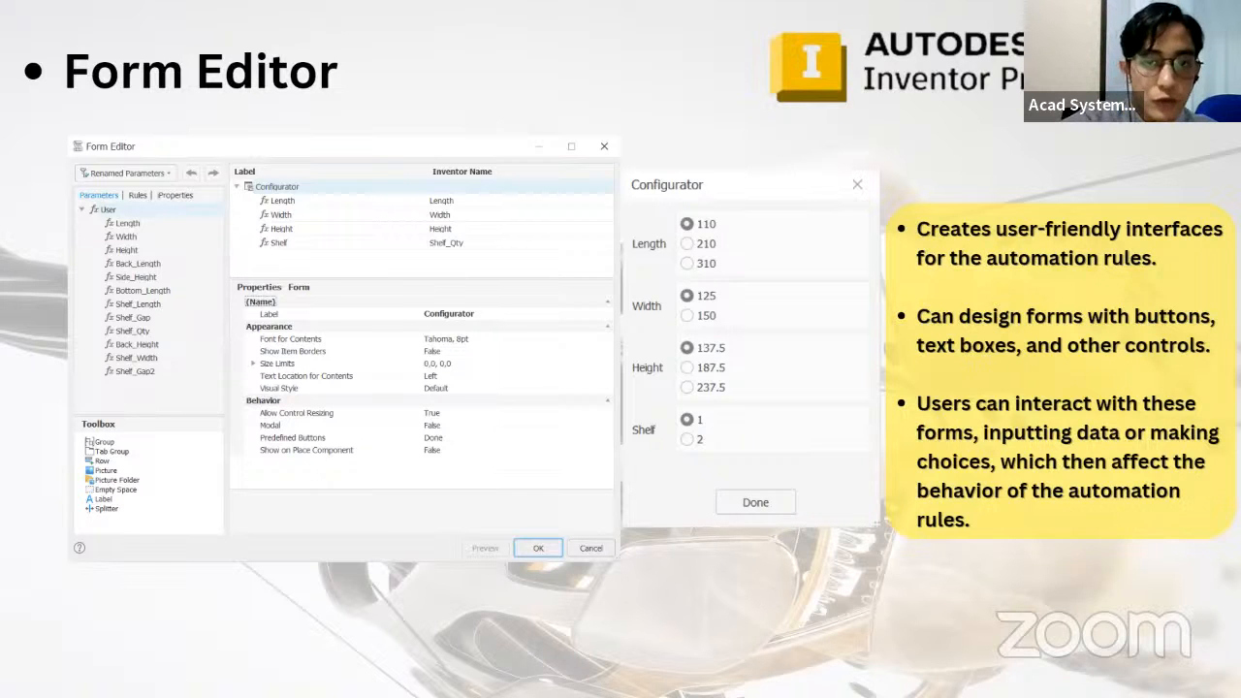
- Leave the slide presentation, switch to Inventor, and review the Top, Back, Bottom, Shelf and Side parts and the FOL Start assembly
key(Escape)
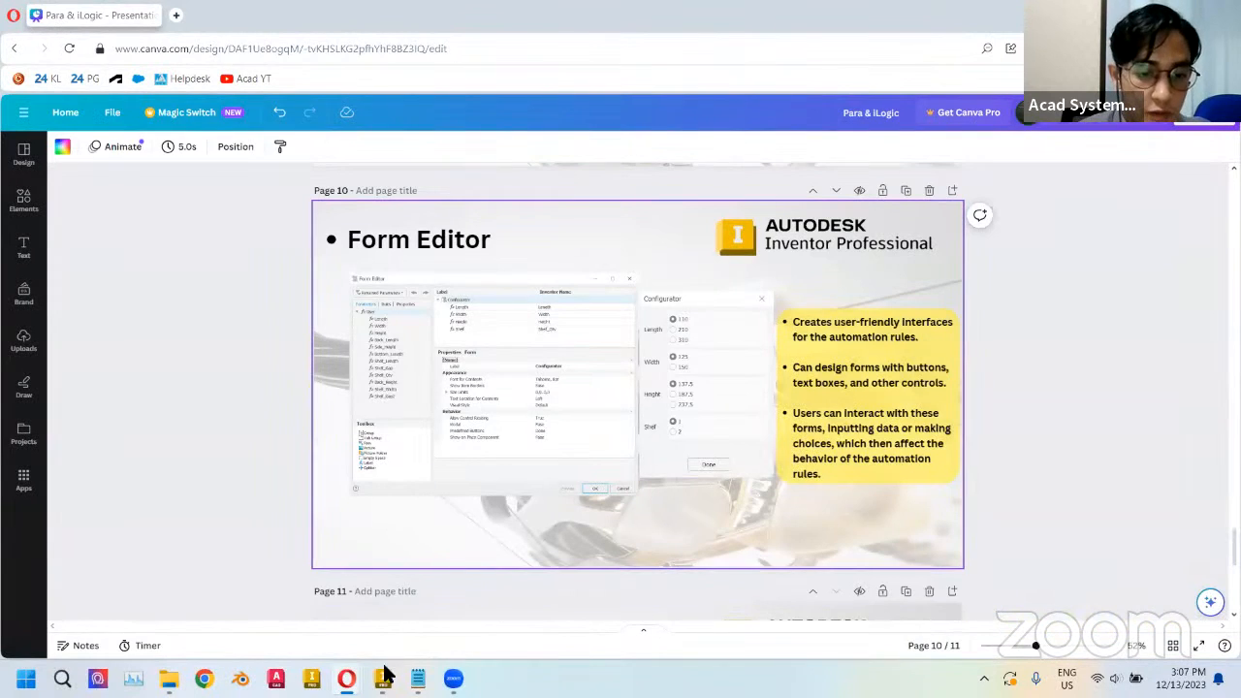
click(382, 677)
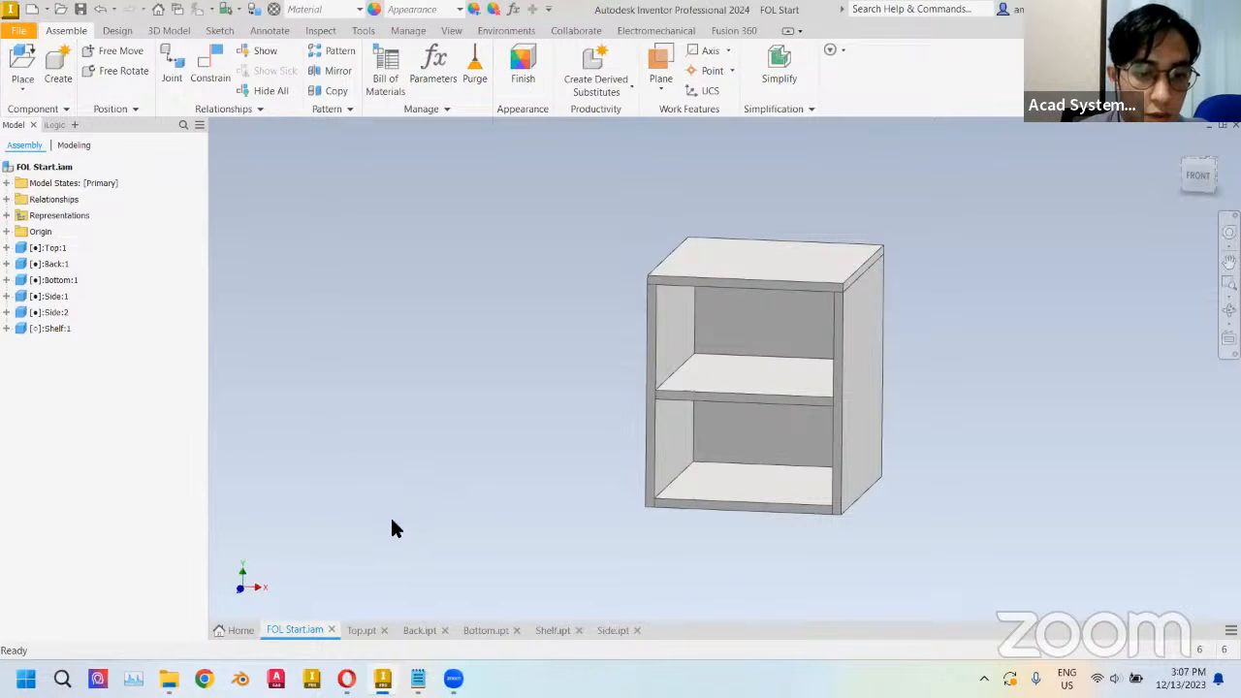
click(361, 630)
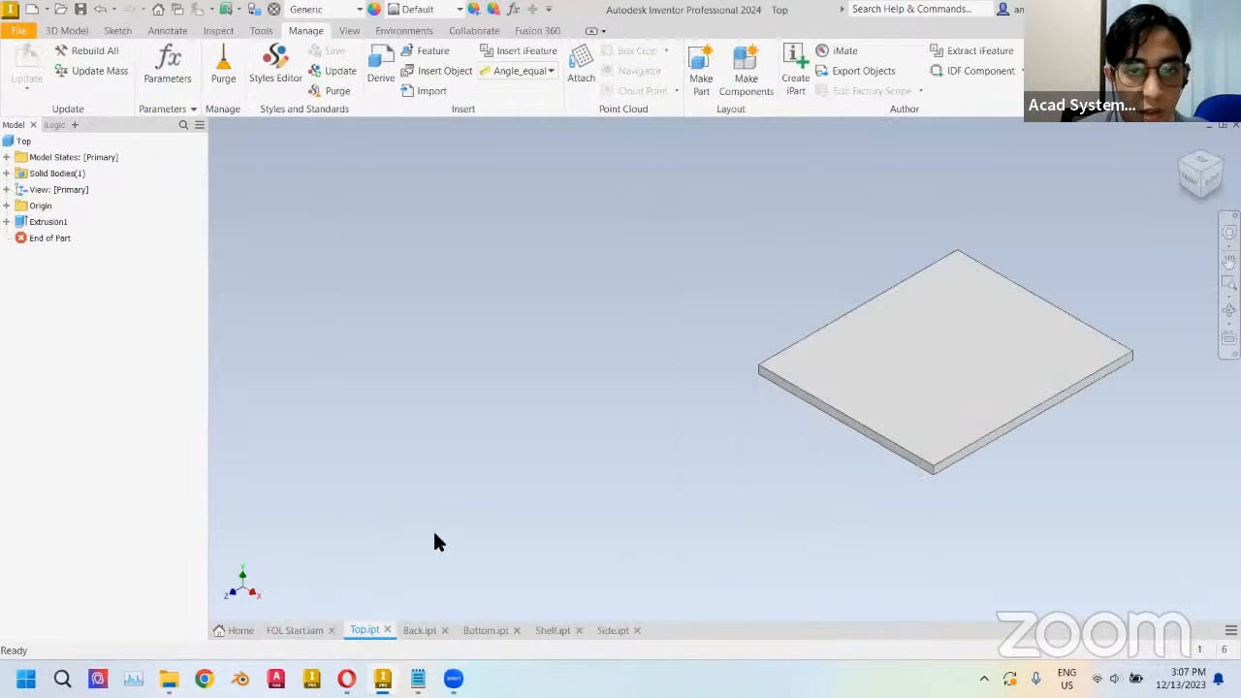
middle_drag(624, 364, 666, 368)
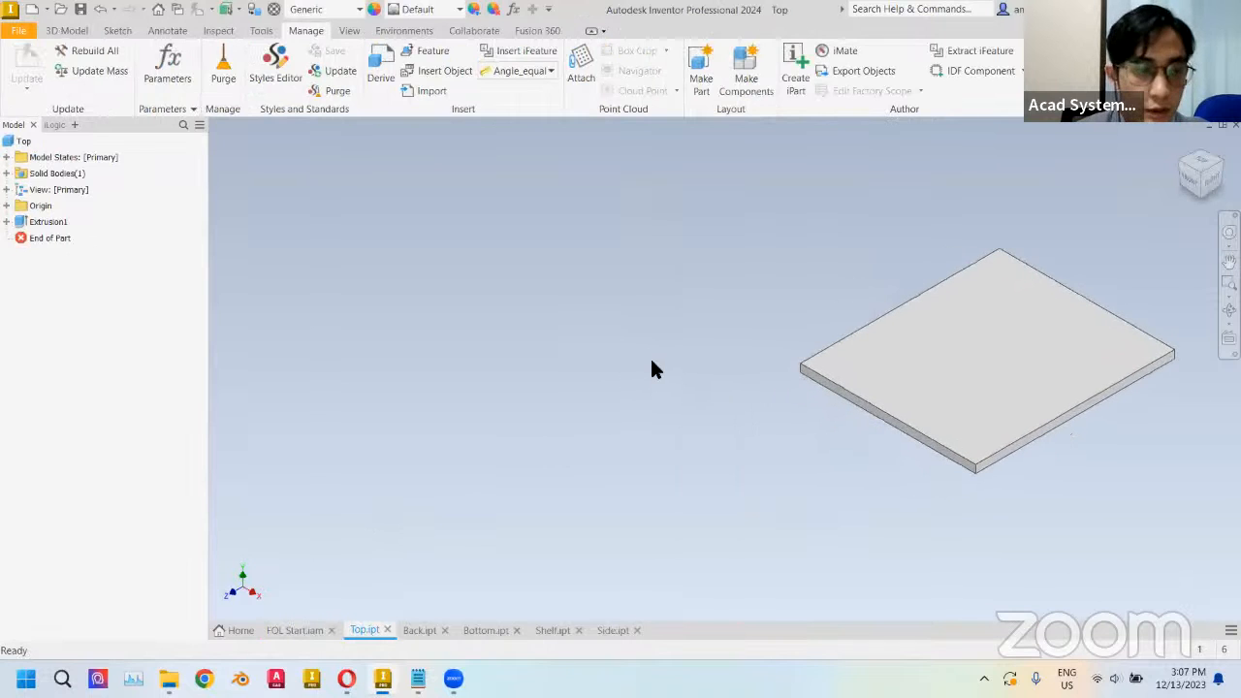
click(418, 629)
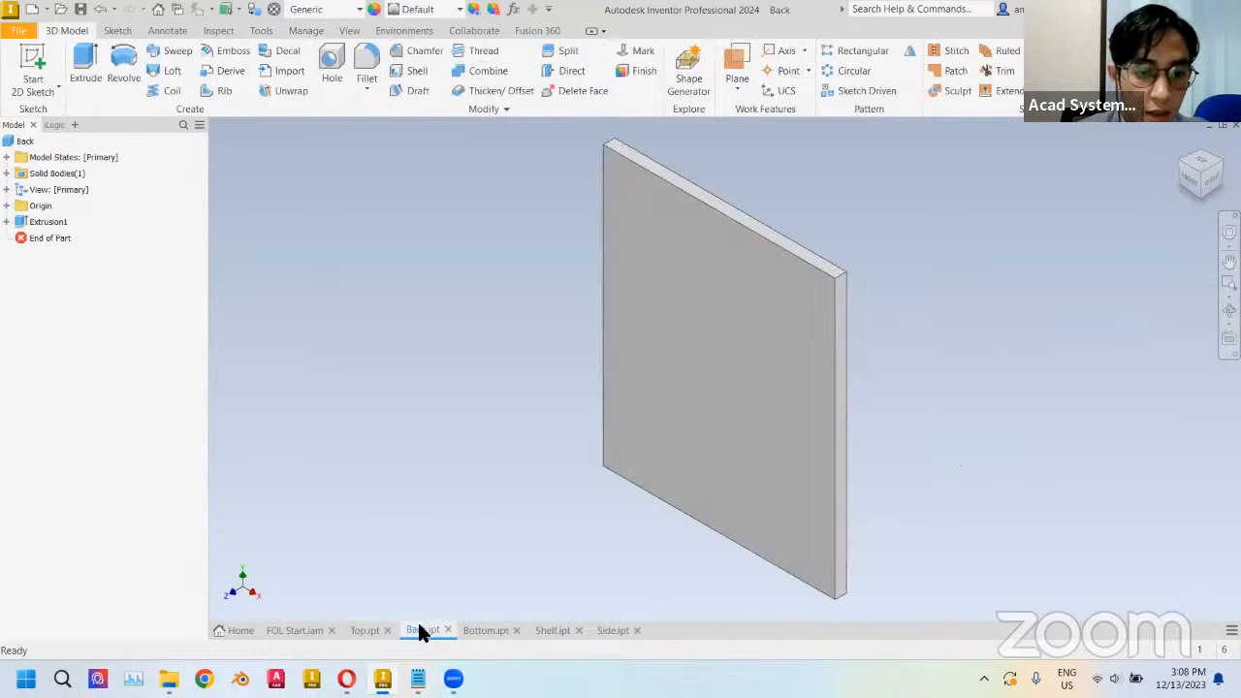
click(488, 630)
click(554, 630)
click(610, 630)
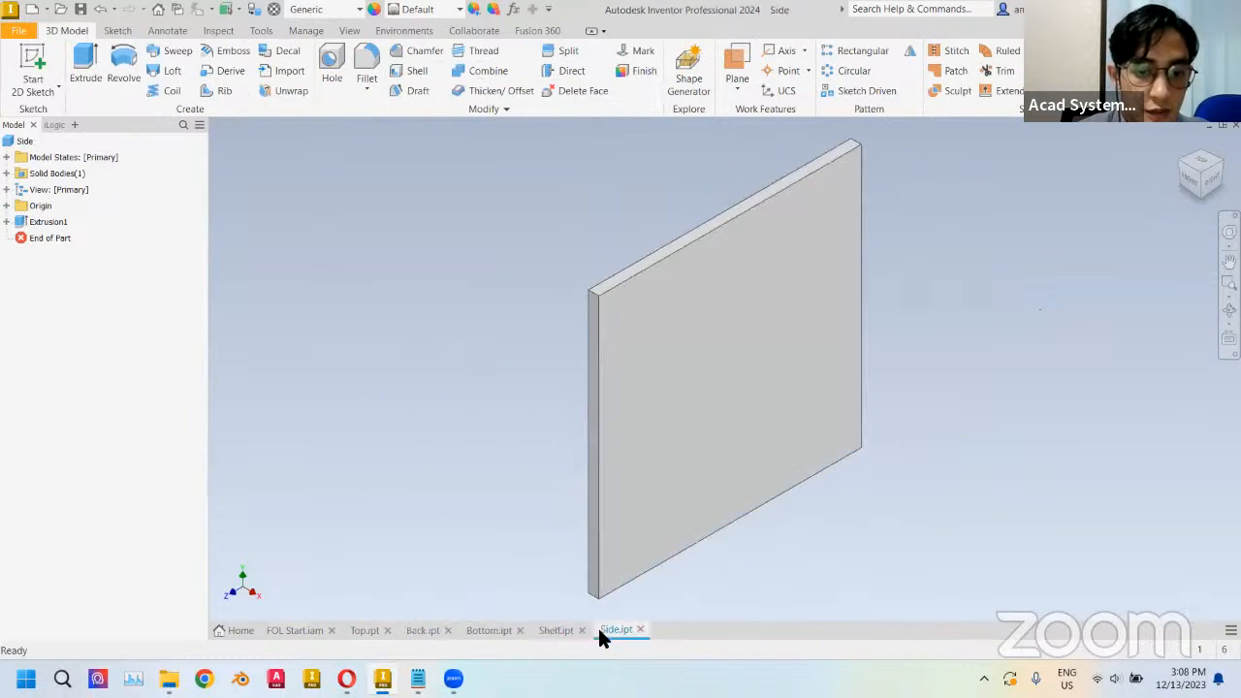
click(364, 630)
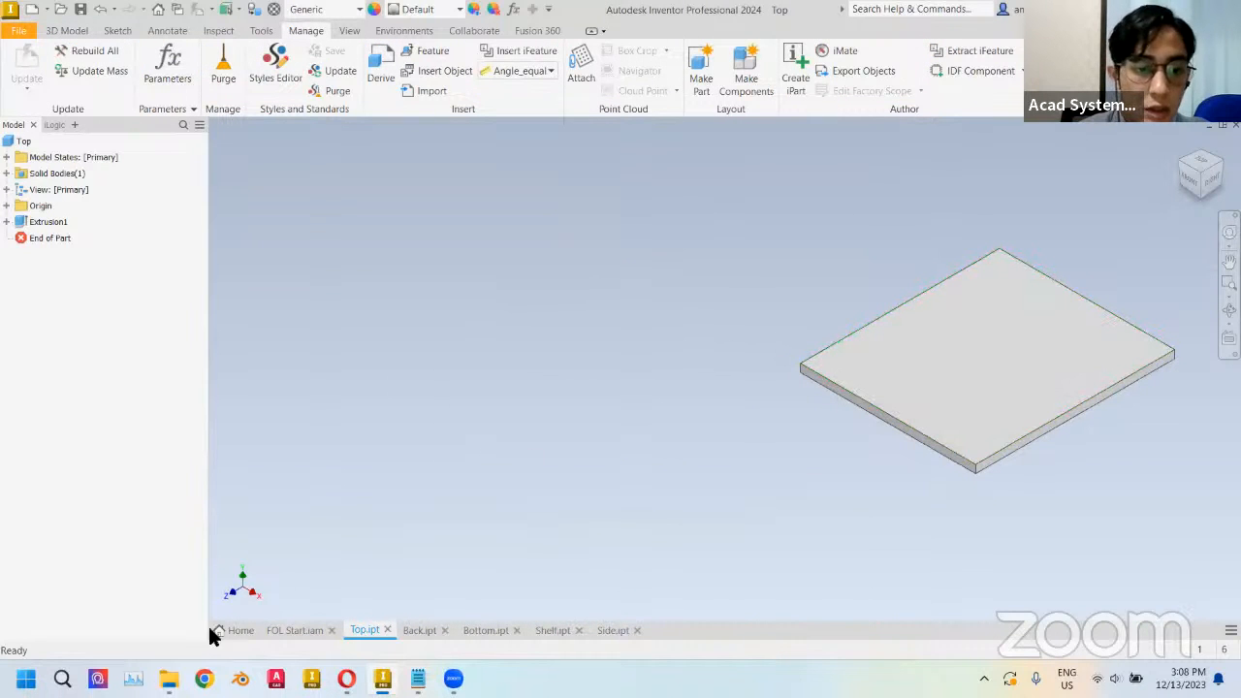
click(294, 631)
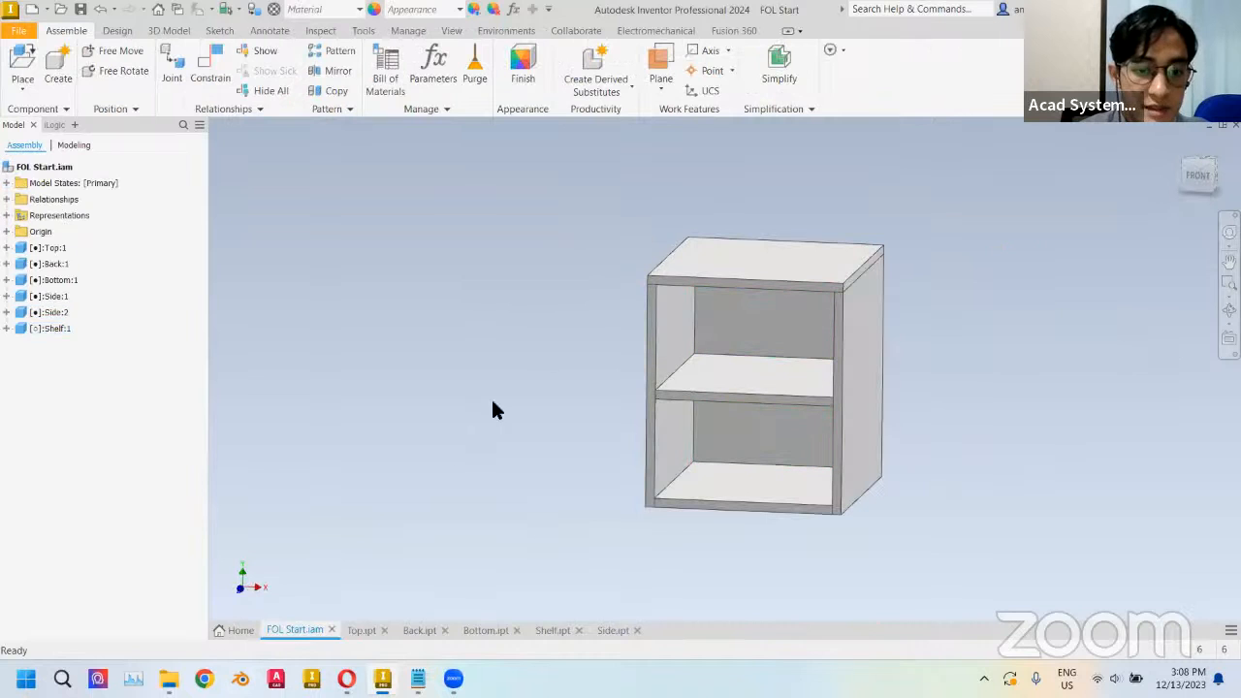
- Open the parameters of the Top part and examine its named Length and Width model parameters
click(360, 631)
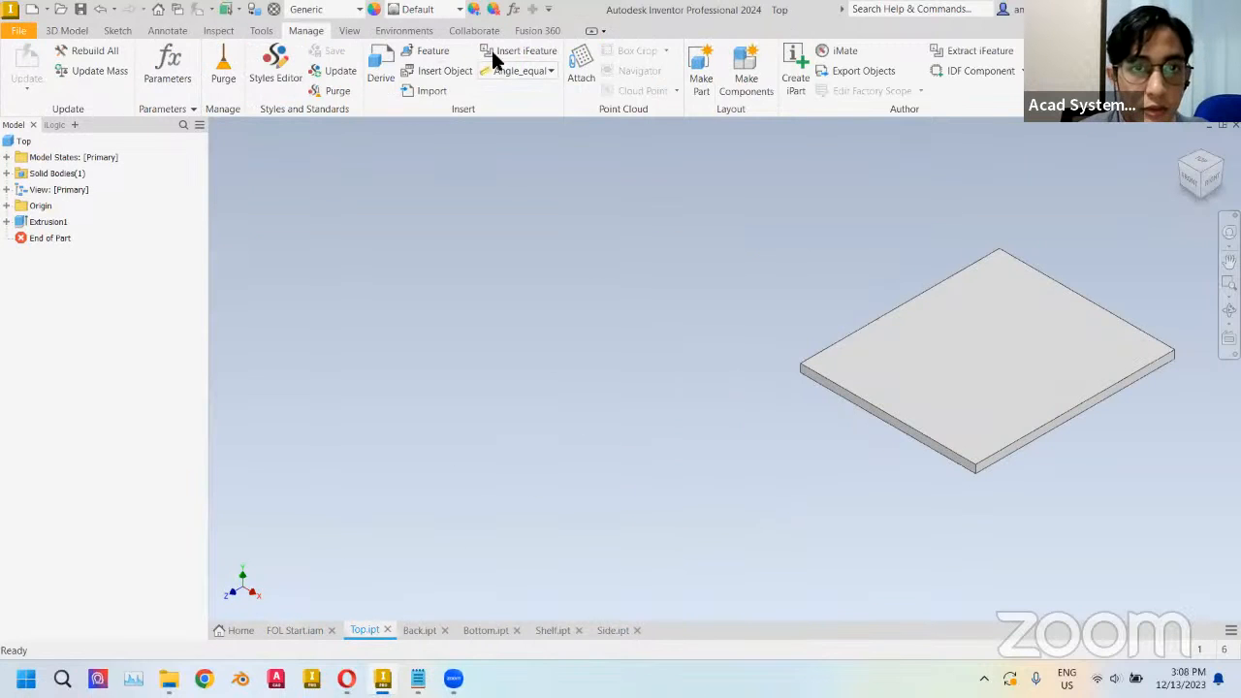
click(513, 9)
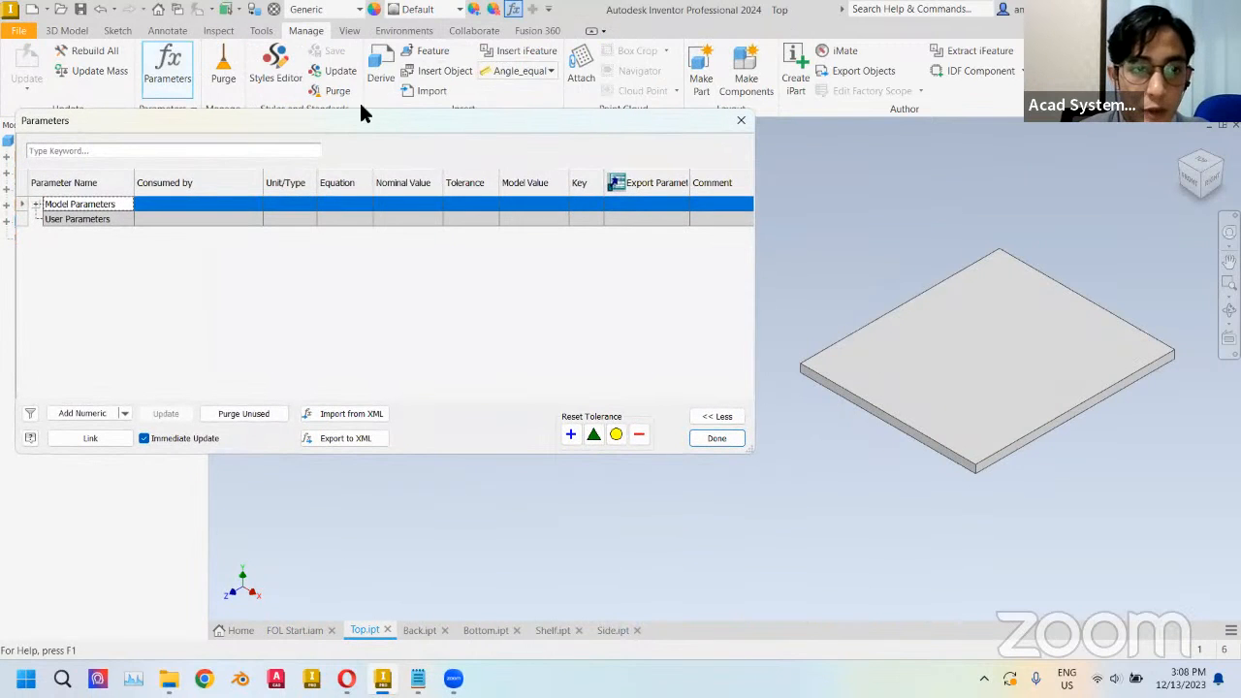
click(36, 204)
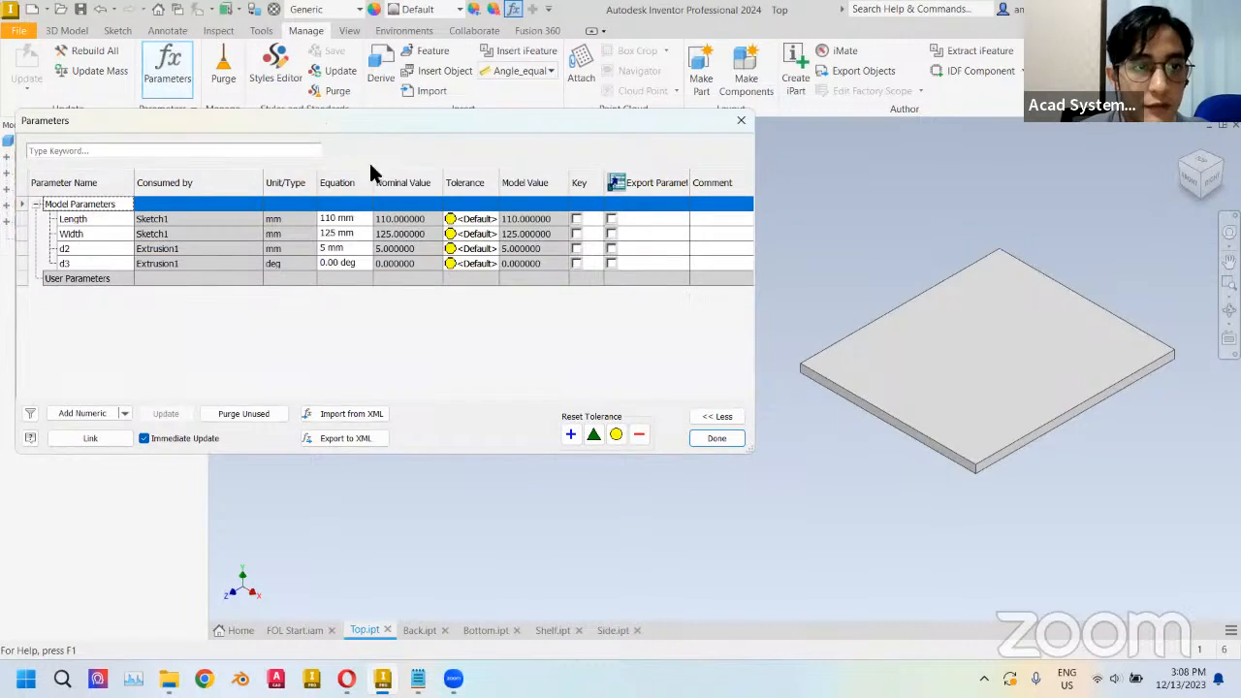
drag(325, 121, 411, 183)
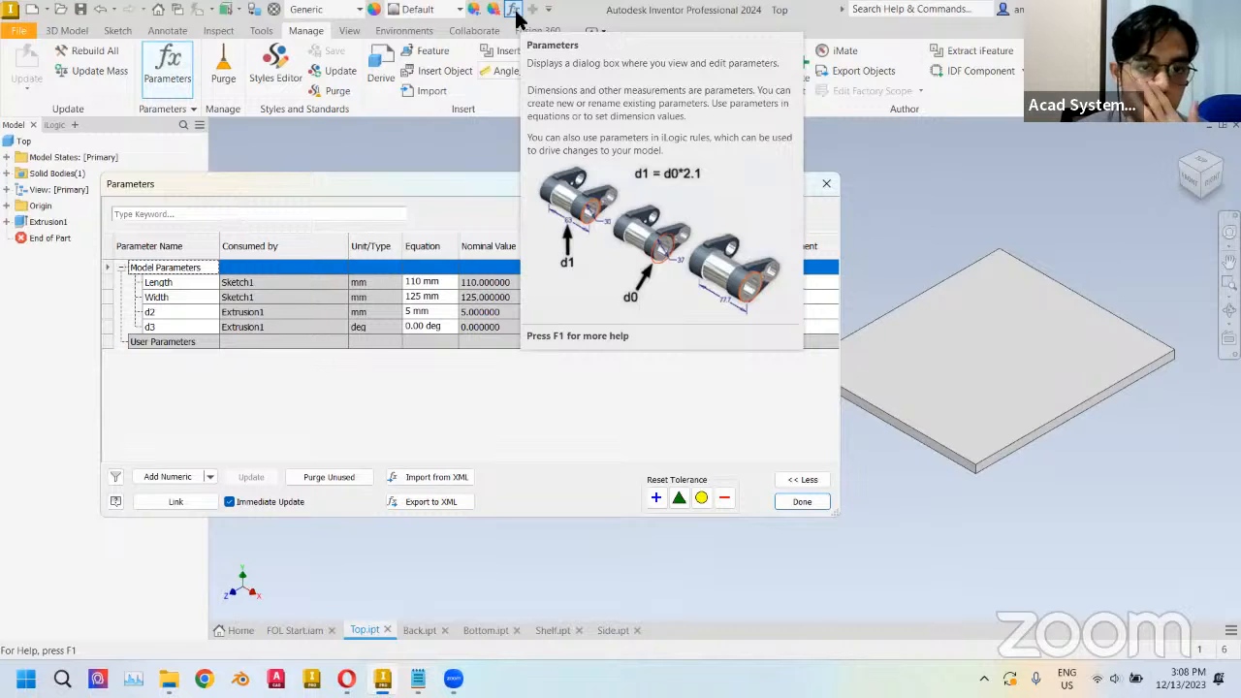
drag(438, 188, 377, 190)
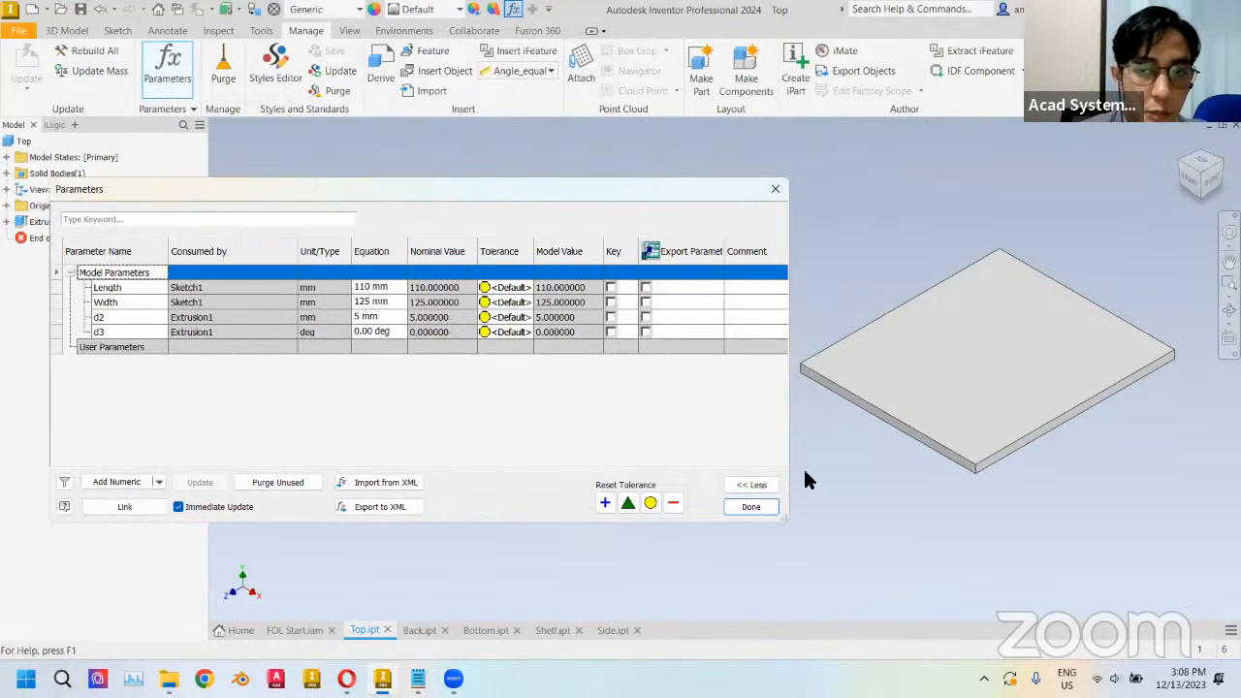
click(146, 288)
click(126, 301)
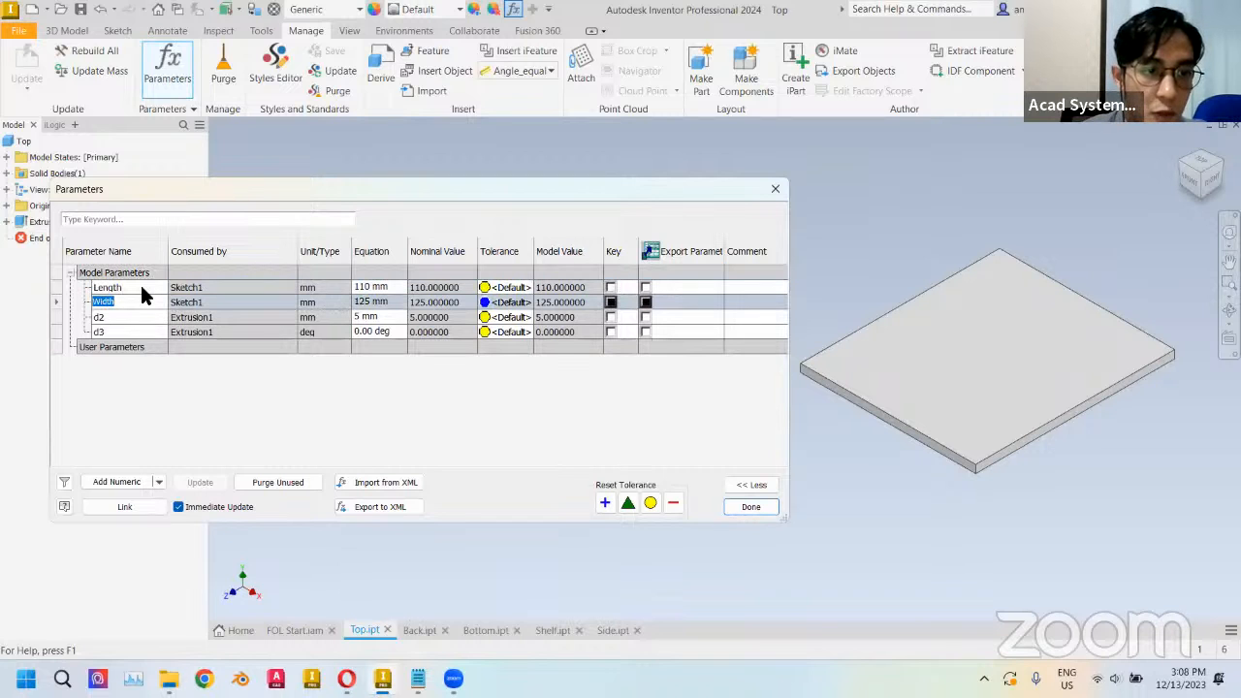
click(133, 287)
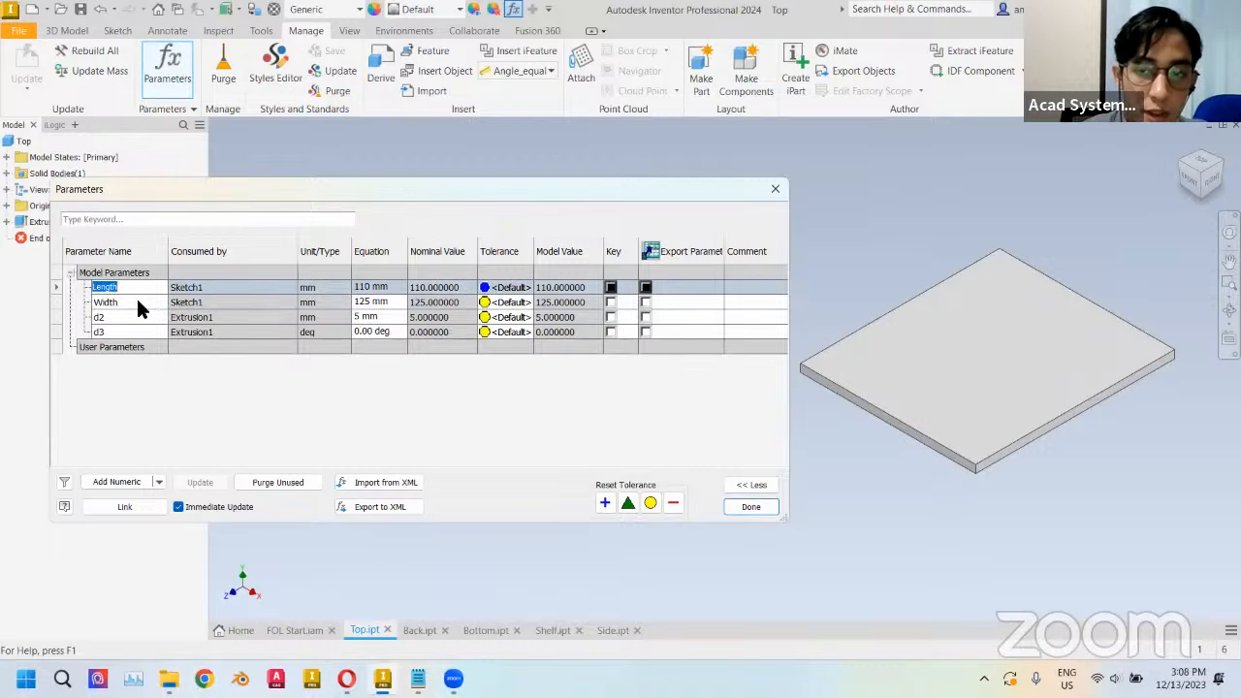
- Test the Top part's Length parameter at 80 mm and 150 mm, set it back to 110 mm, and close the parameters
click(380, 287)
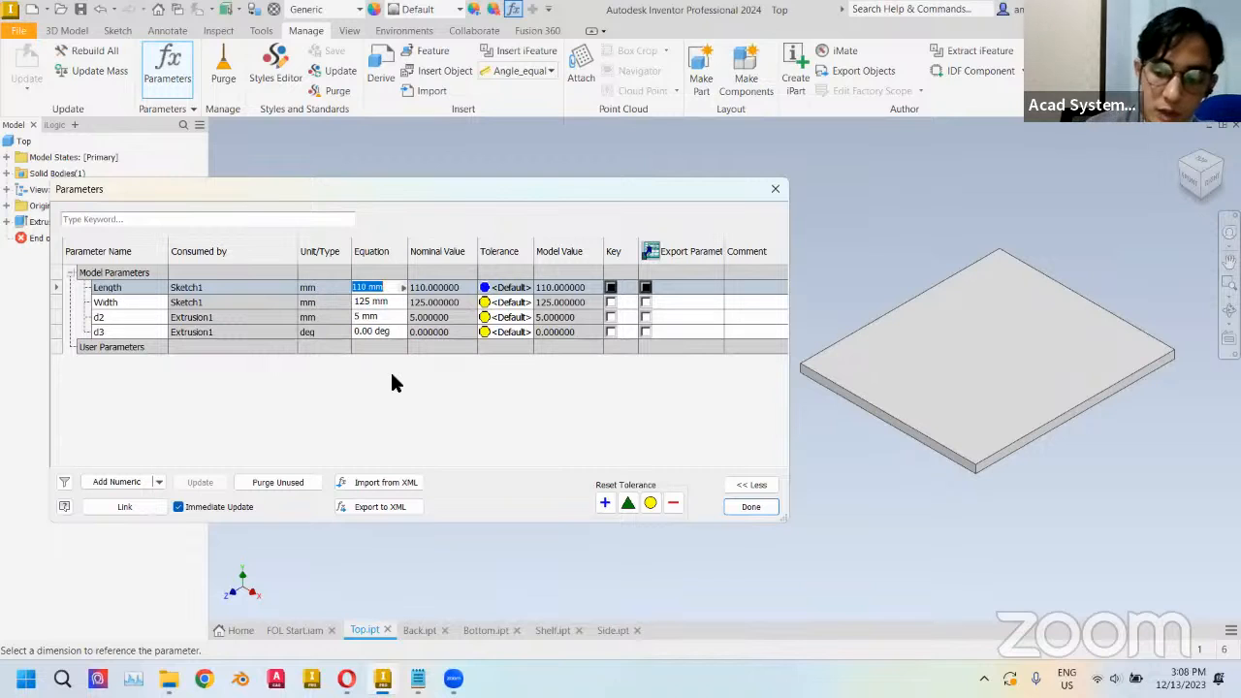
text(80)
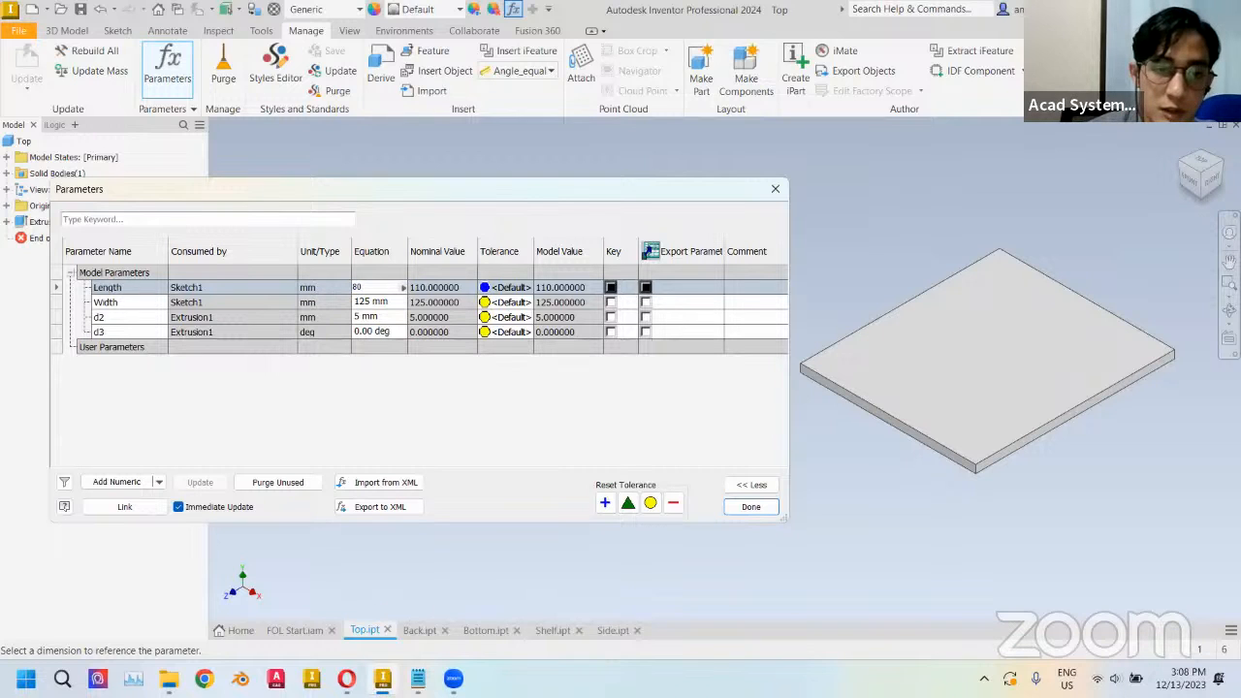
key(Return)
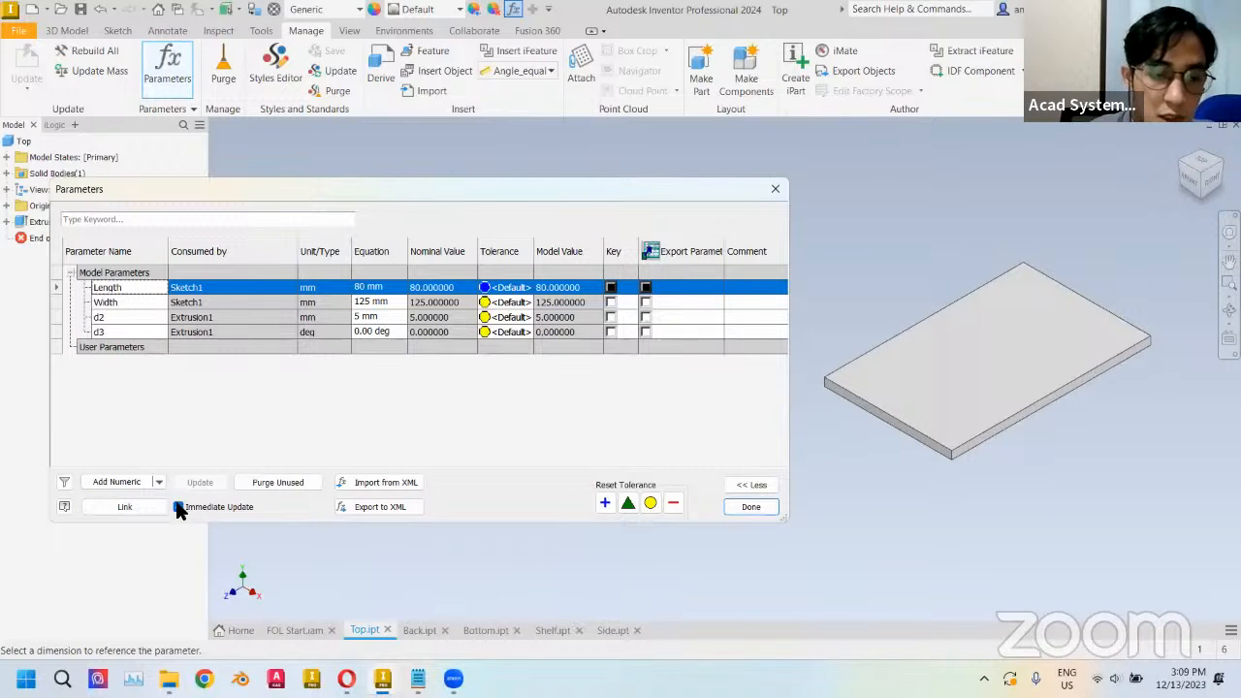
click(376, 287)
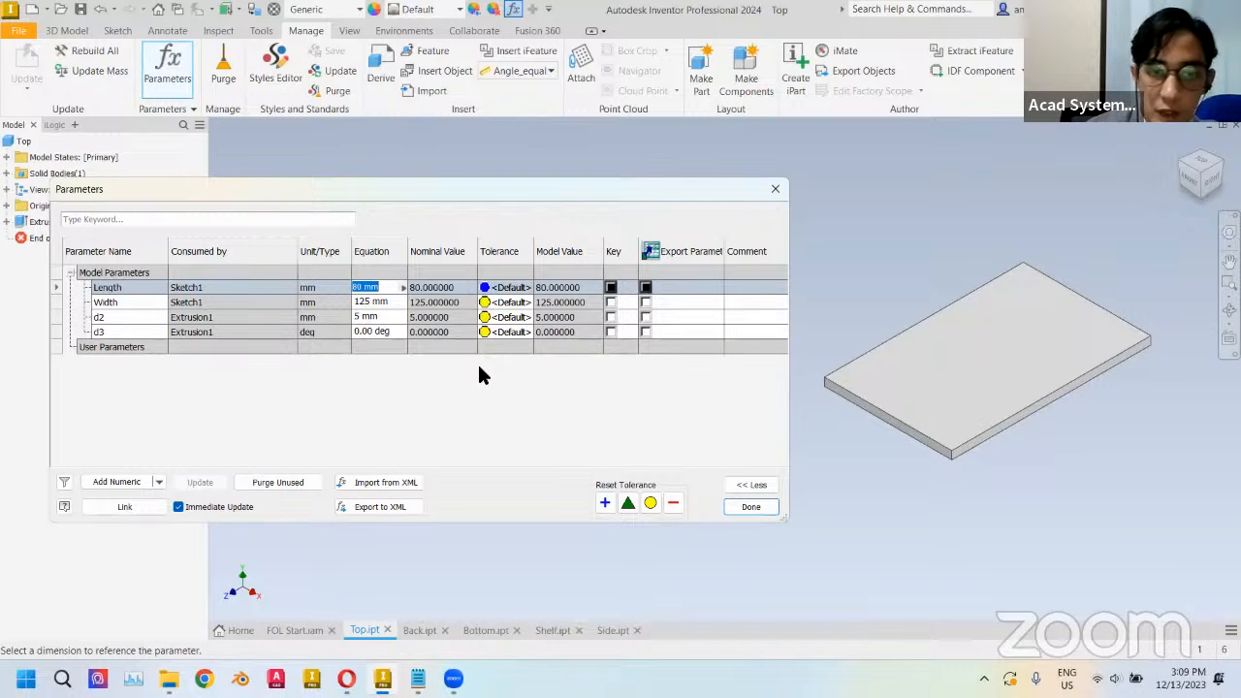
text(150)
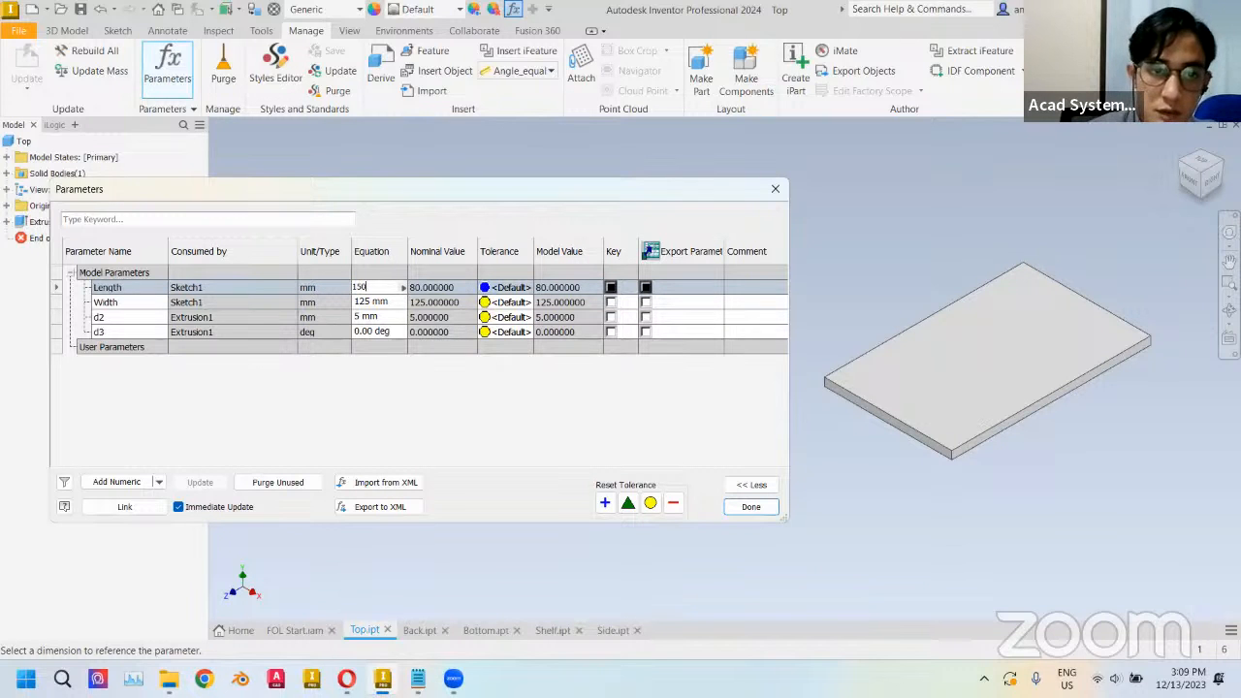
key(Return)
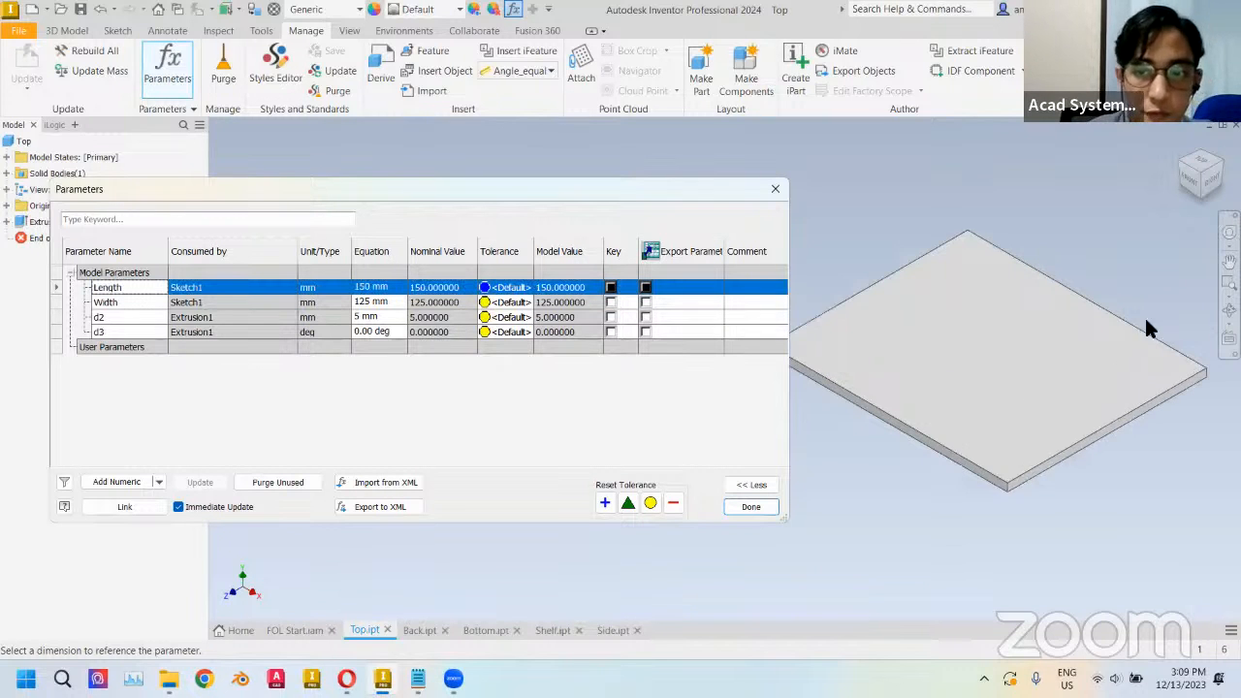
click(376, 287)
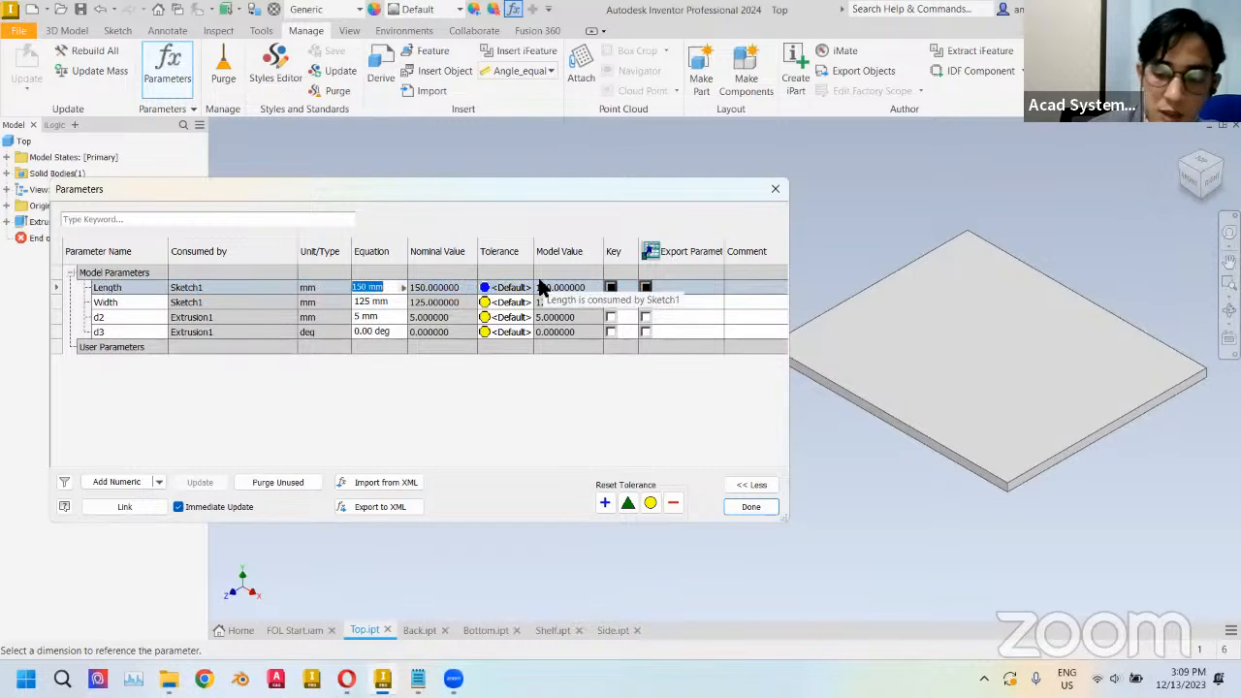
text(110)
key(Return)
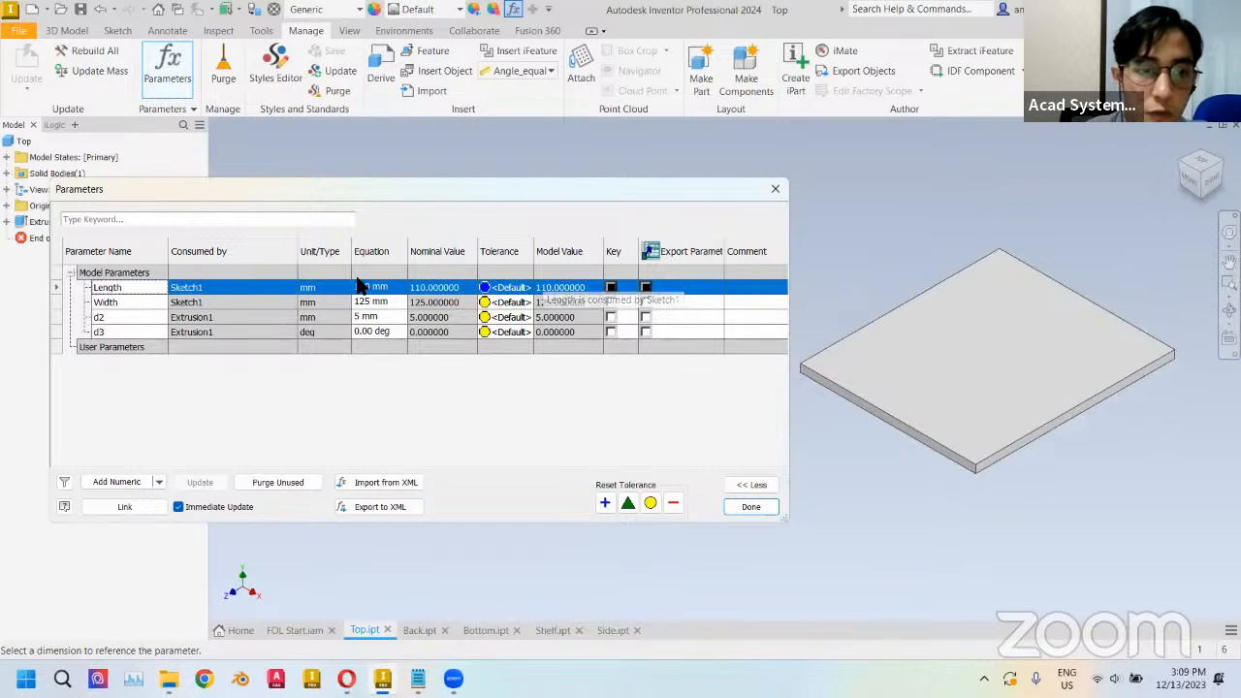
click(751, 505)
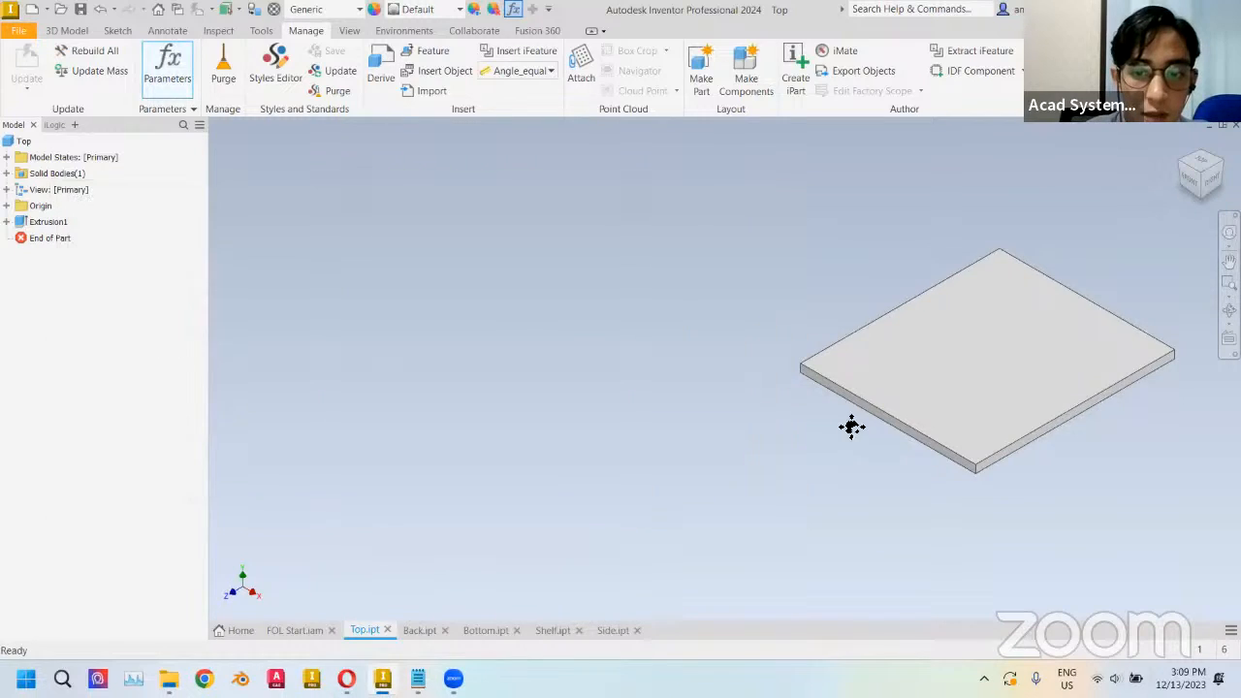
- Return to the FOL Start assembly and check the Grounded option of the cabinet's top panel
middle_drag(850, 423, 621, 417)
click(296, 630)
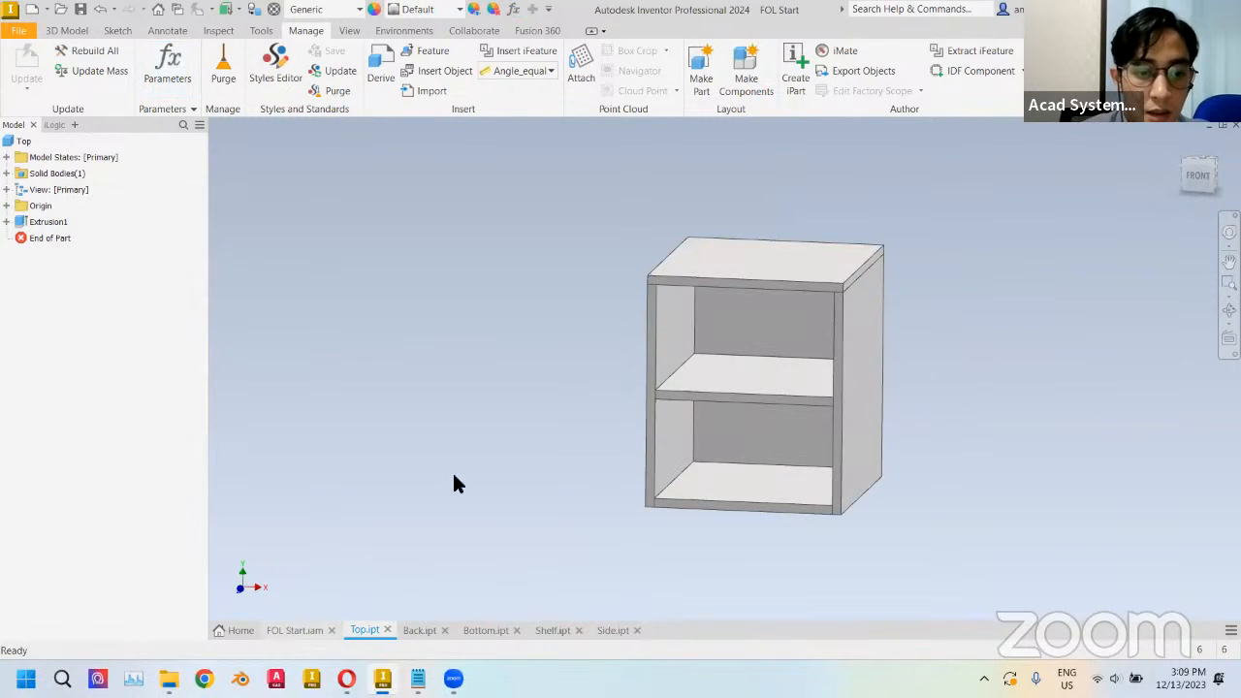
middle_drag(579, 363, 498, 367)
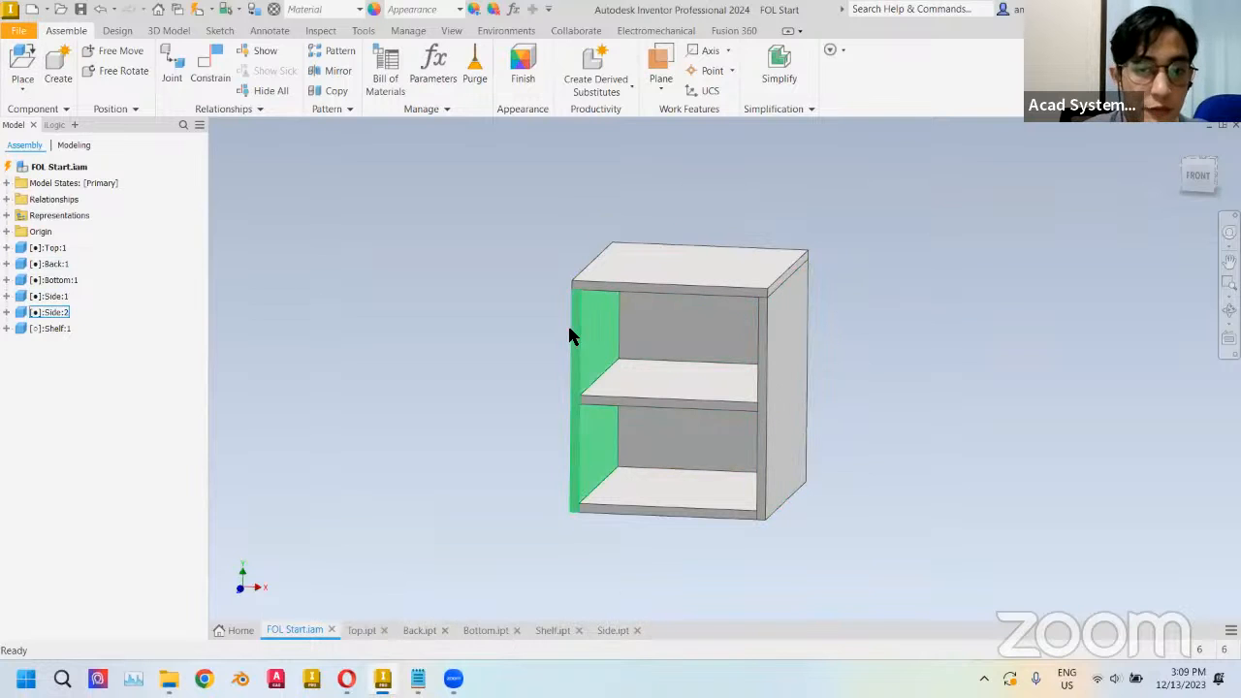
right_click(639, 280)
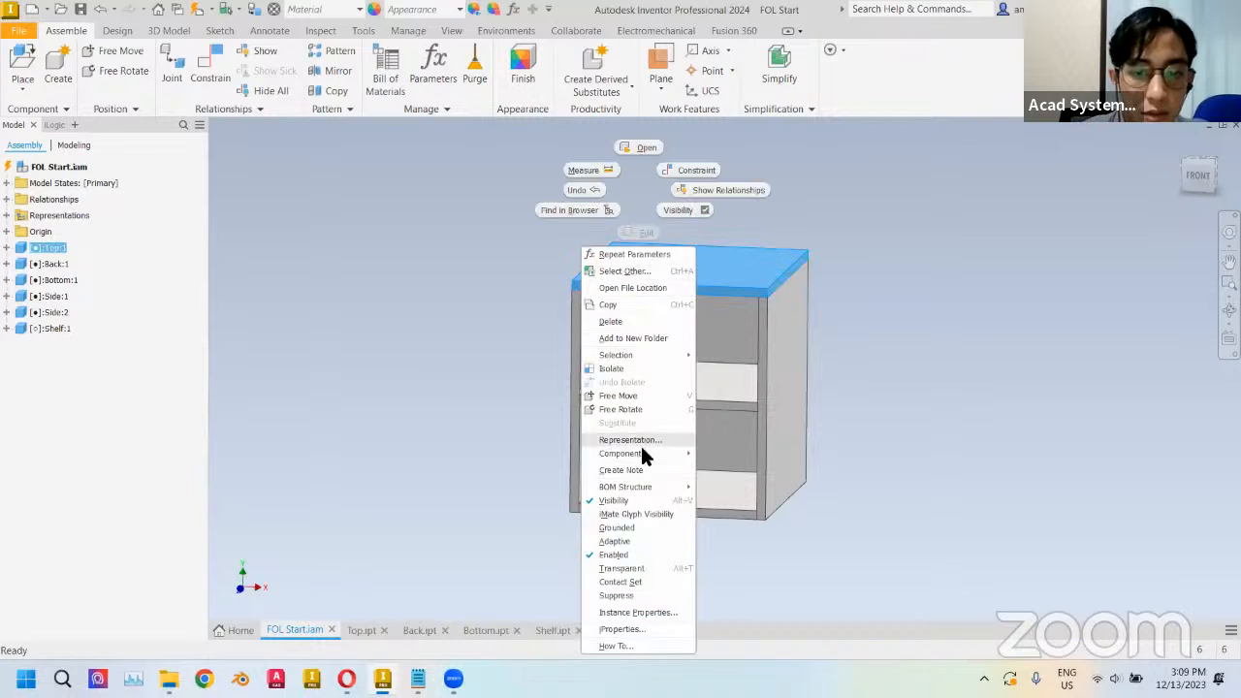
click(639, 529)
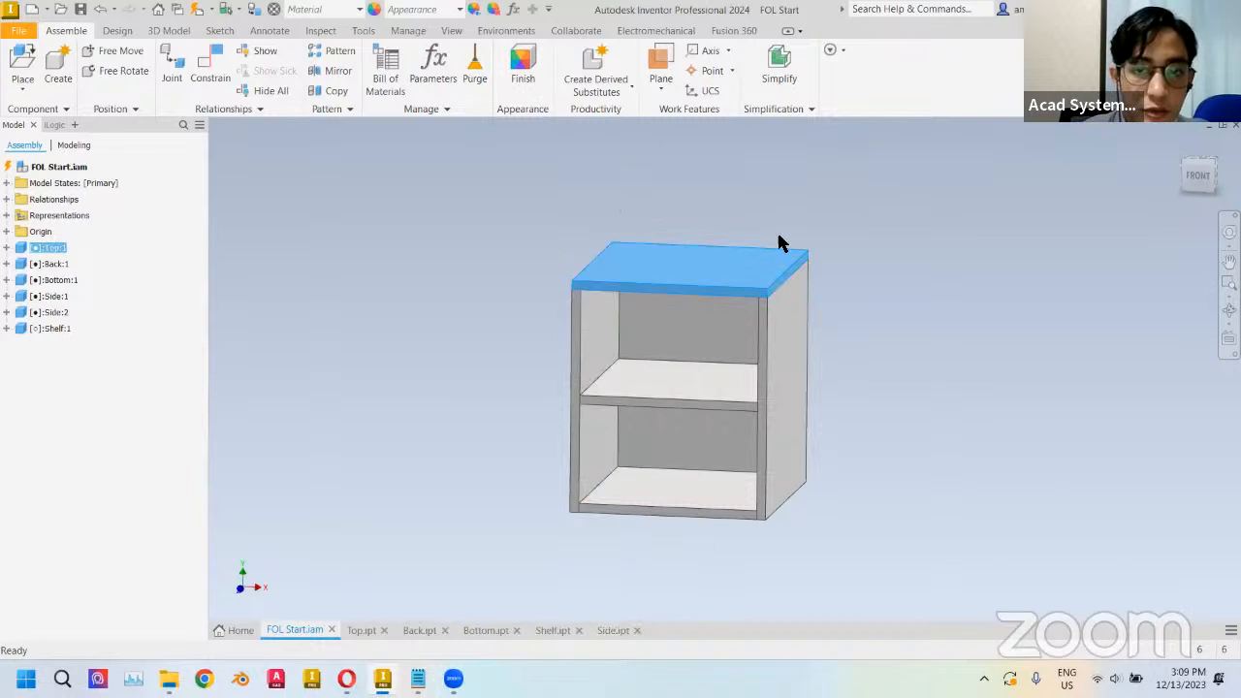
- Inspect how the side and back panels fit together by highlighting them and viewing the cabinet from behind and the front
click(795, 364)
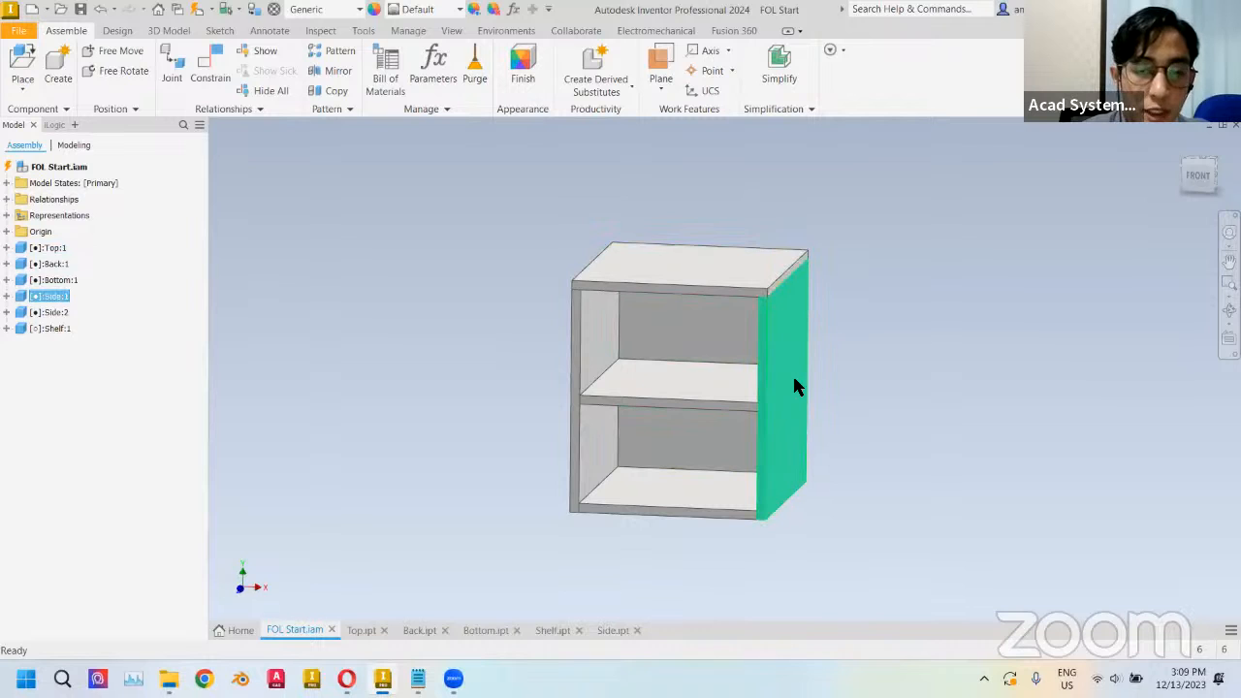
click(53, 312)
click(54, 294)
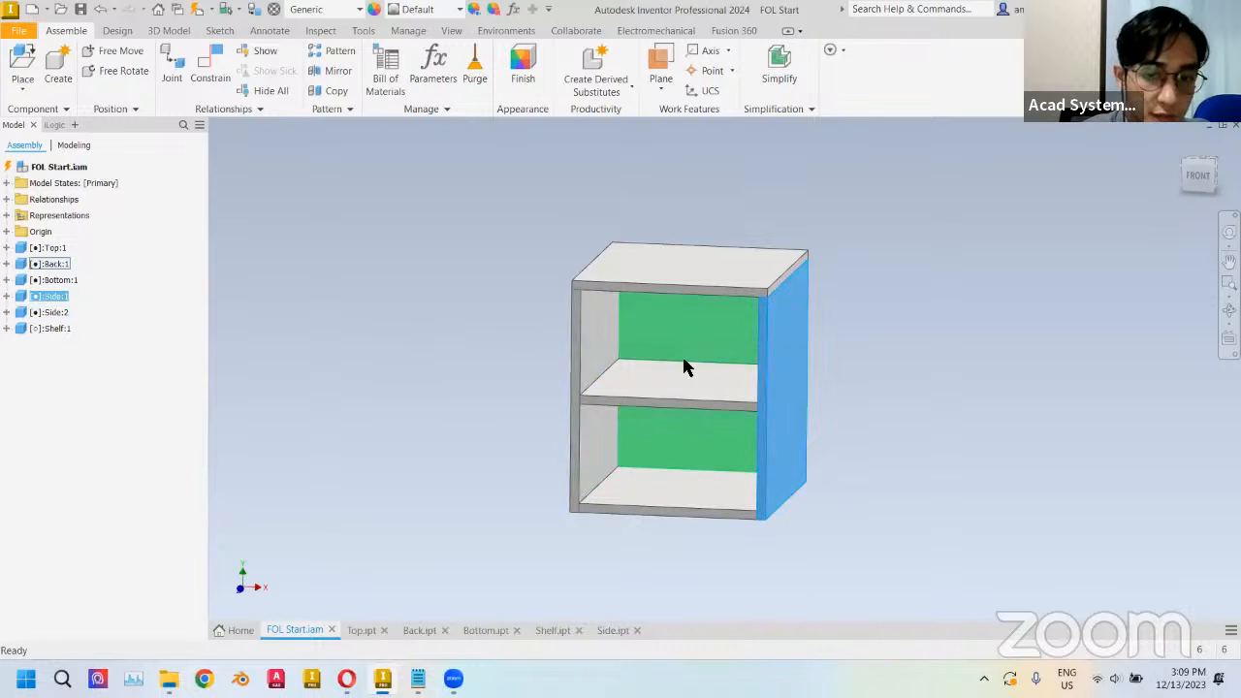
shift+middle_drag(875, 379, 657, 385)
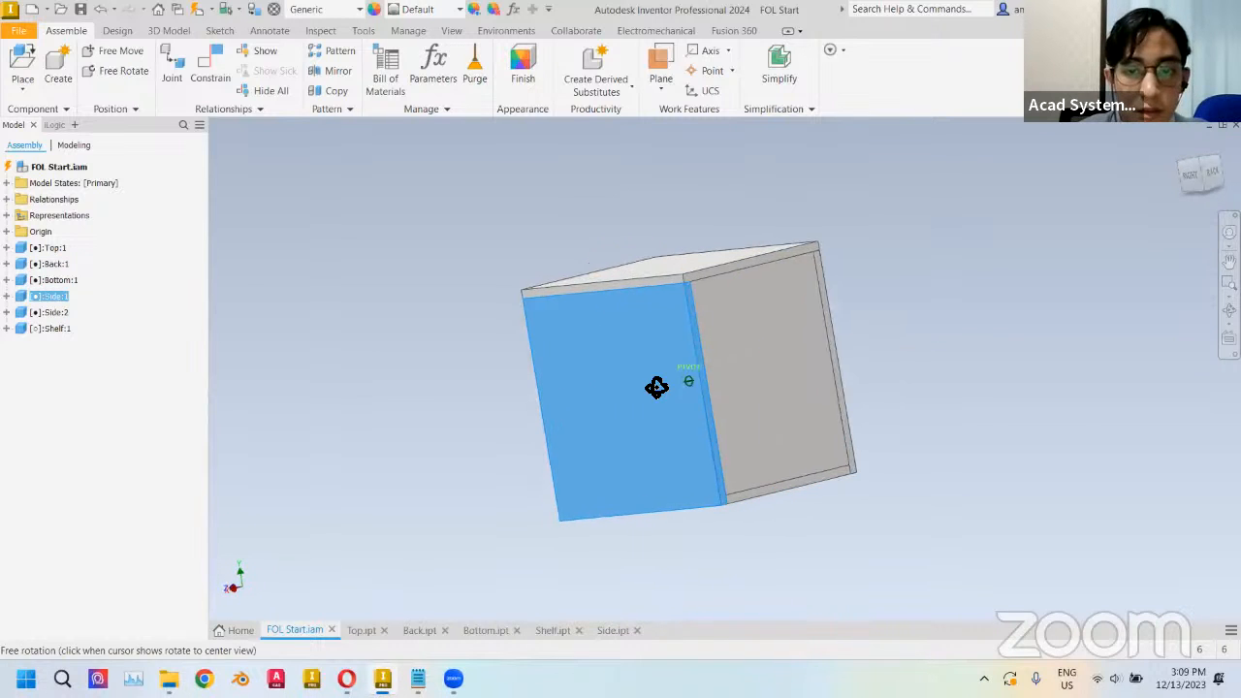
click(703, 355)
shift+middle_drag(687, 316, 692, 390)
click(645, 501)
middle_drag(498, 350, 469, 335)
click(461, 337)
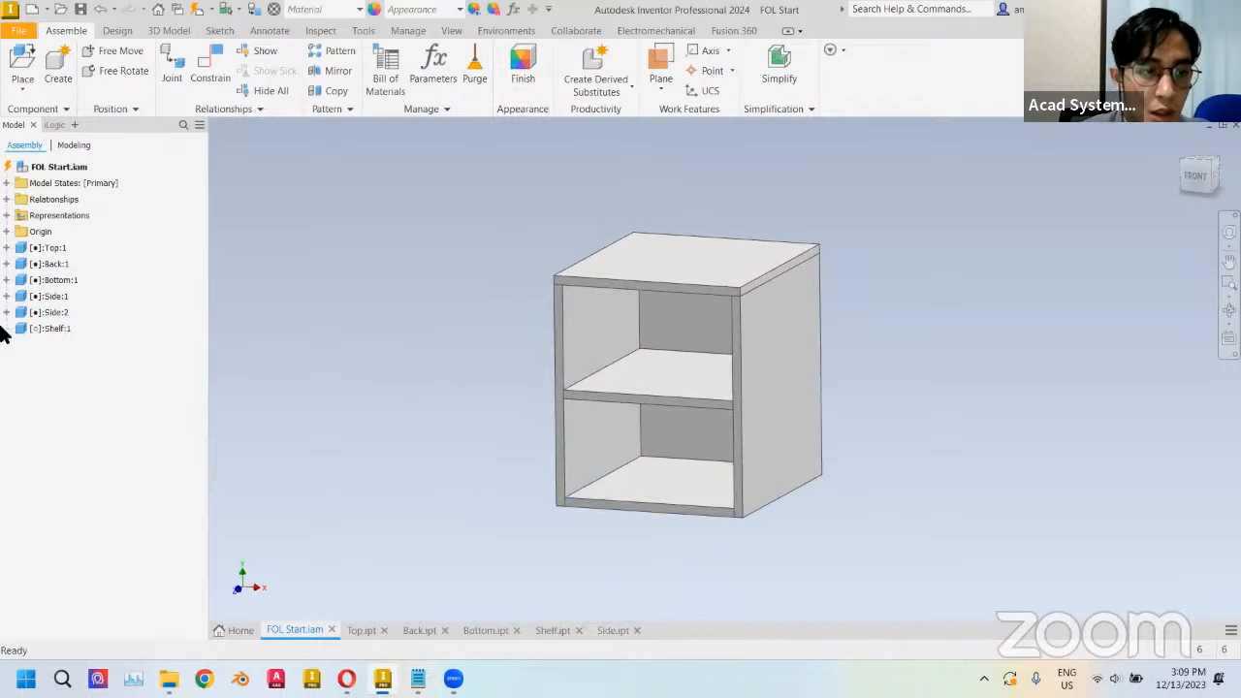
- Examine the shelf's Mate:7 and Mate:8 constraints and try moving the shelf inside the cabinet
click(7, 327)
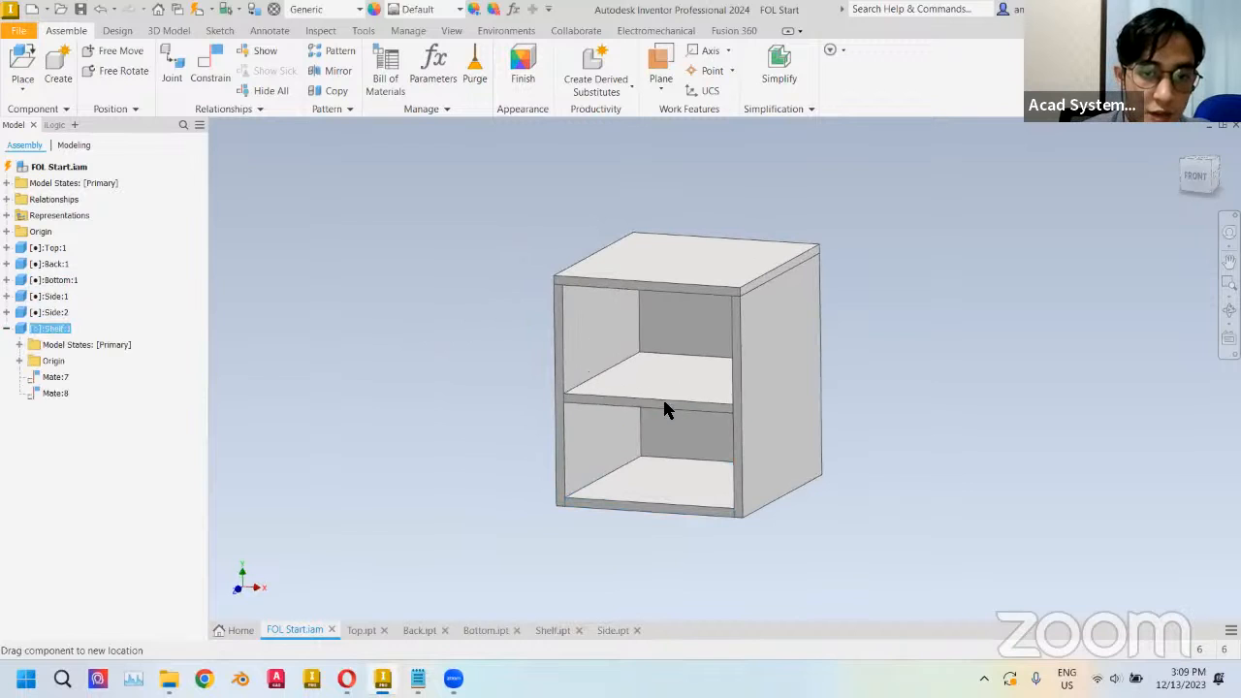
click(662, 396)
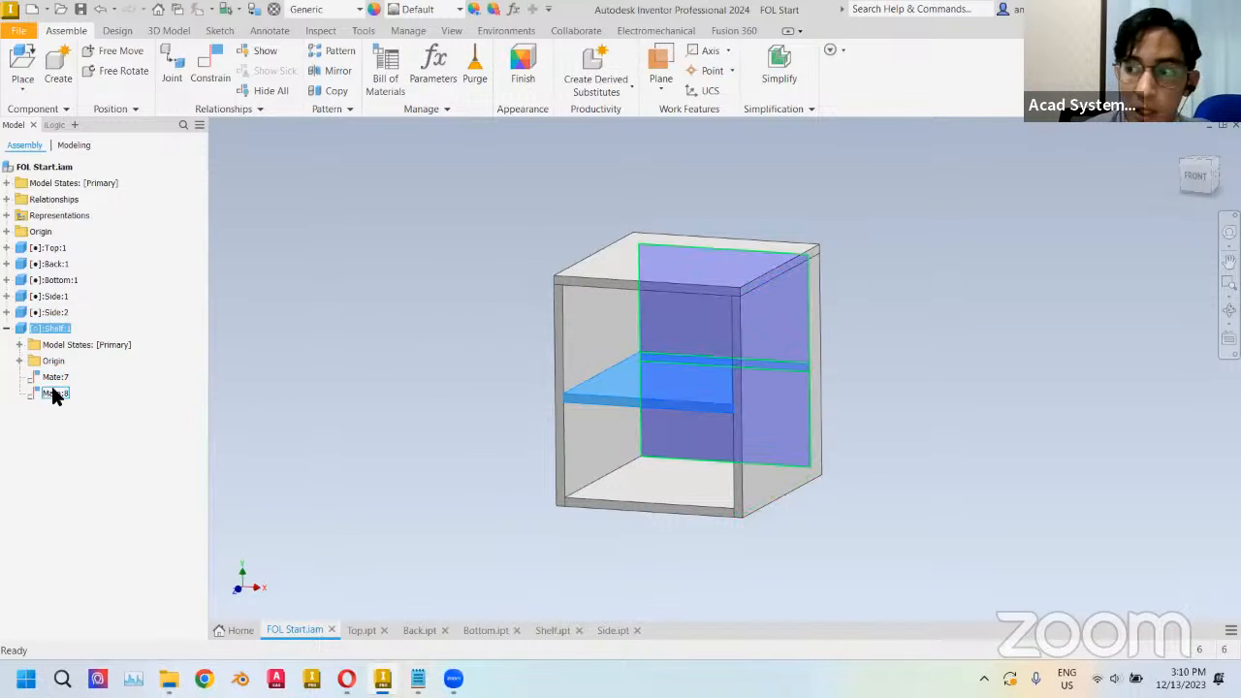
click(890, 325)
drag(658, 397, 569, 373)
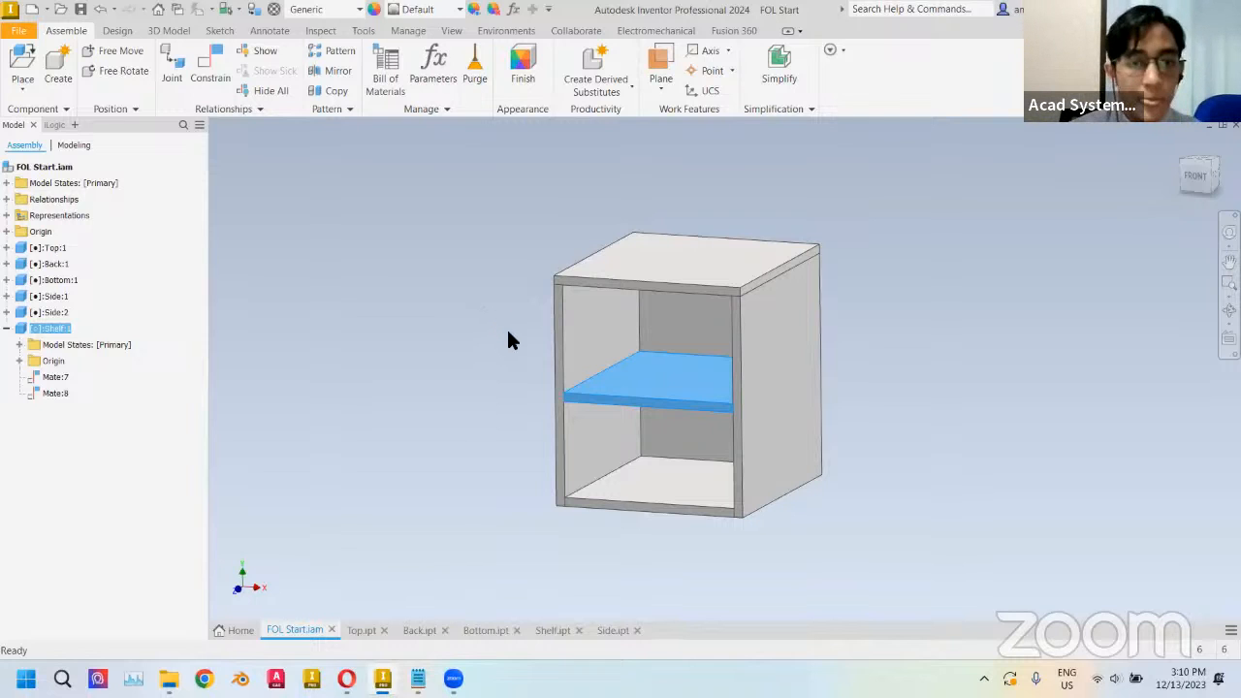
- Open the assembly's parameters, look through the model parameters consumed by its constraints, and collapse their list
middle_drag(430, 294, 417, 283)
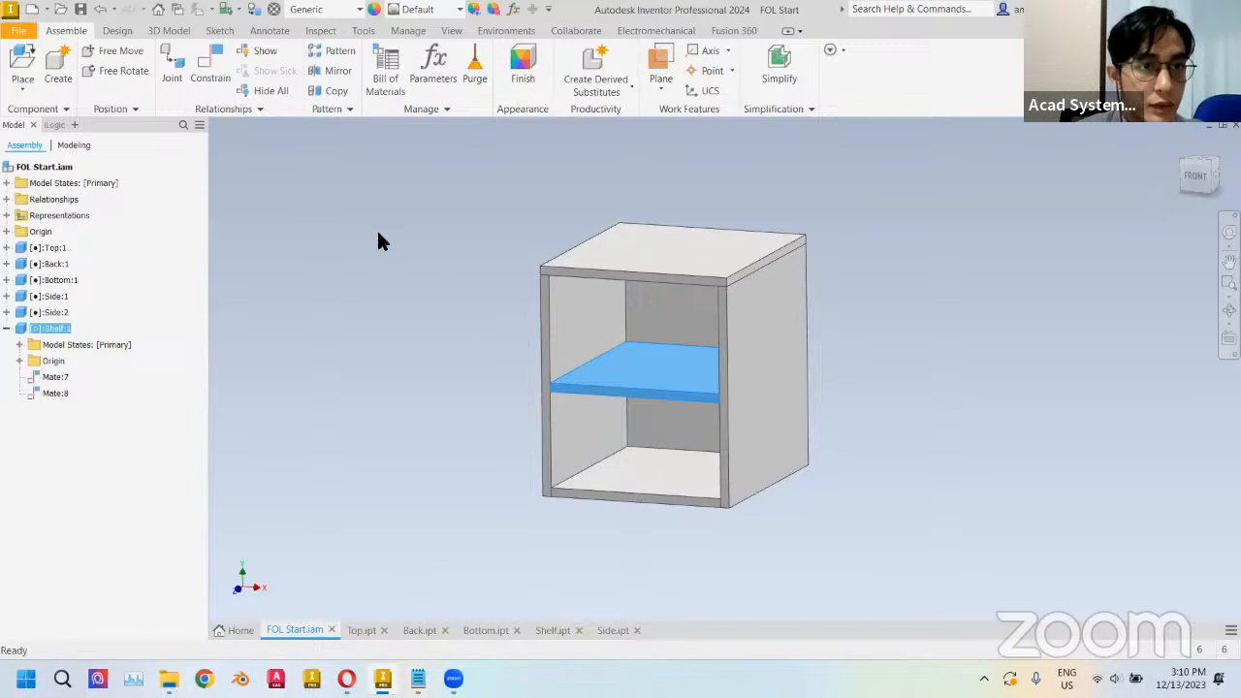
click(320, 214)
middle_drag(376, 217, 736, 237)
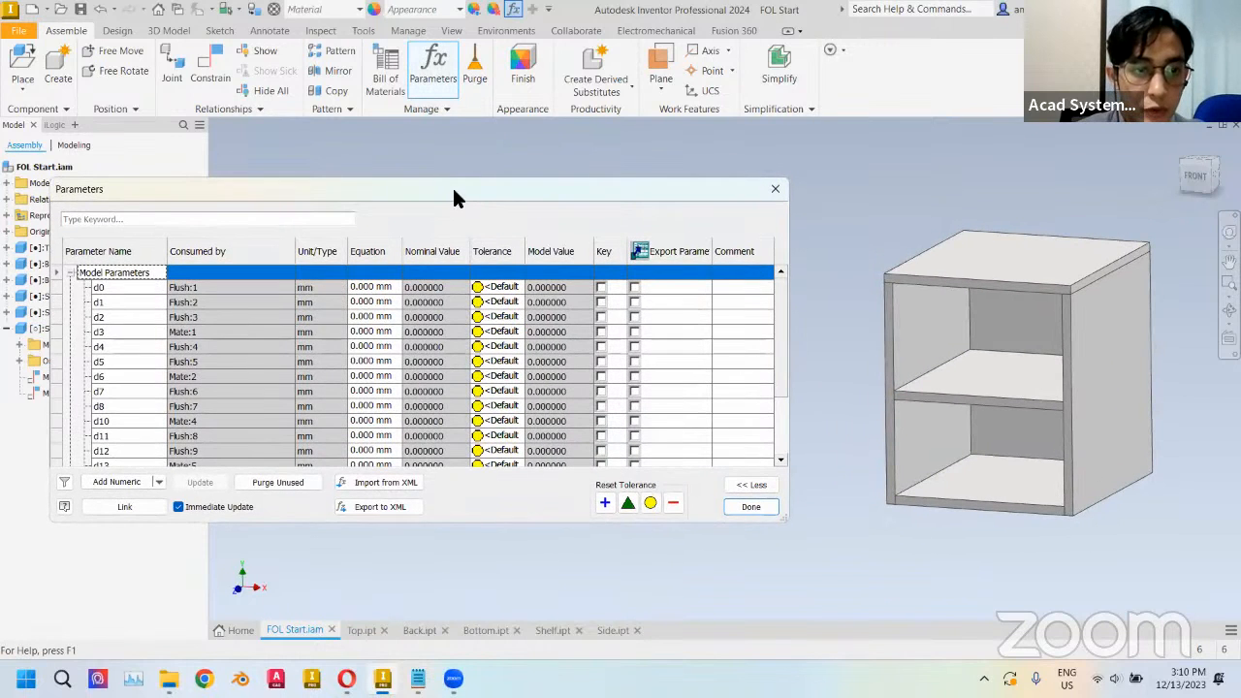
click(115, 276)
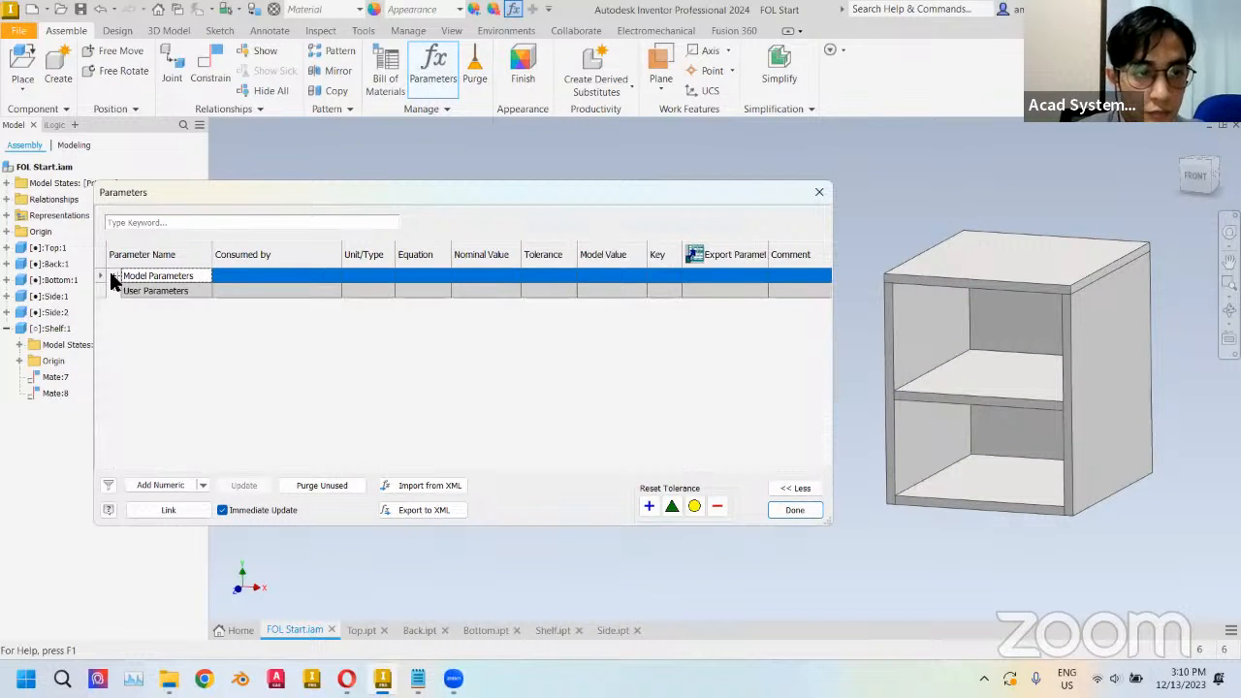
click(112, 275)
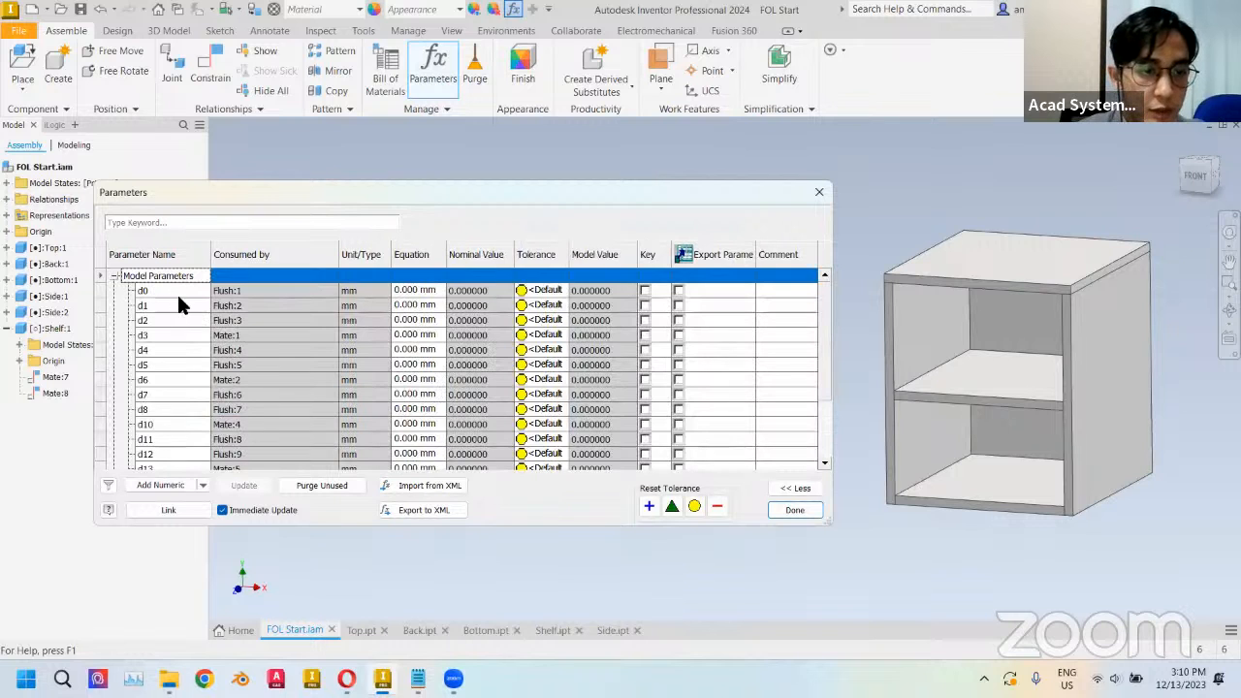
scroll(177, 291, down, 3)
scroll(153, 428, up, 3)
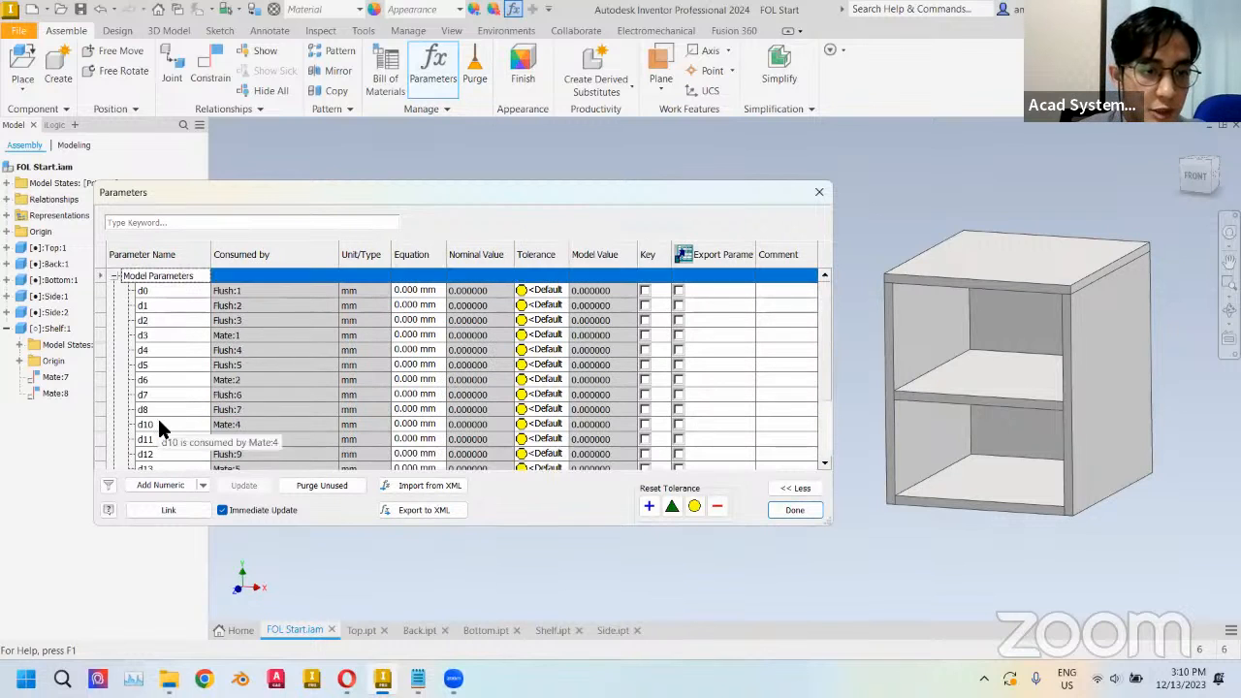
click(113, 276)
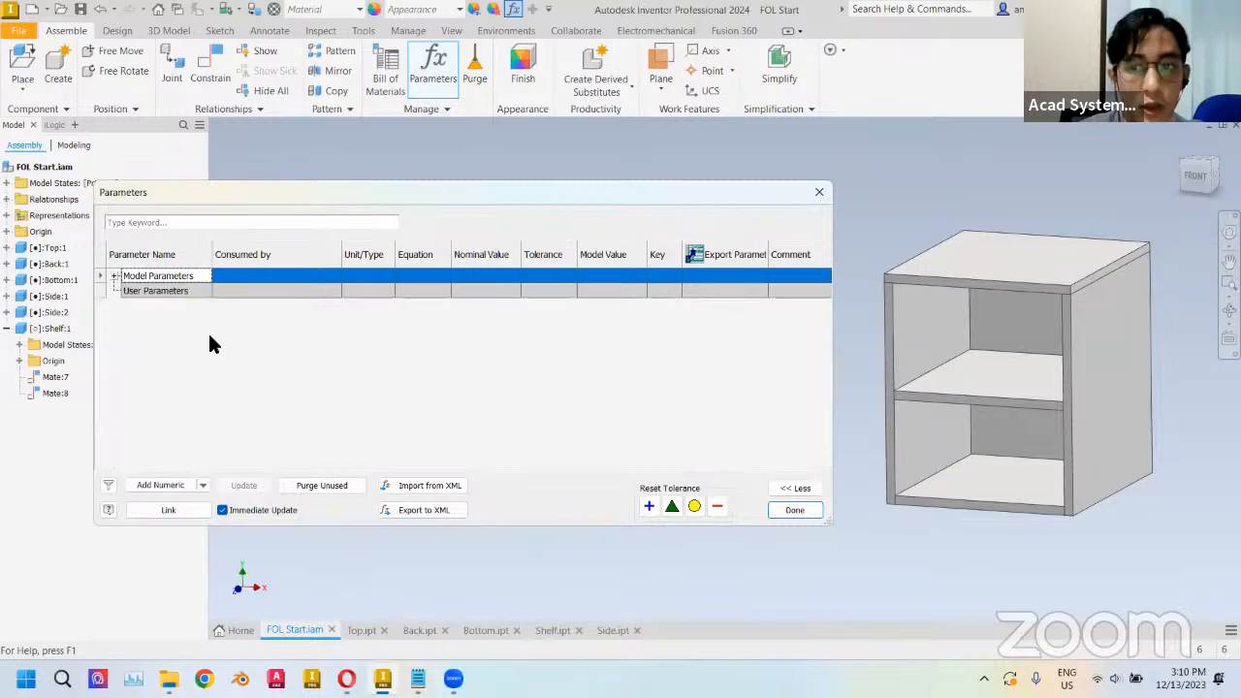
mouse_move(354, 191)
mouse_down()
mouse_move(430, 194)
mouse_move(373, 201)
mouse_up()
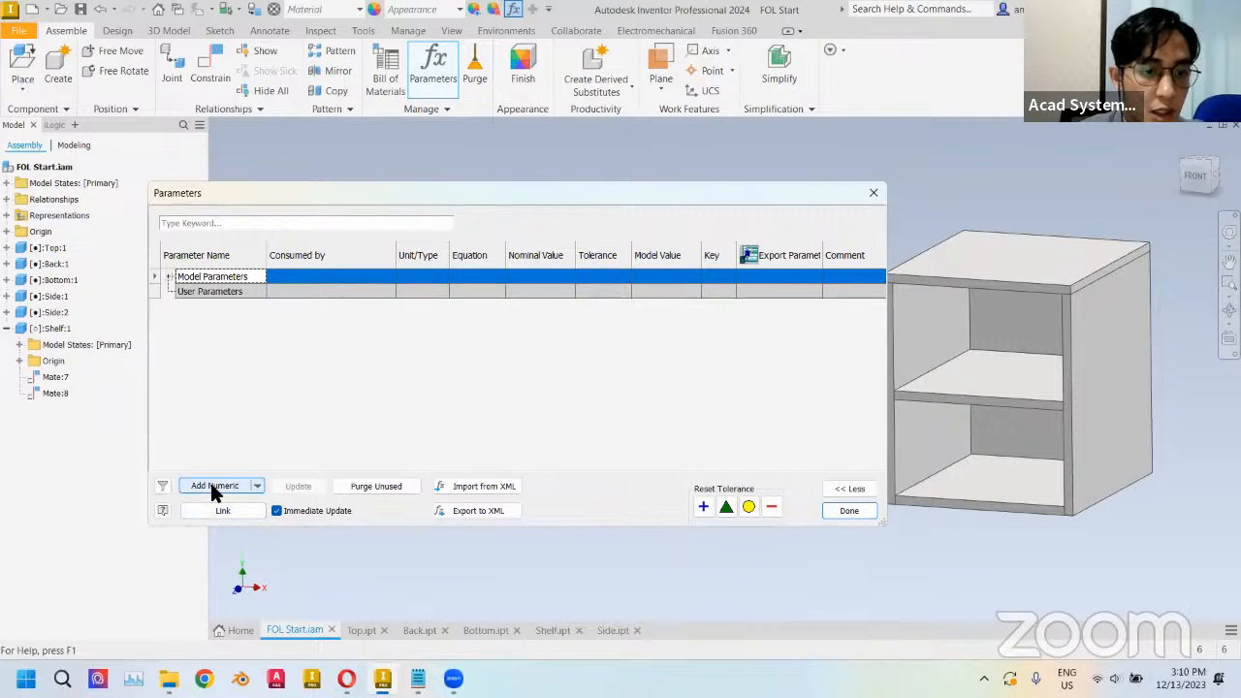
- Add three numeric user parameters to the assembly, named Length, Width and Height
click(214, 488)
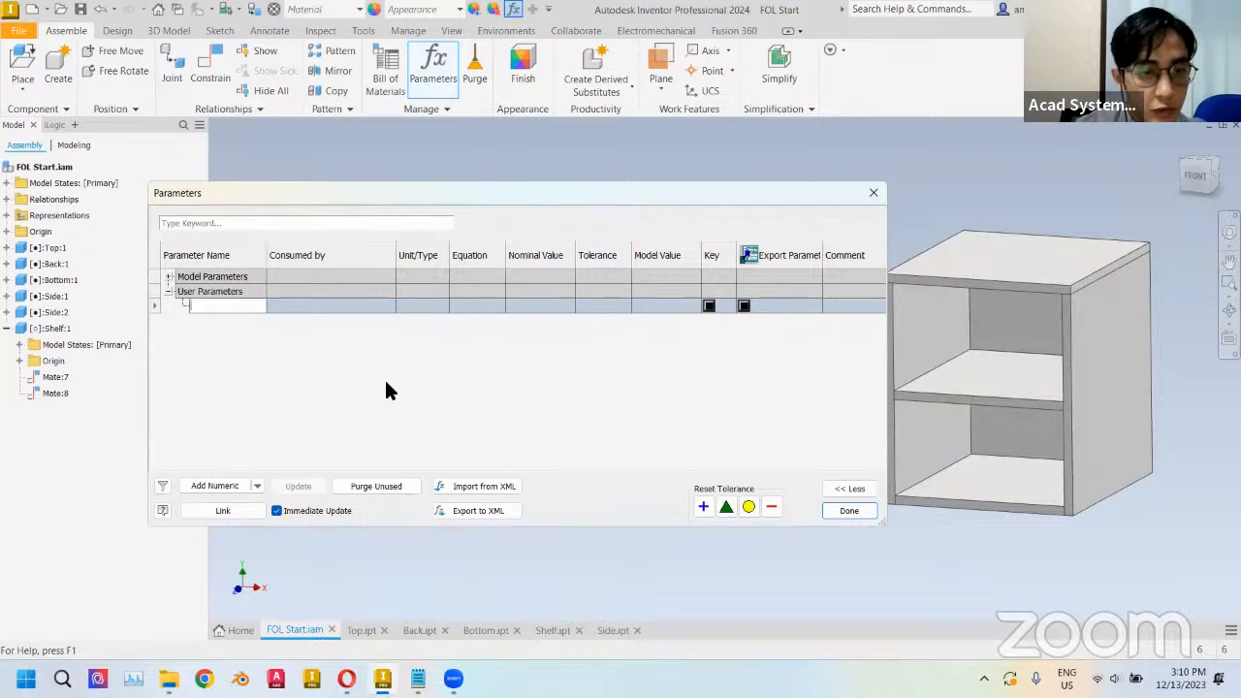
text(Length)
key(Return)
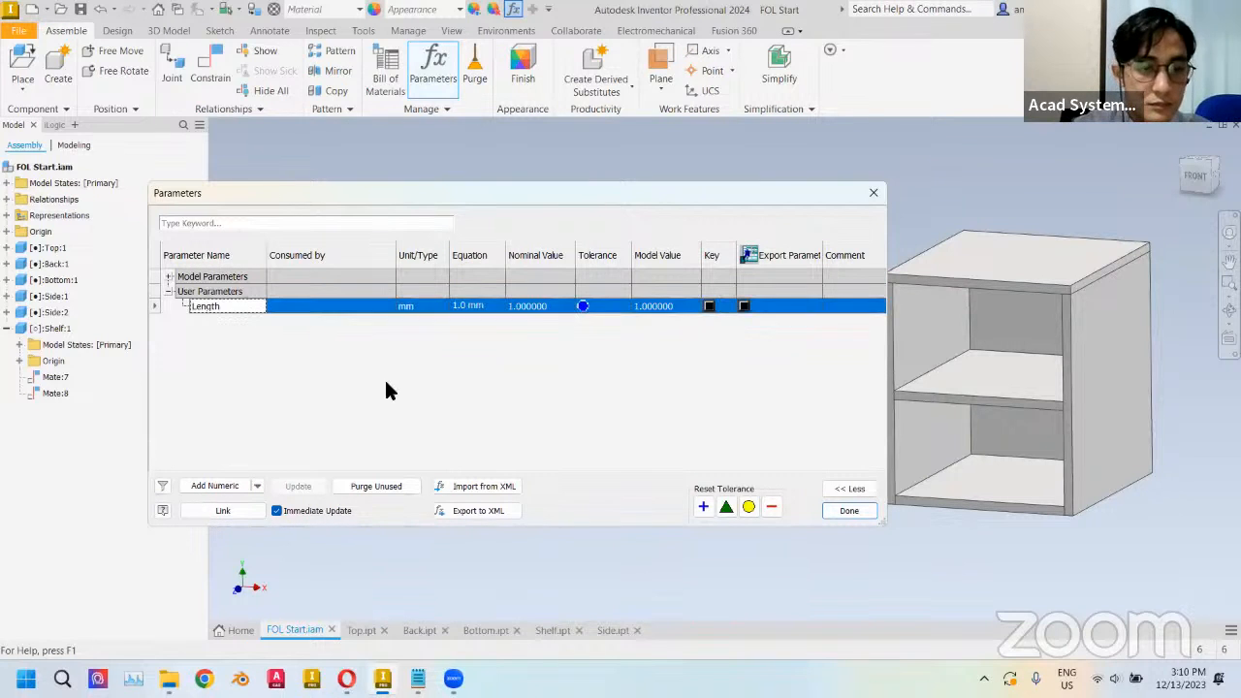
click(207, 484)
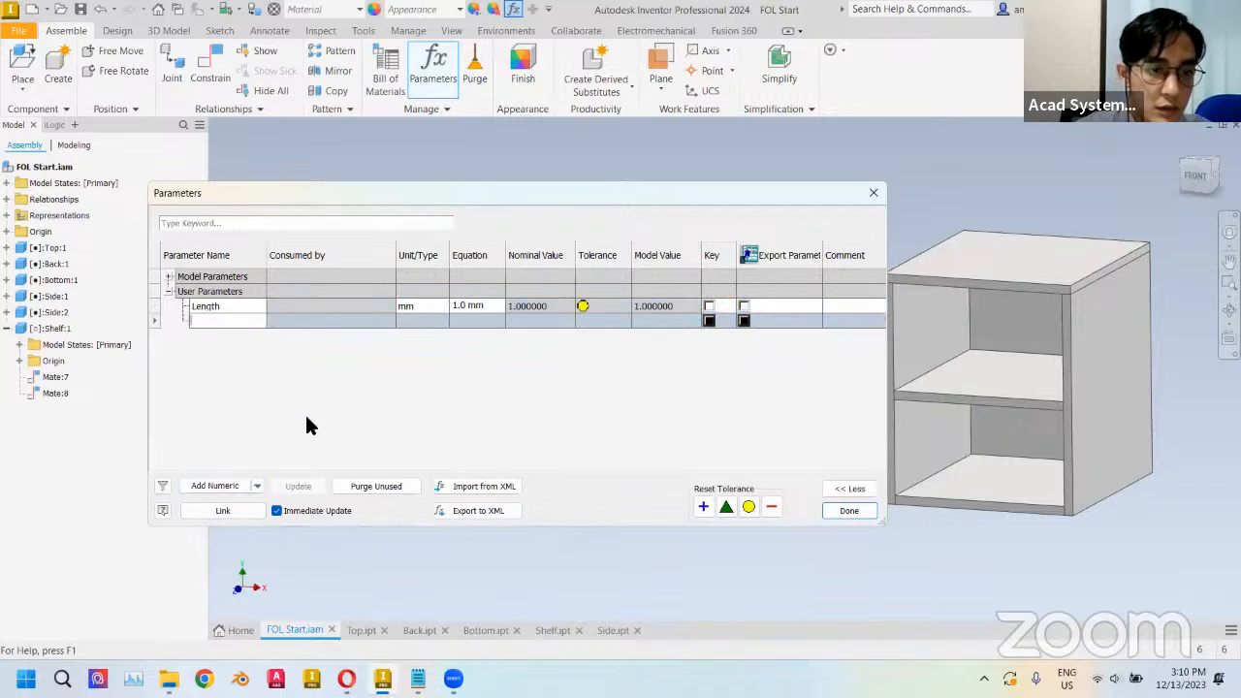
text(W)
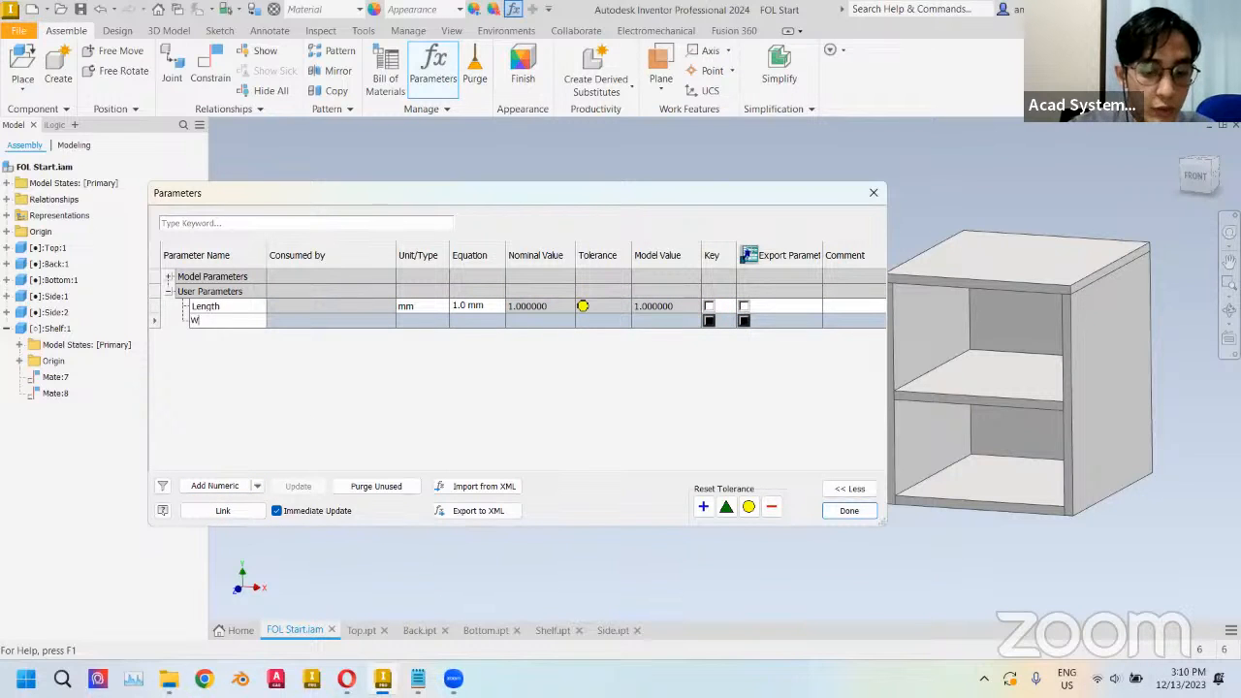
text(idth)
key(Return)
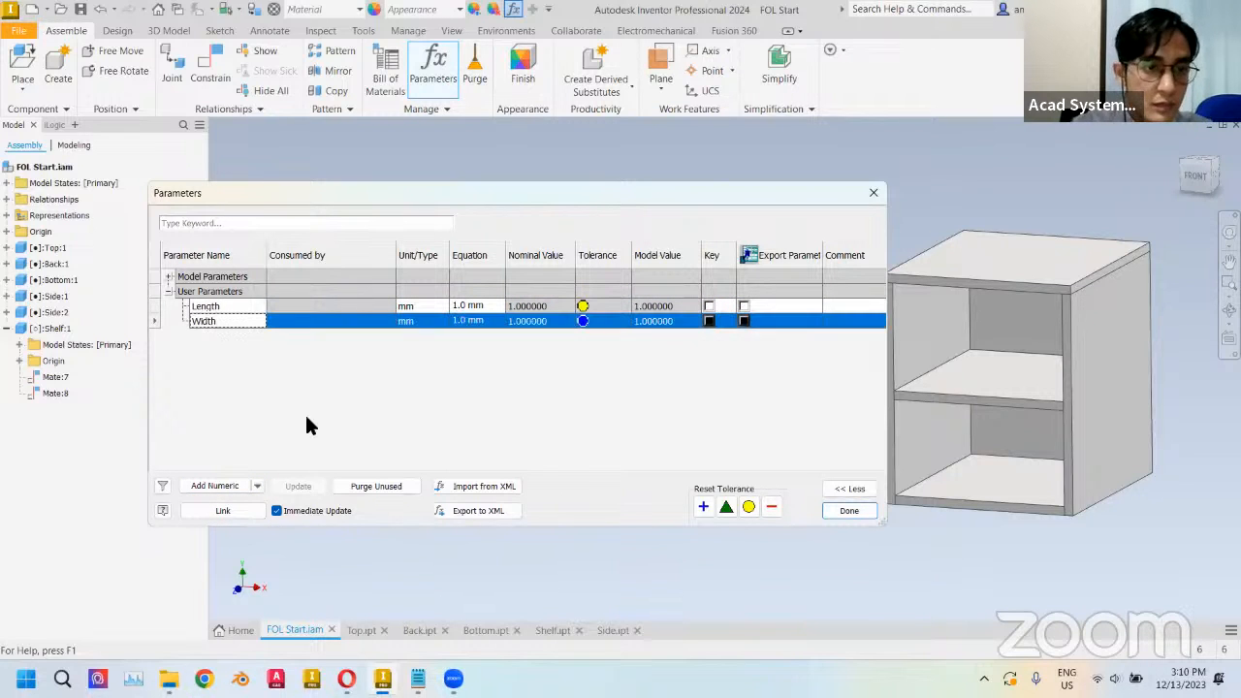
click(218, 484)
text(Heigh)
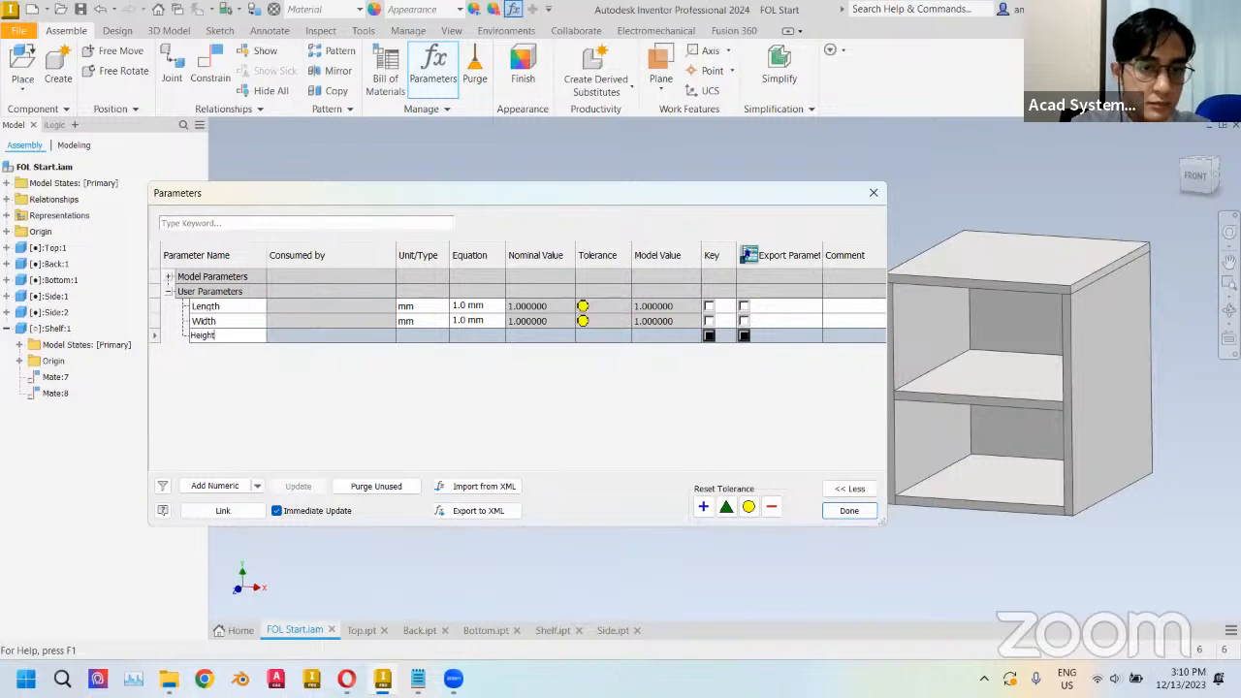
text(t)
key(Return)
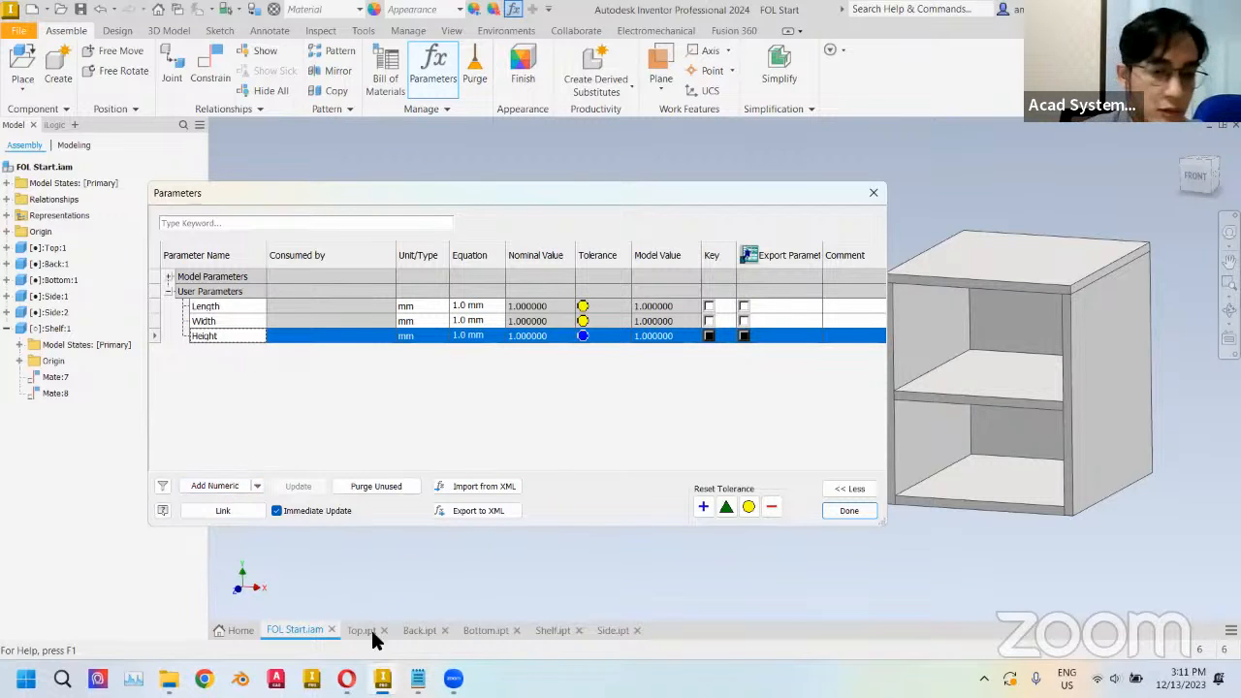
- Switch to the Para & iLogic presentation in Canva, read the List of User Parameters slide, and return to the Inventor assembly
click(346, 678)
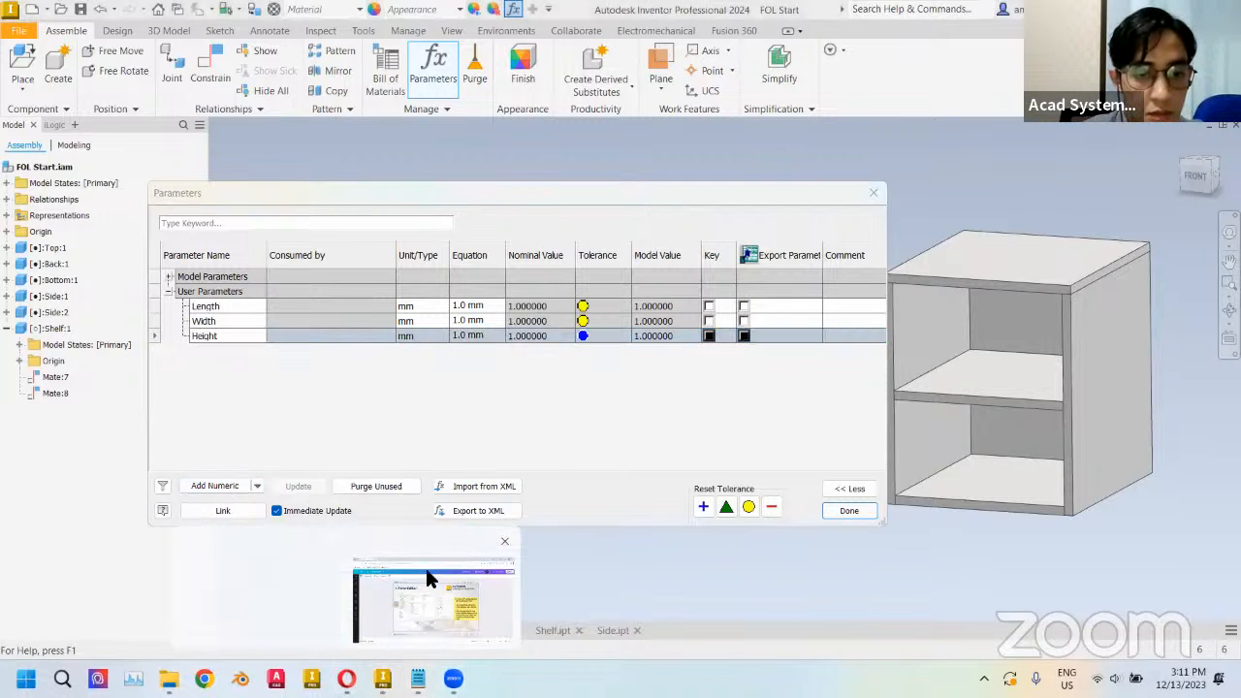
click(426, 582)
scroll(650, 483, down, 5)
scroll(674, 461, up, 15)
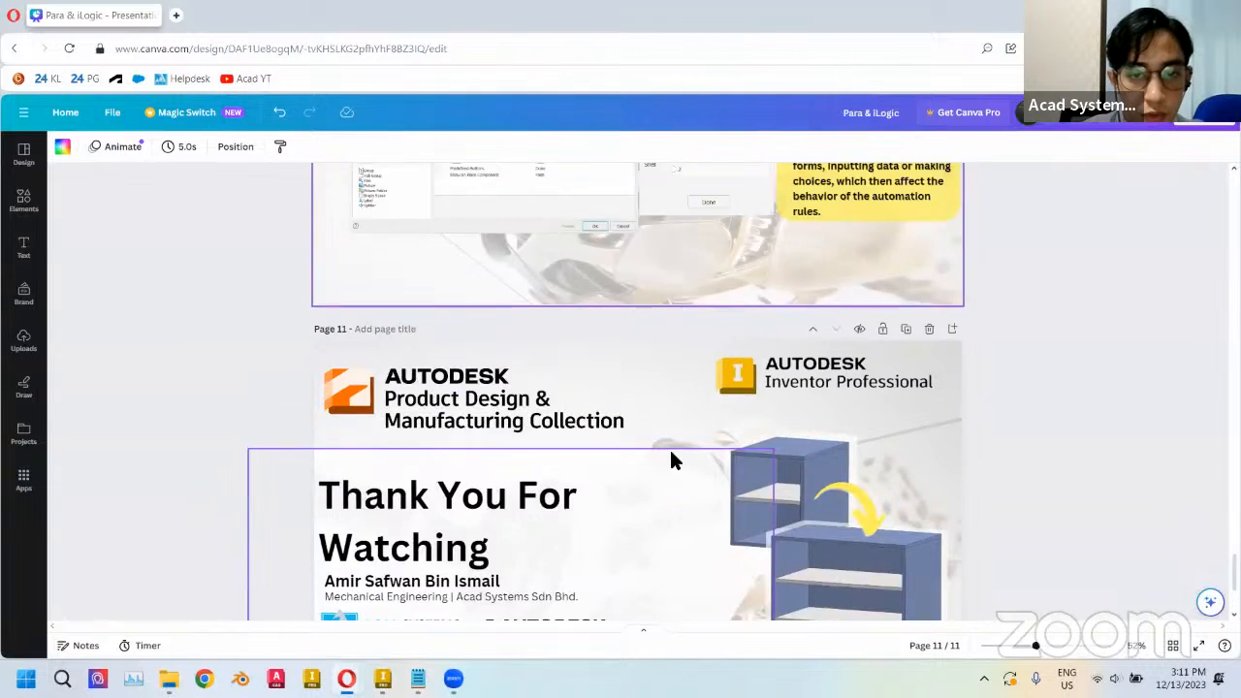
scroll(663, 456, up, 5)
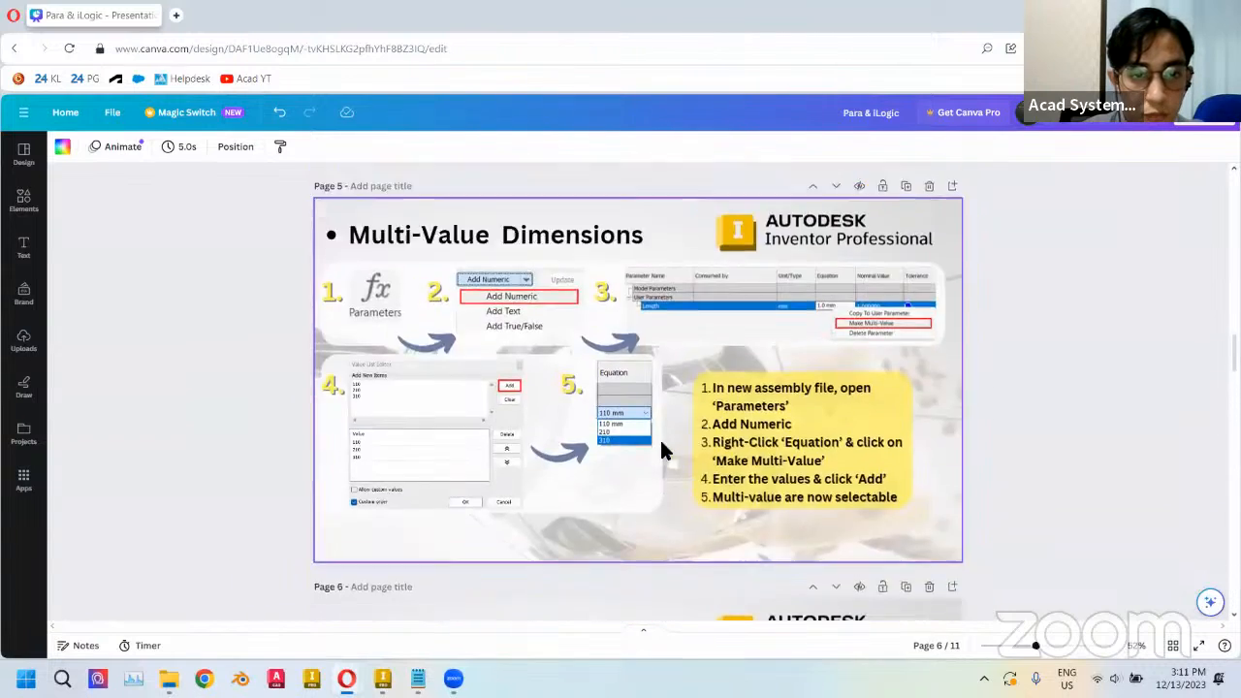
scroll(456, 352, down, 5)
scroll(390, 319, up, 1)
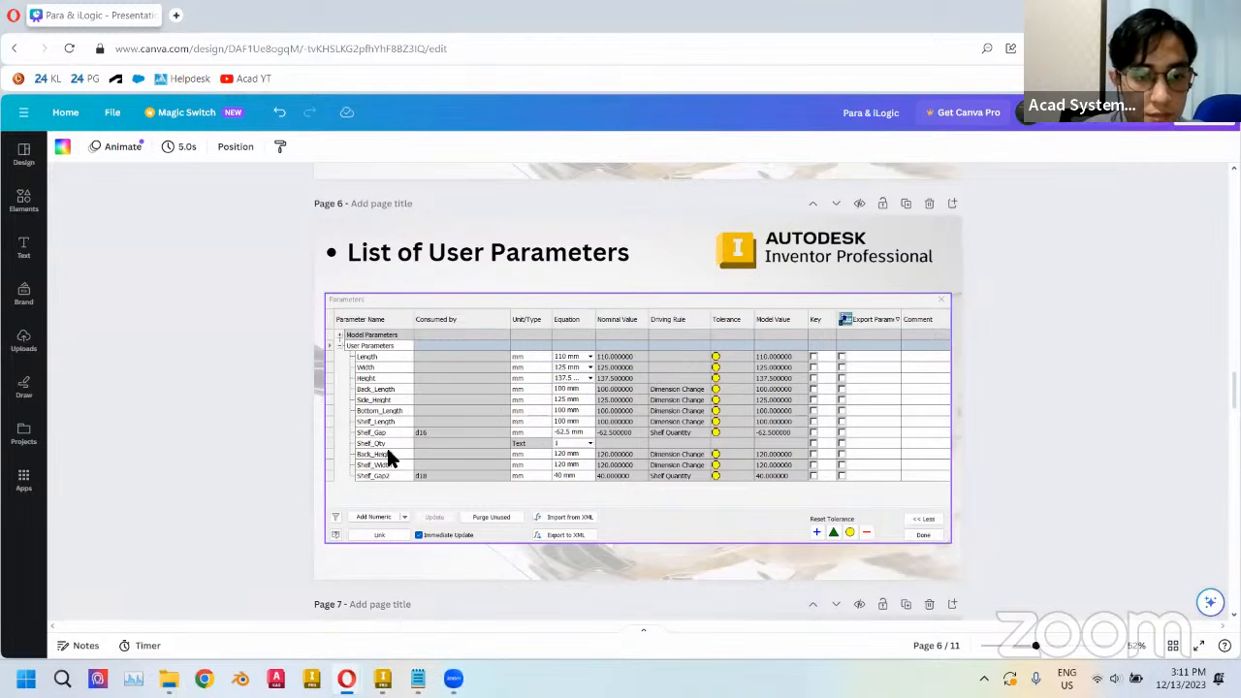
click(381, 679)
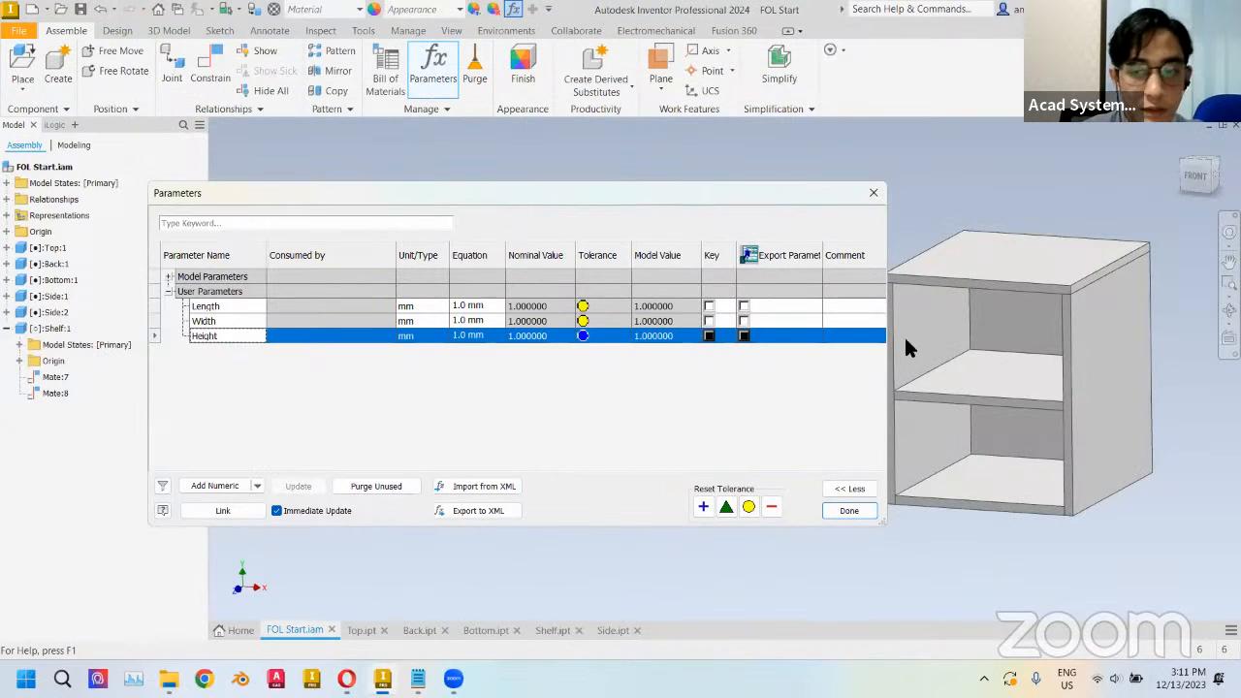
mouse_move(952, 368)
middle_down()
mouse_move(977, 362)
mouse_move(959, 369)
middle_up()
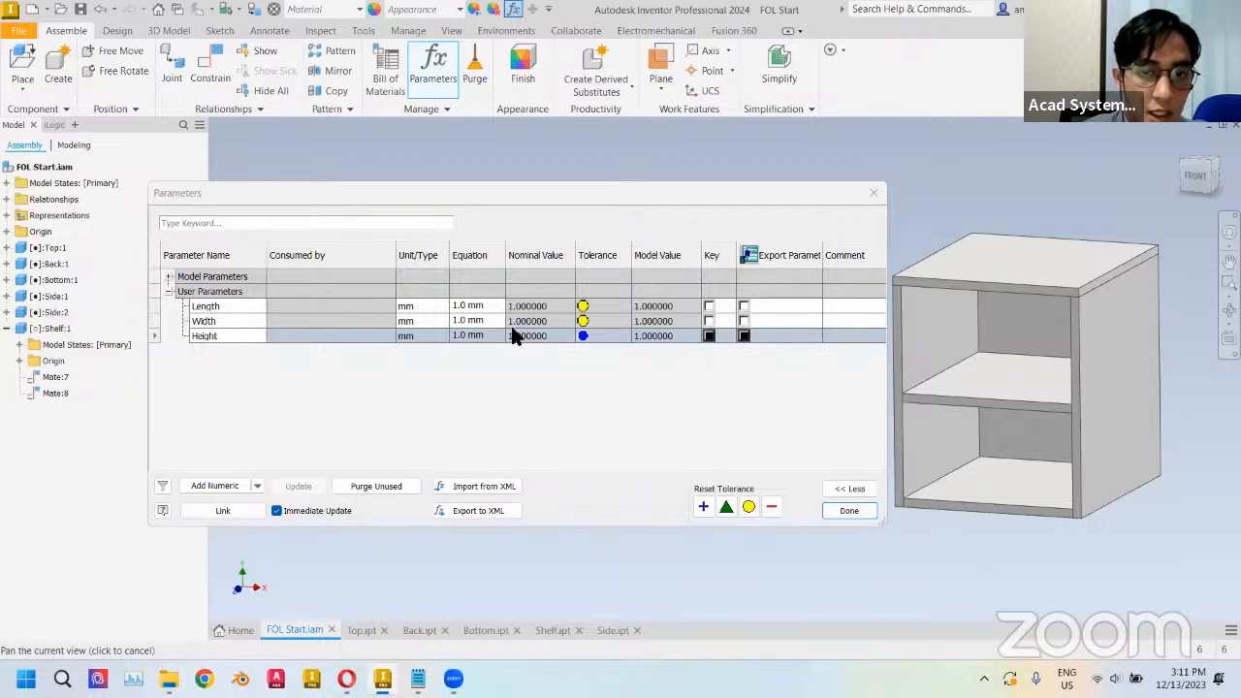
- Add a numeric user parameter named Side_Height for the cabinet's side panels
click(209, 486)
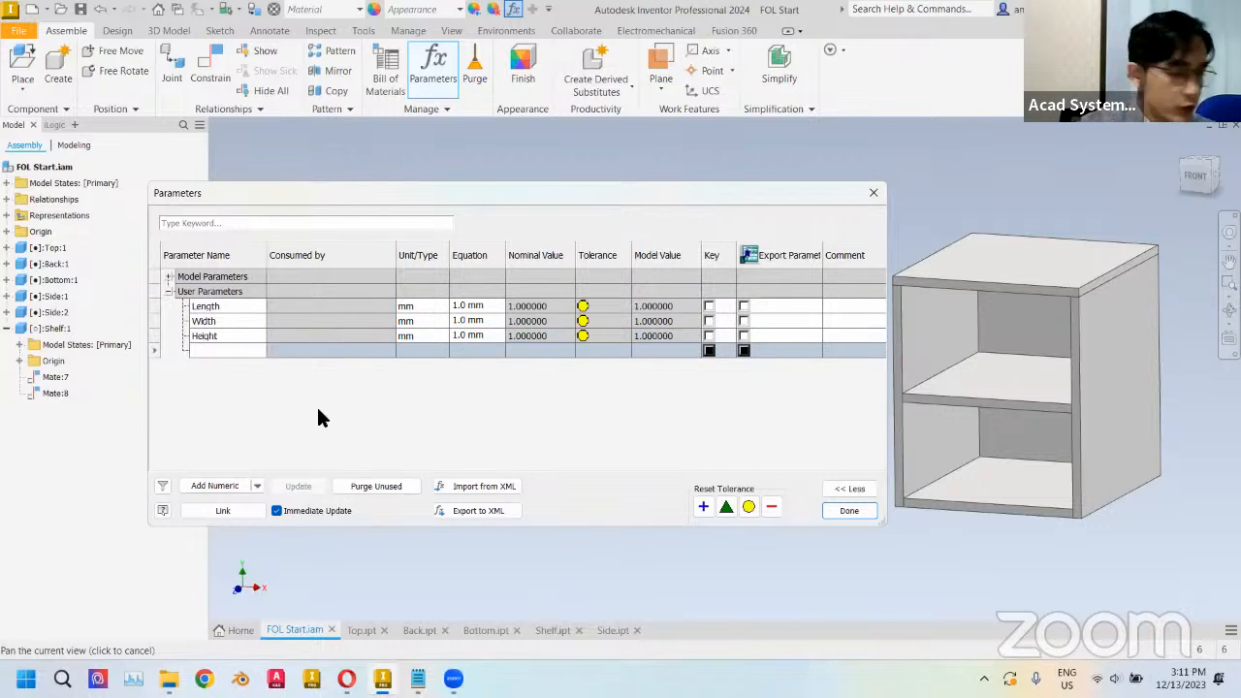
text(Side_)
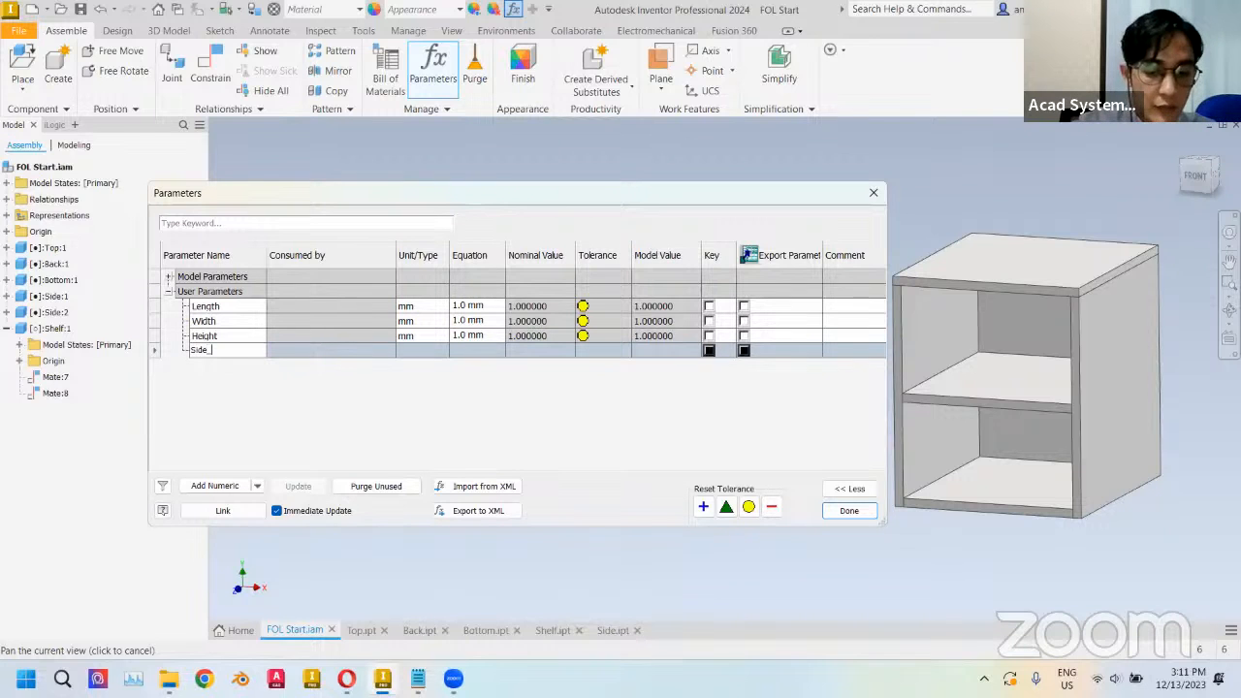
text(Height)
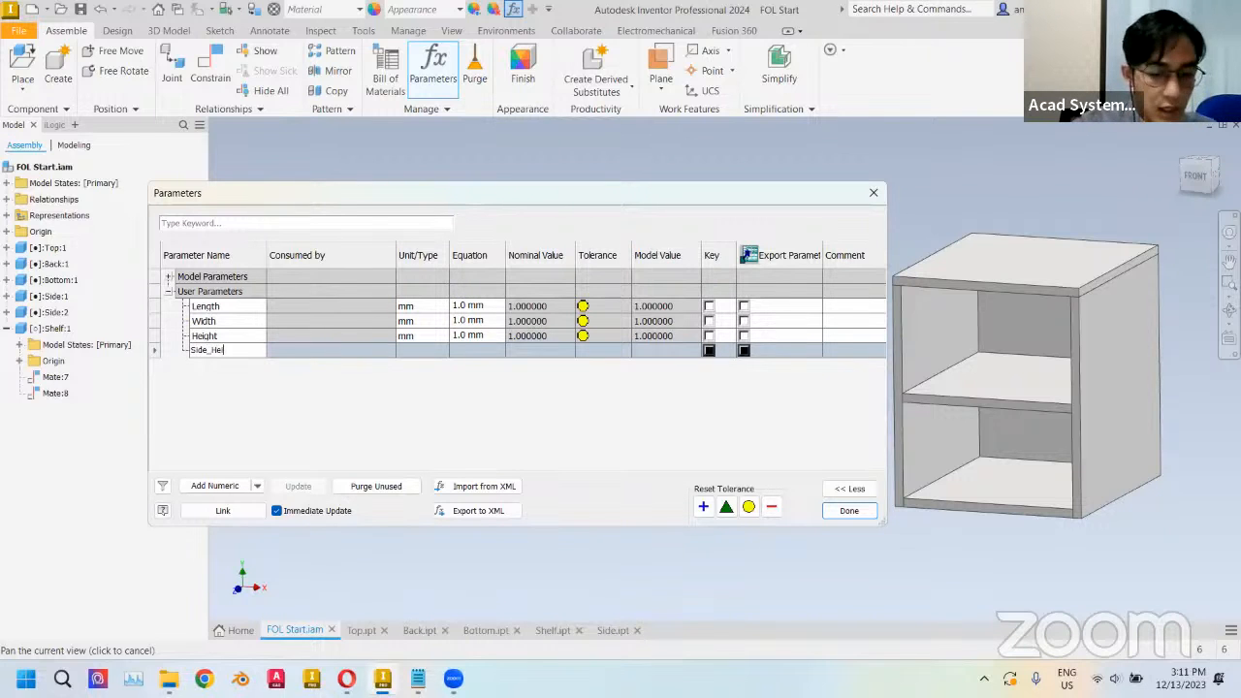
key(Return)
- Add a numeric user parameter named Back_Length for the cabinet's back panel
click(221, 487)
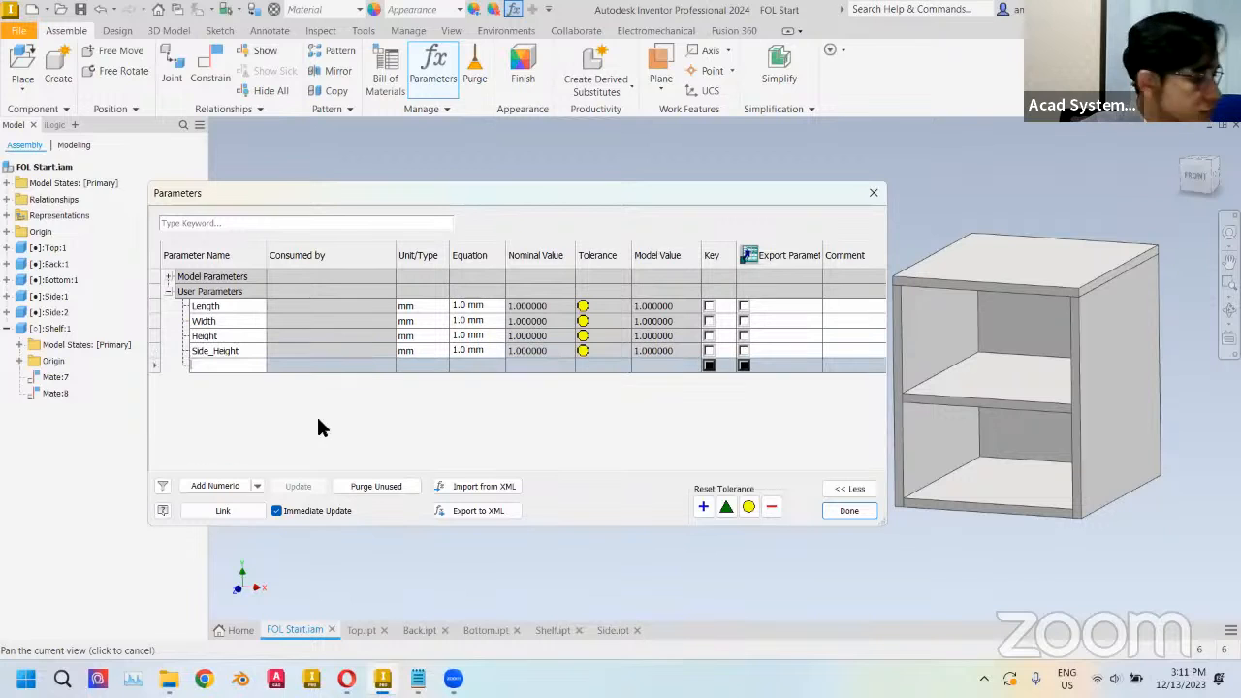
text(Back-L)
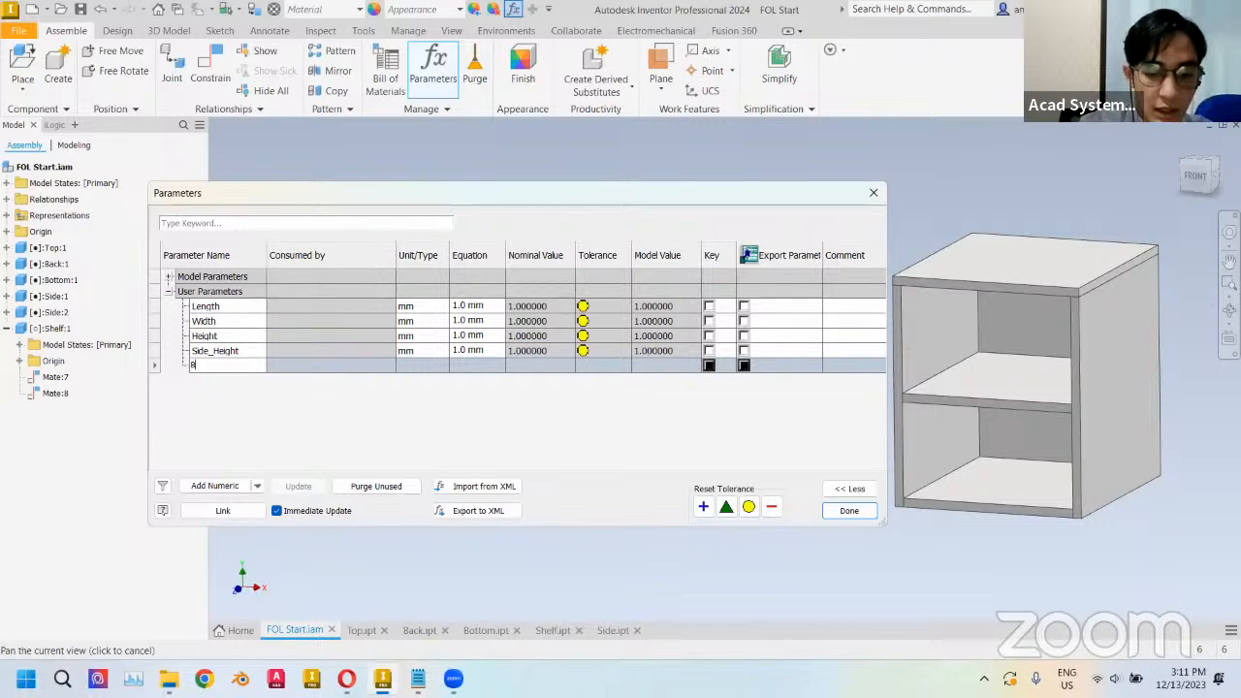
key(BackSpace)
key(BackSpace)
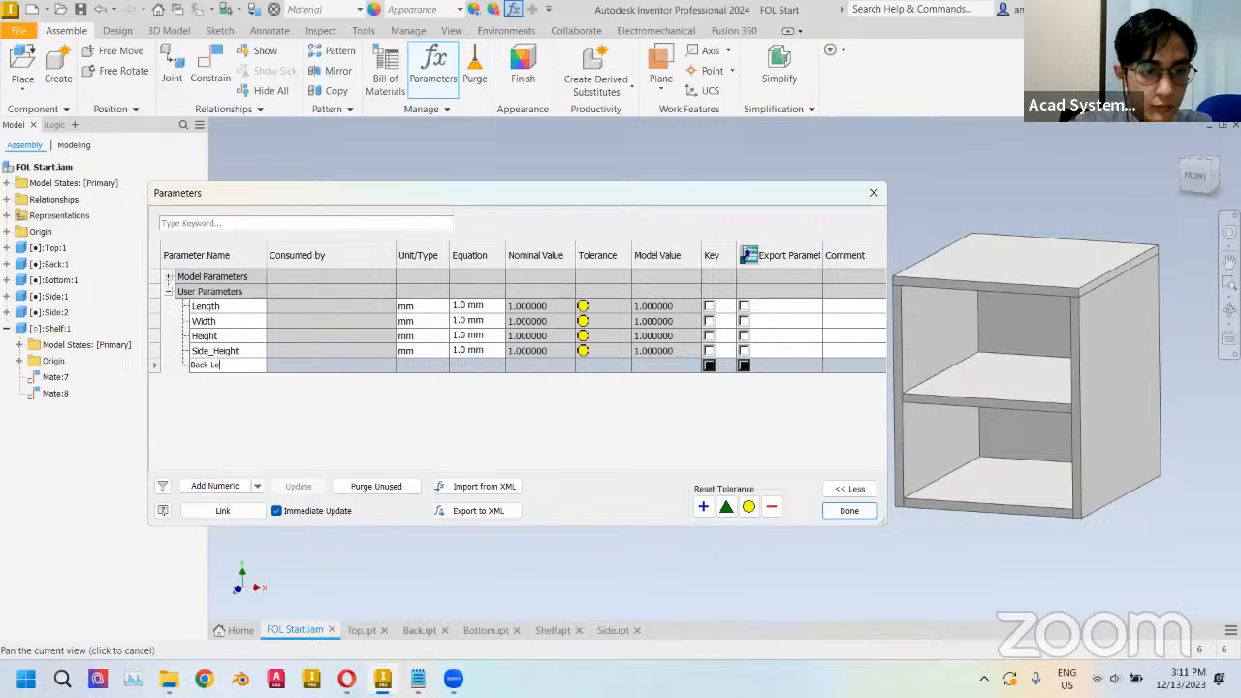
text(_)
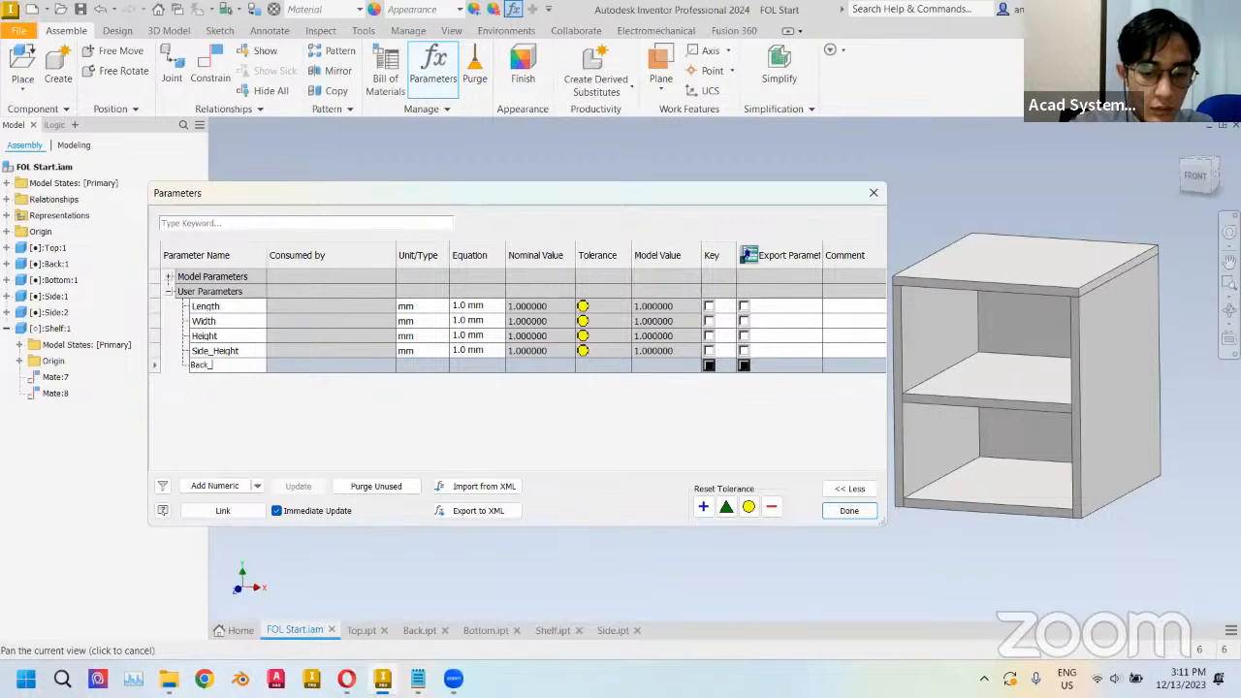
text(Length)
key(Return)
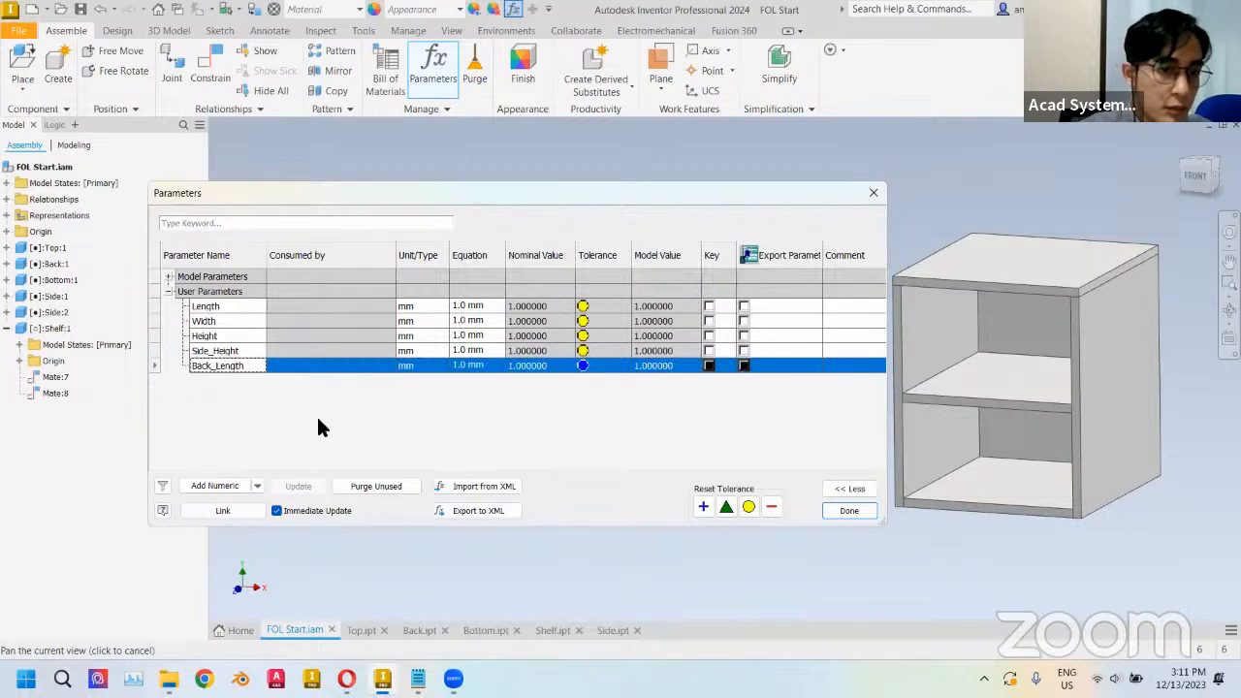
- Add another numeric user parameter for the back panel, named Back_Height with a capital H
click(213, 486)
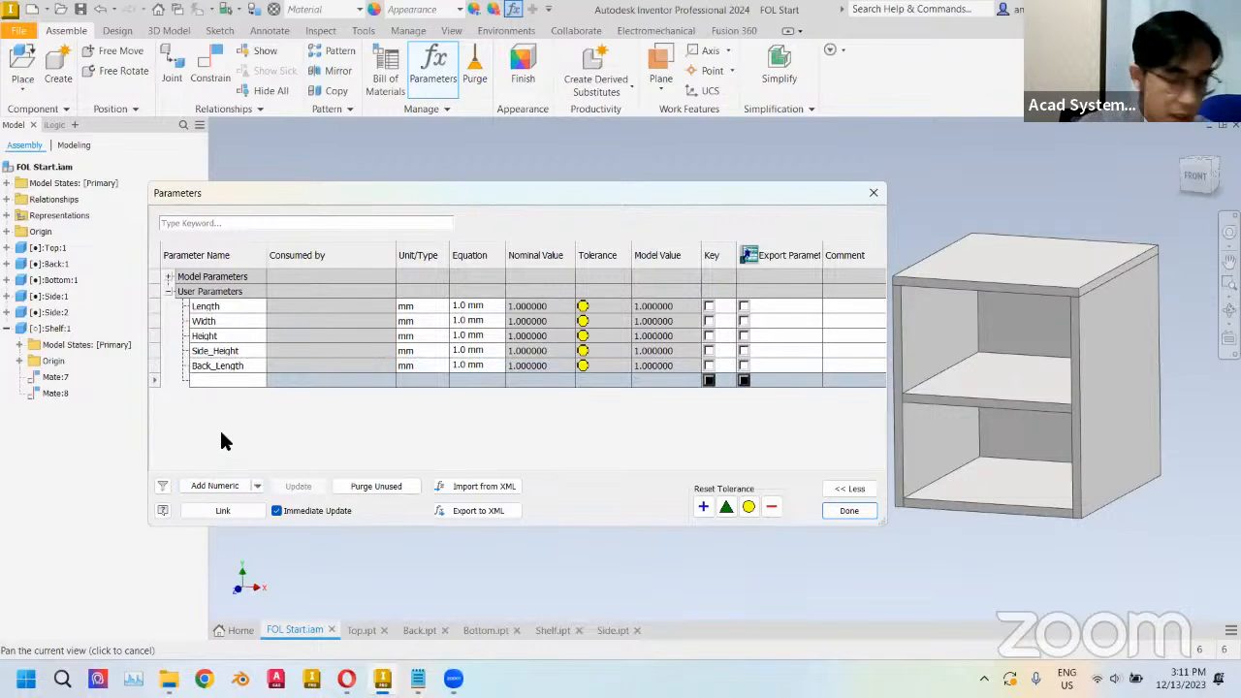
text(Back_height)
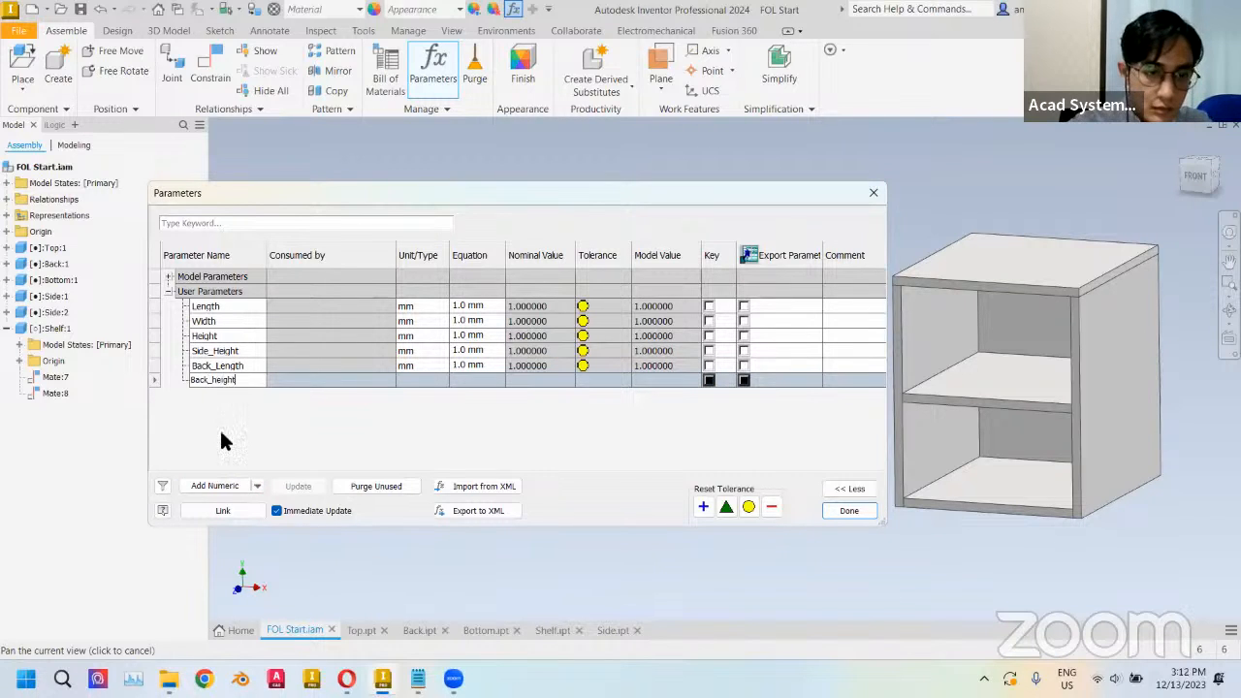
key(Return)
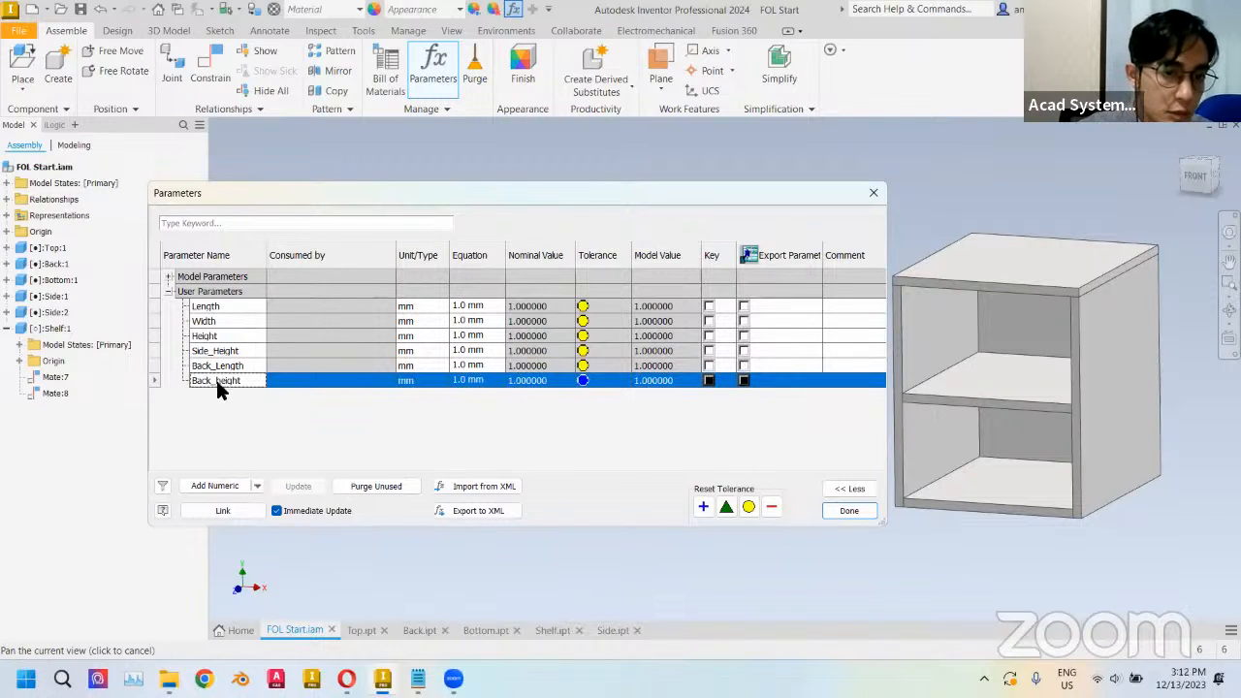
click(216, 380)
click(220, 381)
key(BackSpace)
text(H)
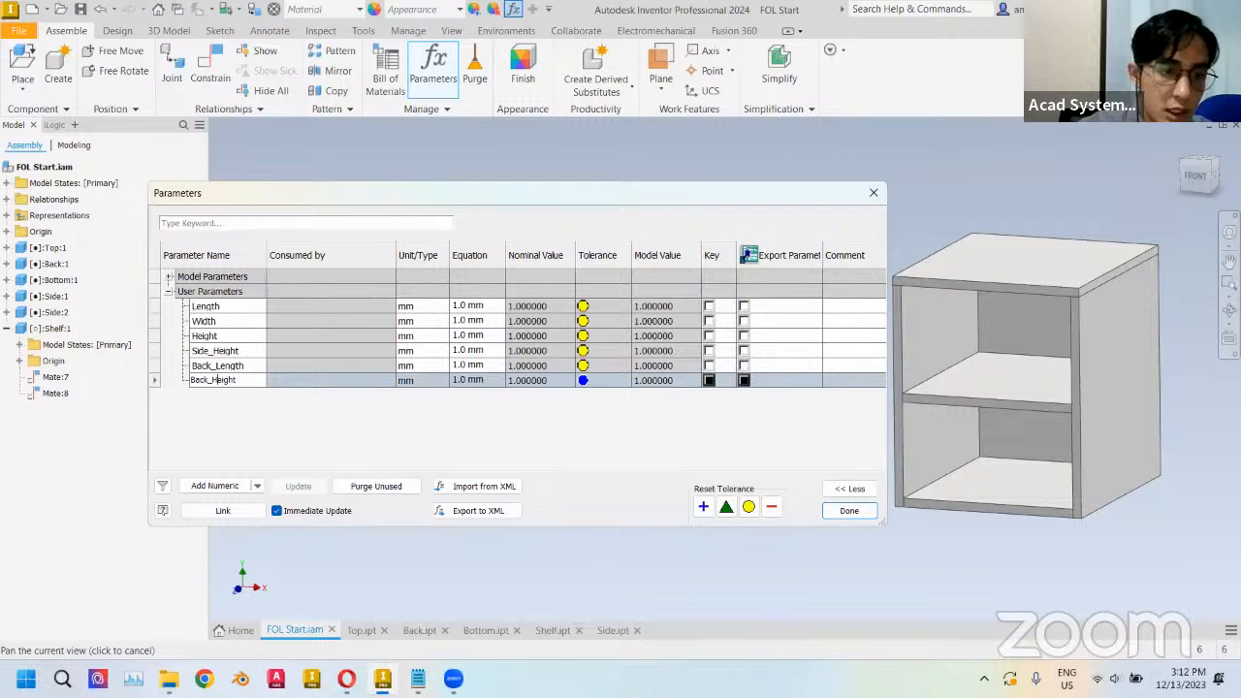
- Add a numeric user parameter named Bottom_Length for the cabinet's bottom panel
click(209, 486)
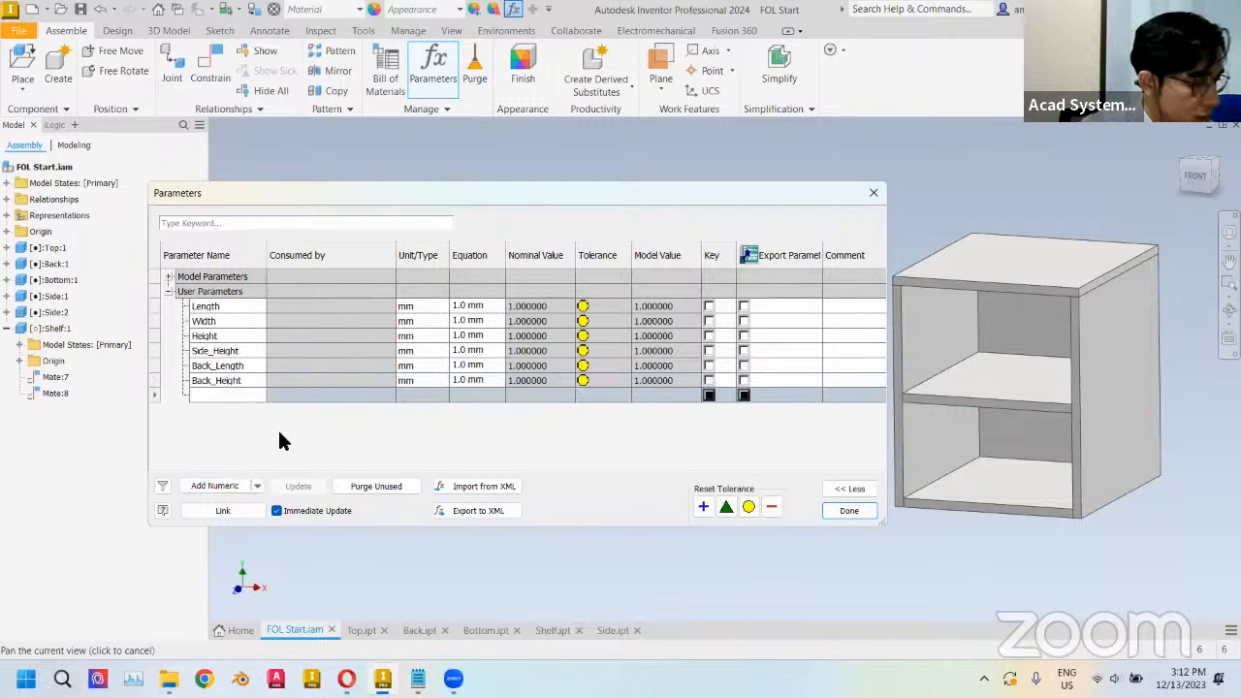
text(Bottom)
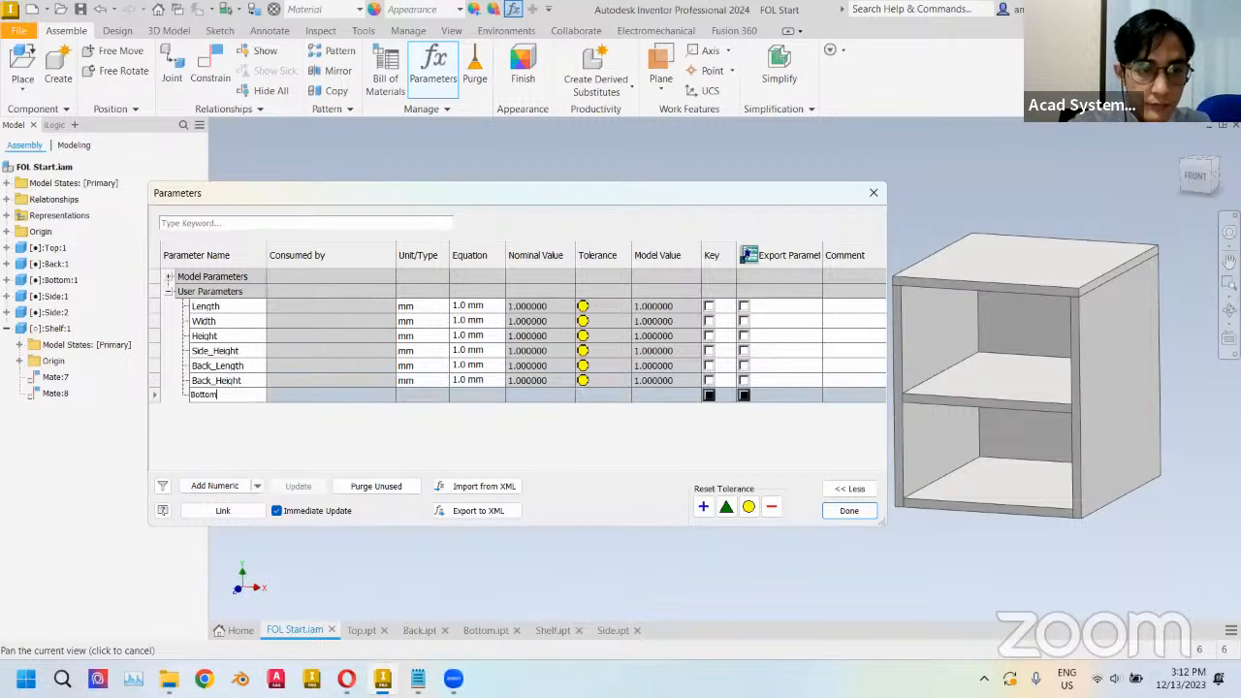
text(_Length)
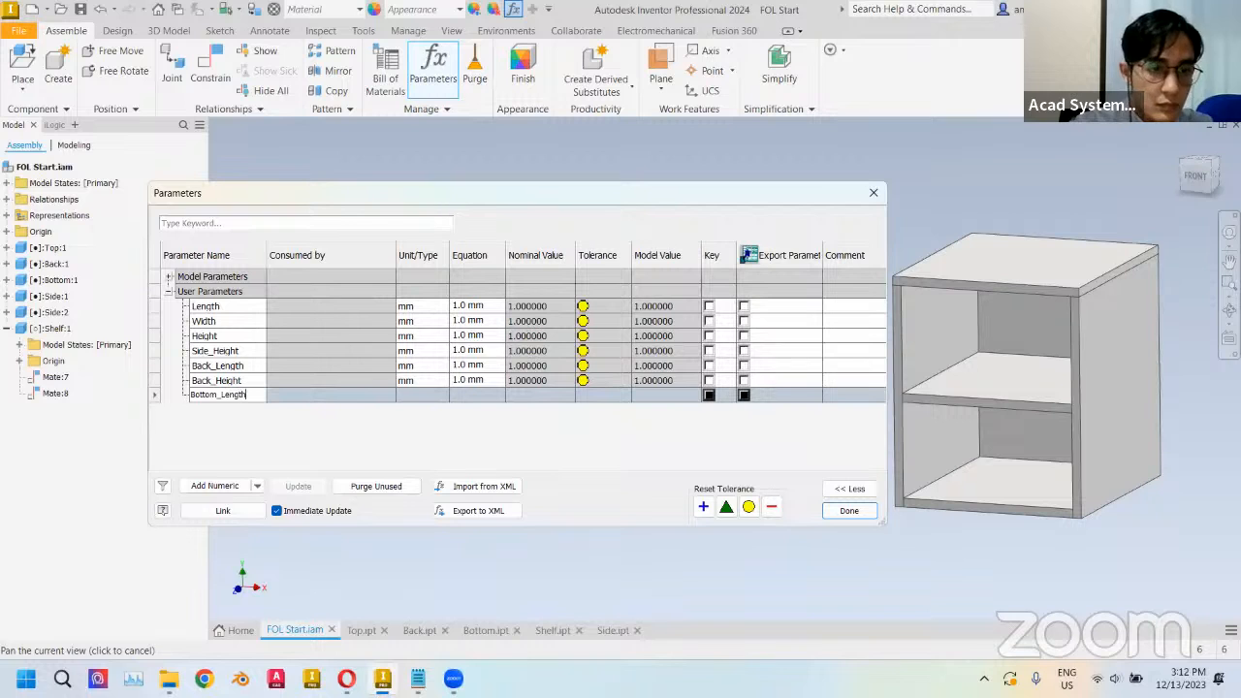
key(Return)
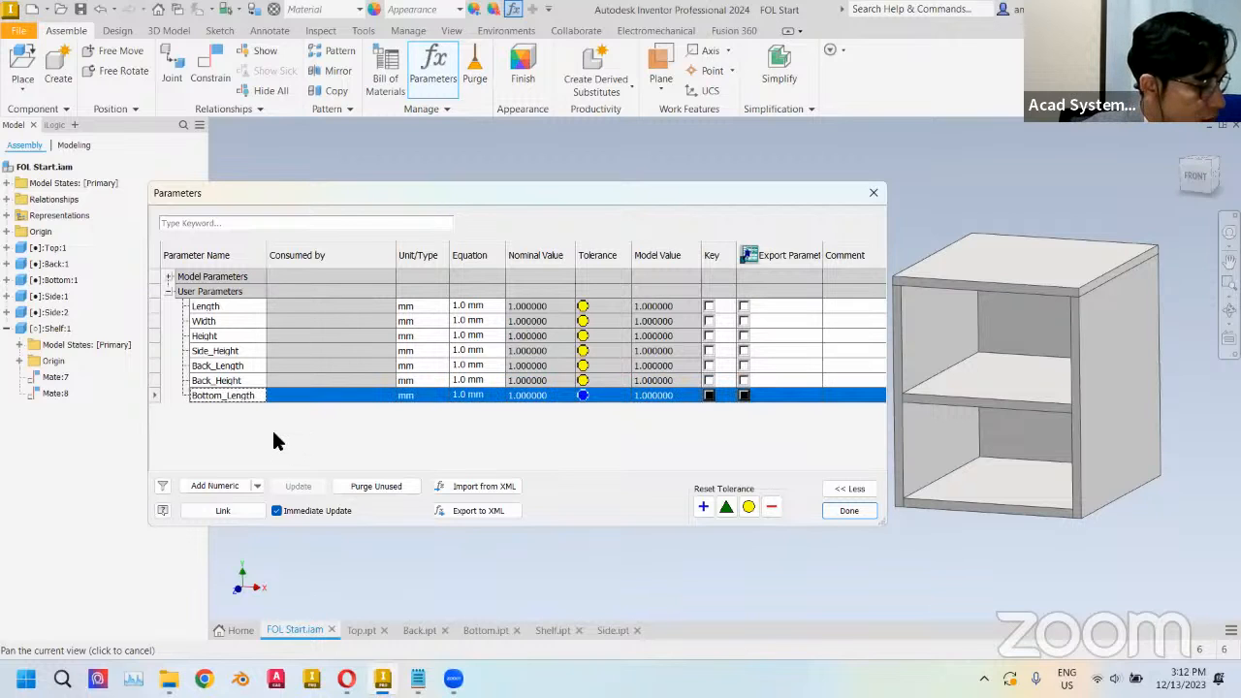
- Add two numeric user parameters for the shelf, named Shelf_Width and Shelf_Length
click(219, 487)
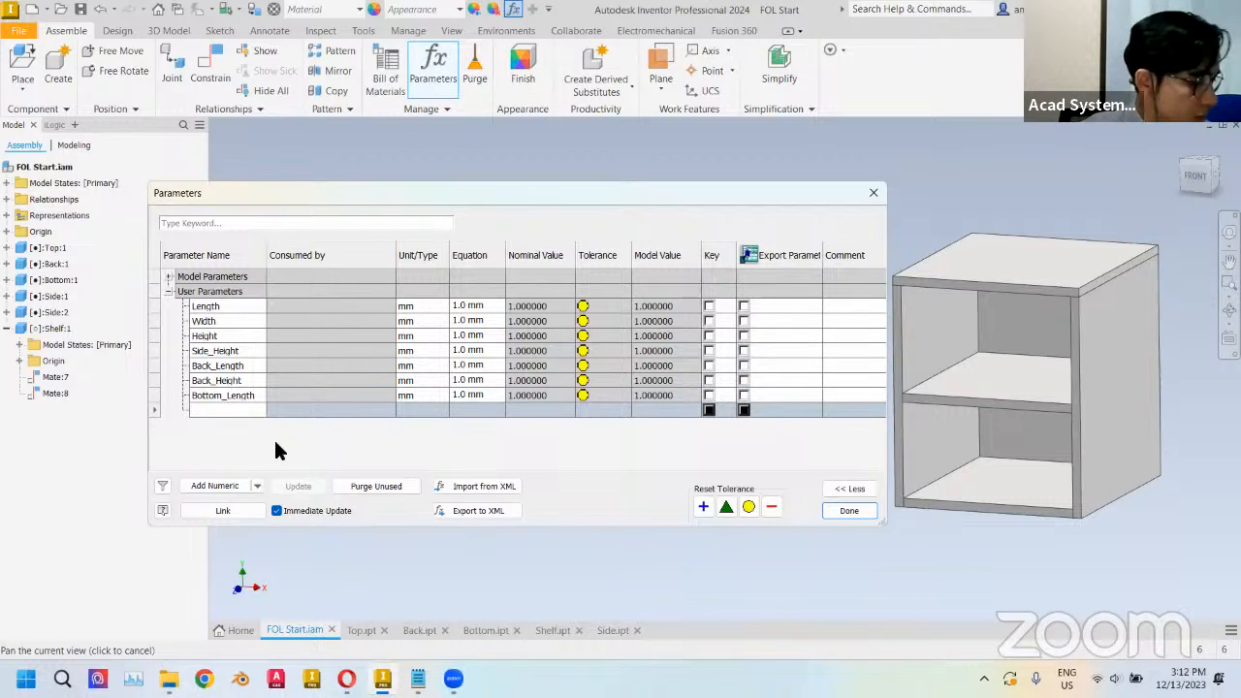
text(Shelf)
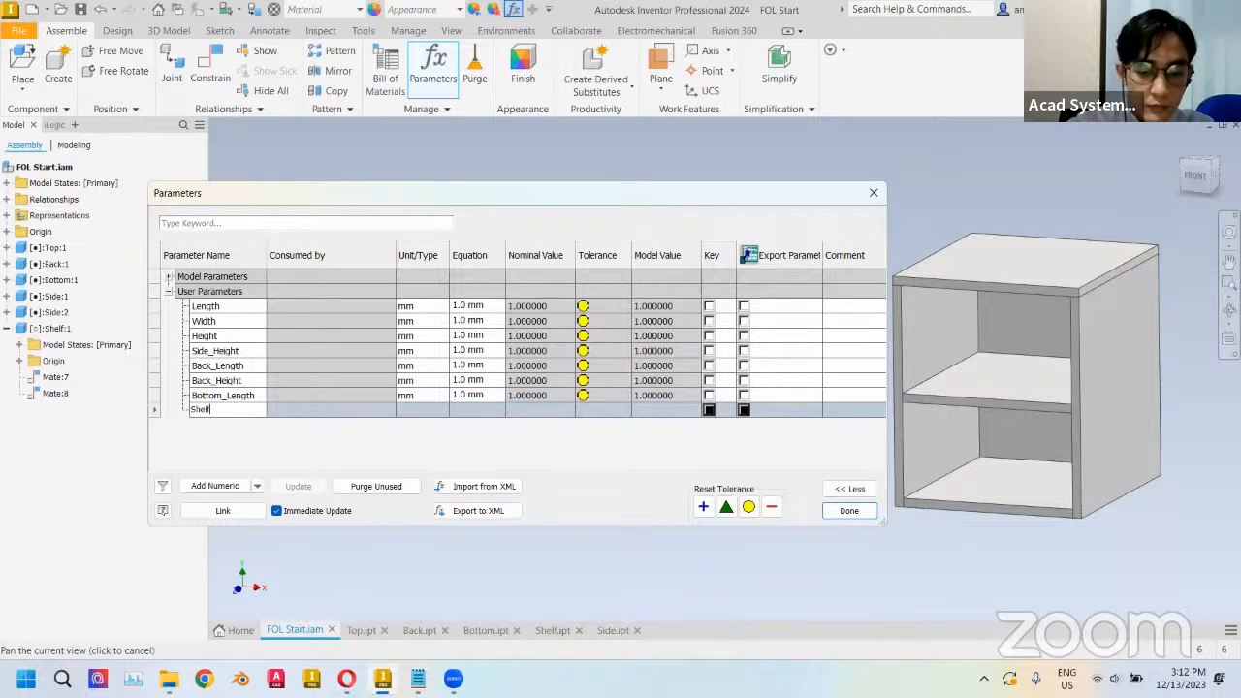
text(_Width)
key(Return)
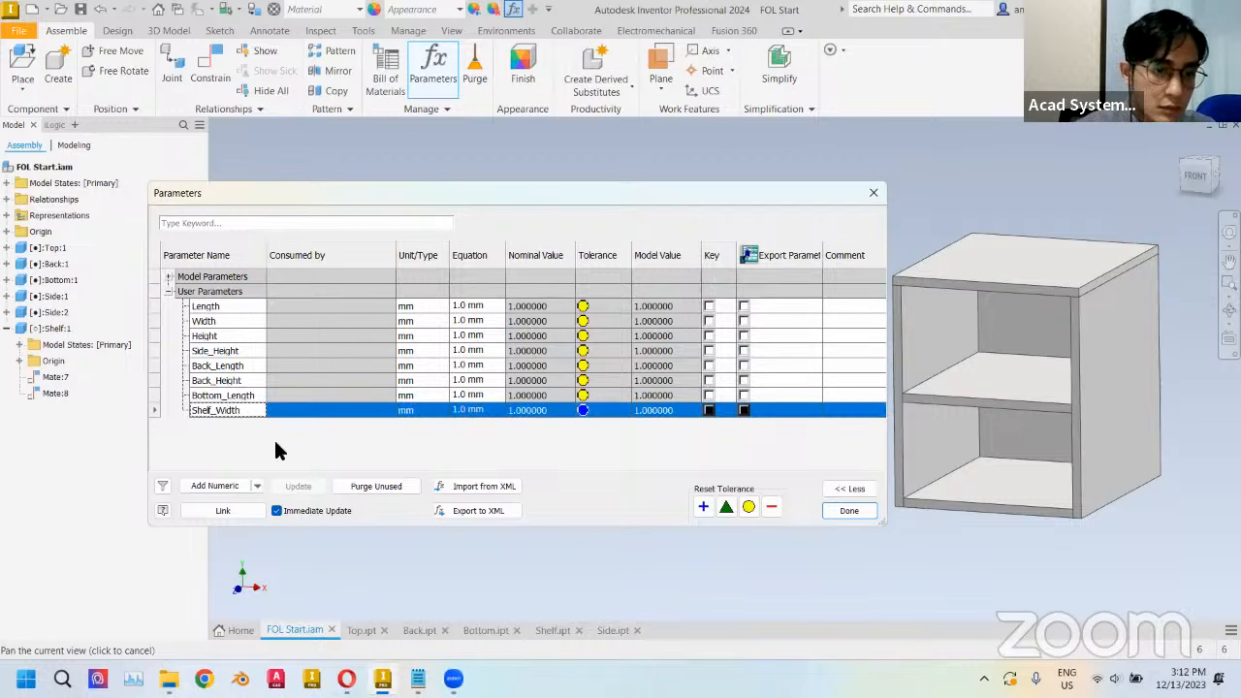
click(235, 485)
text(Shelf_)
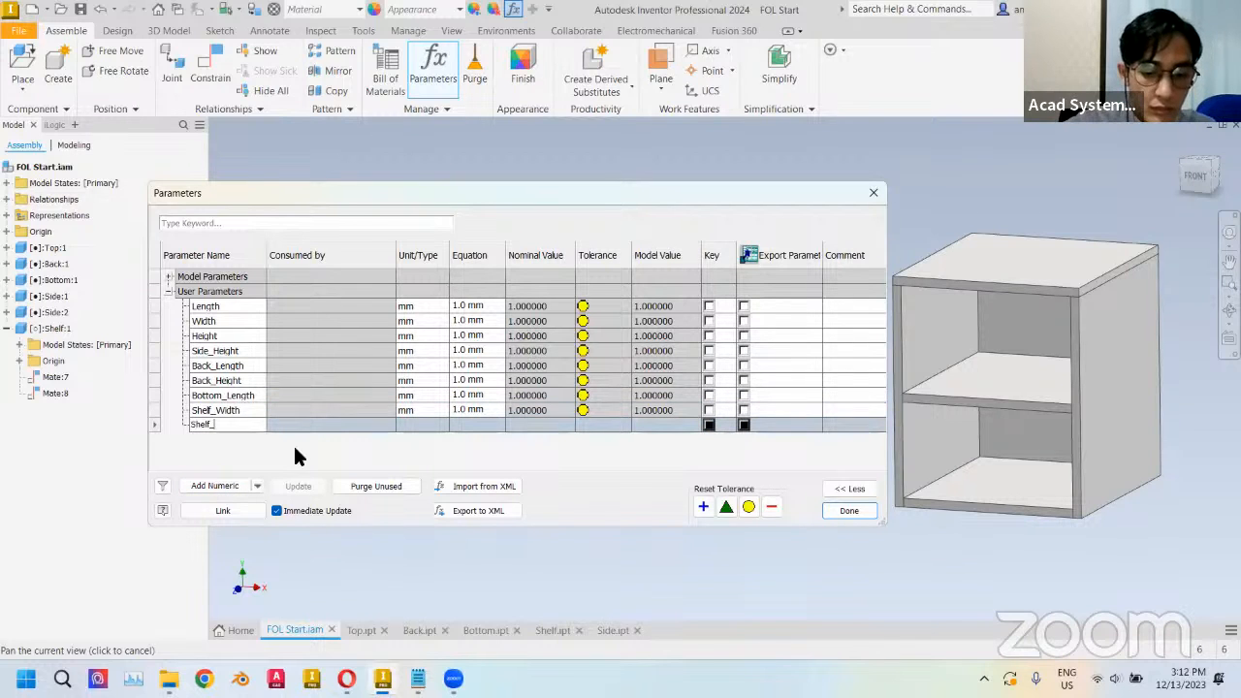
text(Length)
key(Return)
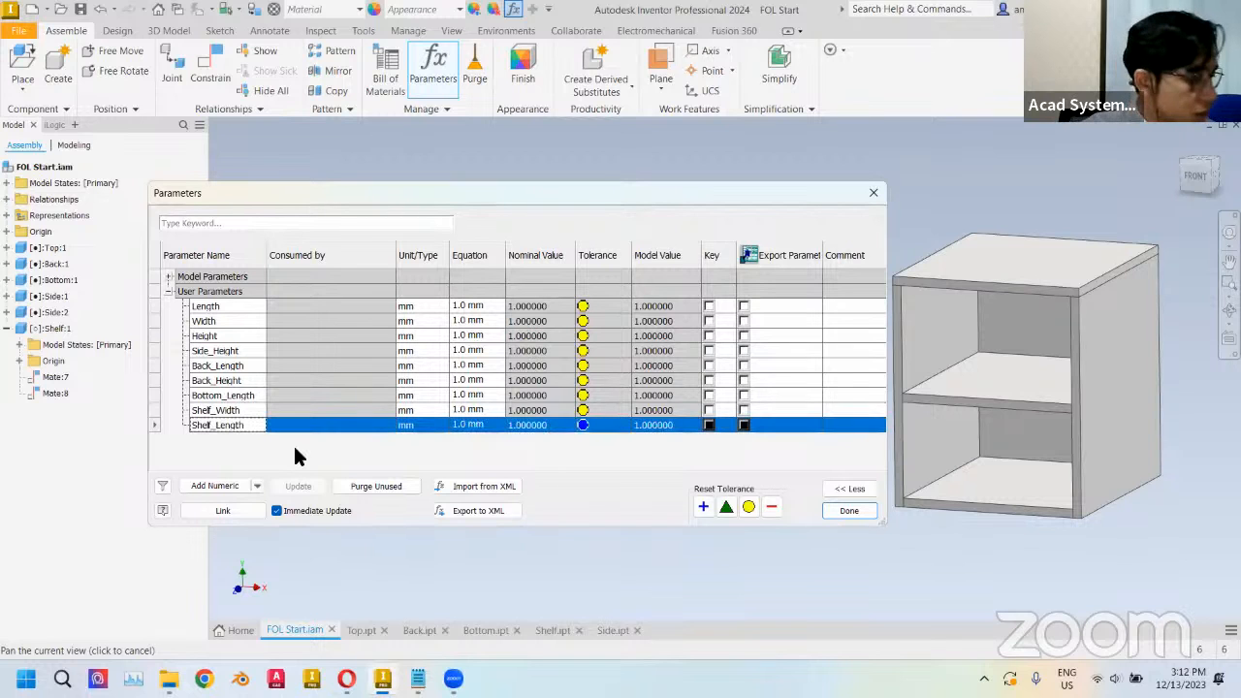
- Add a numeric user parameter named Shelf_Gap for the shelf spacing
click(219, 486)
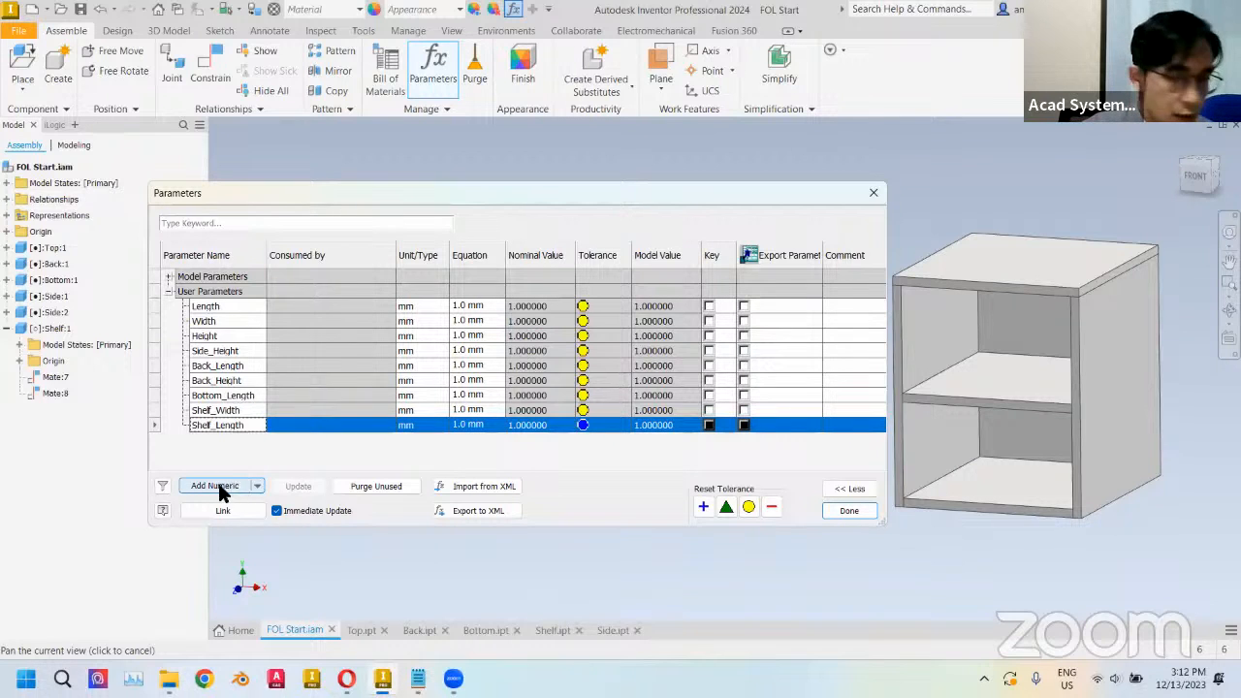
text(Shelf)
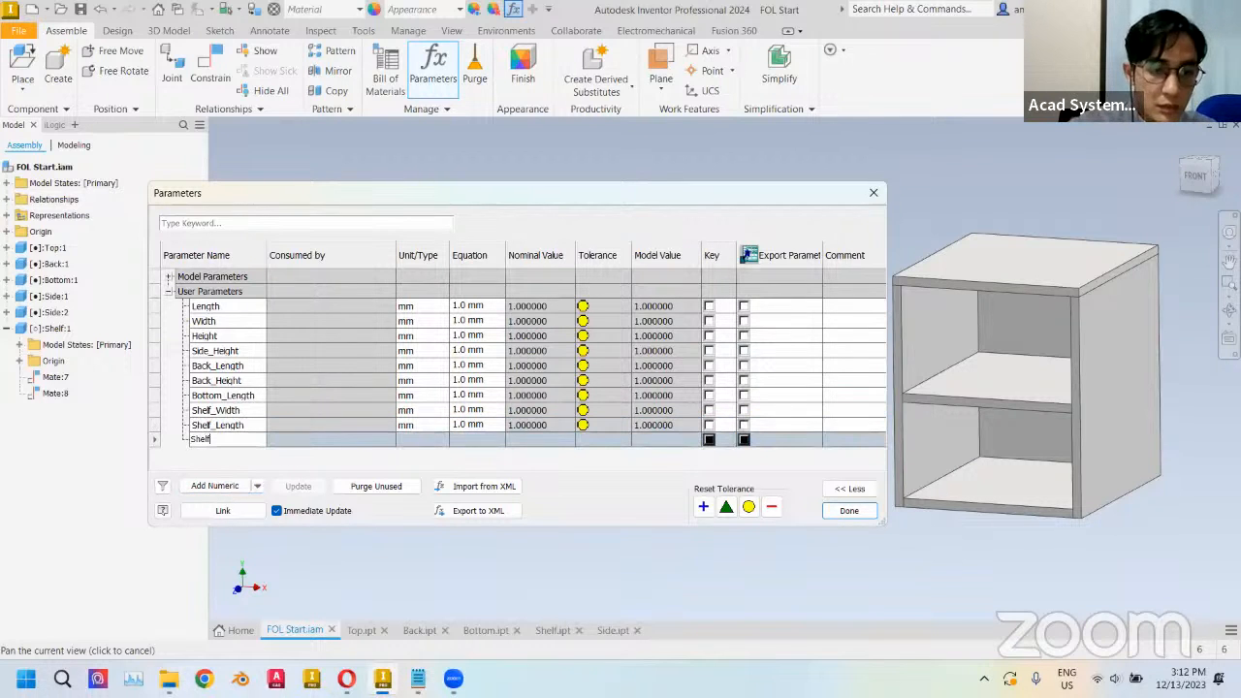
text(_Gap)
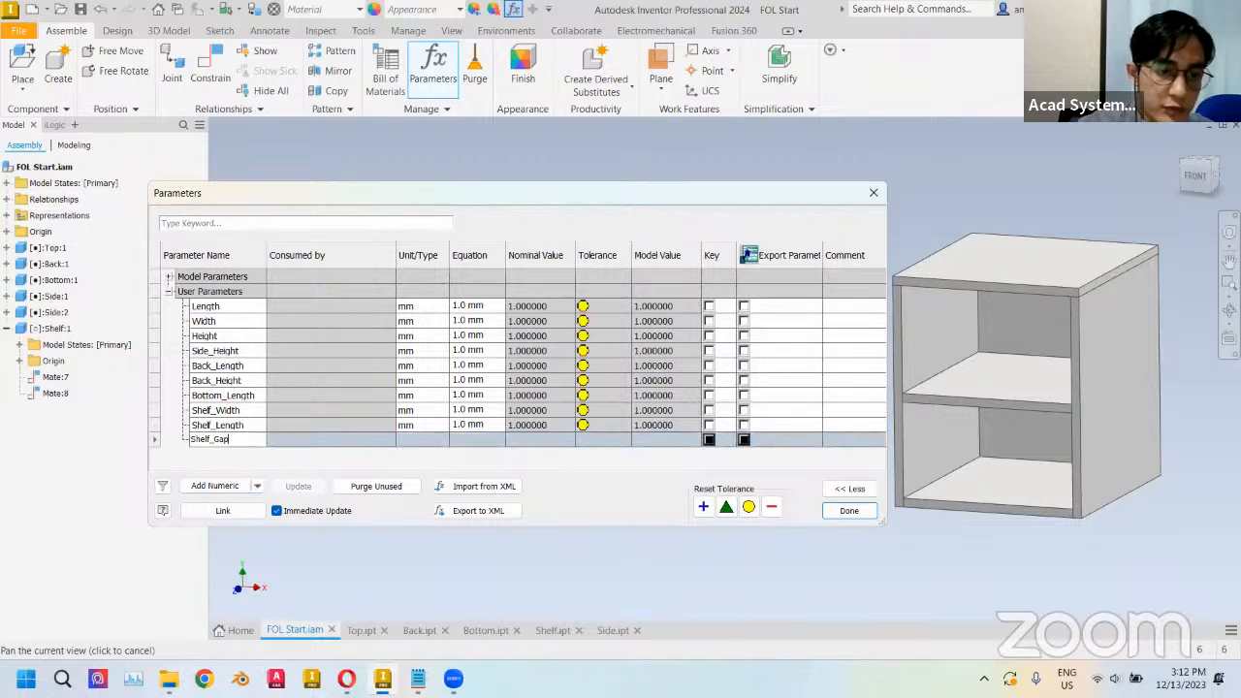
key(Return)
- Add a second numeric shelf spacing parameter named Shelf_Gap2, with only the S and G capitalized
click(224, 485)
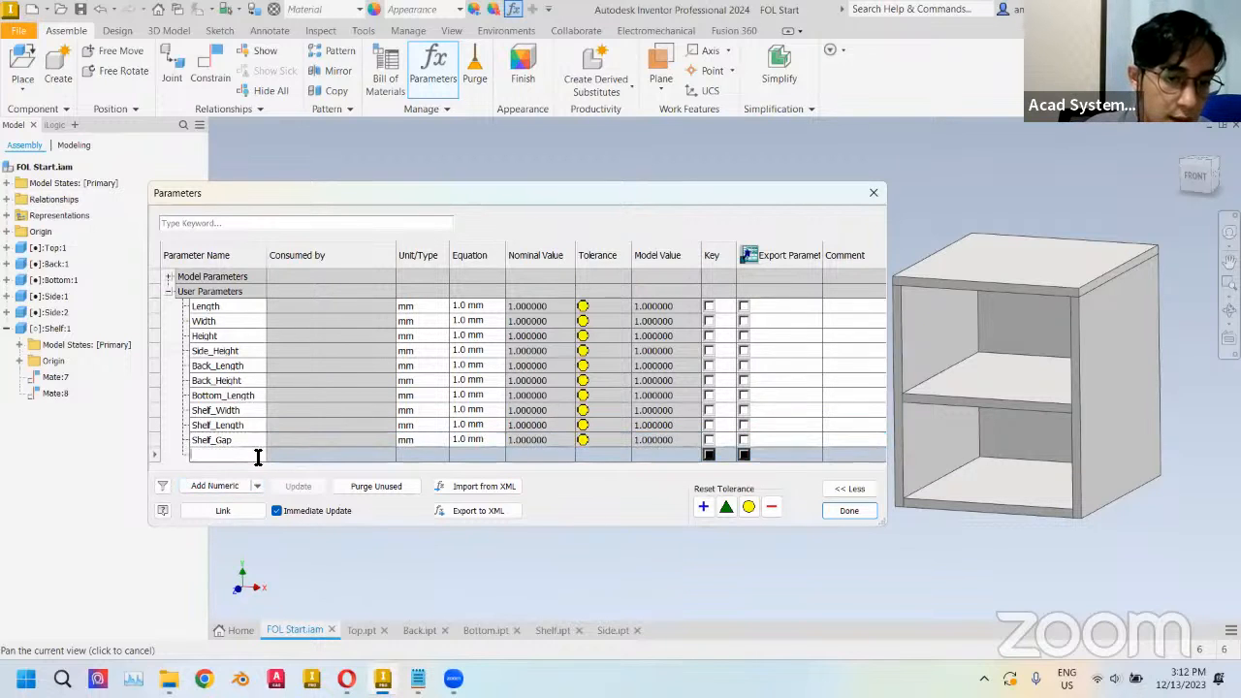
text(She)
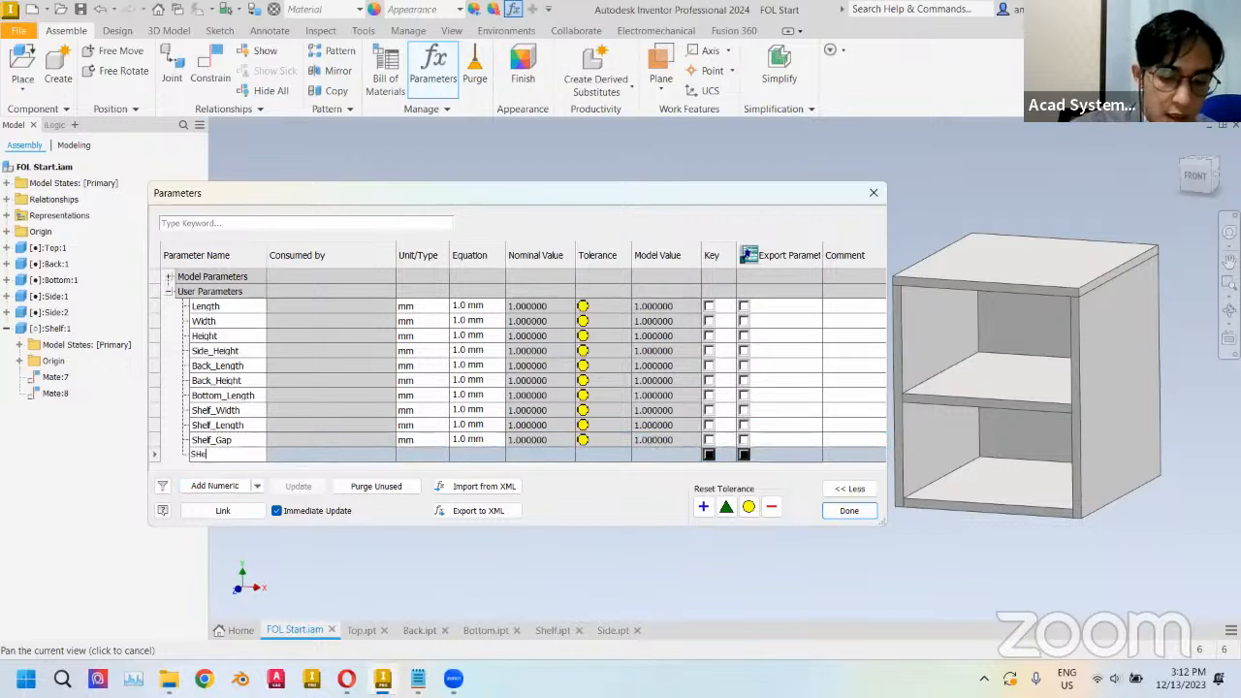
text(lf_)
key(BackSpace)
key(BackSpace)
key(BackSpace)
key(BackSpace)
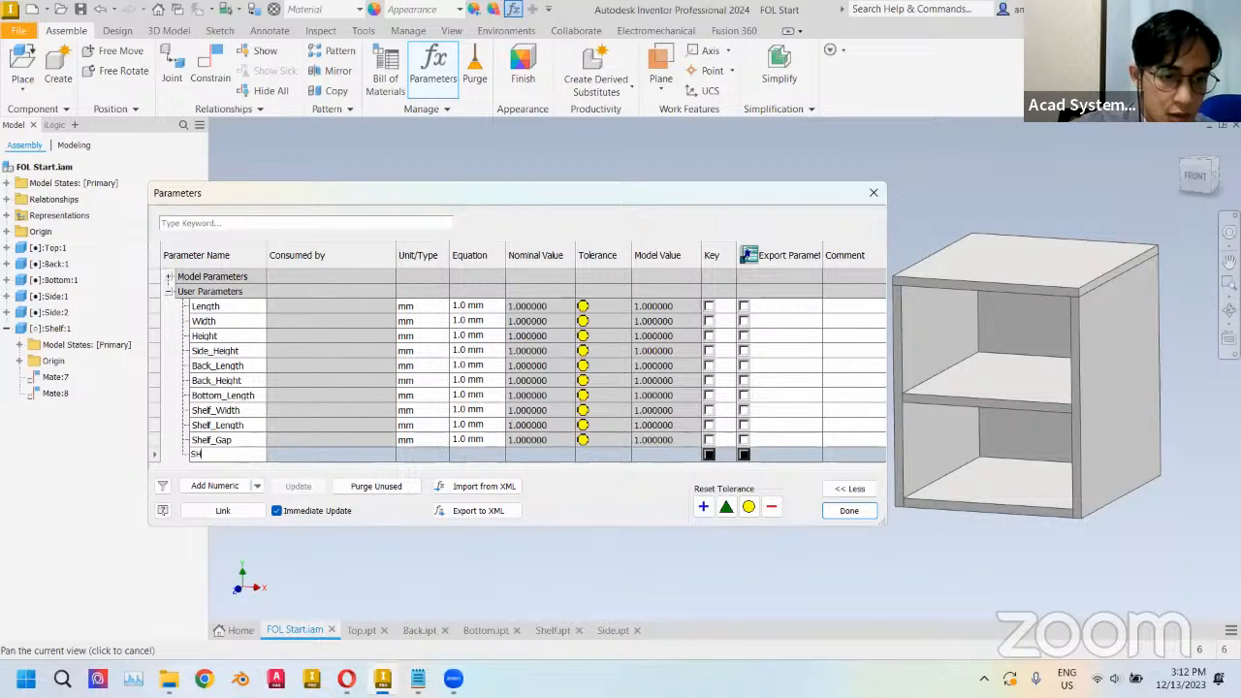
text(helf_)
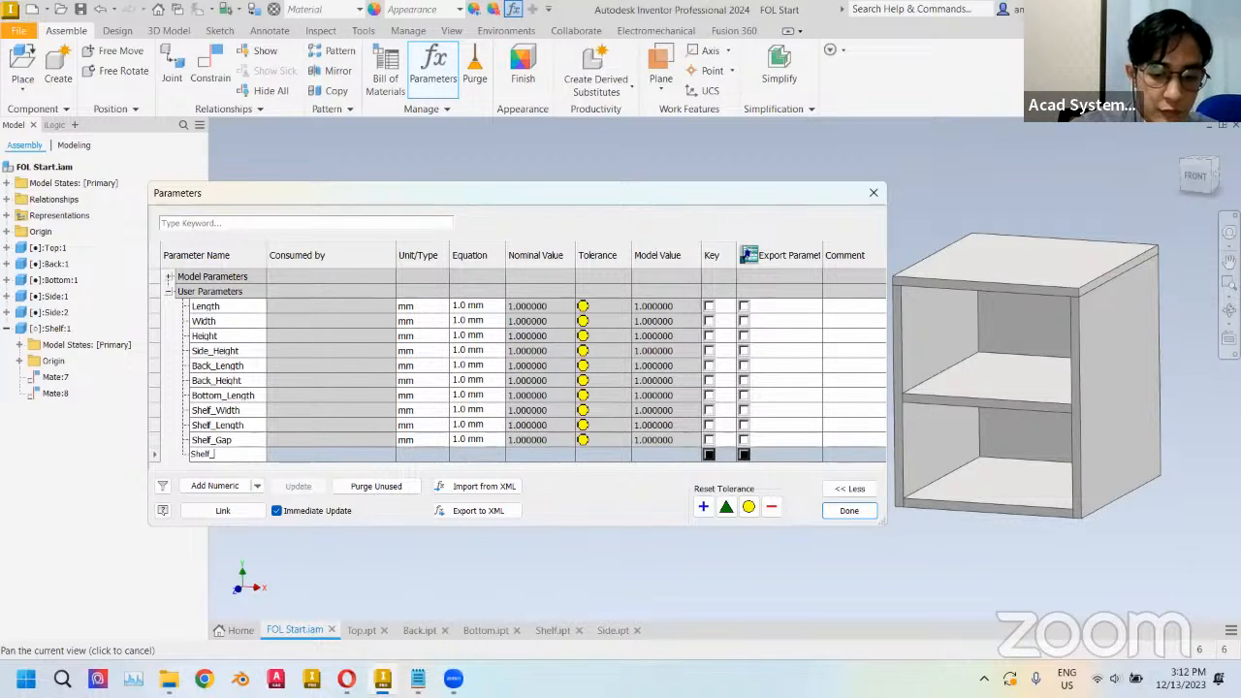
text(Gap2)
key(Return)
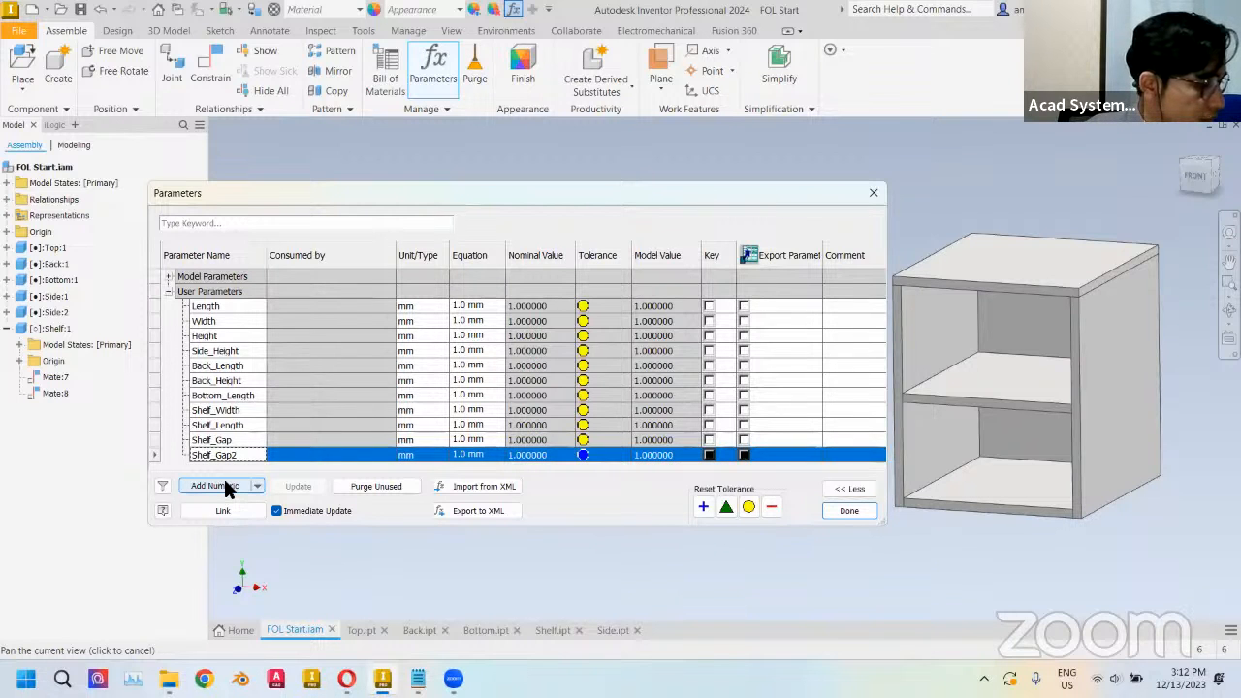
- Add a text user parameter named Shelf_Qty for the number of shelves
click(257, 485)
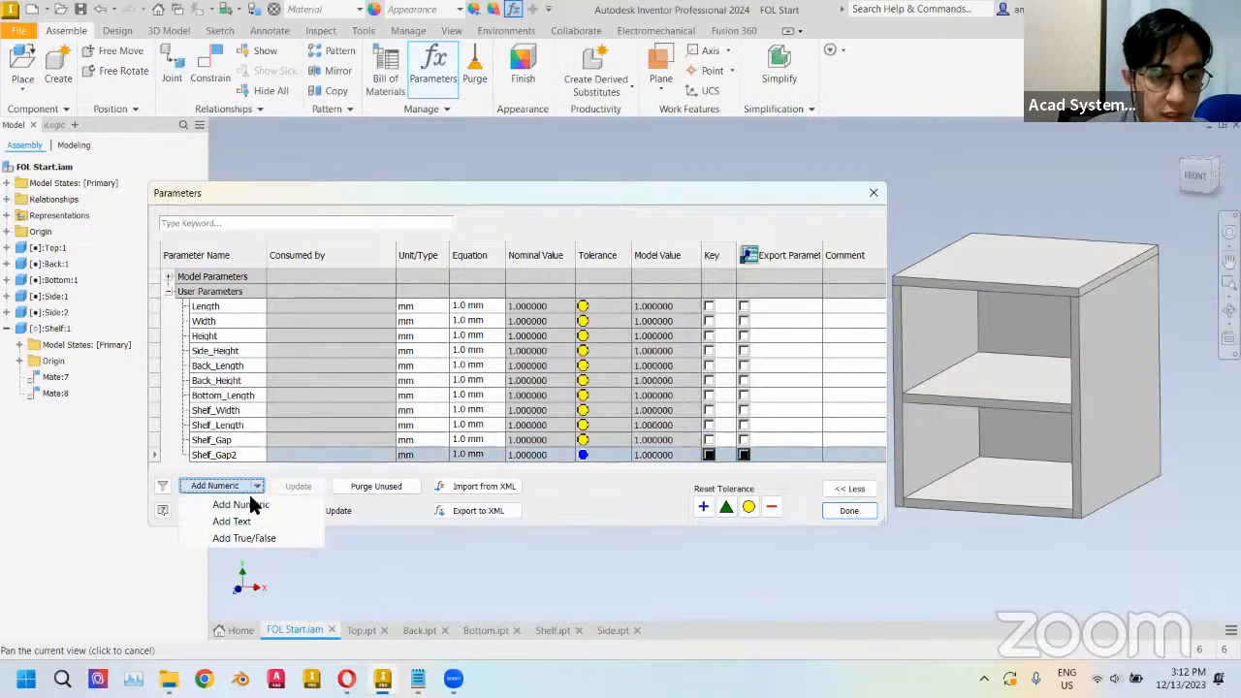
click(231, 521)
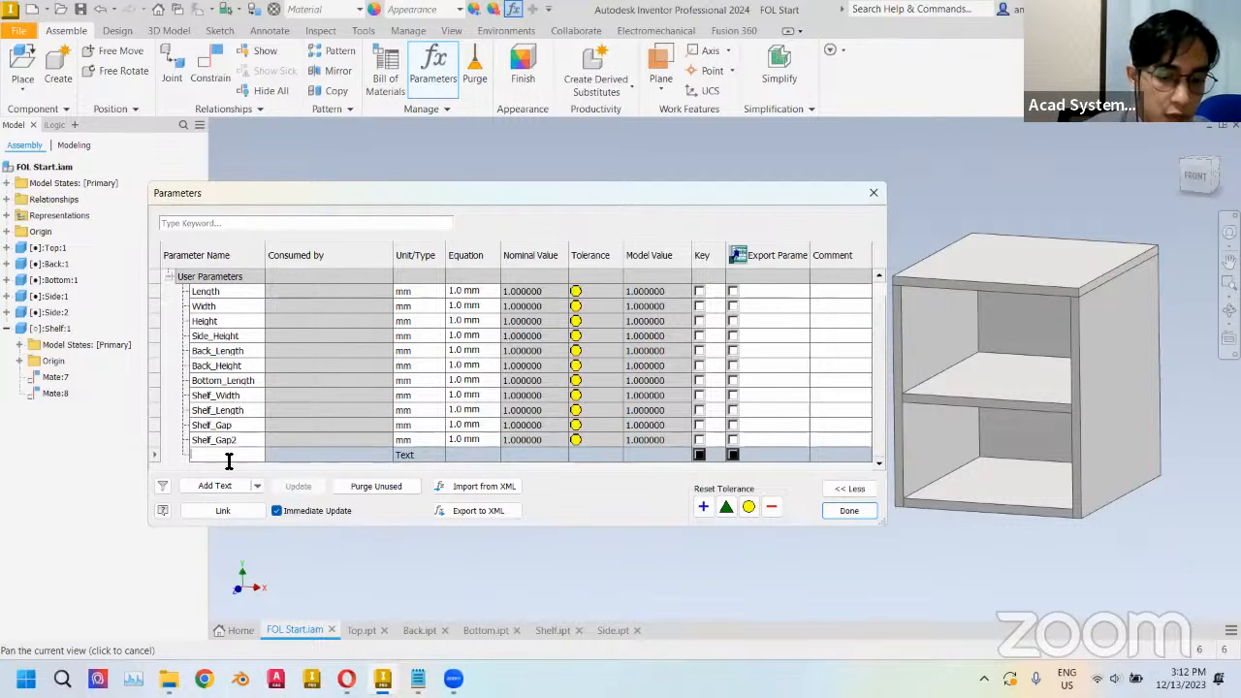
text(Shelf_)
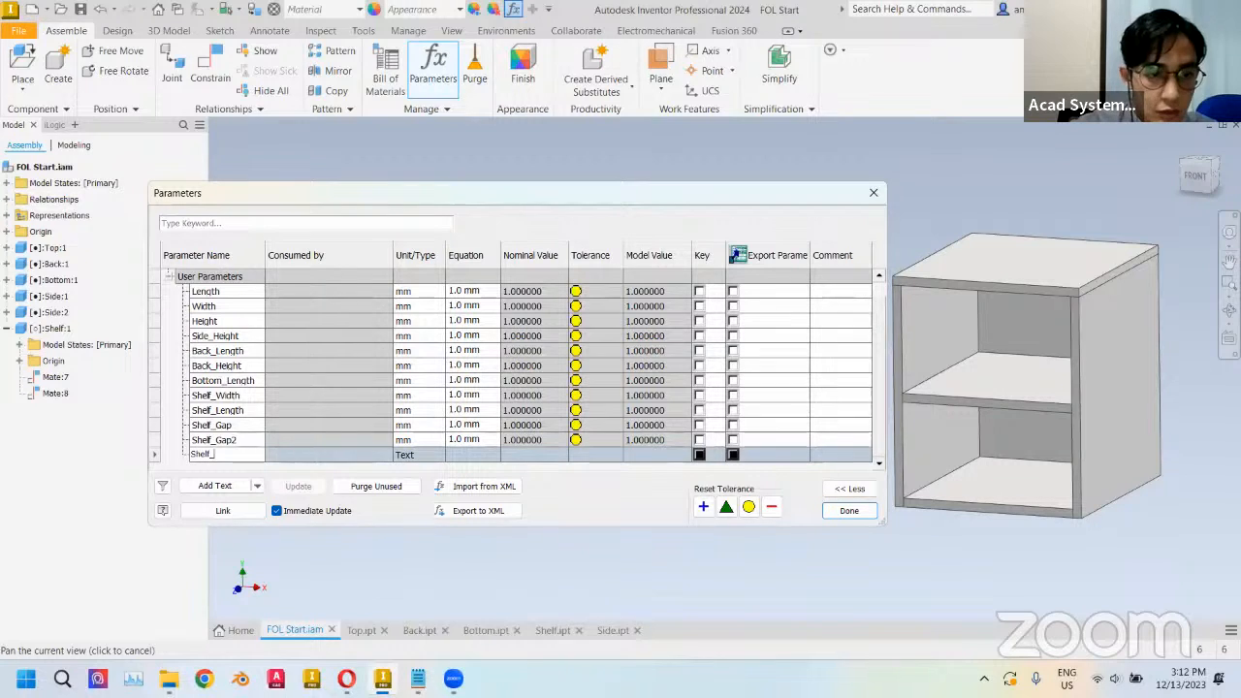
text(Gty)
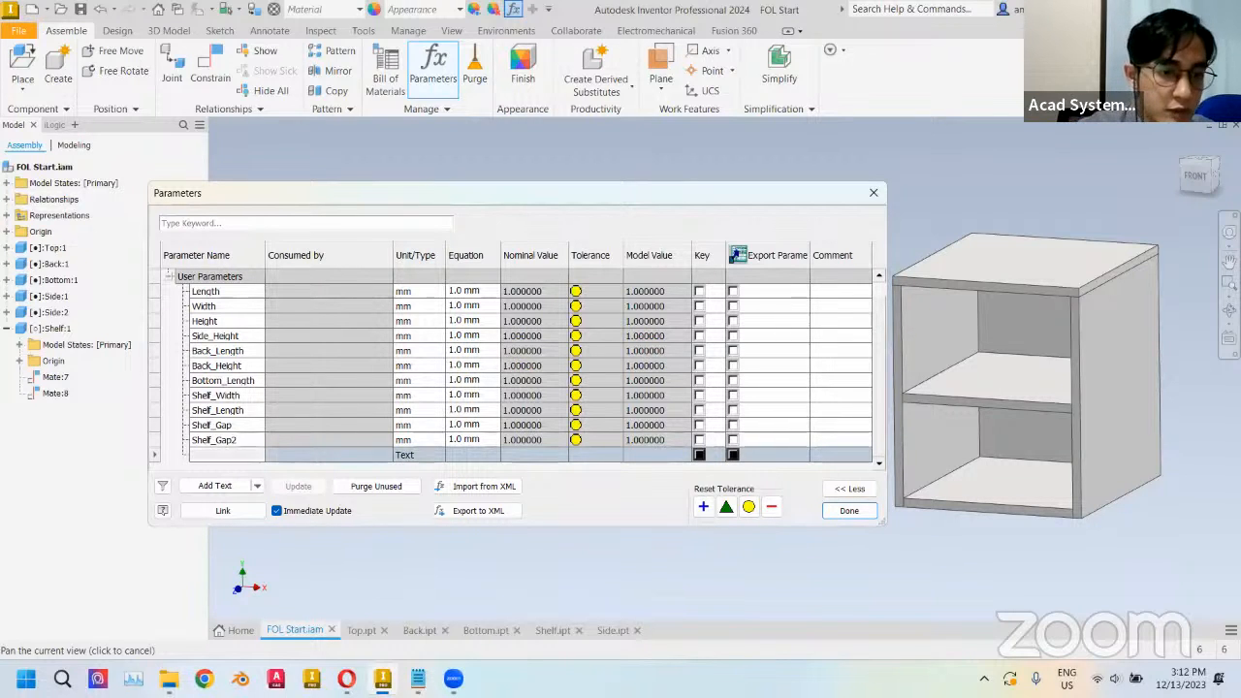
key(Return)
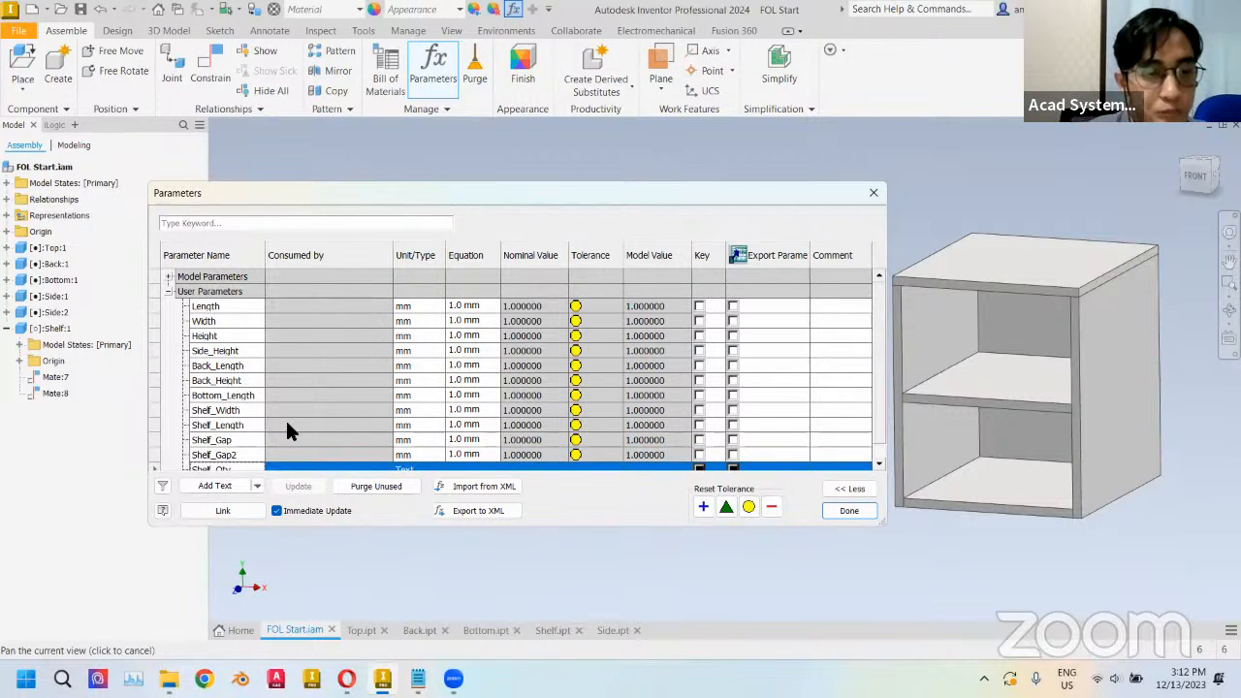
- Make the Length parameter multi-value with the options 110, 210 and 310, and delete the 1.0 mm entry from its list
right_click(466, 304)
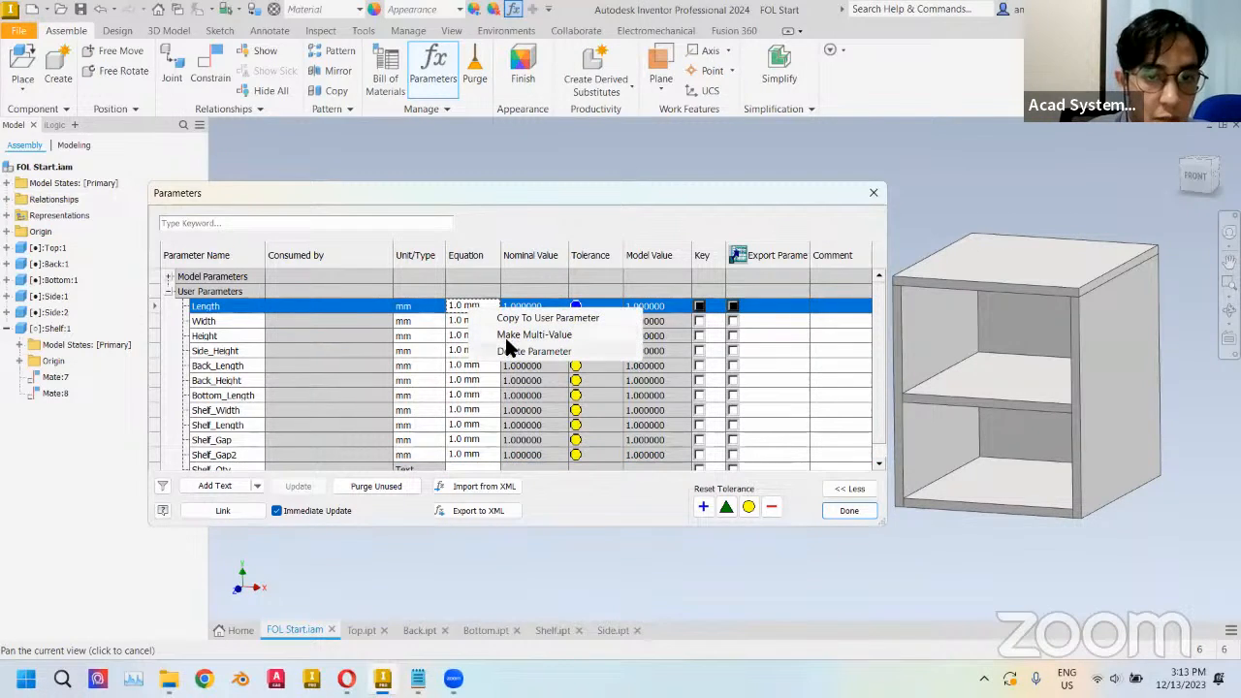
click(533, 334)
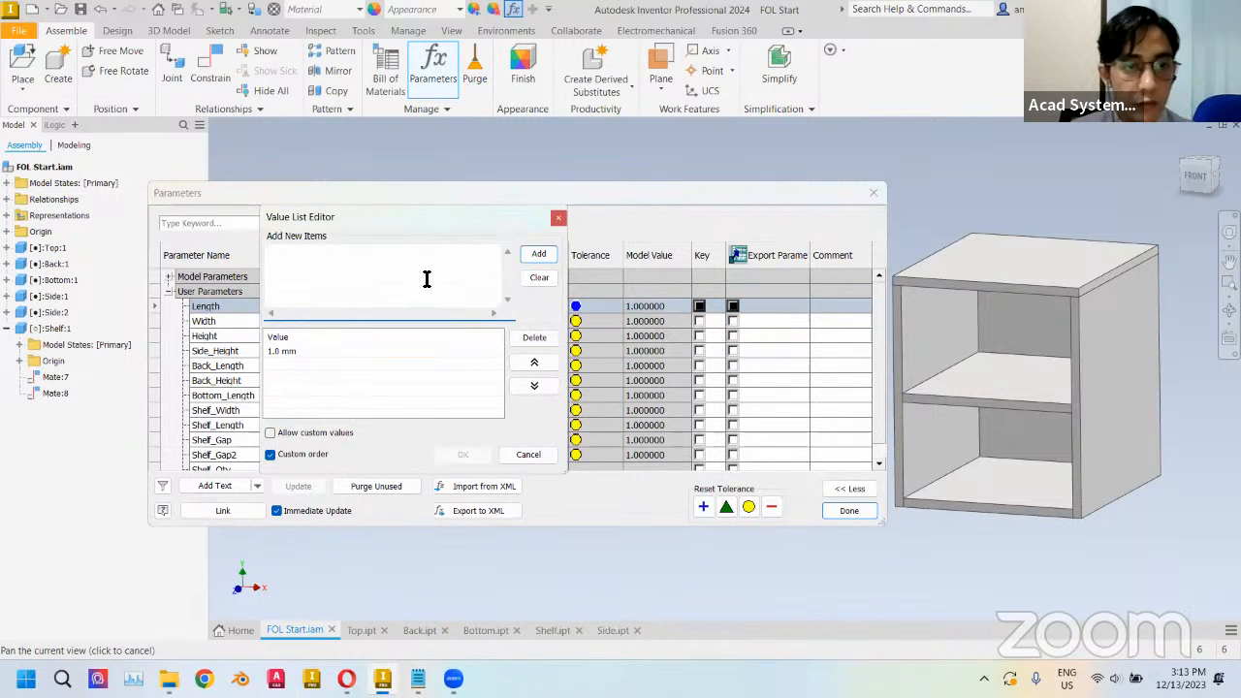
text(110 )
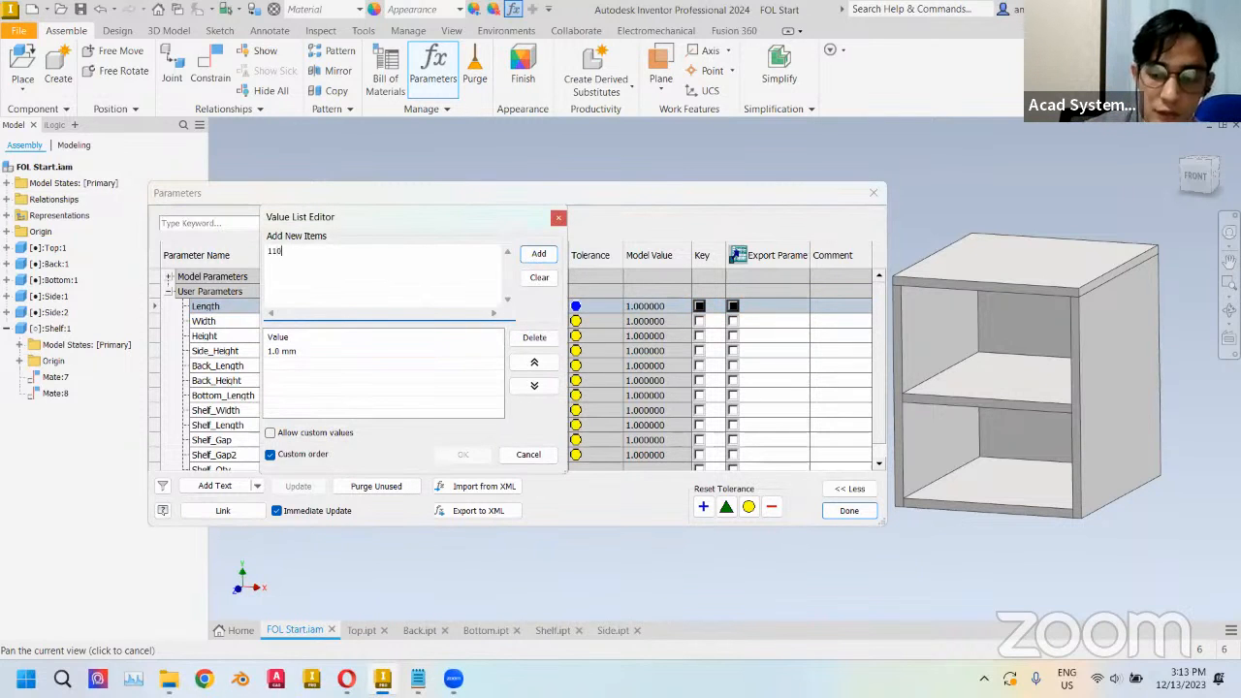
text(210)
key(Return)
text(31)
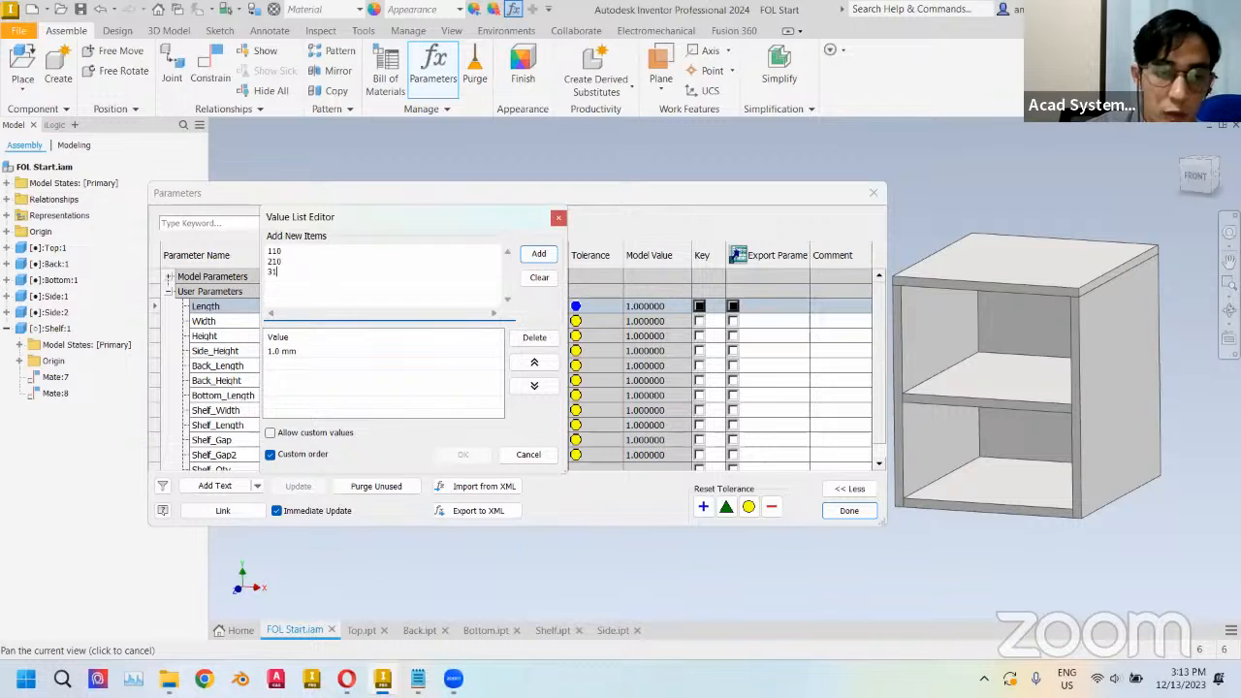
text(0)
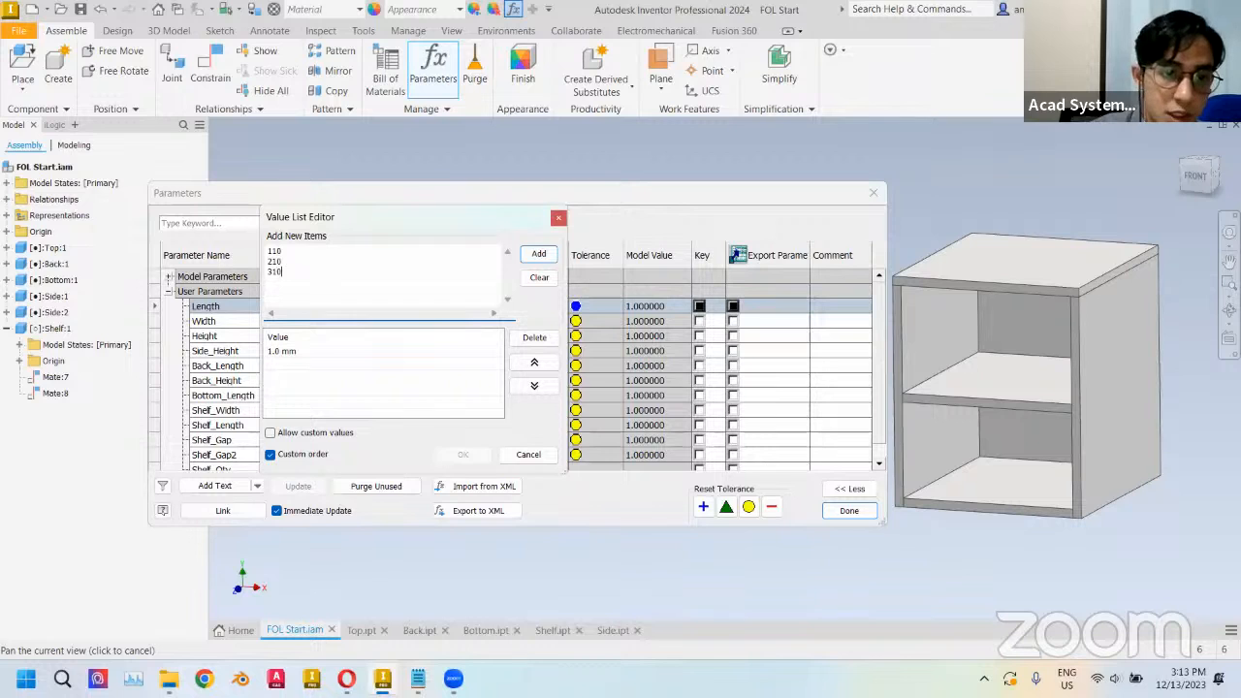
click(538, 254)
click(288, 350)
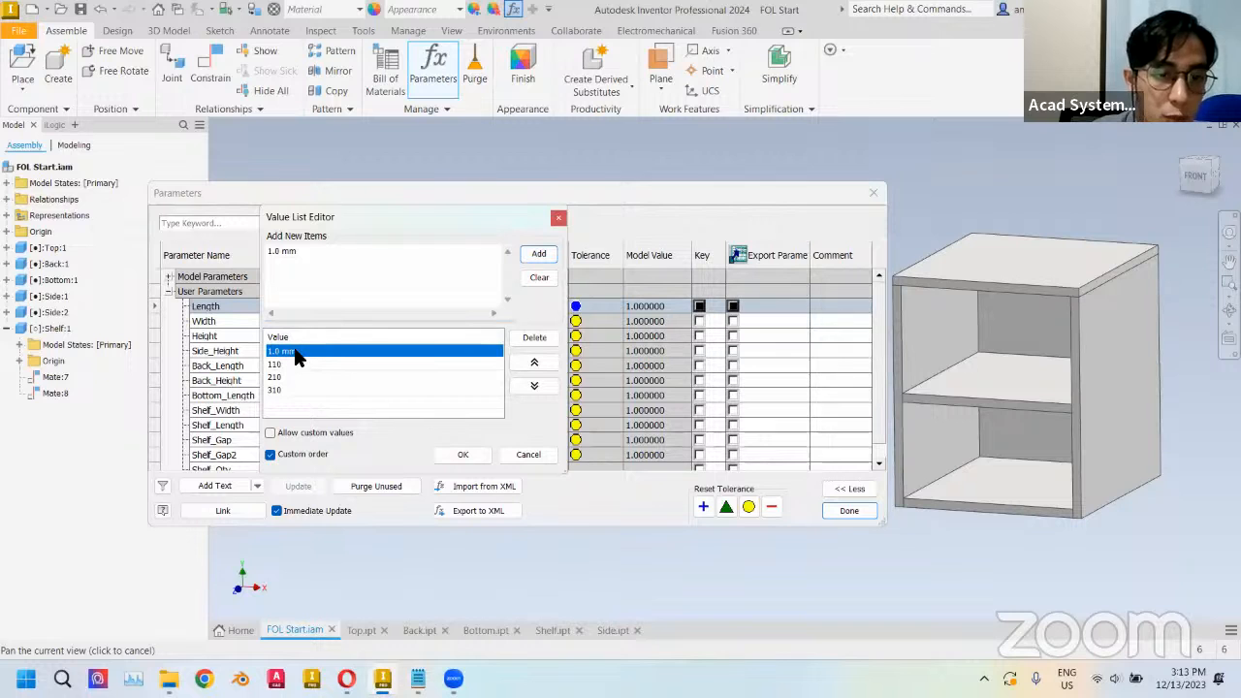
click(532, 337)
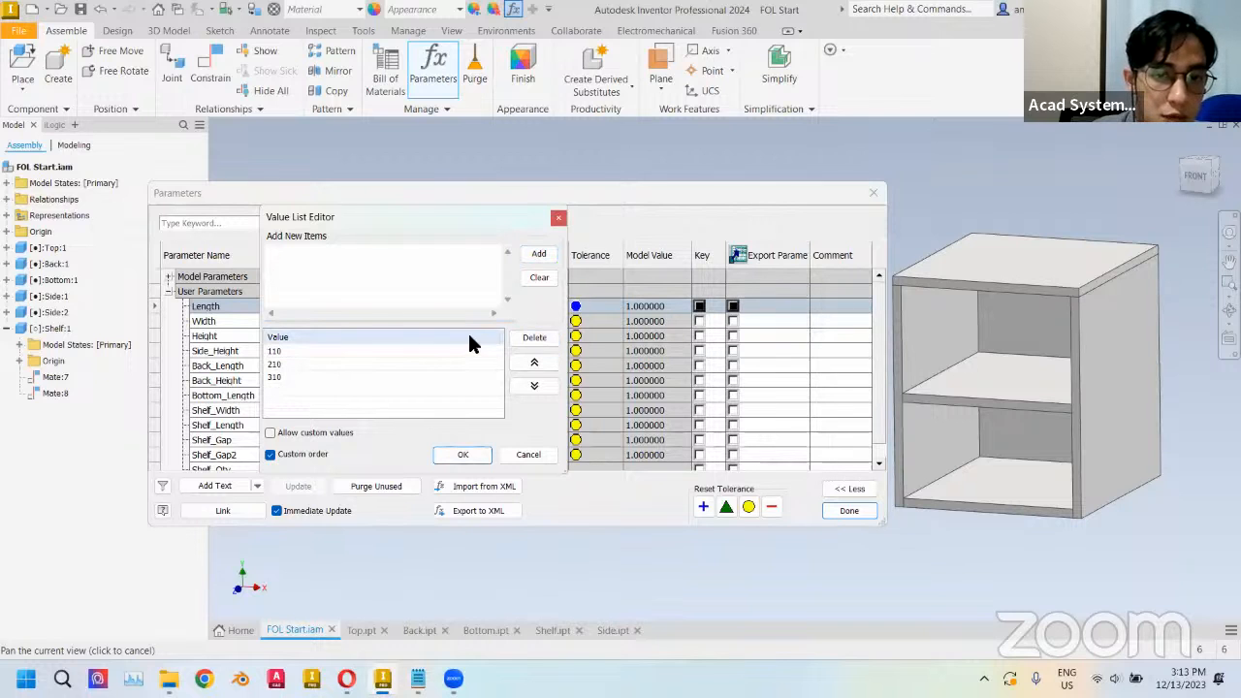
click(462, 453)
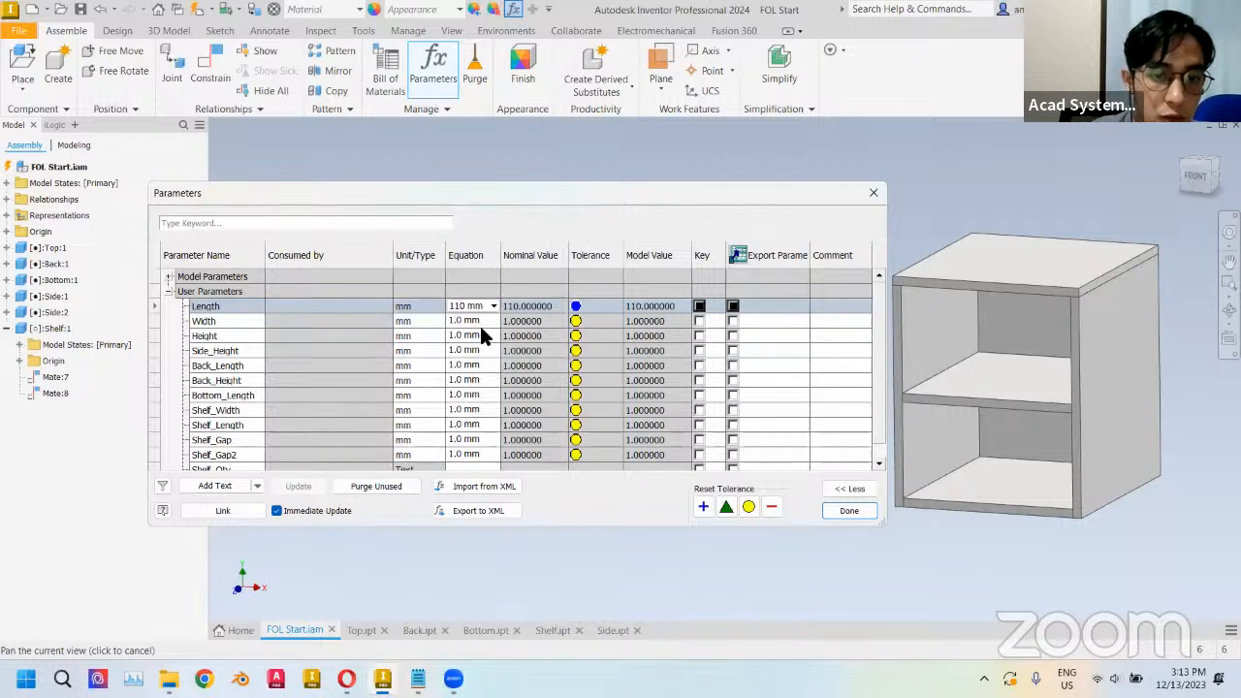
- Check the selectable values in the Length parameter's equation list, leaving 110 mm selected
click(478, 303)
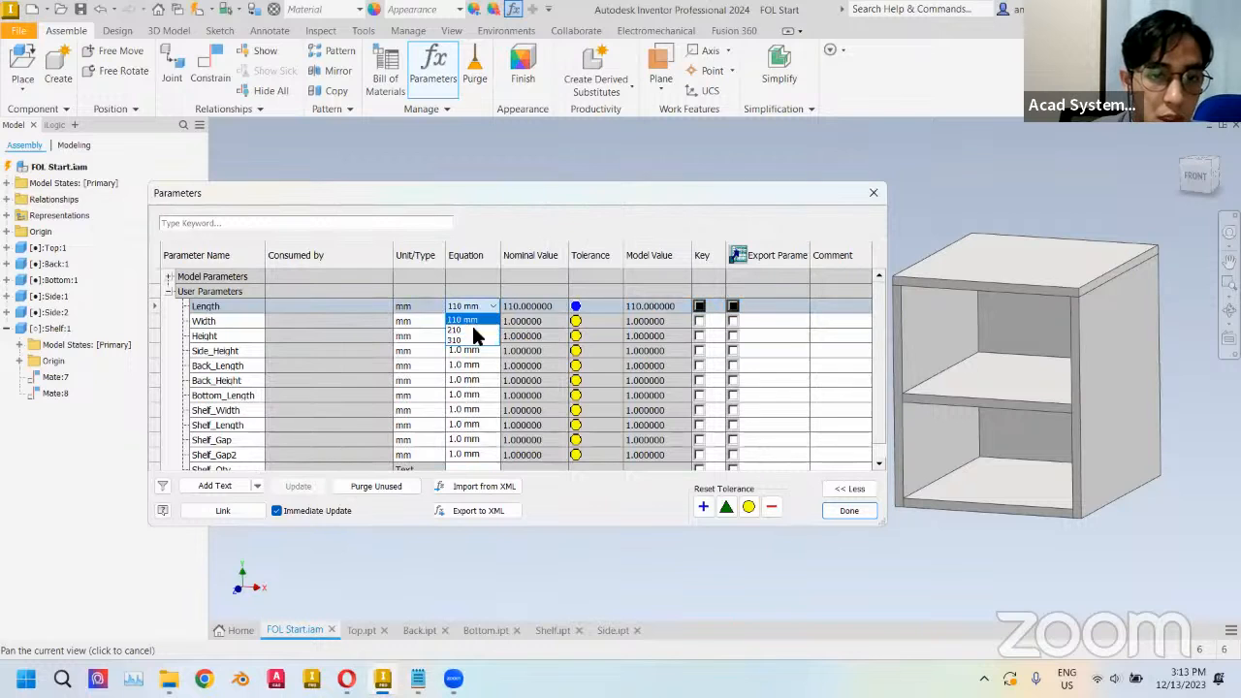
click(475, 307)
click(475, 308)
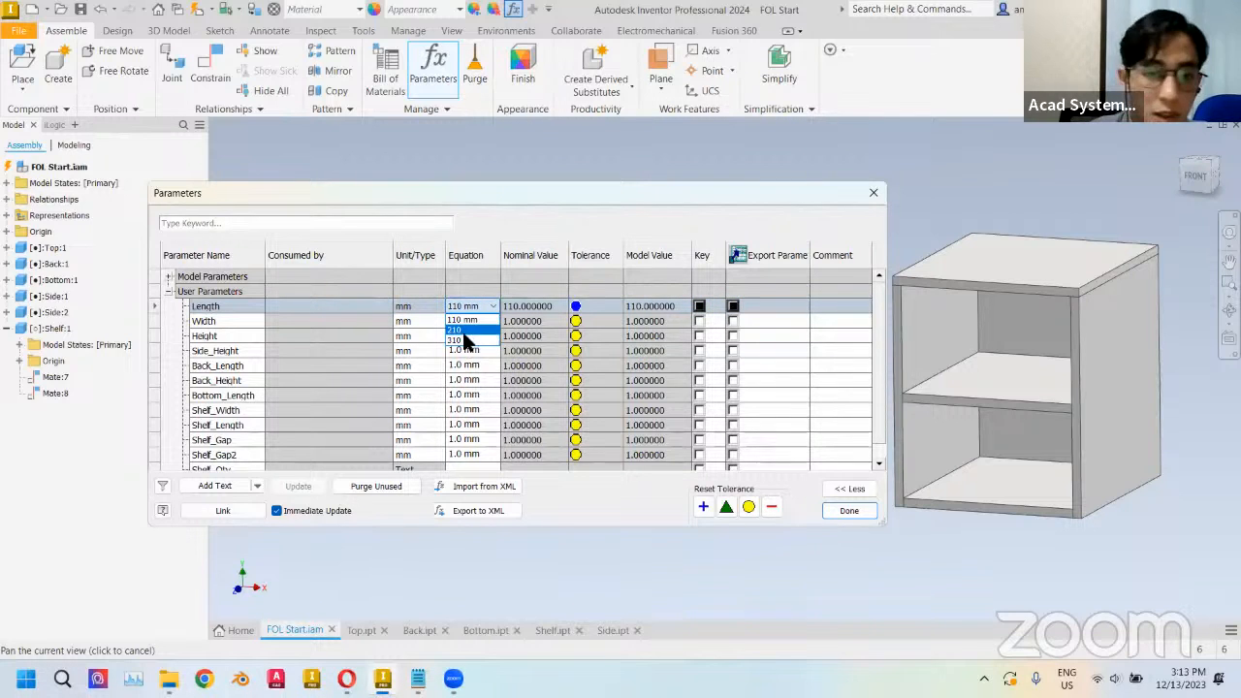
click(475, 331)
click(476, 304)
click(475, 330)
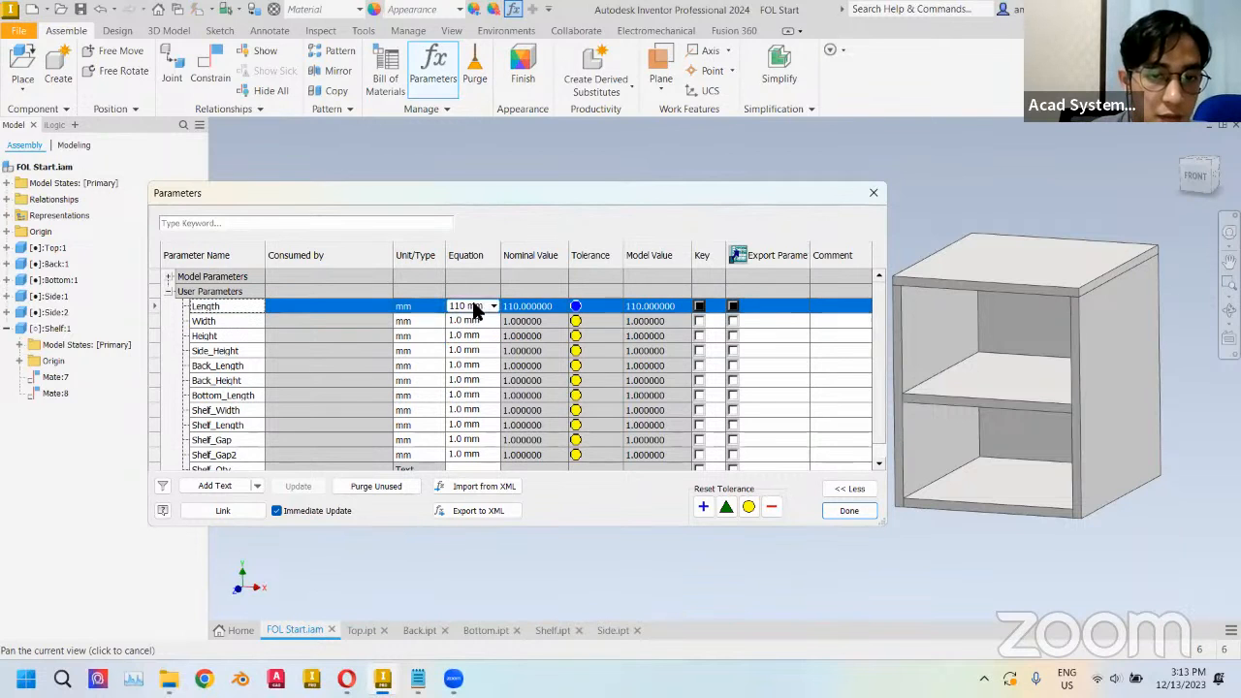
- Make the Width parameter multi-value with the options 125 and 150, and delete the 1.0 mm entry from its list
click(464, 321)
right_click(467, 325)
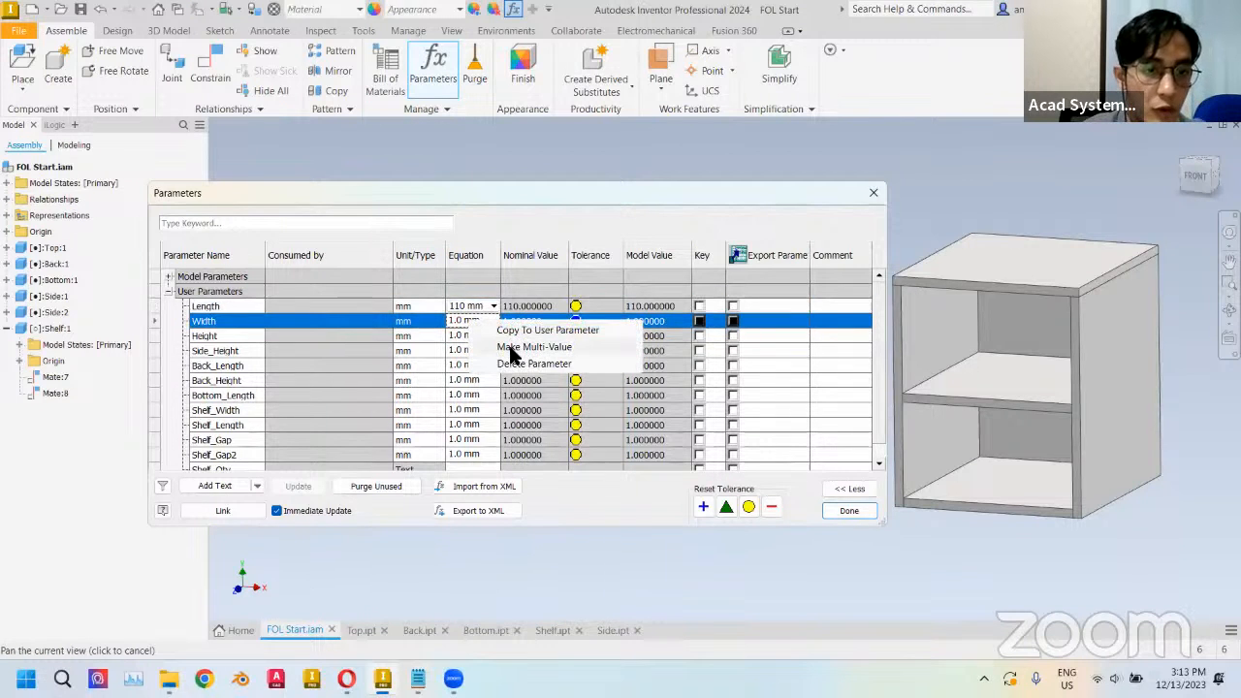
click(507, 347)
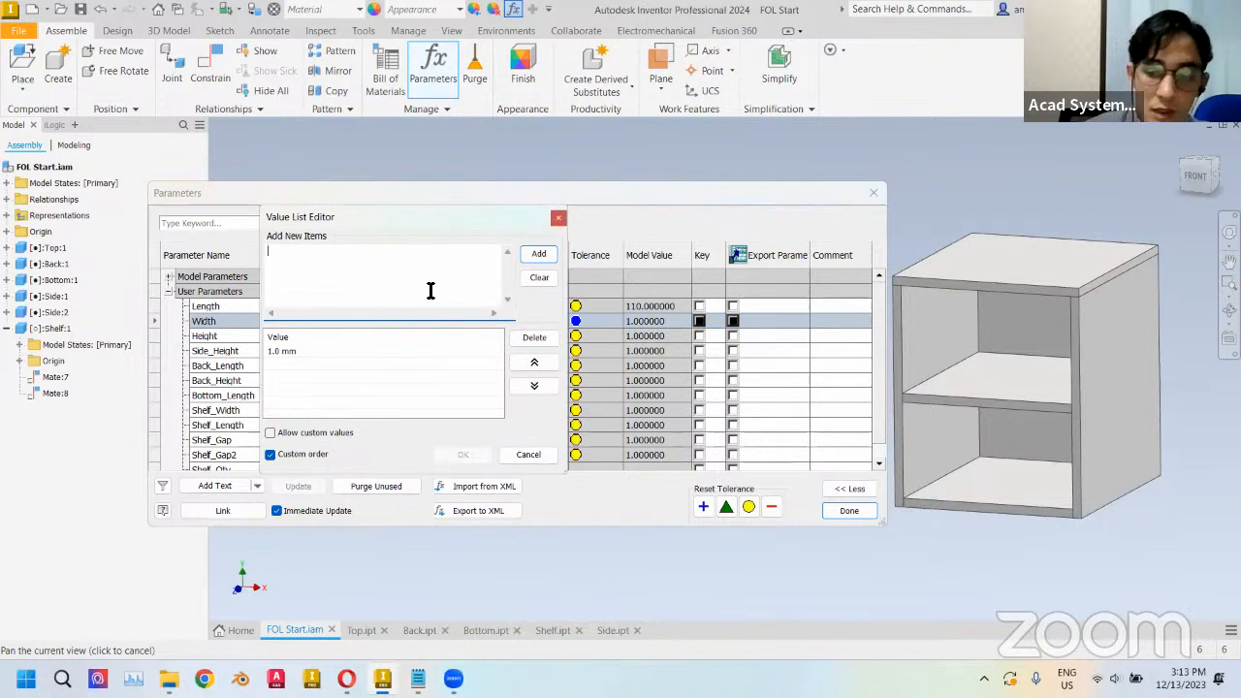
text(125 )
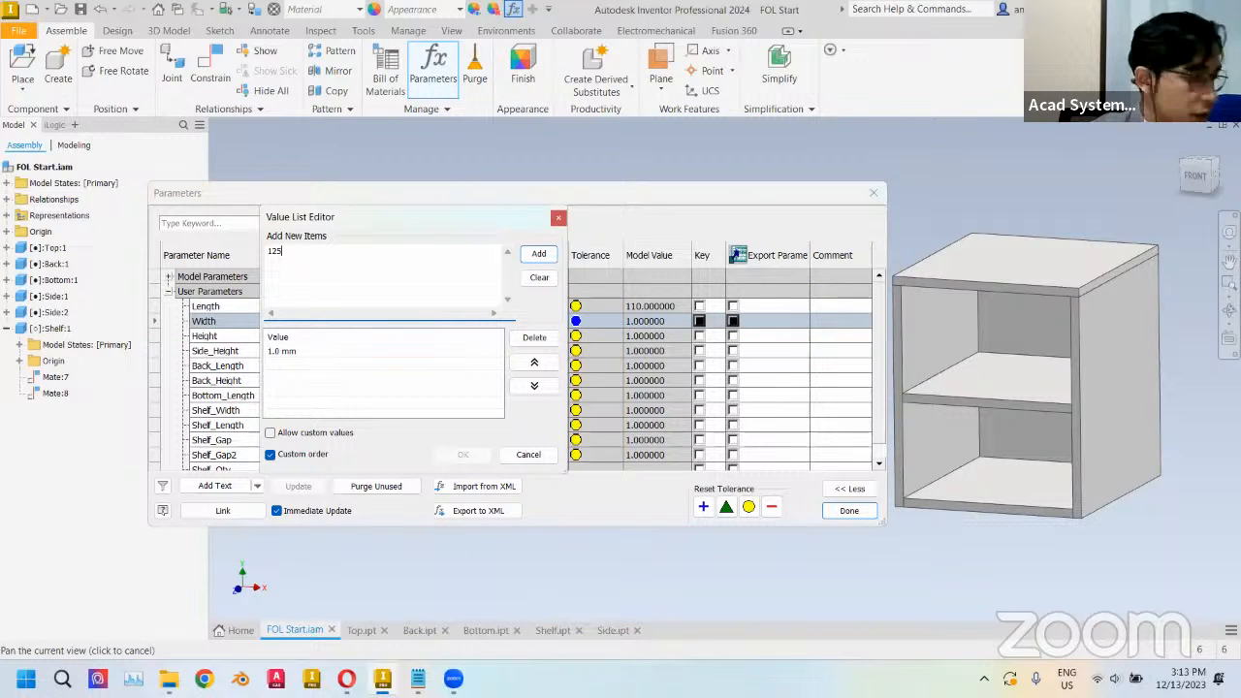
text(150)
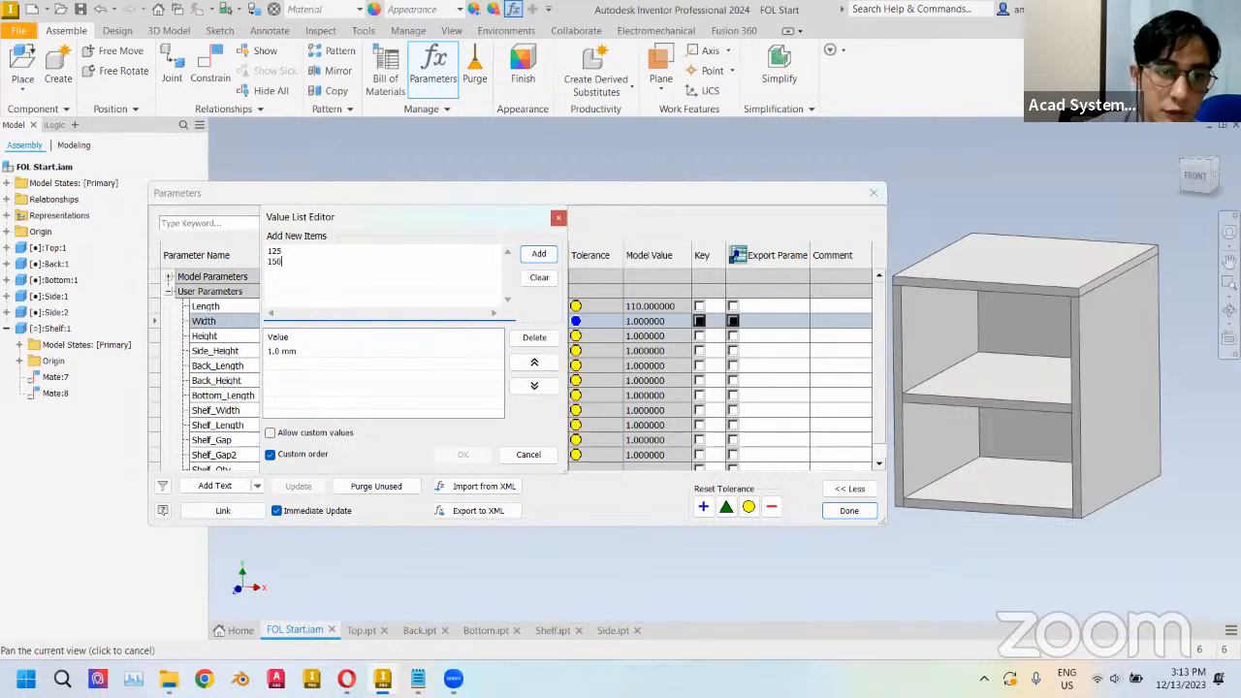
click(538, 253)
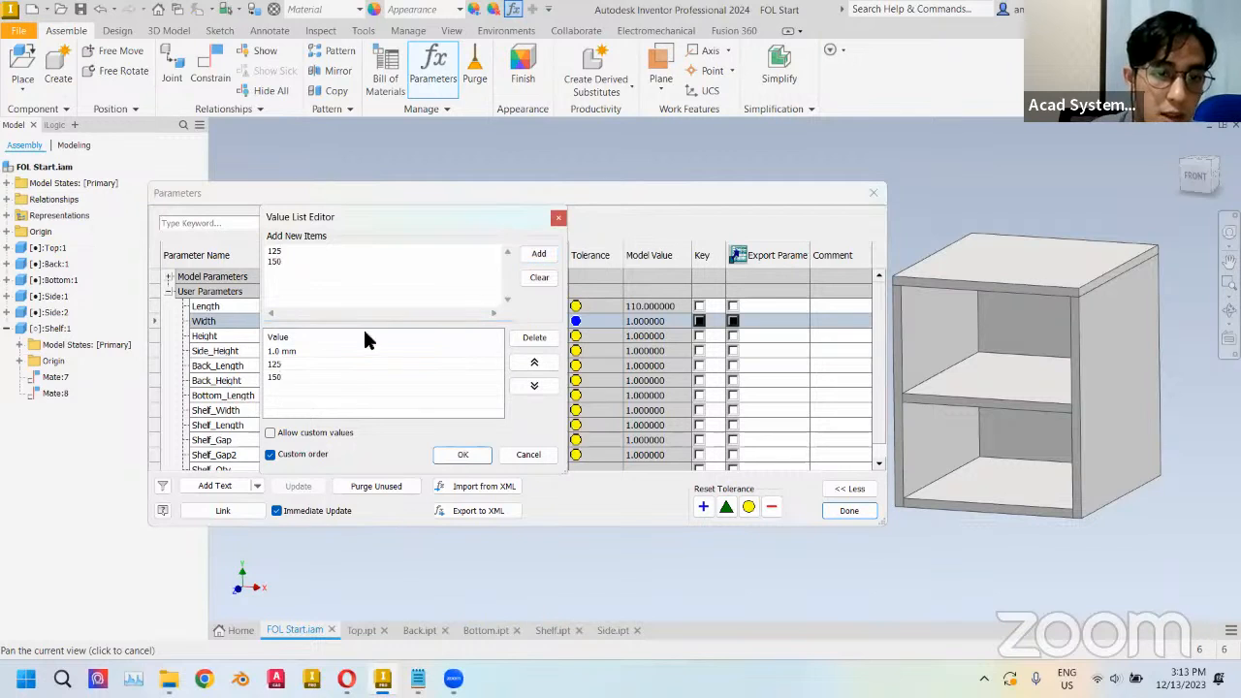
click(289, 352)
click(534, 337)
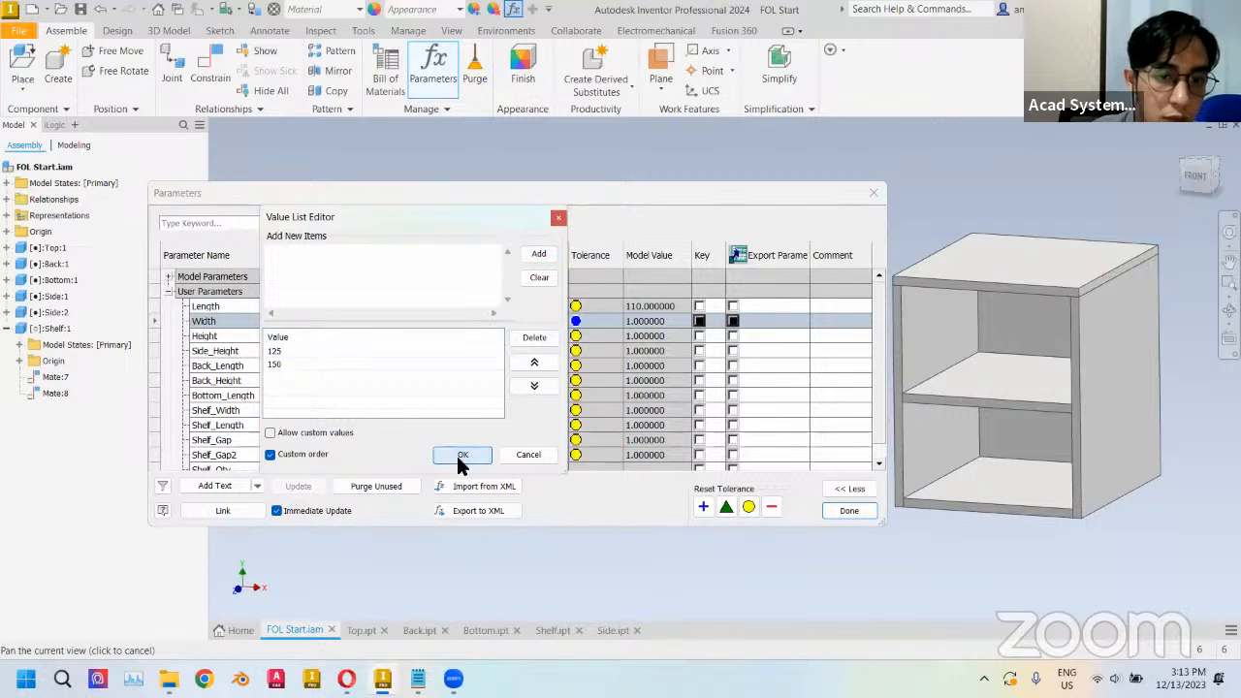
click(462, 455)
- Make the Height parameter multi-value with 137.5, 187.5 and 237.5, delete its 1.0 mm entry, and close the parameter table
right_click(489, 336)
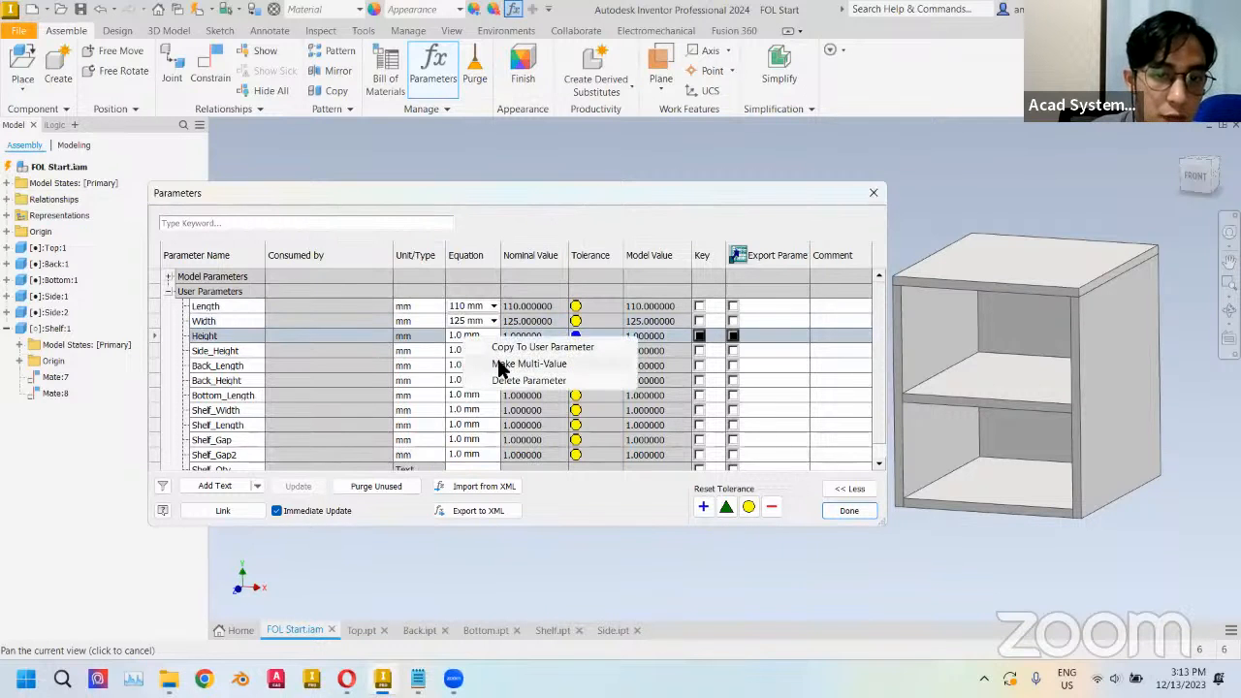
click(504, 361)
text(137)
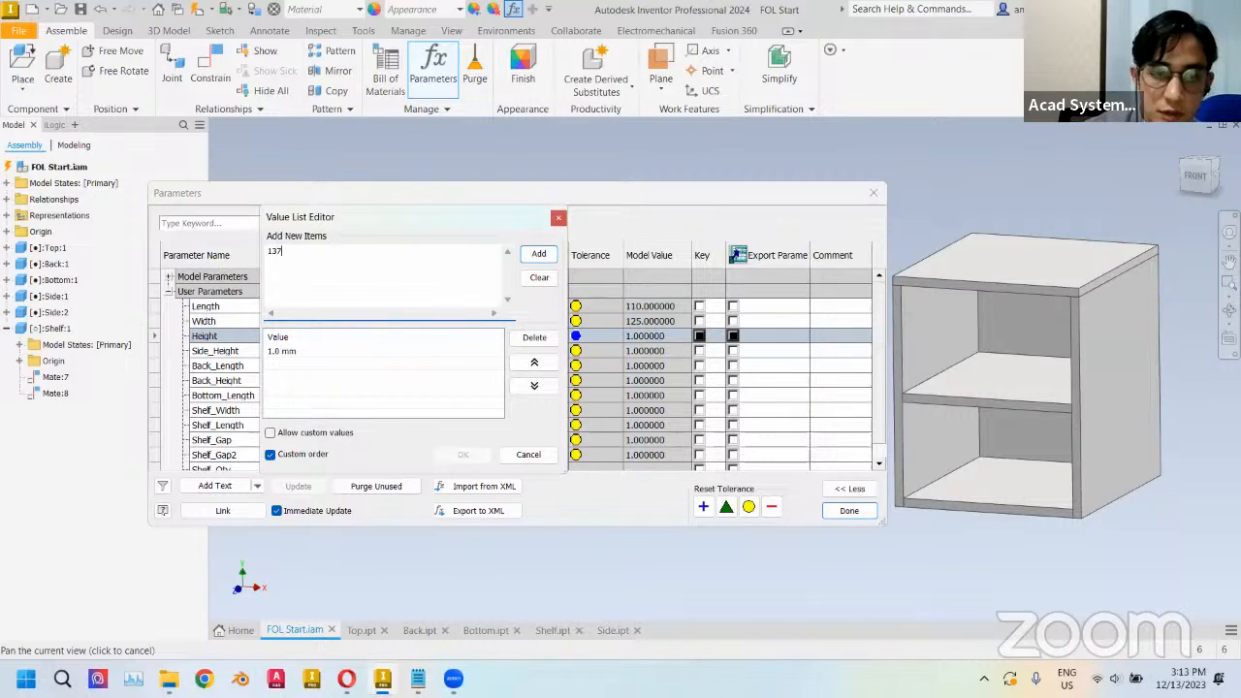
text(.5)
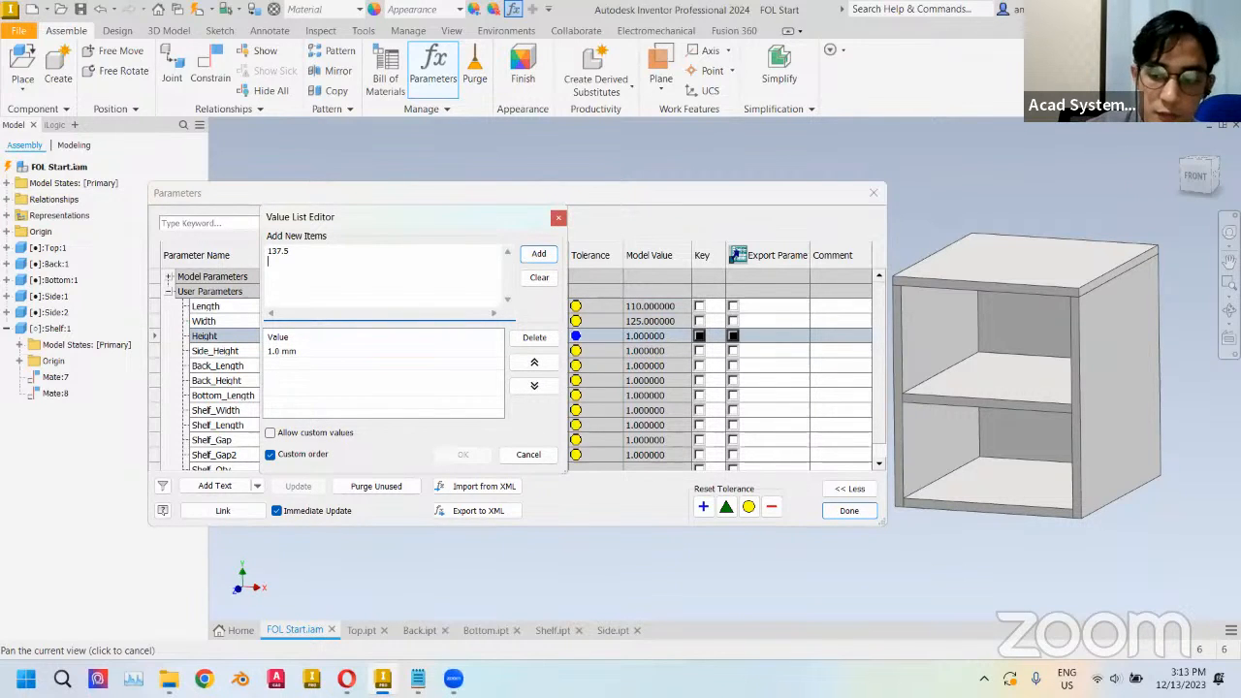
key(Return)
text(187.5 )
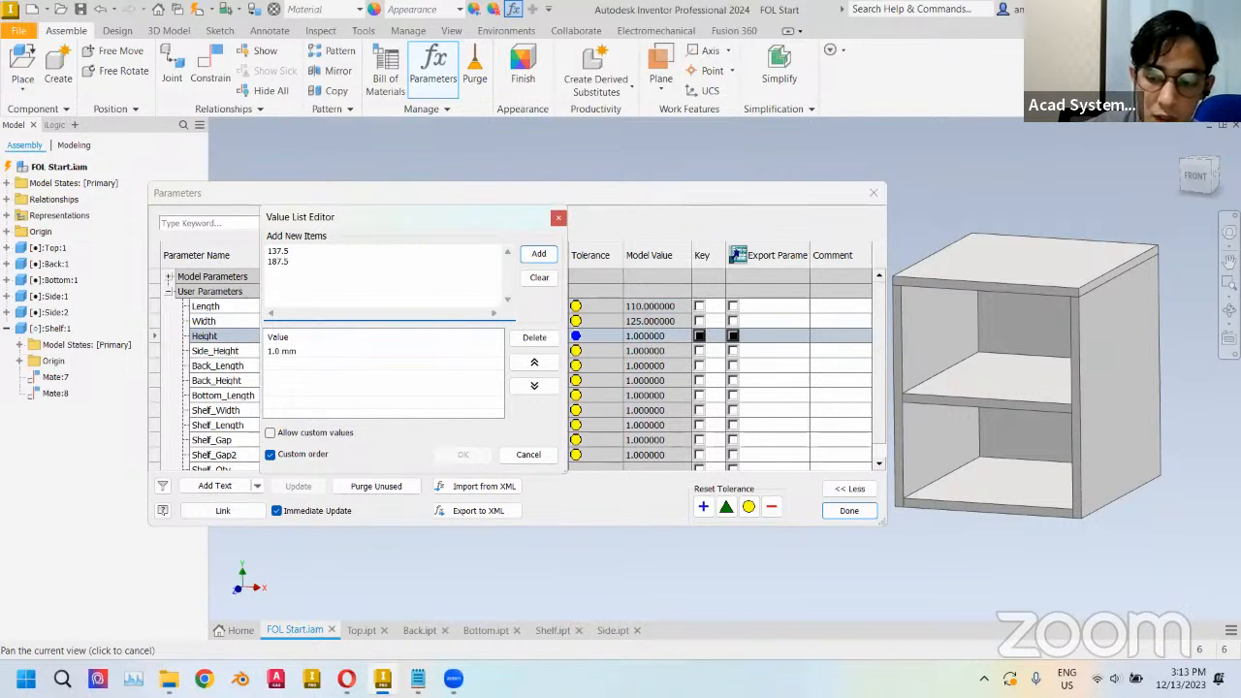
text(23)
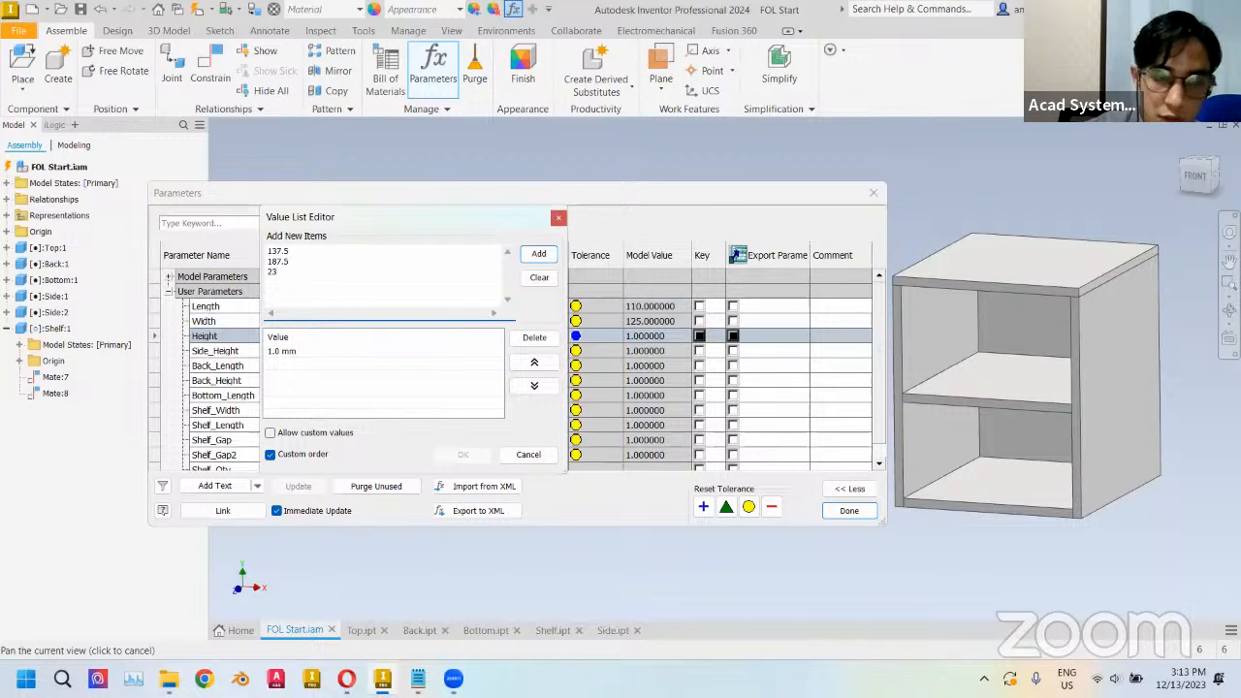
text(7.5)
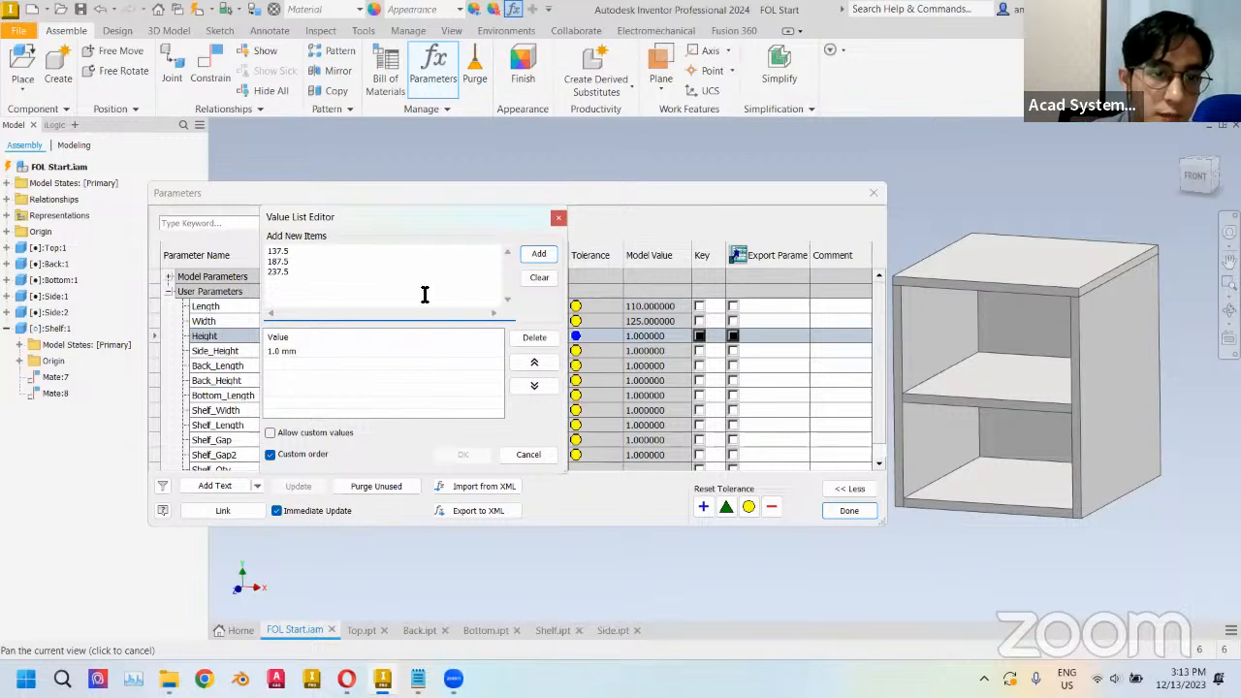
click(535, 257)
click(317, 350)
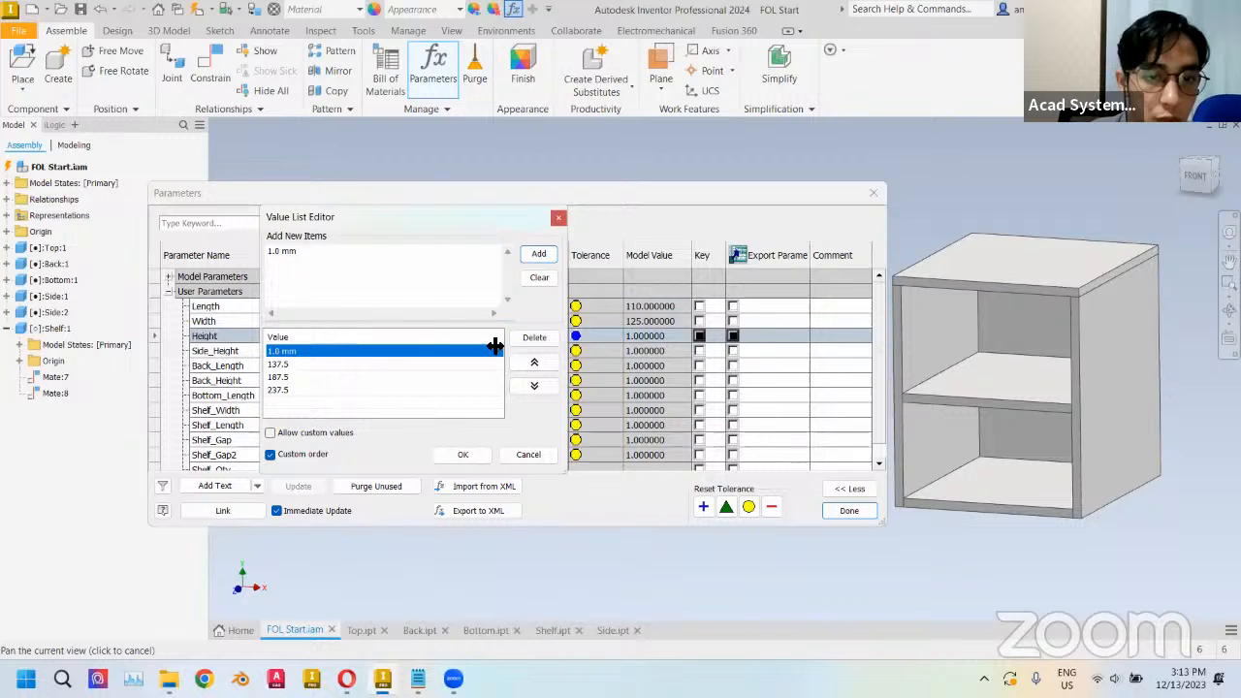
click(534, 338)
click(462, 455)
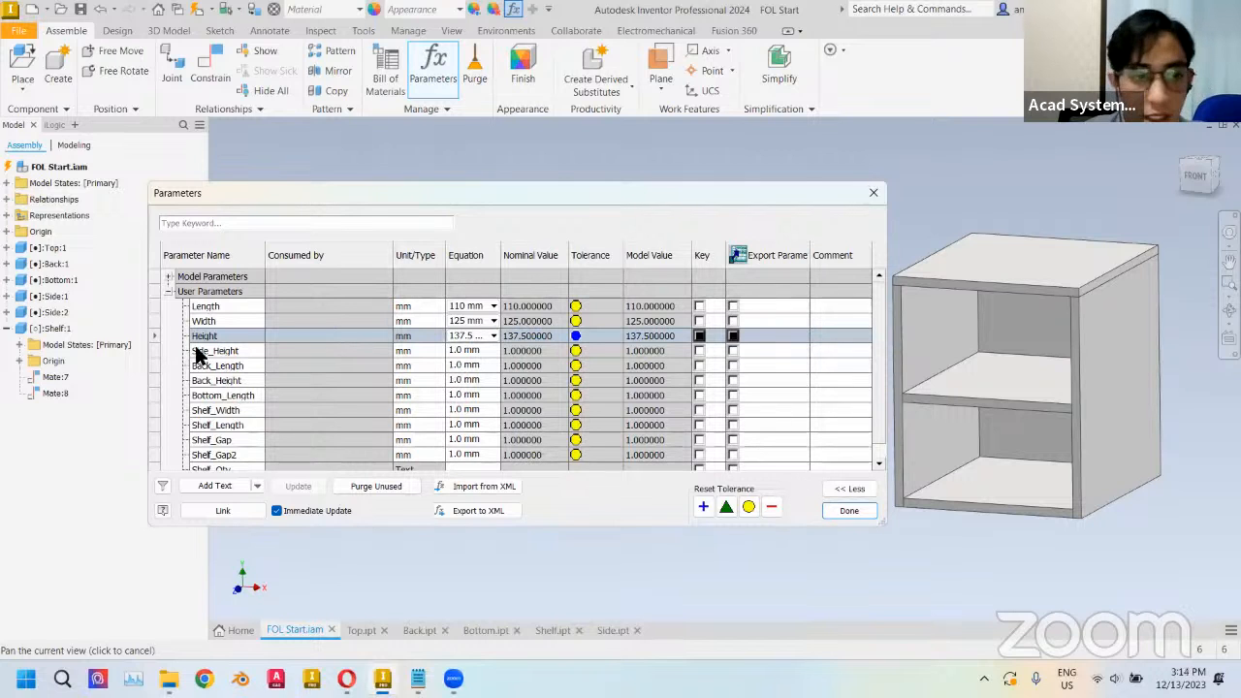
click(851, 510)
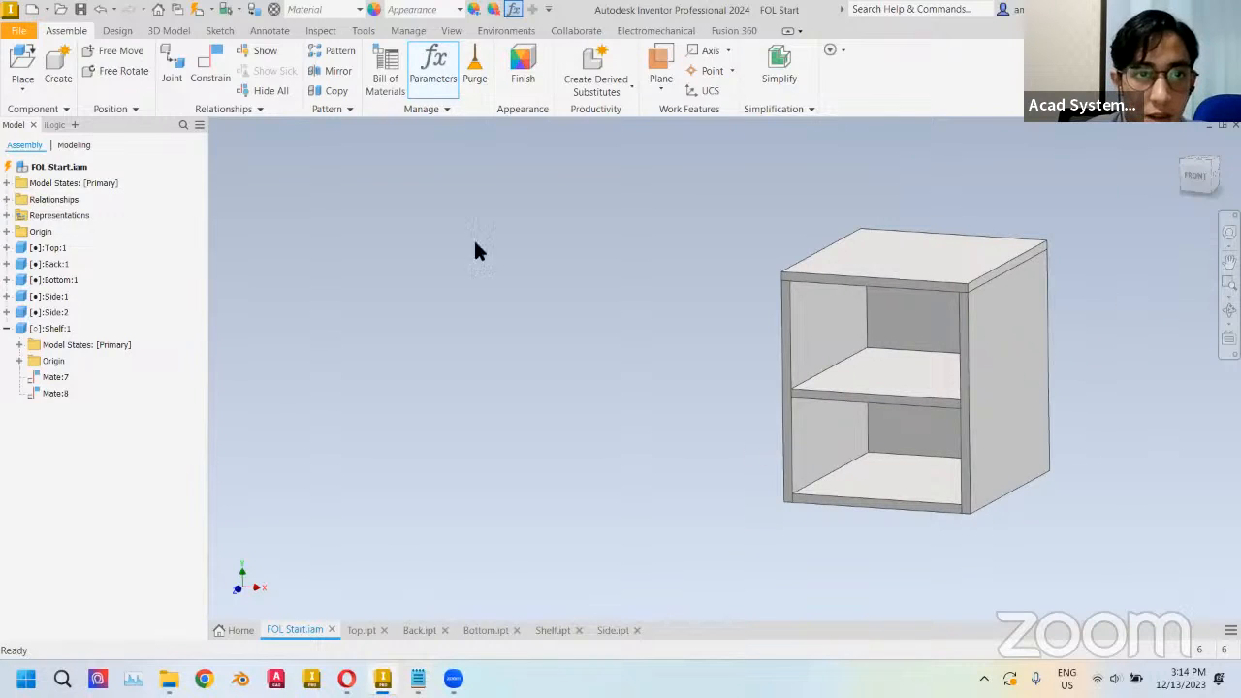
- Measure the length of the bottom panel's lower front edge between the two side panels
click(363, 30)
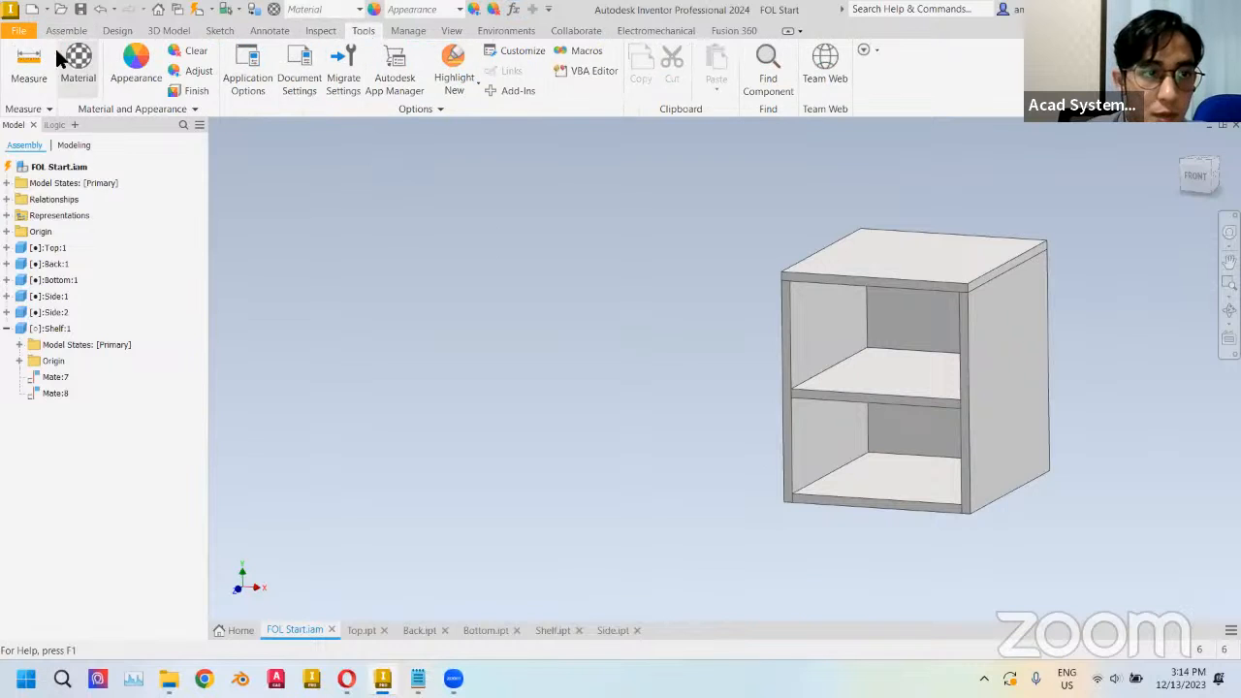
click(27, 62)
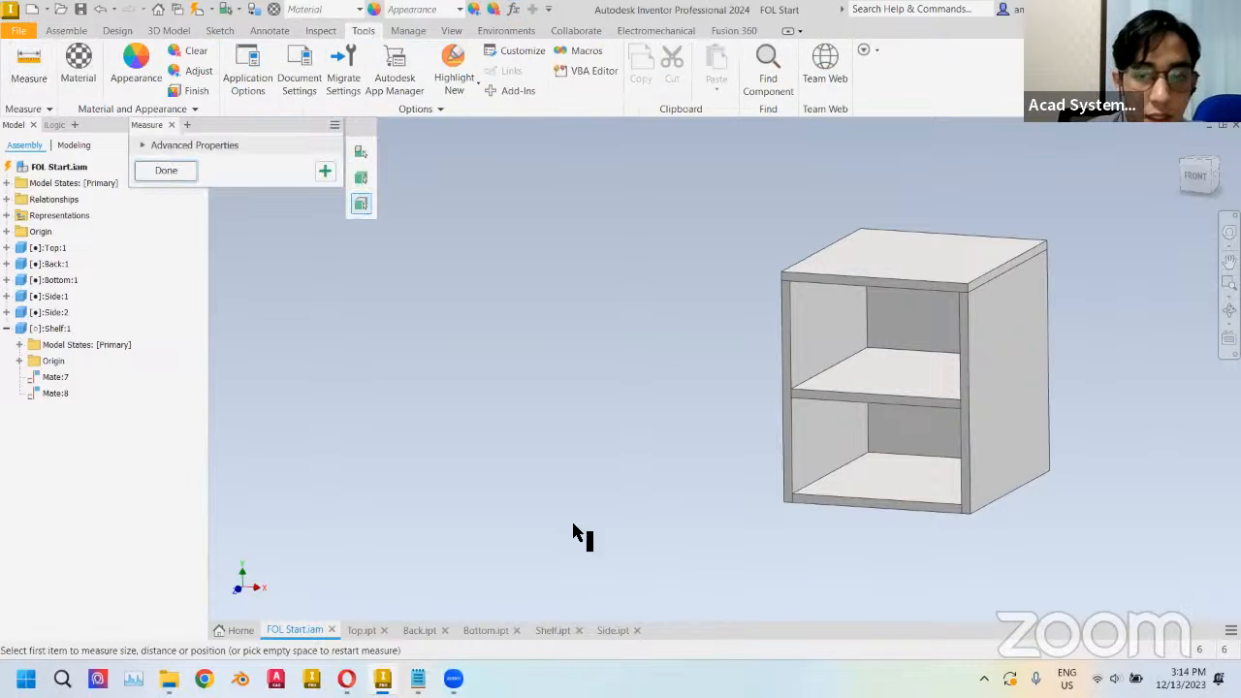
click(847, 512)
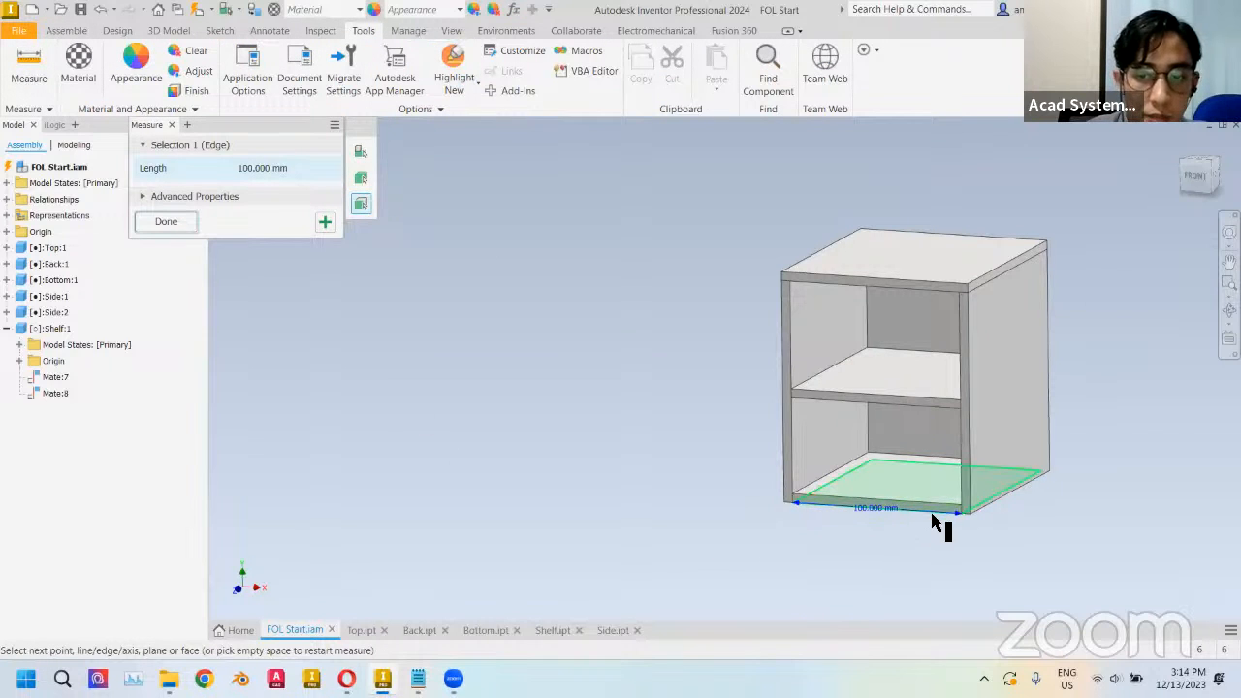
- Measure the cabinet's overall front length between the outer lower corners of the two side panels
scroll(969, 518, down, 5)
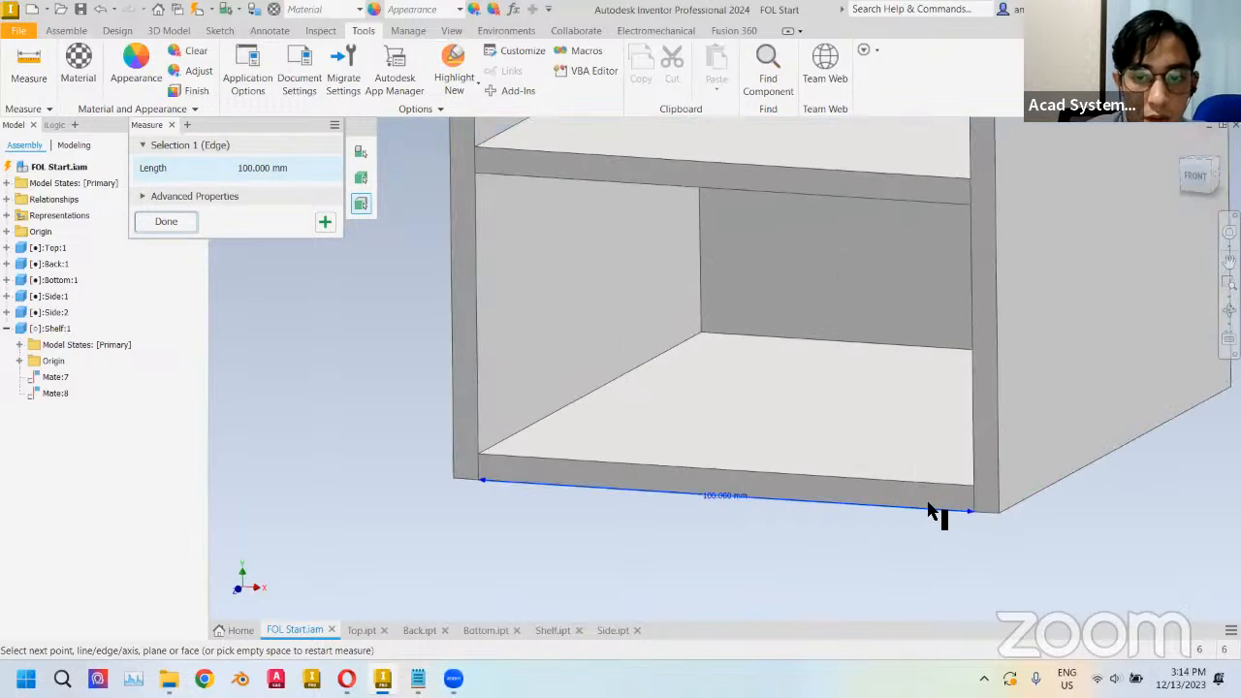
middle_drag(808, 515, 733, 534)
click(466, 546)
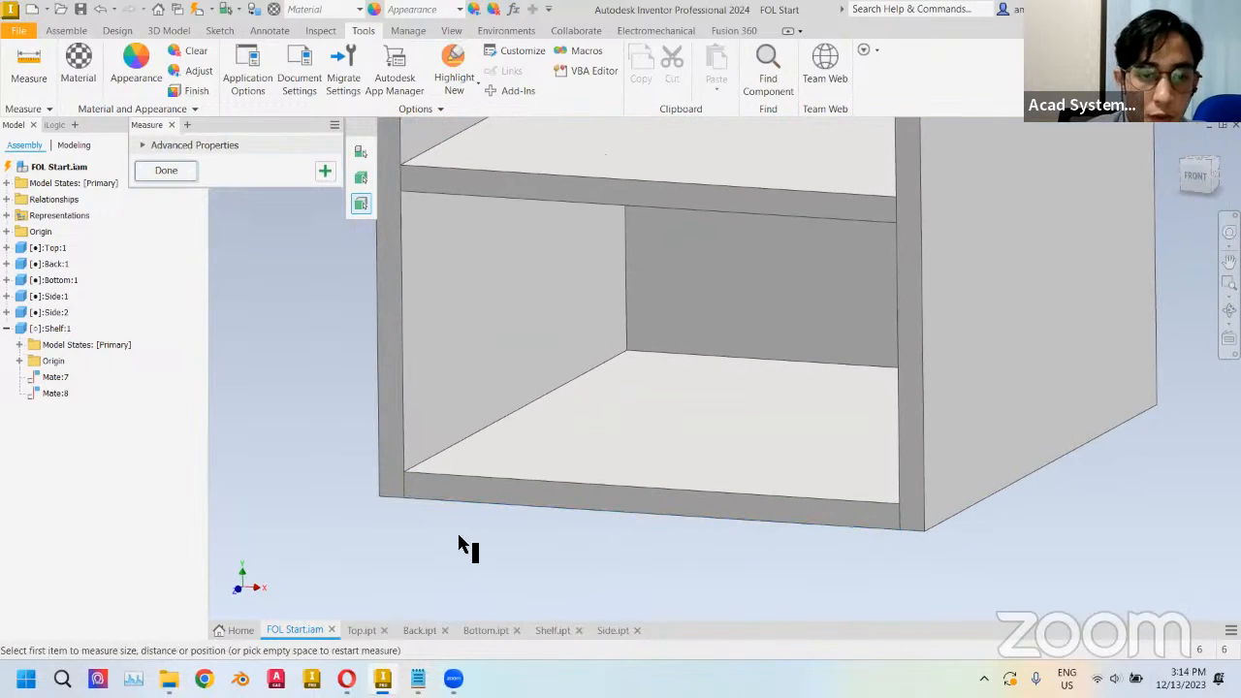
click(381, 498)
click(921, 530)
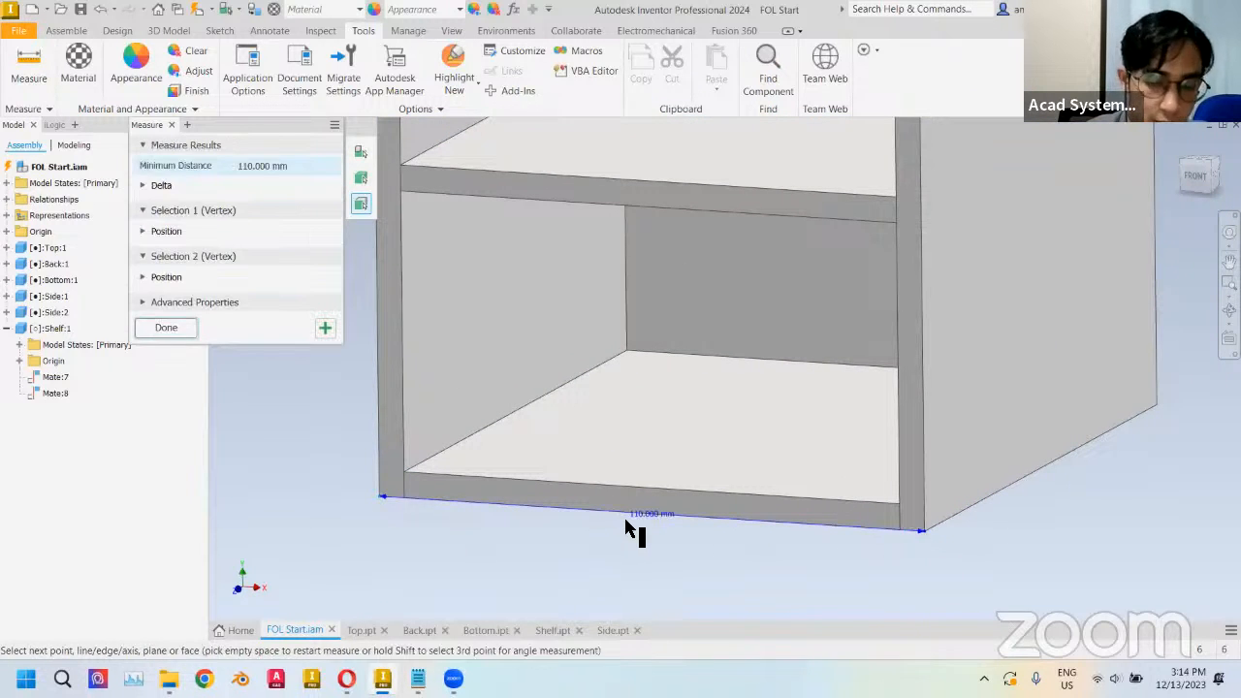
- Clear the corner-to-corner measurement, recheck the bottom panel's front edge length, and finish measuring
click(637, 568)
click(449, 502)
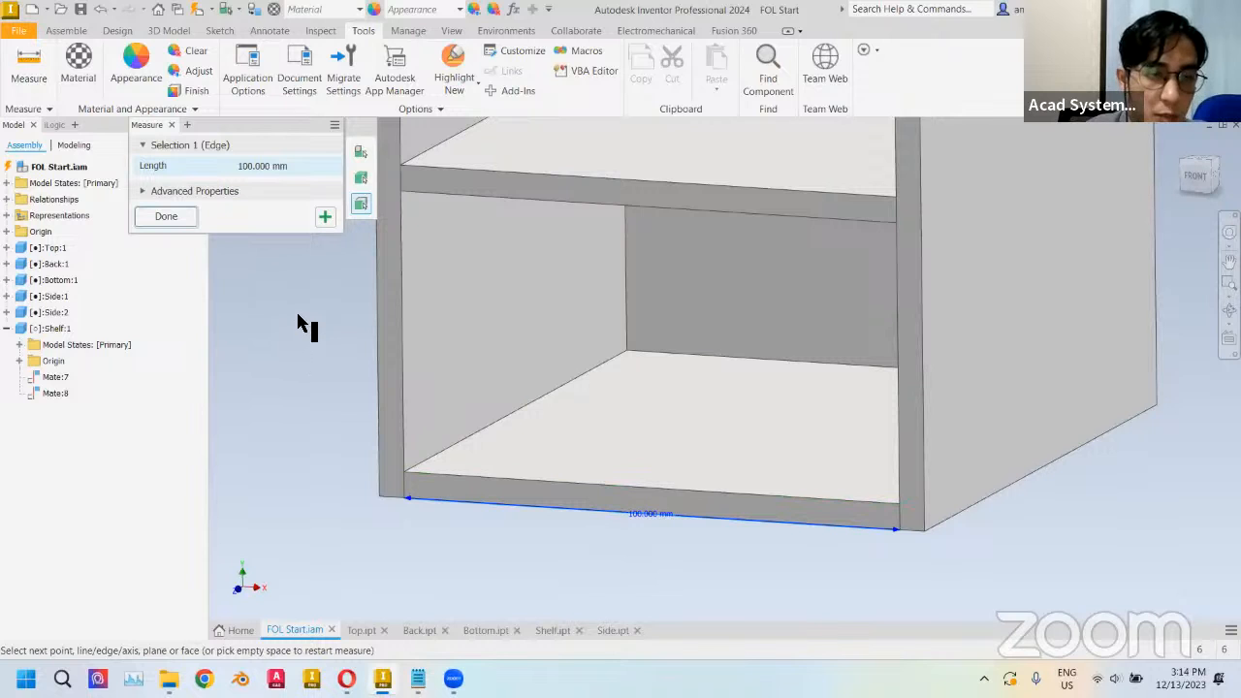
click(171, 216)
scroll(481, 397, up, 4)
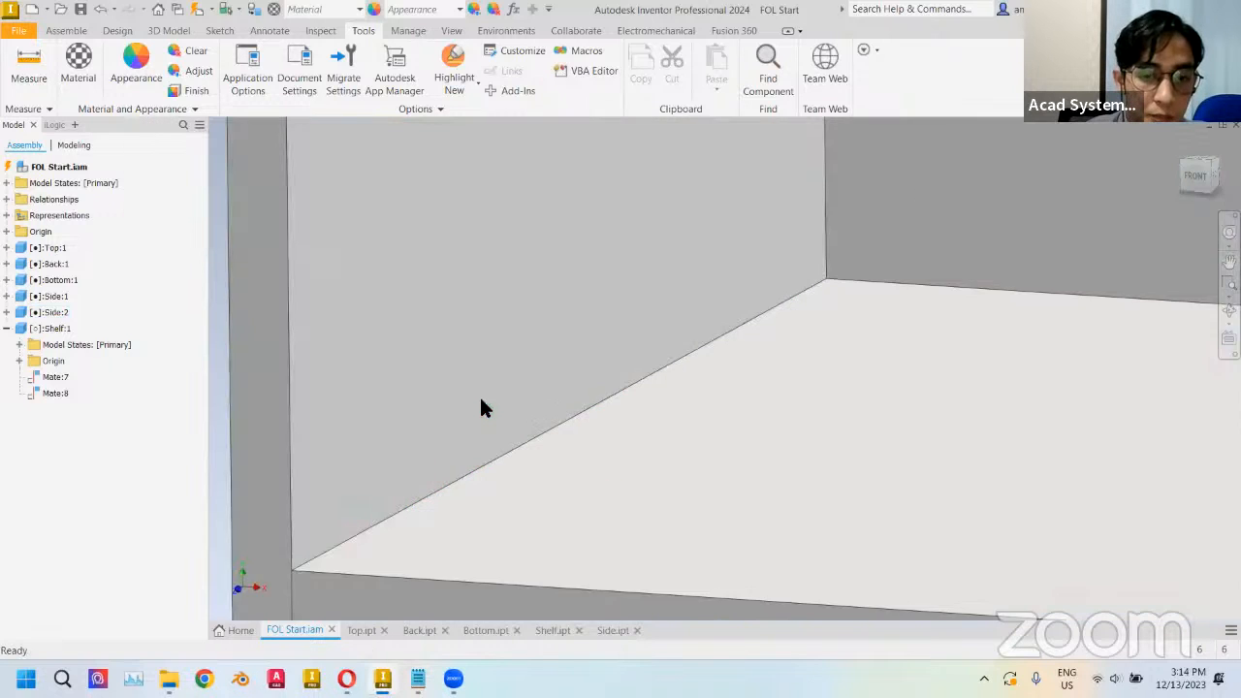
scroll(453, 373, down, 6)
scroll(388, 315, down, 3)
scroll(386, 308, up, 4)
middle_drag(385, 309, 825, 431)
scroll(770, 392, down, 3)
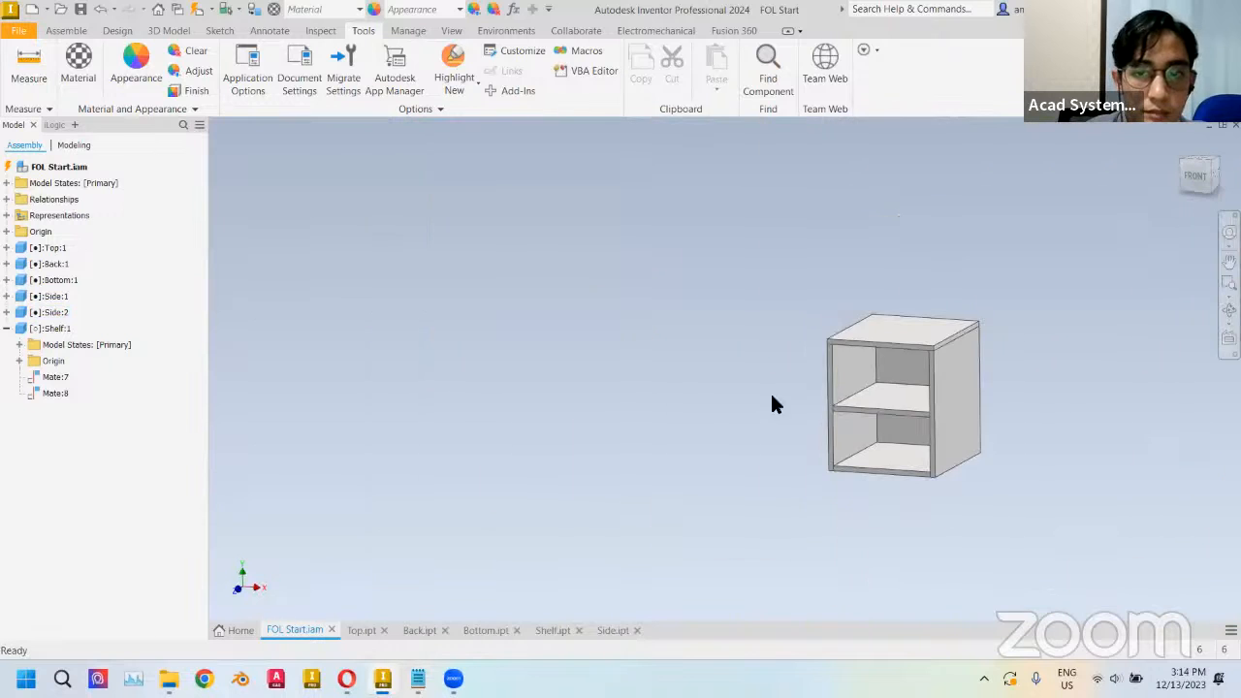
scroll(673, 390, up, 3)
middle_drag(673, 391, 673, 351)
scroll(743, 382, down, 3)
- Reopen the assembly's parameter table and set the Side_Height user parameter to 125 mm
click(512, 10)
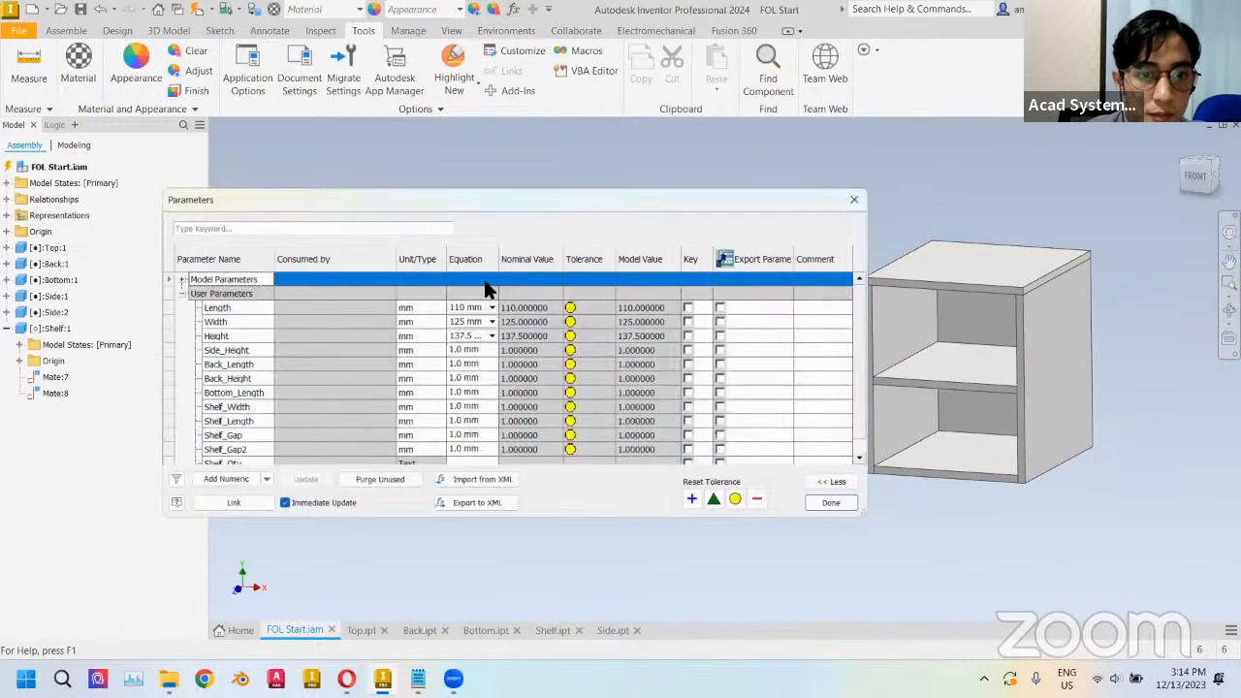
drag(506, 186, 477, 178)
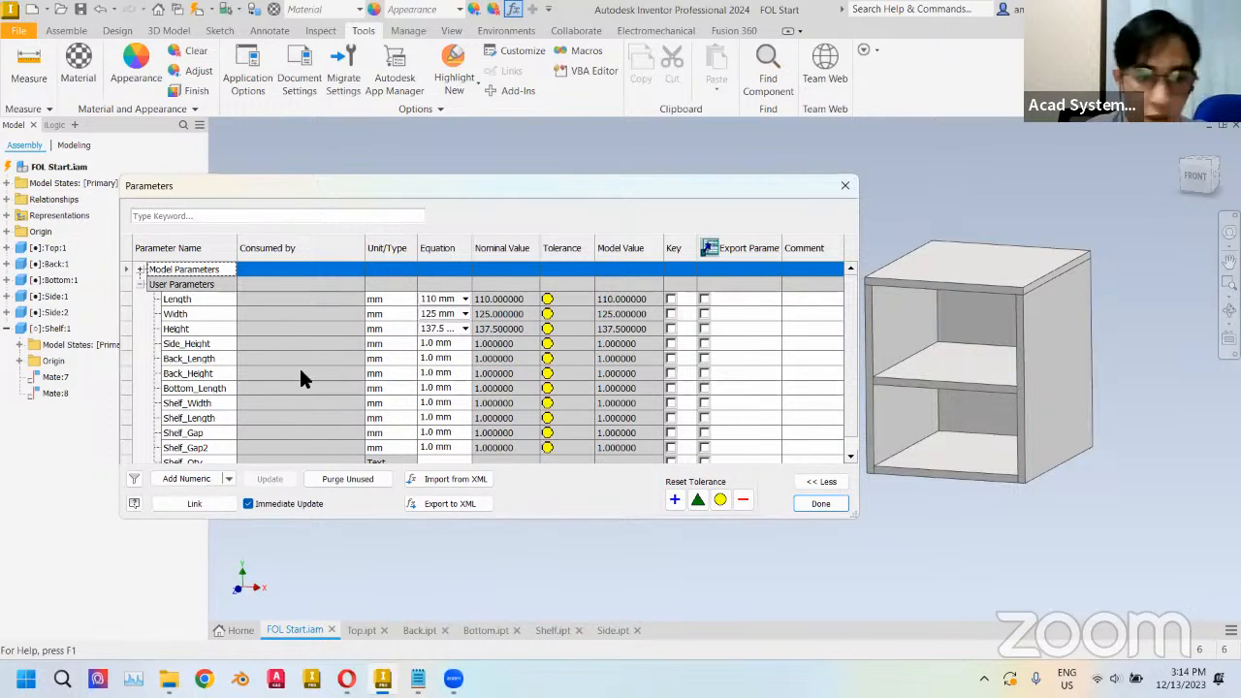
click(433, 343)
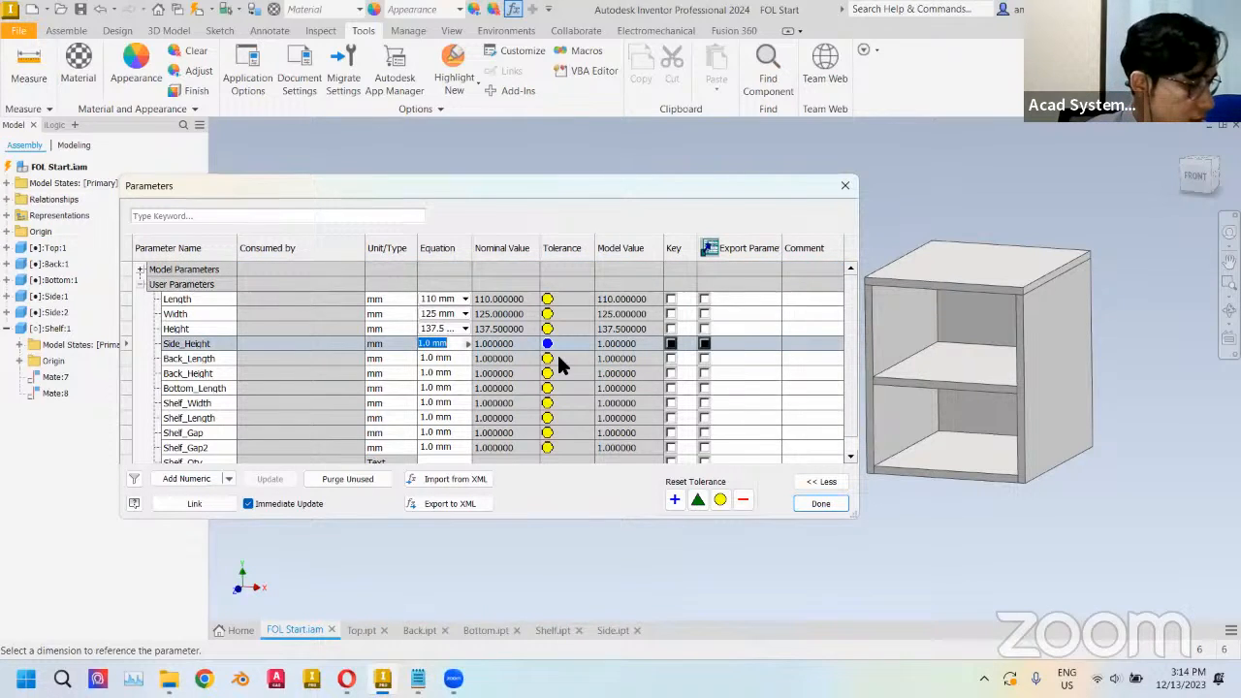
text(125)
key(Return)
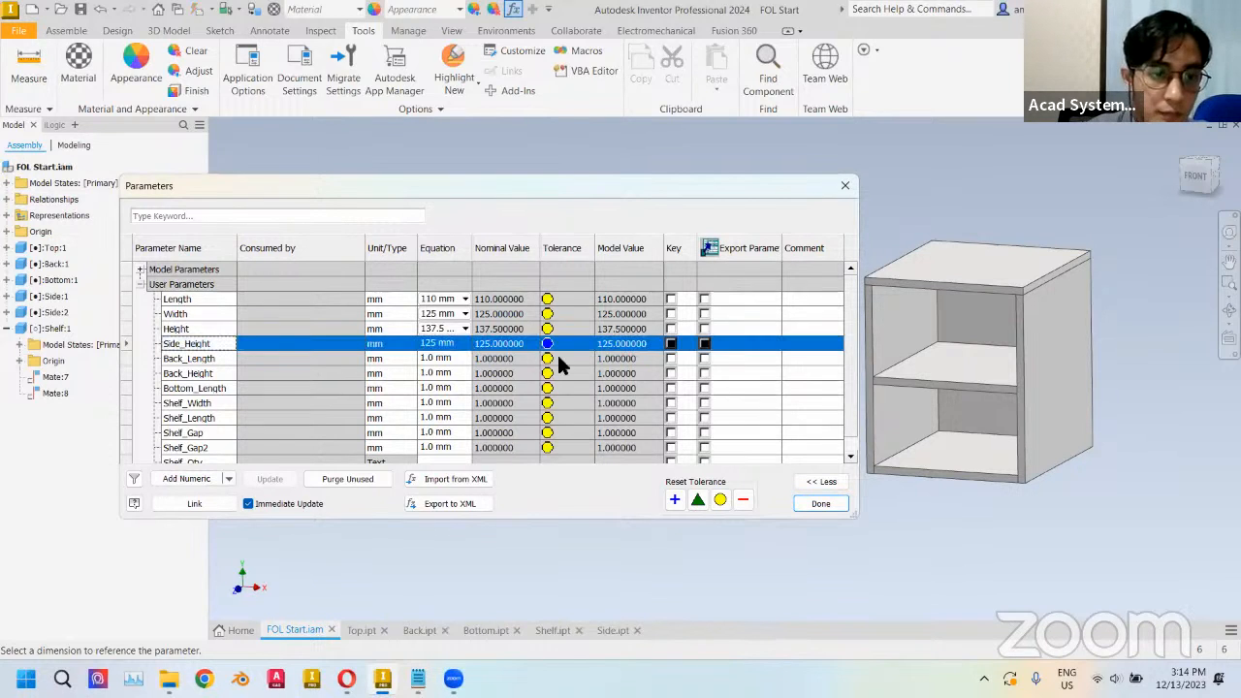
- Set the back panel's user parameters to 100 mm for Back_Length and 125 mm for Back_Height
click(449, 359)
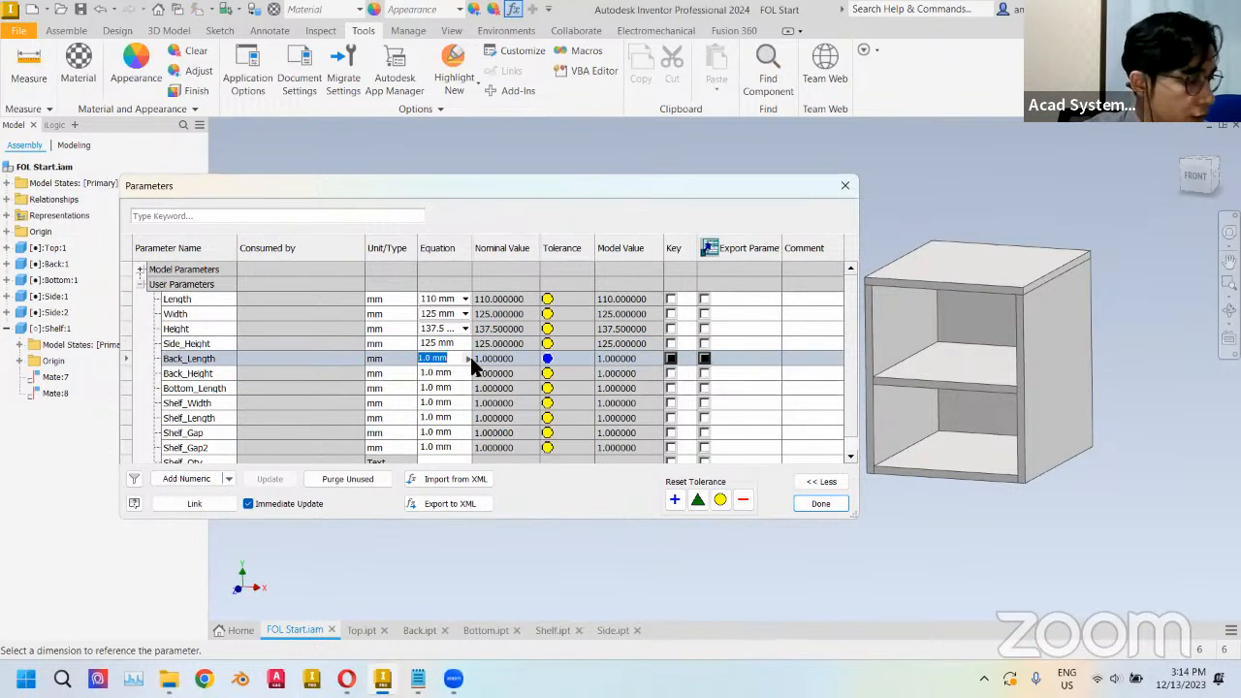
text(100)
key(Return)
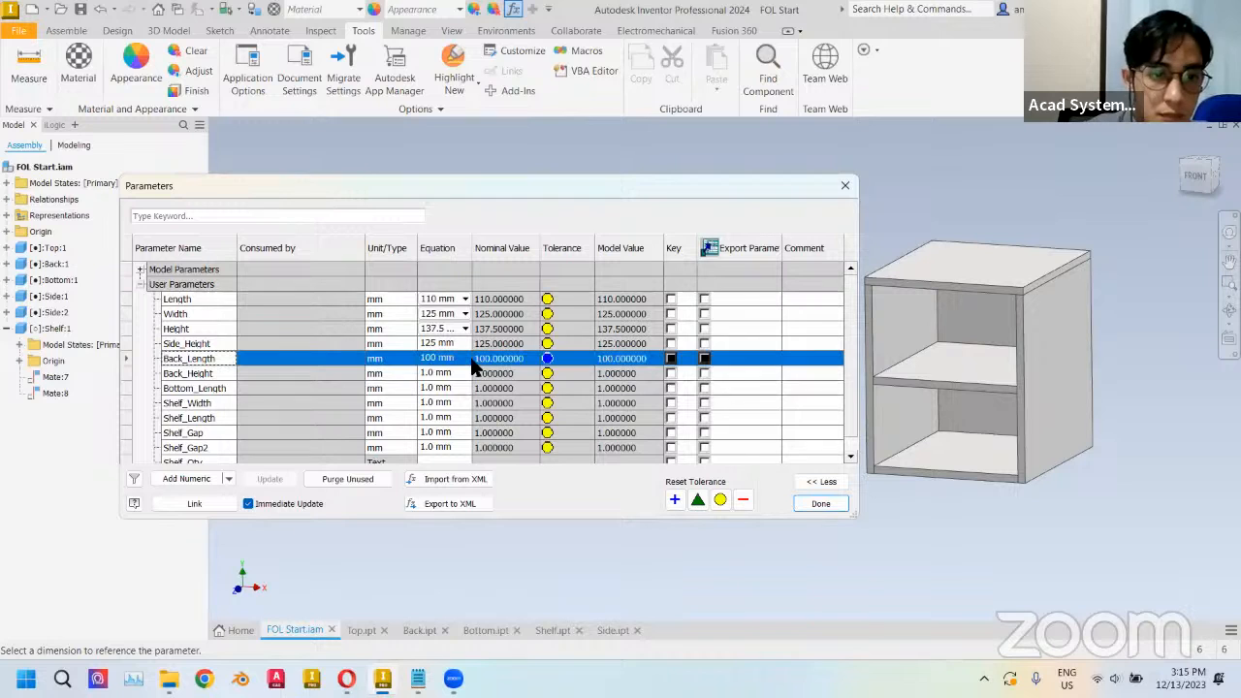
click(429, 374)
text(125)
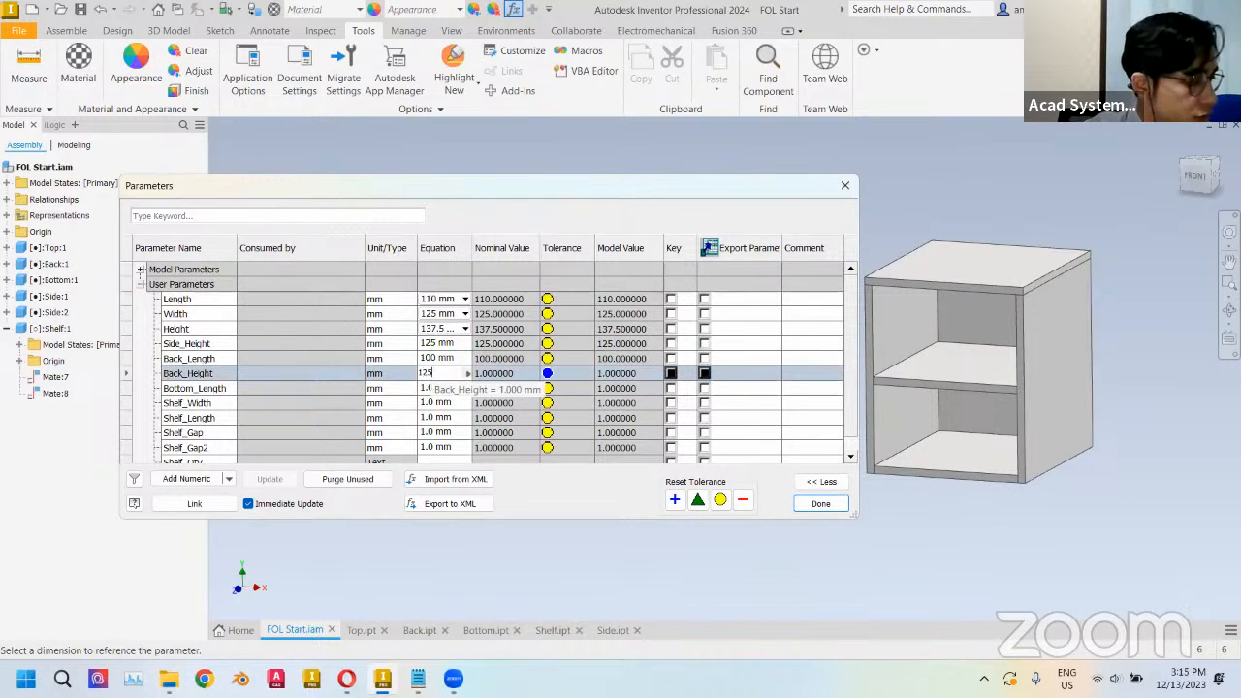
key(Return)
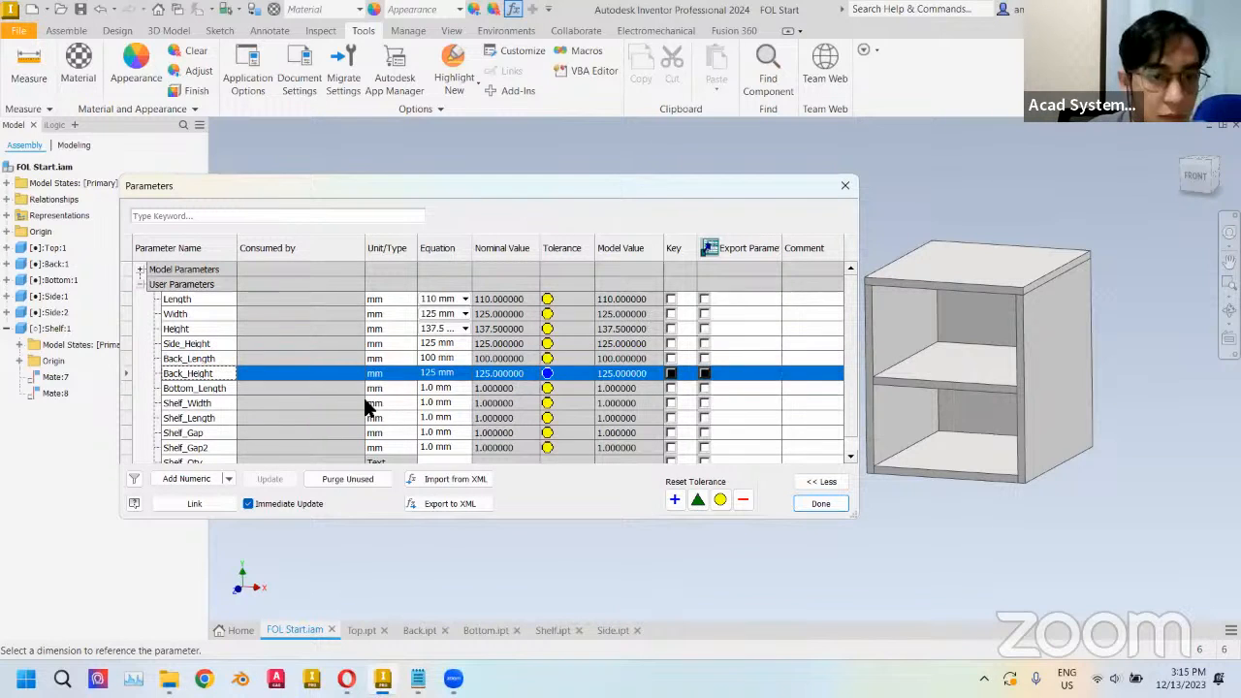
- Set the Bottom_Length user parameter to 100 mm and the Shelf_Width user parameter to 120 mm
click(435, 387)
text(100)
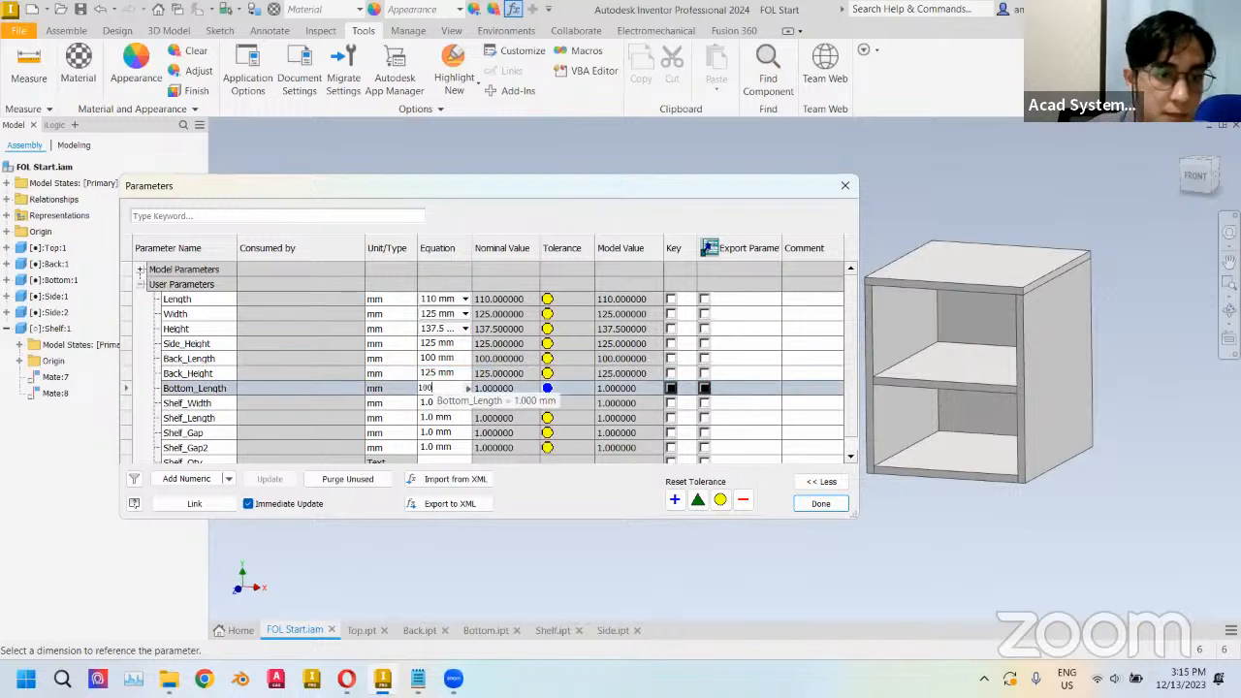
key(Return)
scroll(427, 392, down, 1)
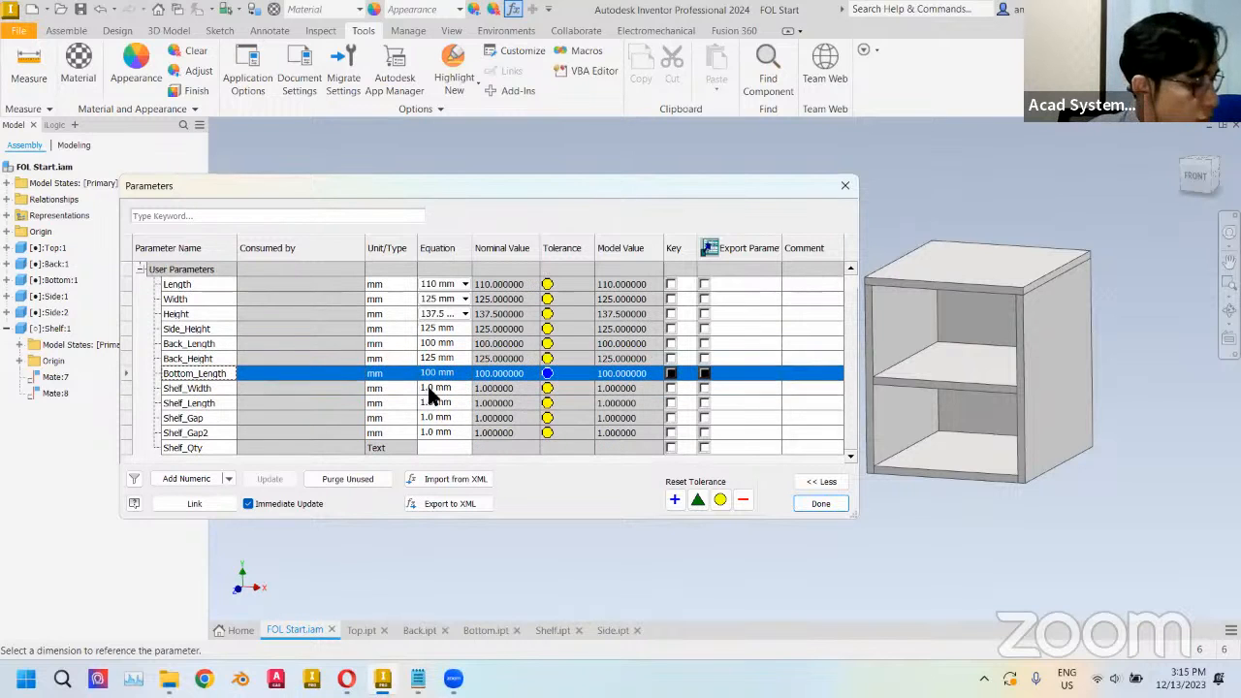
click(426, 393)
text(120)
key(Return)
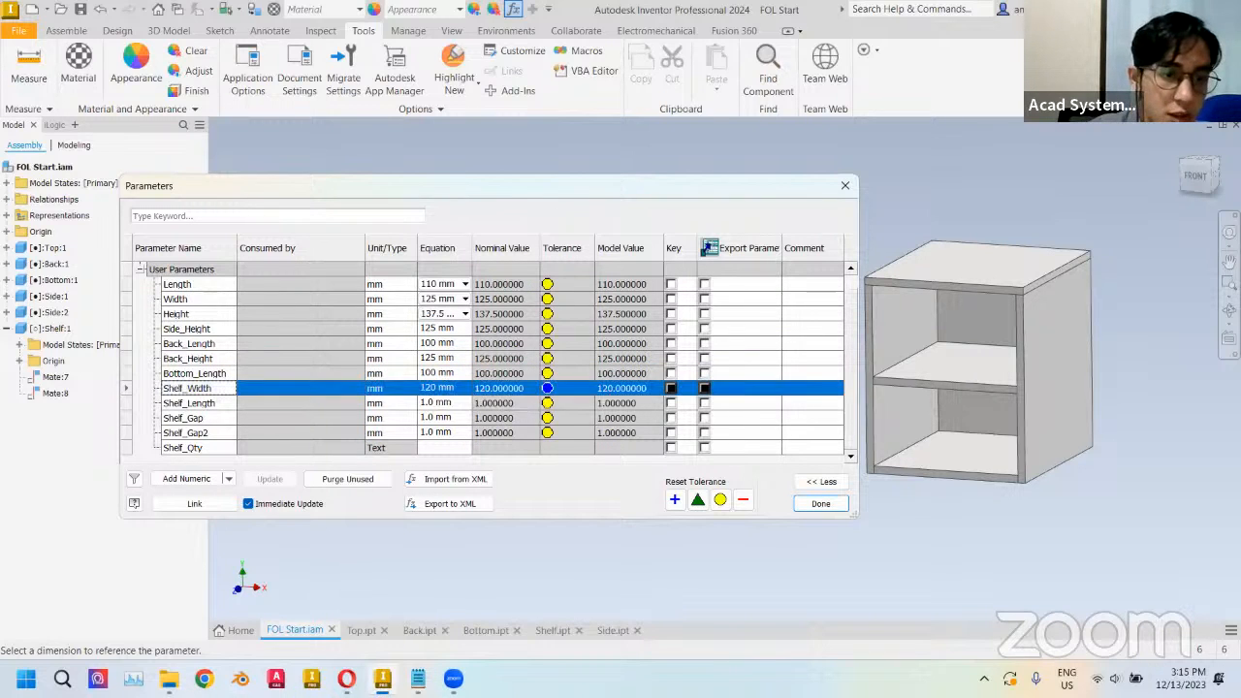
- Set the Shelf_Length user parameter to 100 mm
click(437, 401)
text(100)
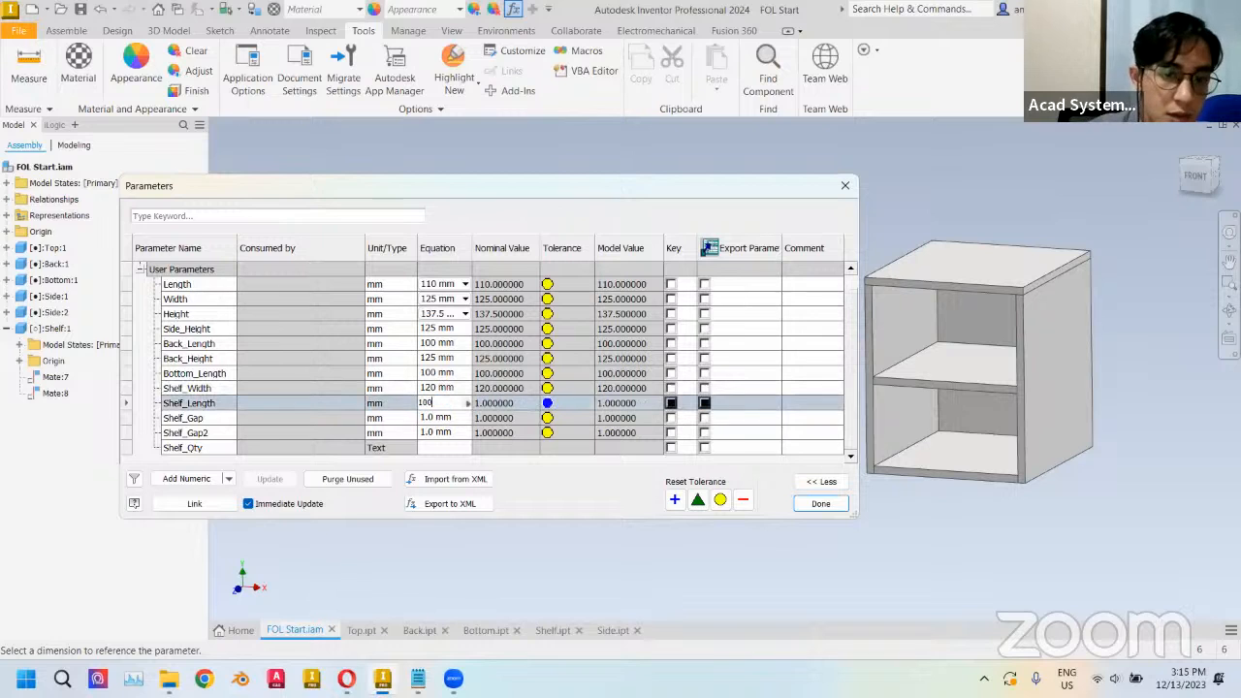
key(Return)
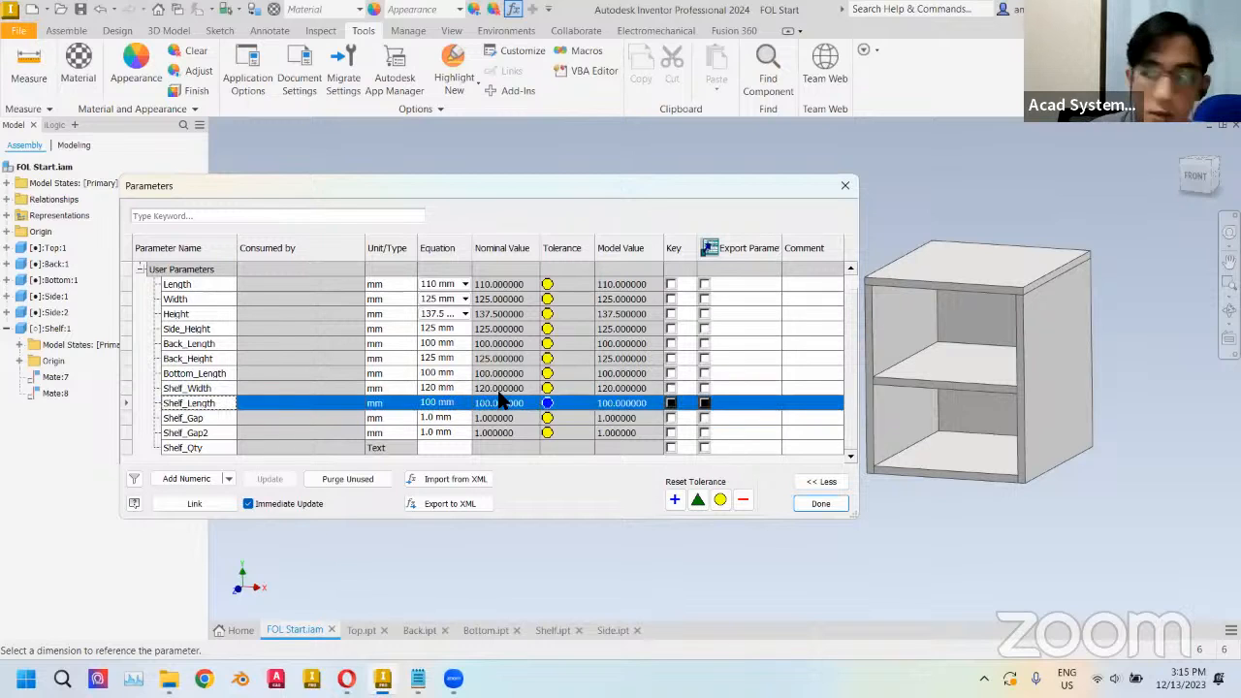
- Set the Shelf_Gap user parameter to -62.5 mm and Shelf_Gap2 to 40 mm
click(443, 417)
text(-62.5)
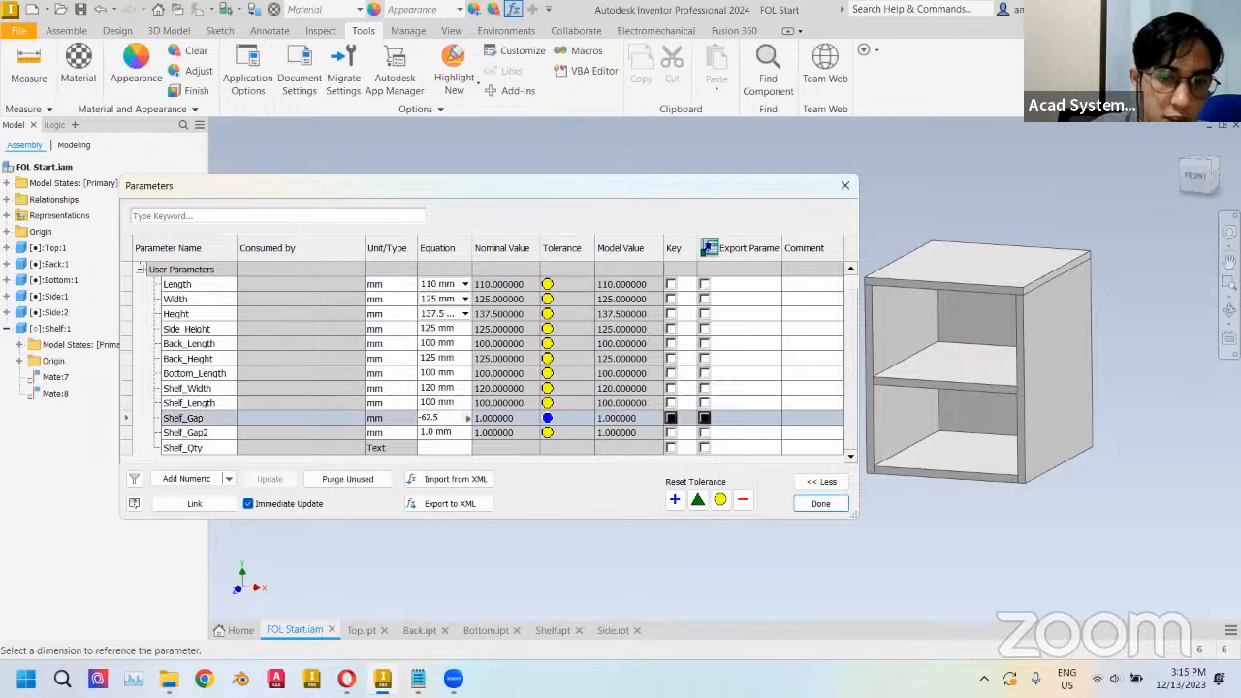
key(Return)
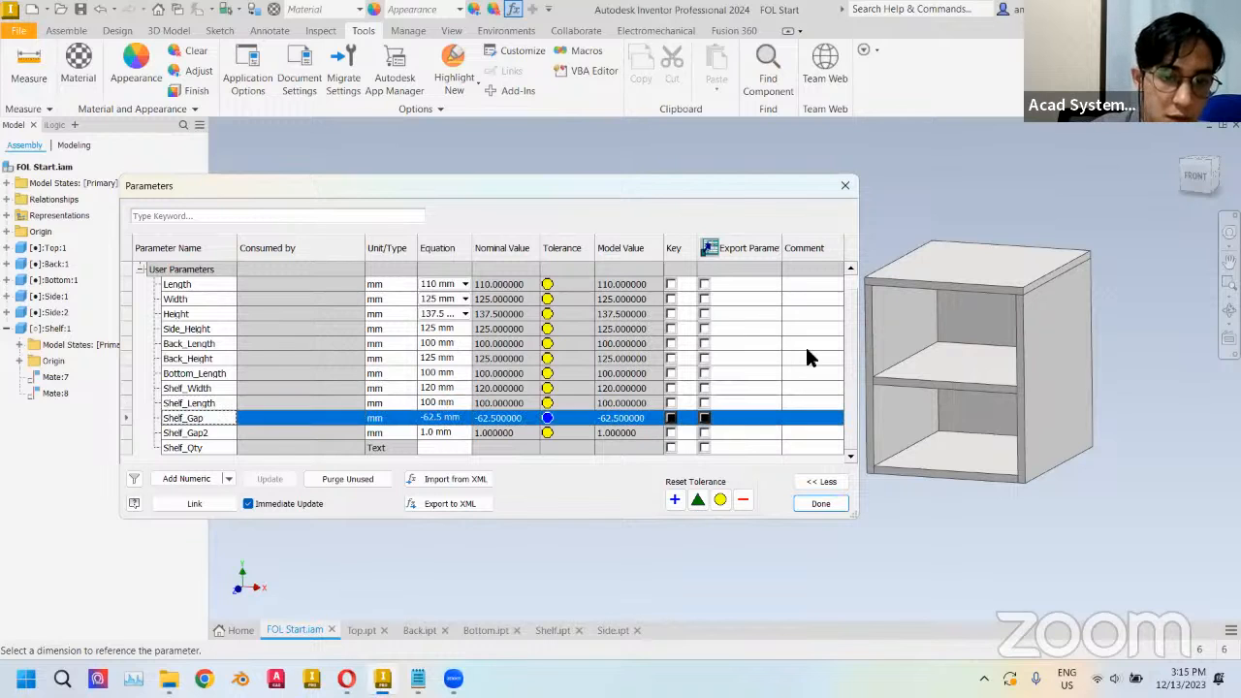
click(432, 433)
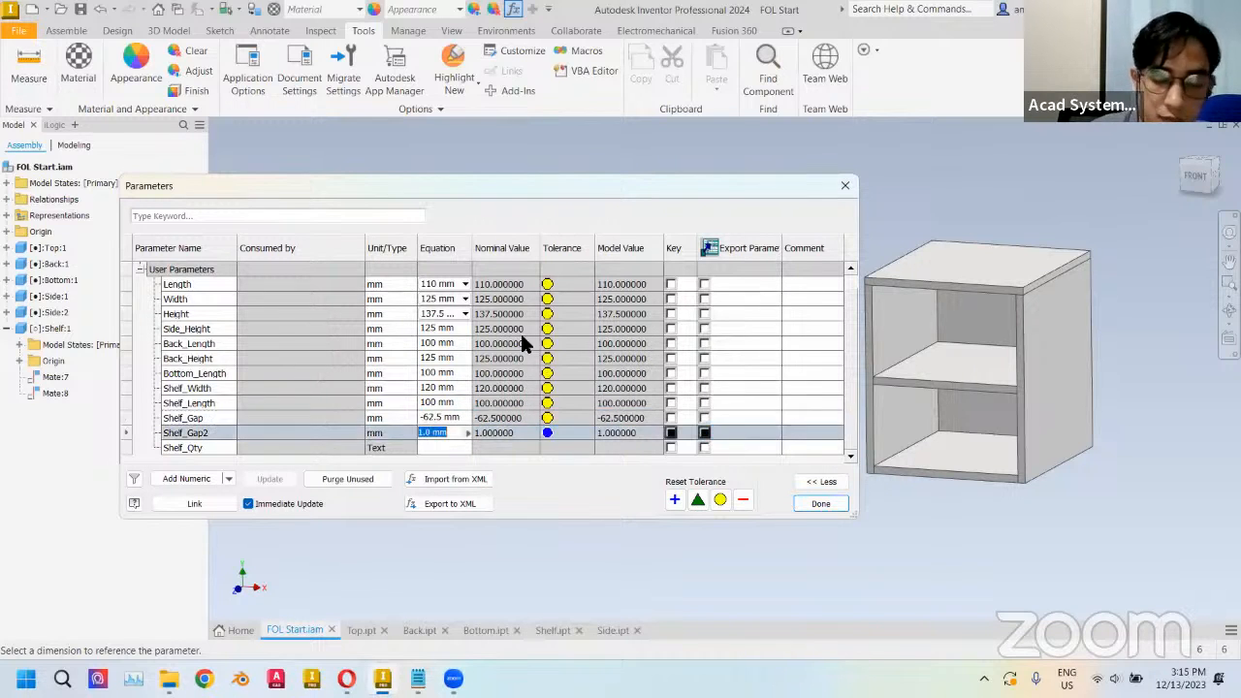
text(40)
key(Return)
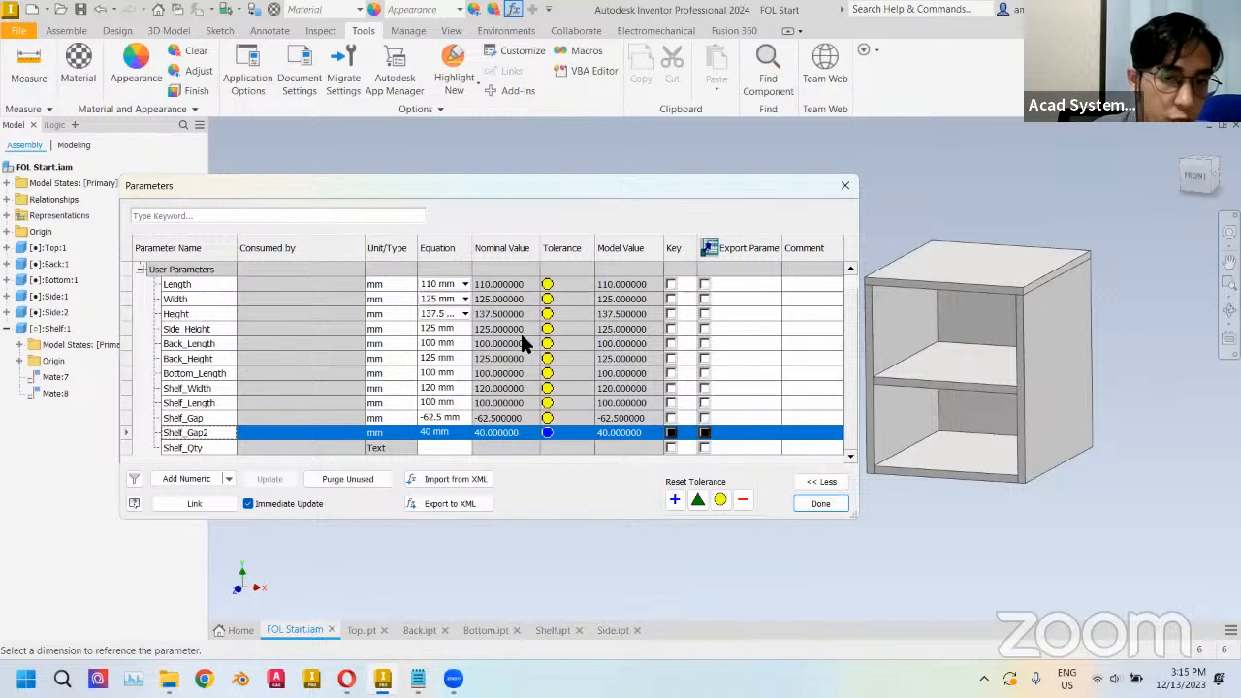
- Make the Shelf_Qty text parameter multi-value with the options 1 and 2, and close the parameter table
right_click(433, 447)
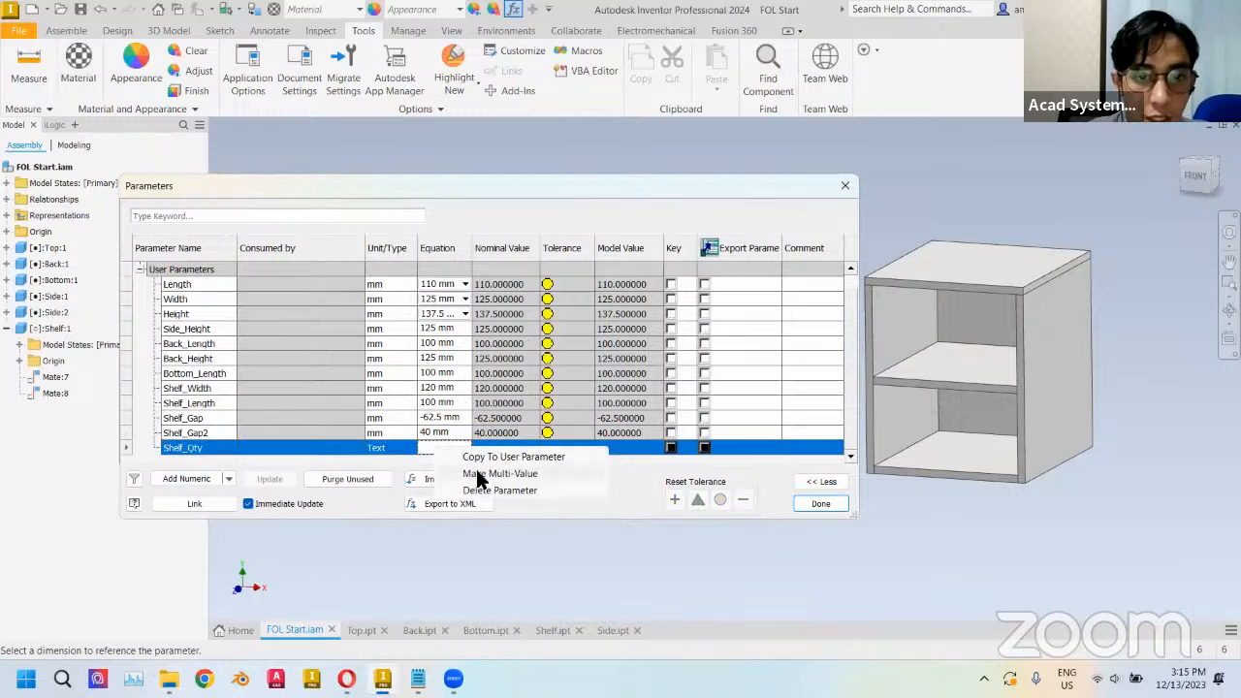
click(477, 475)
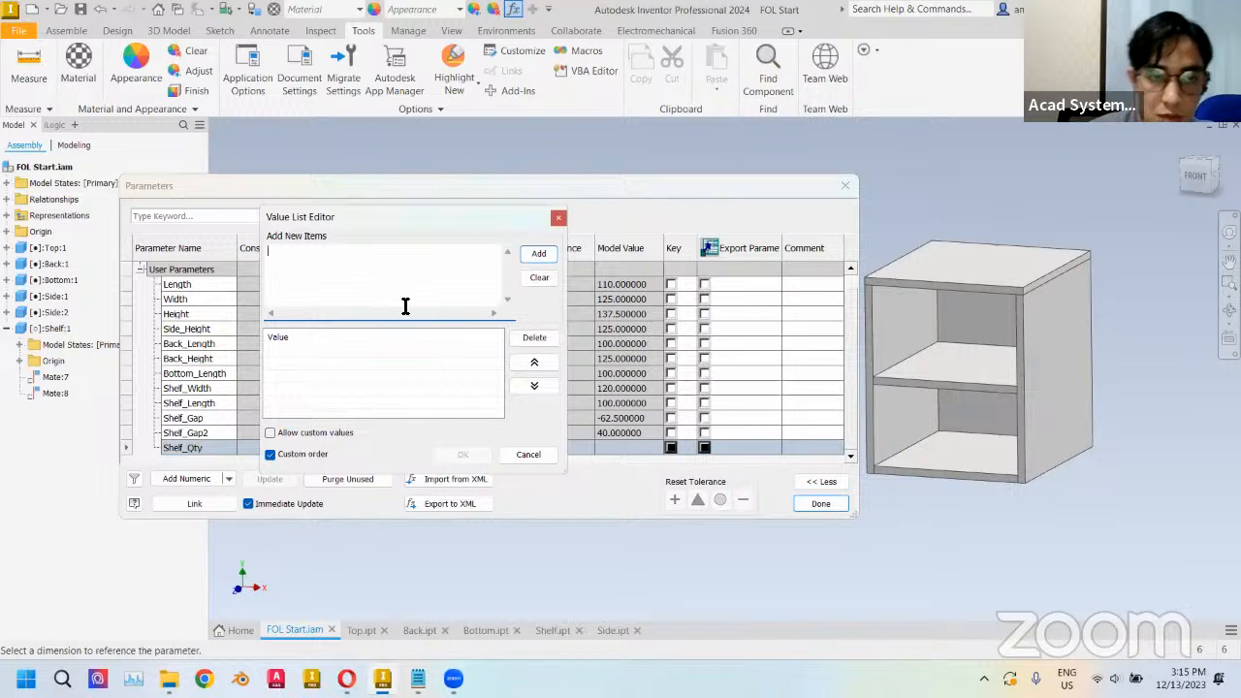
text(1 )
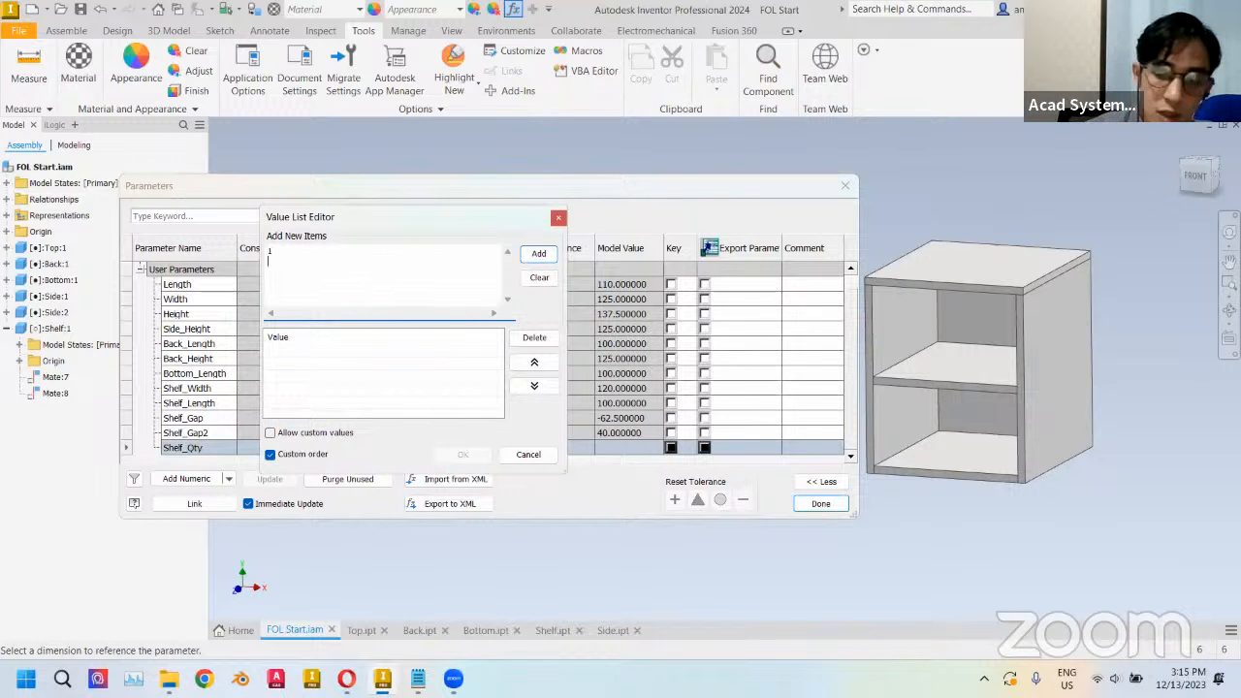
text(2)
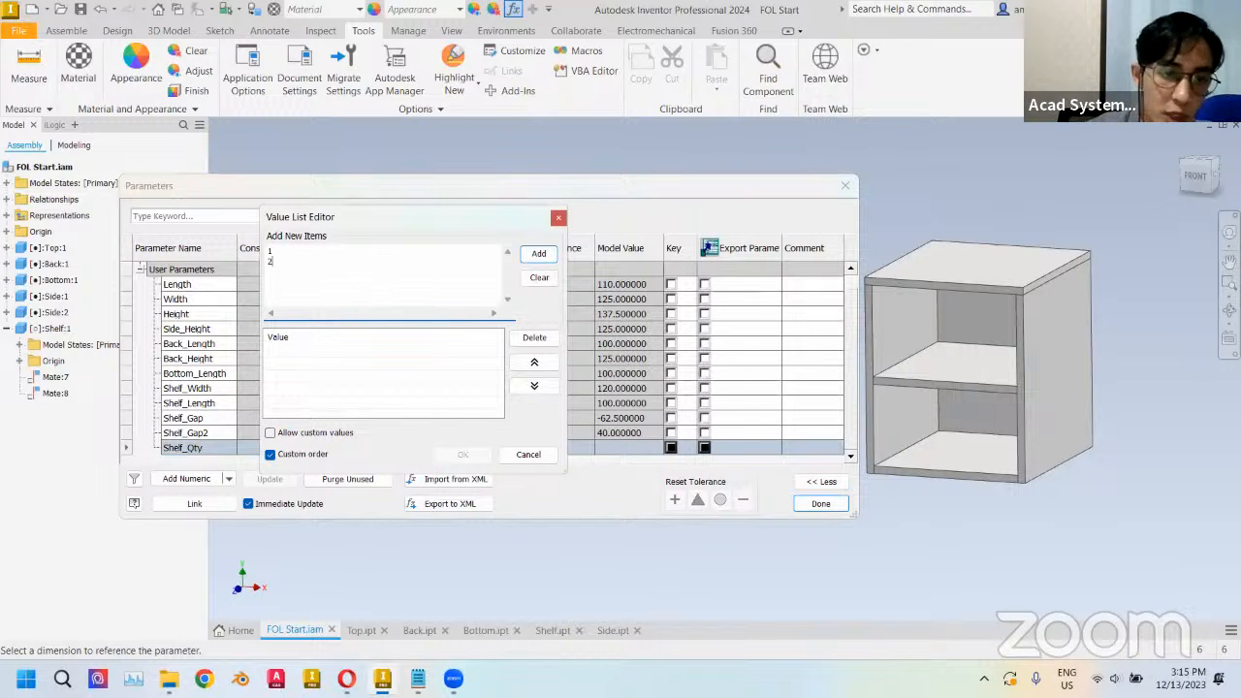
click(537, 256)
click(462, 454)
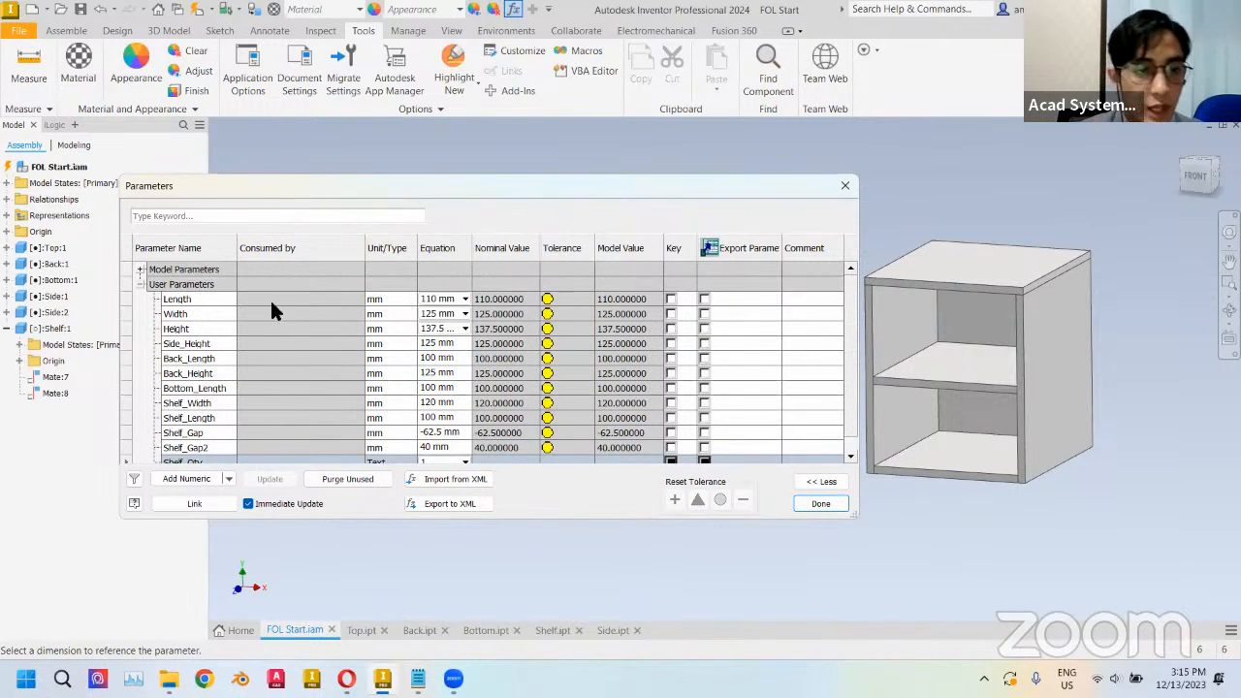
scroll(242, 293, down, 1)
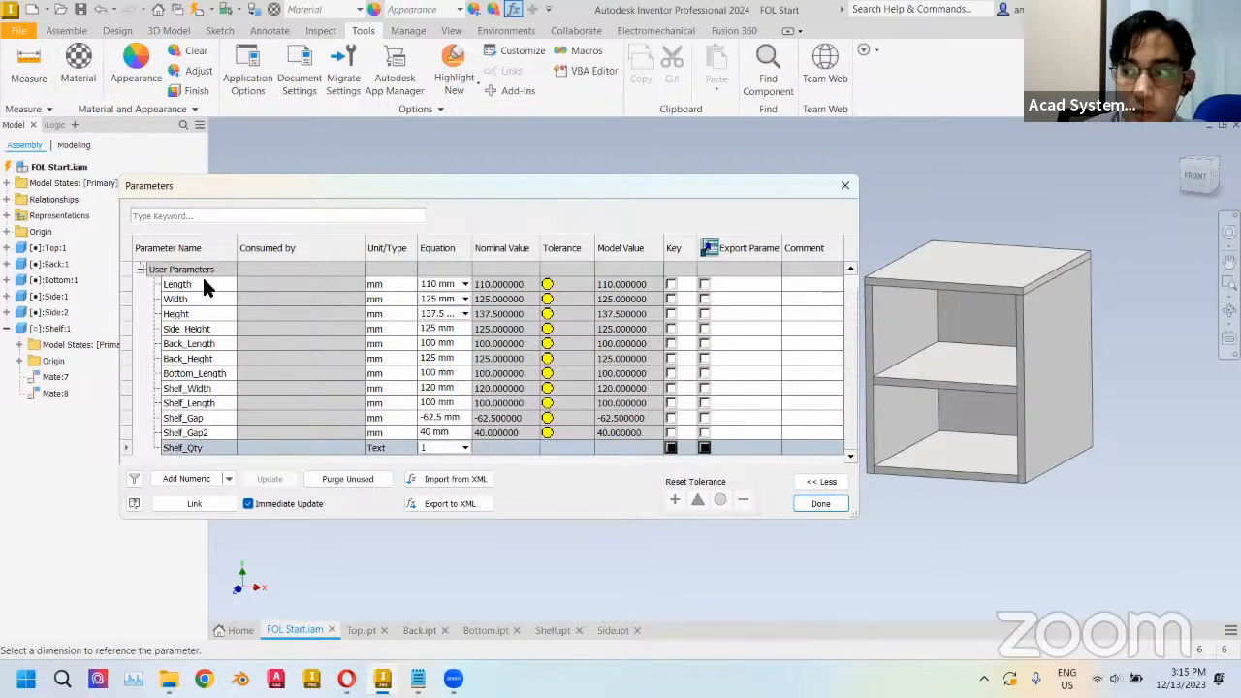
click(820, 503)
scroll(617, 389, up, 3)
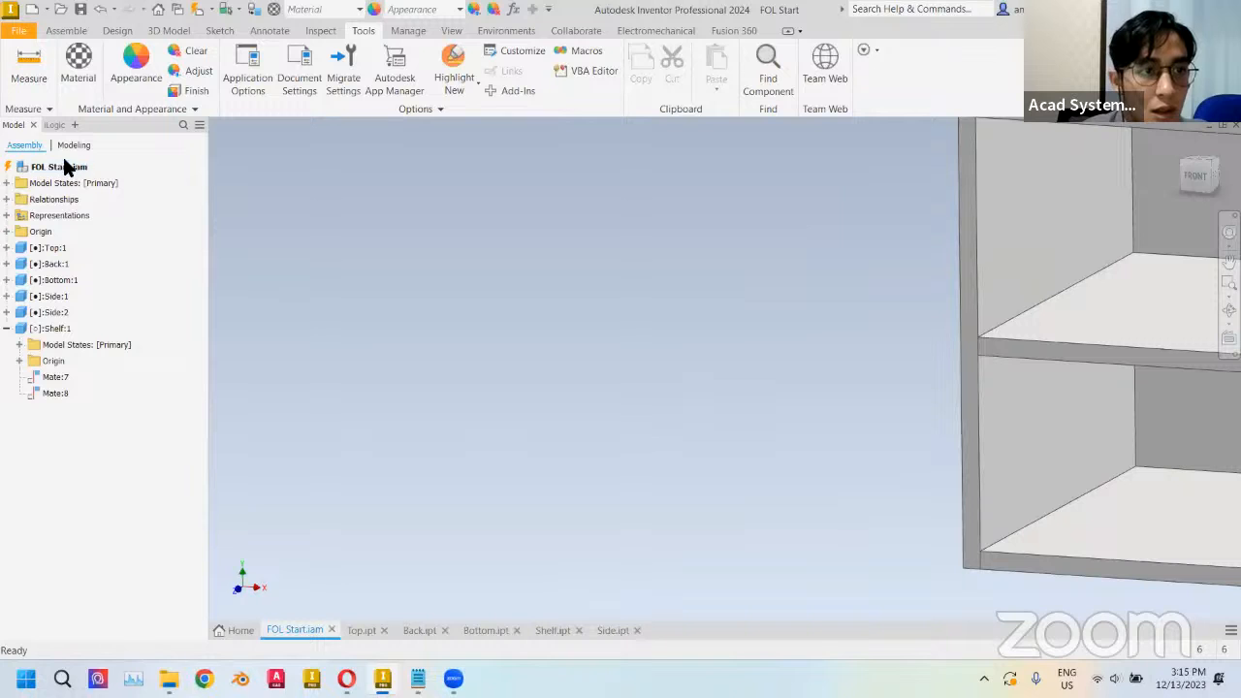
scroll(746, 288, down, 3)
middle_drag(744, 288, 581, 342)
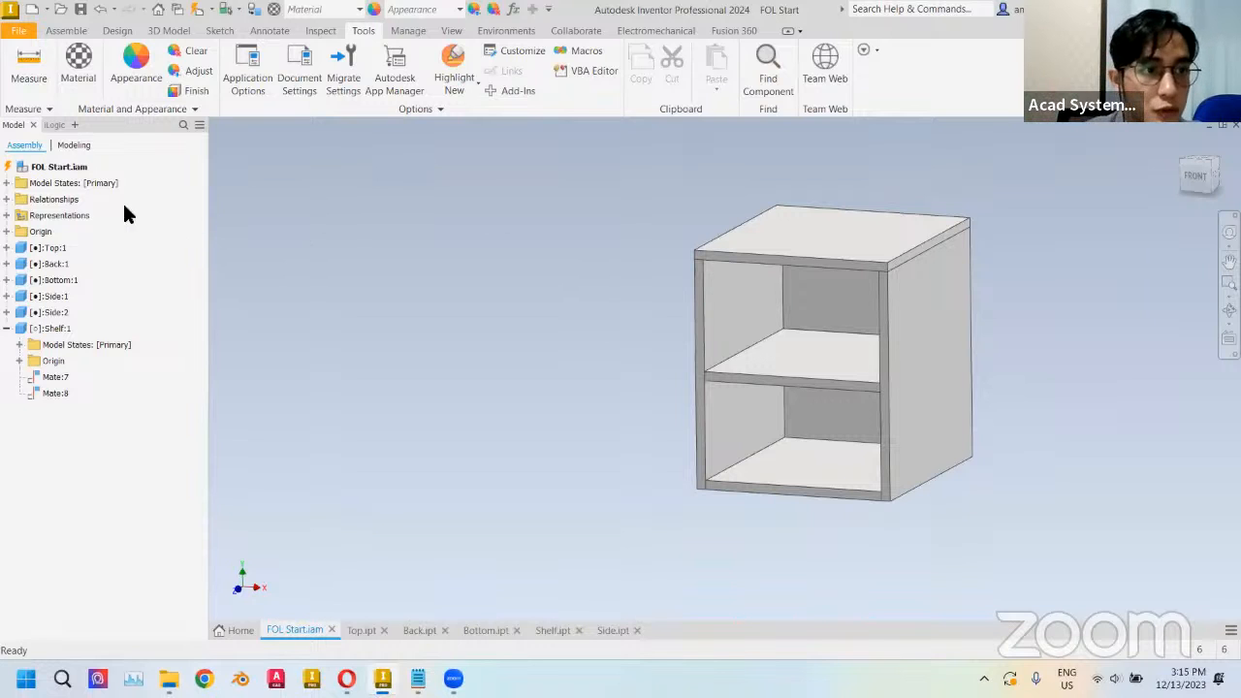
- Add a new iLogic rule named Parameters to the cabinet assembly
click(49, 126)
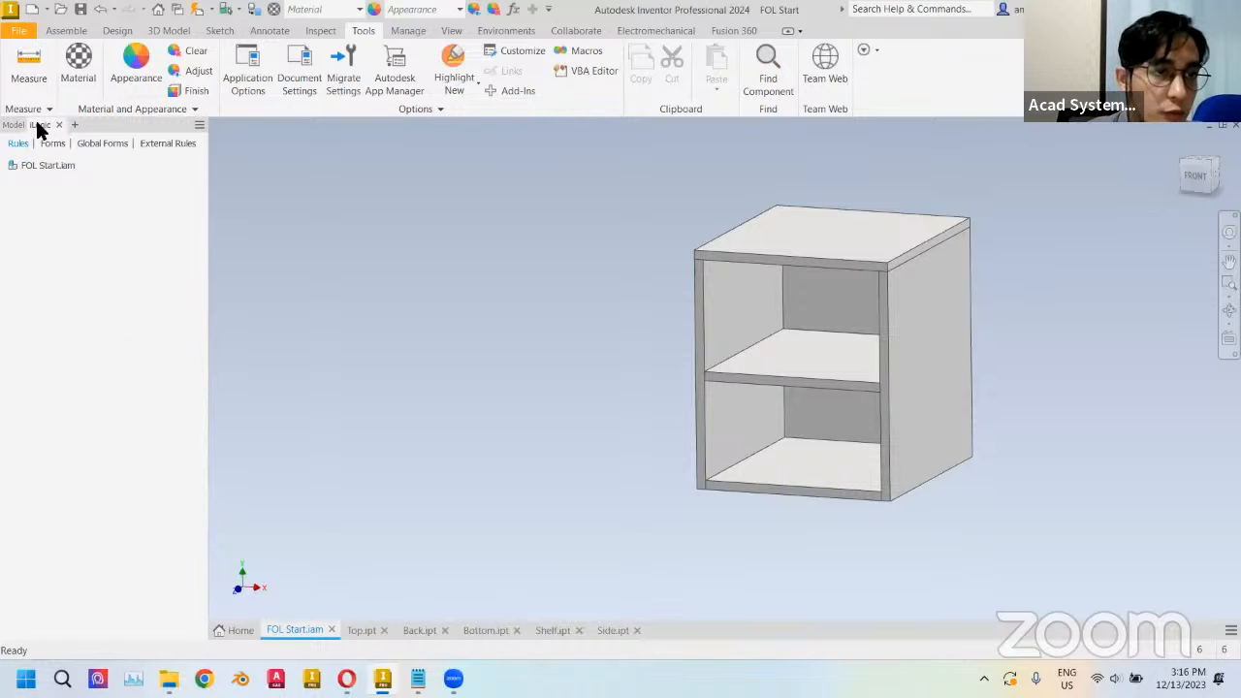
click(74, 125)
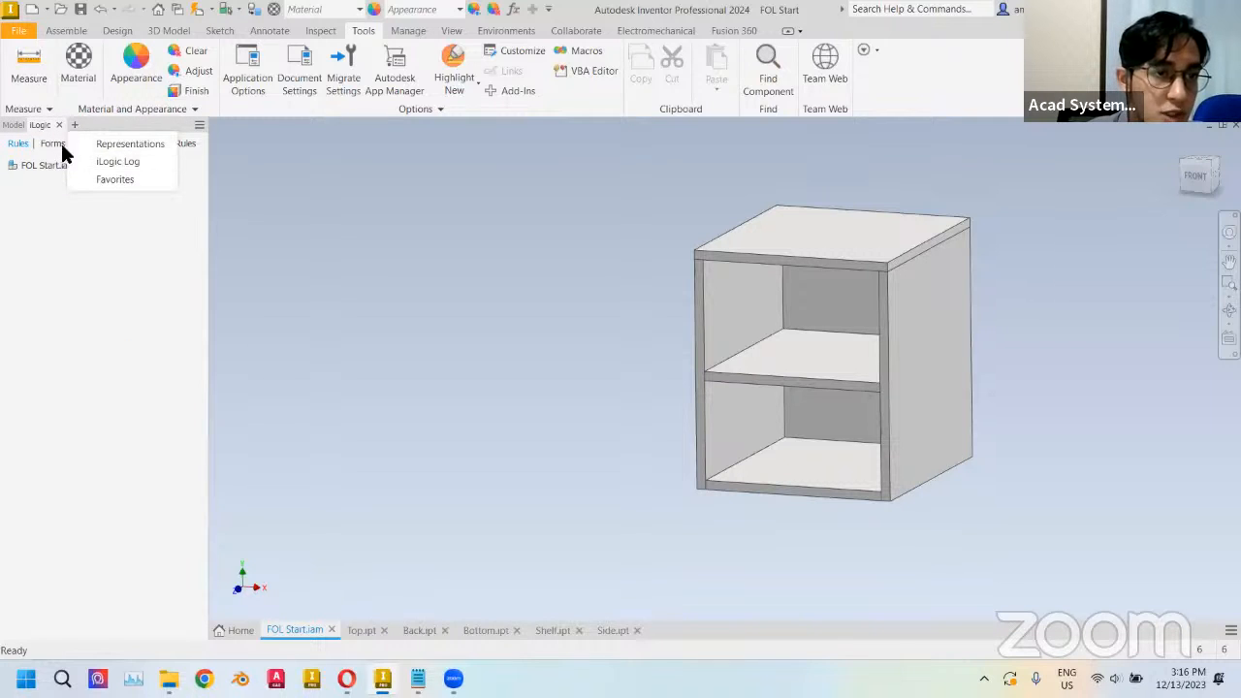
click(51, 180)
right_click(47, 193)
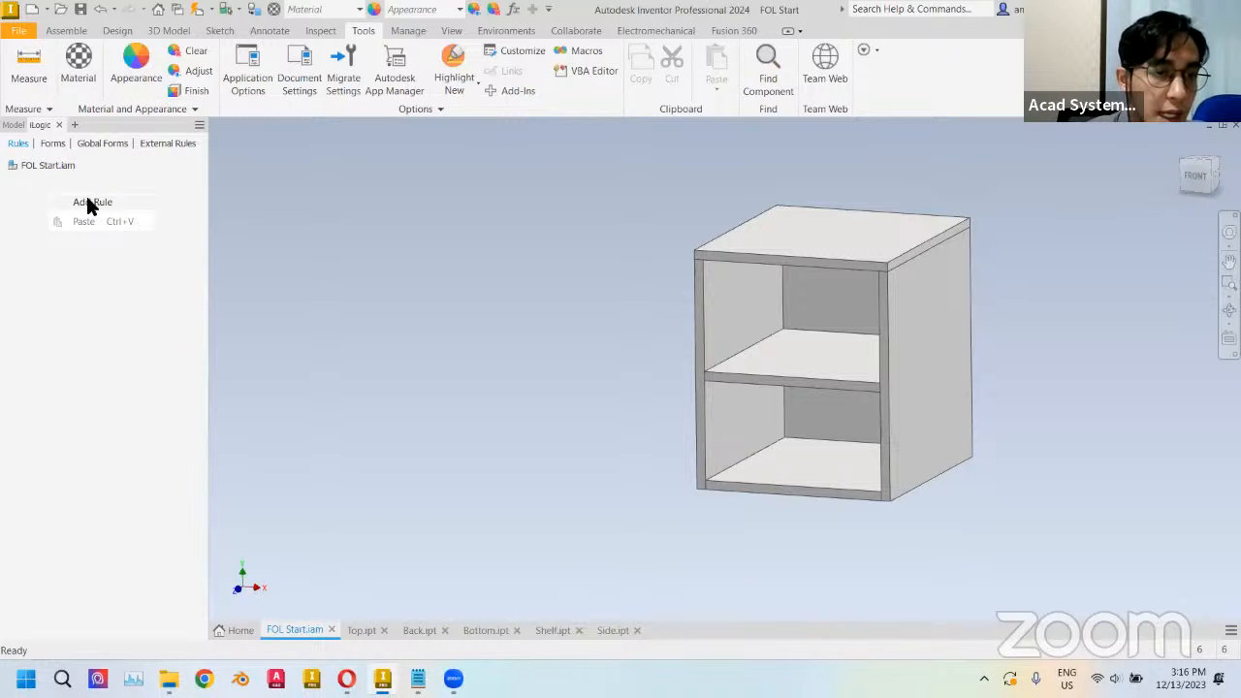
click(89, 203)
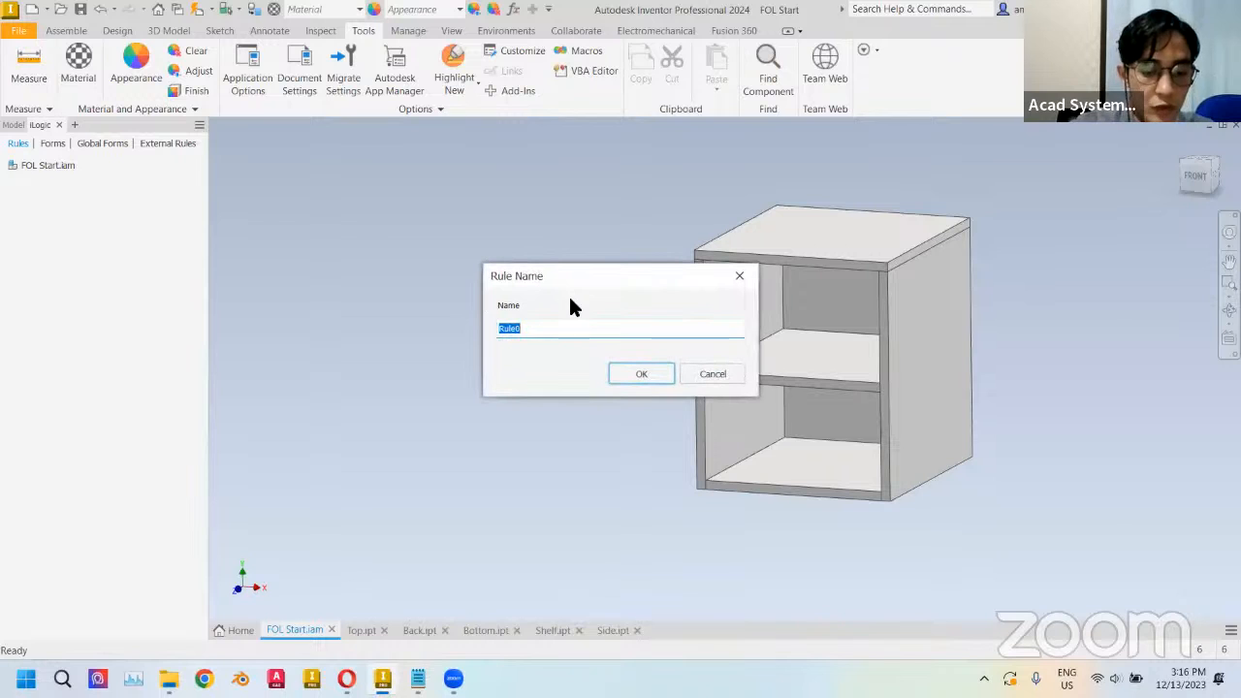
text(Paramete)
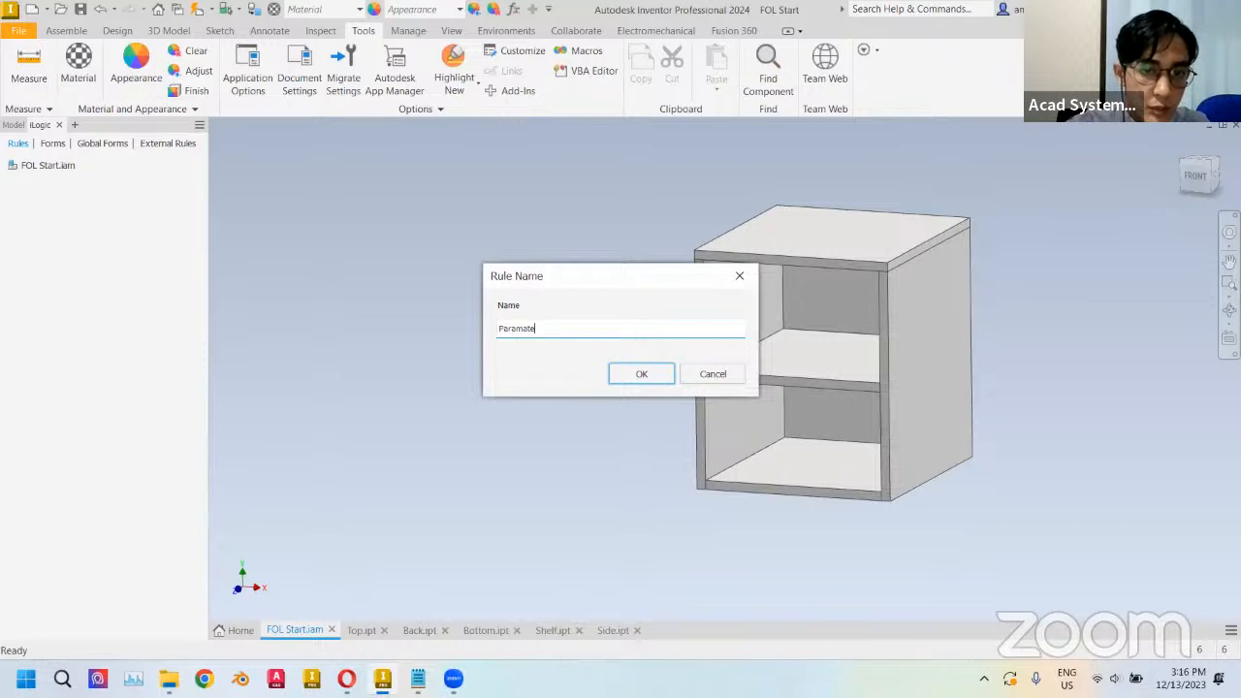
text(rs)
key(BackSpace)
key(BackSpace)
key(BackSpace)
key(BackSpace)
key(BackSpace)
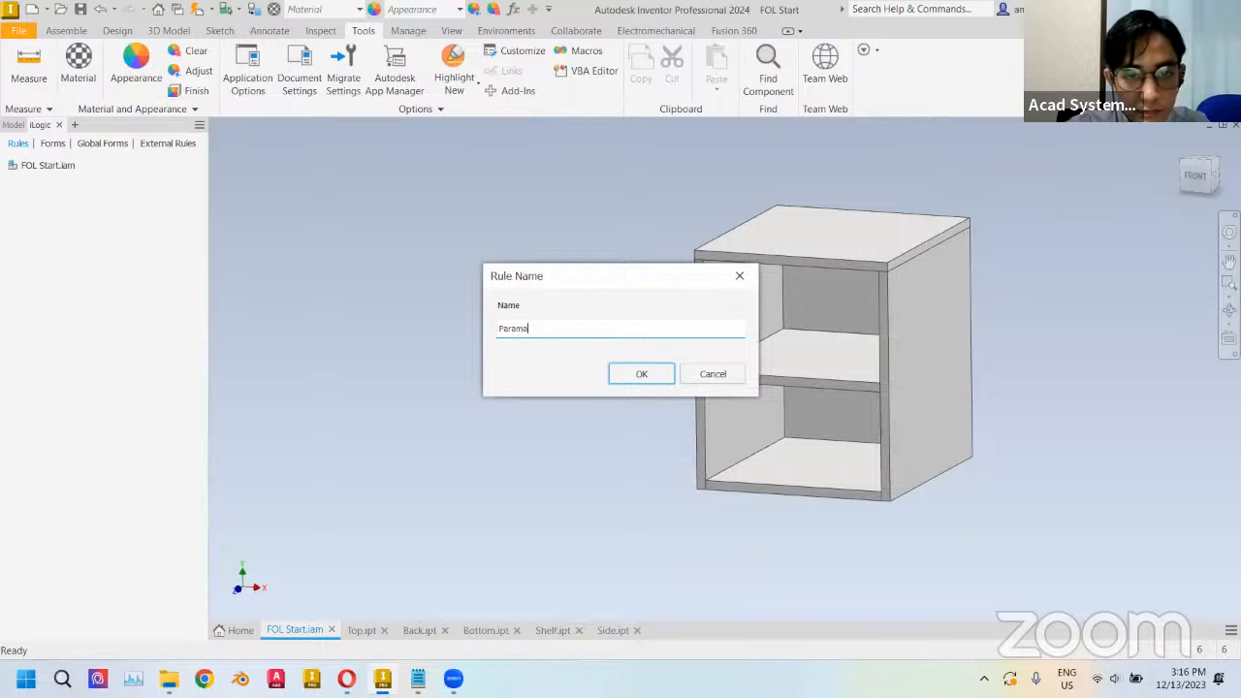
text(eters)
key(Return)
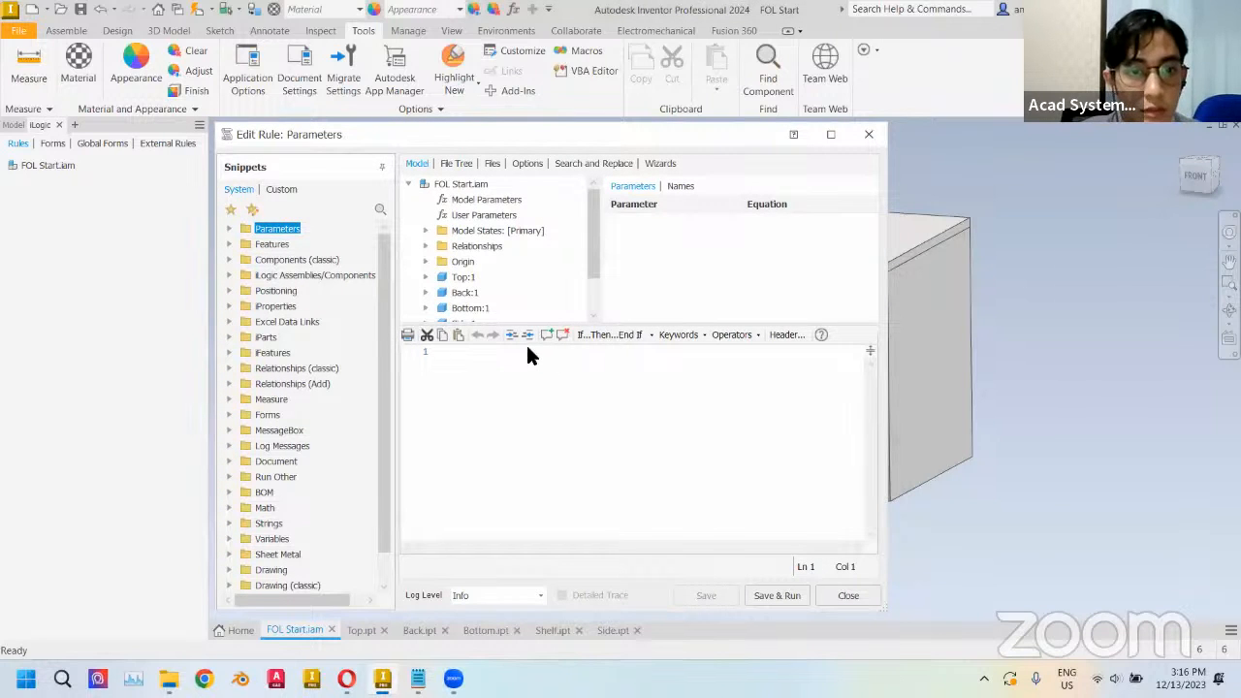
- Capture the current state of the Top:1 component's Length and Width model parameters as lines in the rule
scroll(511, 239, down, 1)
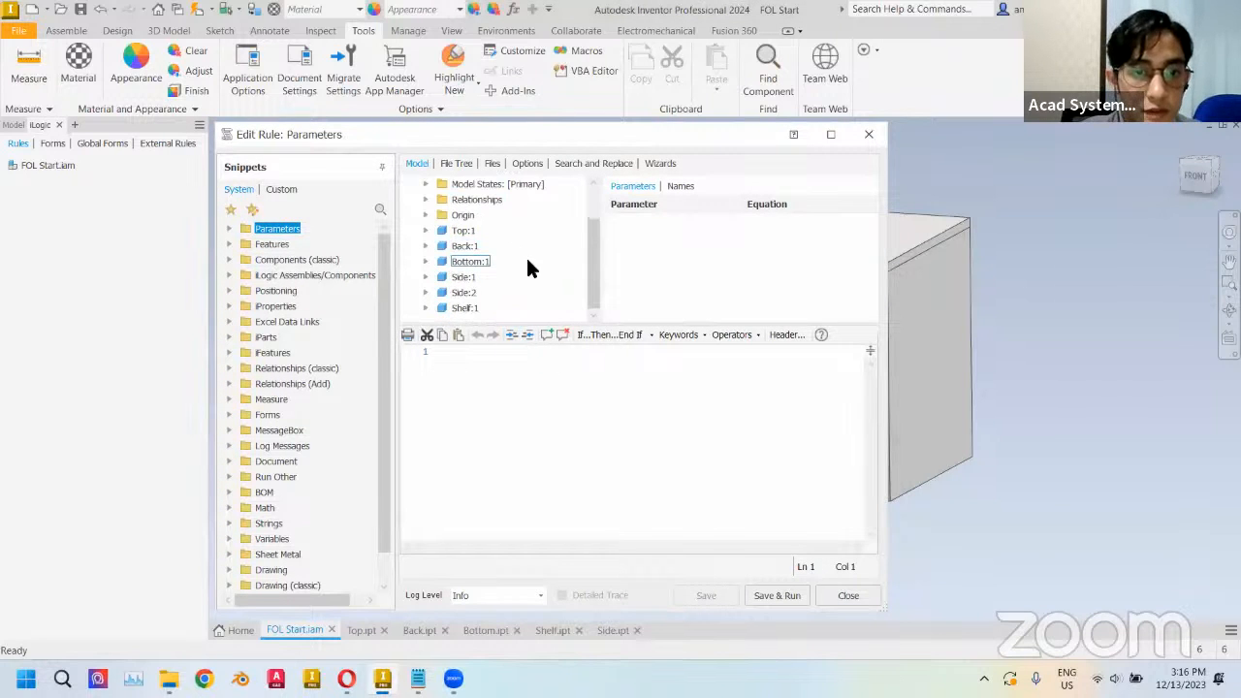
click(424, 231)
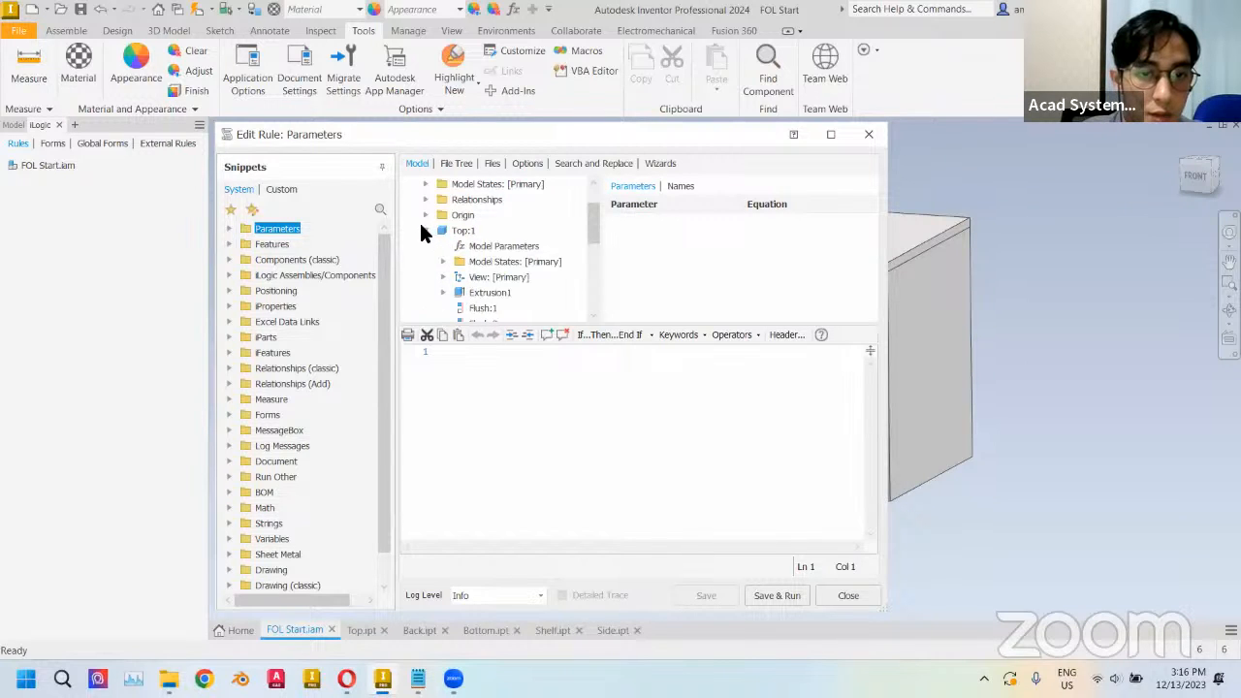
click(495, 243)
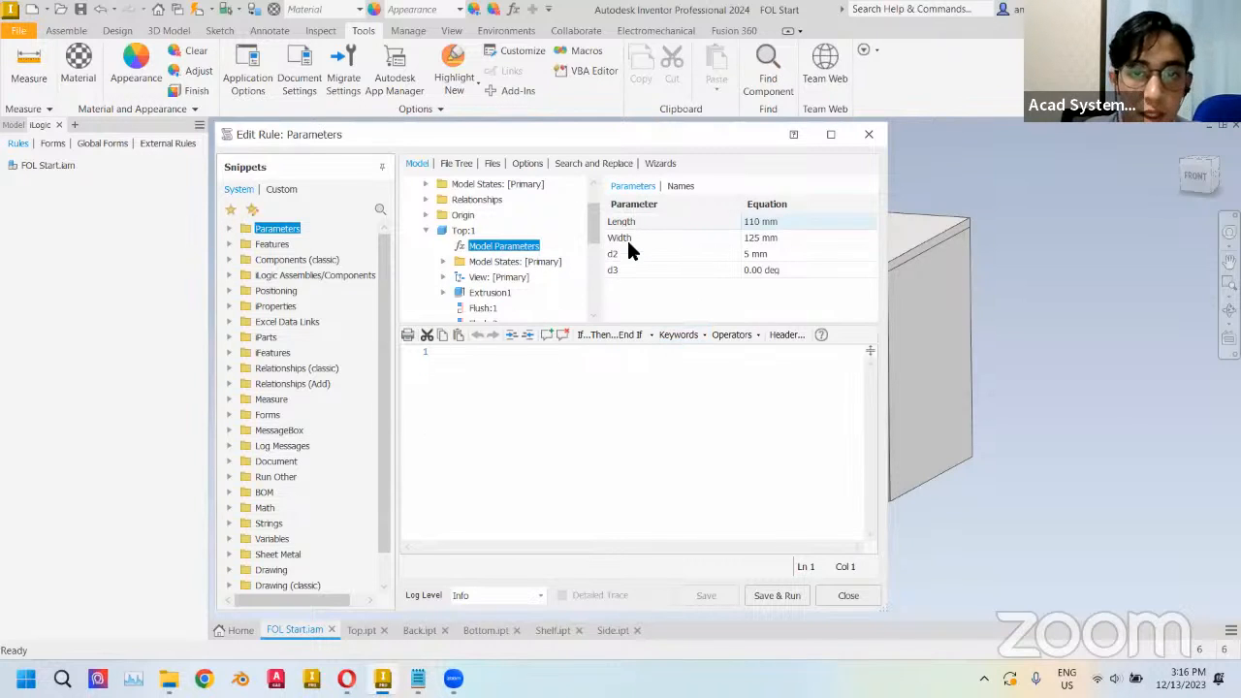
drag(620, 223, 636, 230)
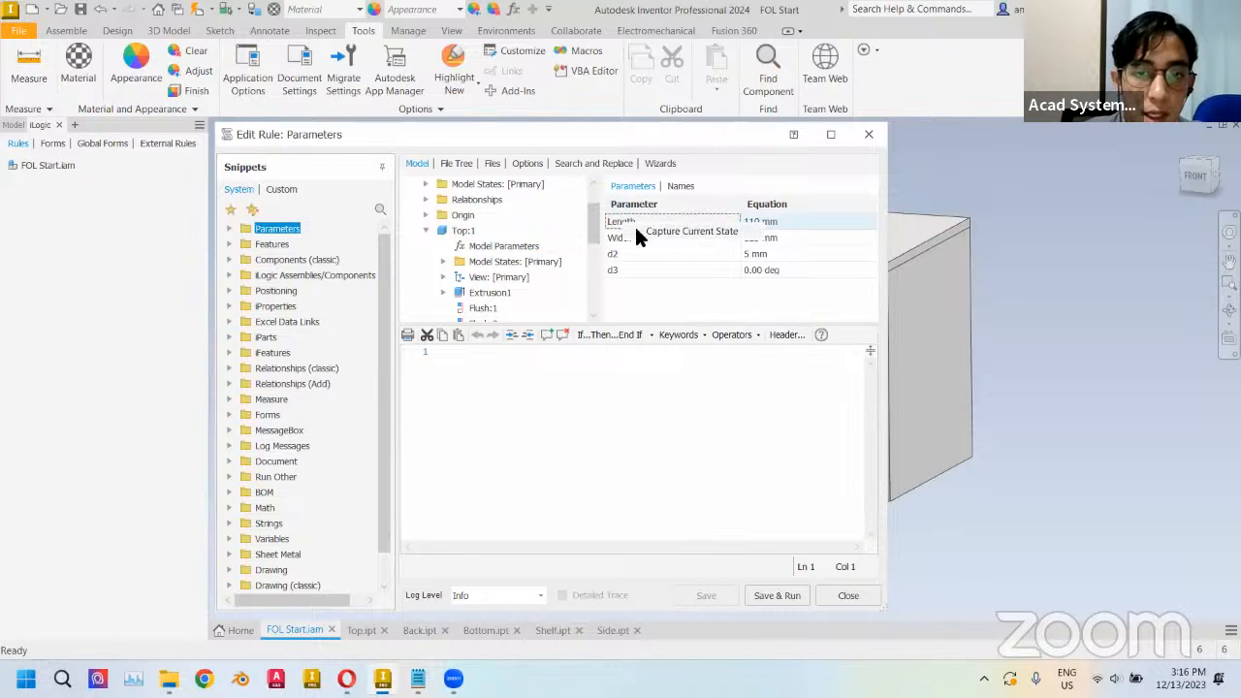
click(691, 232)
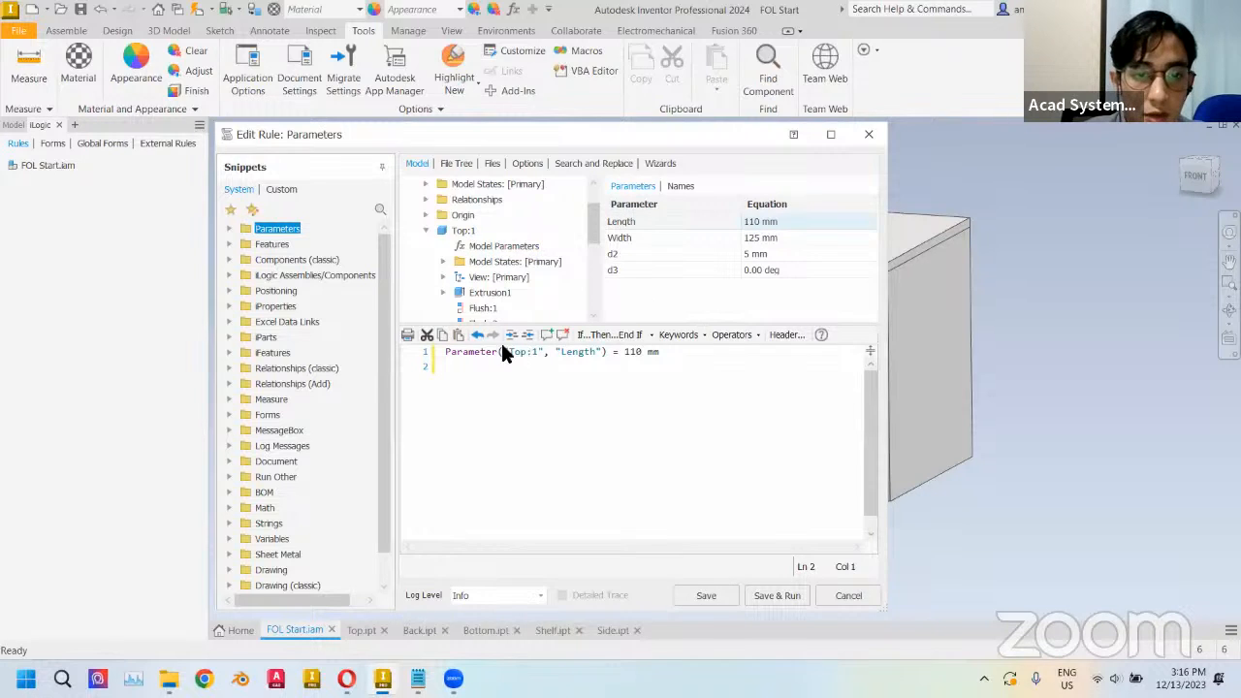
right_click(629, 237)
click(683, 246)
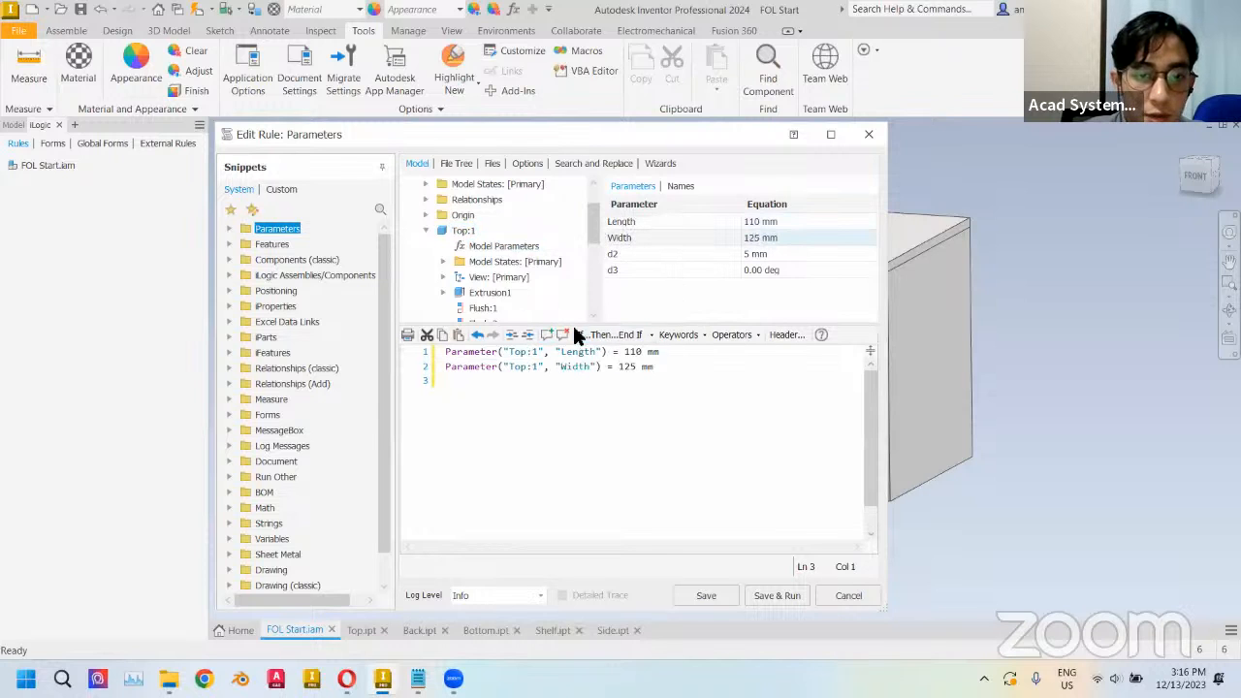
- Capture the current state of the Back:1 component's Length and Height model parameters into the rule
click(427, 231)
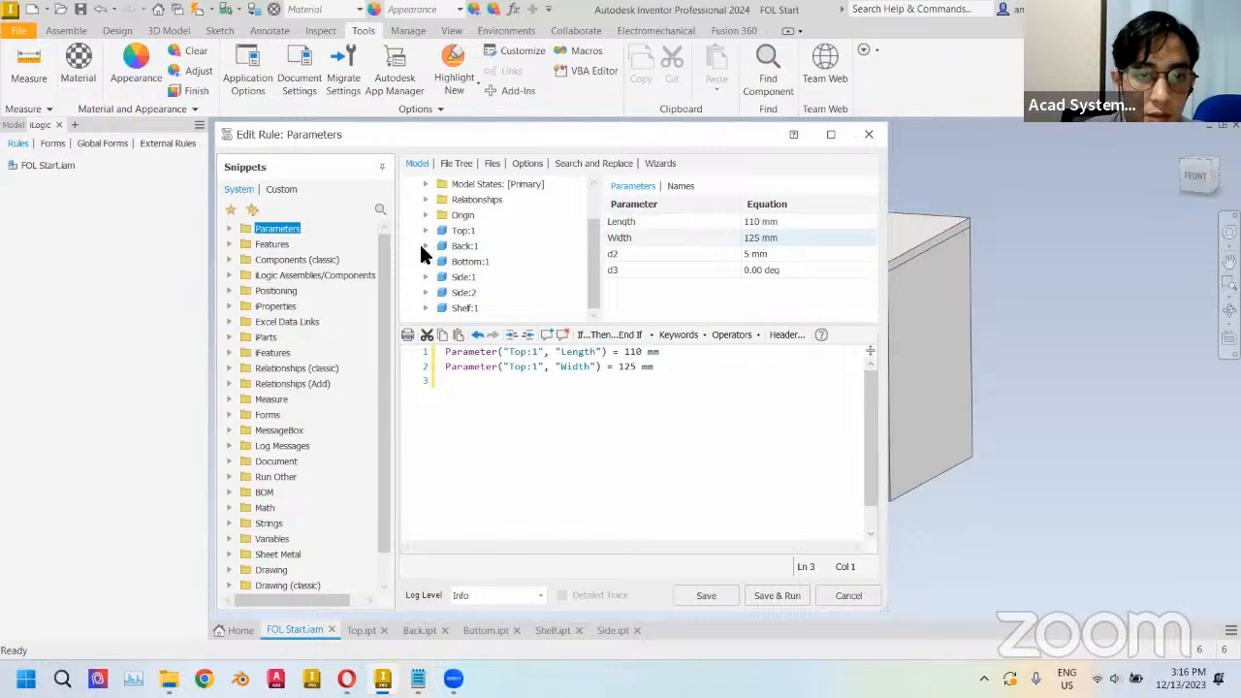
click(426, 246)
click(491, 259)
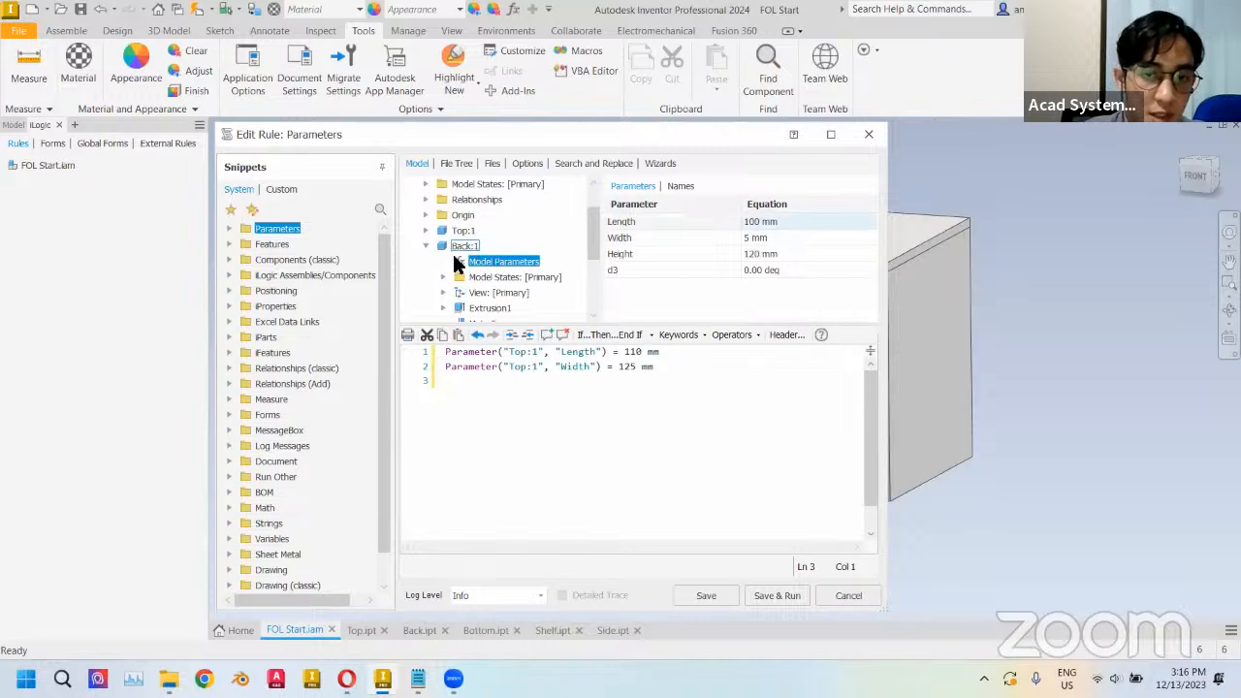
scroll(468, 257, down, 3)
scroll(467, 271, up, 2)
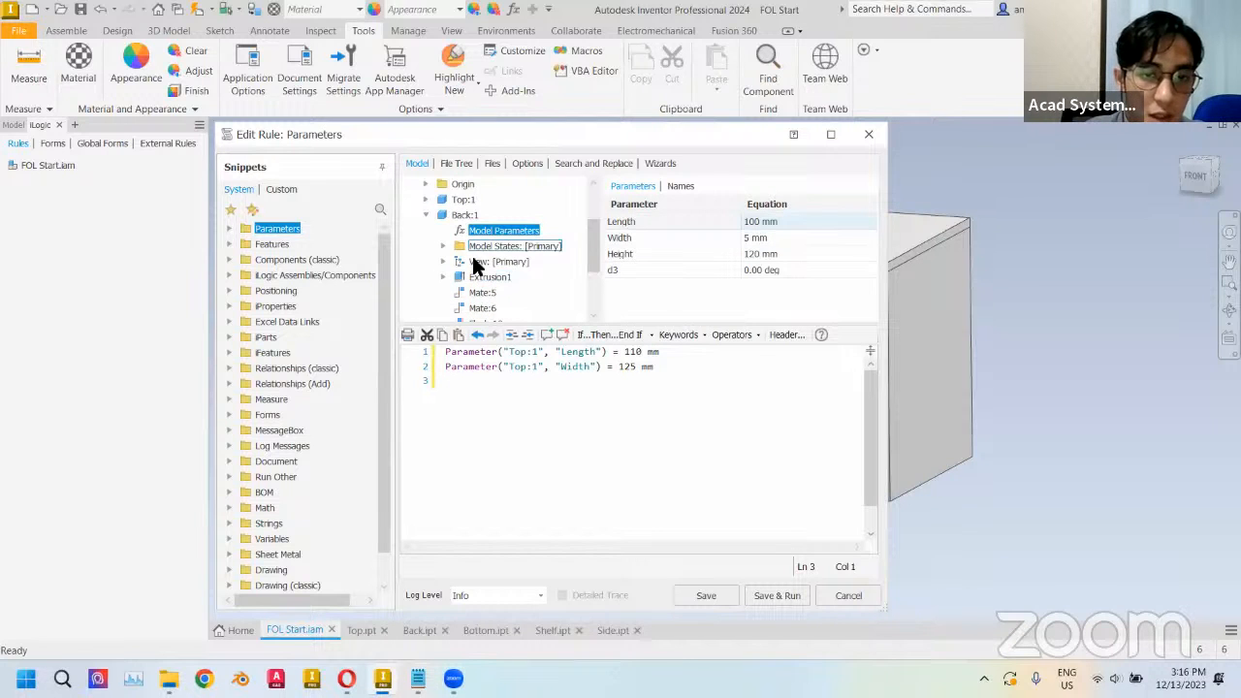
right_click(628, 224)
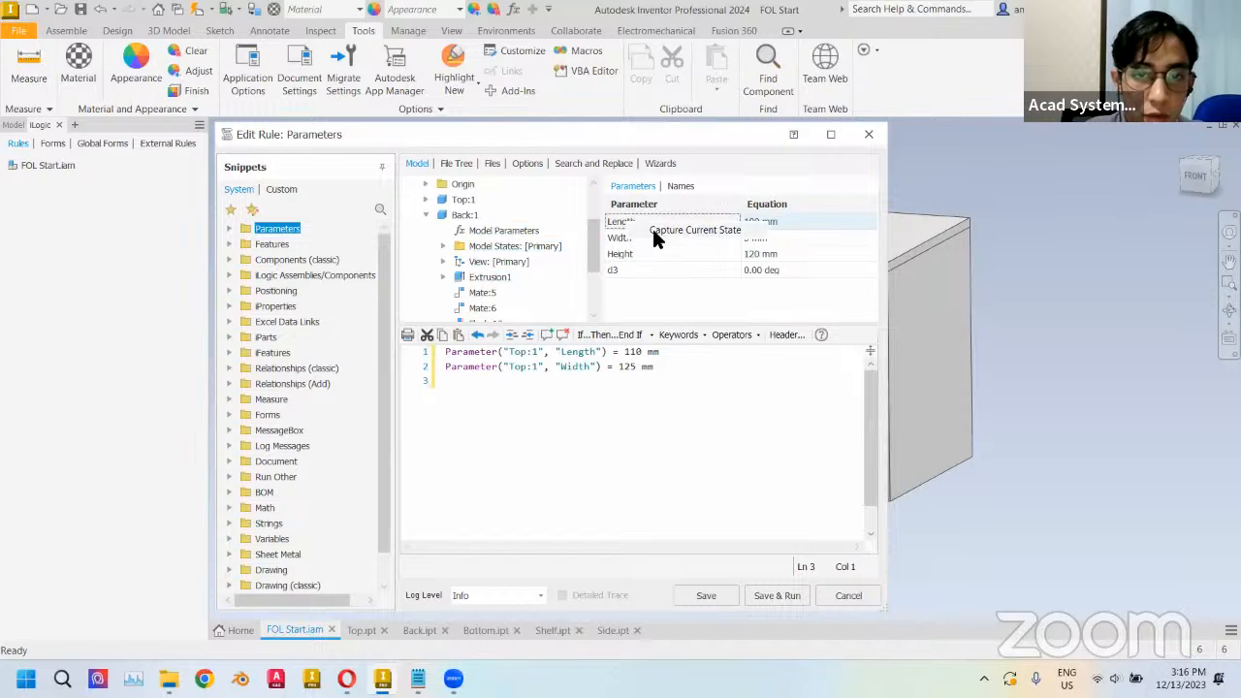
click(652, 226)
right_click(625, 256)
click(678, 263)
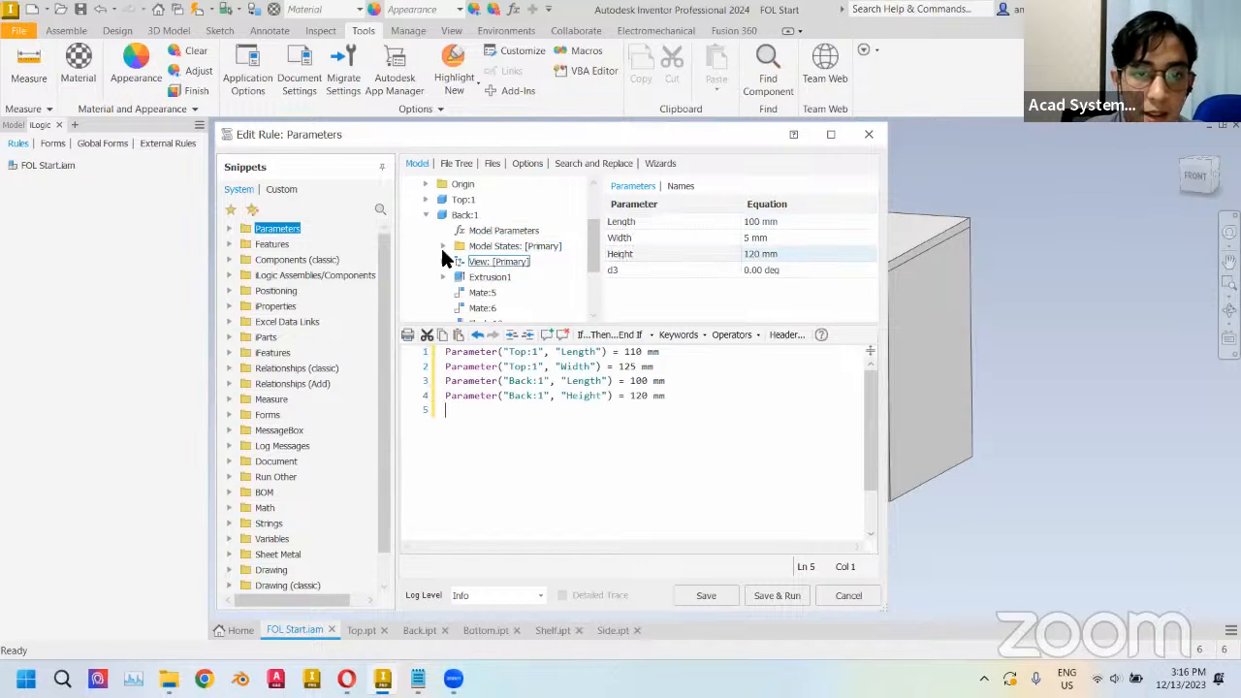
- Capture the current state of the Bottom:1 component's Length and Width model parameters into the rule
click(427, 245)
click(426, 261)
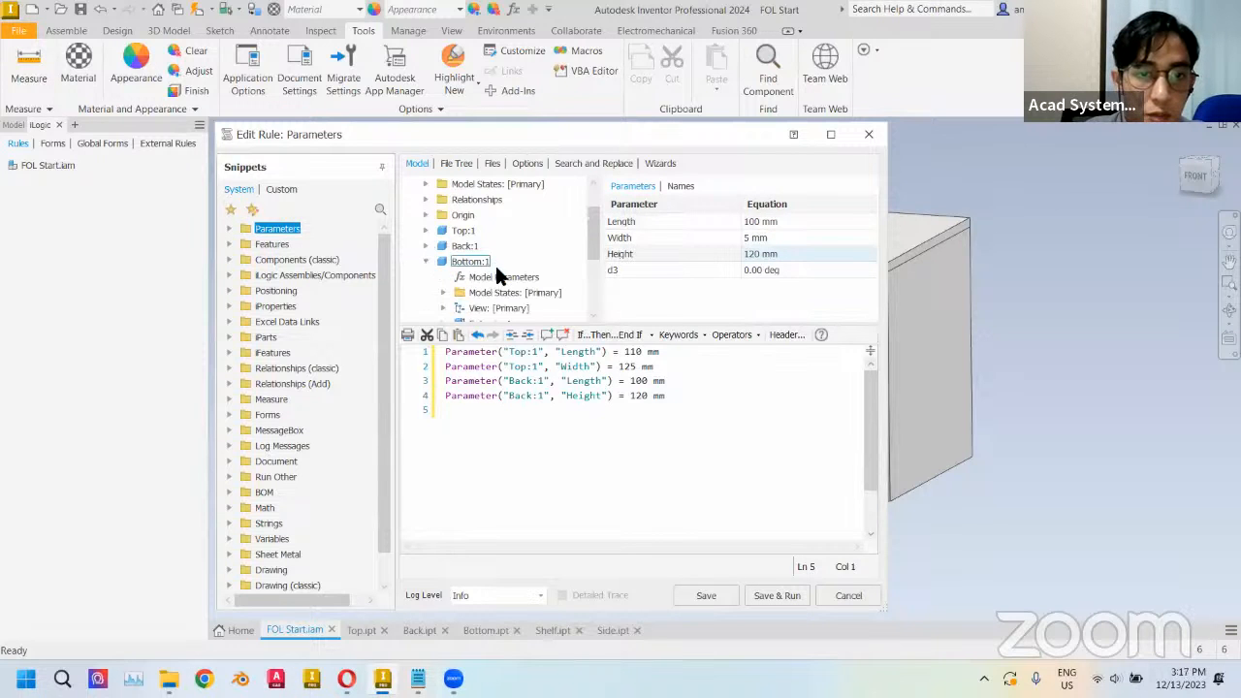
click(501, 276)
right_click(625, 224)
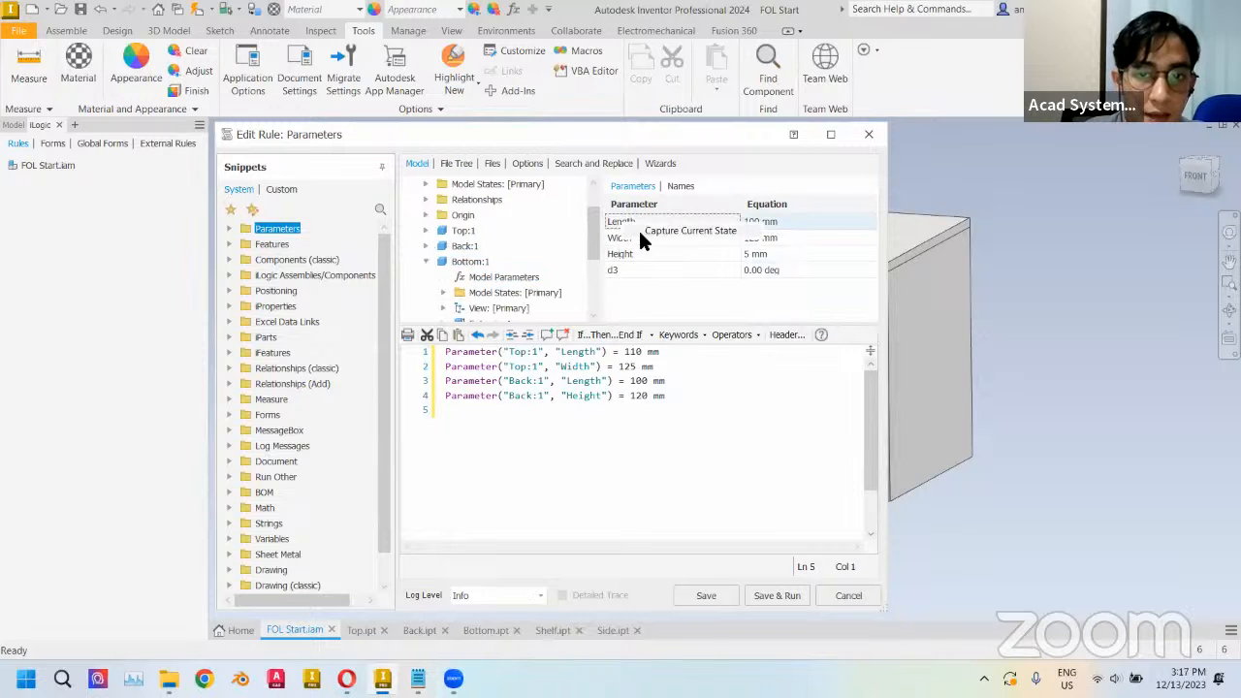
click(636, 231)
right_click(632, 237)
click(653, 245)
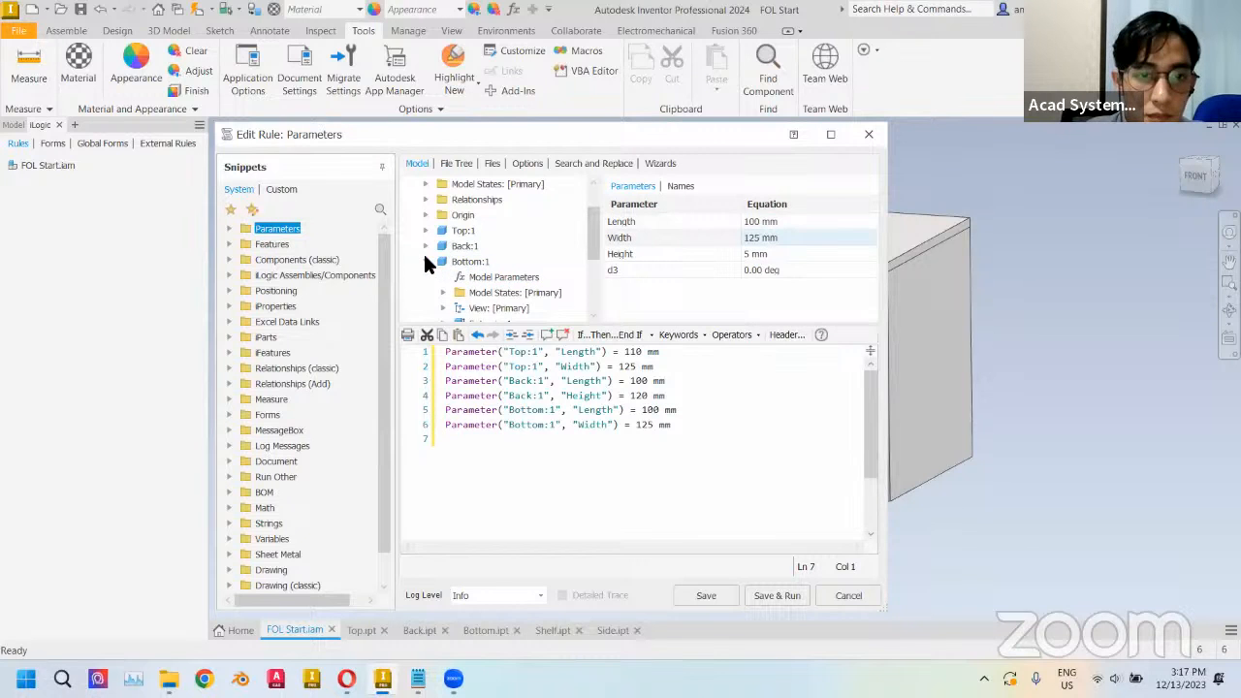
- Capture the current state of the Side:1 component's Width and Height model parameters into the rule
click(426, 261)
click(424, 276)
click(493, 245)
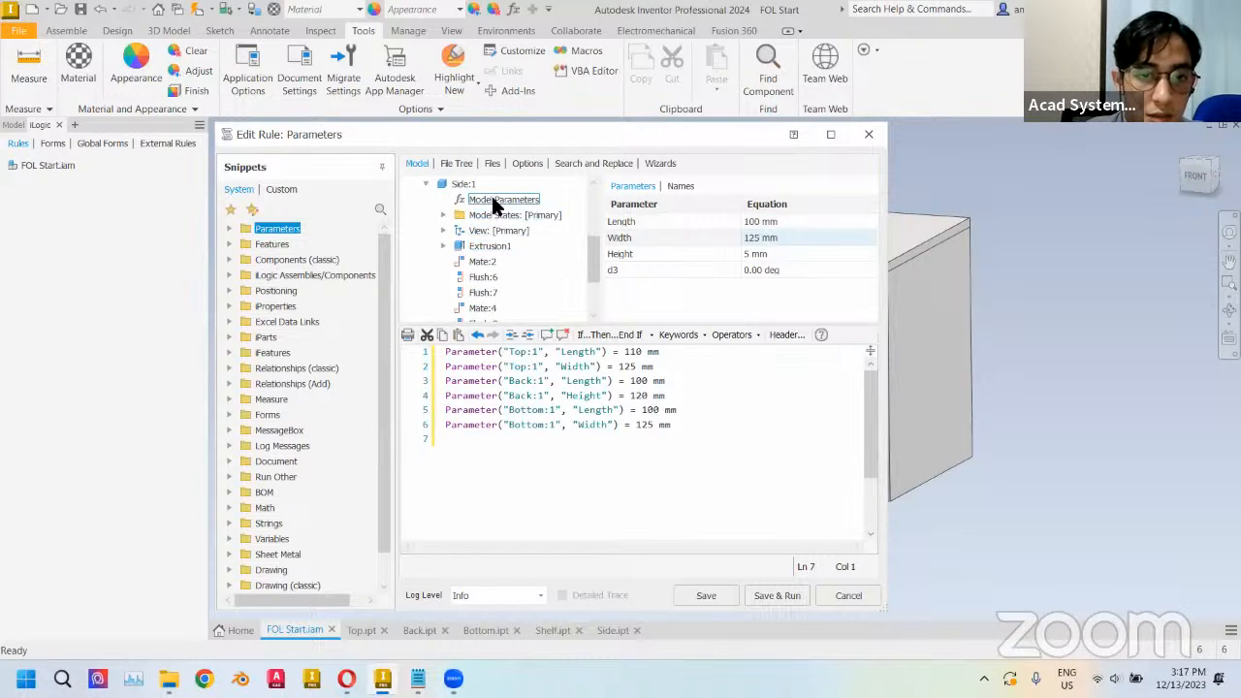
right_click(623, 238)
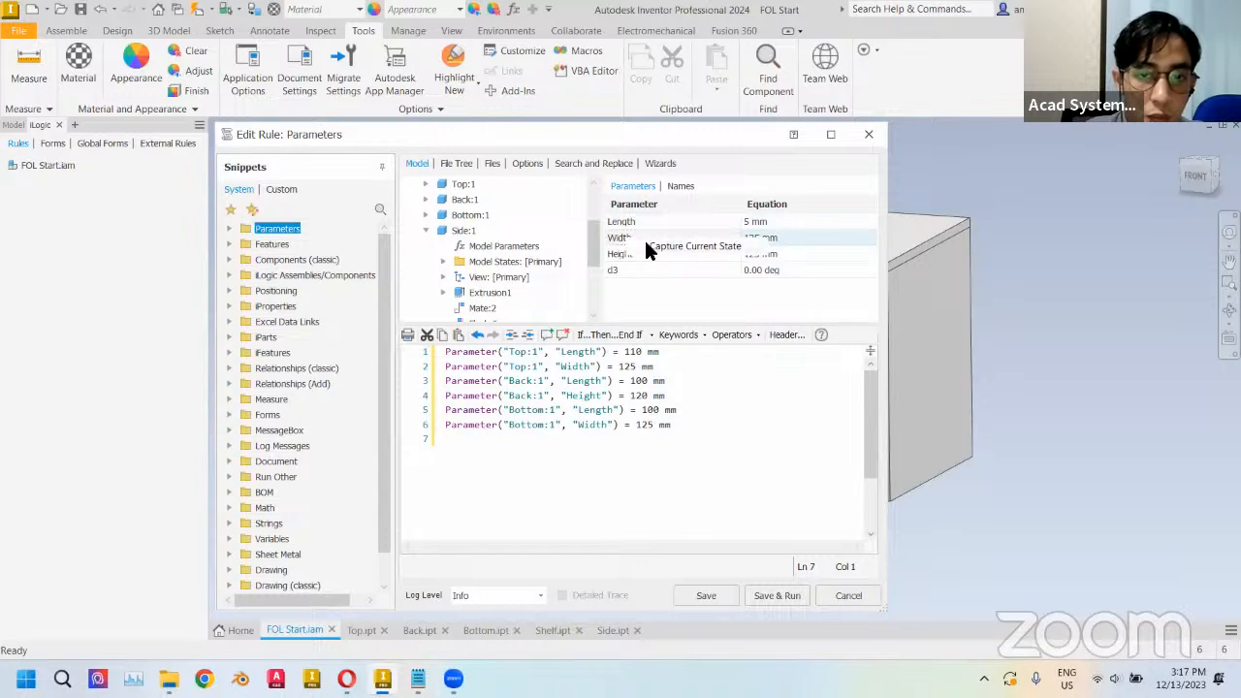
click(649, 246)
right_click(626, 251)
click(663, 261)
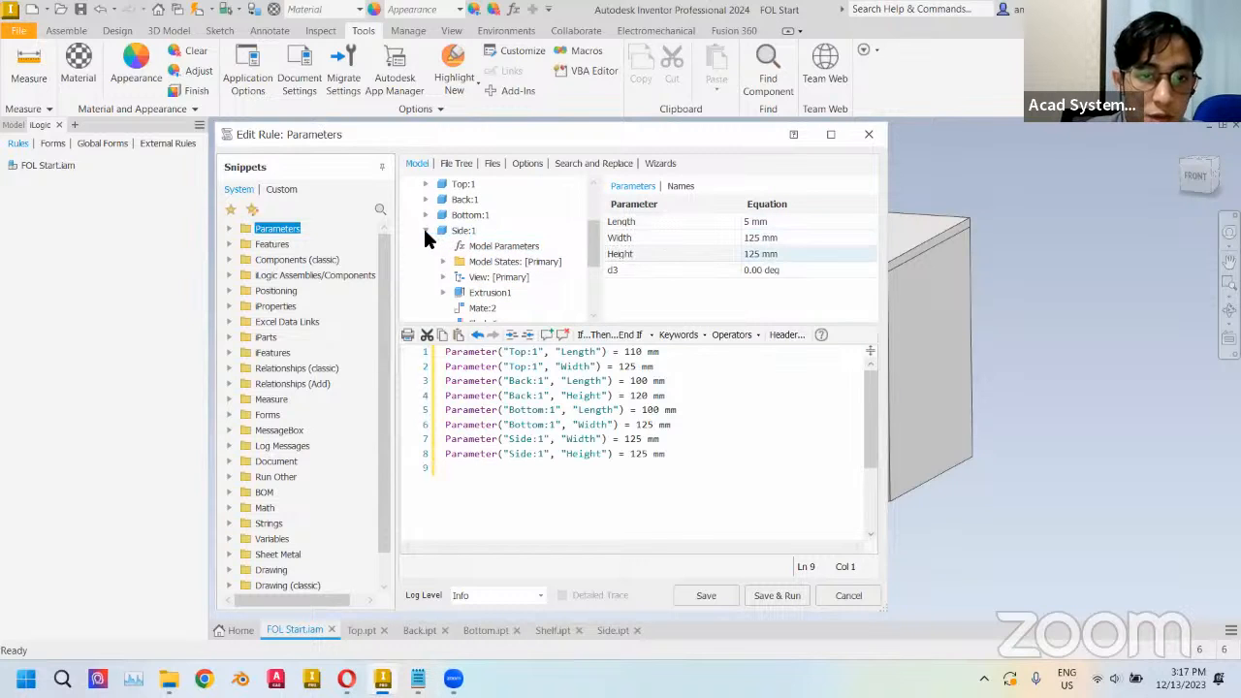
click(425, 231)
- Capture the current state of the Shelf:1 component's Length and Width model parameters into the rule and remove the trailing blank line
click(470, 293)
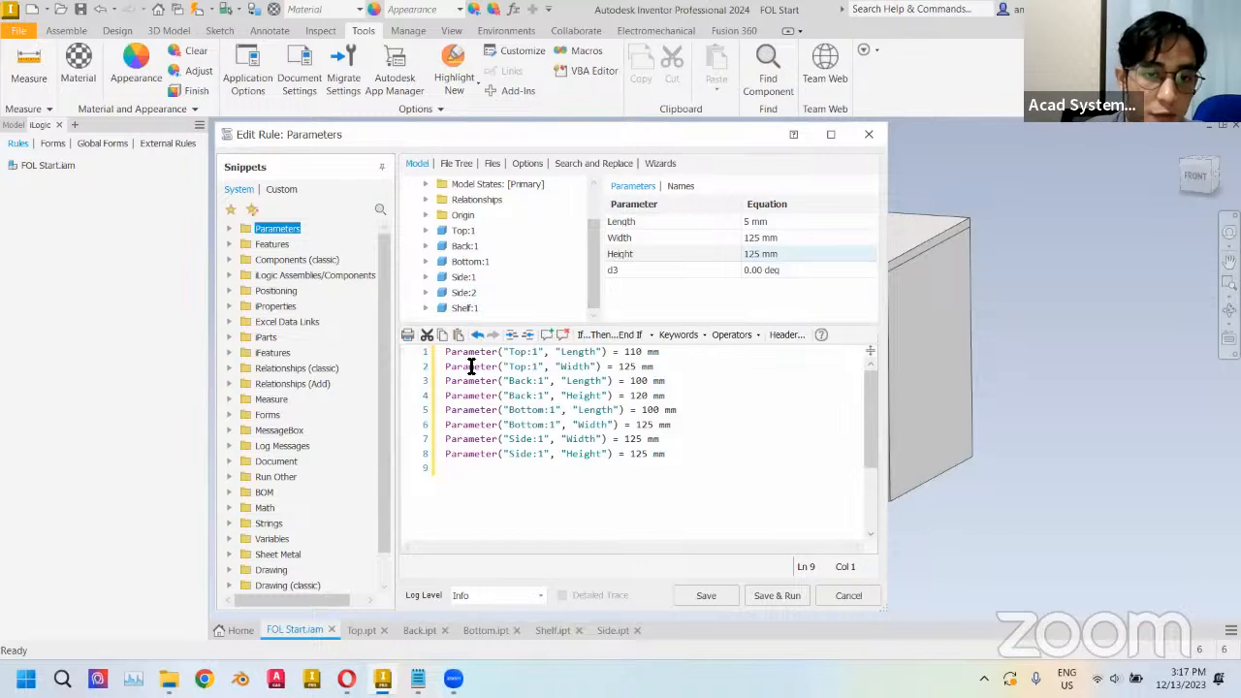
click(474, 276)
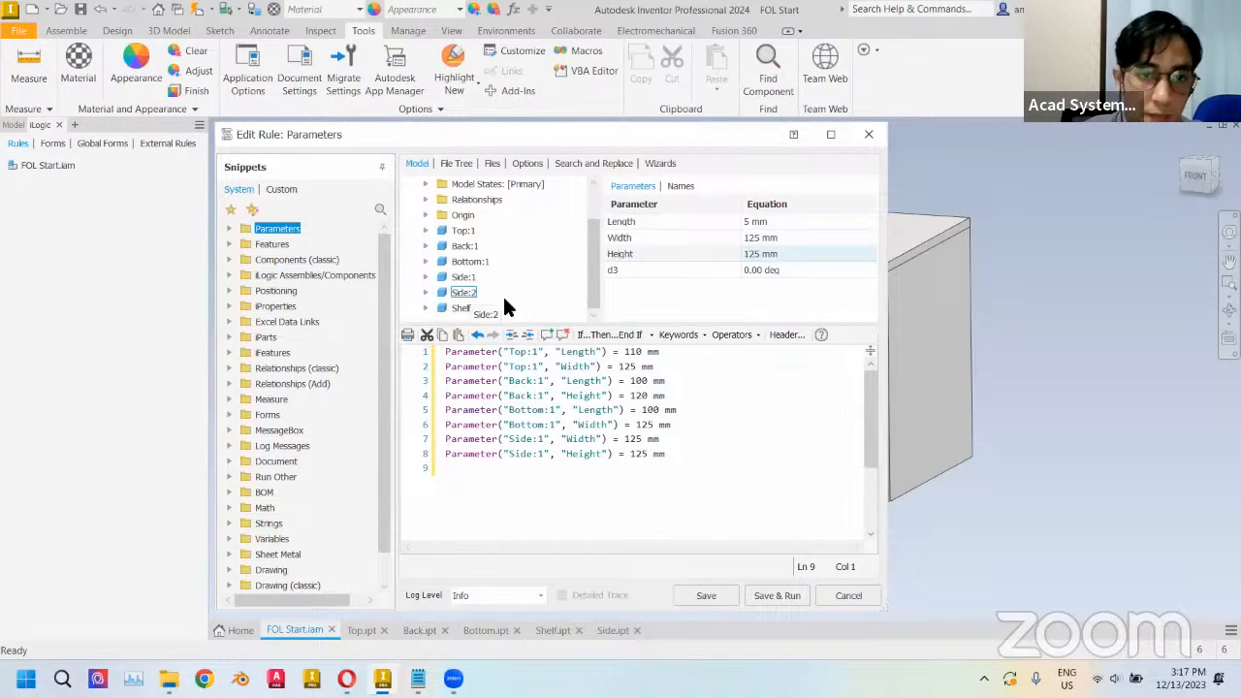
double_click(457, 308)
click(488, 231)
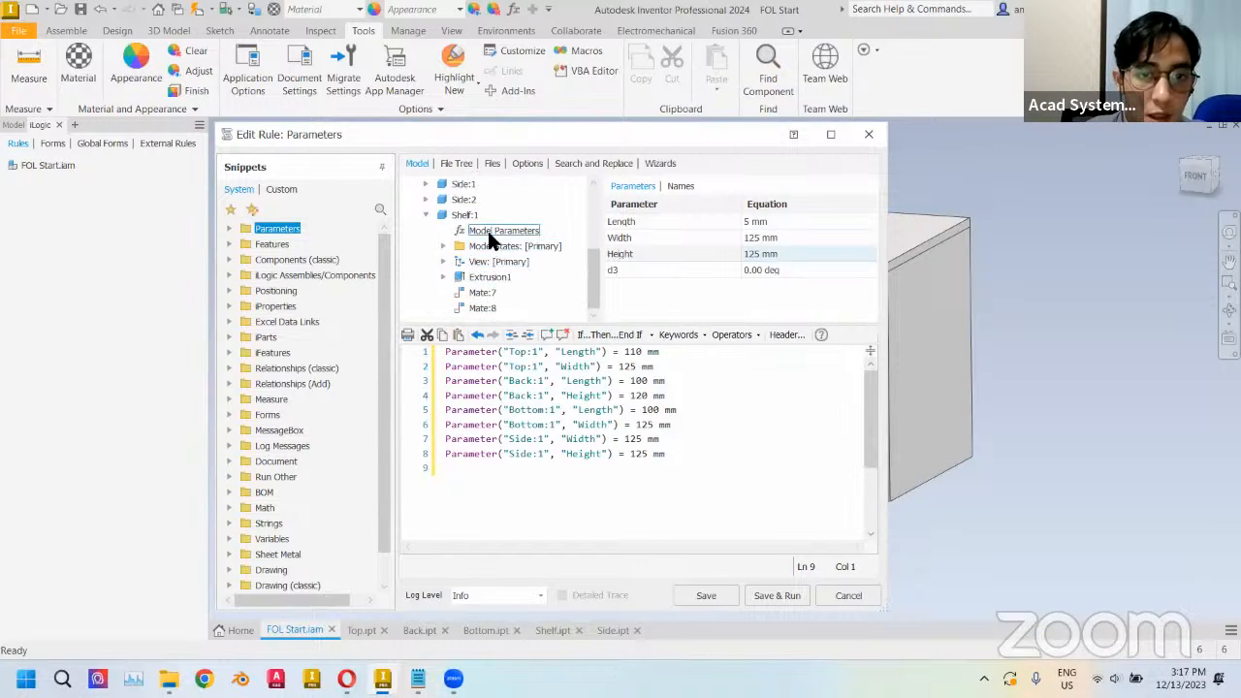
right_click(626, 222)
click(636, 232)
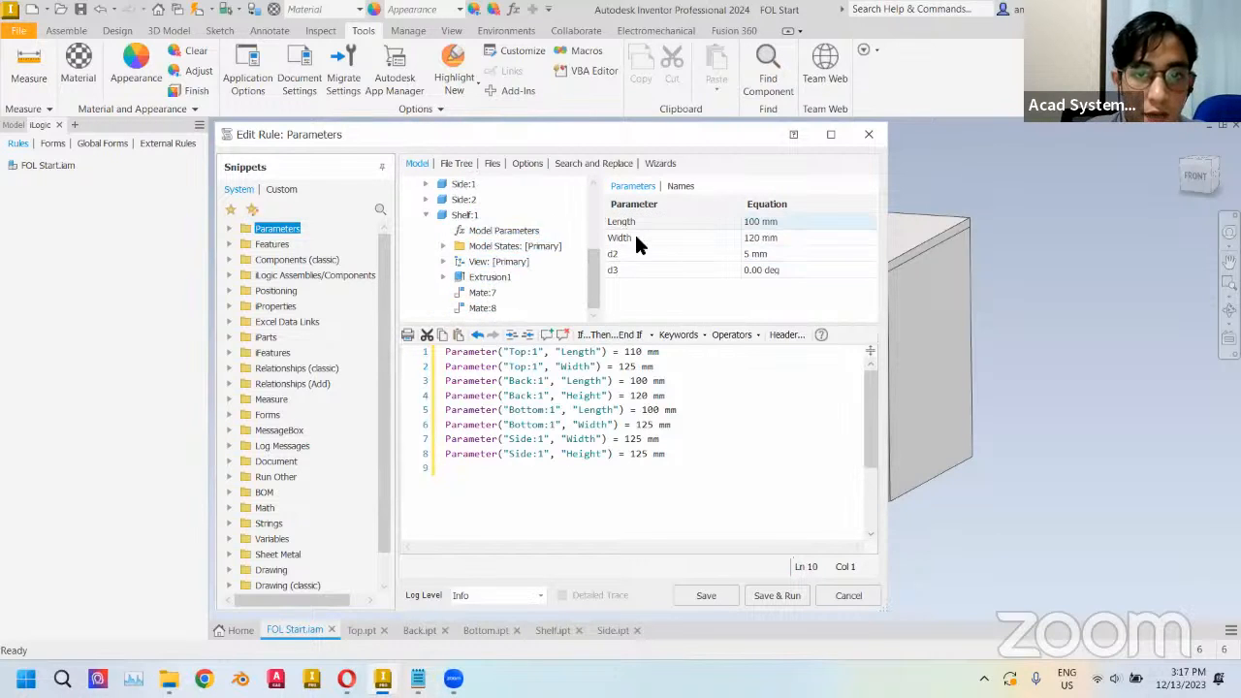
right_click(655, 237)
click(669, 245)
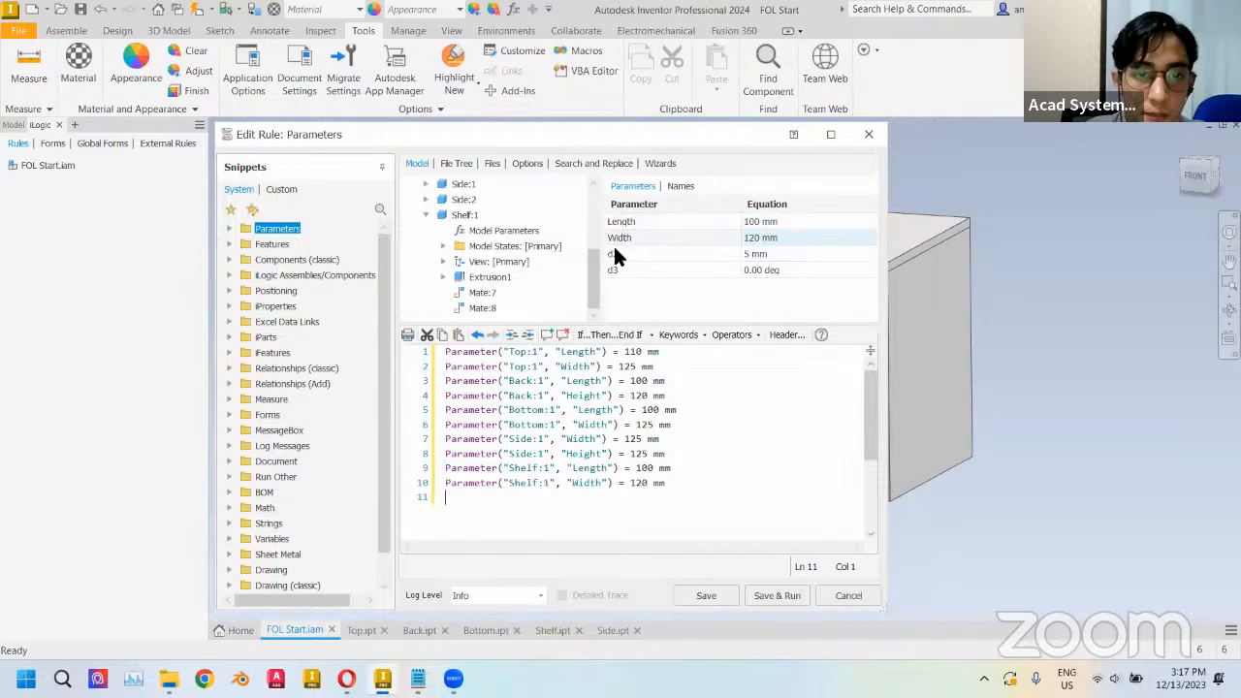
click(427, 214)
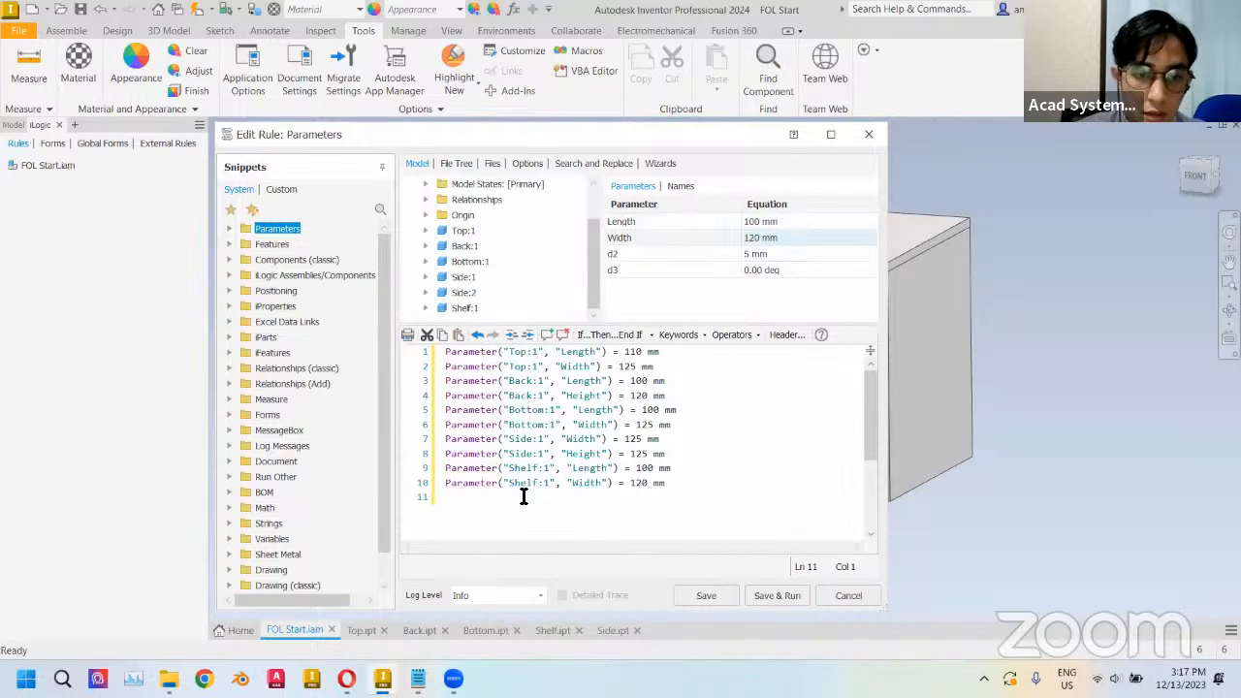
key(BackSpace)
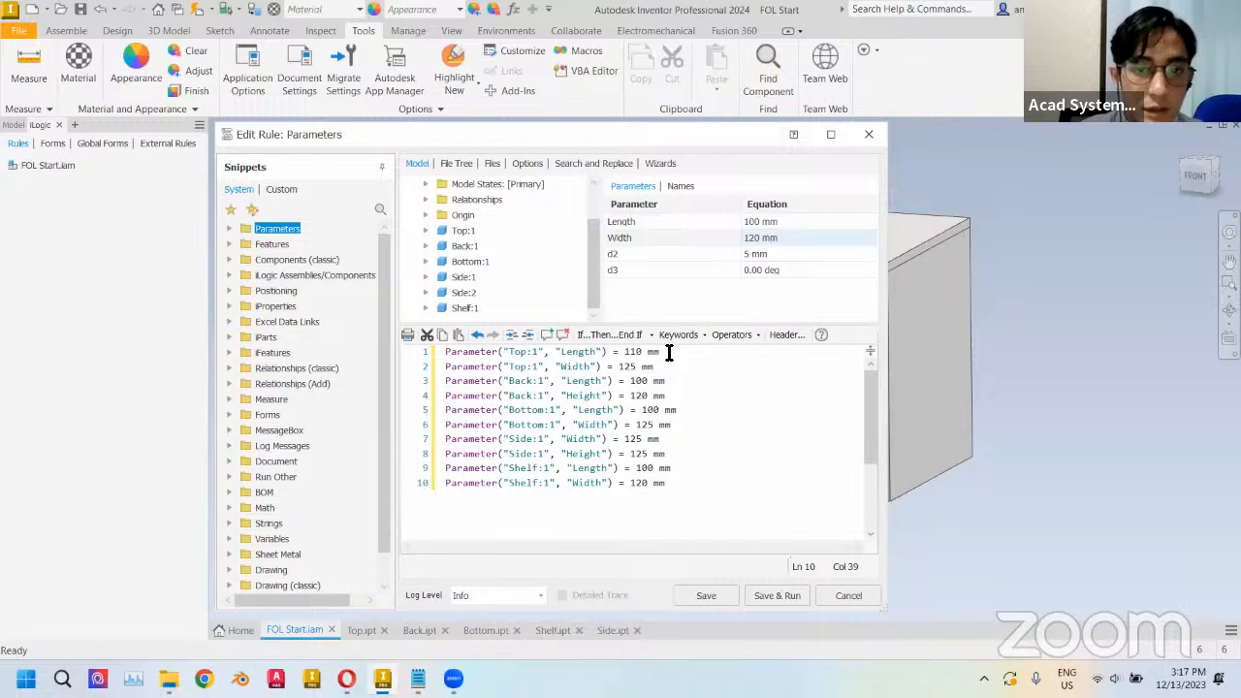
- Replace the fixed values in the two Top:1 lines with the assembly user parameters Length and Width
drag(671, 352, 624, 354)
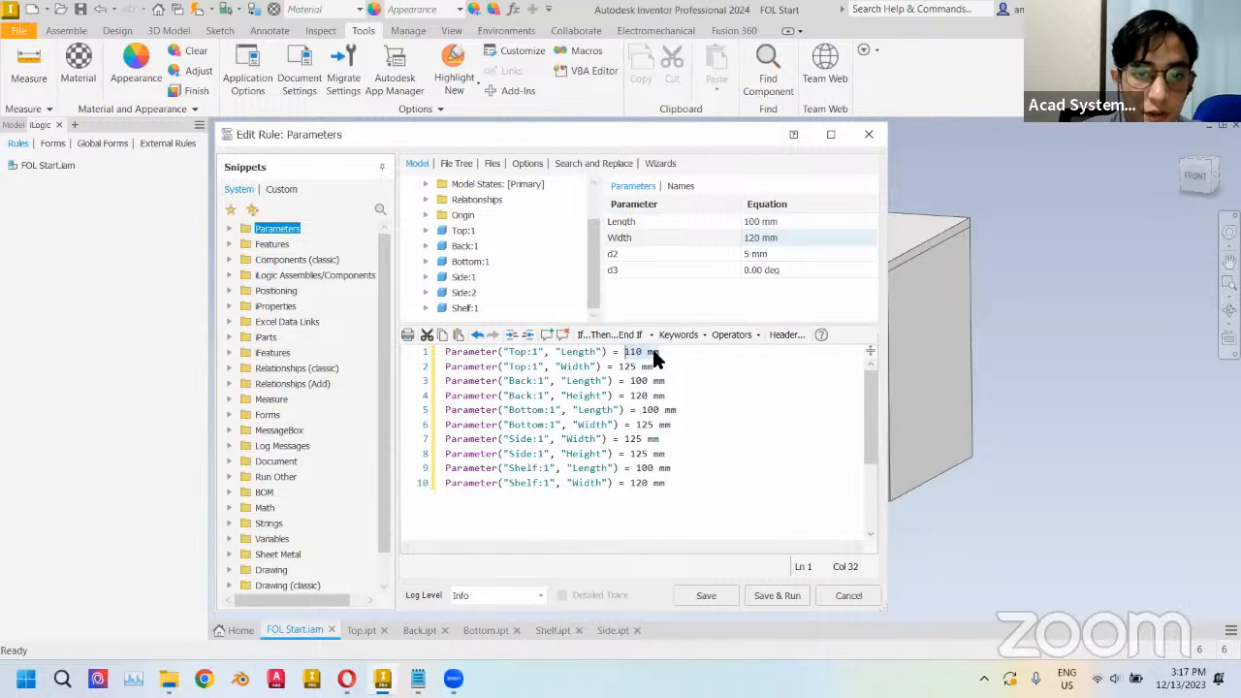
scroll(511, 228, up, 1)
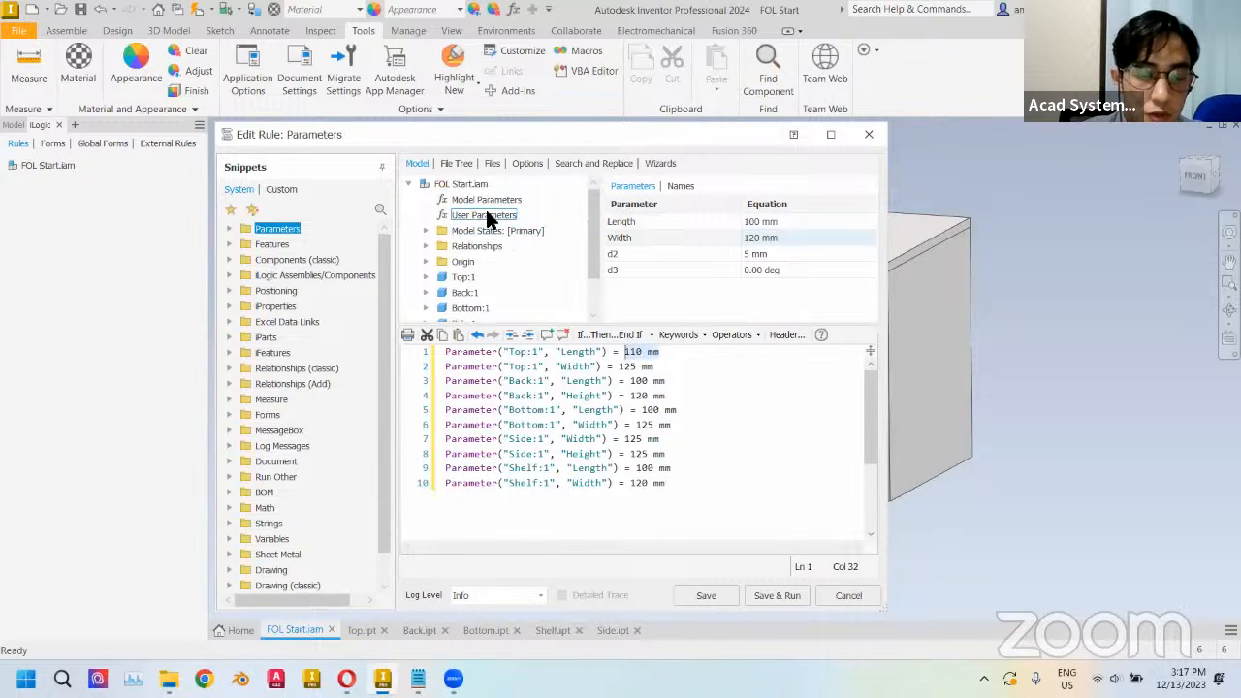
click(489, 214)
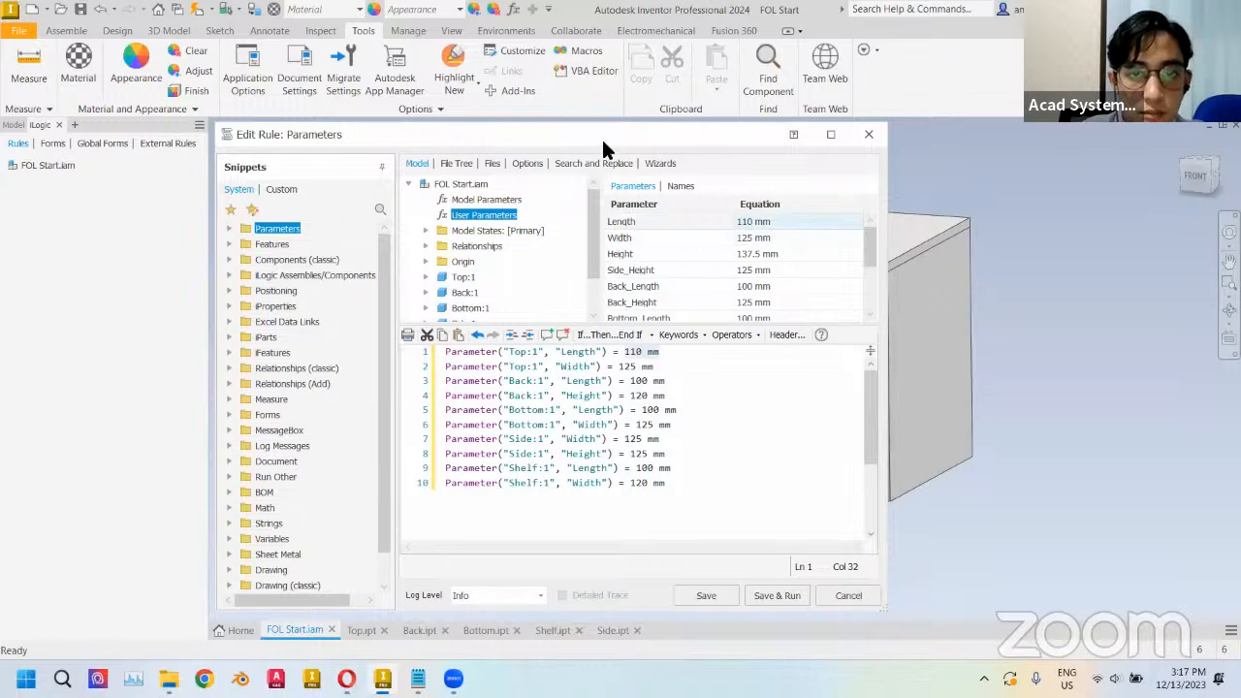
drag(595, 135, 392, 134)
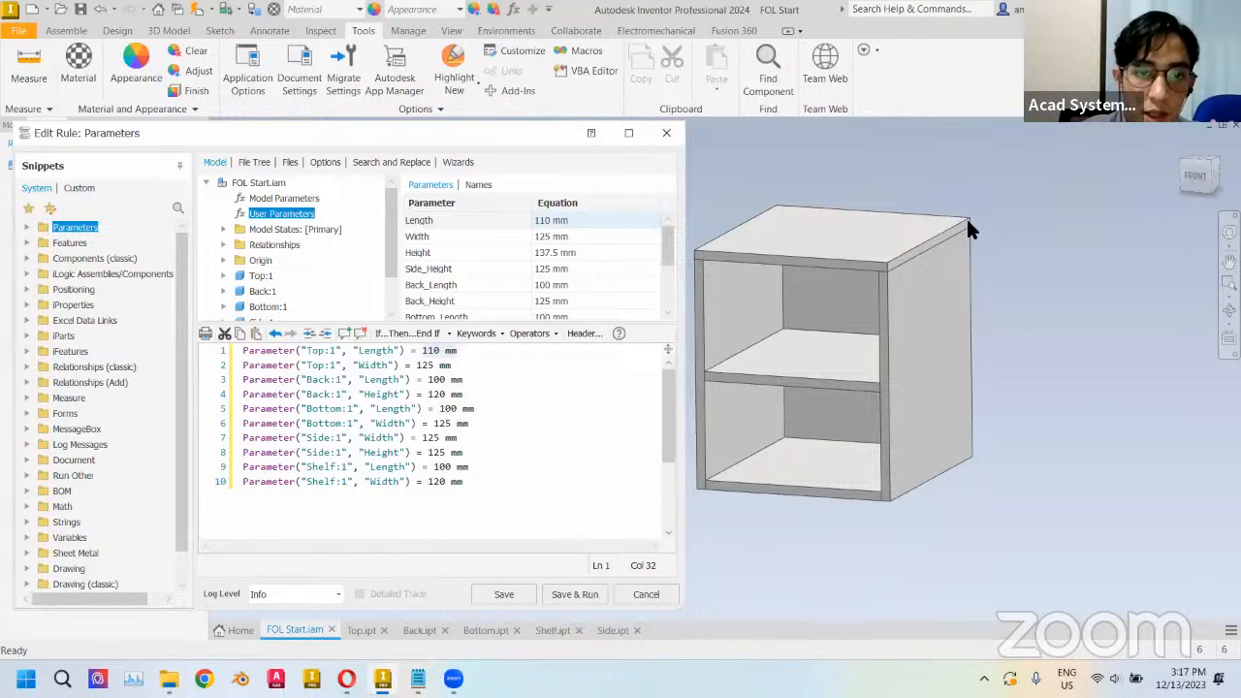
mouse_move(552, 225)
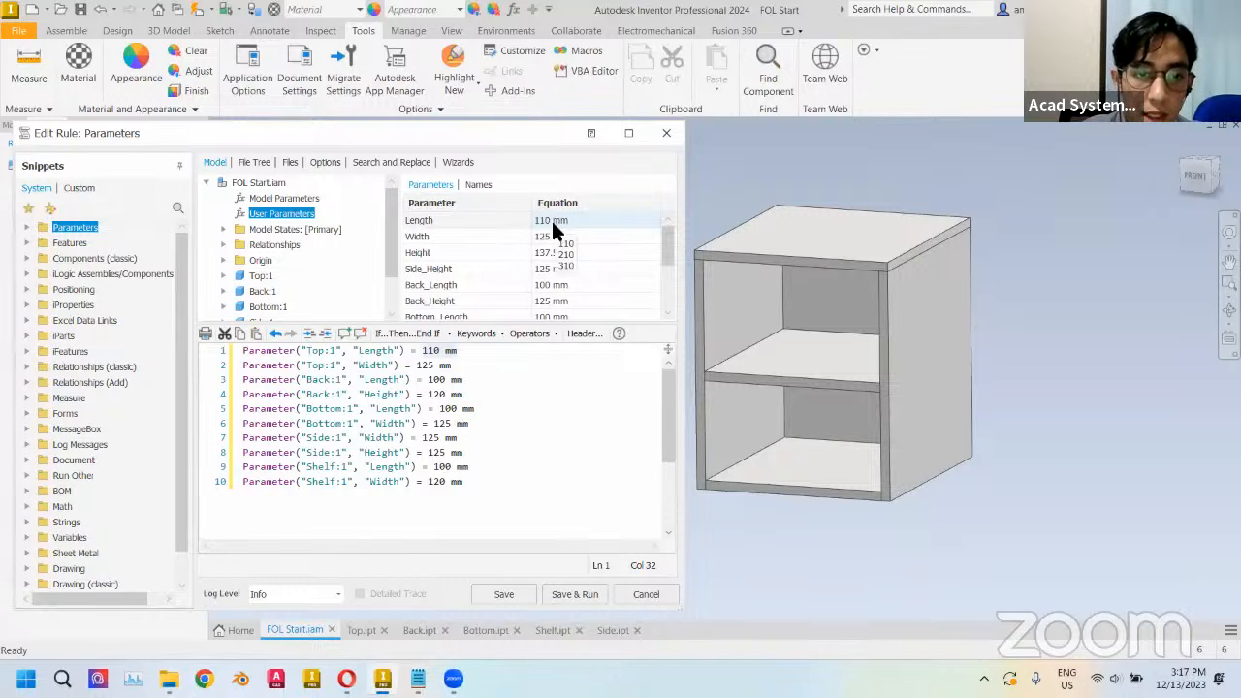
drag(458, 351, 427, 351)
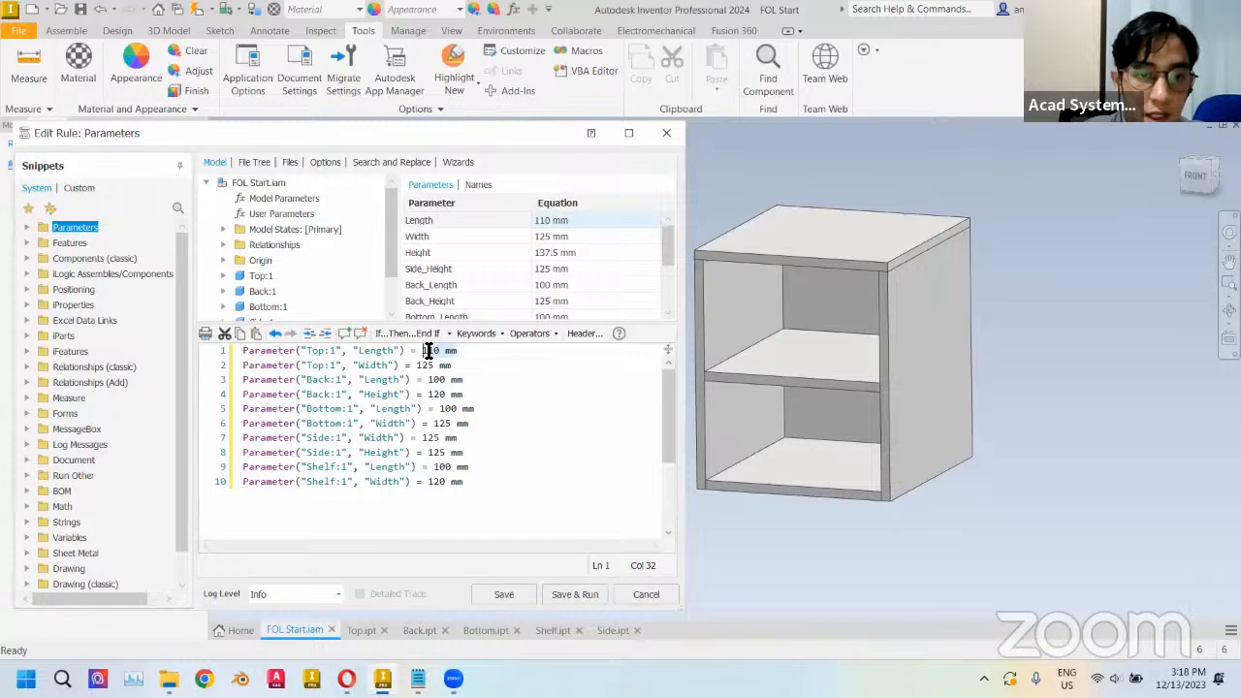
double_click(419, 221)
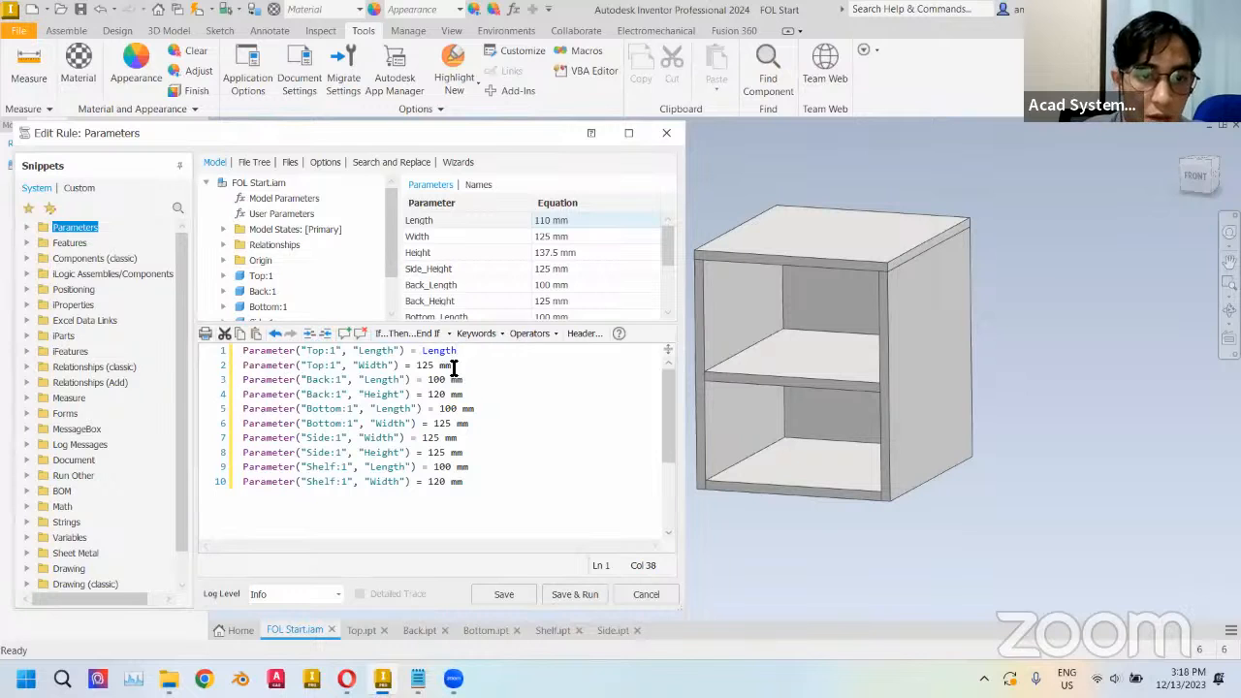
drag(453, 366, 420, 366)
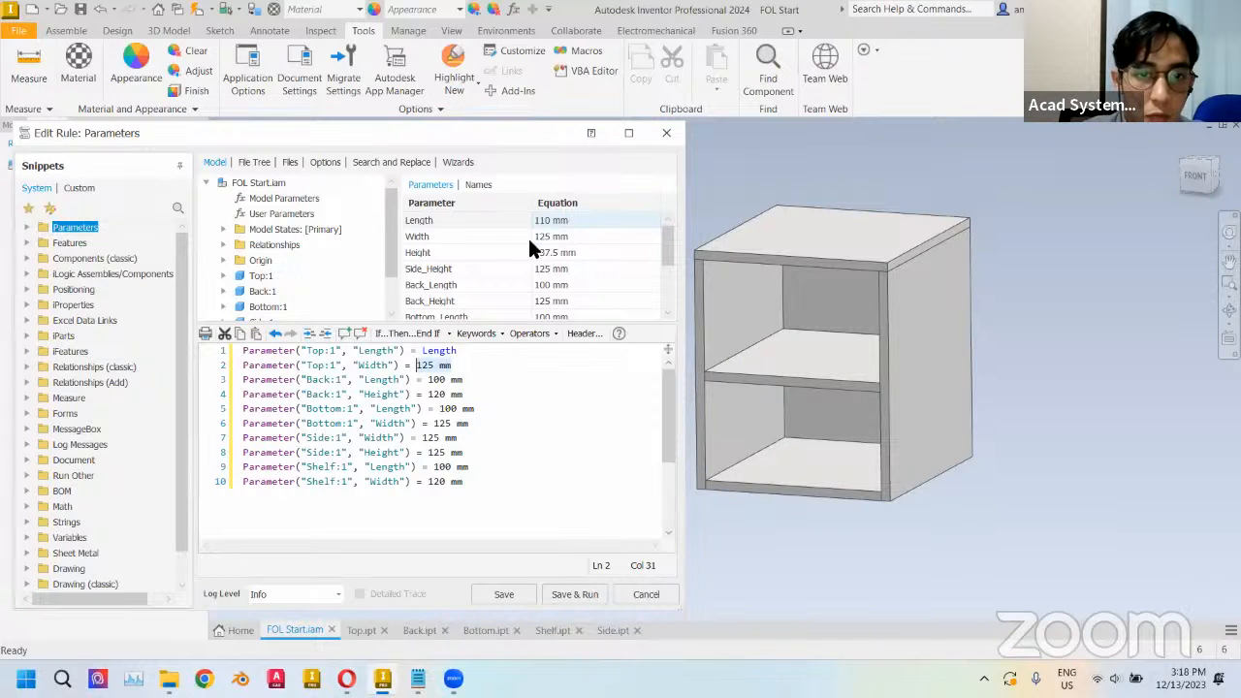
double_click(428, 236)
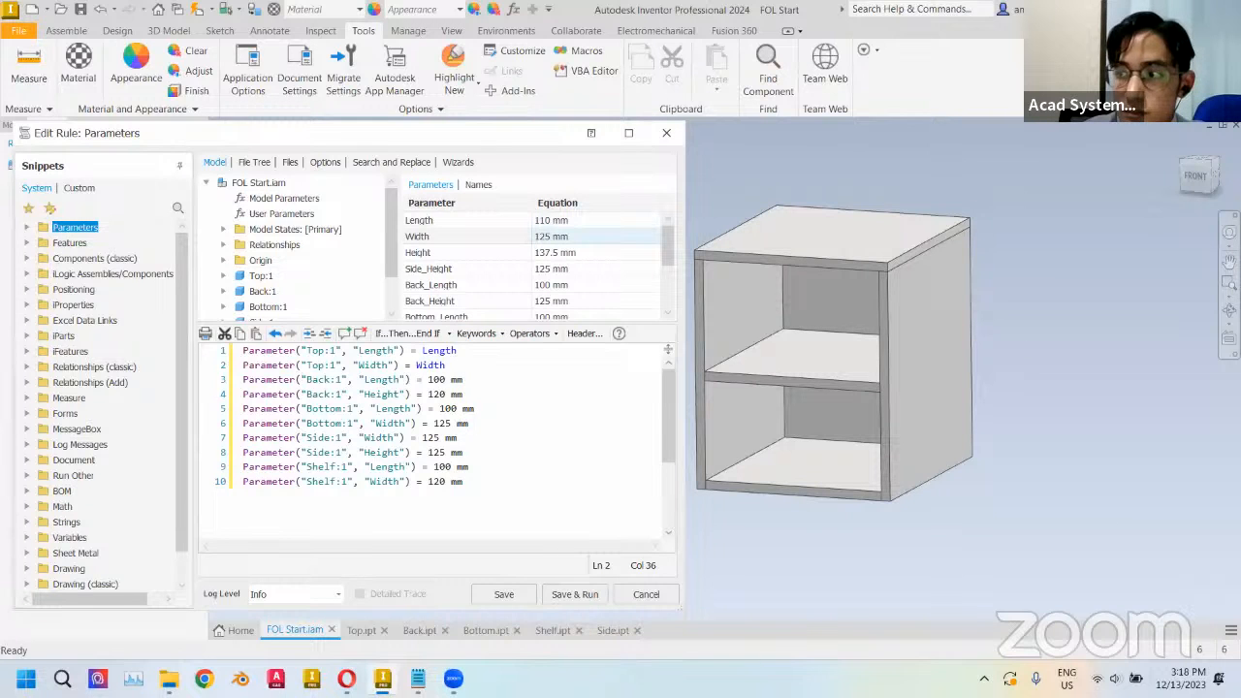
- Replace the fixed Length and Height values of Back:1 with the user parameters Back_Length and Back_Height
drag(464, 379, 427, 379)
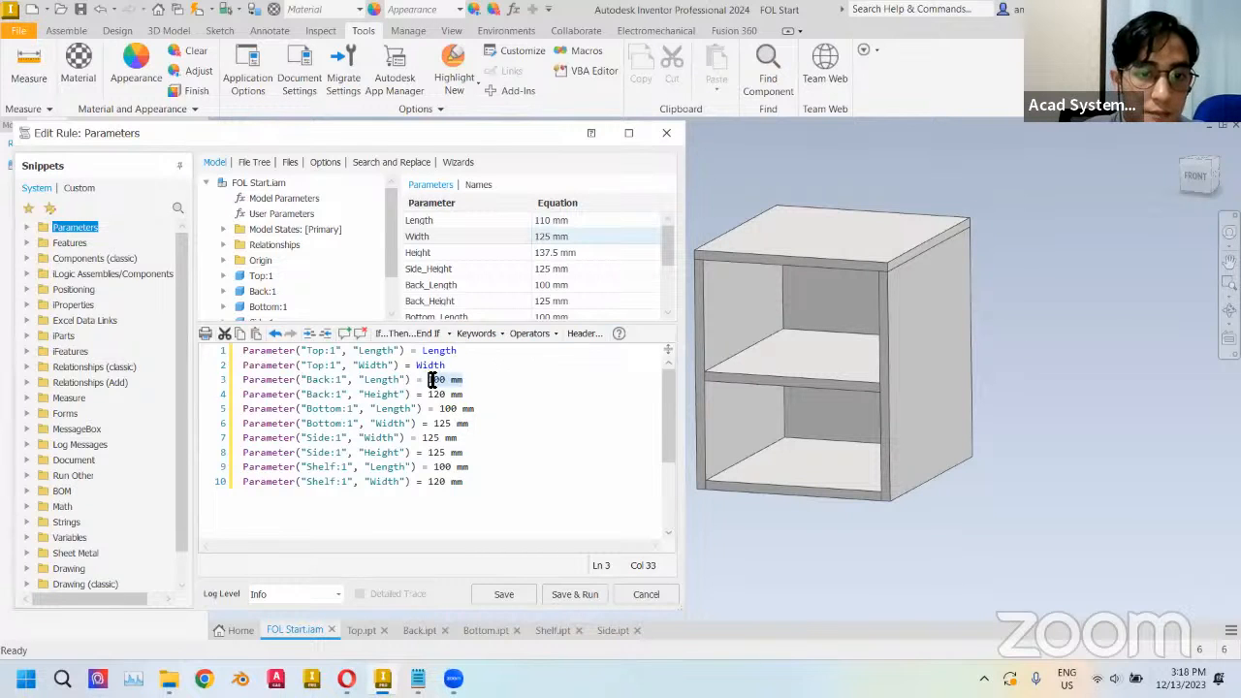
double_click(432, 282)
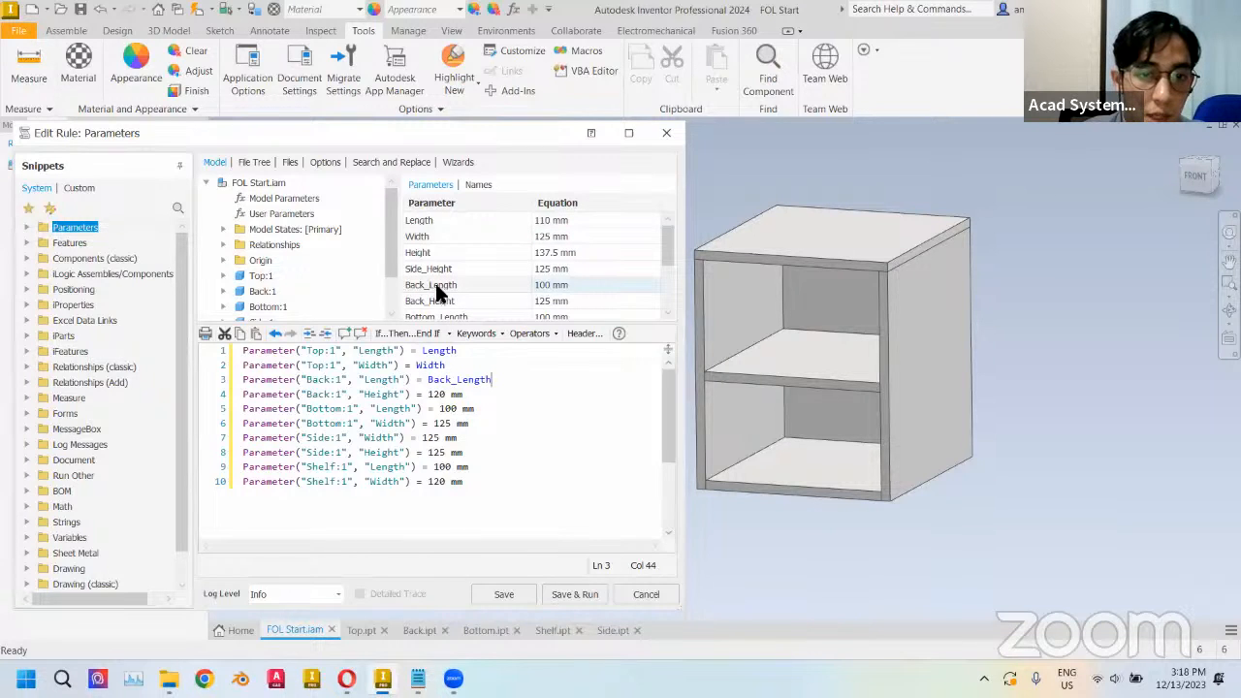
drag(464, 395, 439, 408)
double_click(432, 299)
- Replace the fixed Length and Width values of Bottom:1 with the user parameters Bottom_Length and Width
scroll(463, 260, down, 1)
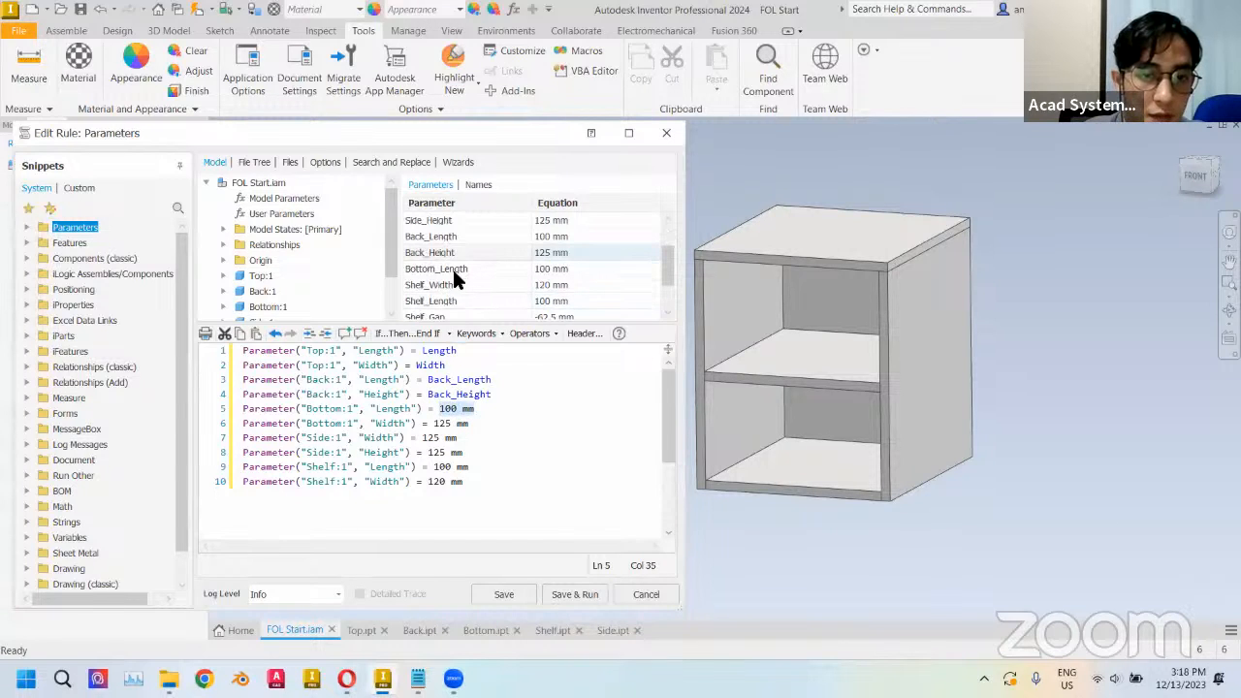
double_click(438, 268)
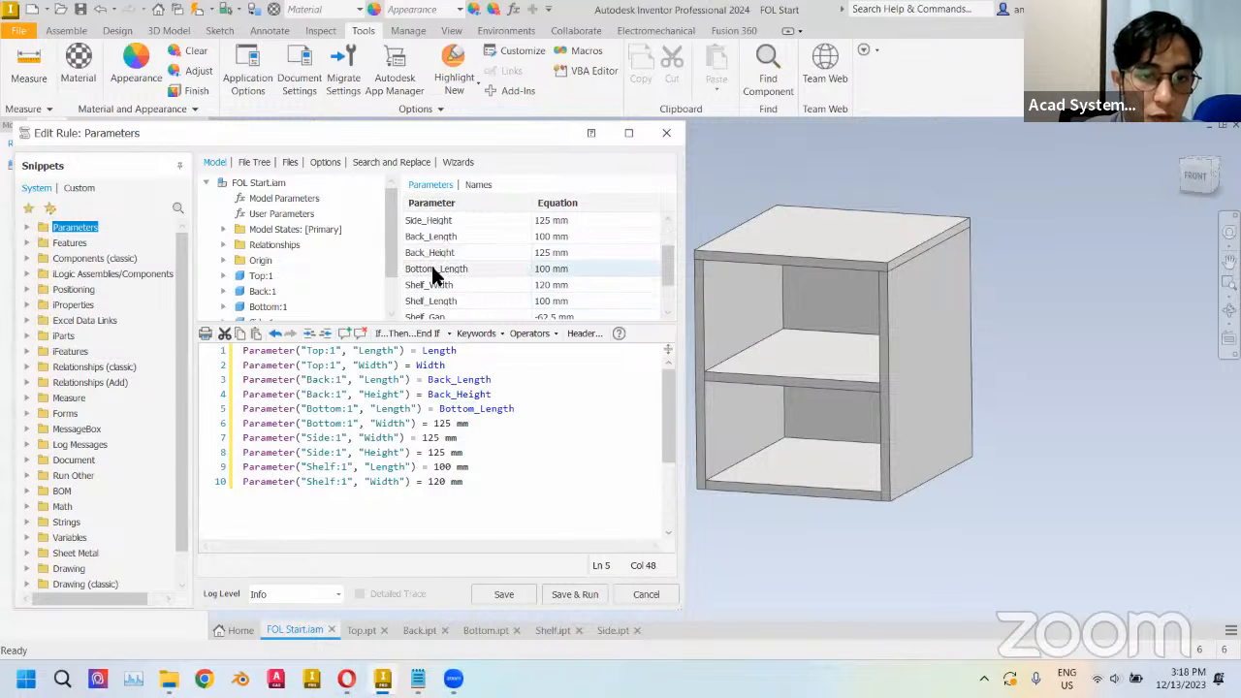
drag(469, 423, 433, 424)
scroll(446, 278, down, 1)
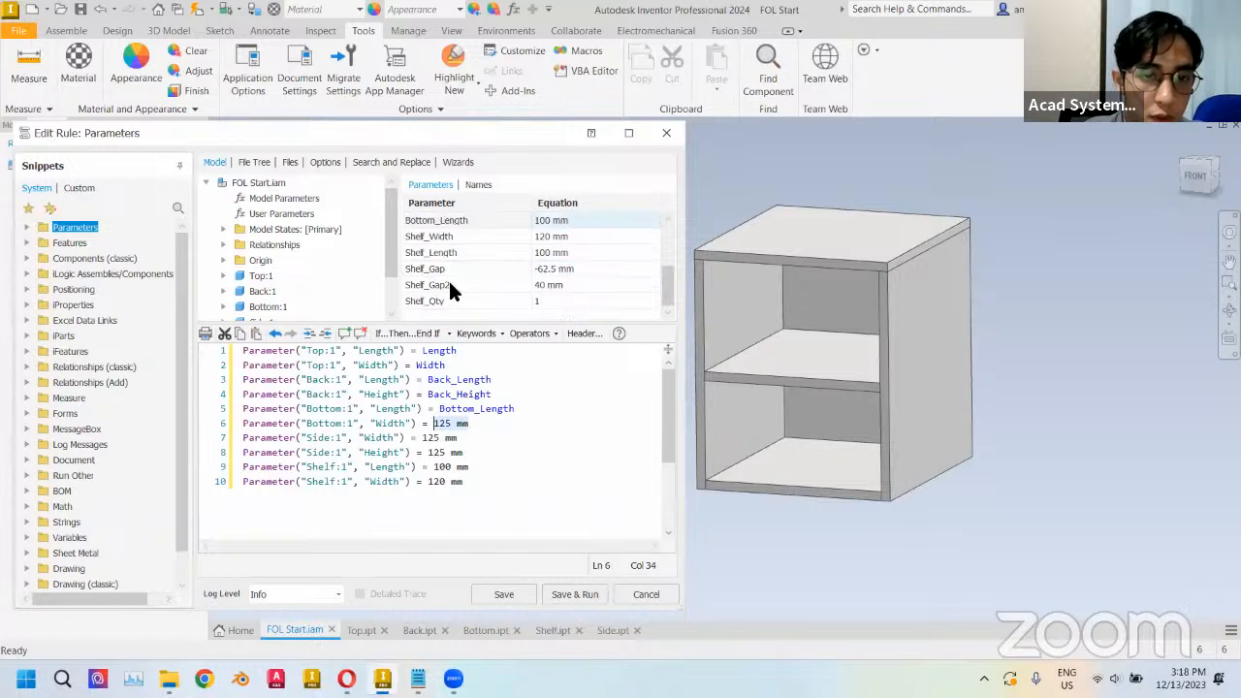
scroll(451, 278, up, 1)
scroll(423, 253, up, 1)
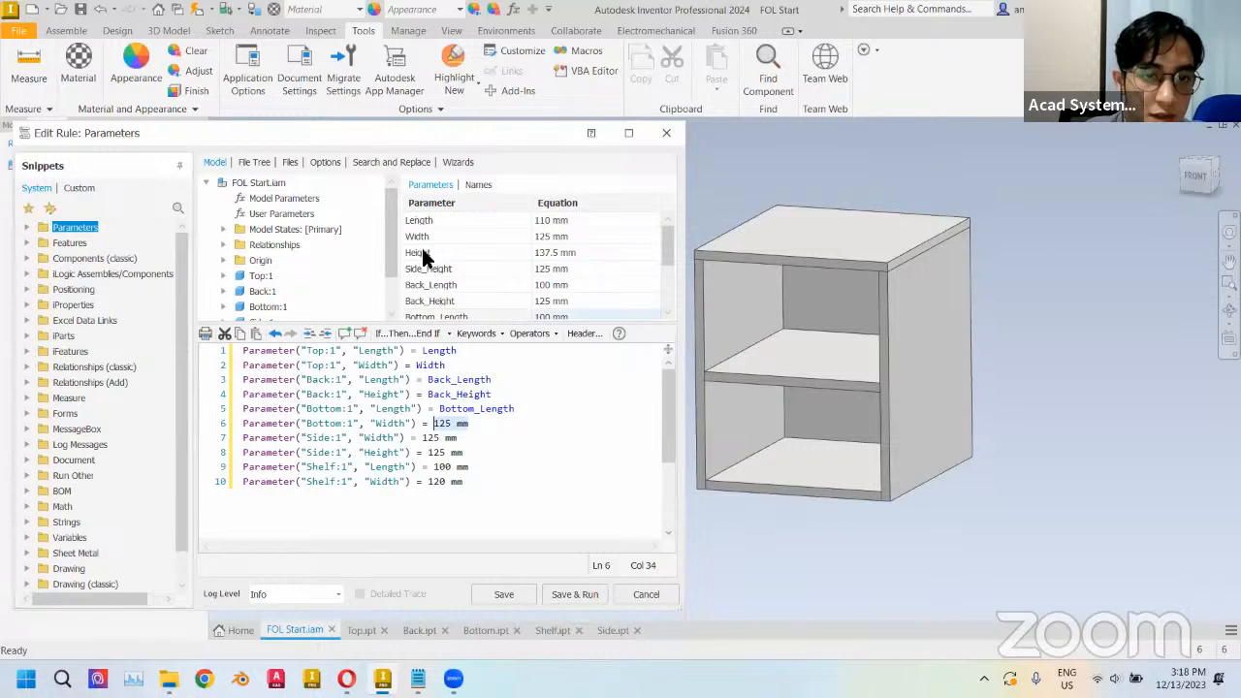
click(425, 236)
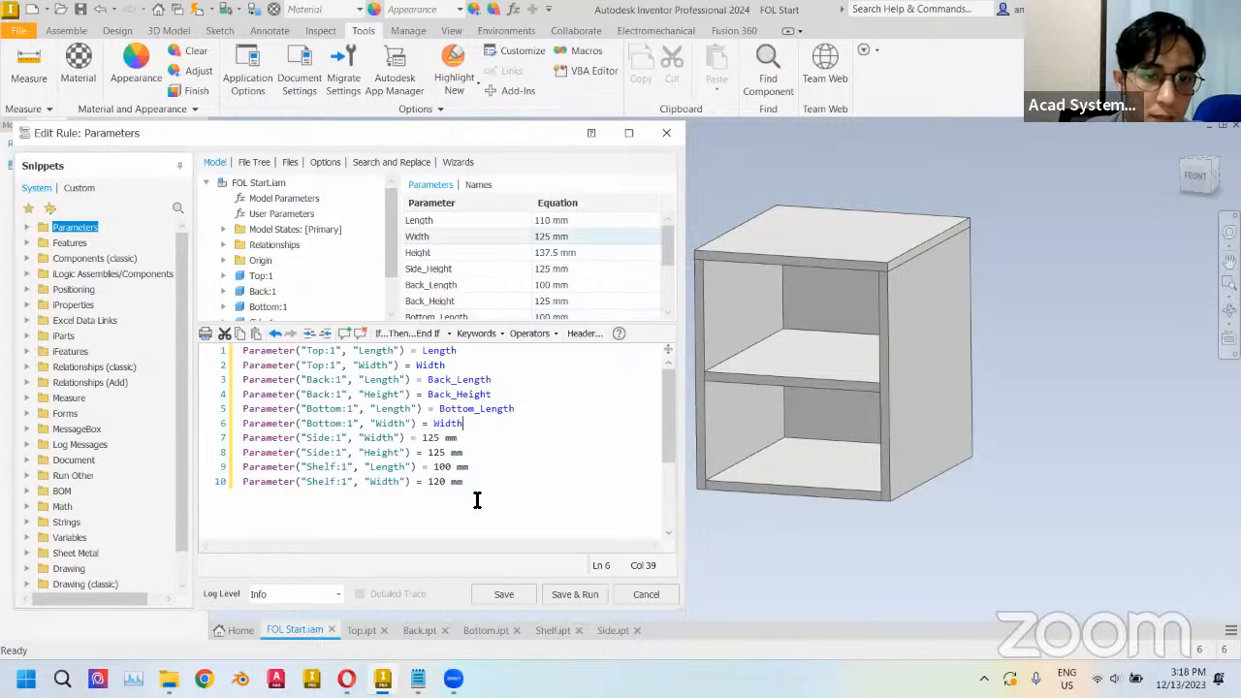
- Replace the fixed Width and Height values of Side:1 with the user parameters Width and Side_Height
drag(465, 439, 422, 438)
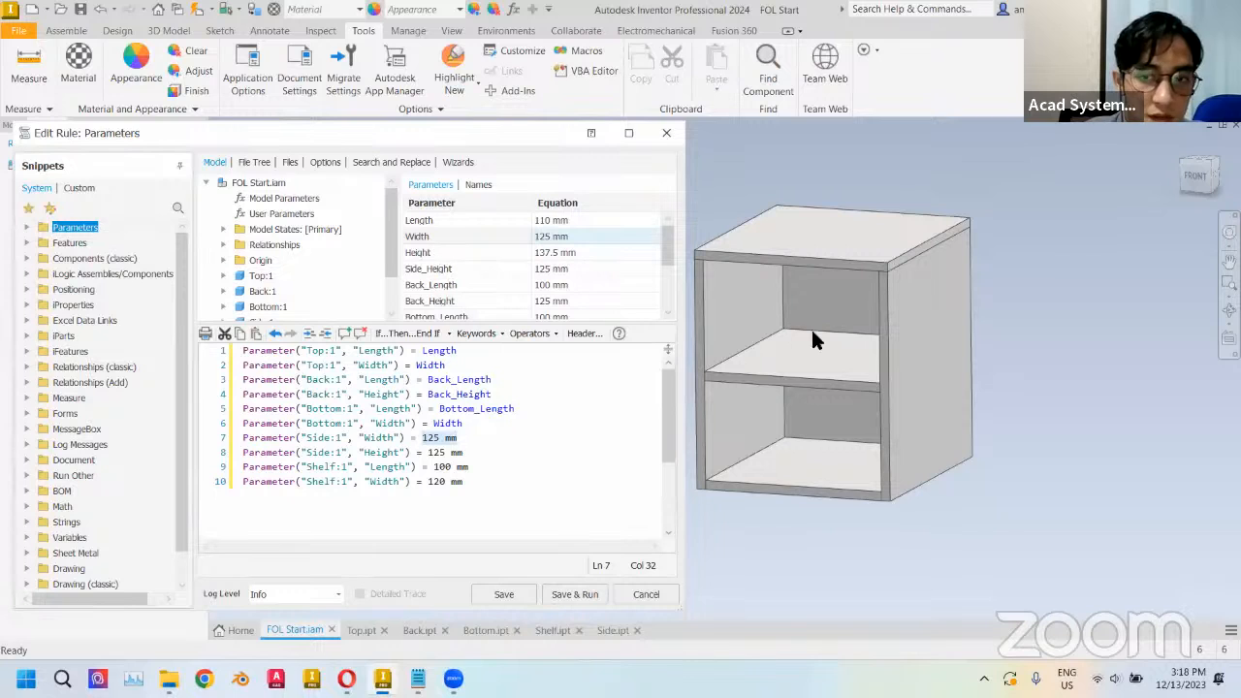
click(435, 237)
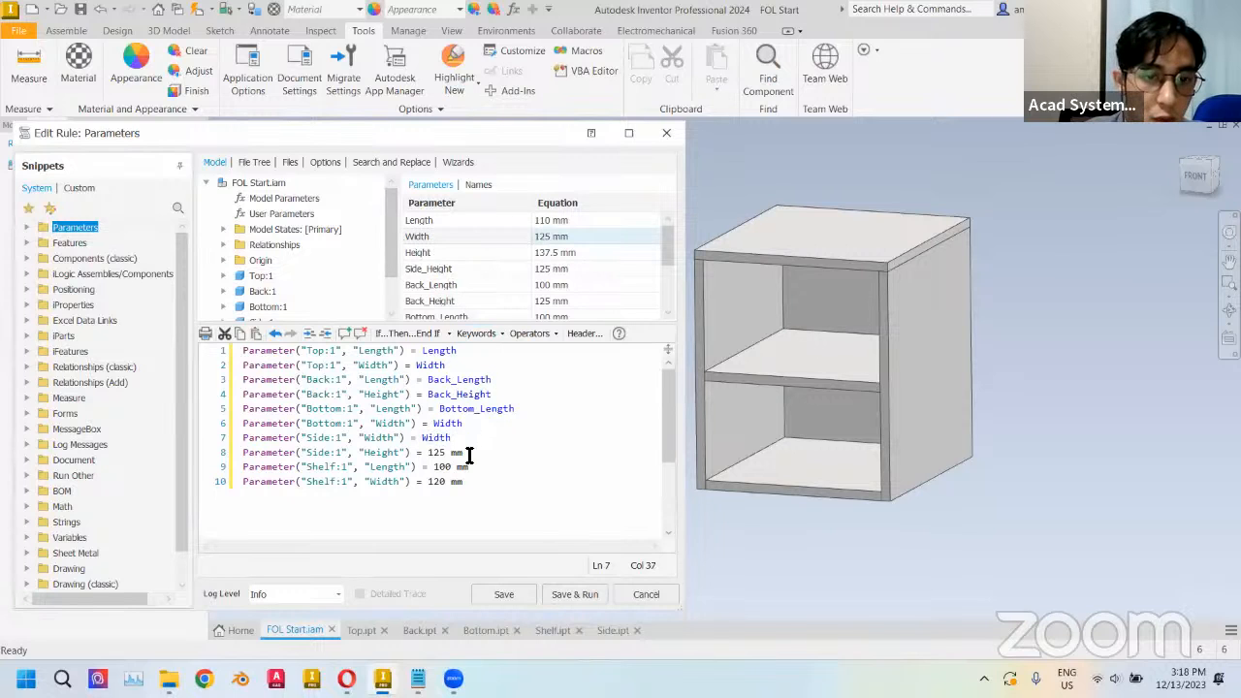
drag(465, 451, 427, 452)
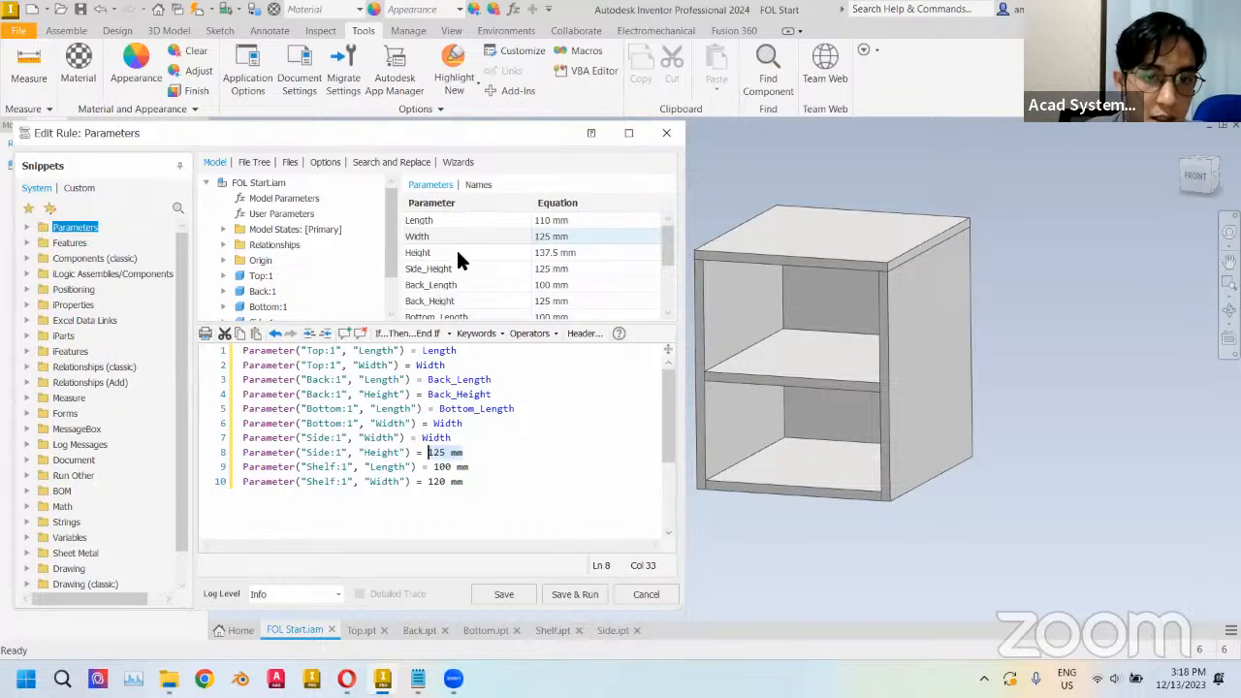
click(434, 270)
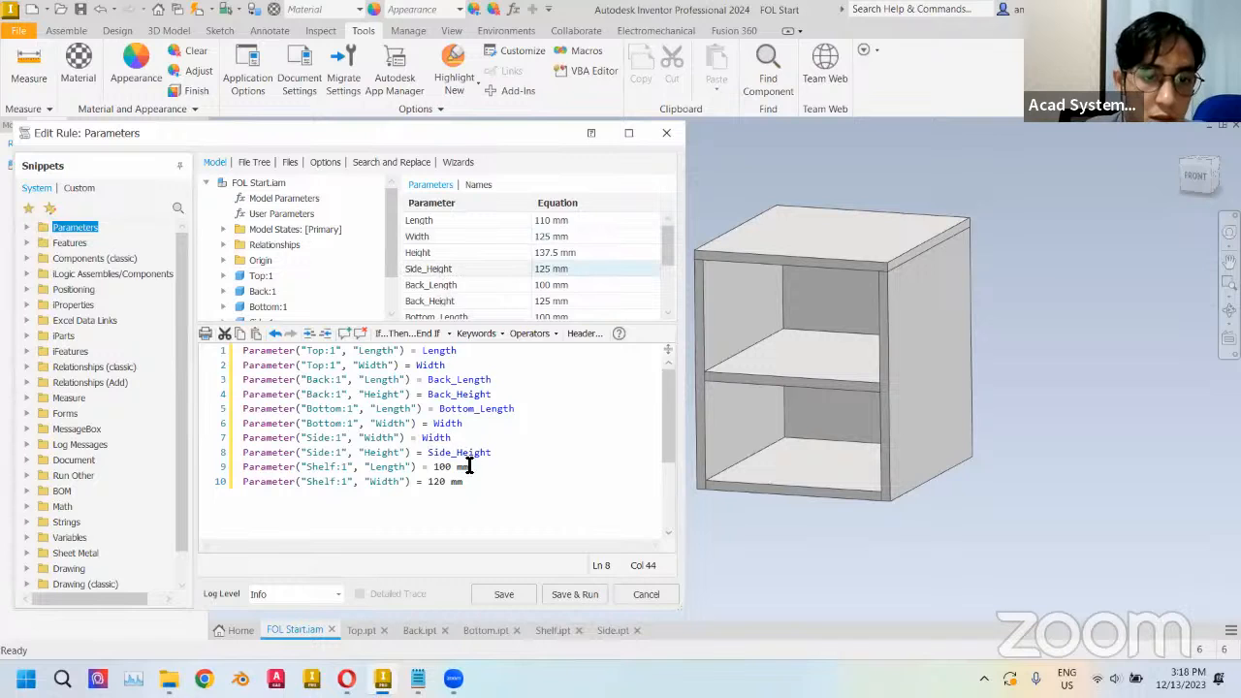
- Replace the fixed values in the Shelf:1 lines, assigning Shelf_Length to Length and Shelf_Width to Width
drag(469, 466, 433, 469)
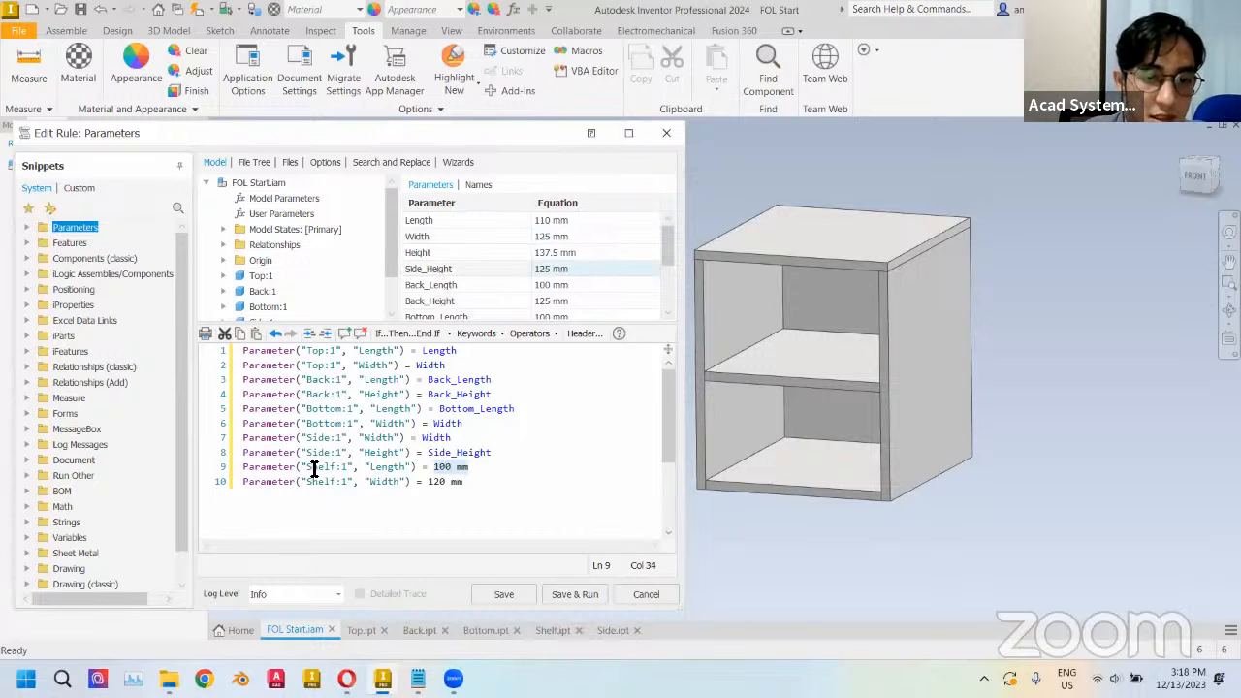
scroll(452, 295, down, 2)
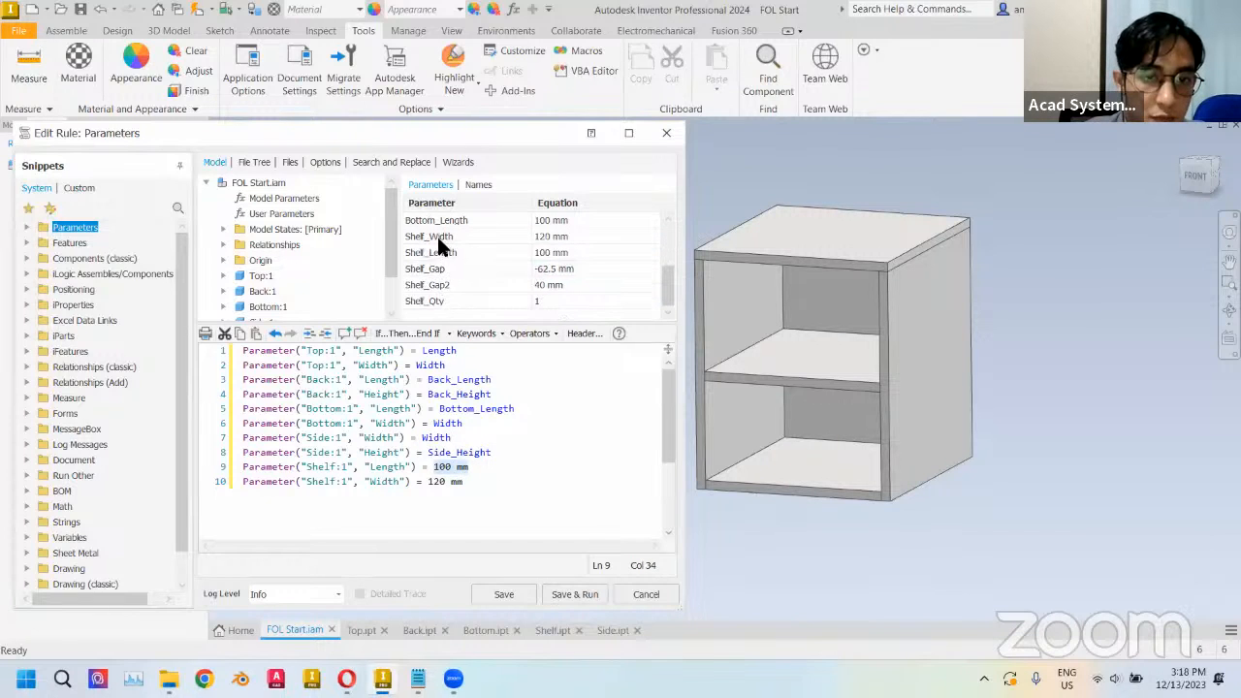
click(444, 236)
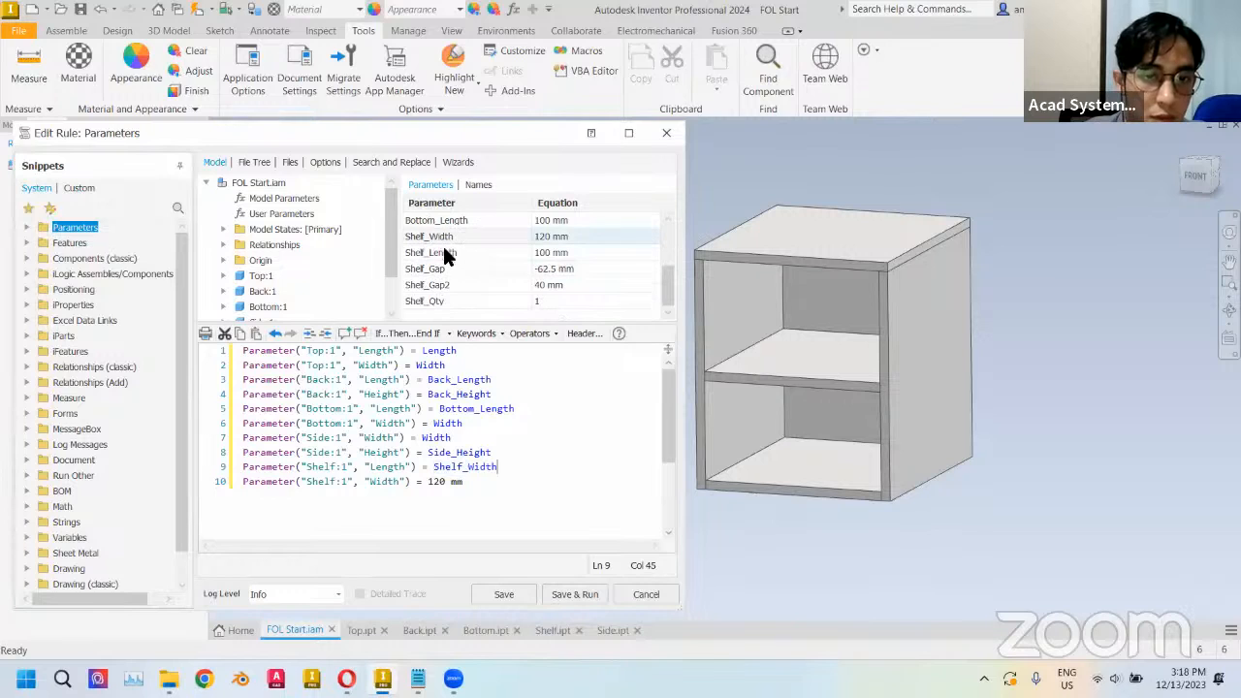
drag(497, 467, 427, 482)
click(441, 253)
click(440, 238)
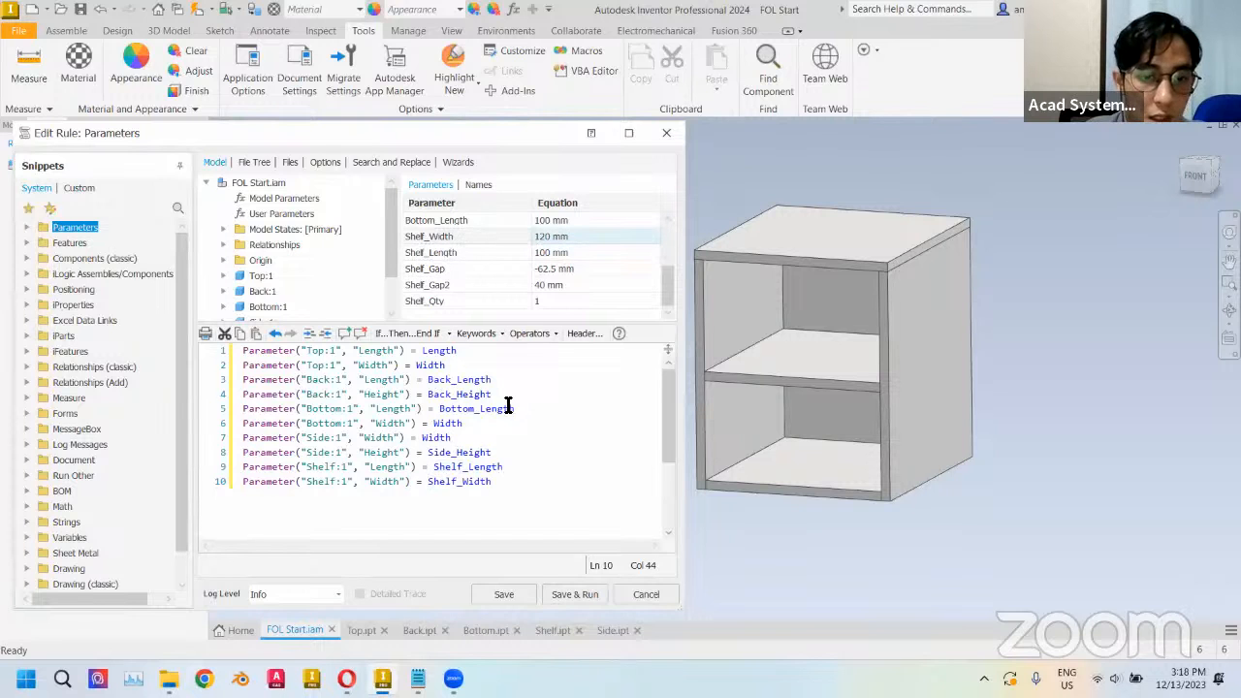
scroll(461, 222, up, 2)
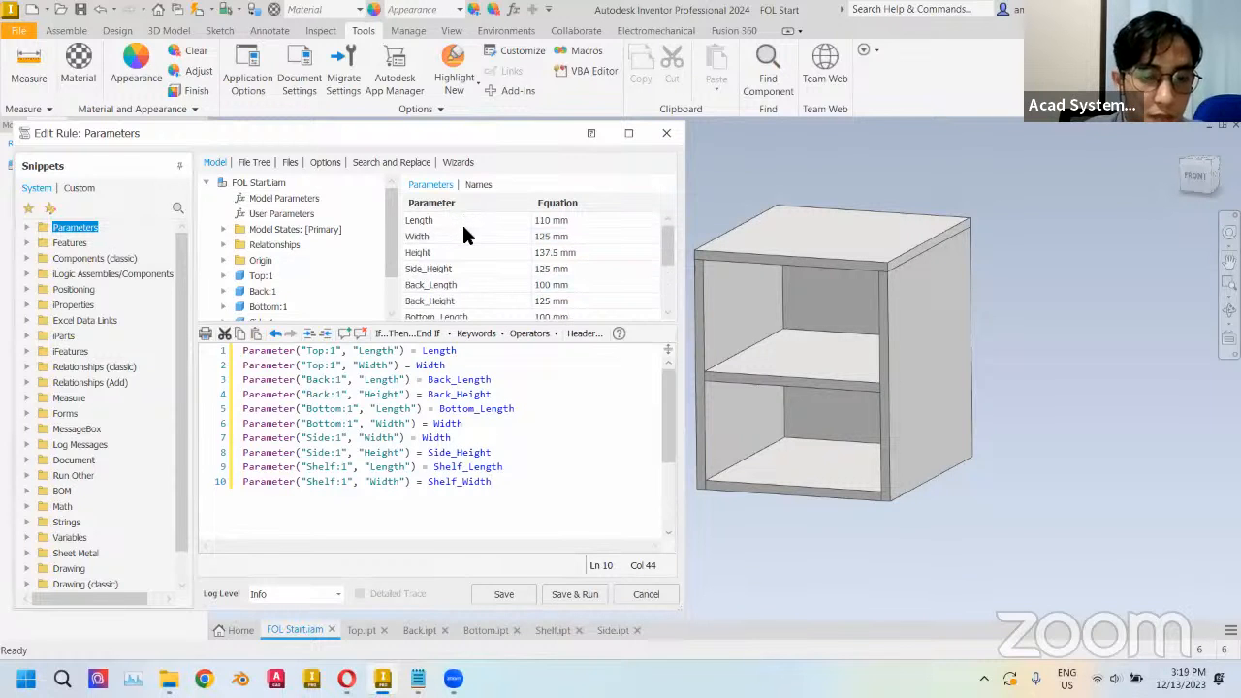
- Save and run the Parameters rule, and add a new iLogic rule named Dimension Change
click(582, 595)
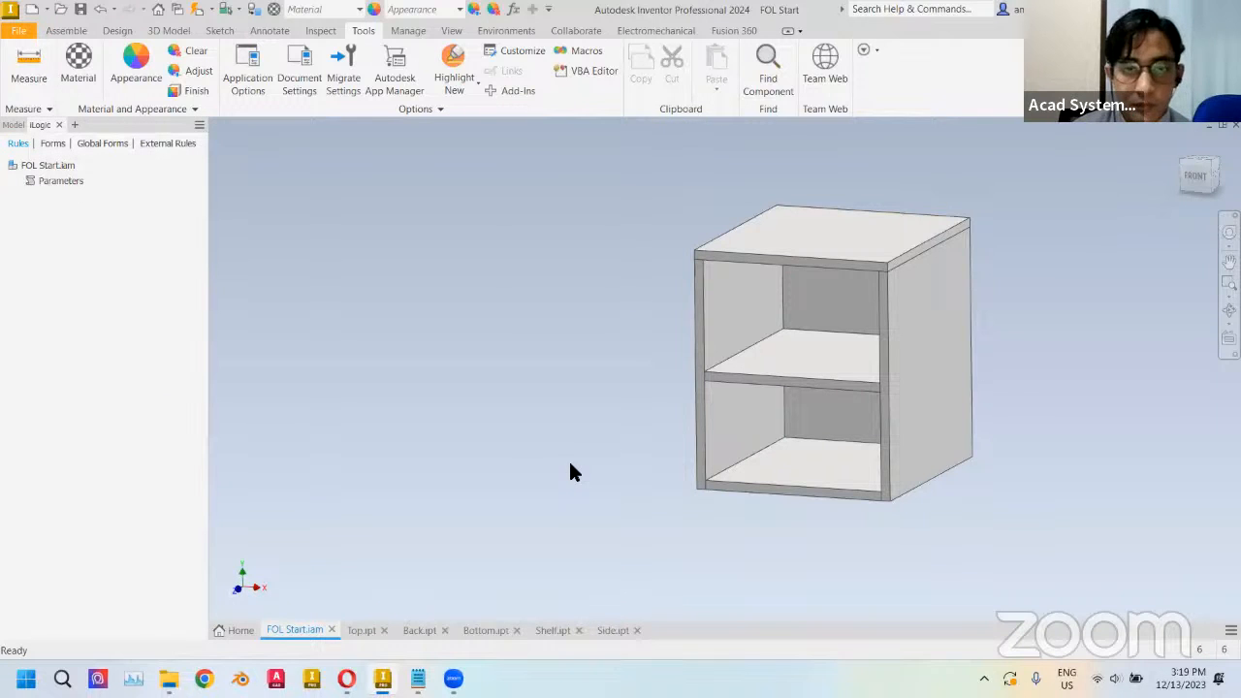
right_click(70, 236)
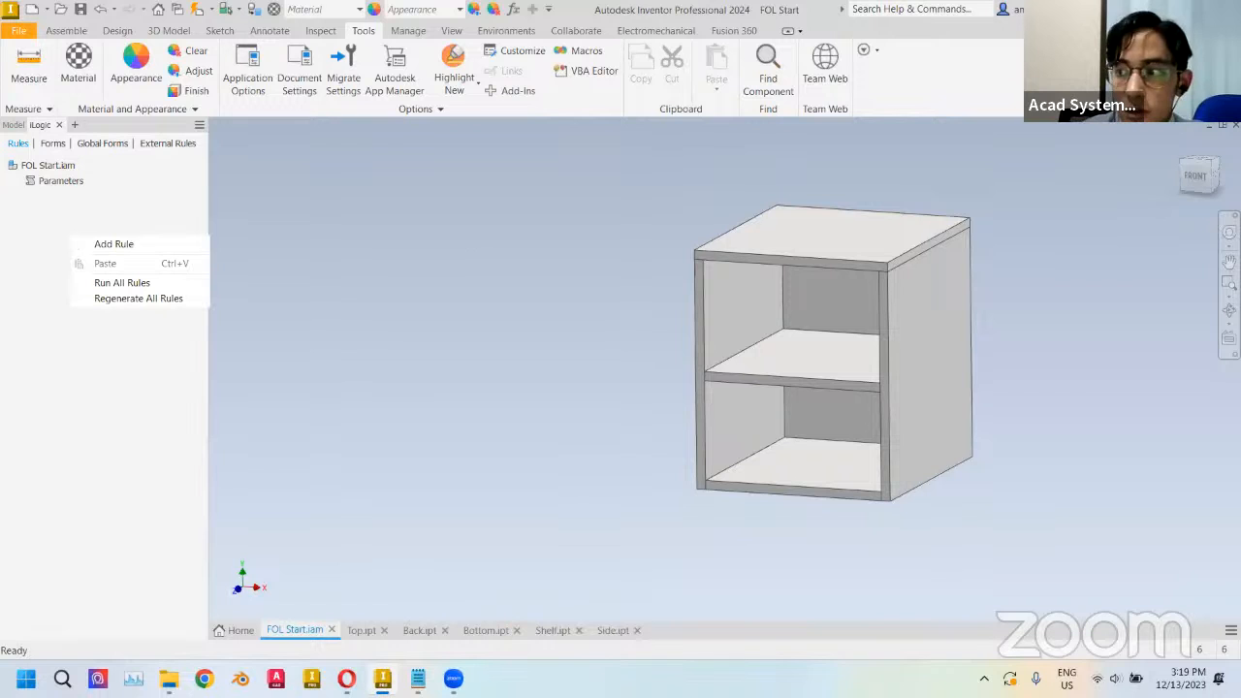
click(124, 243)
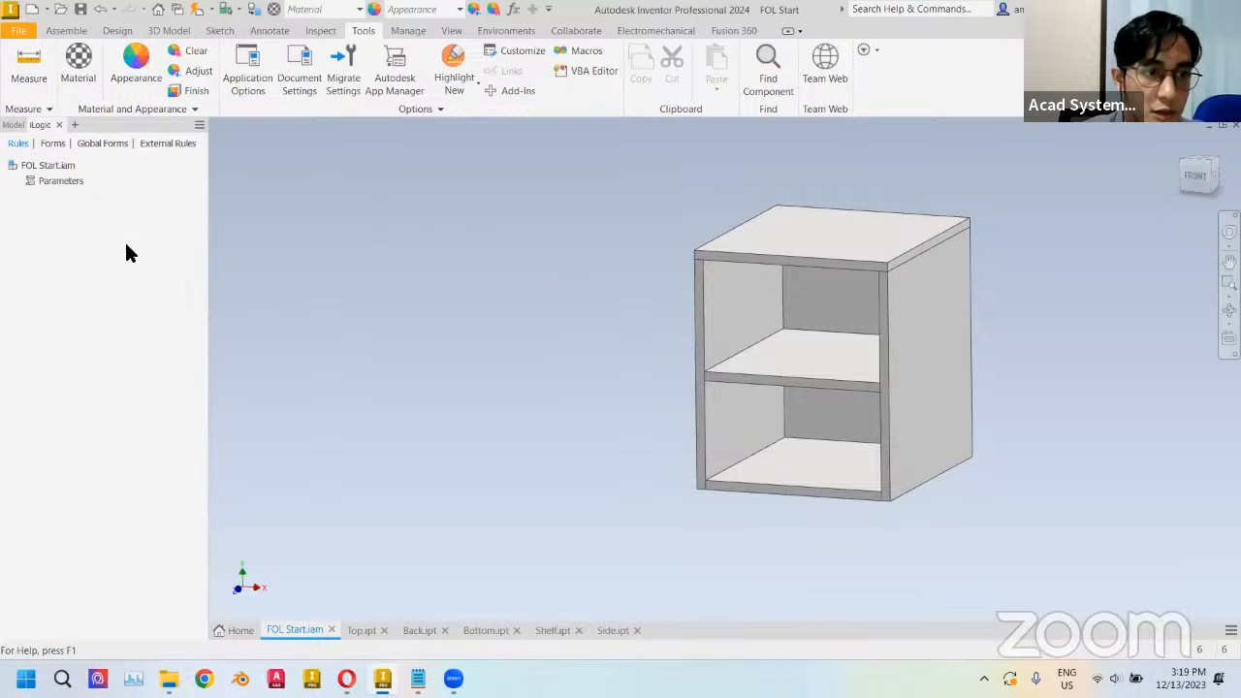
drag(569, 268, 488, 276)
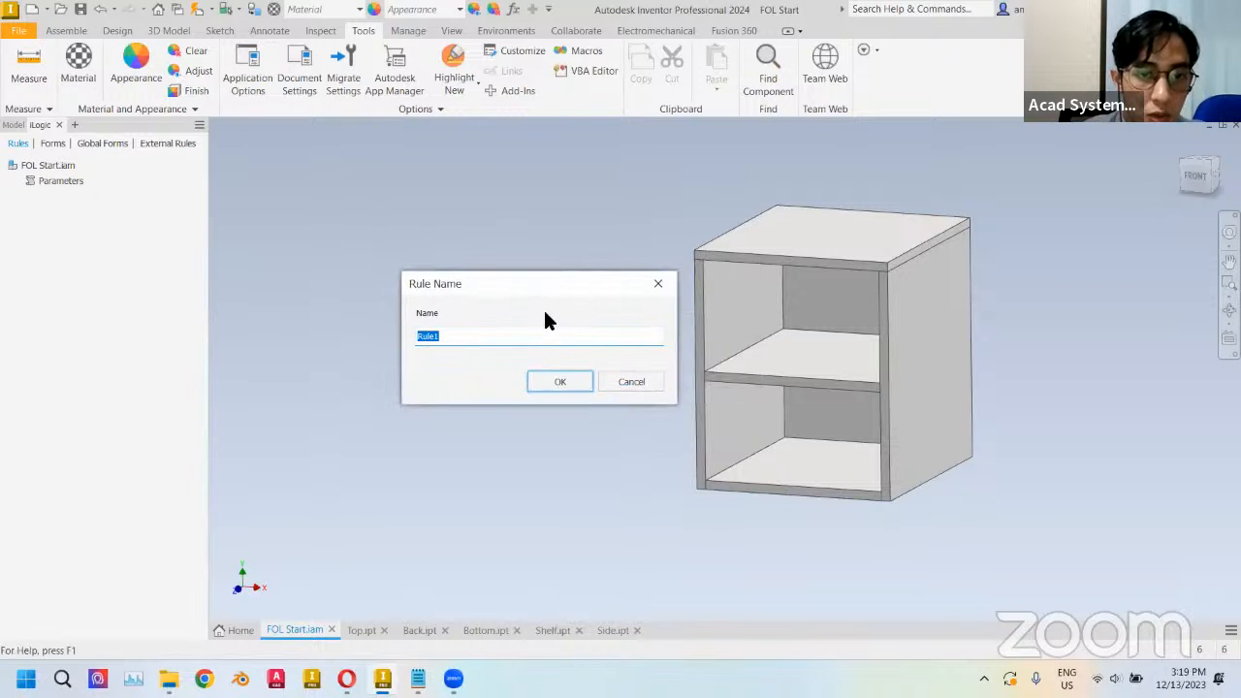
text(Dimen)
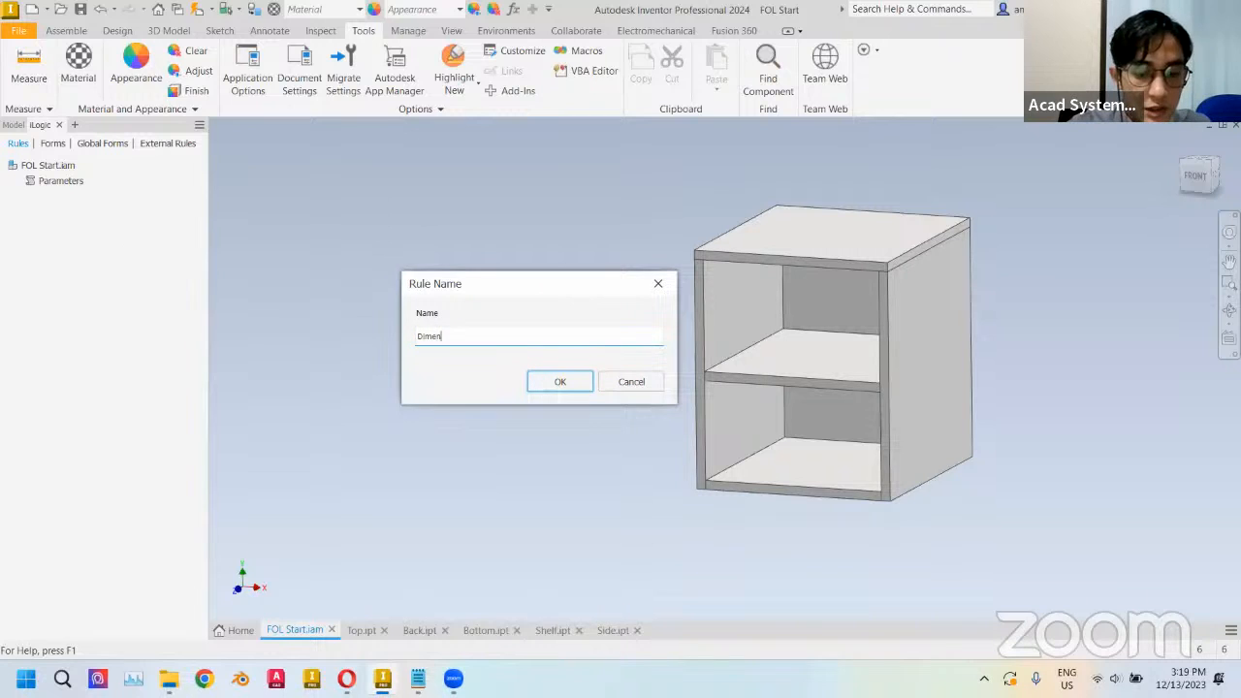
text(sion Change)
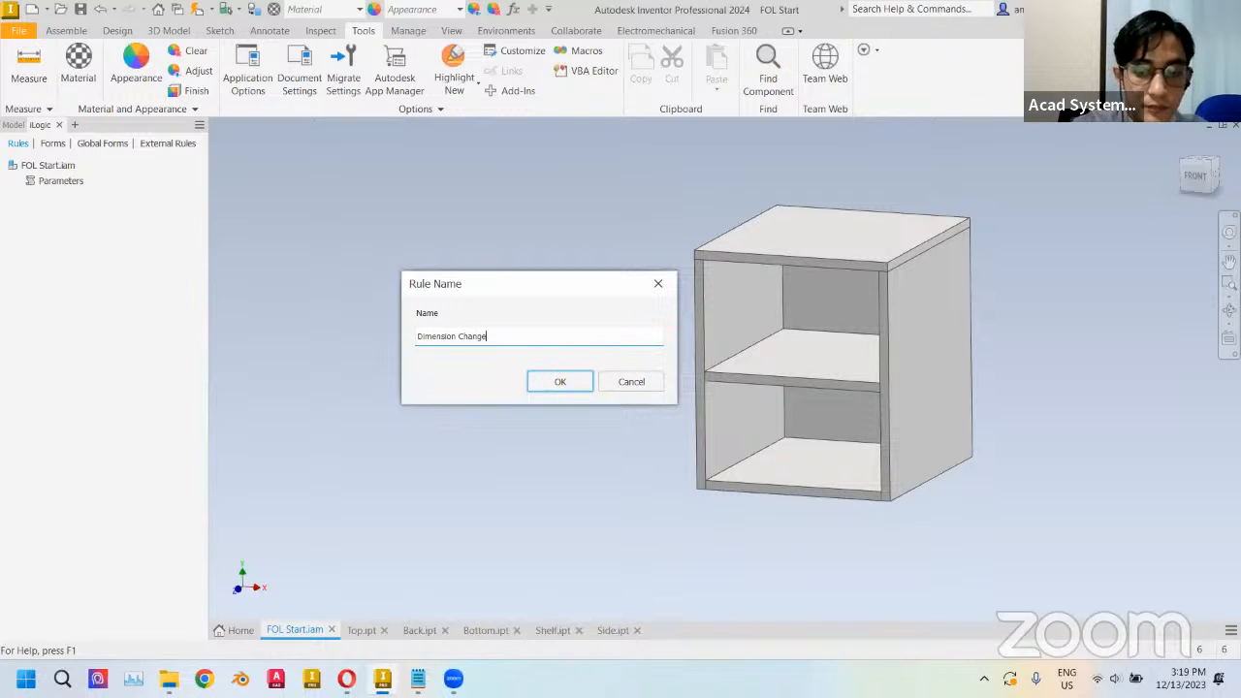
key(Return)
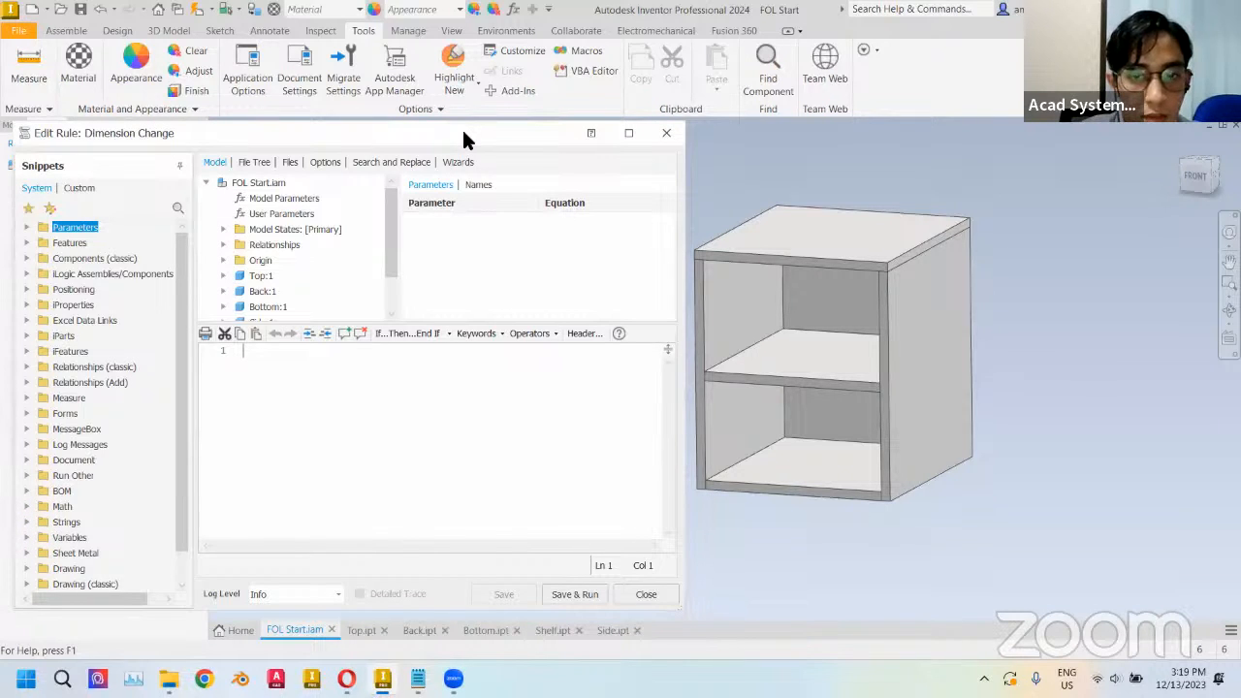
drag(459, 134, 460, 136)
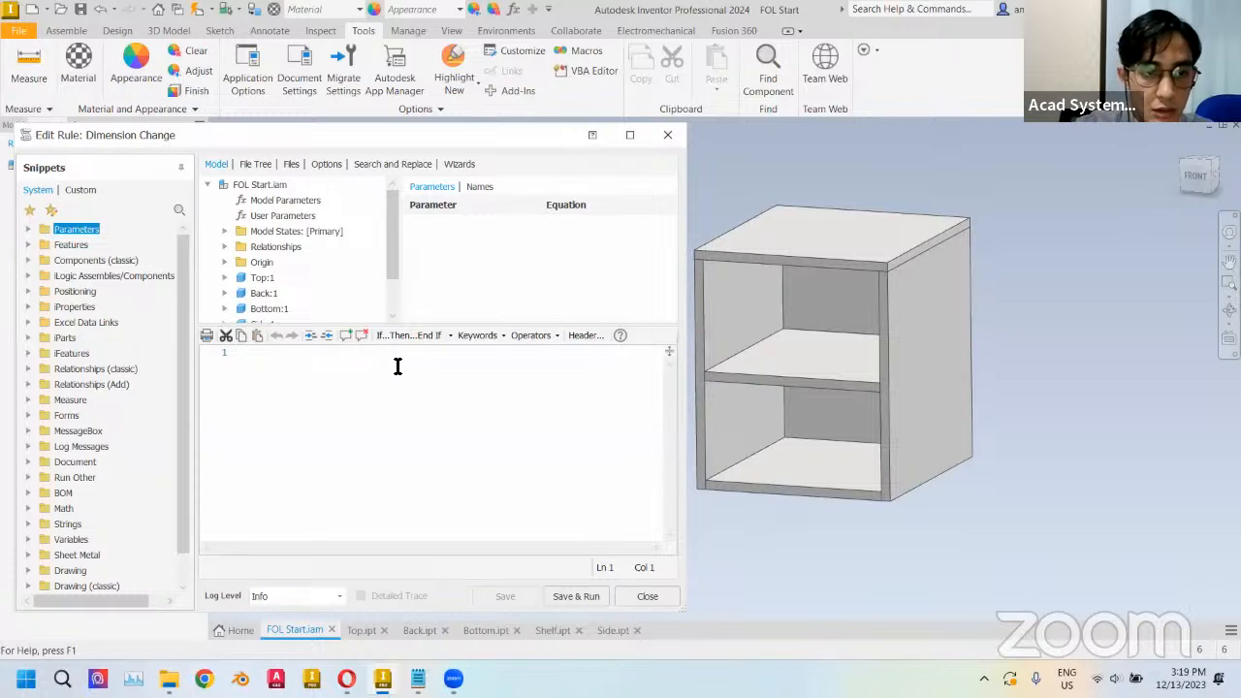
- Write the comment 'Length Adjustment on the first line of the rule and begin an If statement below it
text(')
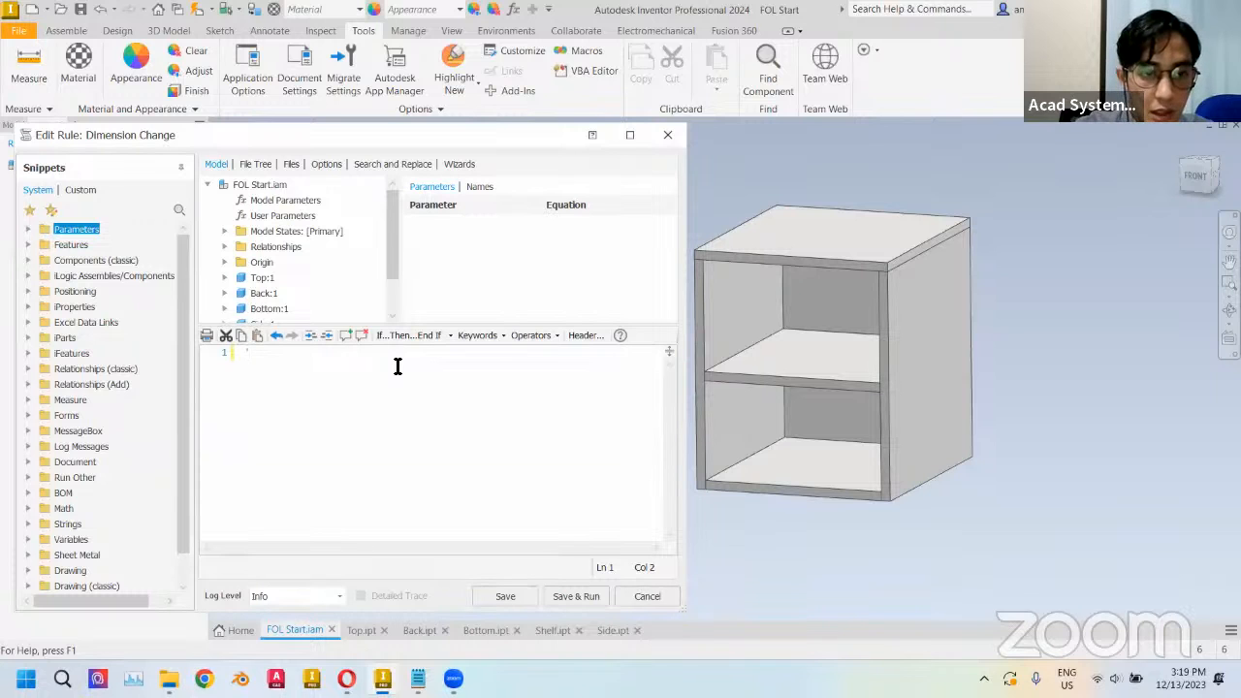
text(Leng)
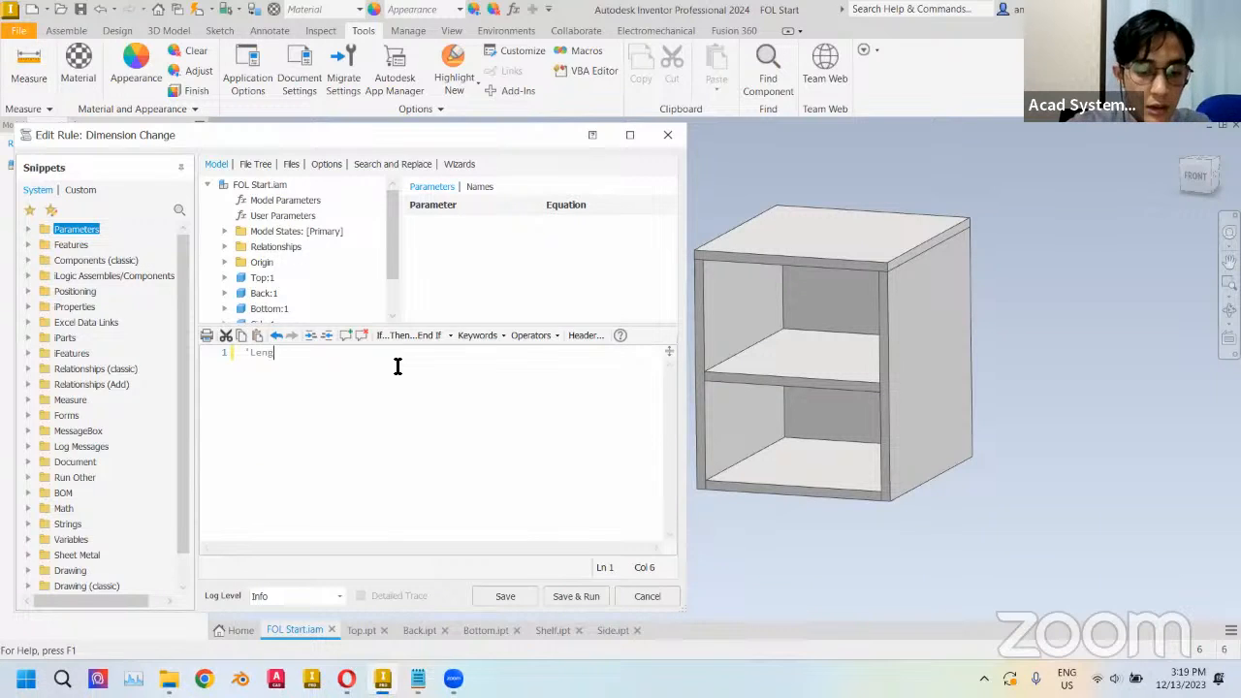
text(th Adjus)
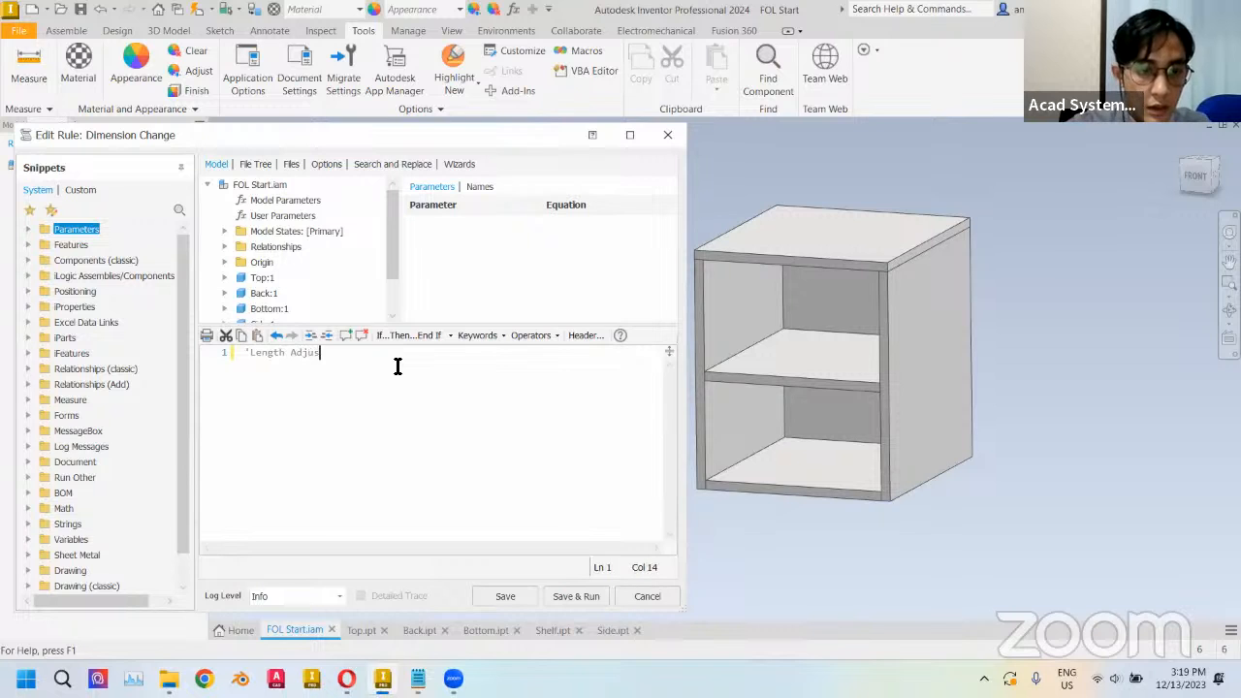
text(tment)
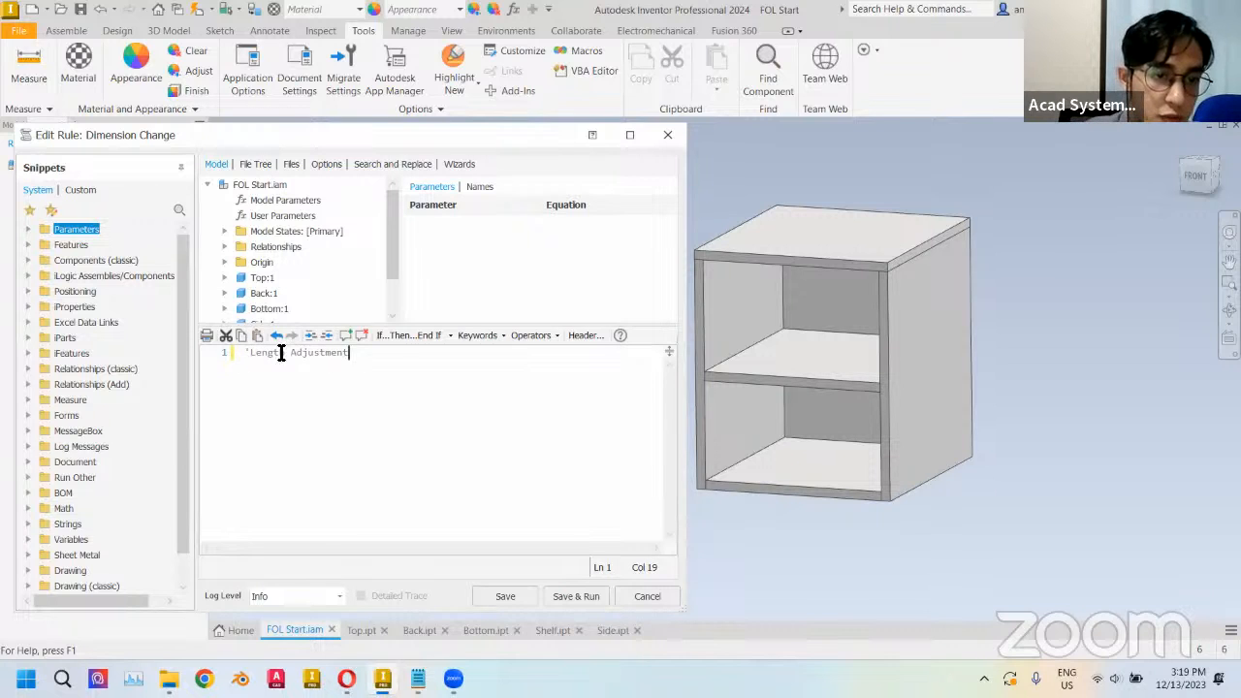
drag(348, 354, 244, 353)
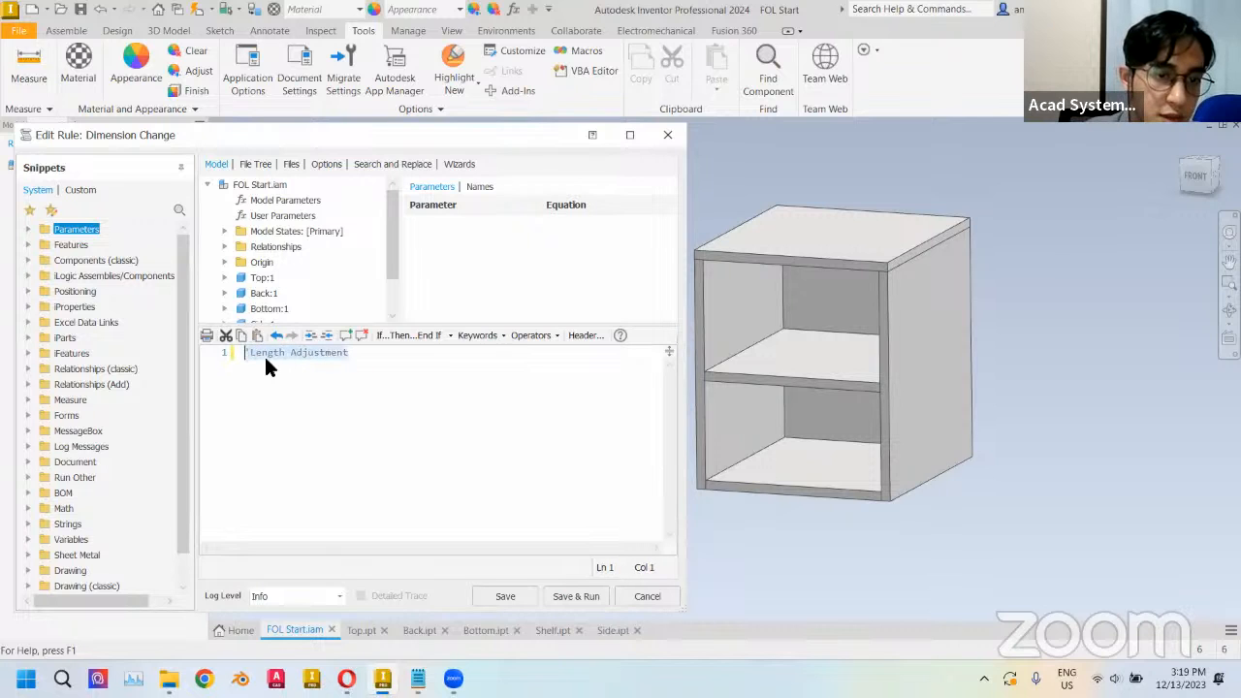
click(365, 357)
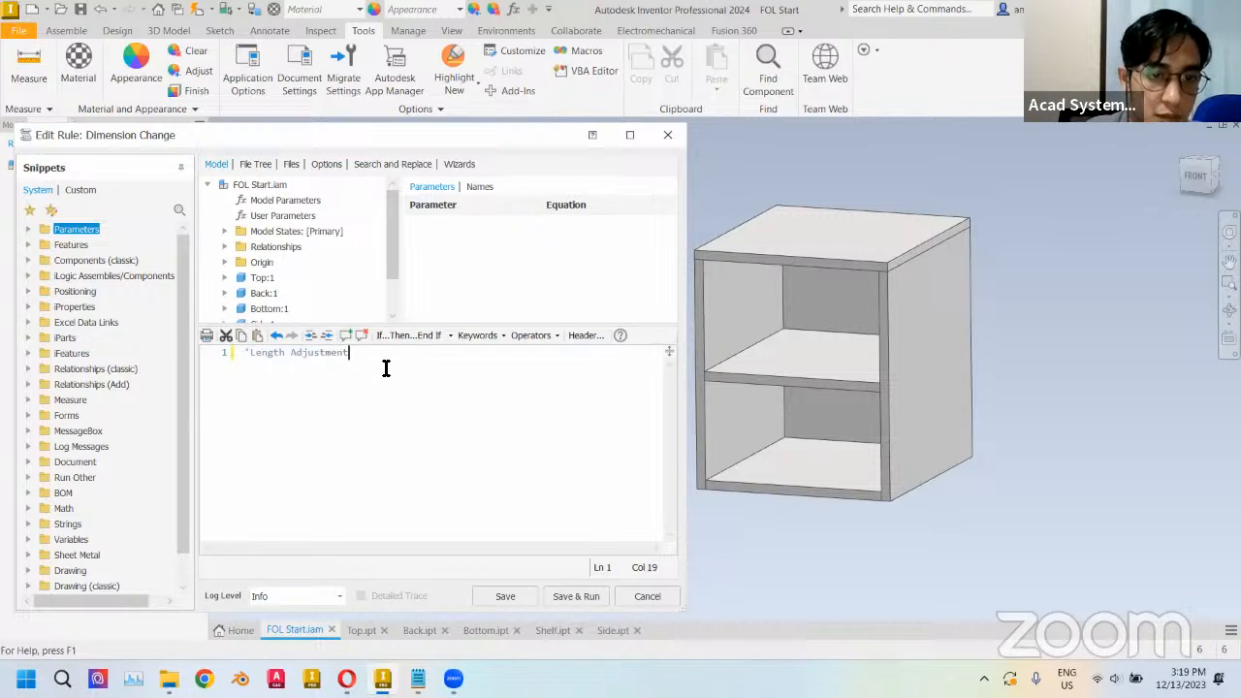
key(Return)
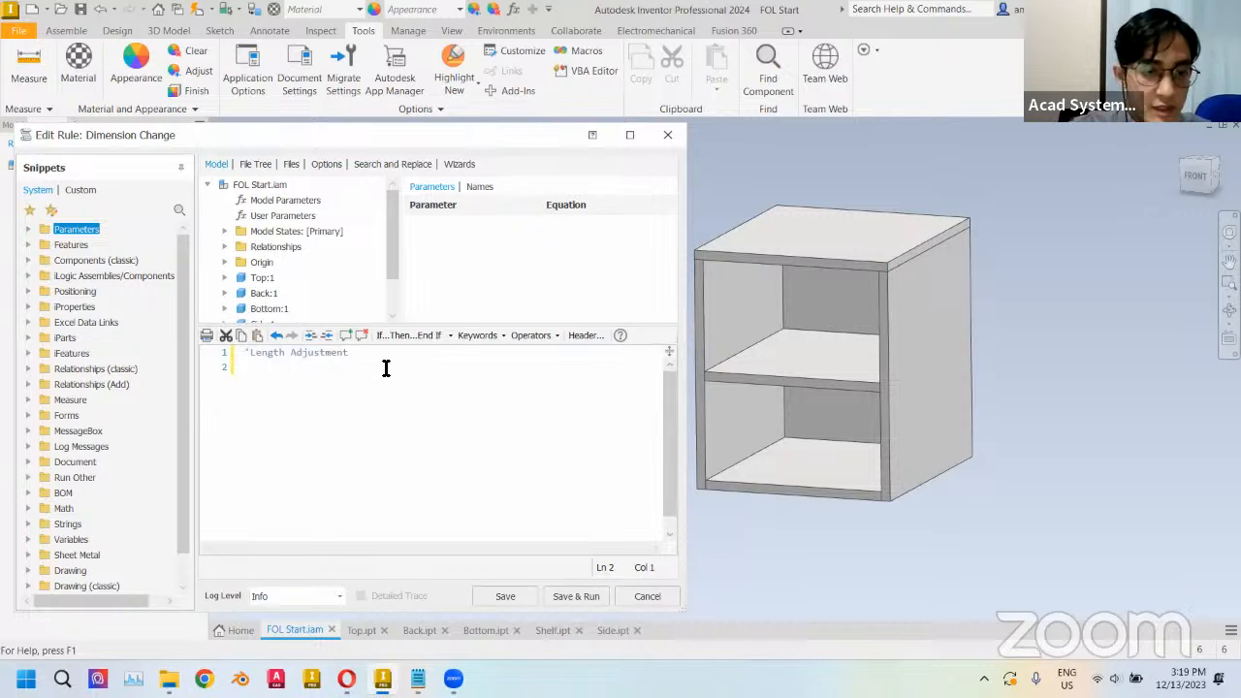
text(If)
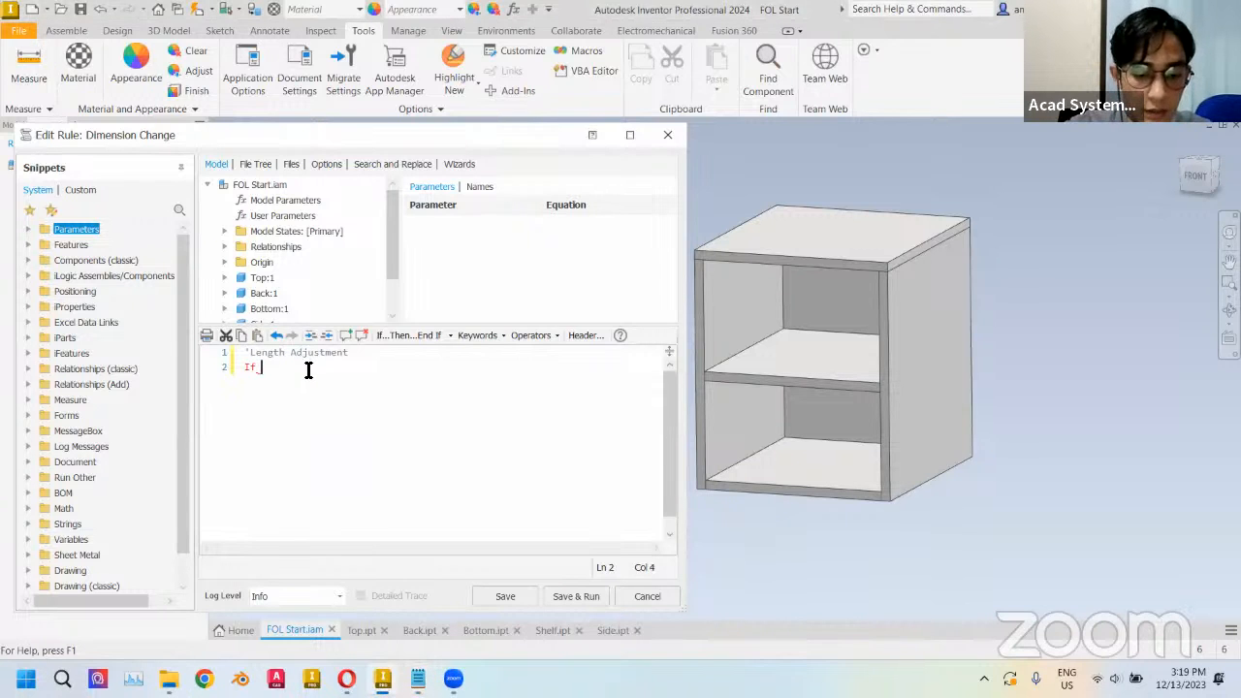
text(Legt)
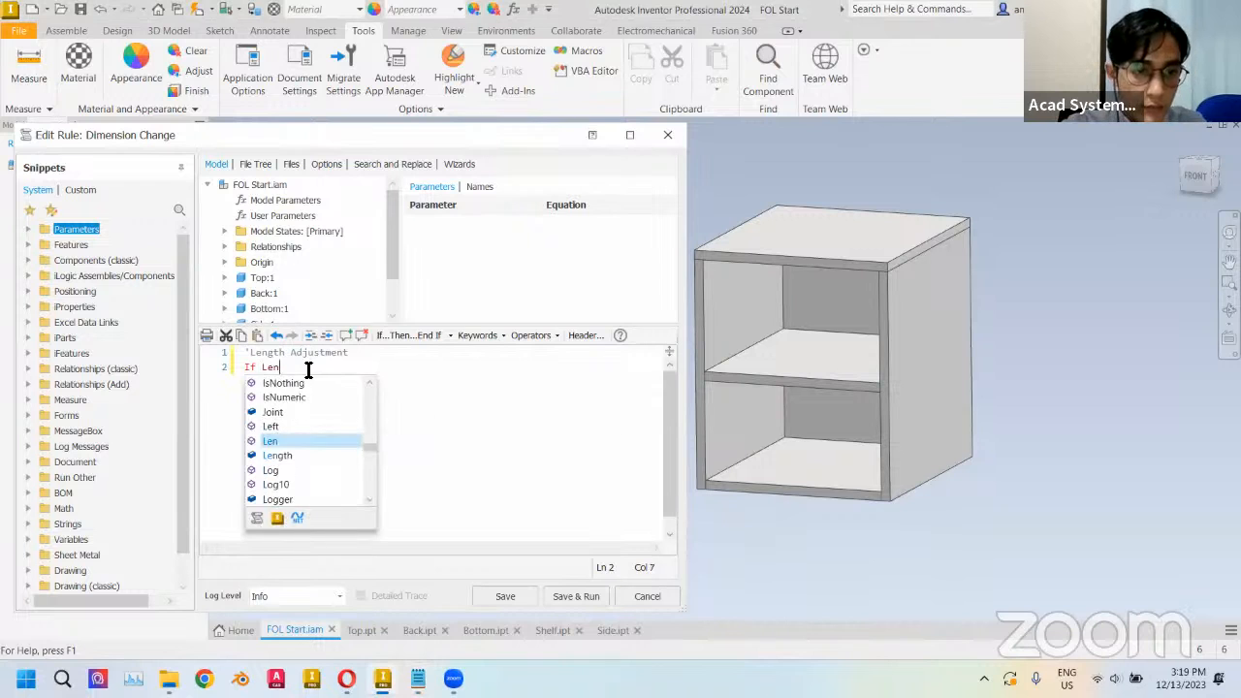
key(BackSpace)
key(BackSpace)
text(ngth)
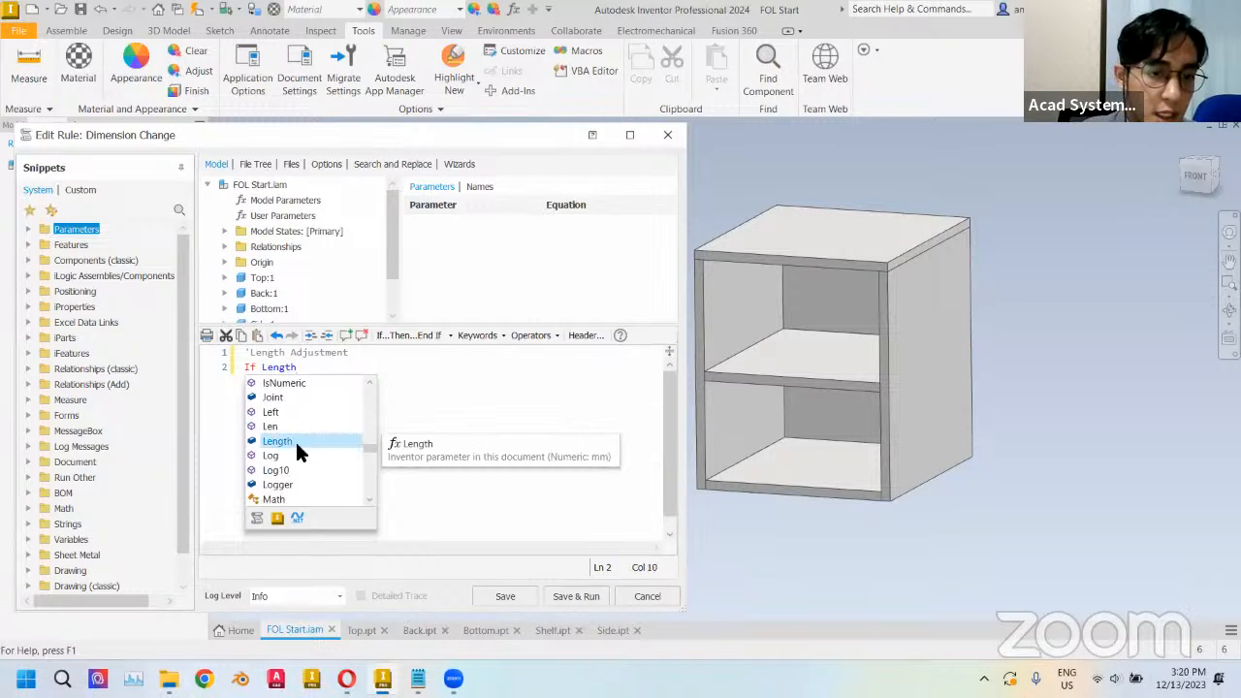
click(304, 367)
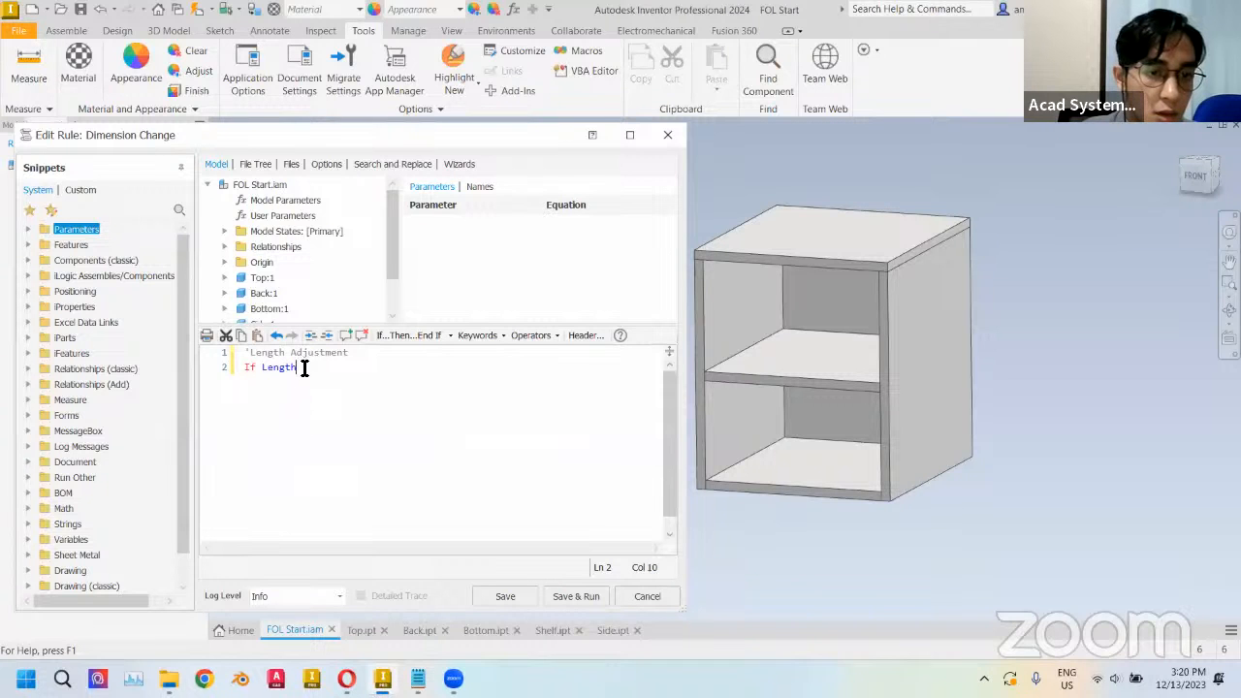
key(BackSpace)
key(BackSpace)
key(BackSpace)
key(BackSpace)
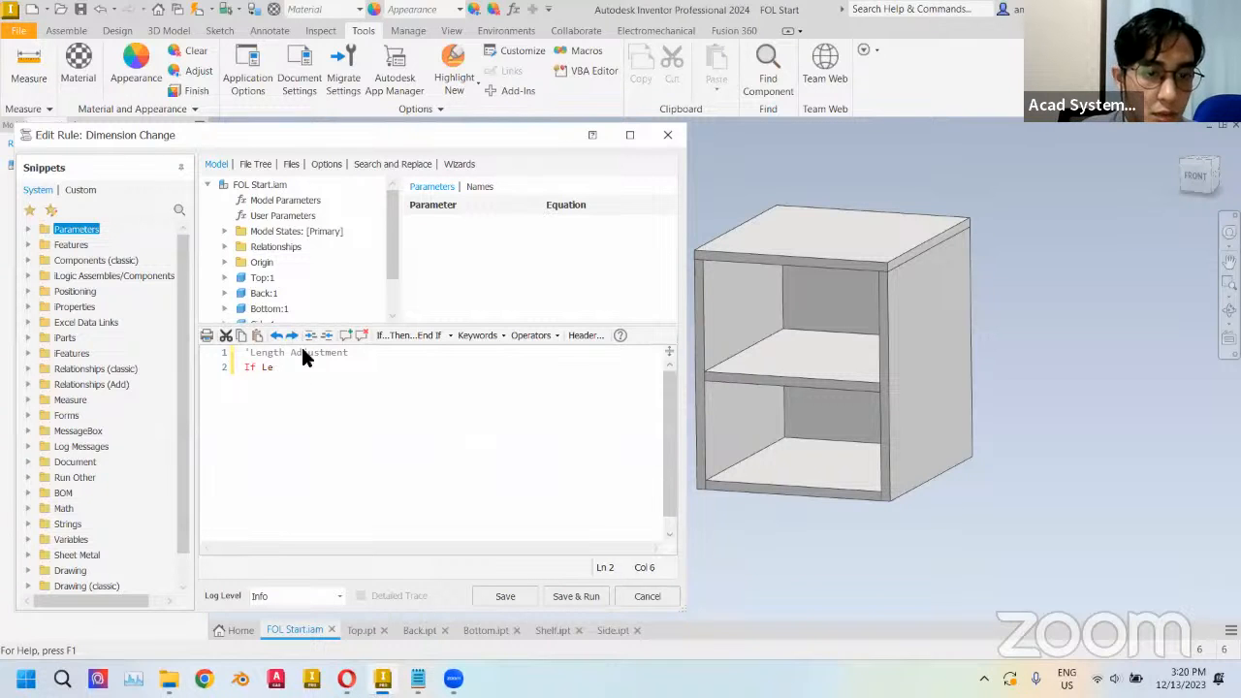
key(BackSpace)
- Complete the condition as If Length = "110" Then, inserting Length from the assembly's user parameters
click(276, 215)
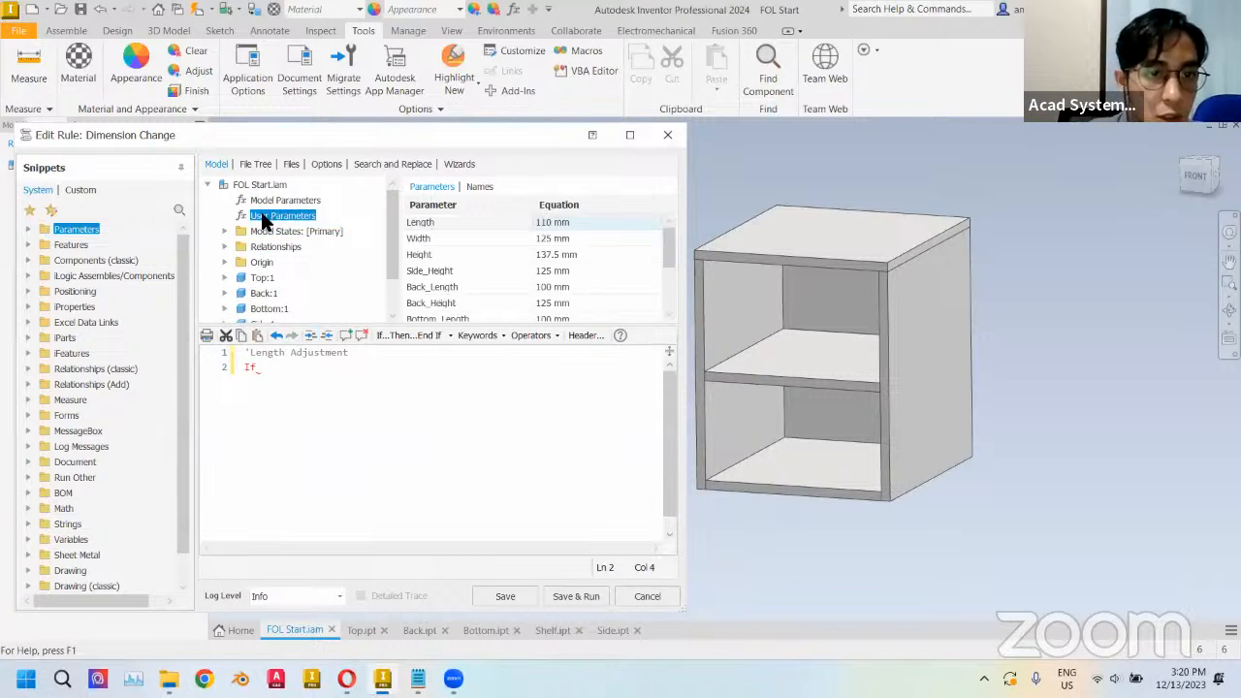
double_click(419, 221)
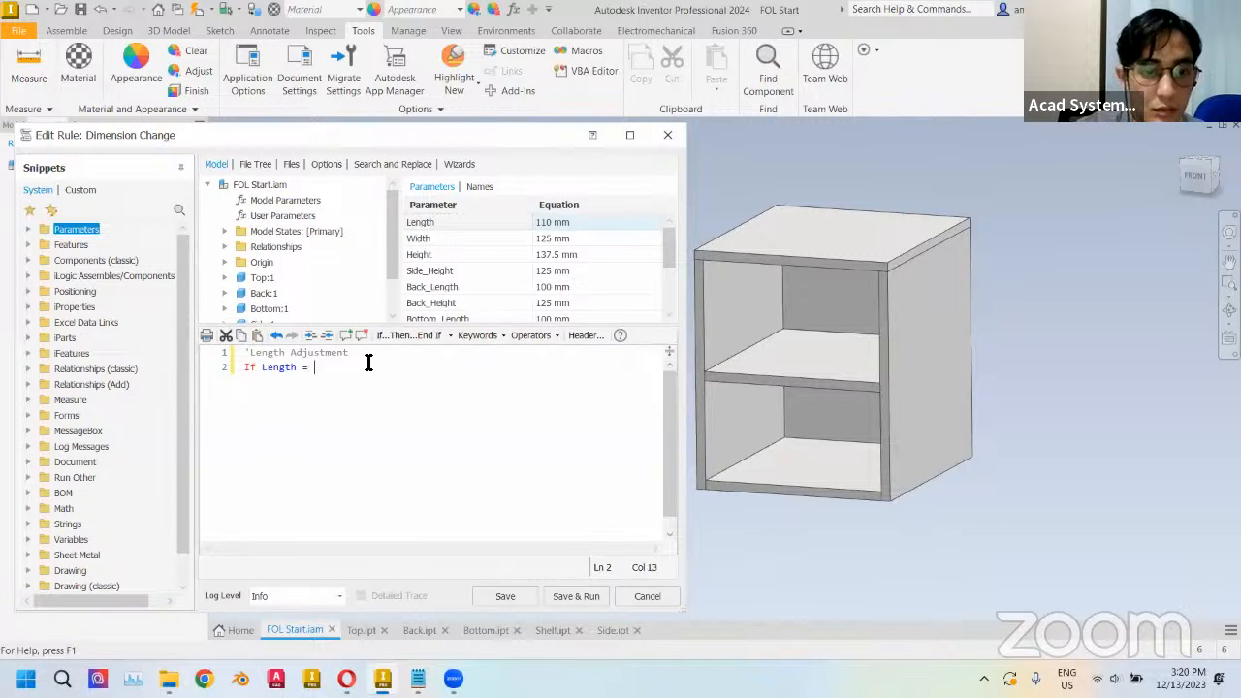
text(= ")
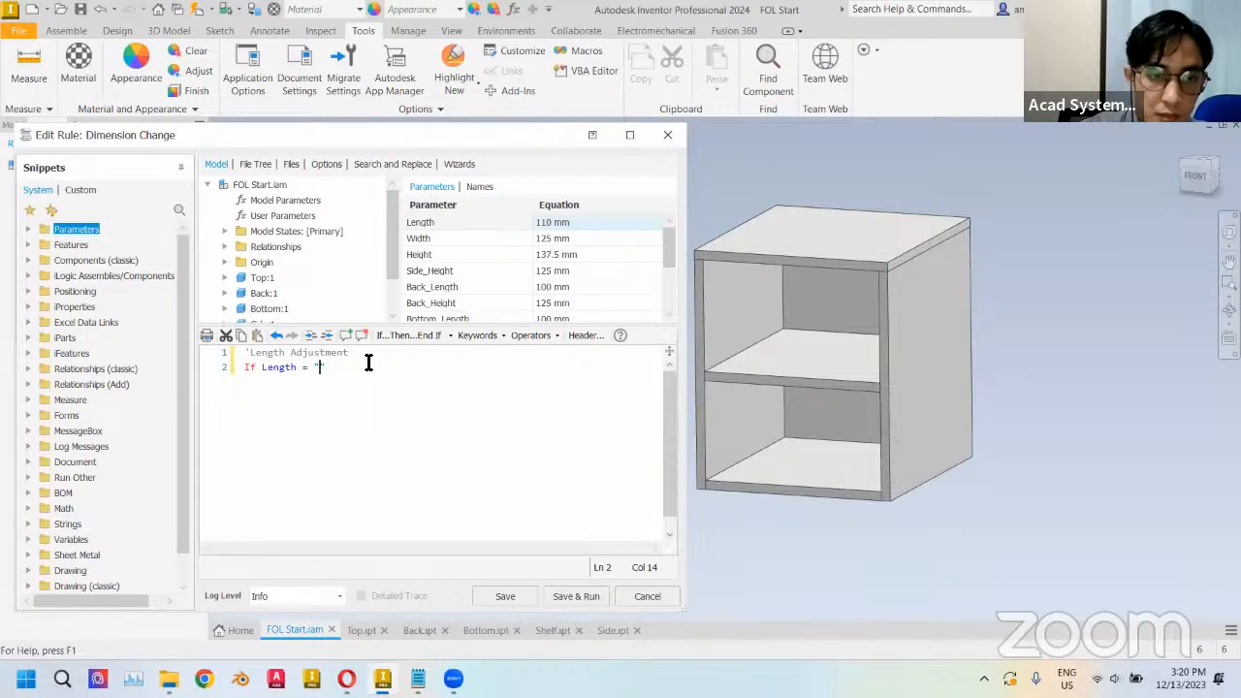
text(110)
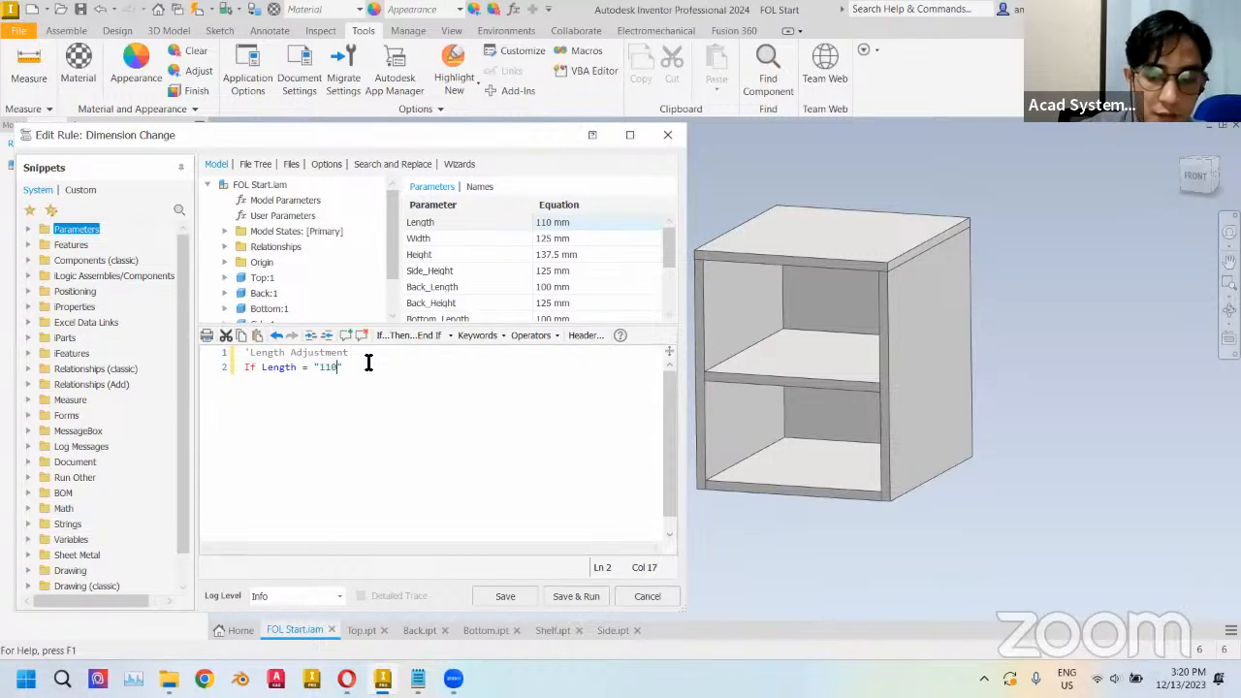
text(" Then)
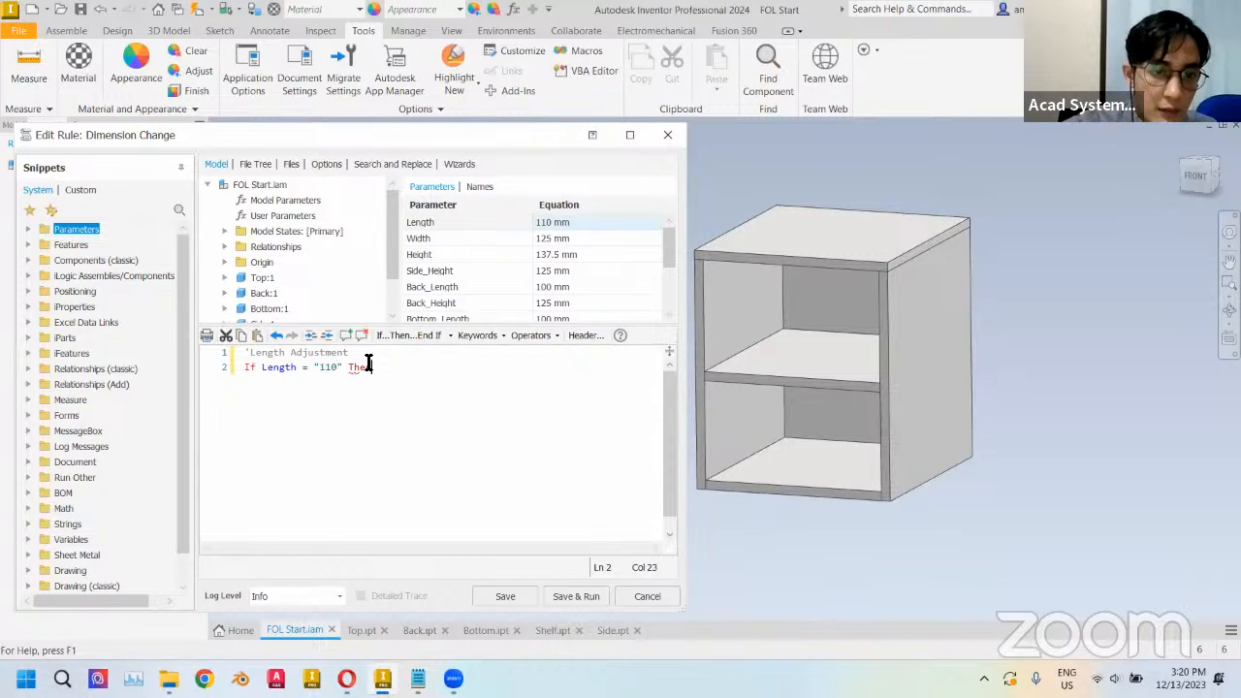
key(Return)
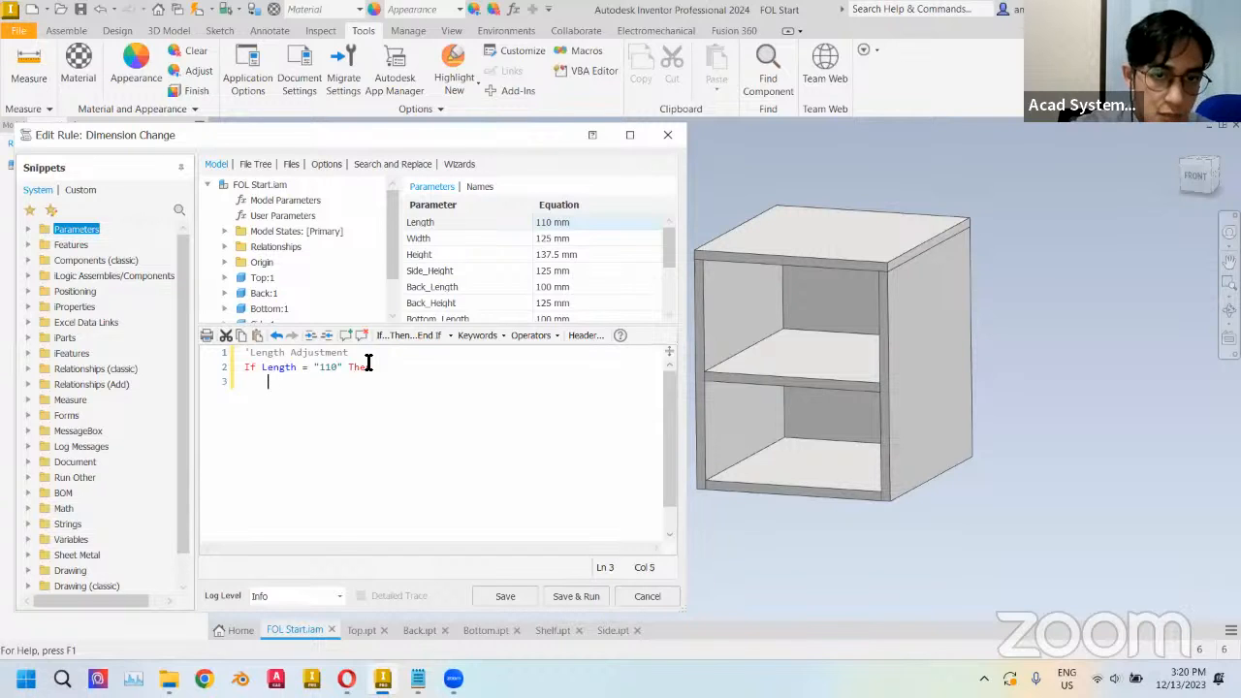
- Insert the user parameters Side_Height, Back_Length and Bottom_Length on separate lines under the If condition
click(440, 277)
key(Return)
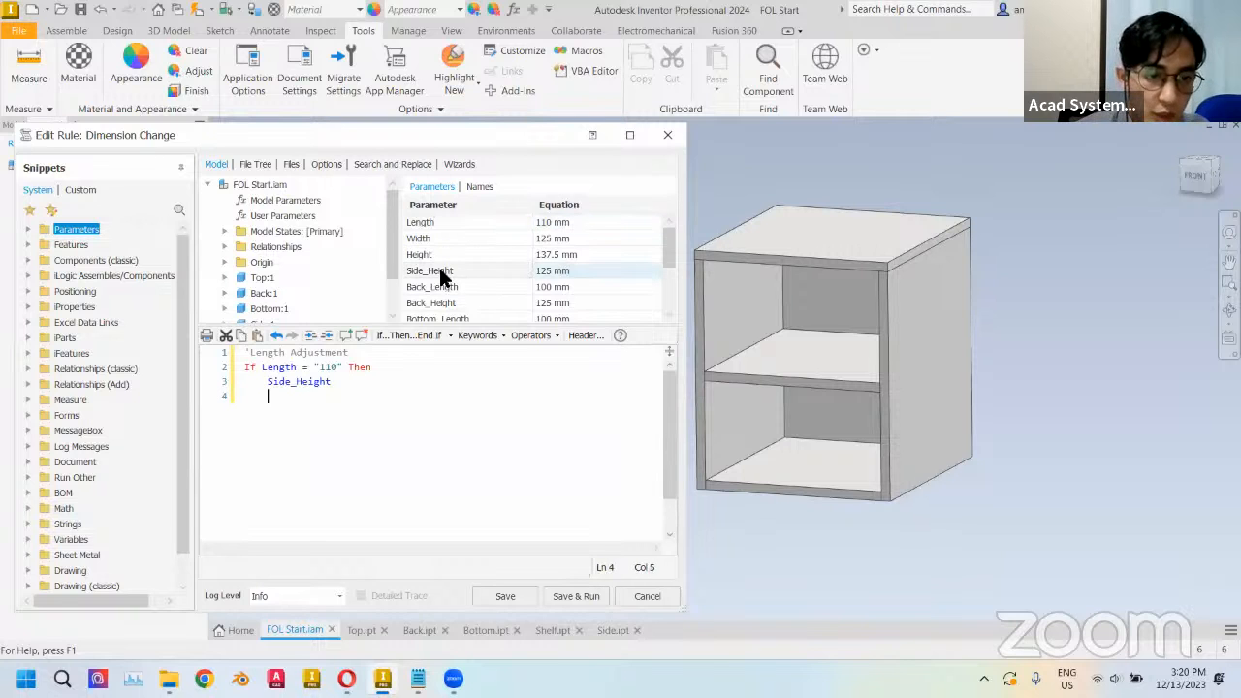
click(443, 287)
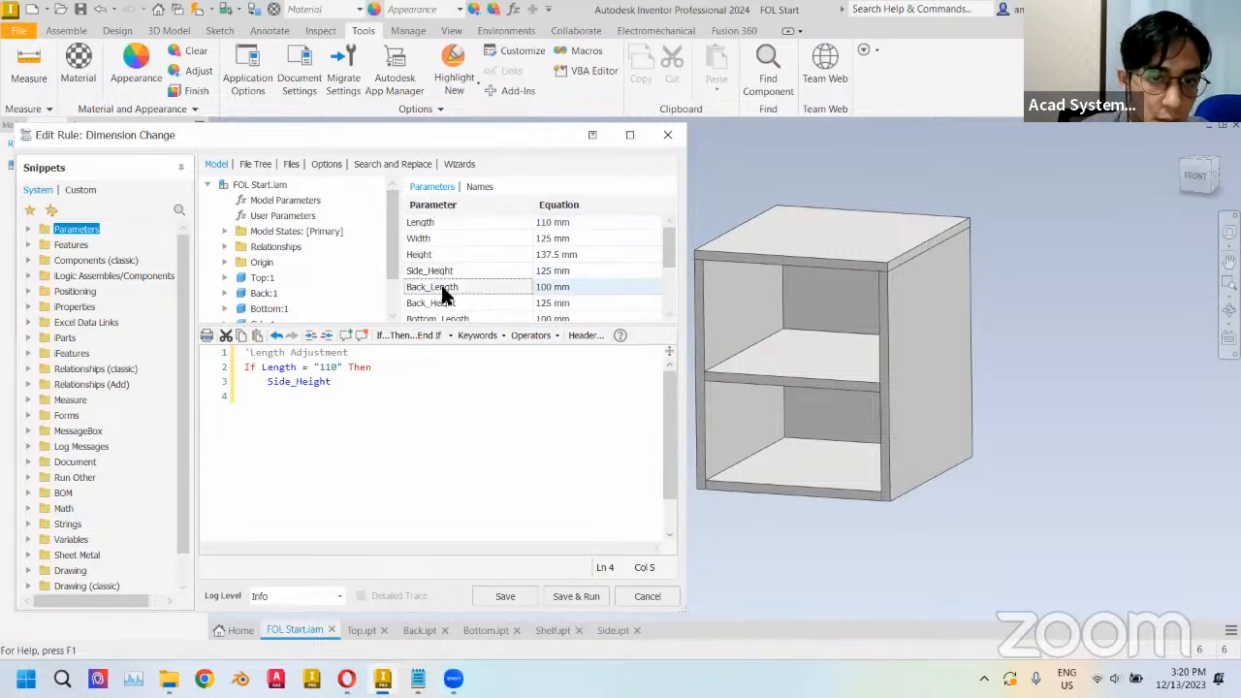
key(Return)
scroll(471, 276, down, 1)
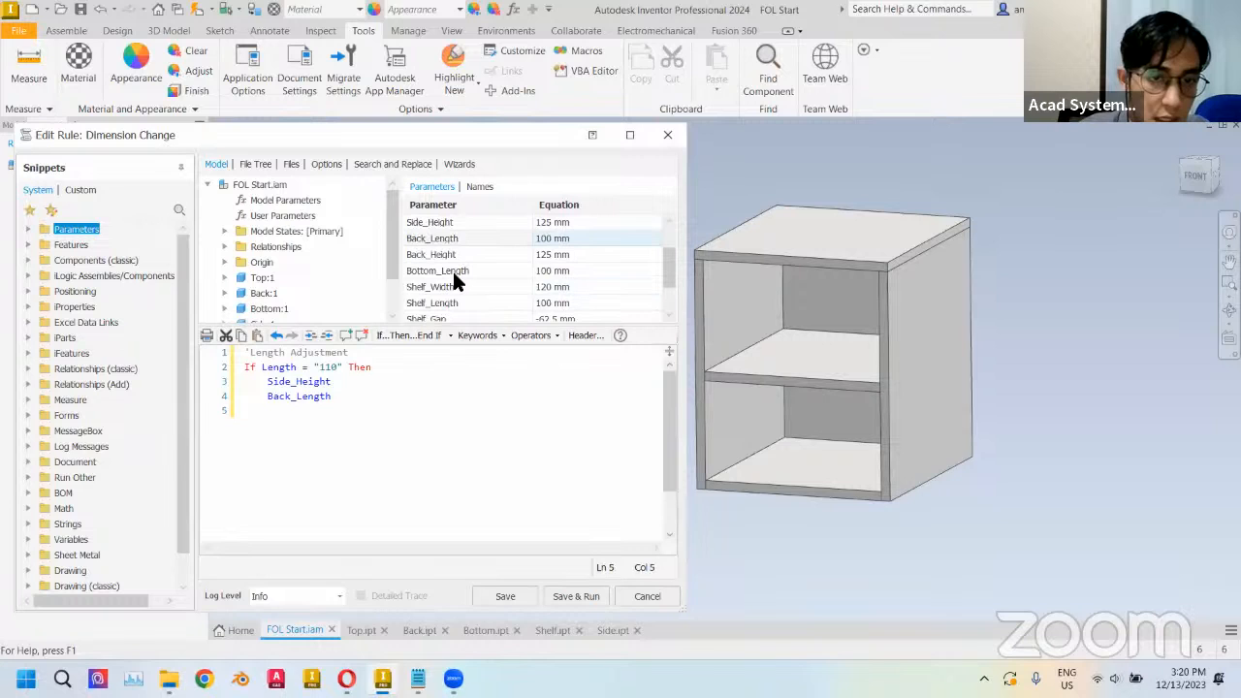
click(452, 273)
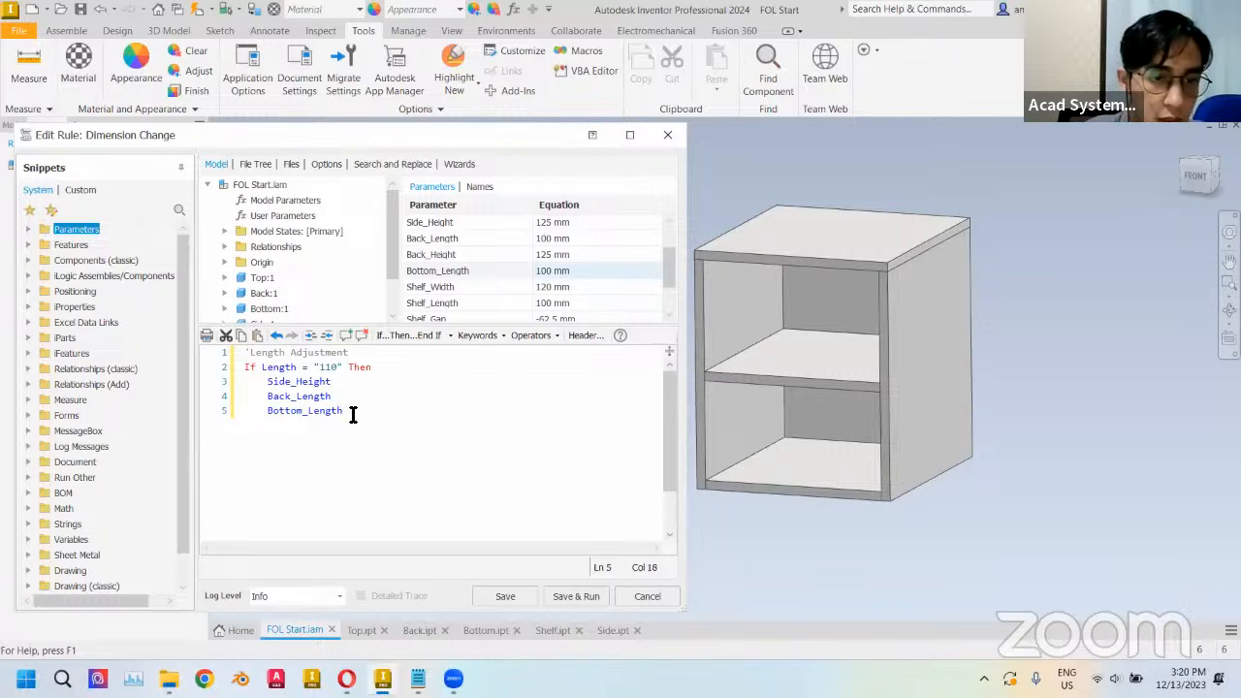
- Remove the Side_Height line from the If block
drag(353, 413, 270, 416)
drag(361, 388, 269, 384)
key(BackSpace)
key(BackSpace)
key(BackSpace)
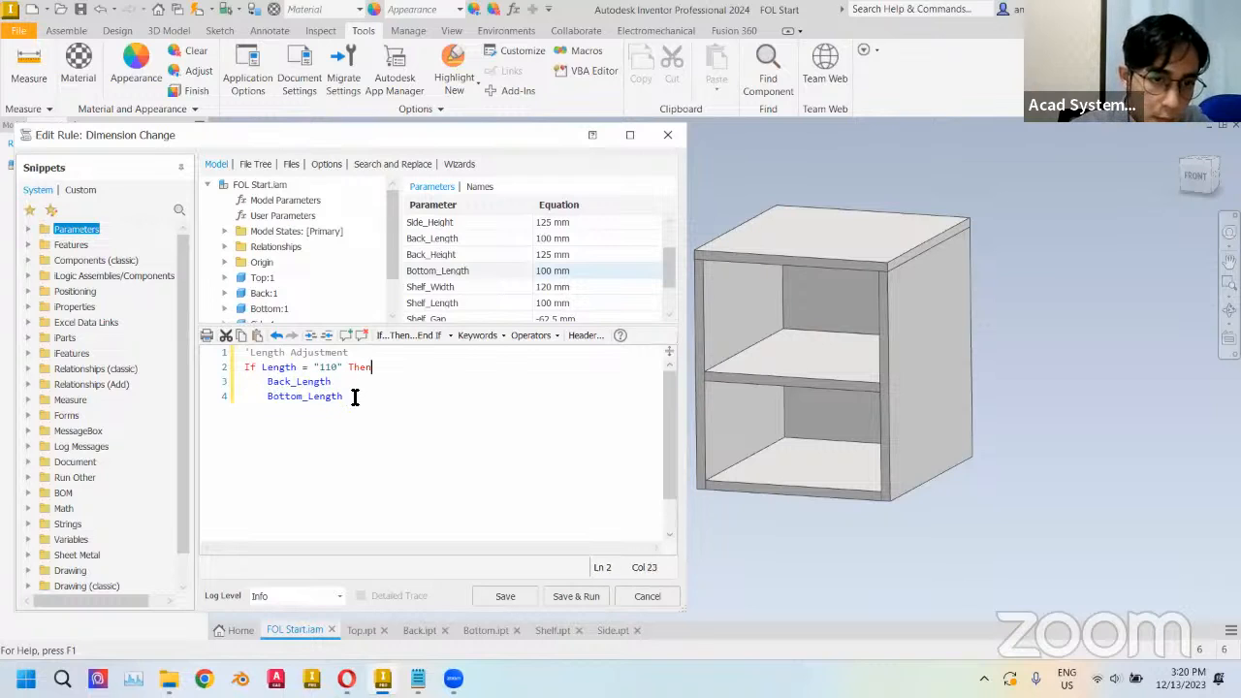
- Add the user parameter Shelf_Length on a new line below Bottom_Length
click(353, 397)
key(Return)
scroll(440, 264, down, 1)
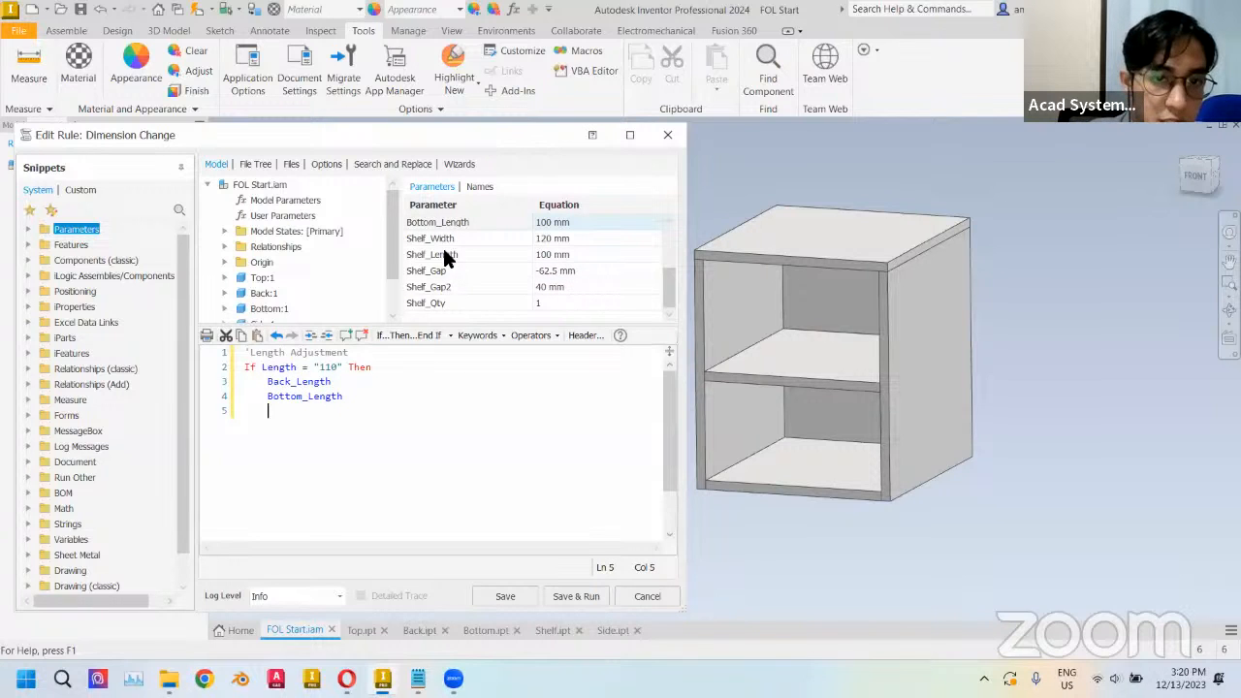
double_click(443, 251)
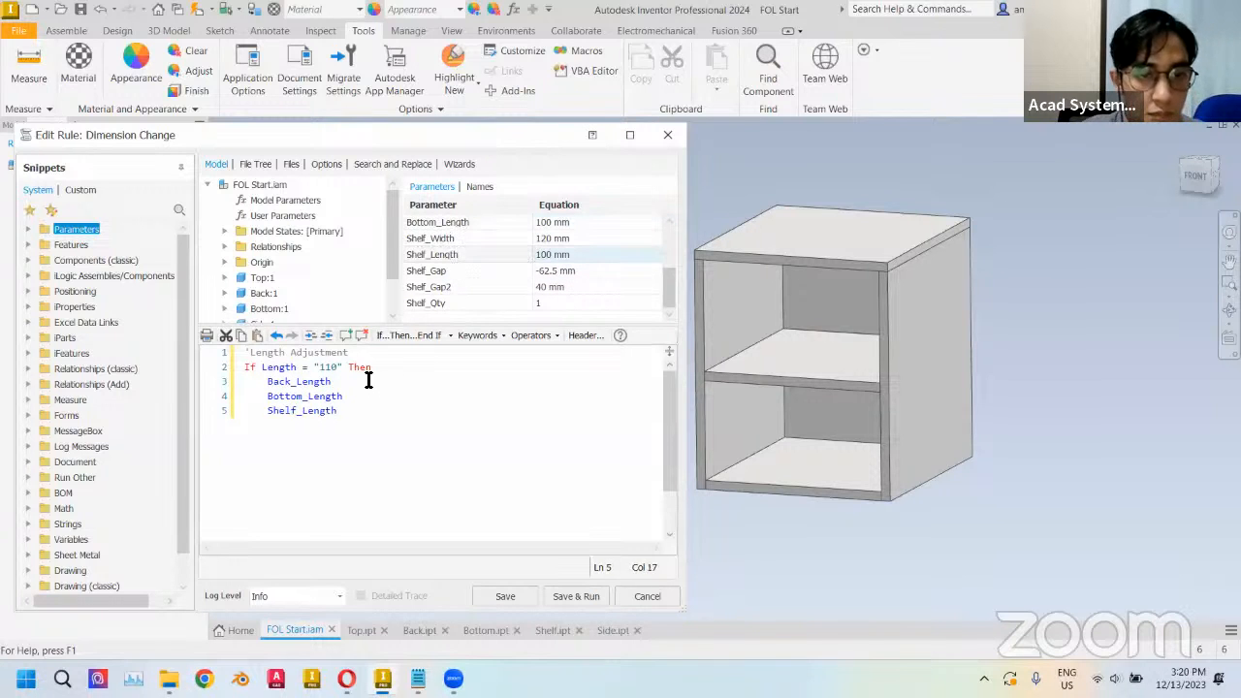
- Assign the value "100" to Back_Length, Bottom_Length and Shelf_Length under the Length = "110" condition
click(366, 380)
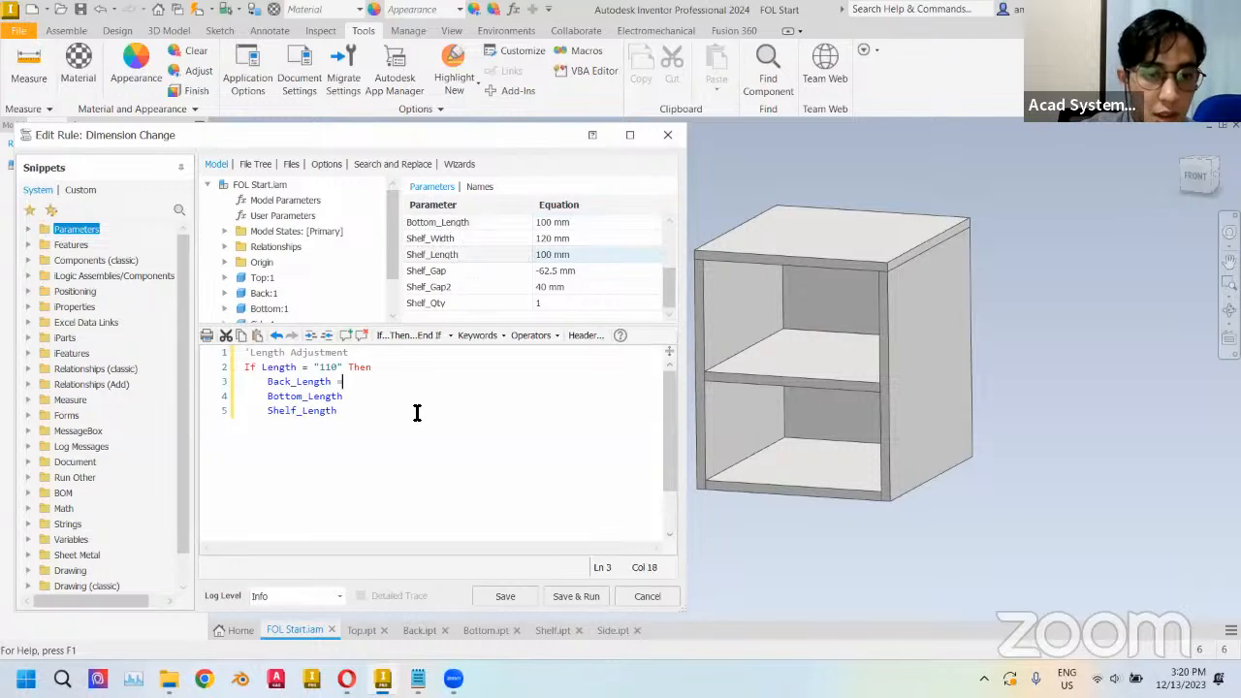
text(= ")
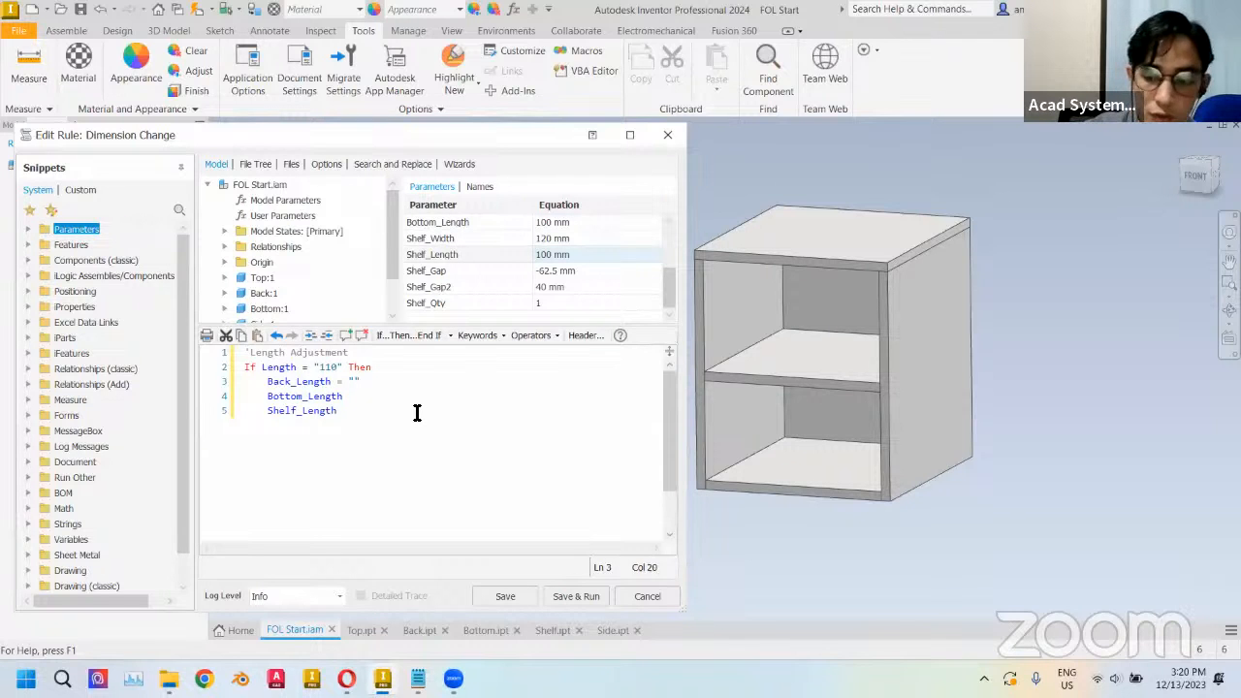
text(100)
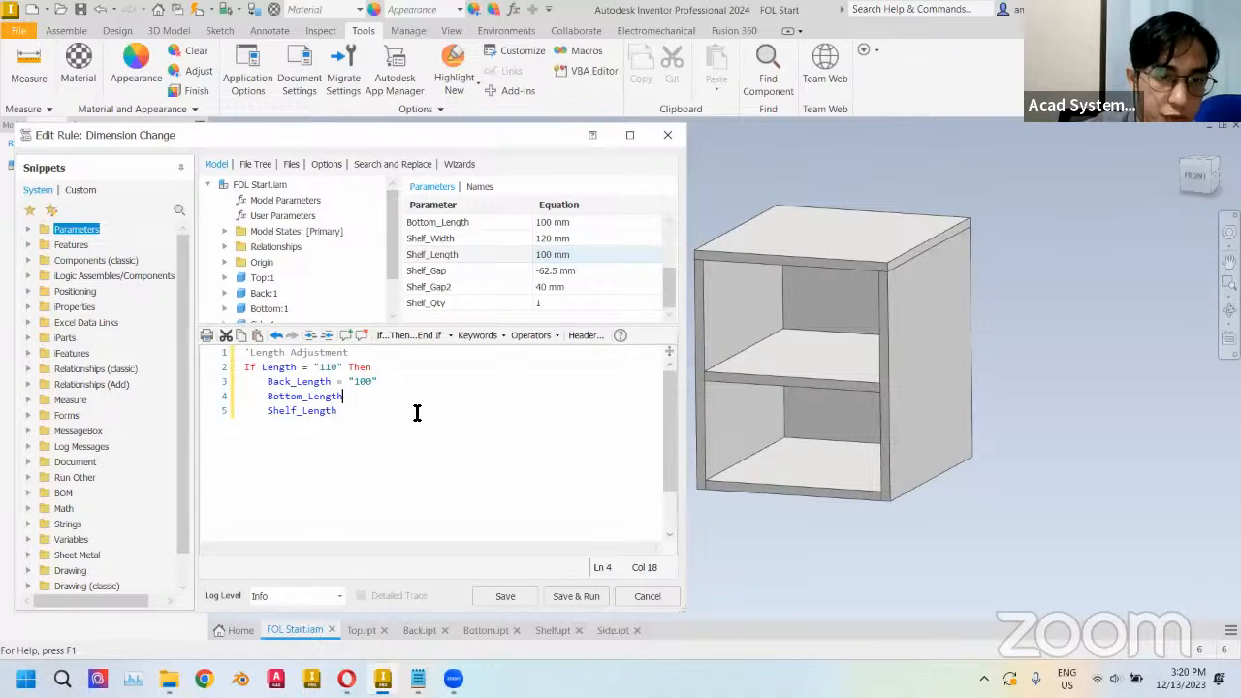
drag(386, 382, 335, 383)
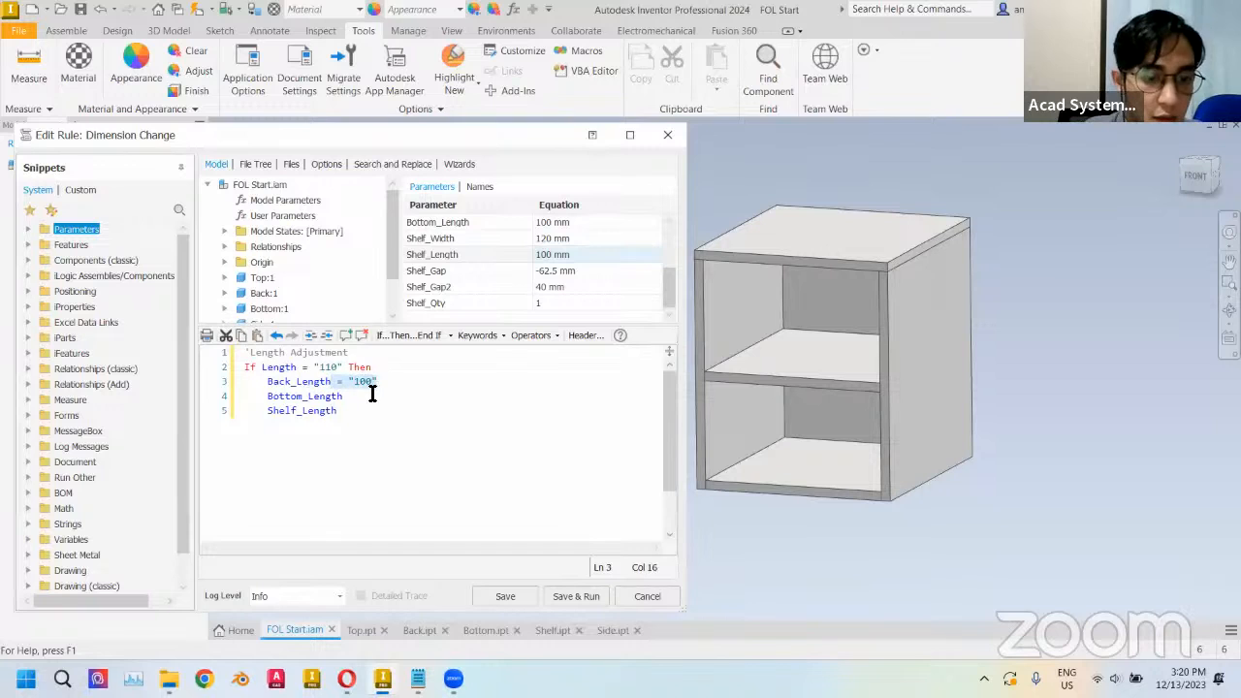
key(ctrl+c)
click(368, 396)
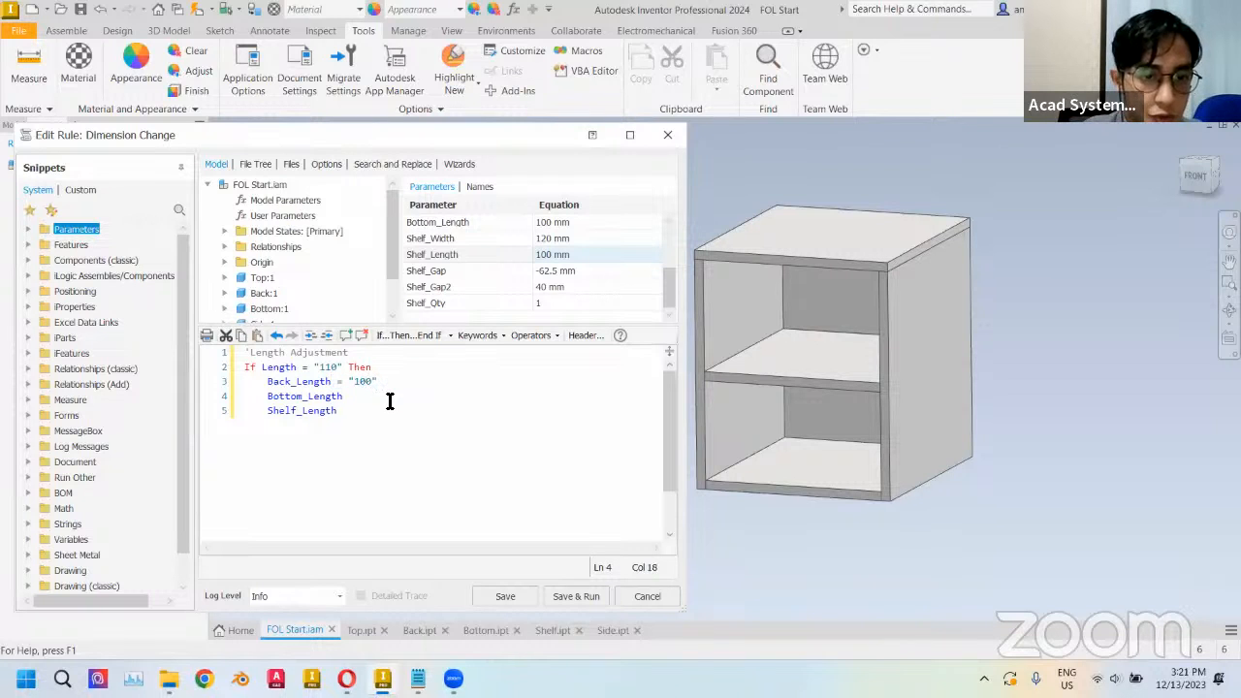
key(ctrl+v)
click(371, 413)
key(ctrl+v)
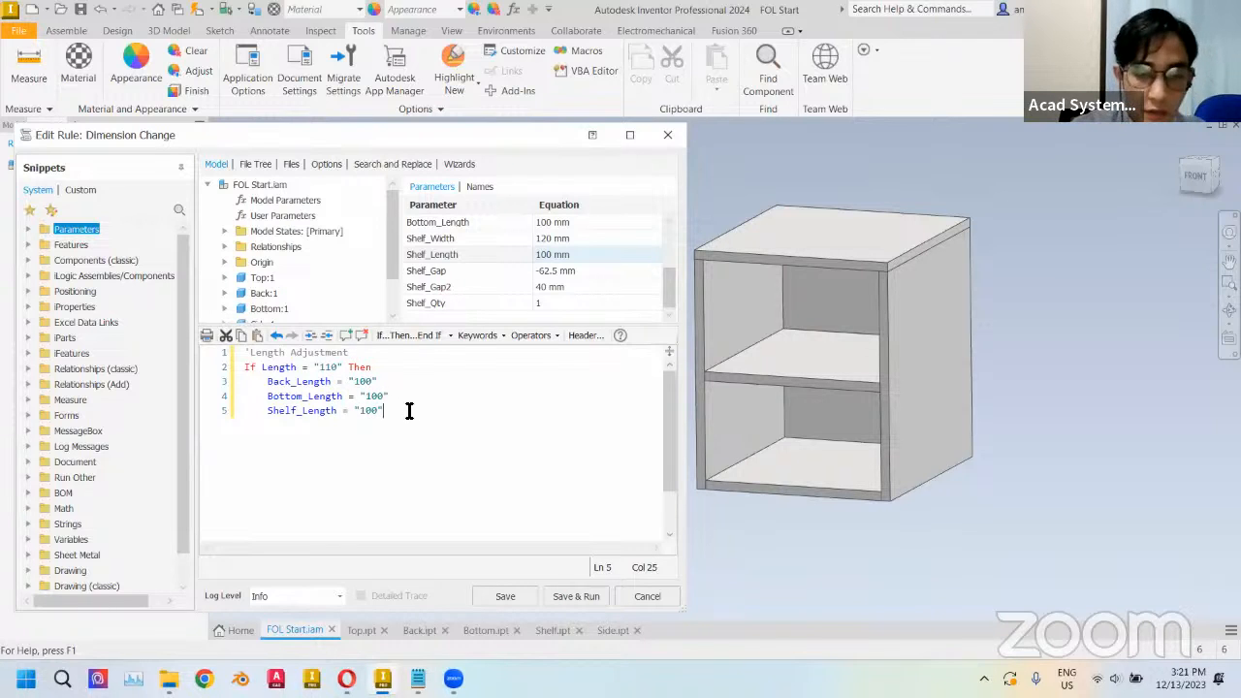
- Add a second condition below Shelf_Length reading Else If Length = "210" Then
key(Return)
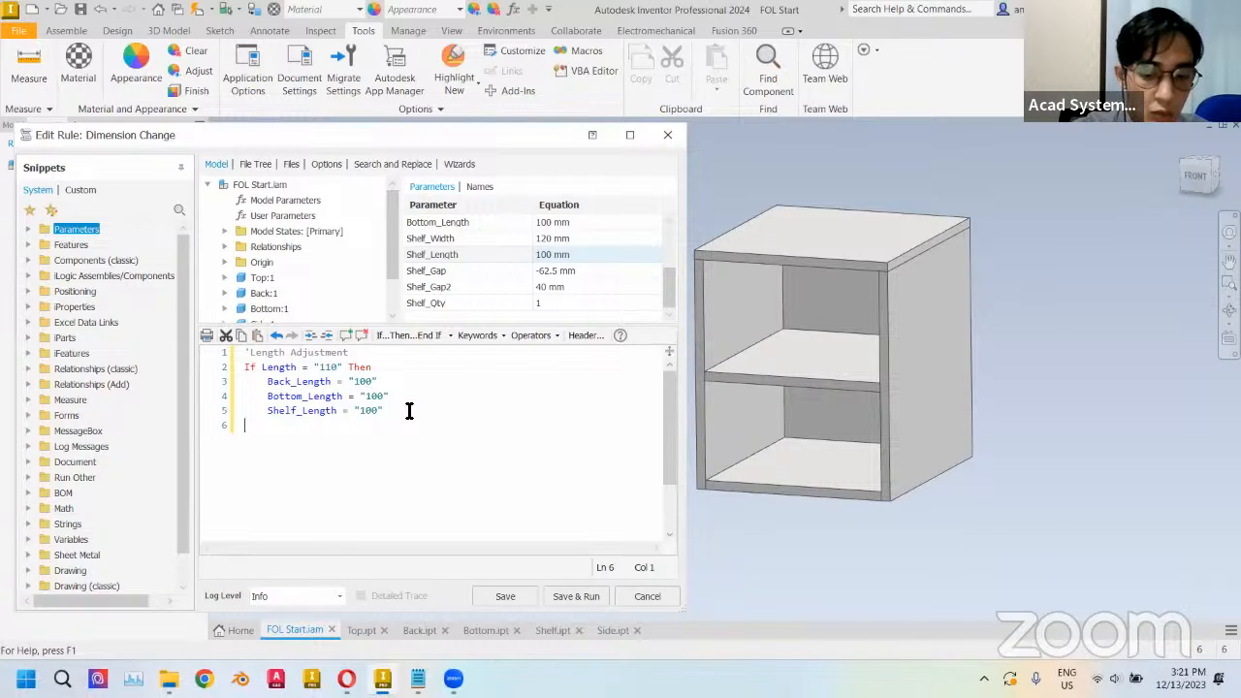
text(Else If)
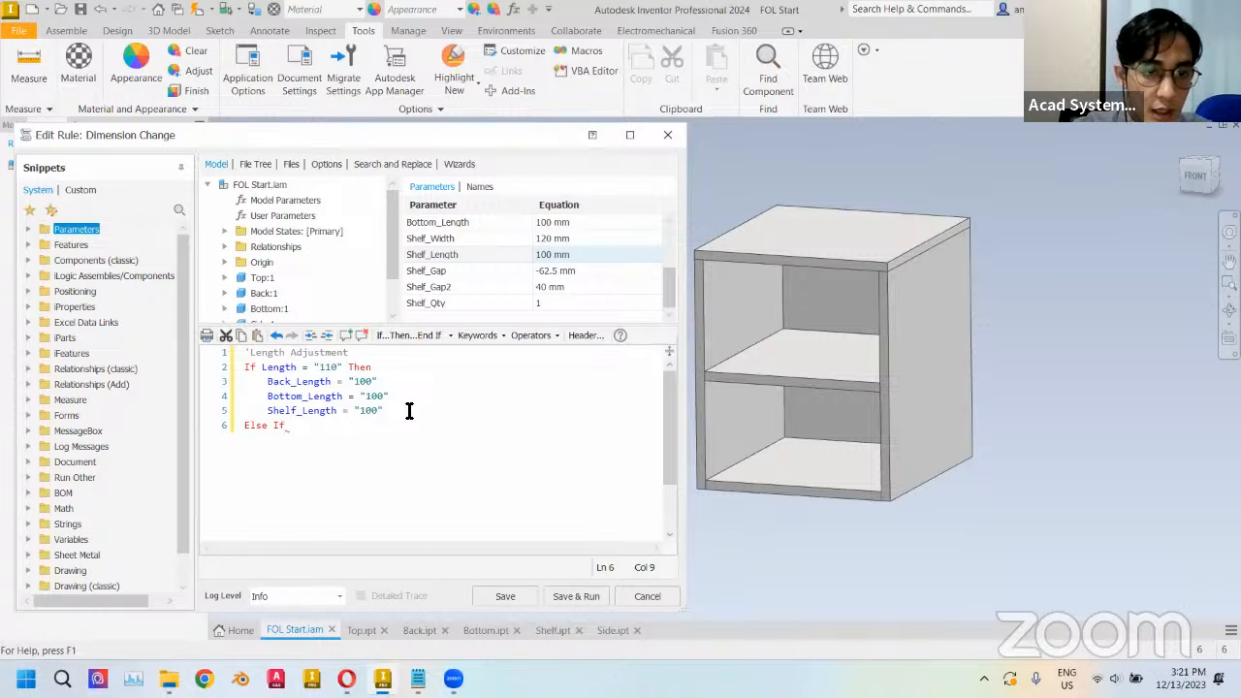
text( Le)
key(Return)
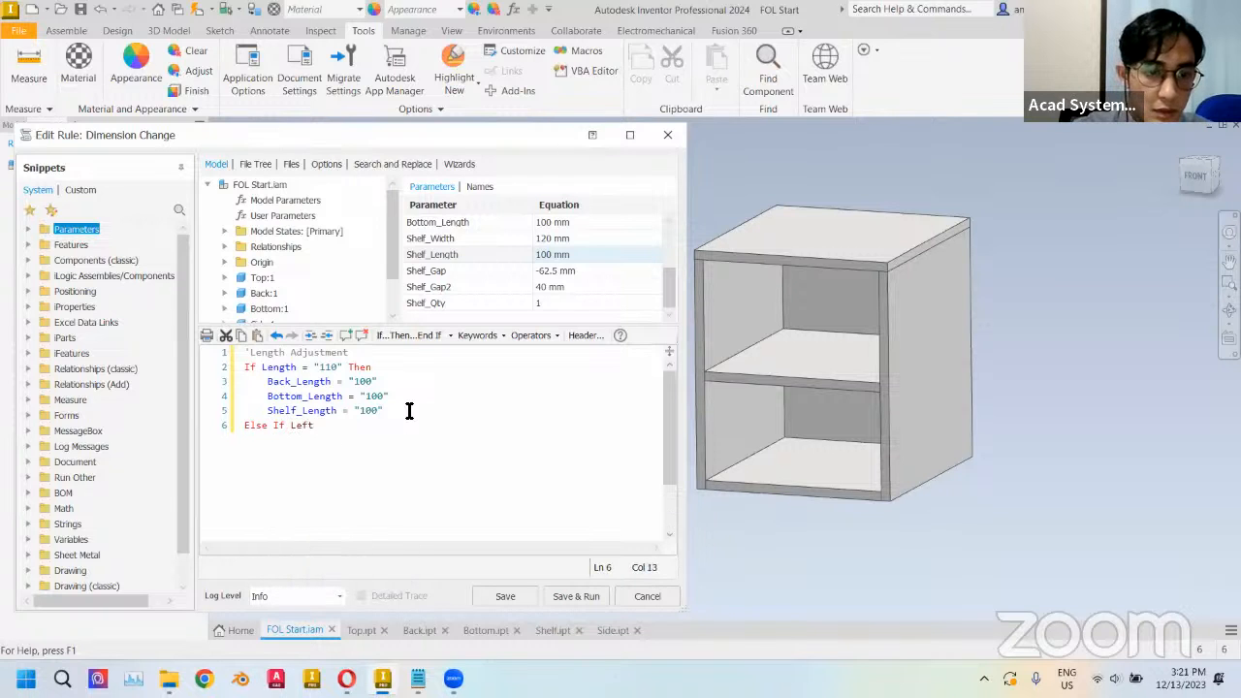
key(BackSpace)
key(BackSpace)
key(BackSpace)
text(ength)
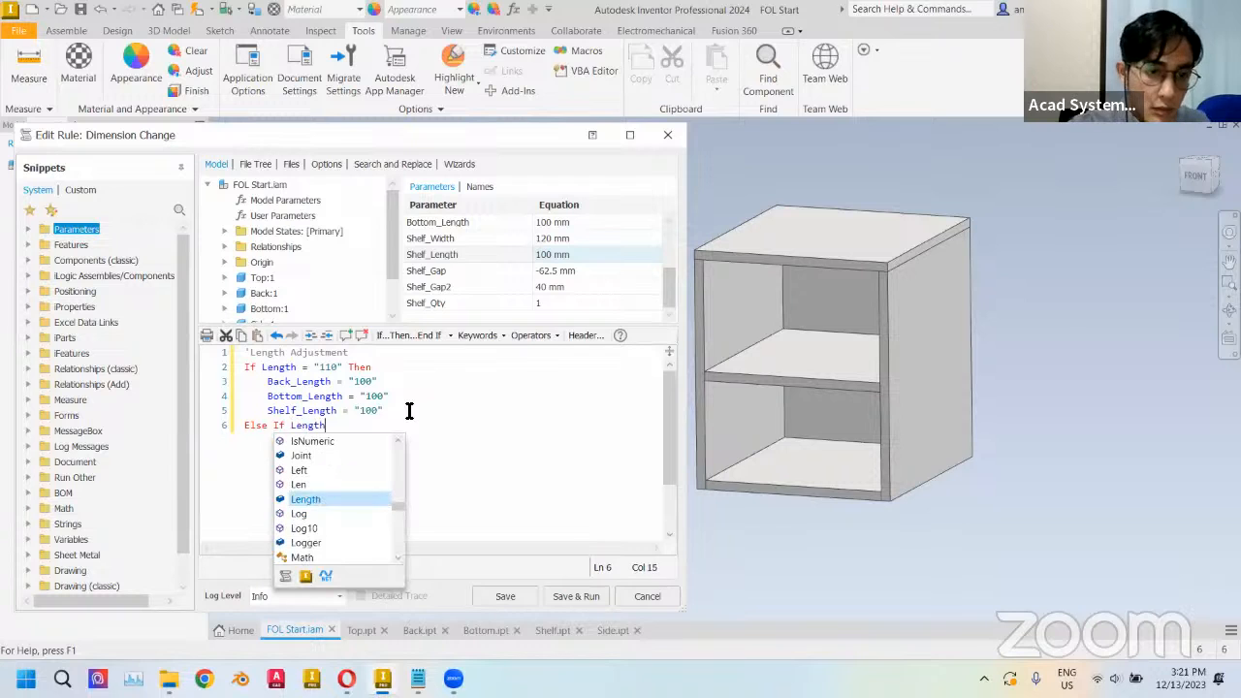
text( =)
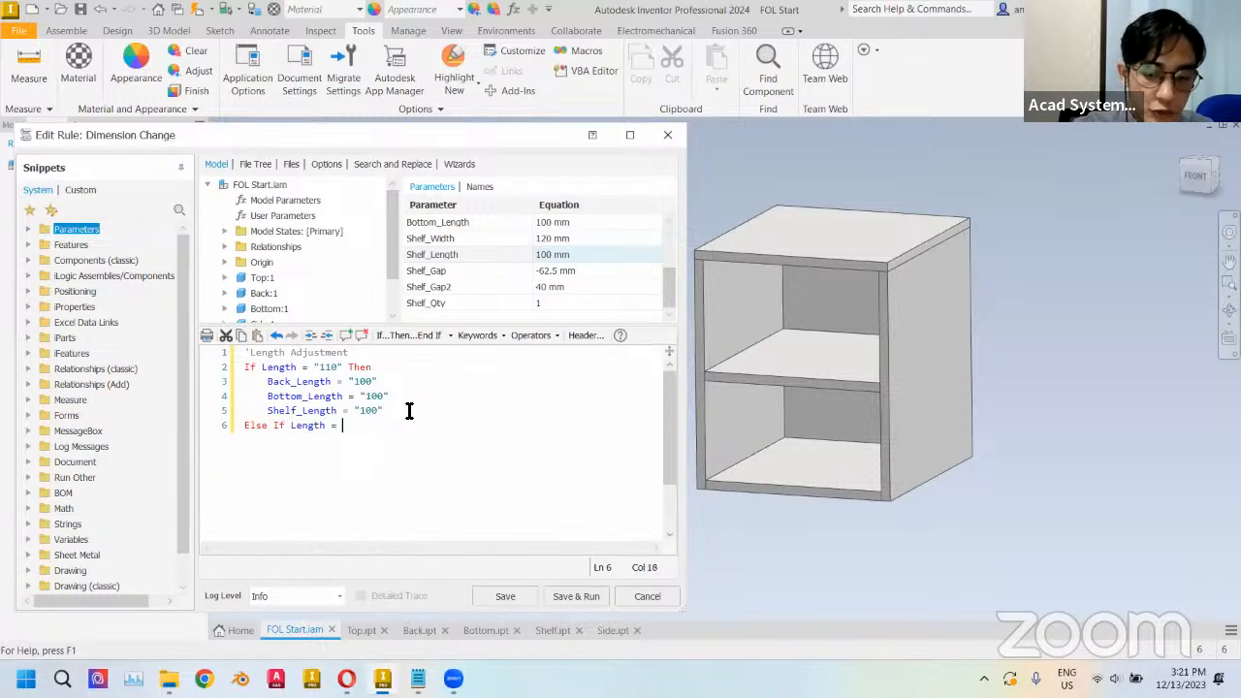
text( "210)
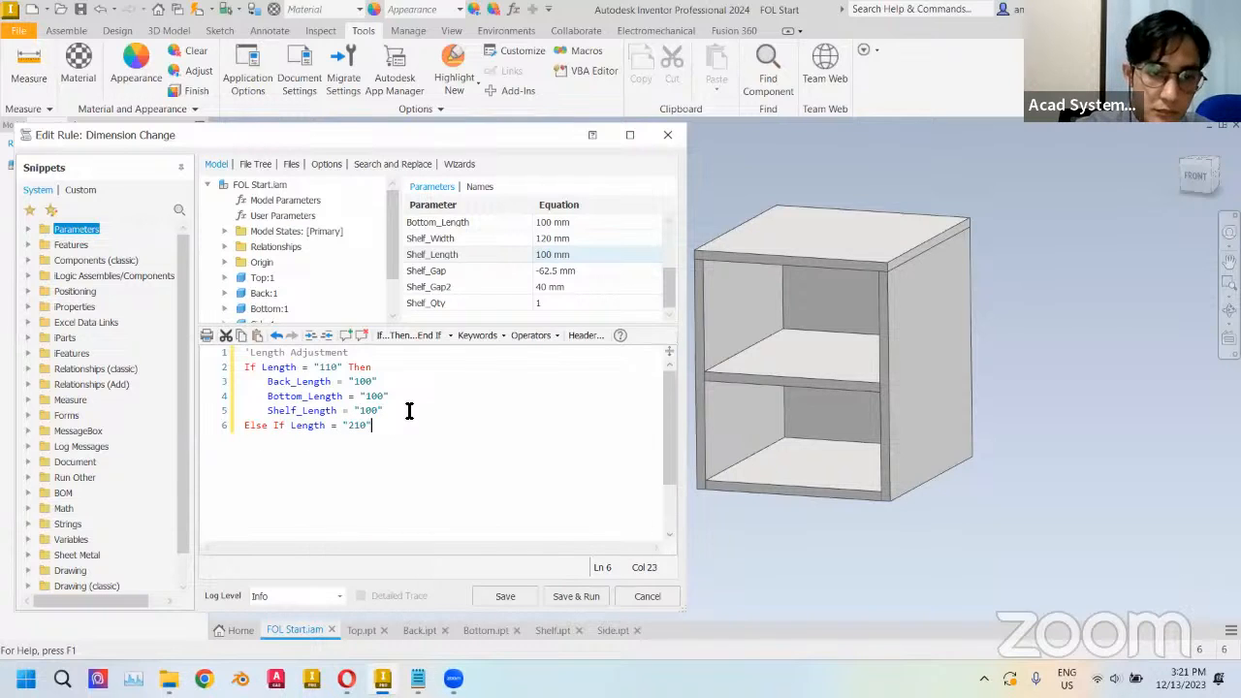
text(" Then)
key(Return)
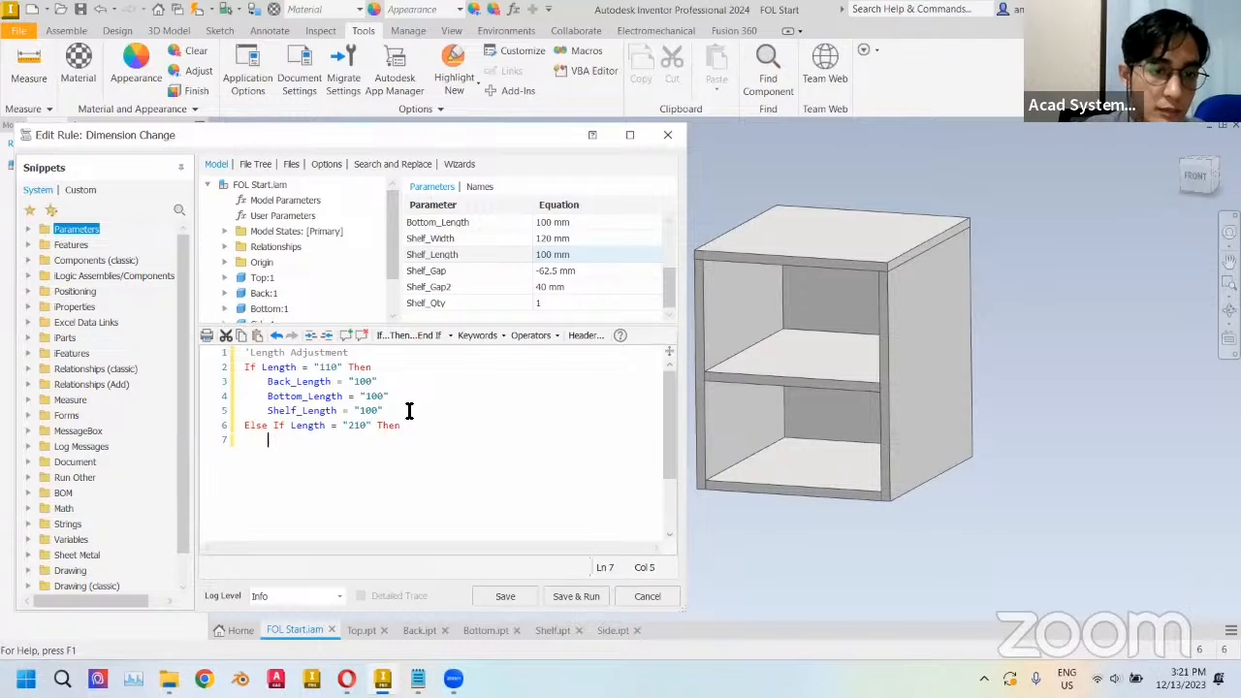
- Copy the Back_Length, Bottom_Length and Shelf_Length assignments into the Length = "210" branch
drag(385, 411, 269, 380)
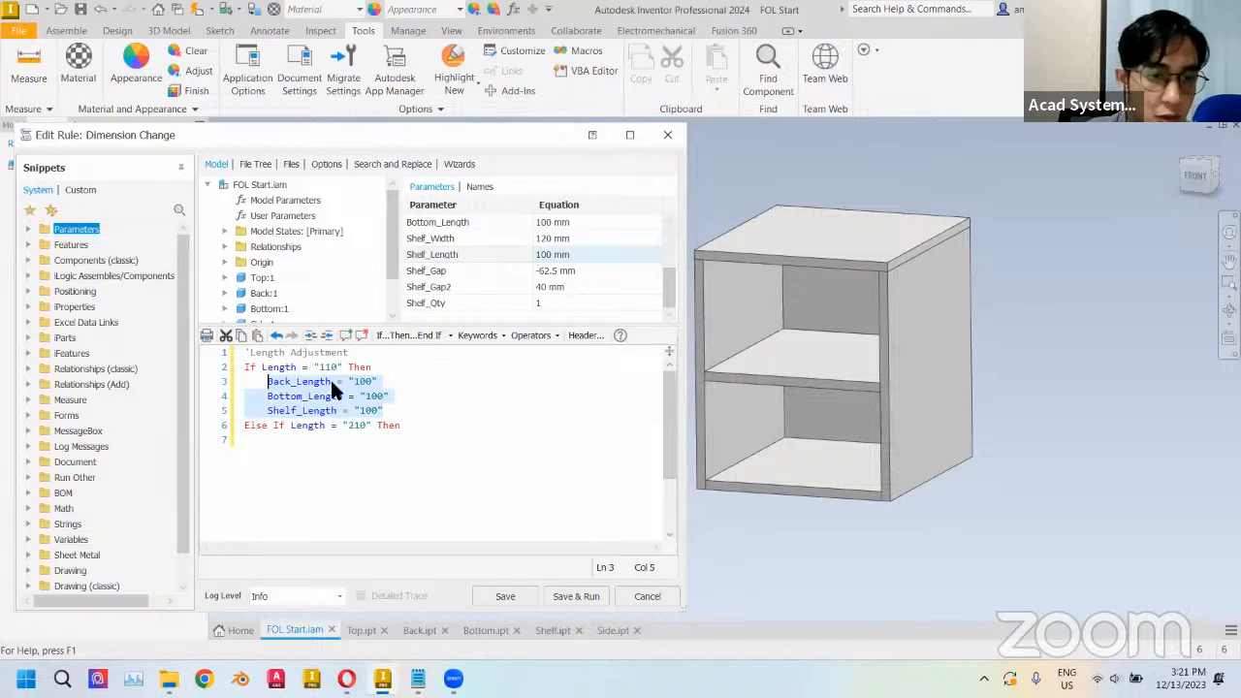
key(ctrl+c)
click(370, 441)
key(ctrl+v)
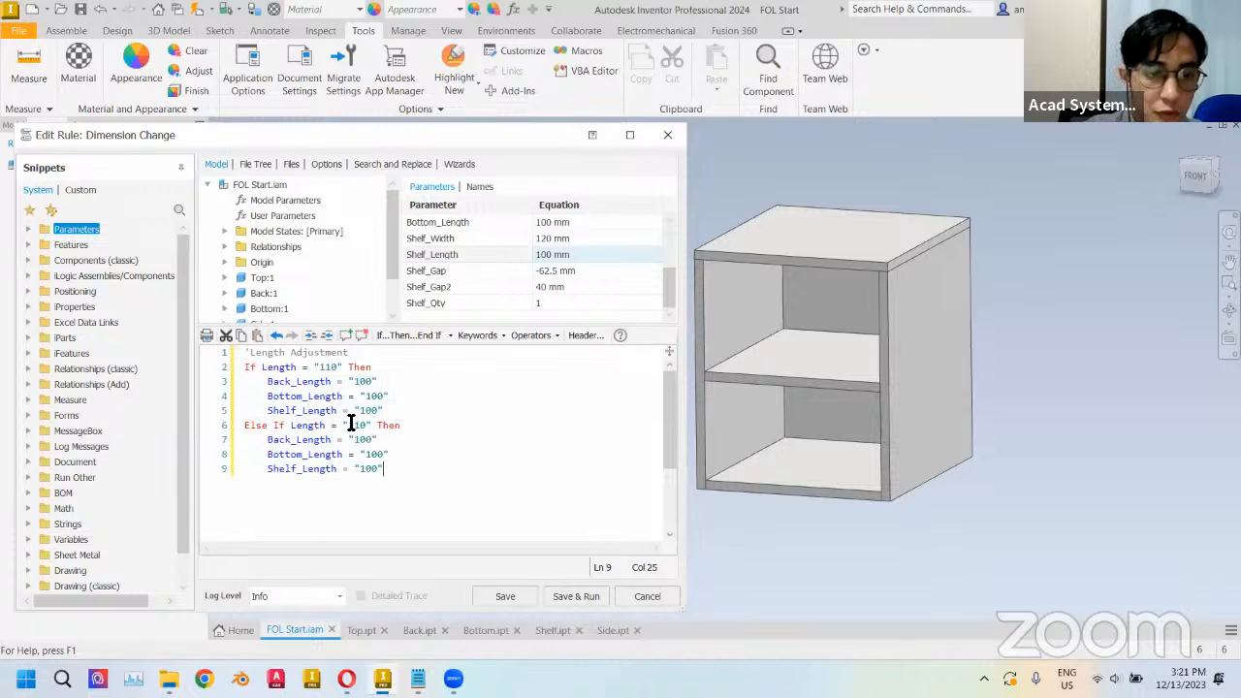
- Change Back_Length, Bottom_Length and Shelf_Length to "200" in the Length = "210" branch
click(357, 439)
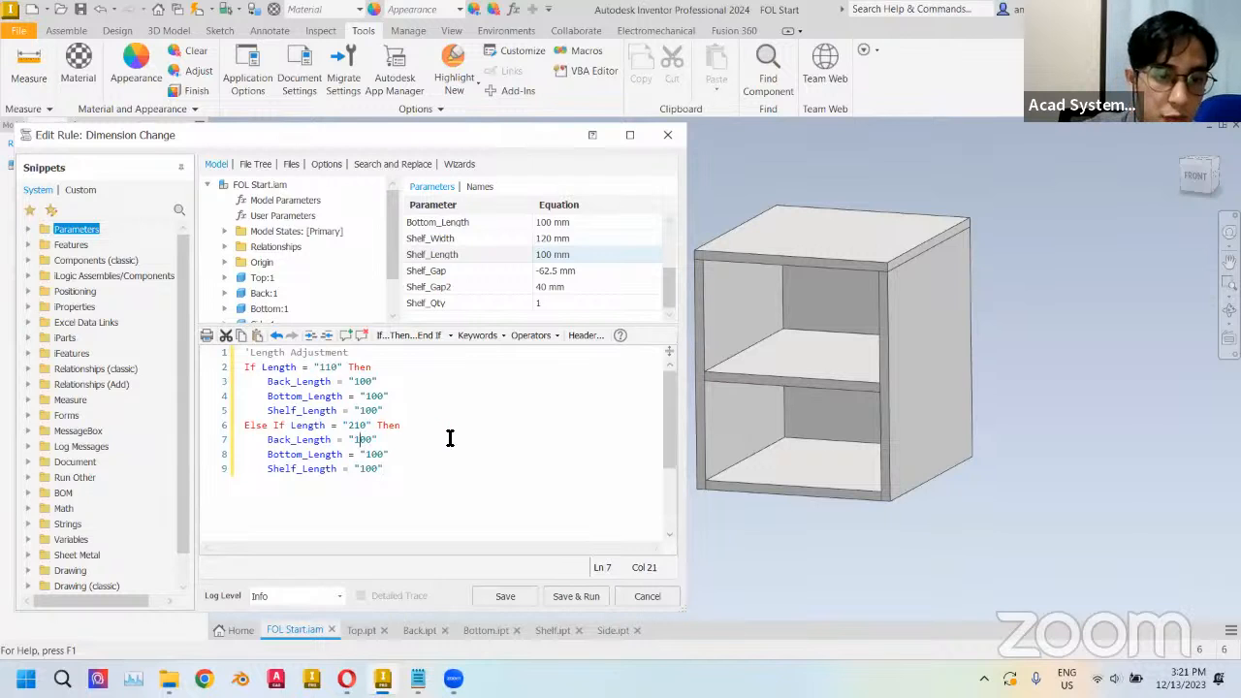
key(BackSpace)
text(2)
key(Down)
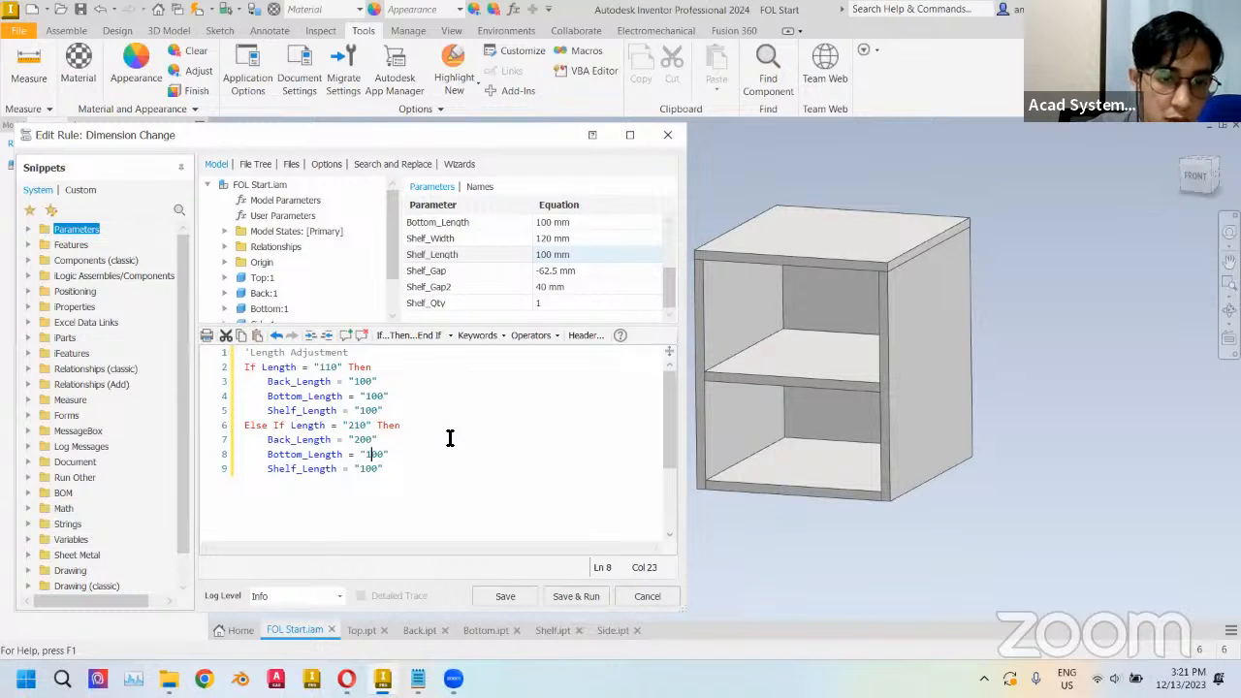
key(BackSpace)
text(2)
key(Down)
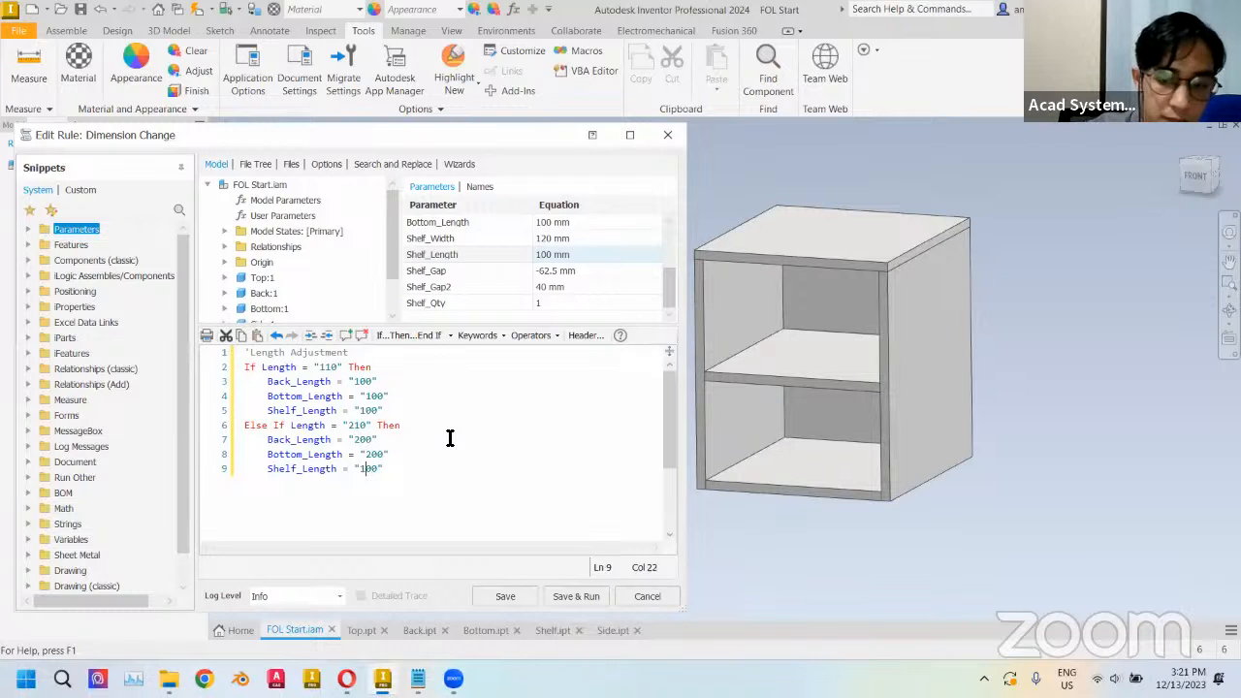
key(BackSpace)
text(2)
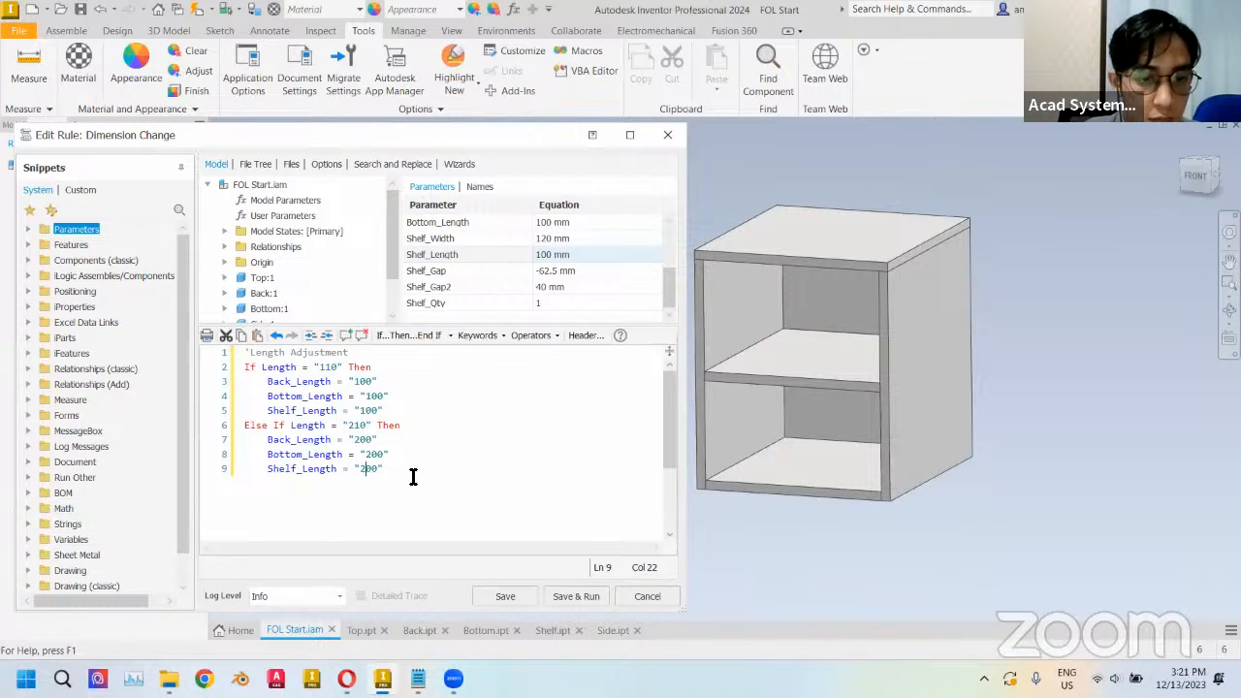
- Duplicate the whole Length = "210" branch below itself and change the copy's condition to Length = "310"
drag(413, 475, 242, 424)
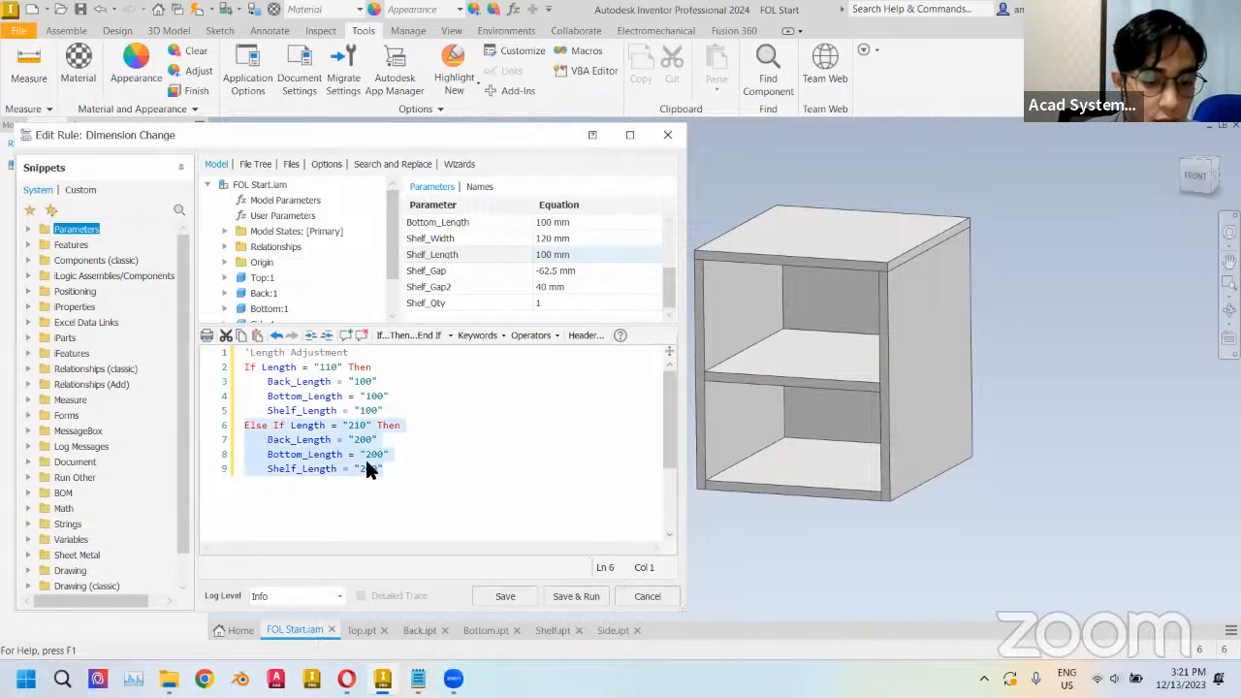
click(415, 473)
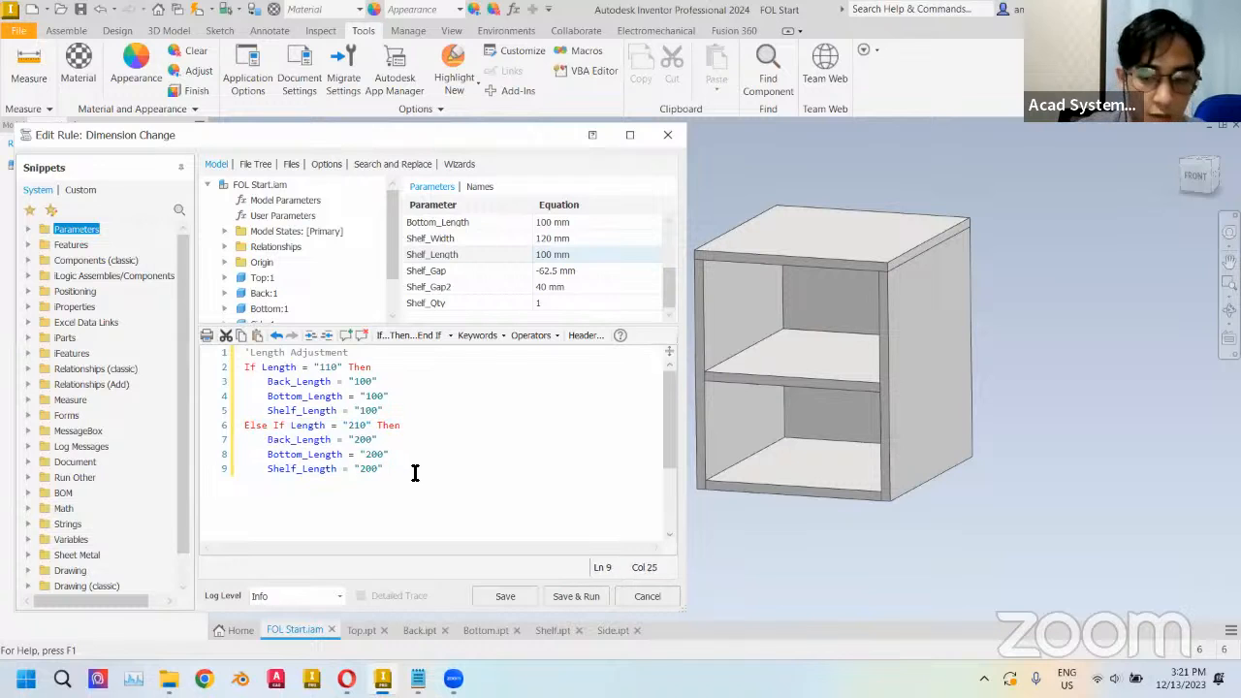
key(Return)
key(ctrl+v)
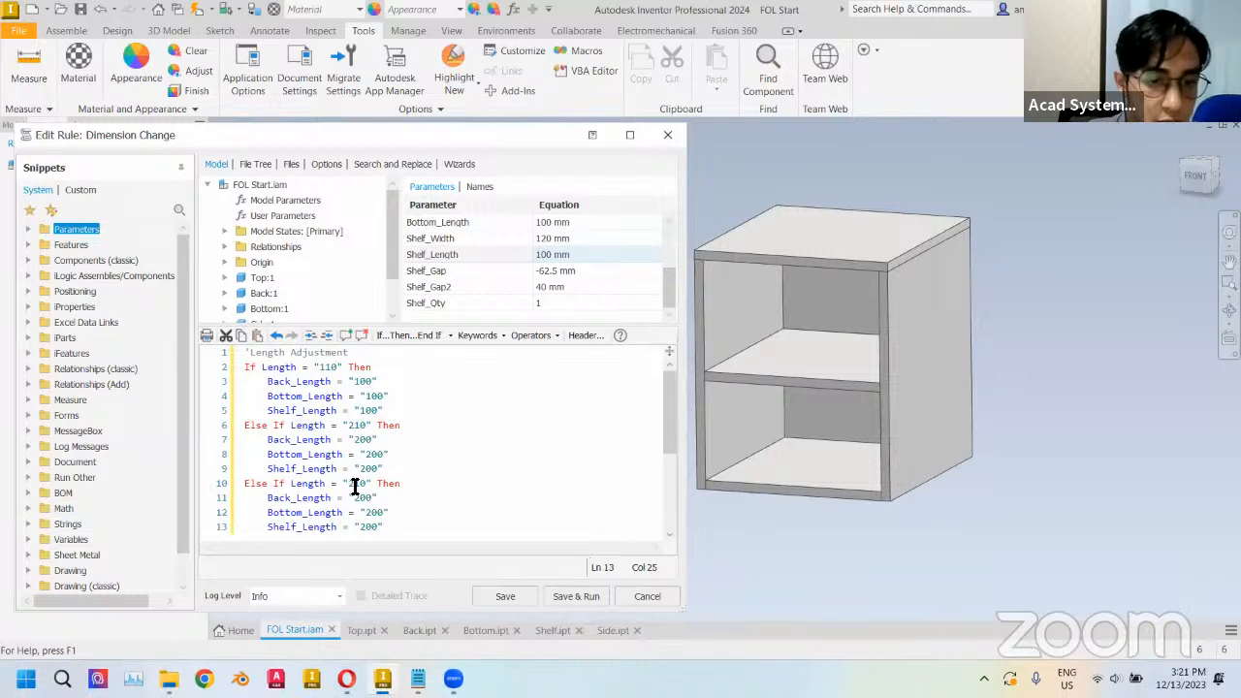
click(354, 484)
key(BackSpace)
text(3)
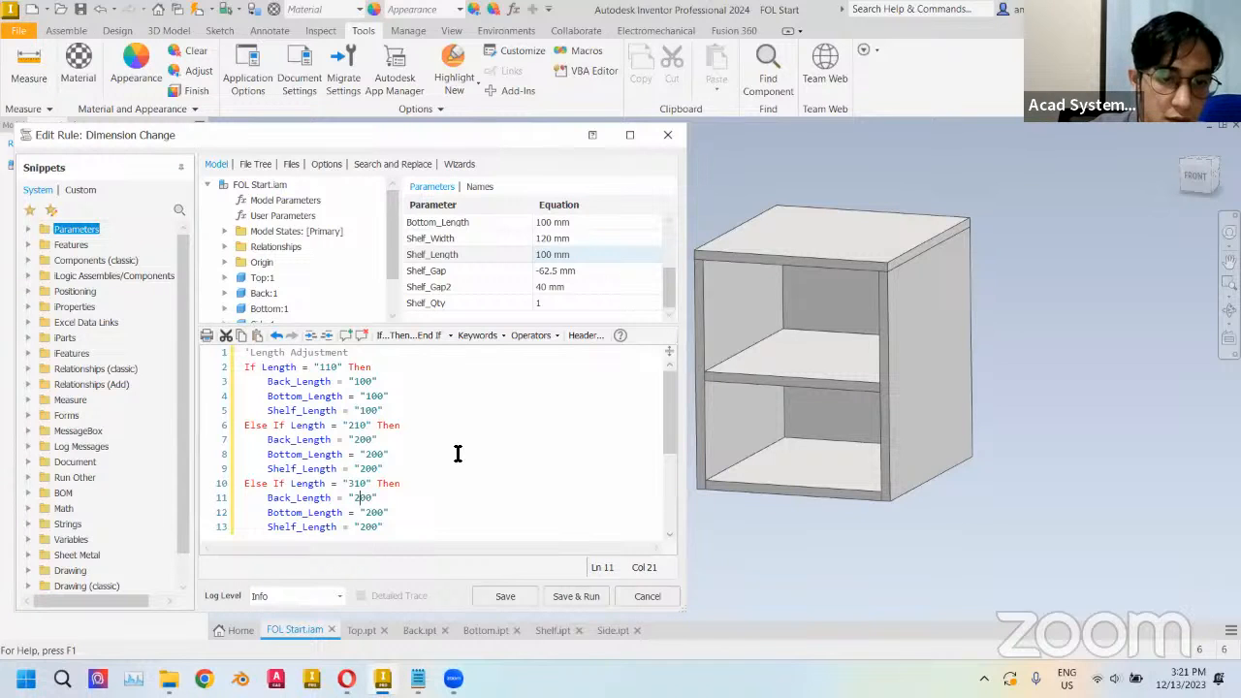
- Change Back_Length, Bottom_Length and Shelf_Length to "300" in the Length = "310" branch
key(BackSpace)
text(3)
key(Down)
key(Right)
key(Right)
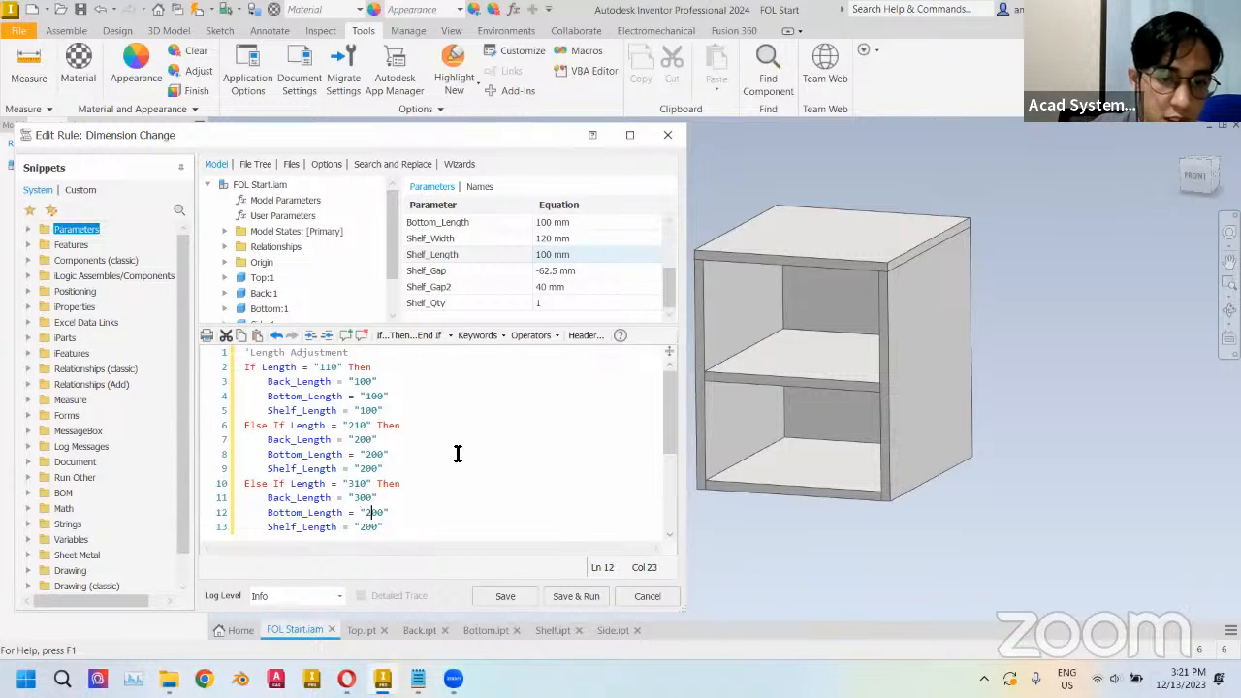
key(BackSpace)
text(3)
key(Down)
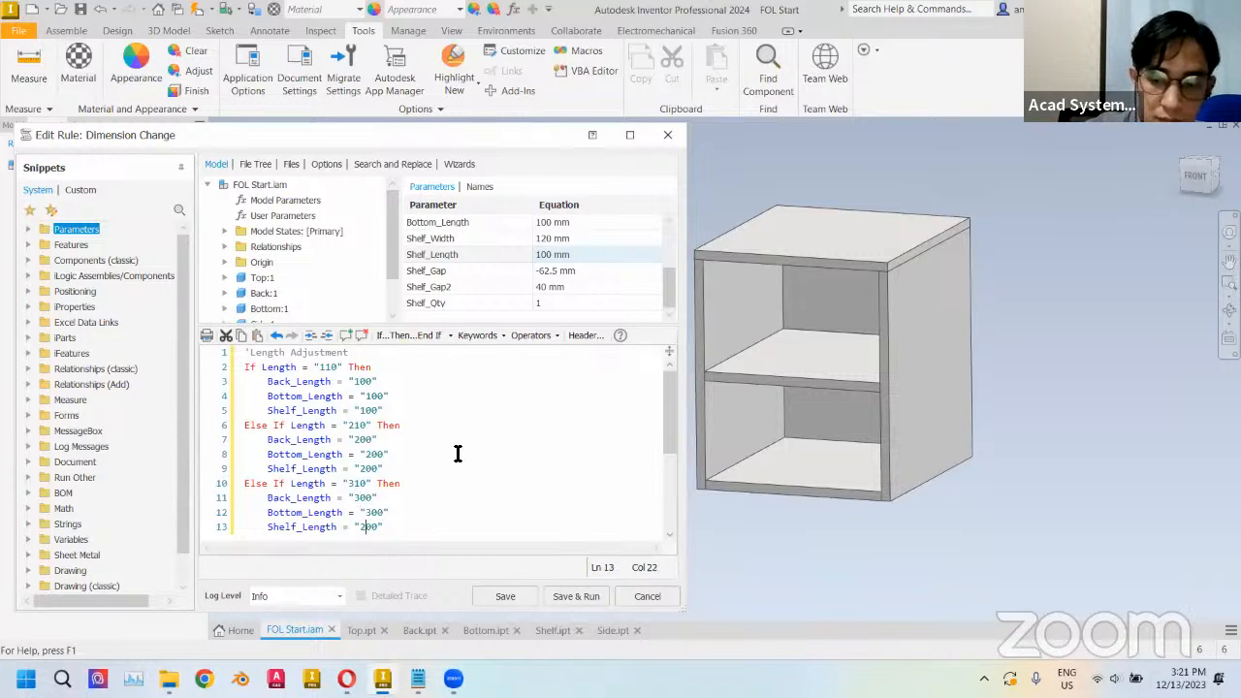
key(BackSpace)
text(3)
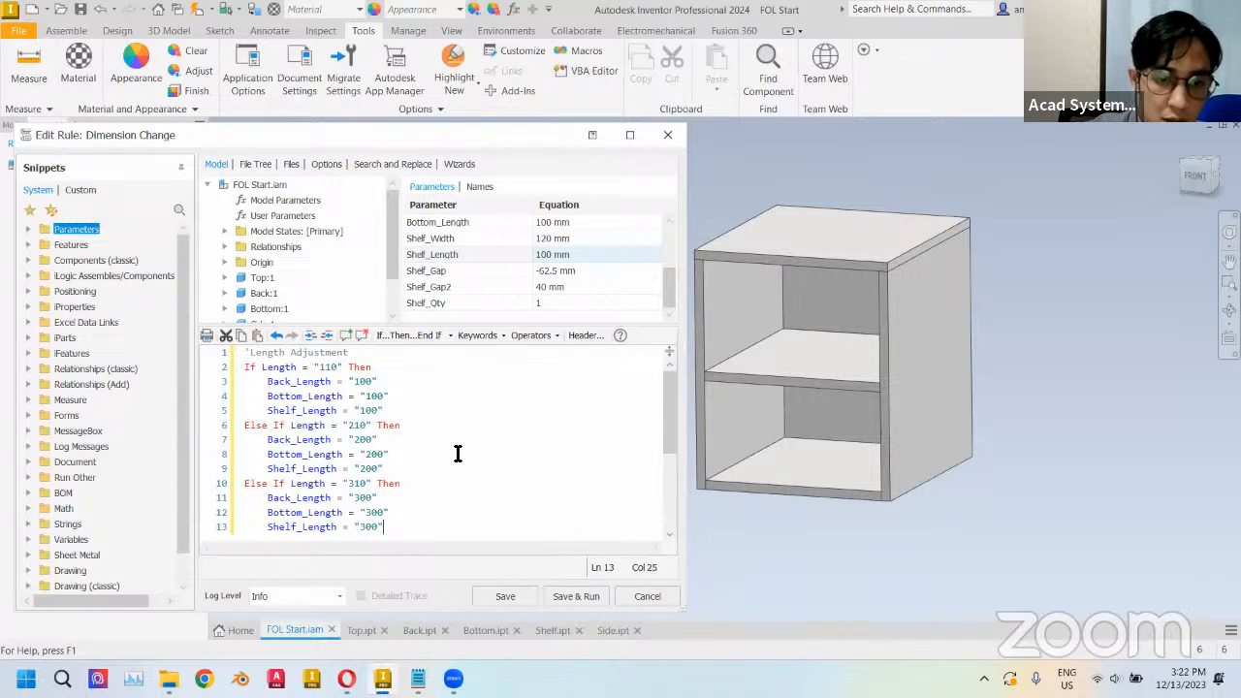
- Close the conditional block with End If, then save and run the Dimension Change rule
key(Return)
text(End )
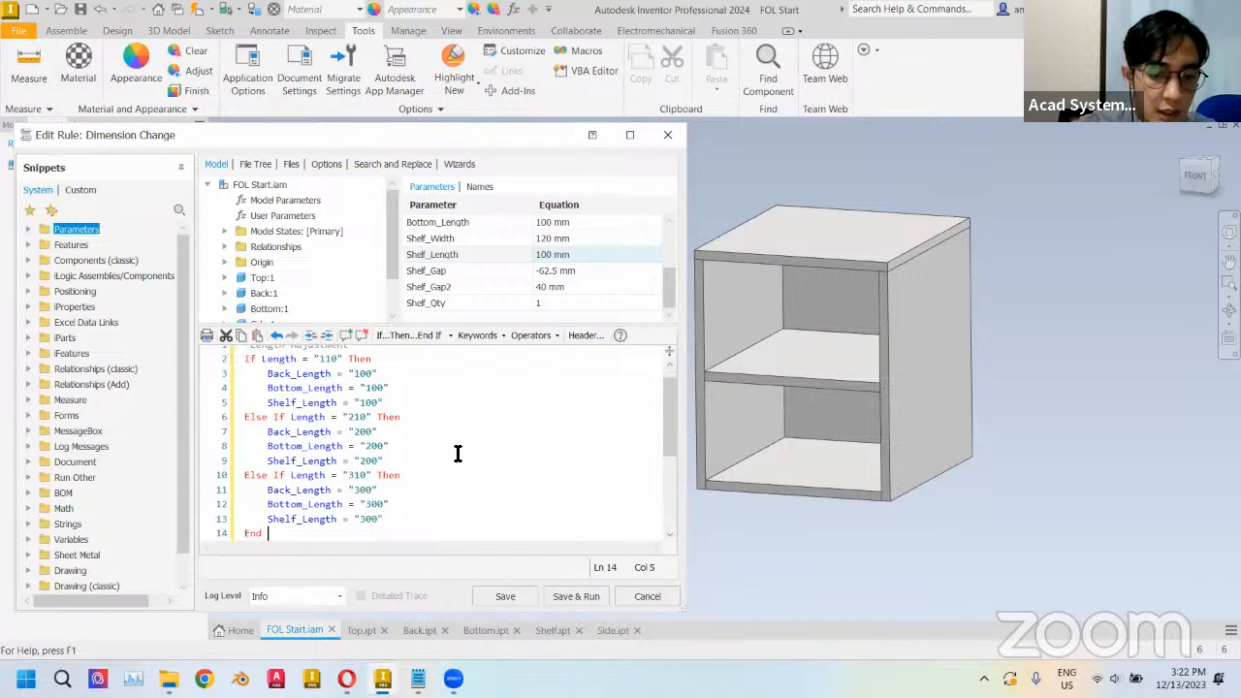
text(If)
scroll(387, 436, up, 1)
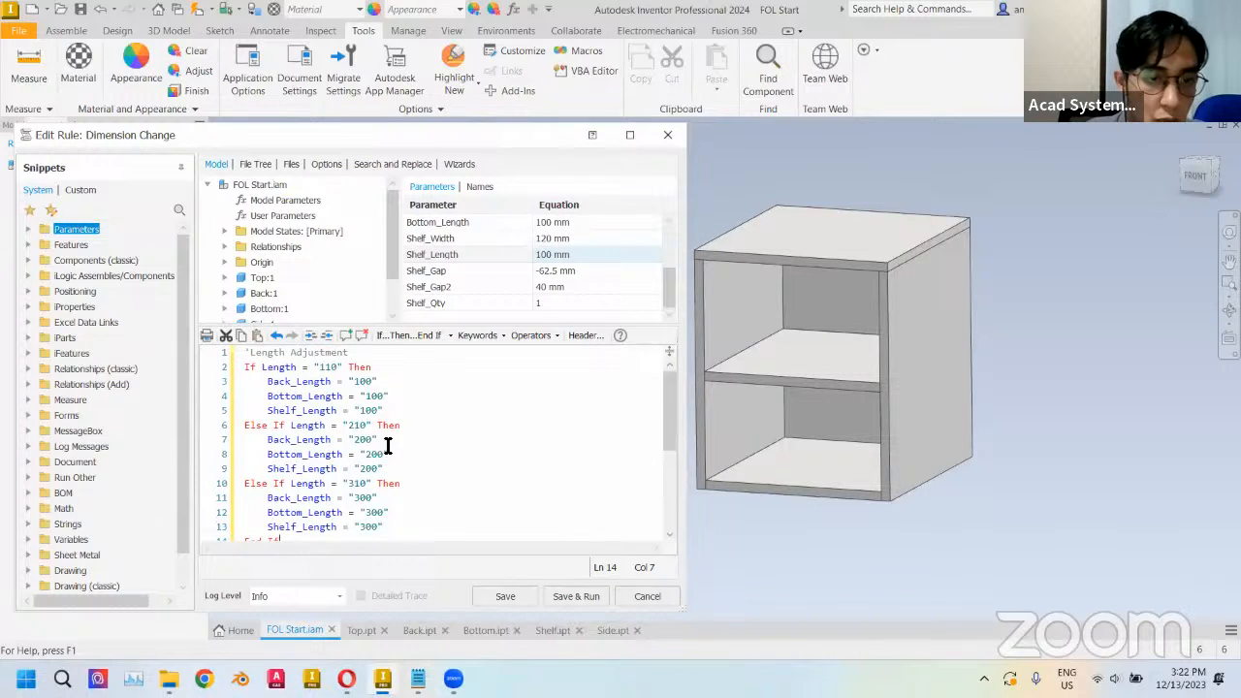
scroll(421, 452, down, 4)
scroll(420, 451, up, 4)
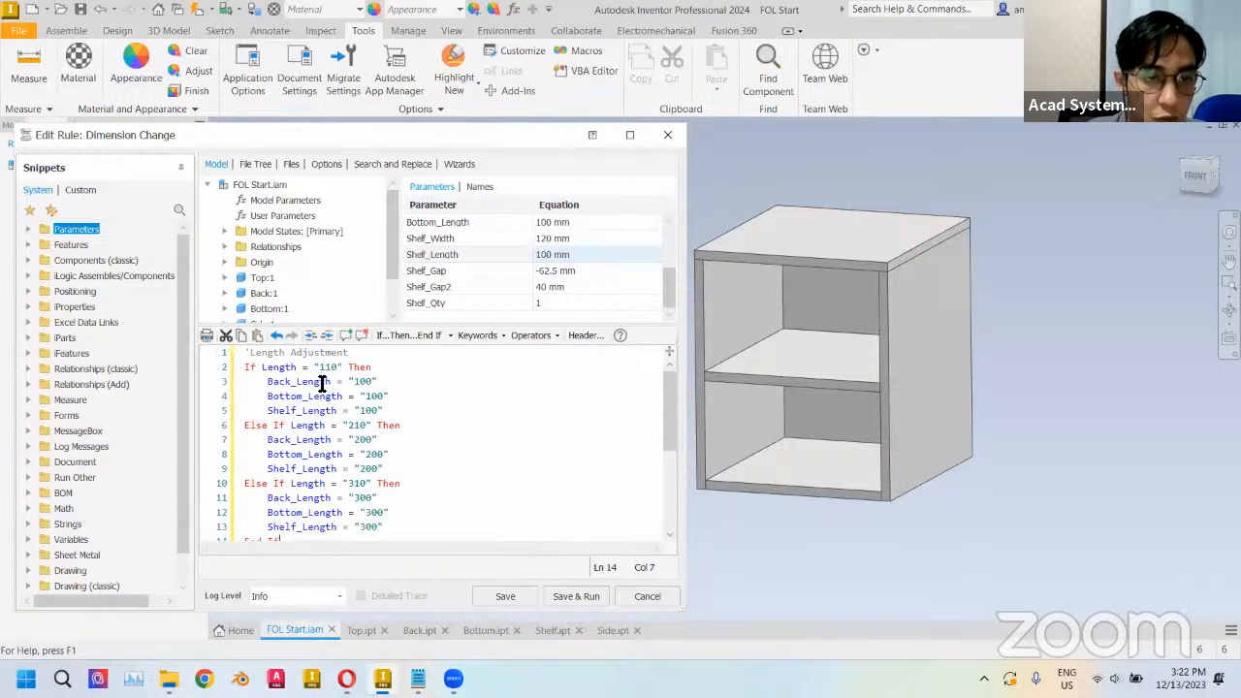
click(572, 596)
- Test the rule in the assembly's parameters by setting Length to 210 mm and then 310 mm
scroll(601, 363, up, 3)
middle_drag(698, 340, 914, 330)
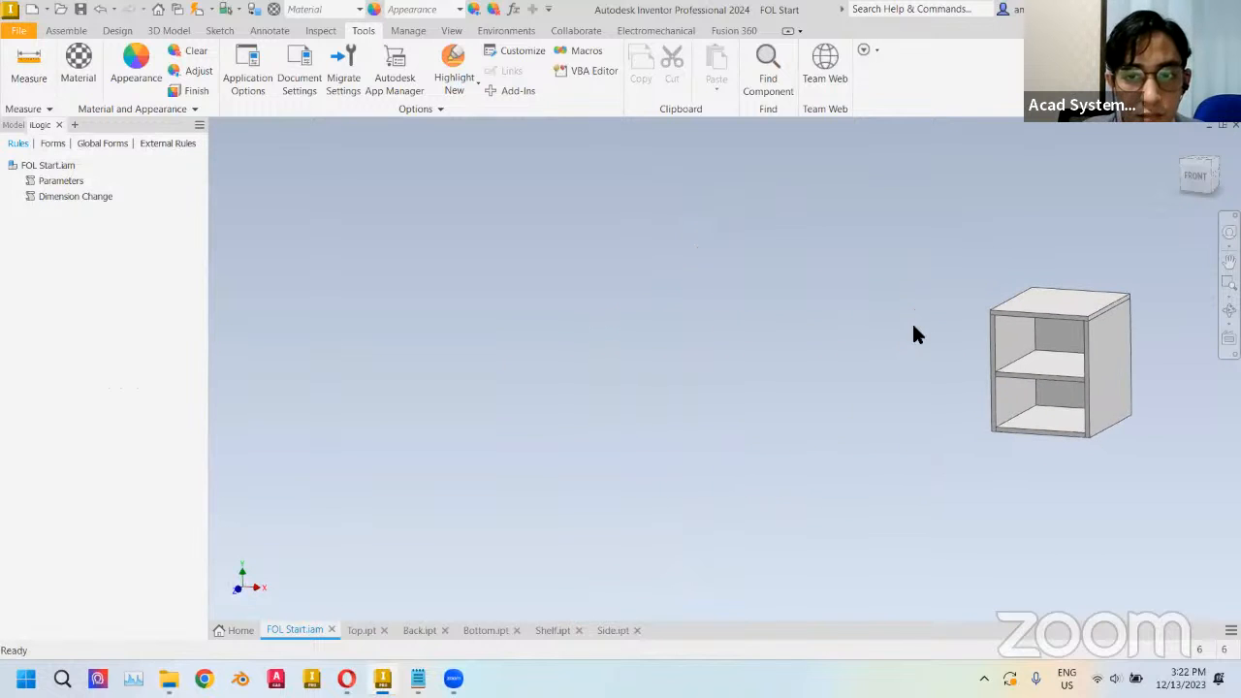
click(513, 10)
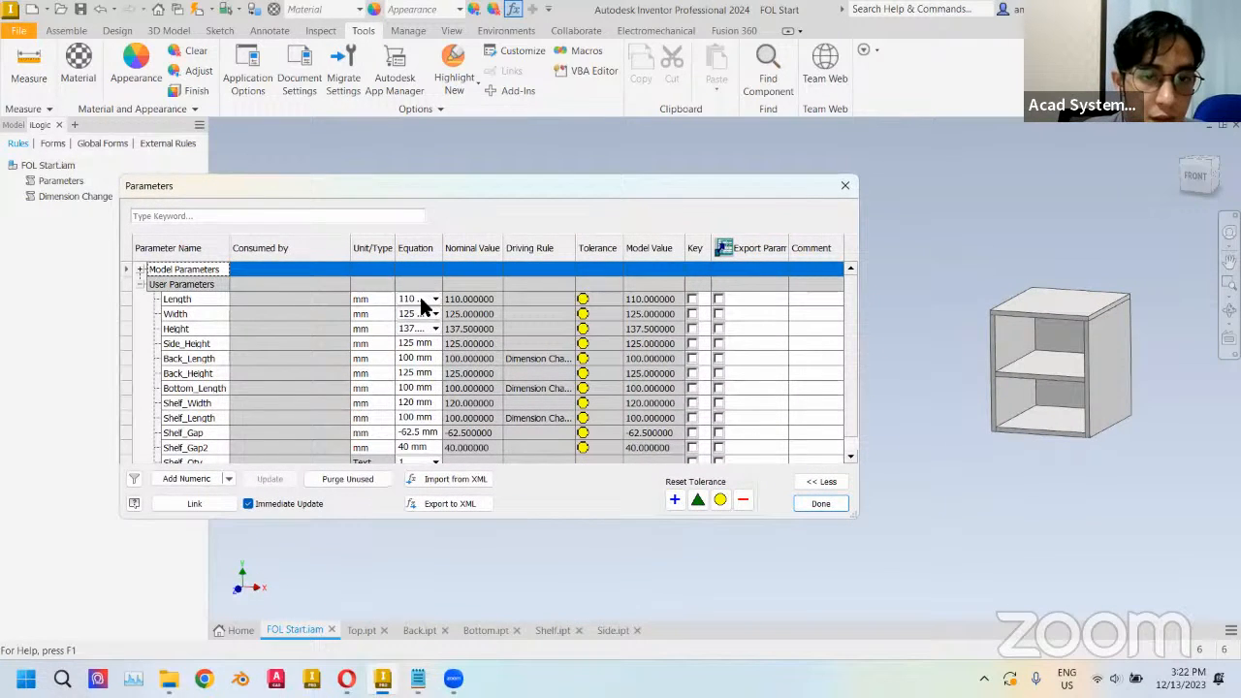
click(419, 303)
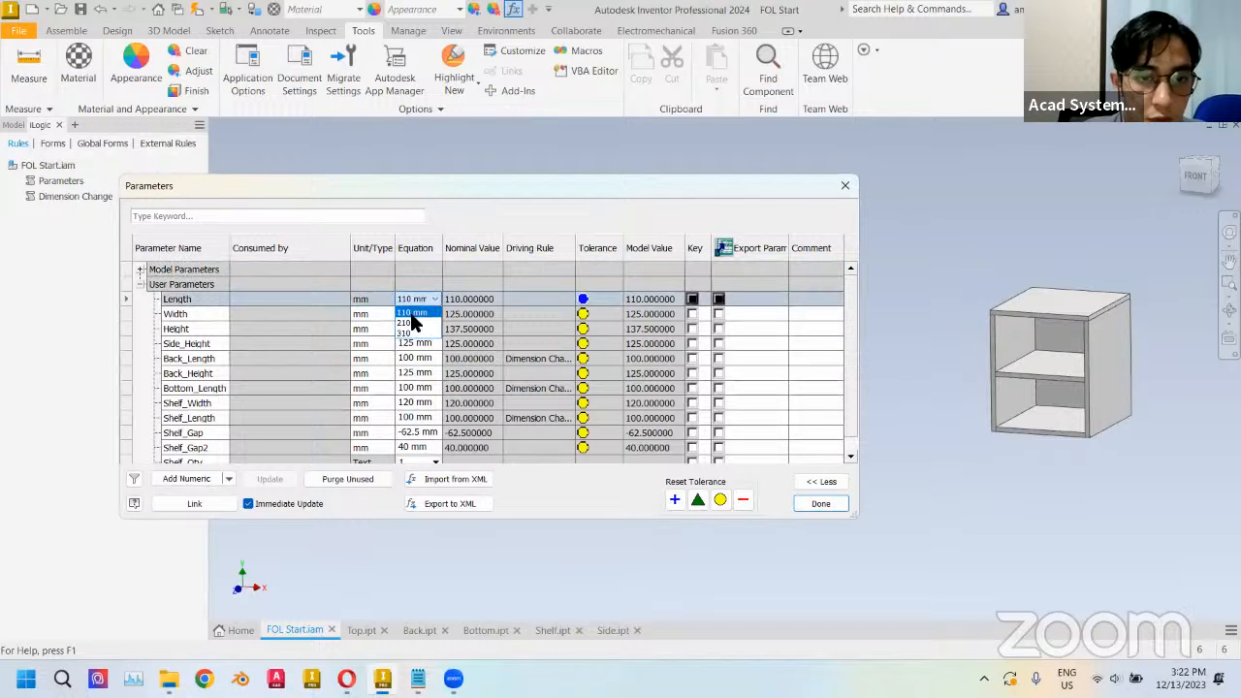
click(407, 322)
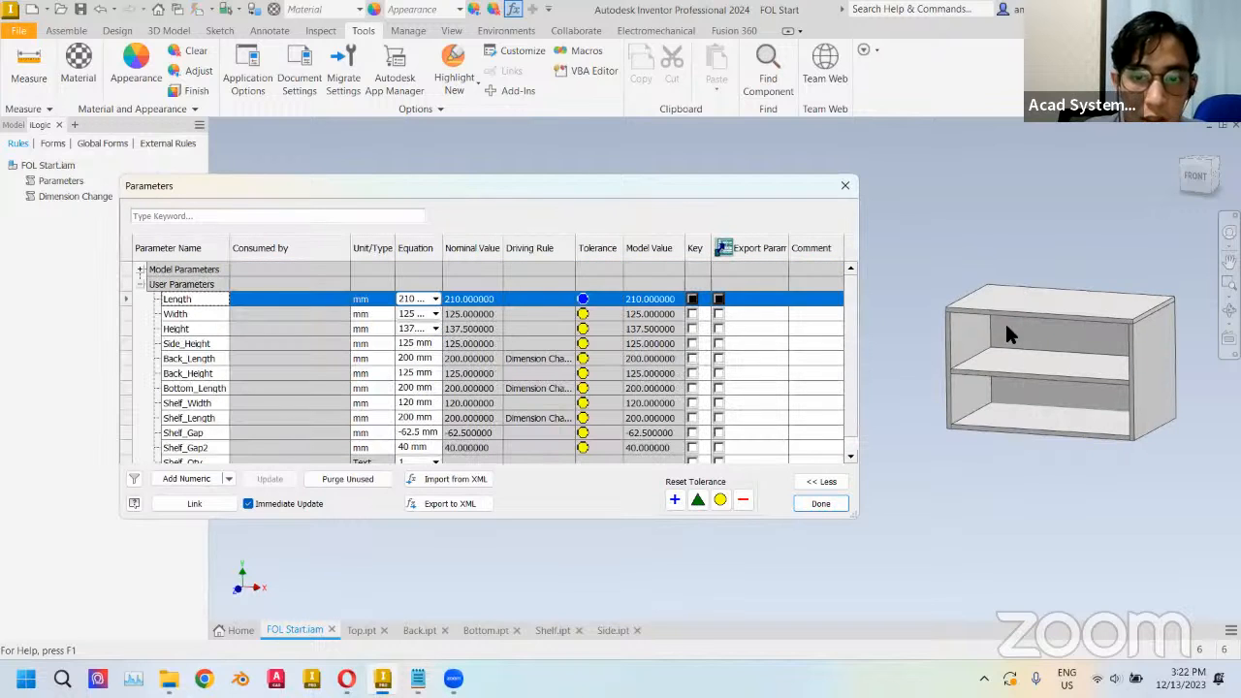
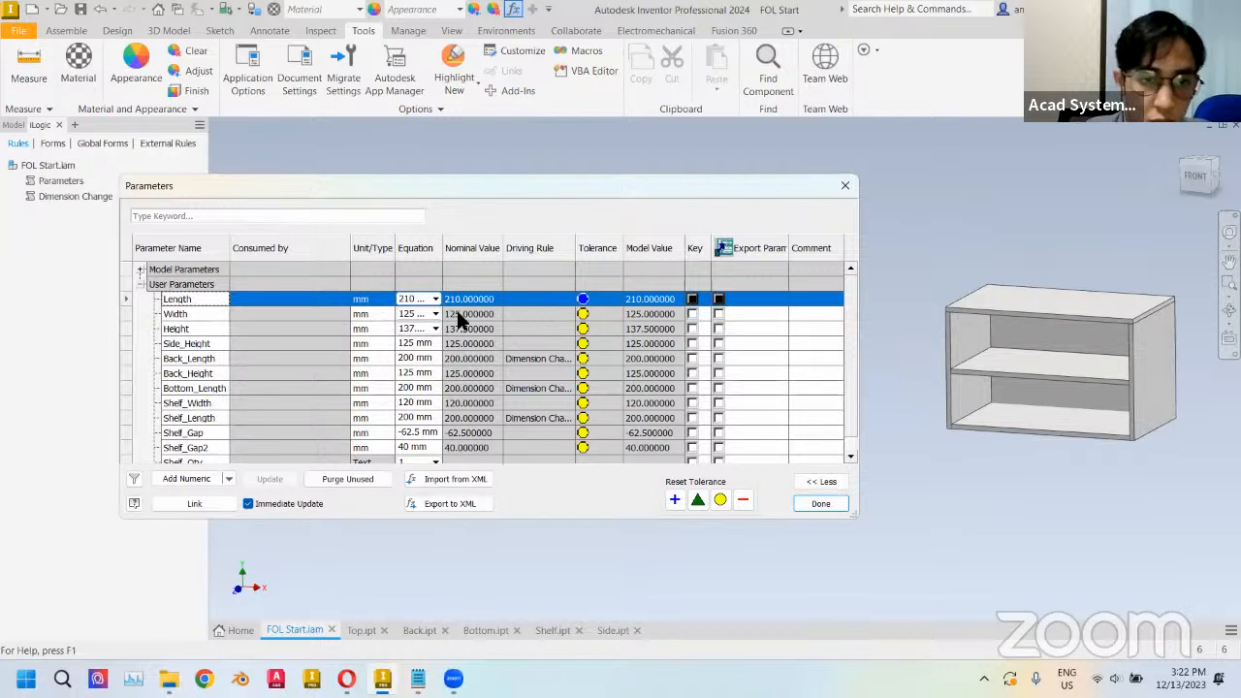
click(415, 324)
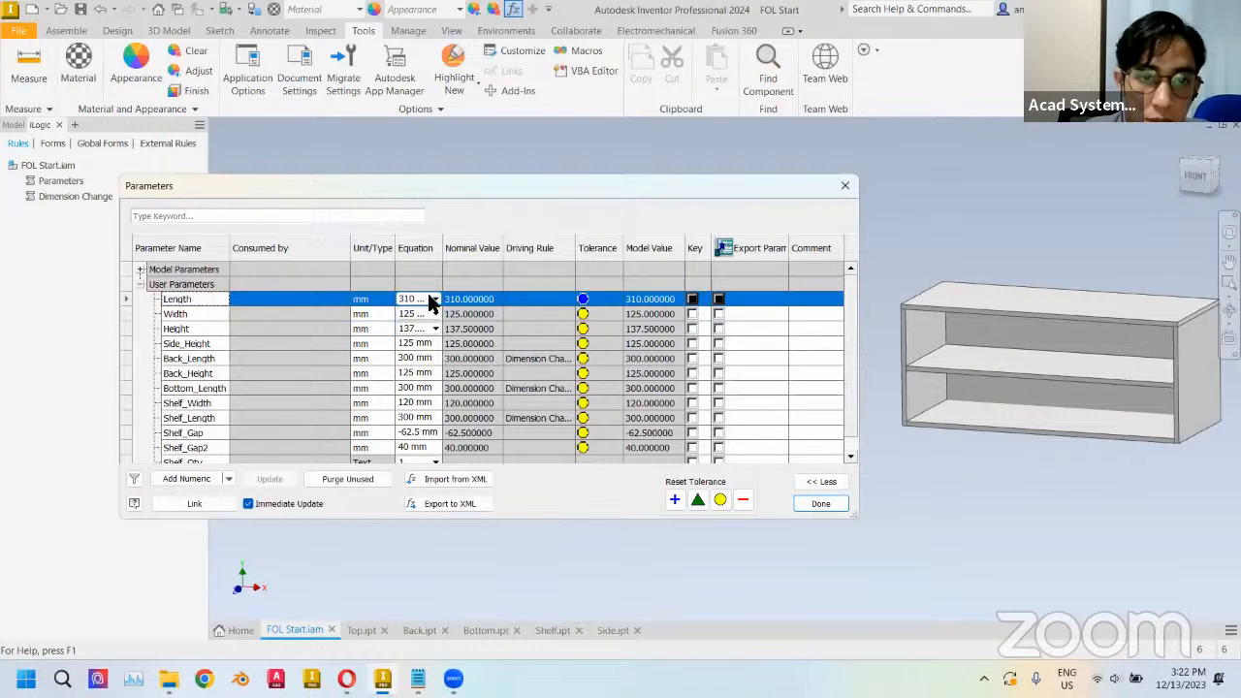
- Set the assembly's Length parameter back to 110 mm and close the parameters dialog
click(411, 322)
click(820, 503)
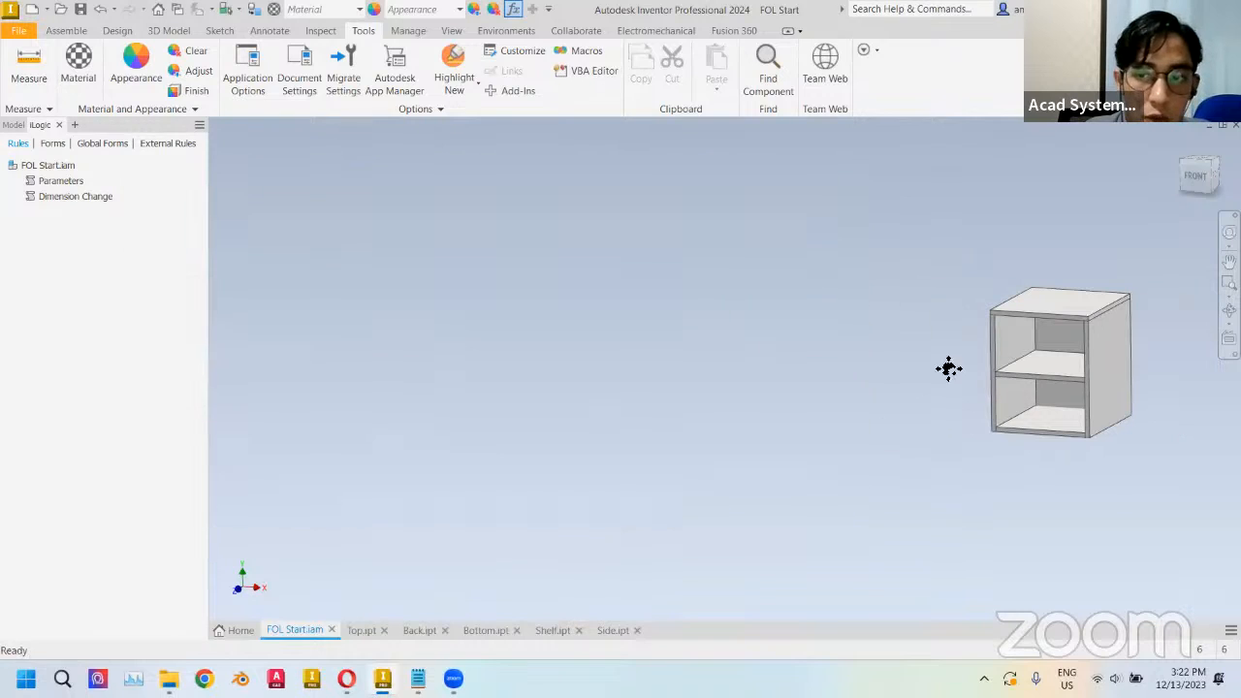
- Open the Dimension Change rule for editing and add the comment 'Width Adjustment on a new line below End If
double_click(87, 195)
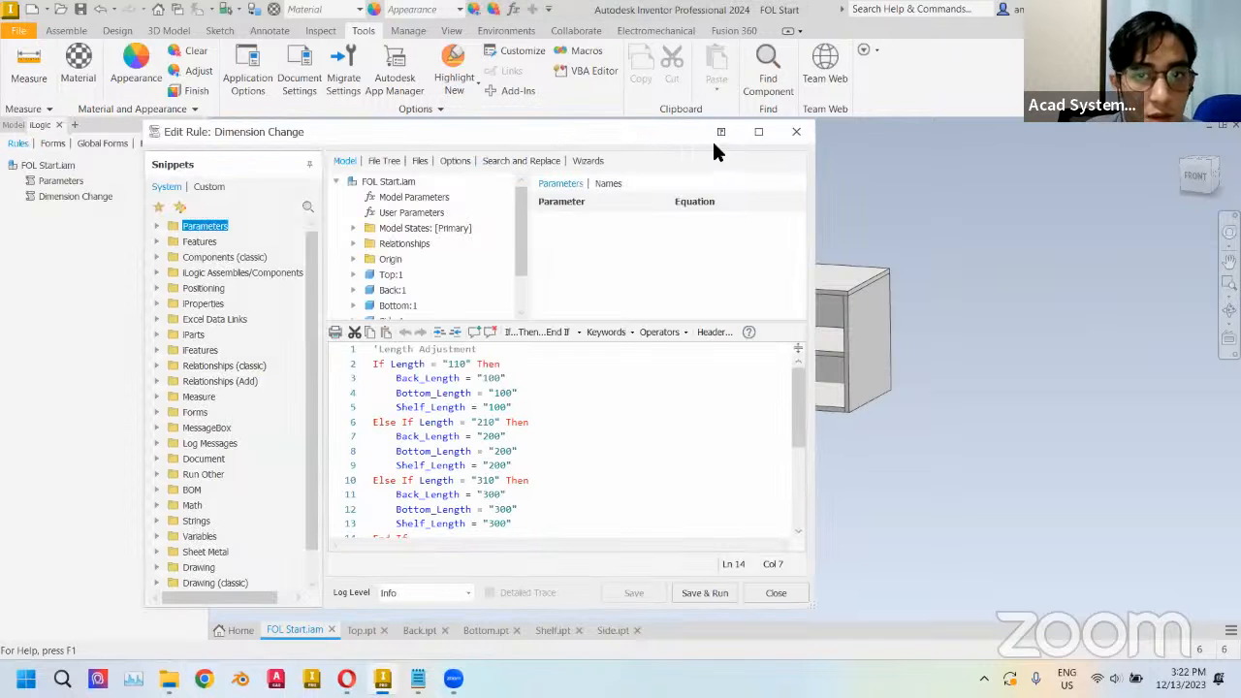
click(794, 130)
right_click(72, 194)
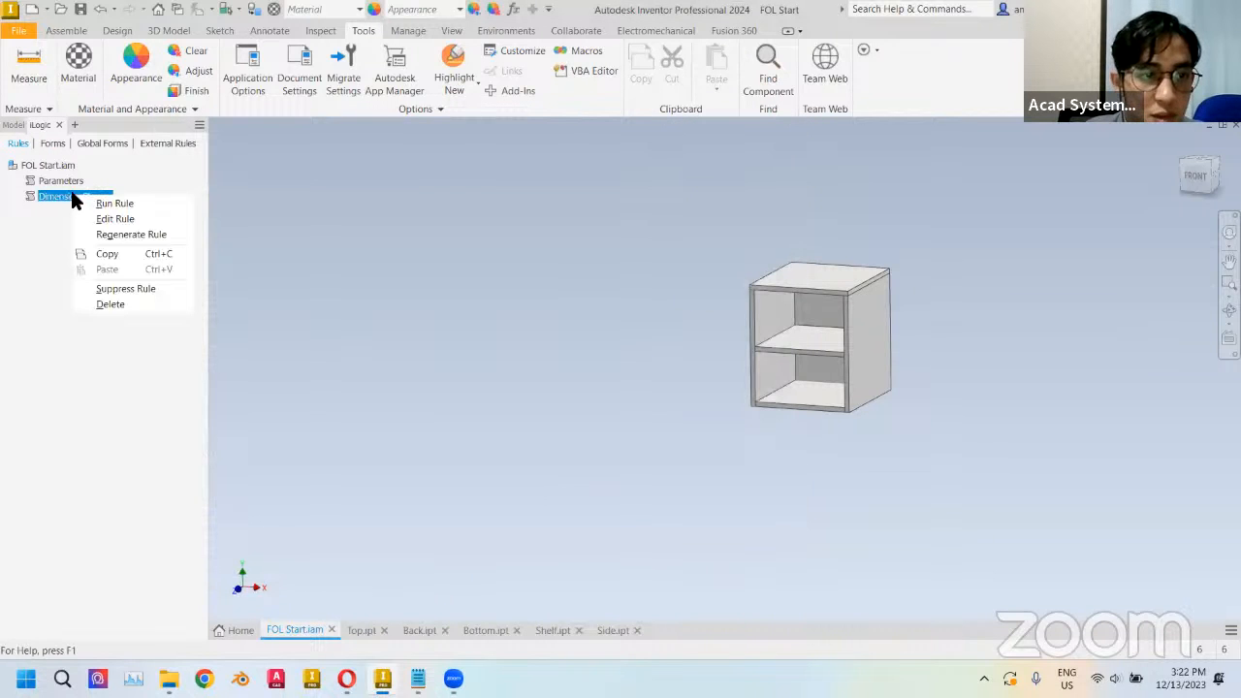
click(68, 218)
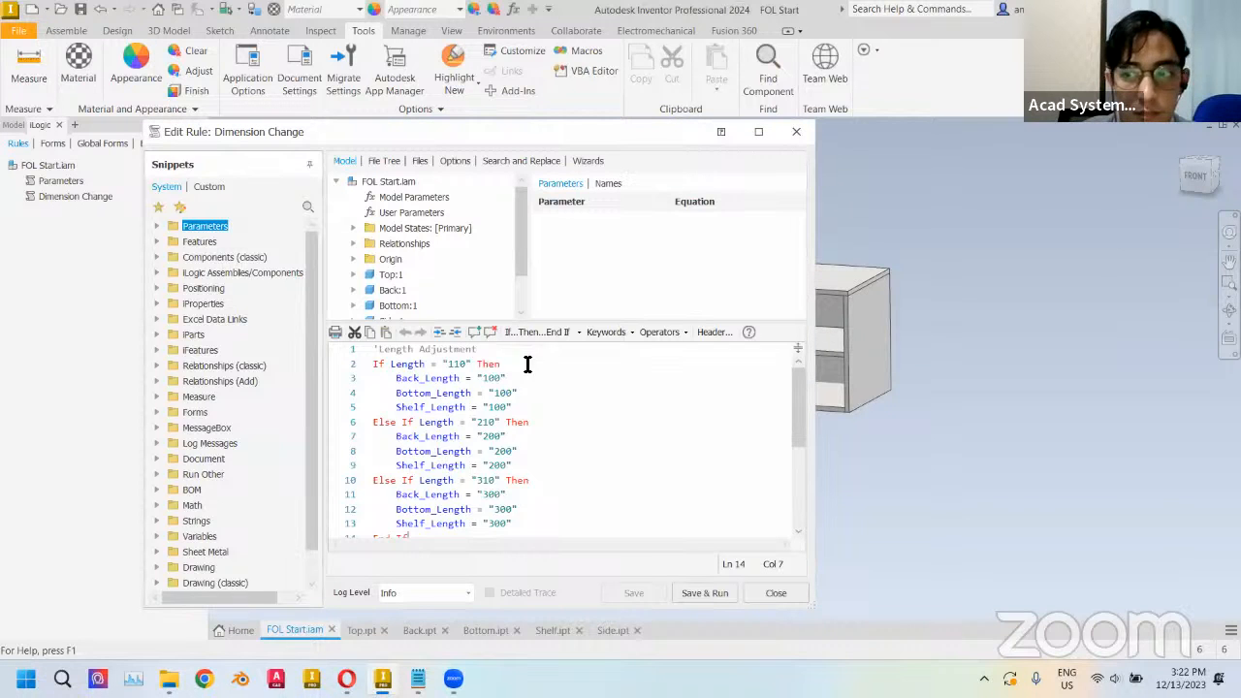
scroll(544, 425, down, 1)
key(Return)
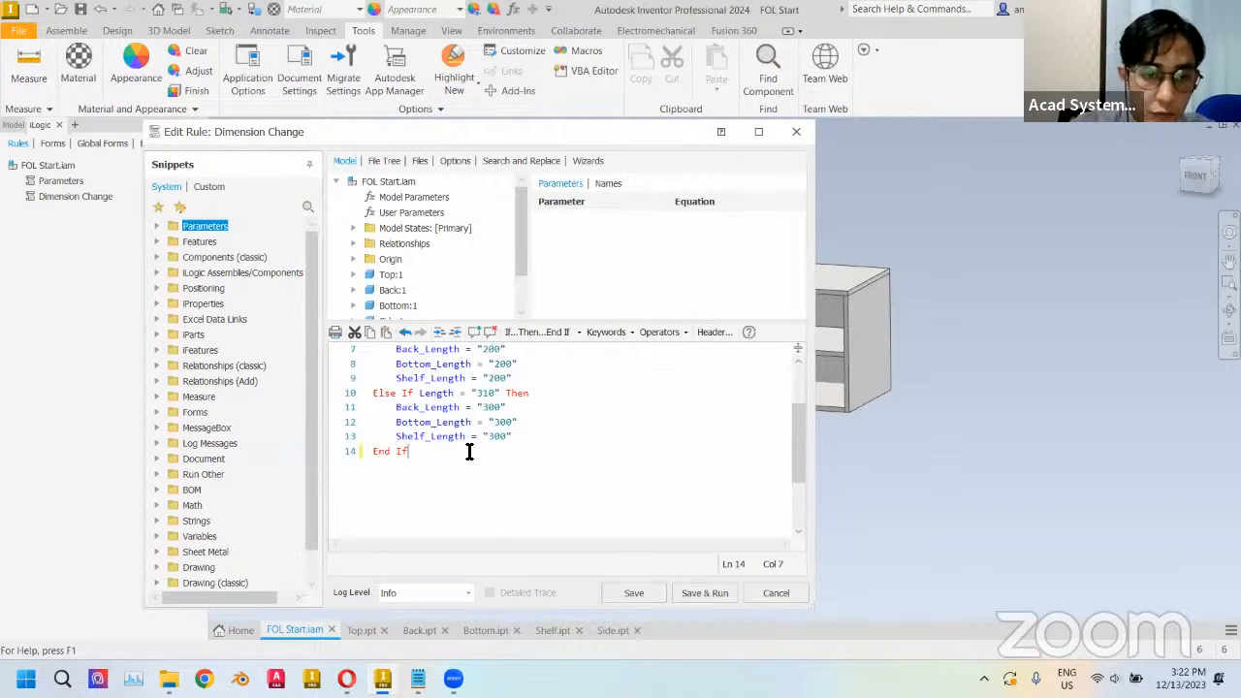
text('W)
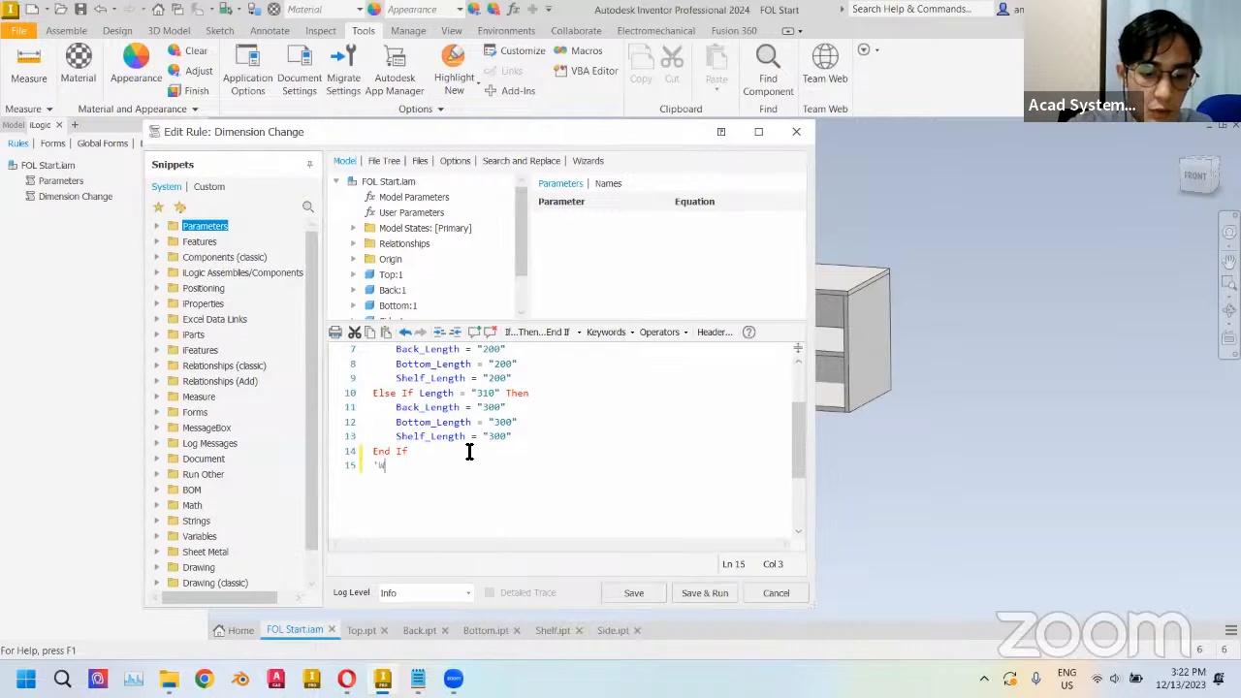
text(idth Adjustment)
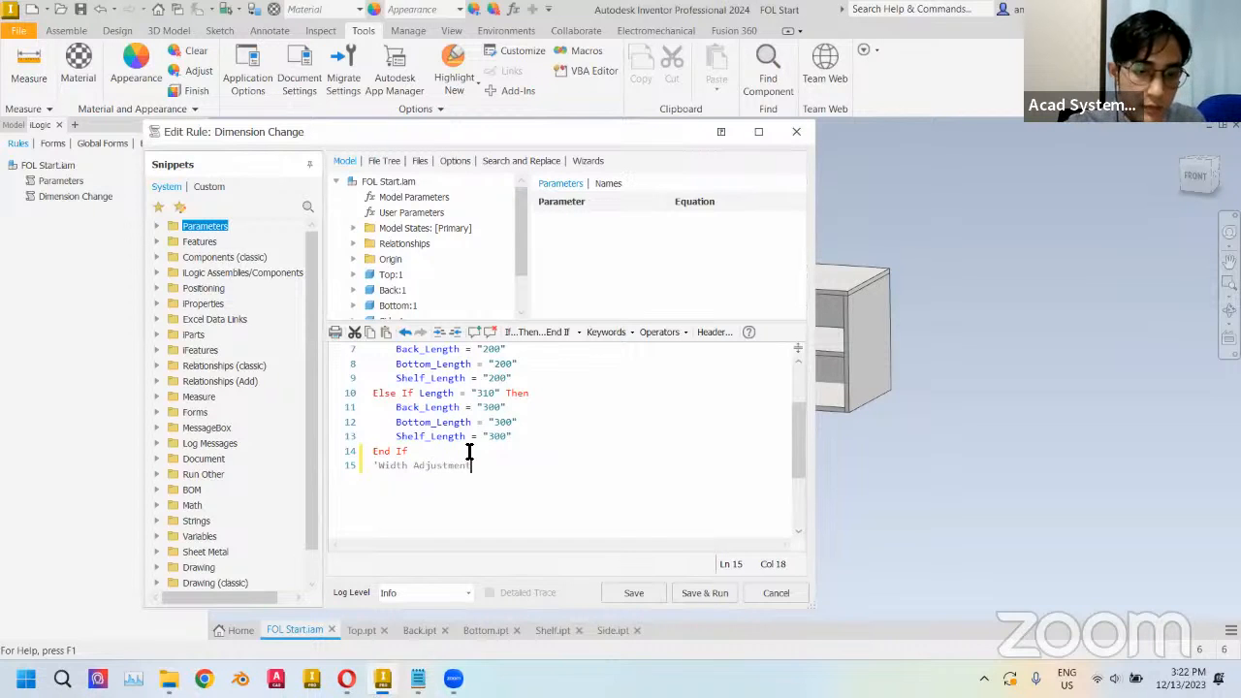
- Start a width conditional under the comment with the line If Width = "125" Then
key(Return)
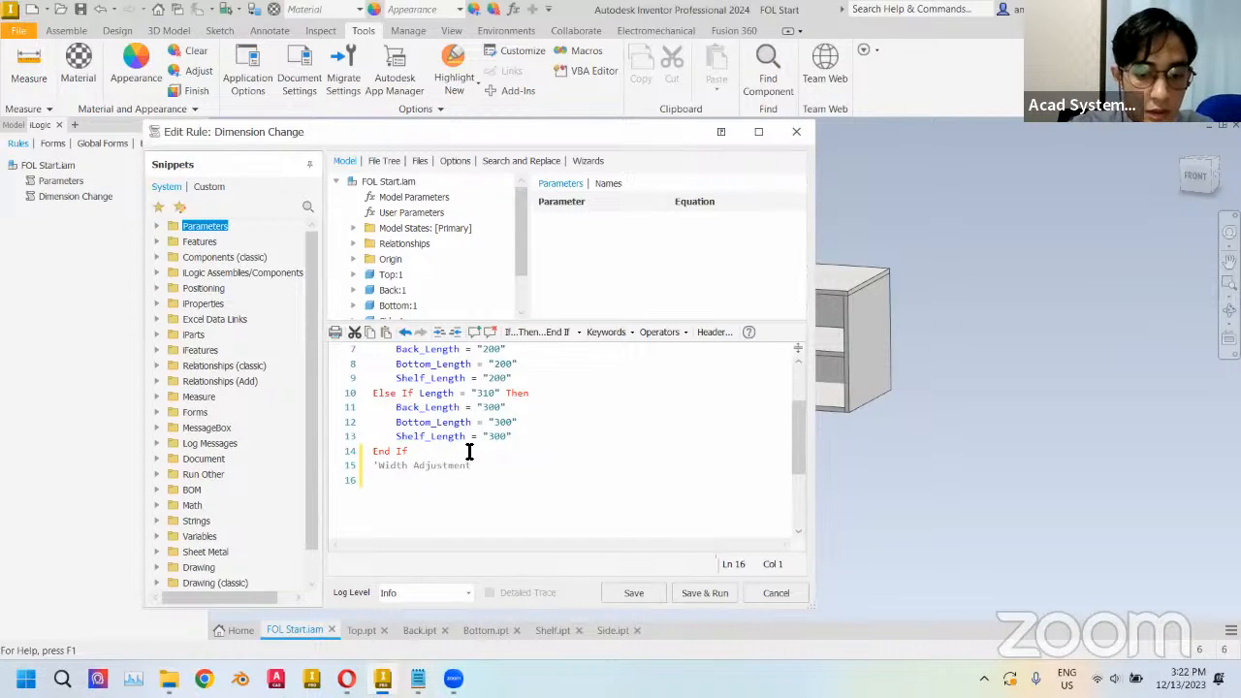
text(If Wid)
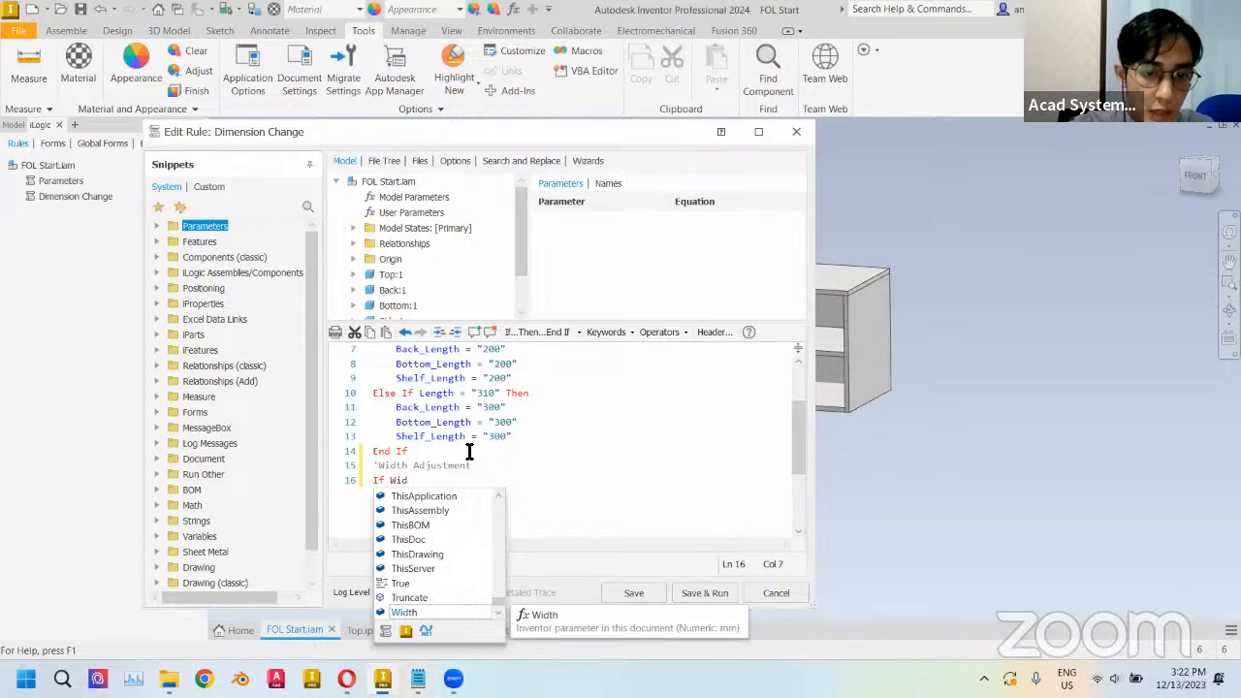
double_click(412, 612)
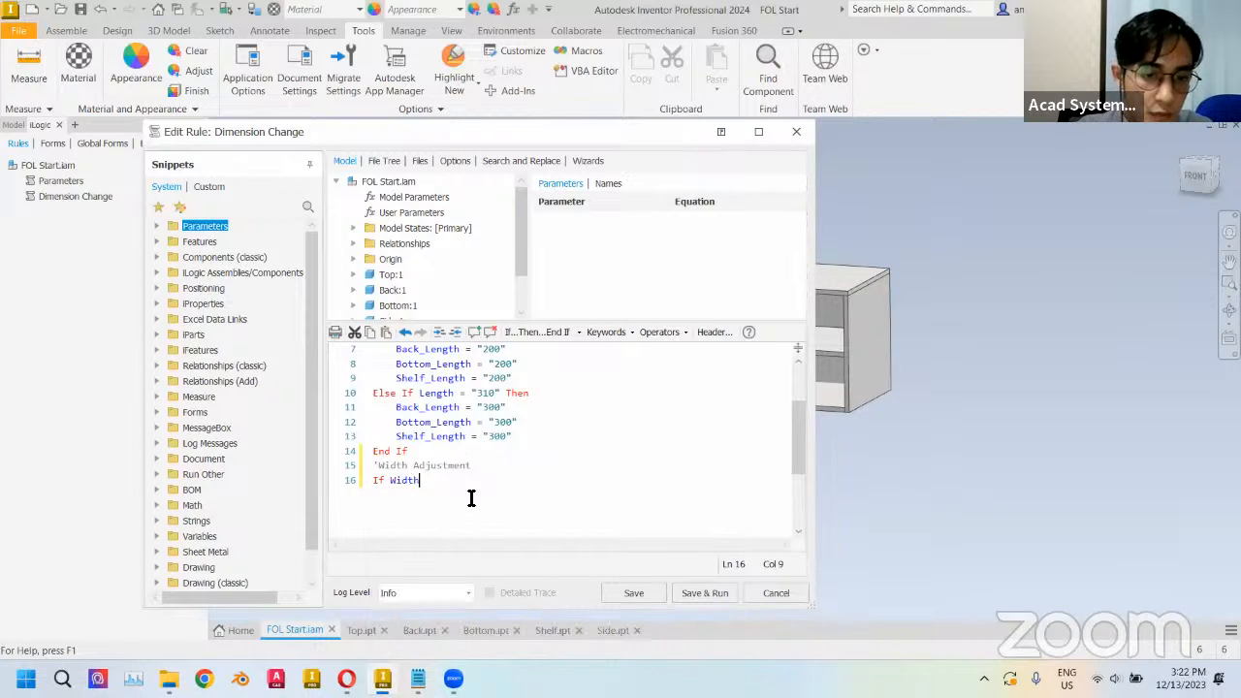
text(= ")
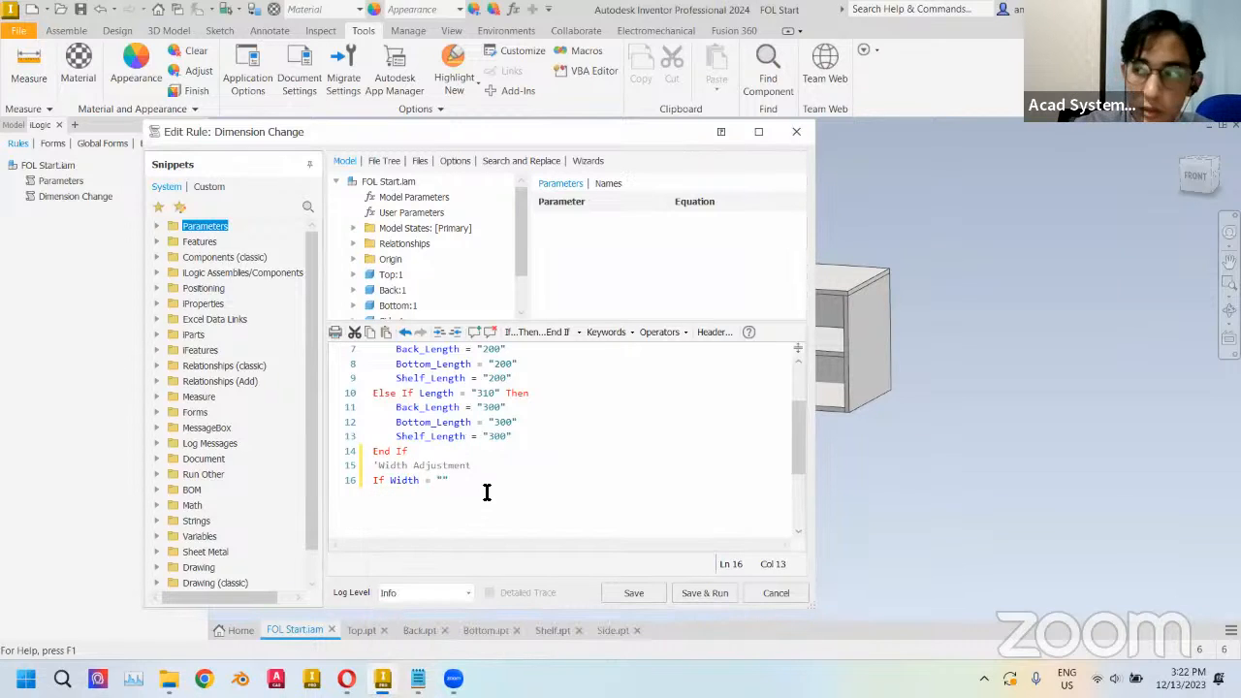
text(125")
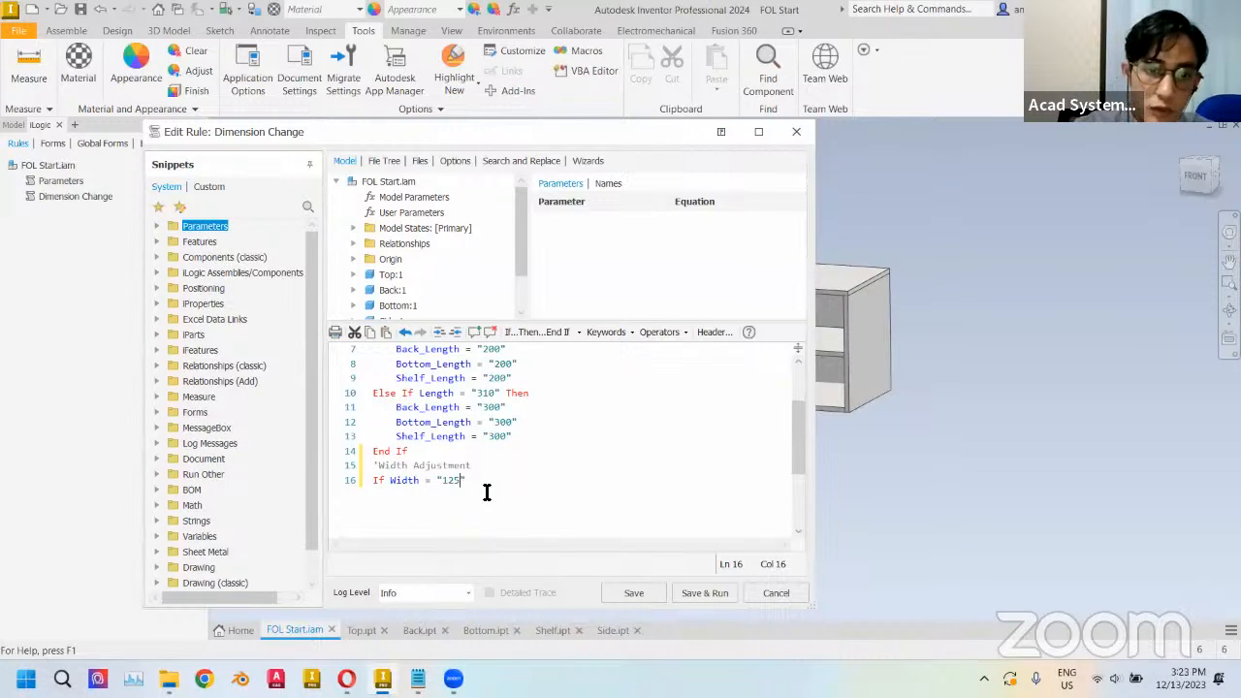
text( Then)
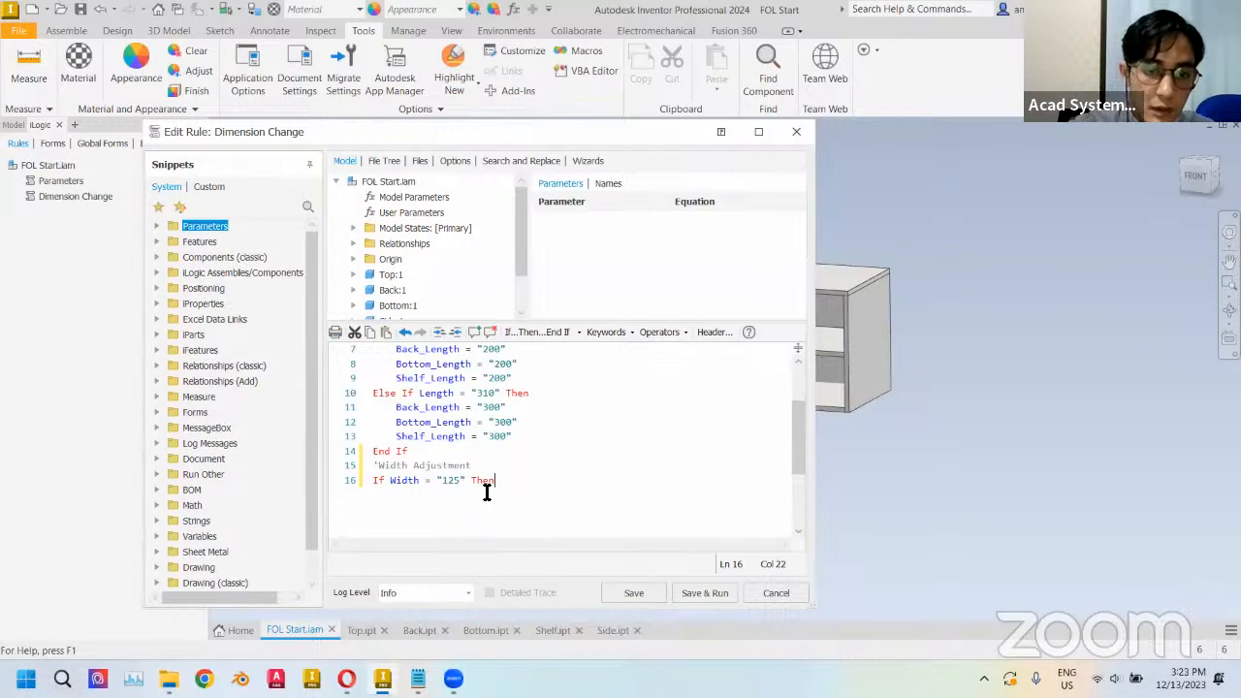
- Insert the Shelf_Width user parameter on a new line inside the Width = "125" branch
key(Return)
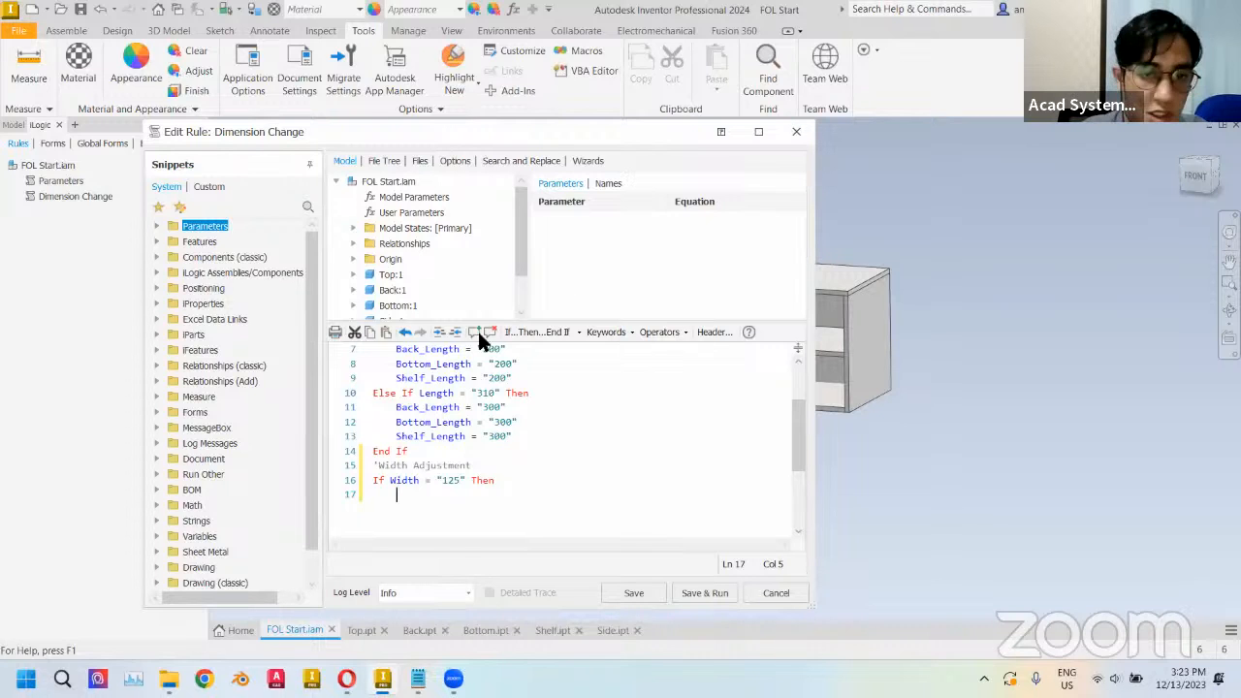
click(419, 200)
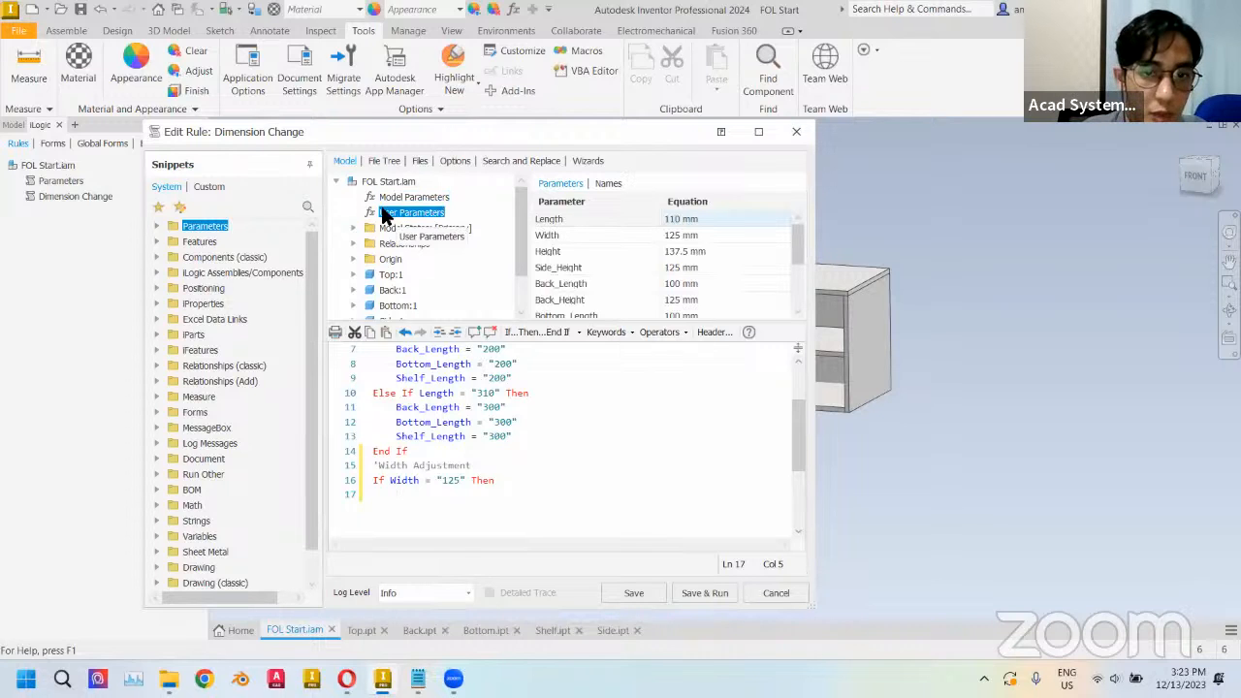
scroll(597, 275, down, 1)
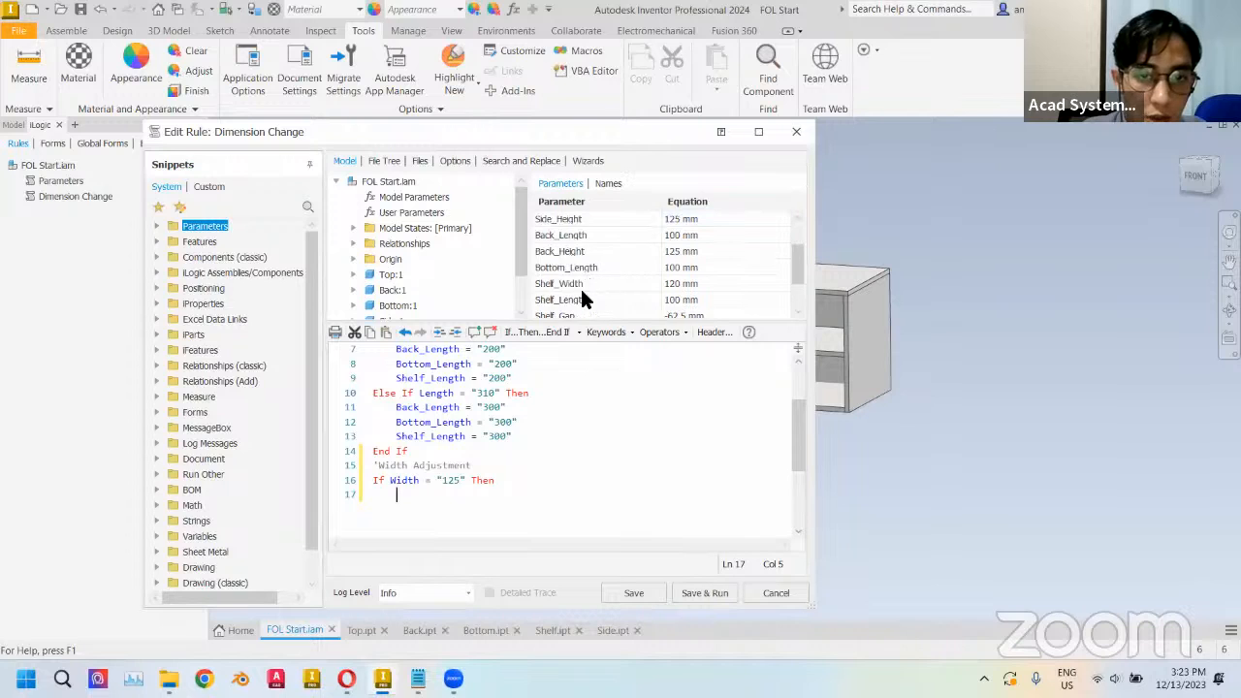
double_click(568, 283)
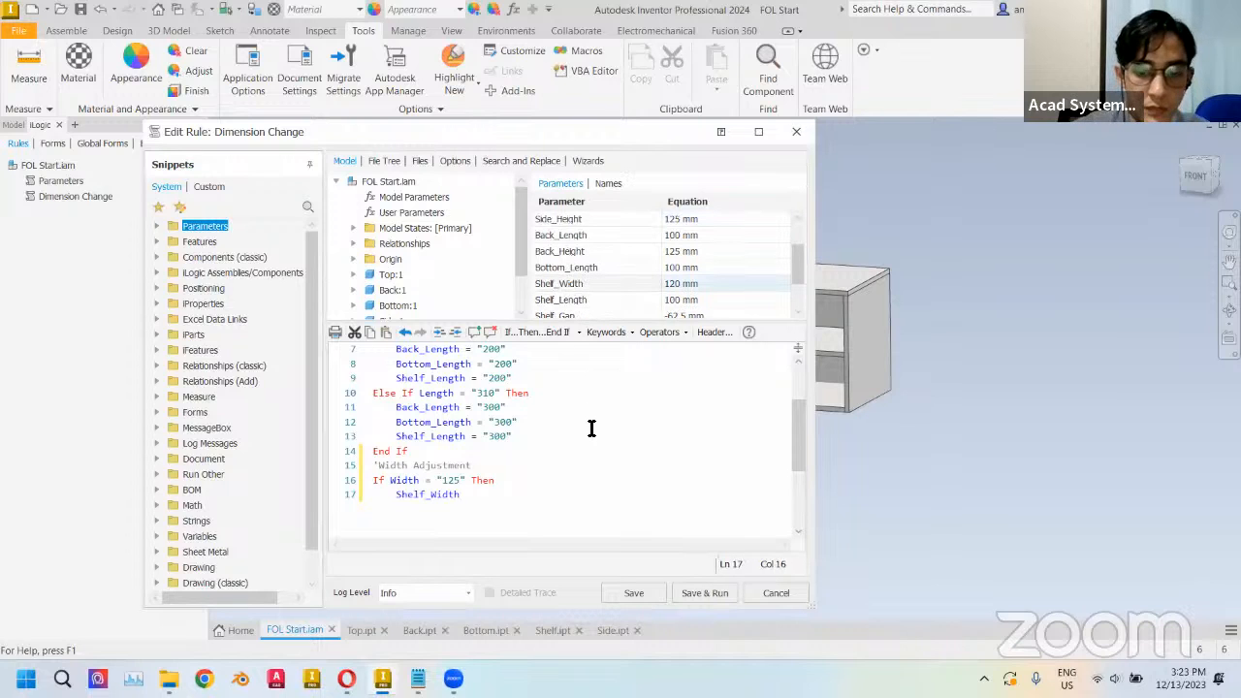
- Assign "120" to Shelf_Width in the Width = "125" branch of the rule
text(= )
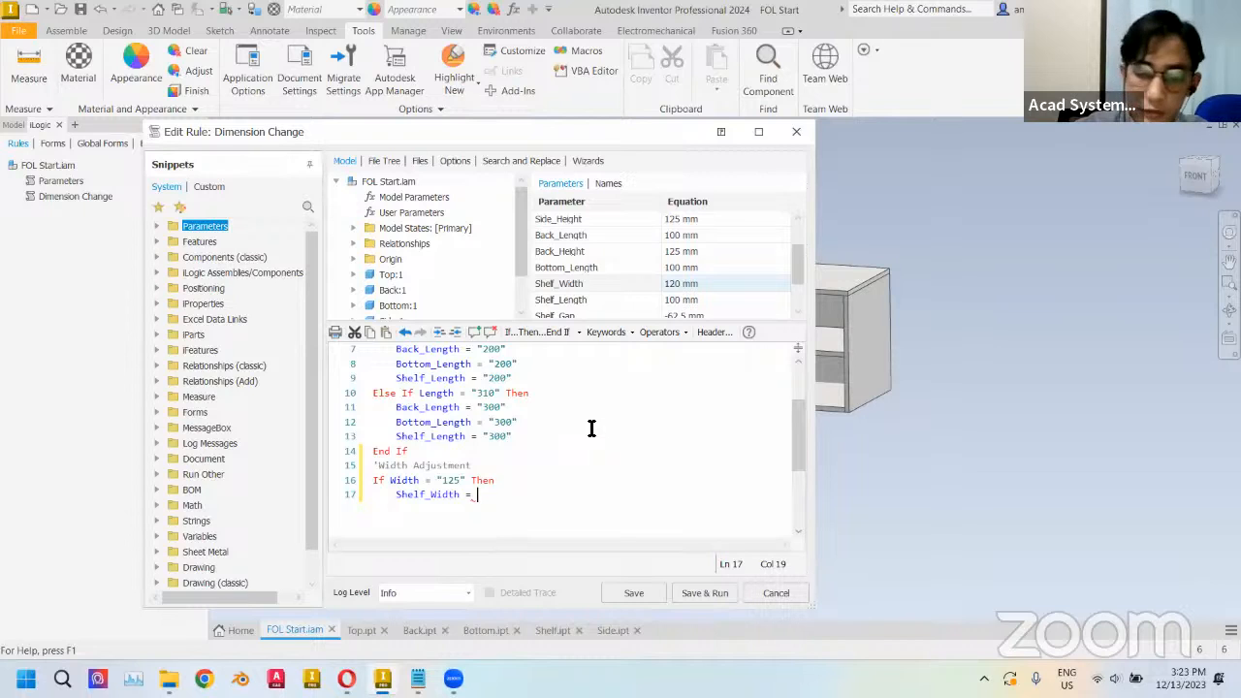
text(")
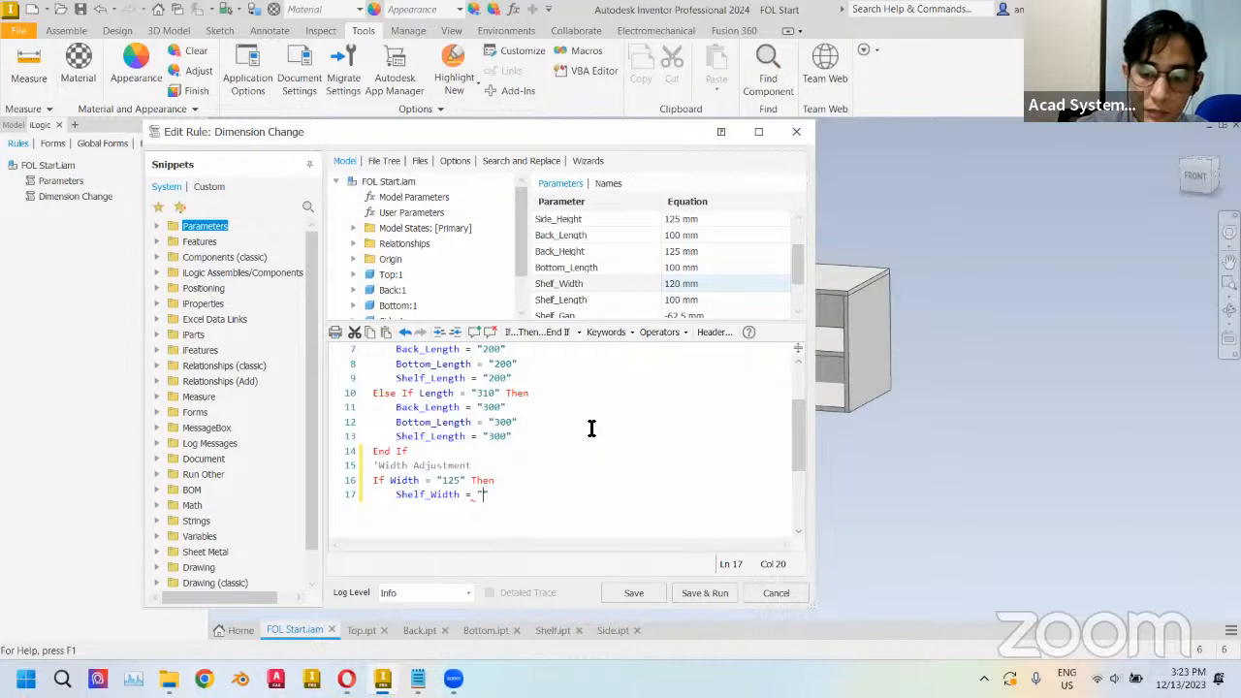
text(120")
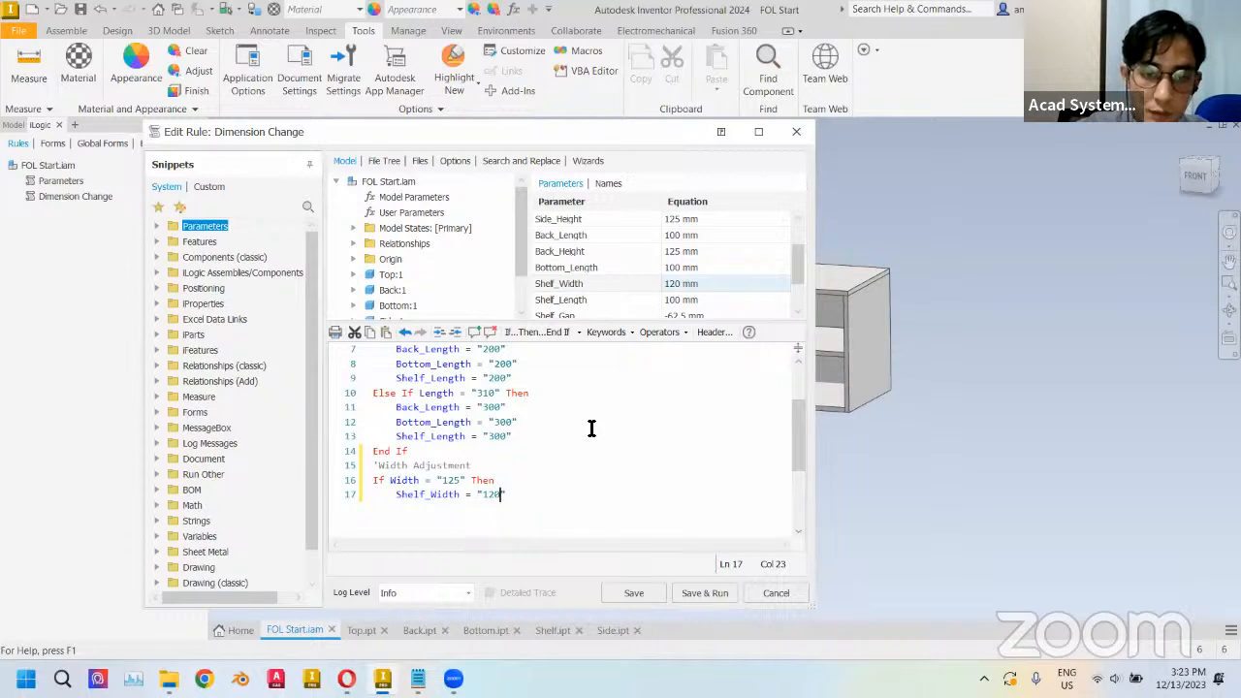
- Add the condition line Else If Width = "150" Then below the Shelf_Width assignment
key(Return)
text(El)
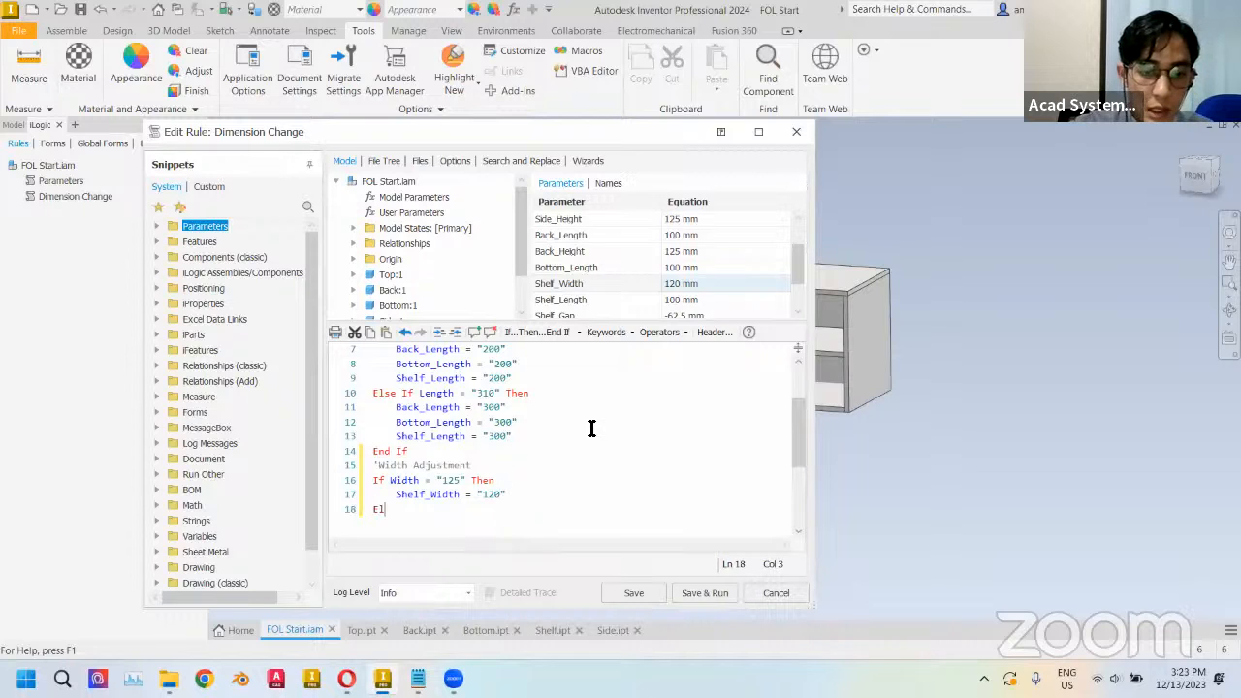
text(se If)
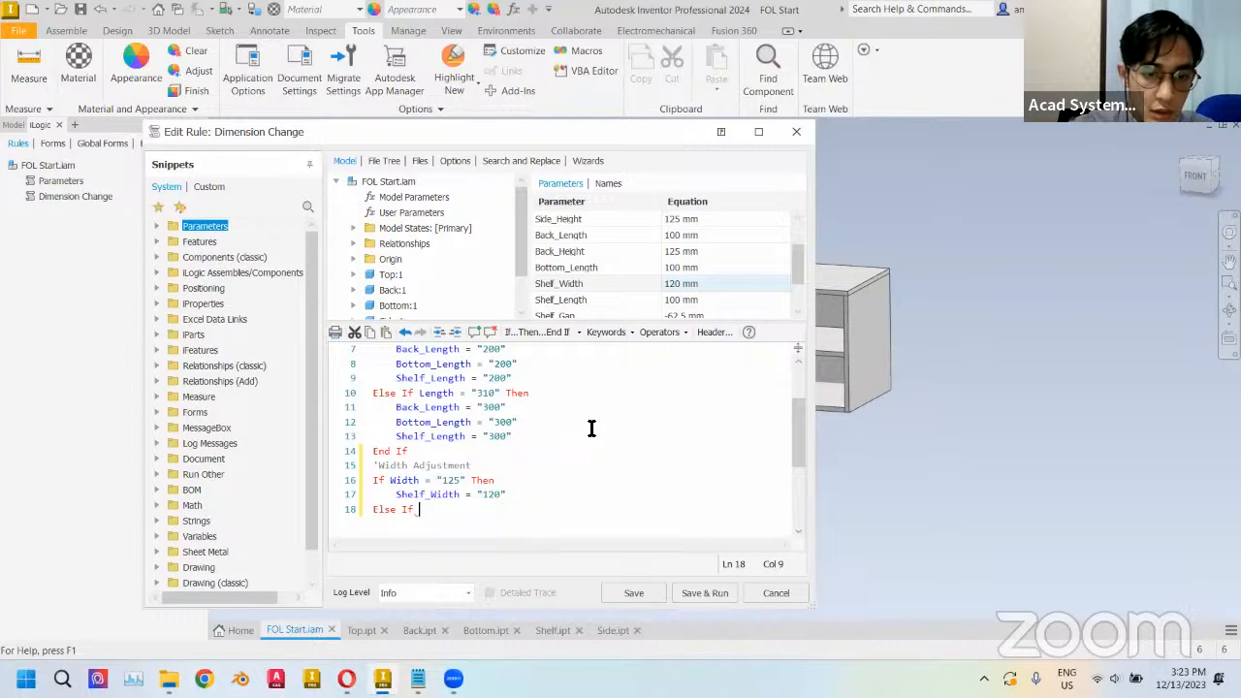
text( Width)
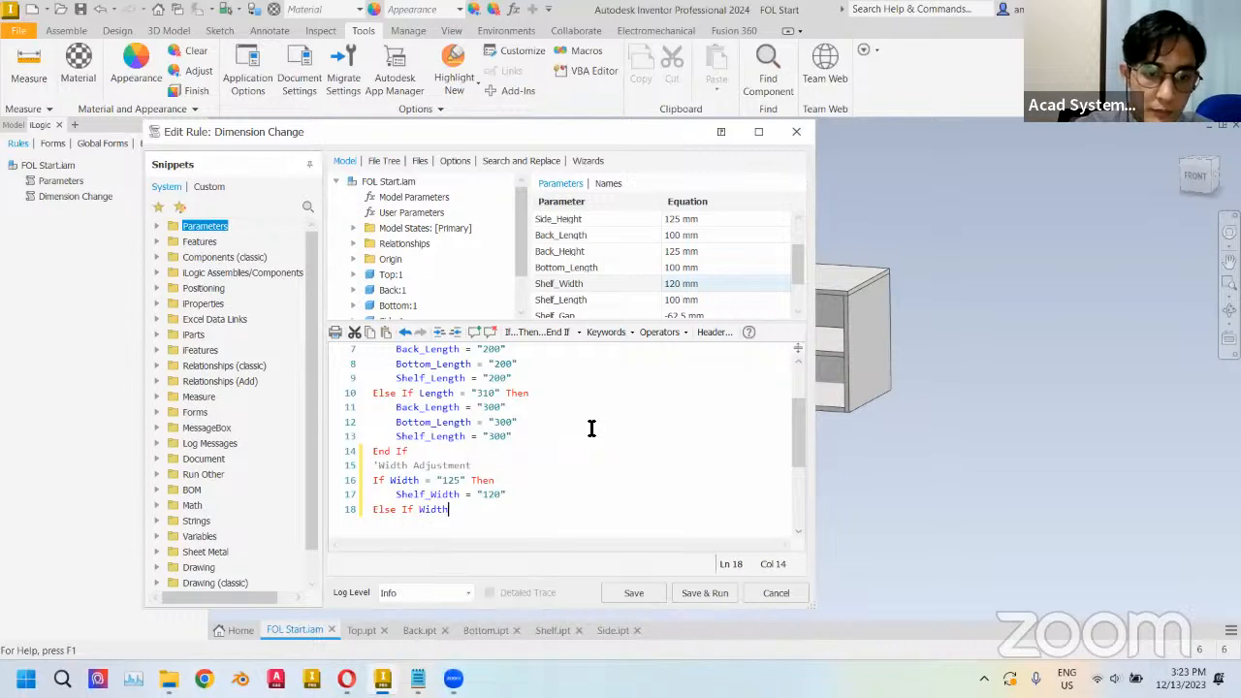
text( = ")
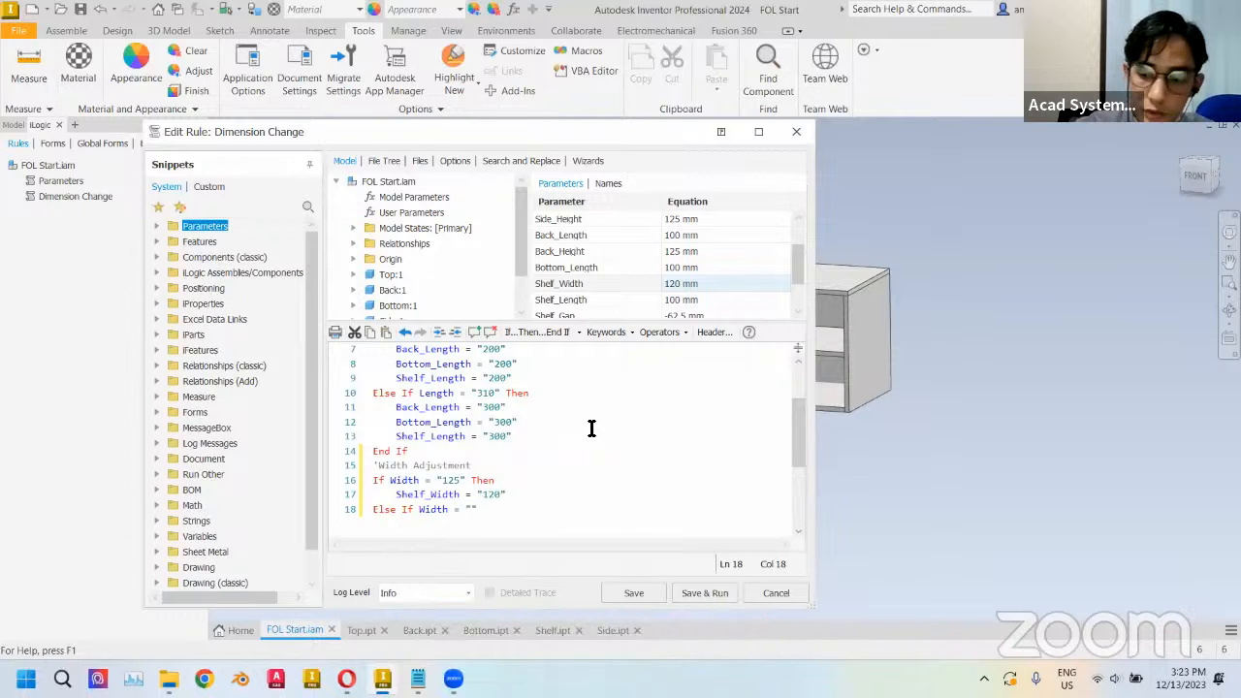
text(15)
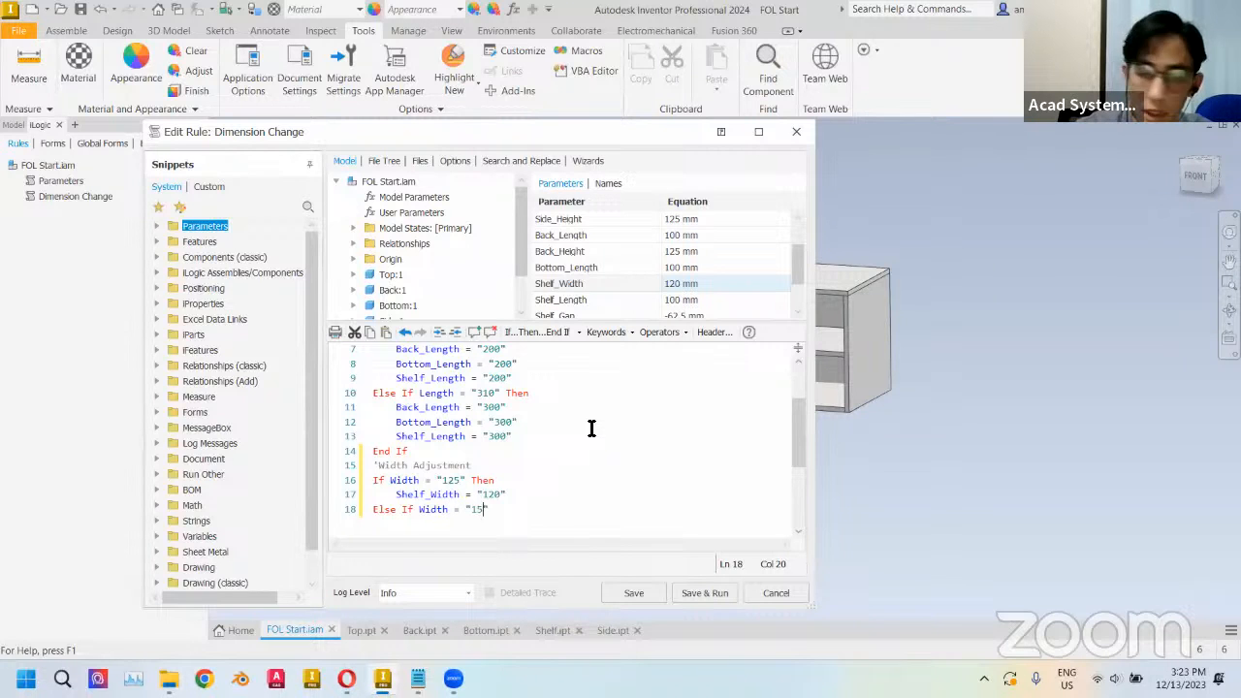
text(0" Then)
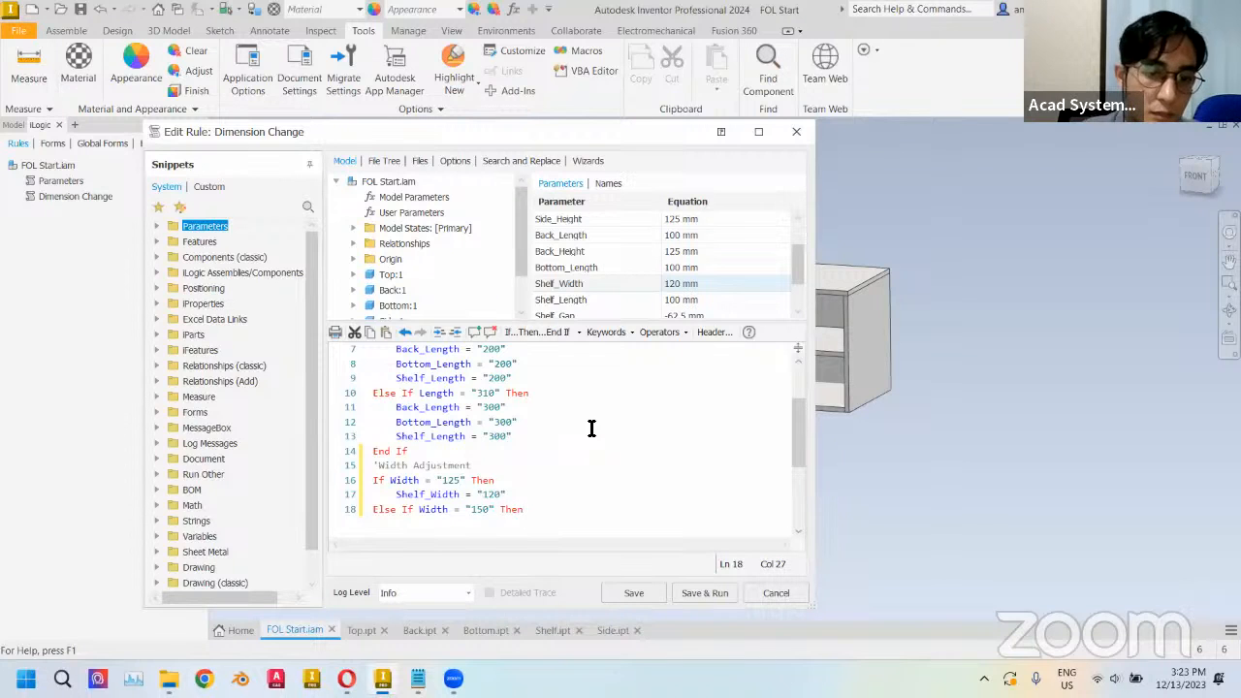
- Copy the Shelf_Width assignment into the Width = "150" branch and set its value to "145"
drag(506, 495, 394, 495)
key(ctrl+c)
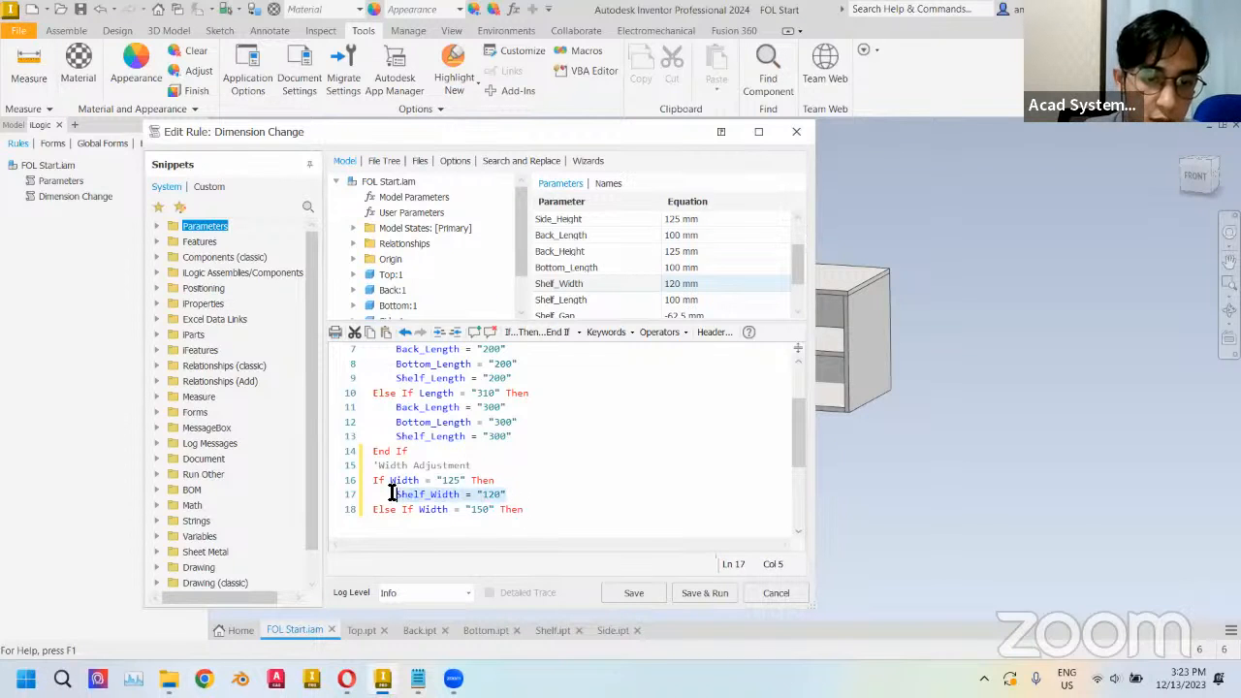
click(488, 527)
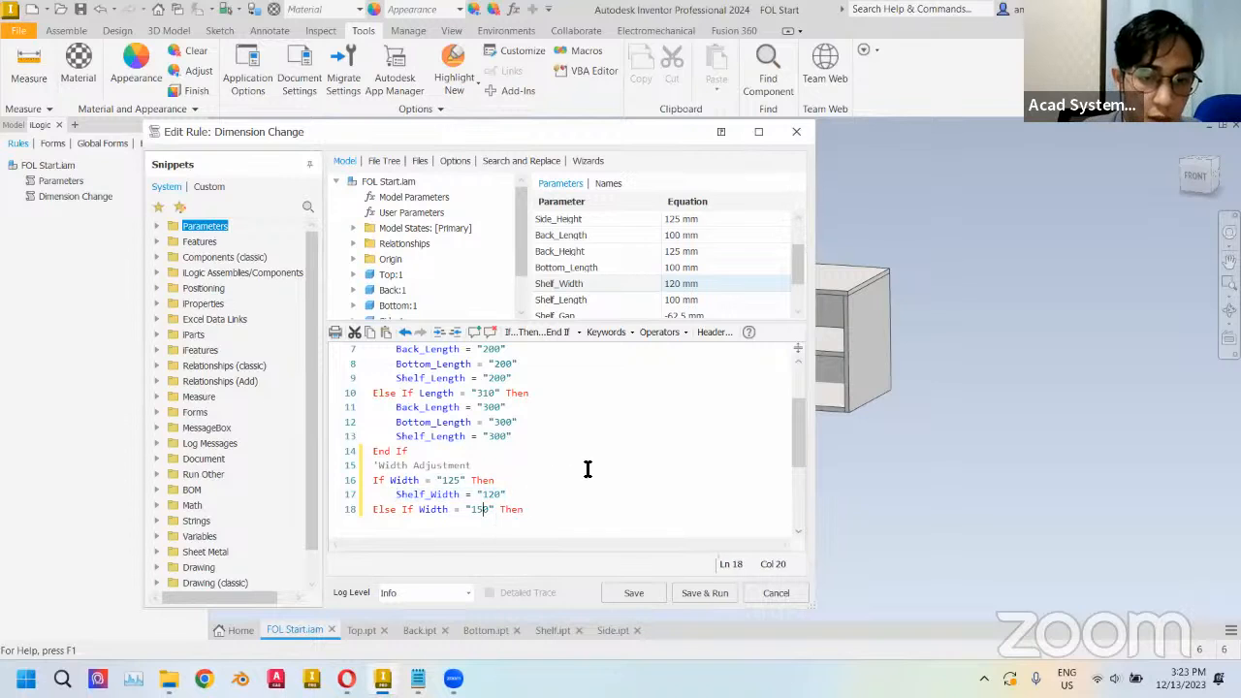
click(547, 509)
key(Return)
key(ctrl+v)
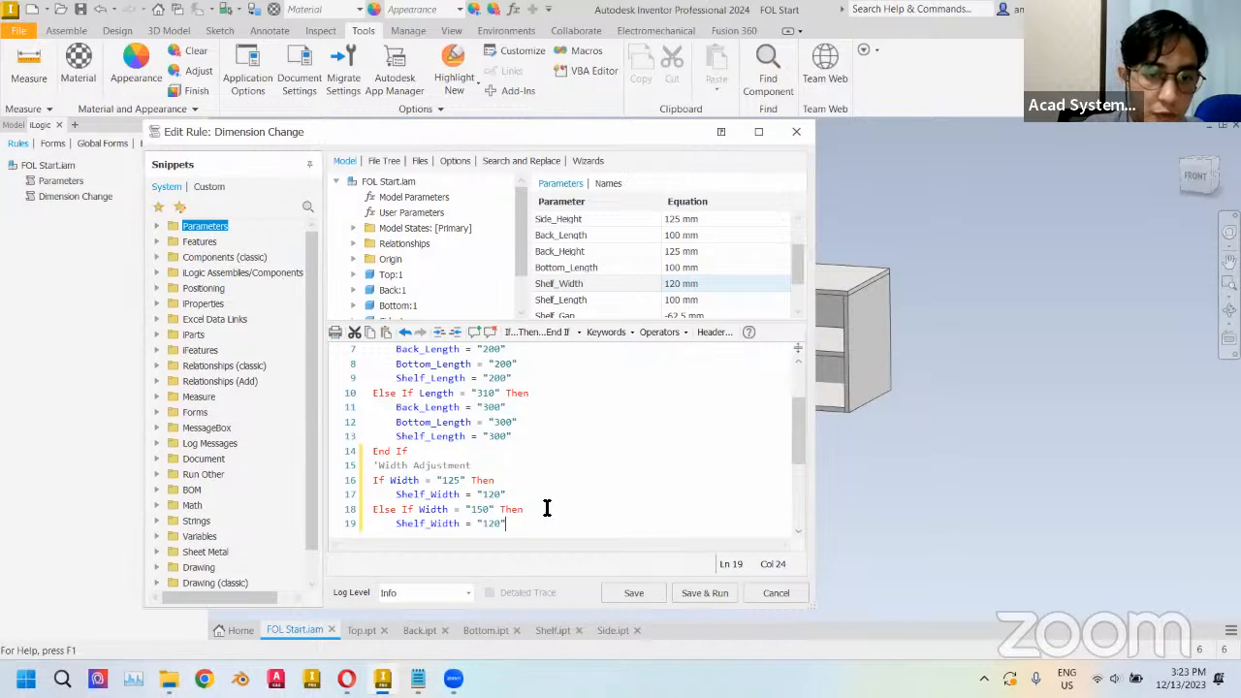
click(486, 526)
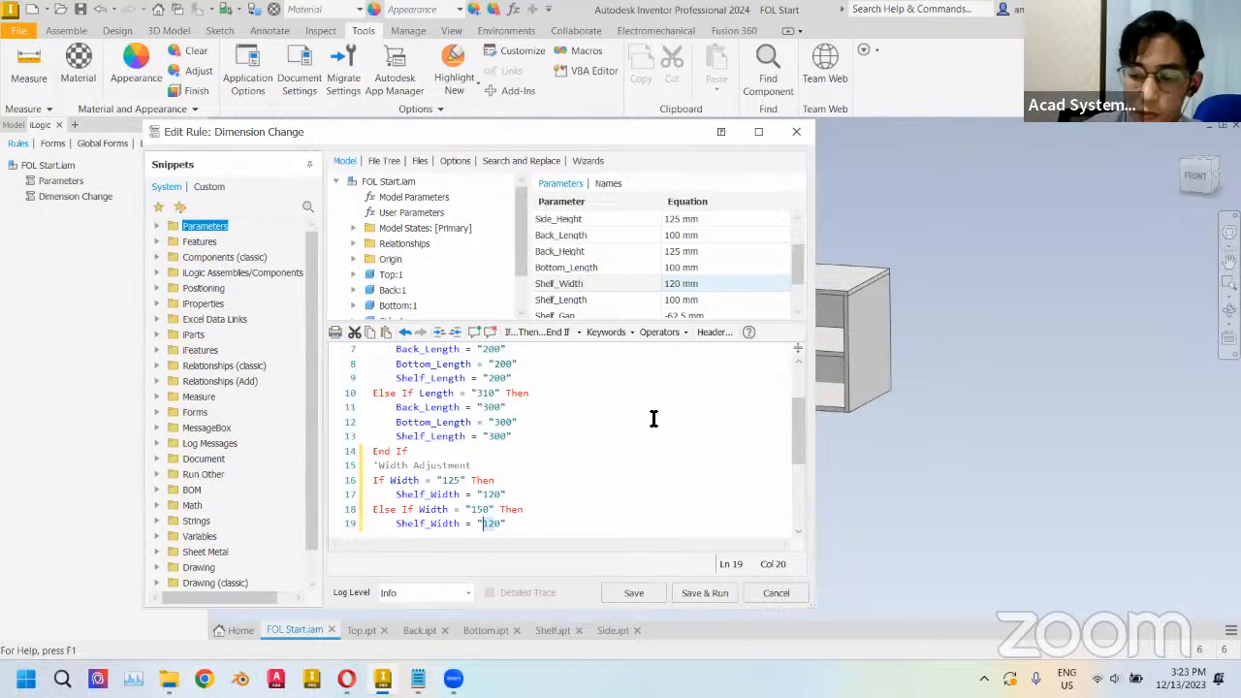
key(Delete)
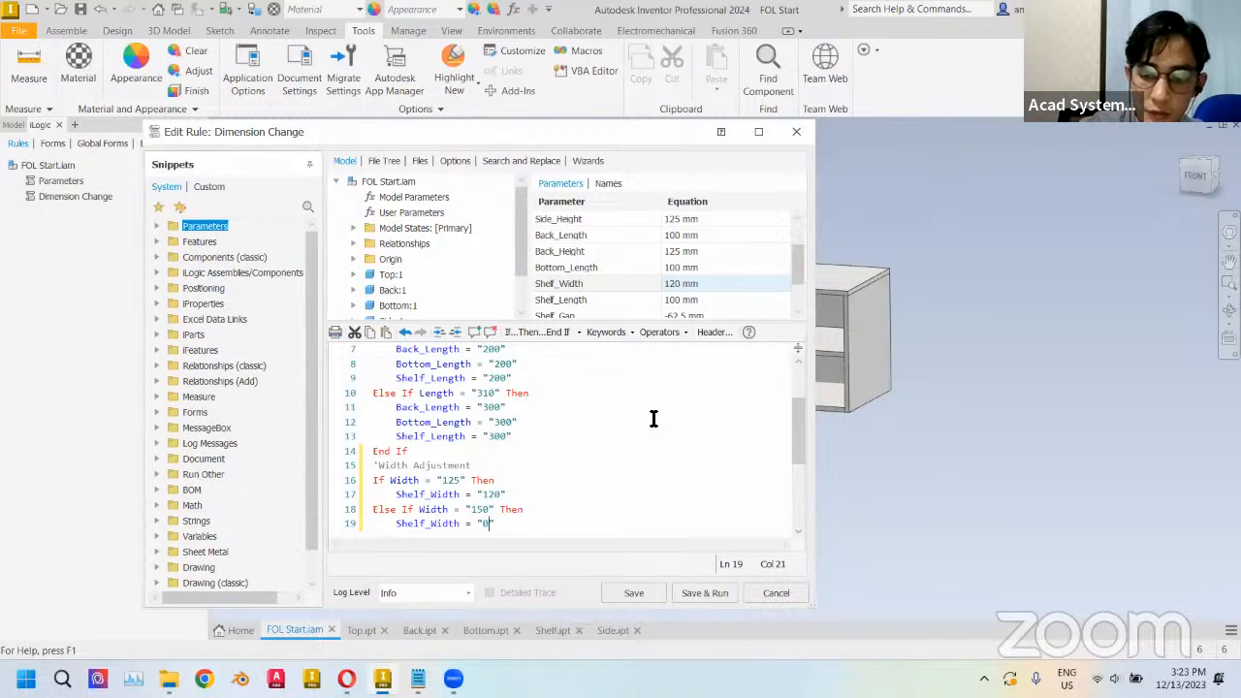
key(BackSpace)
text(145)
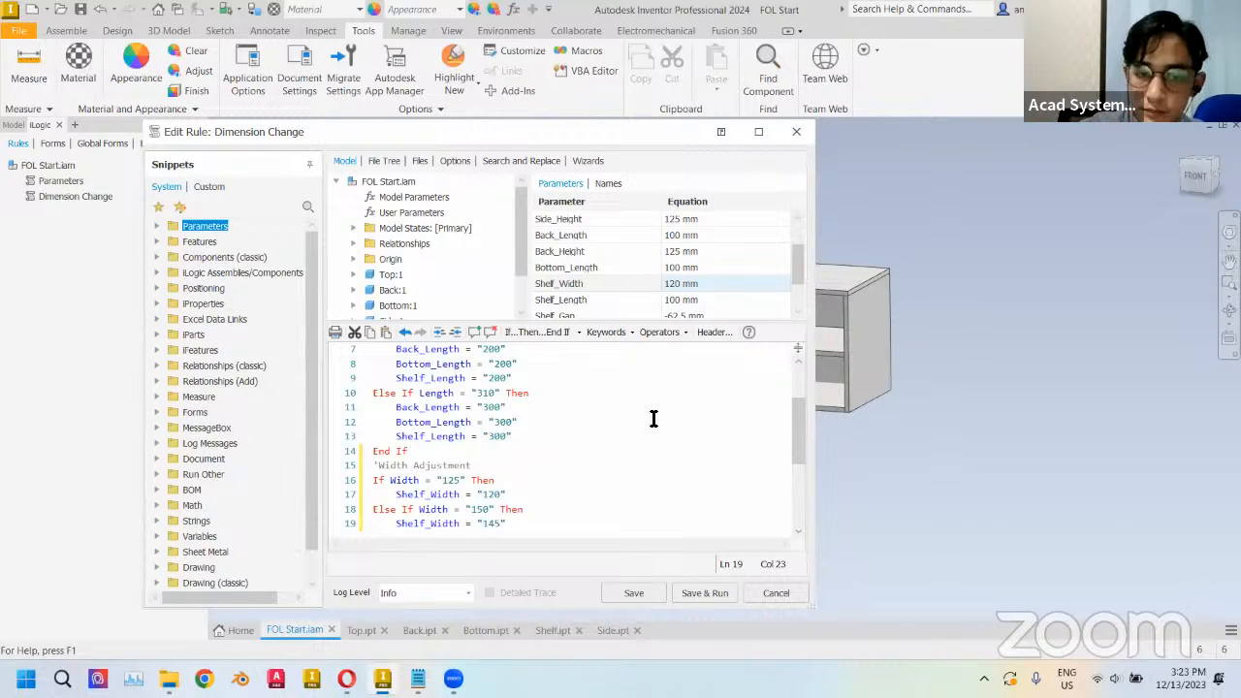
- Close the width adjustment block with an End If line
scroll(653, 419, down, 1)
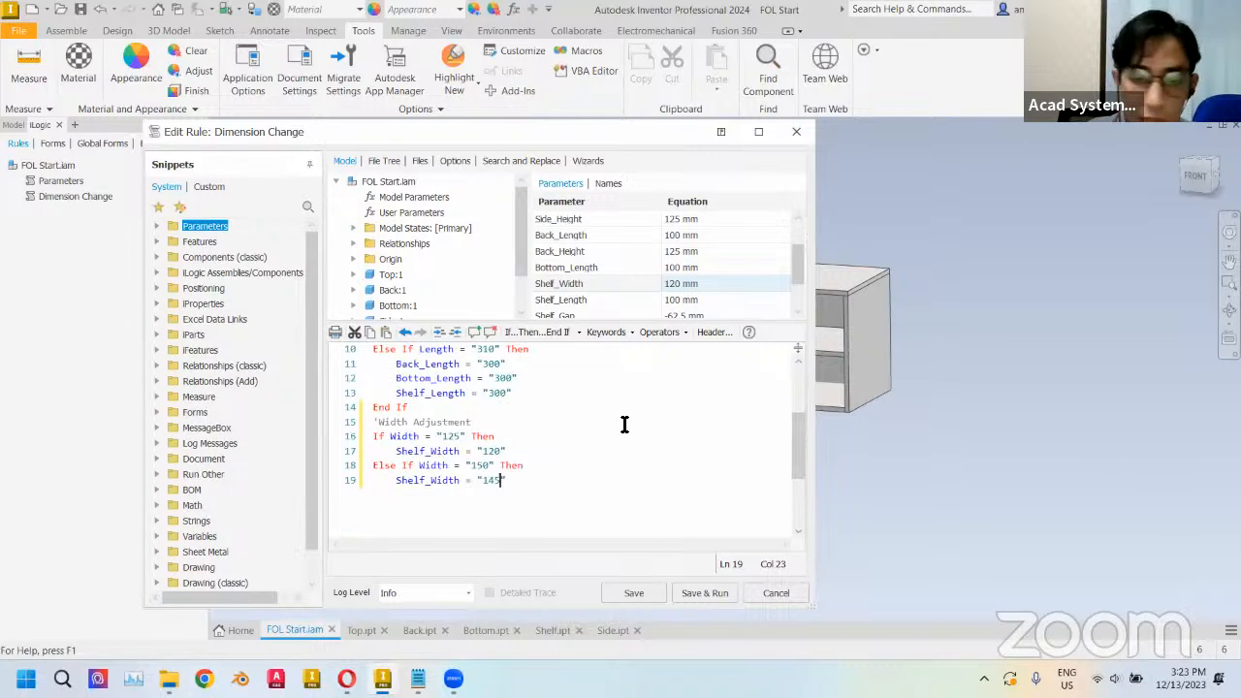
key(Return)
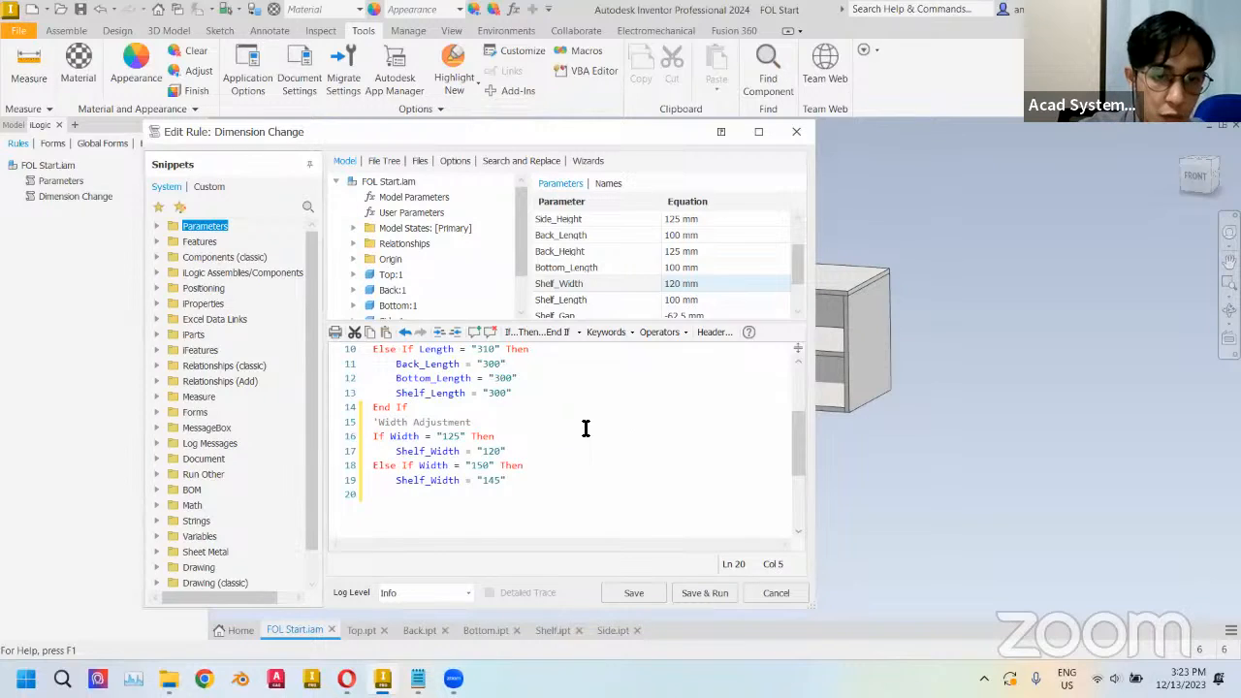
text(End)
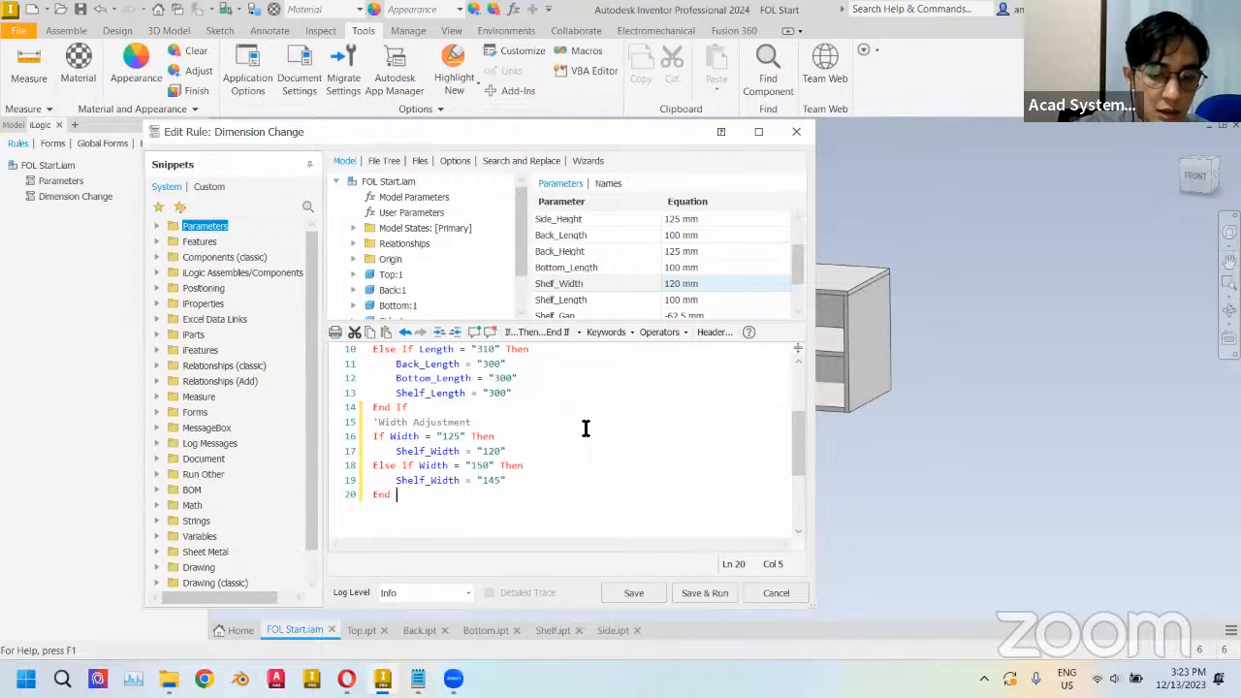
text( If)
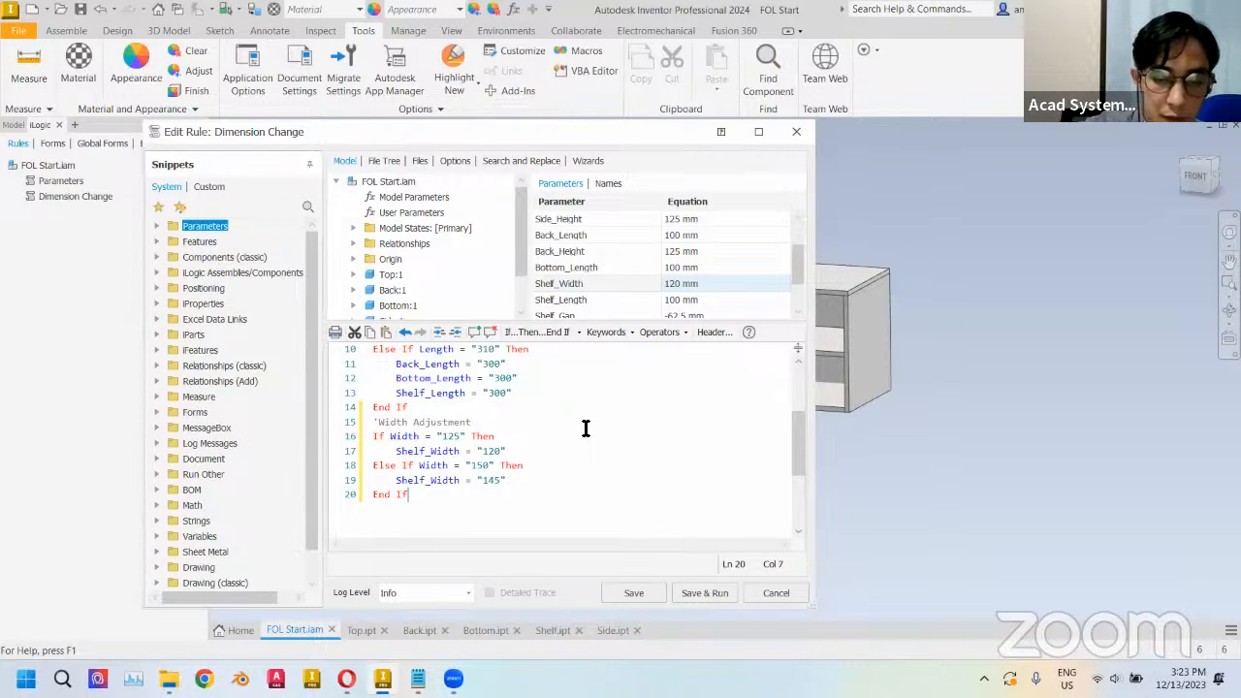
- Below the width block, add the comment 'Height Adjustment and the condition If Height = "137.5" Then
key(Return)
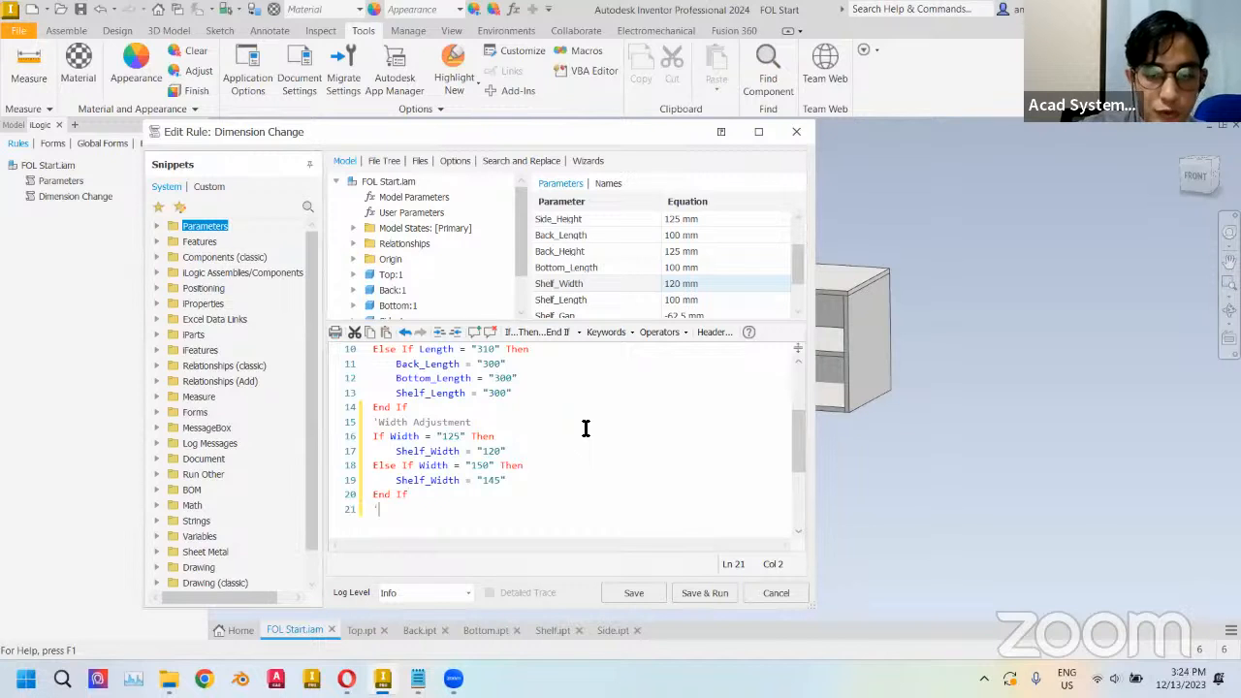
text('Height Adj)
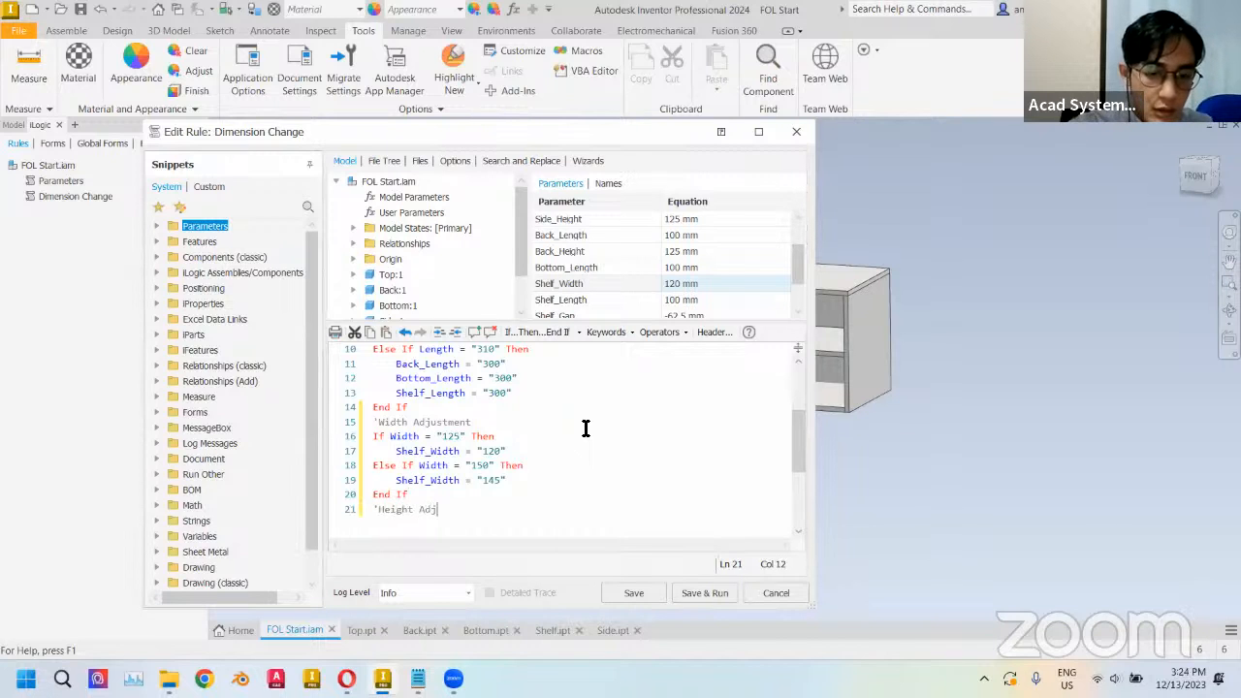
text(ustment)
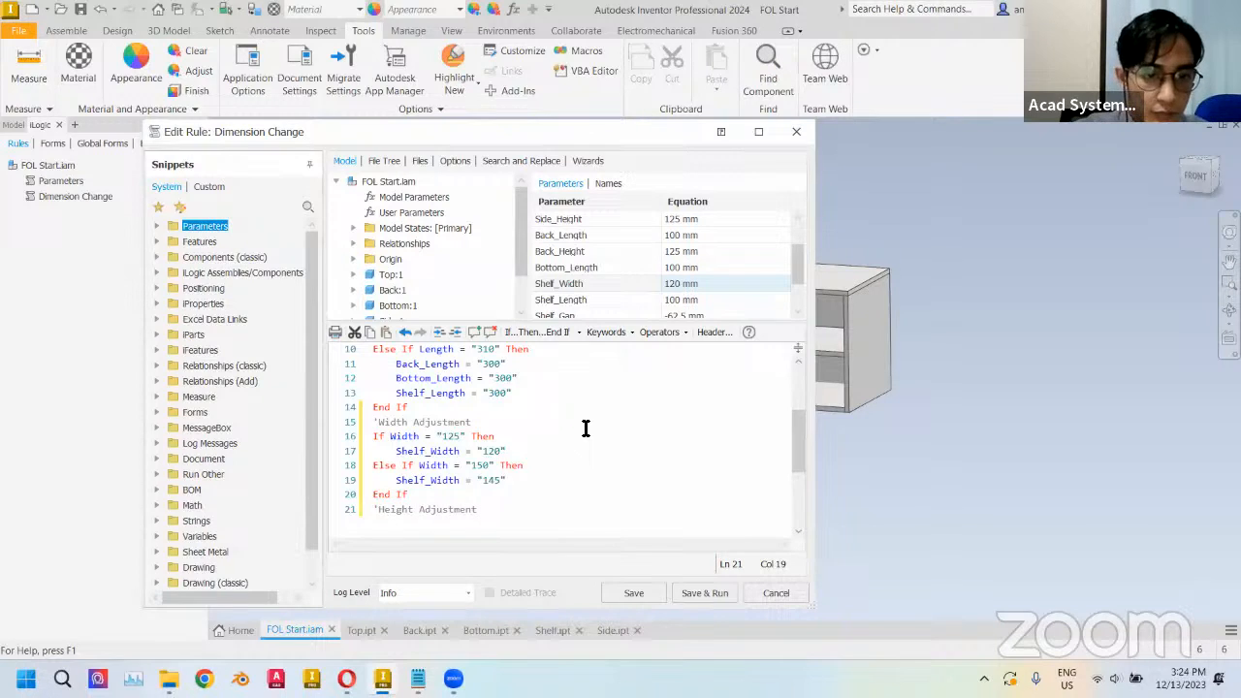
key(Return)
text(If )
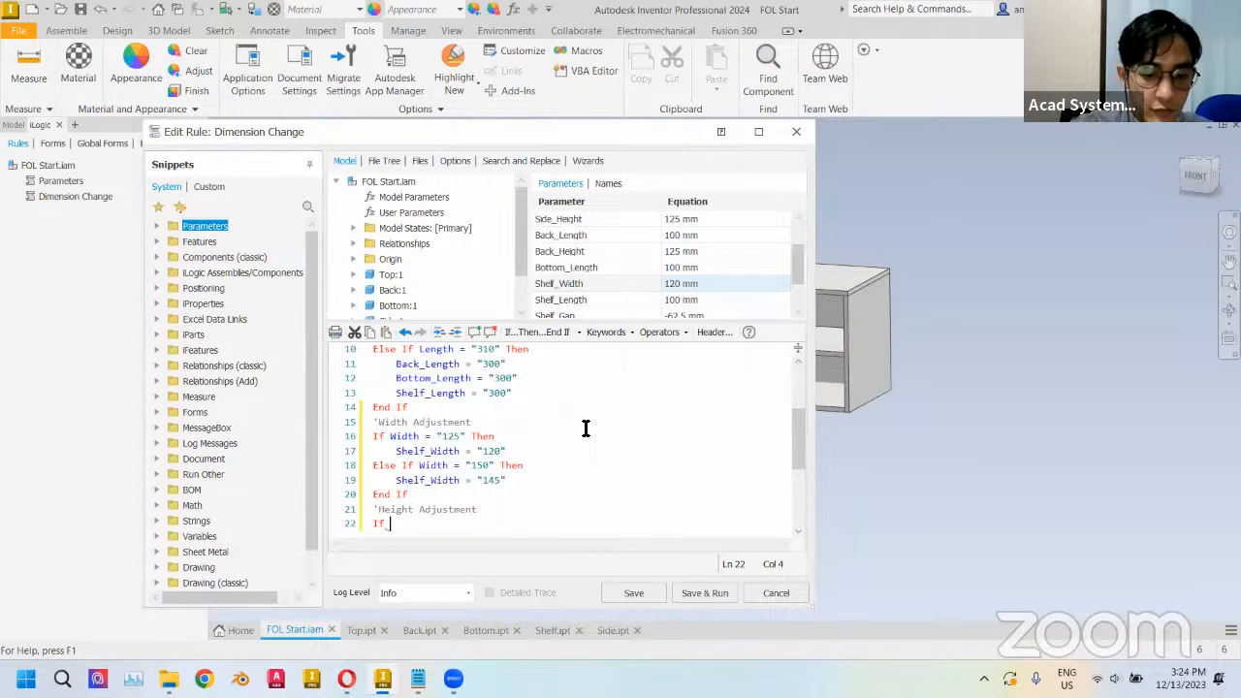
text(Height)
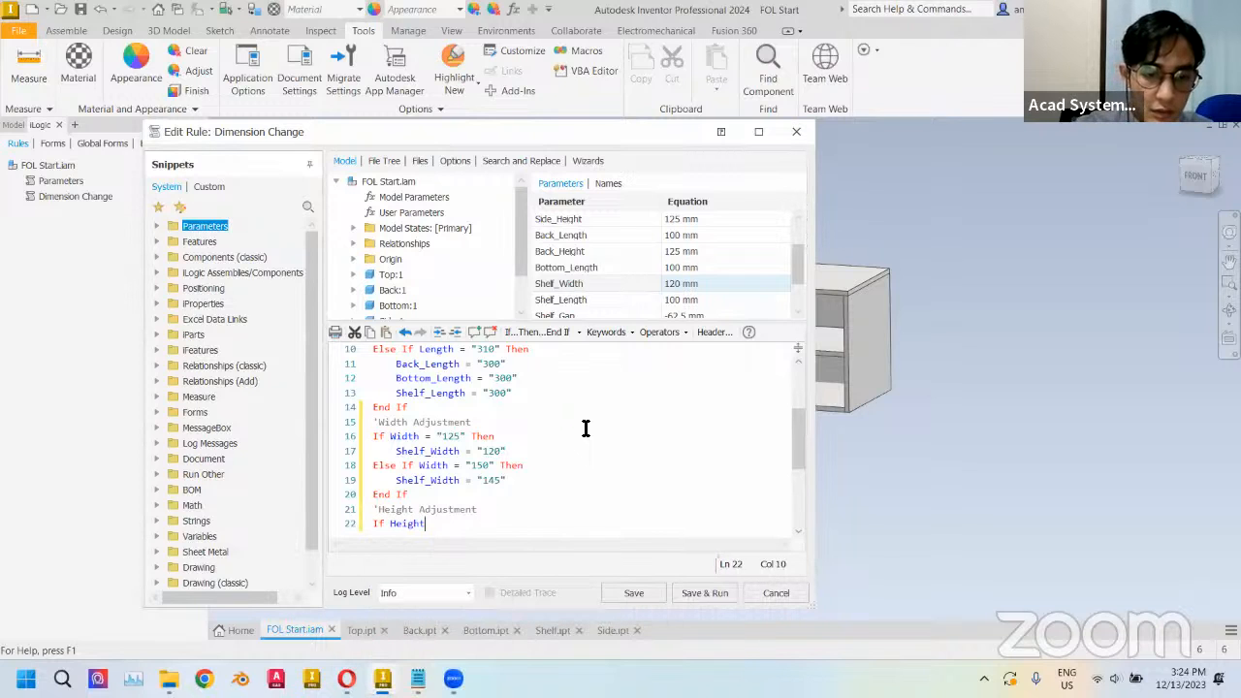
text( = ")
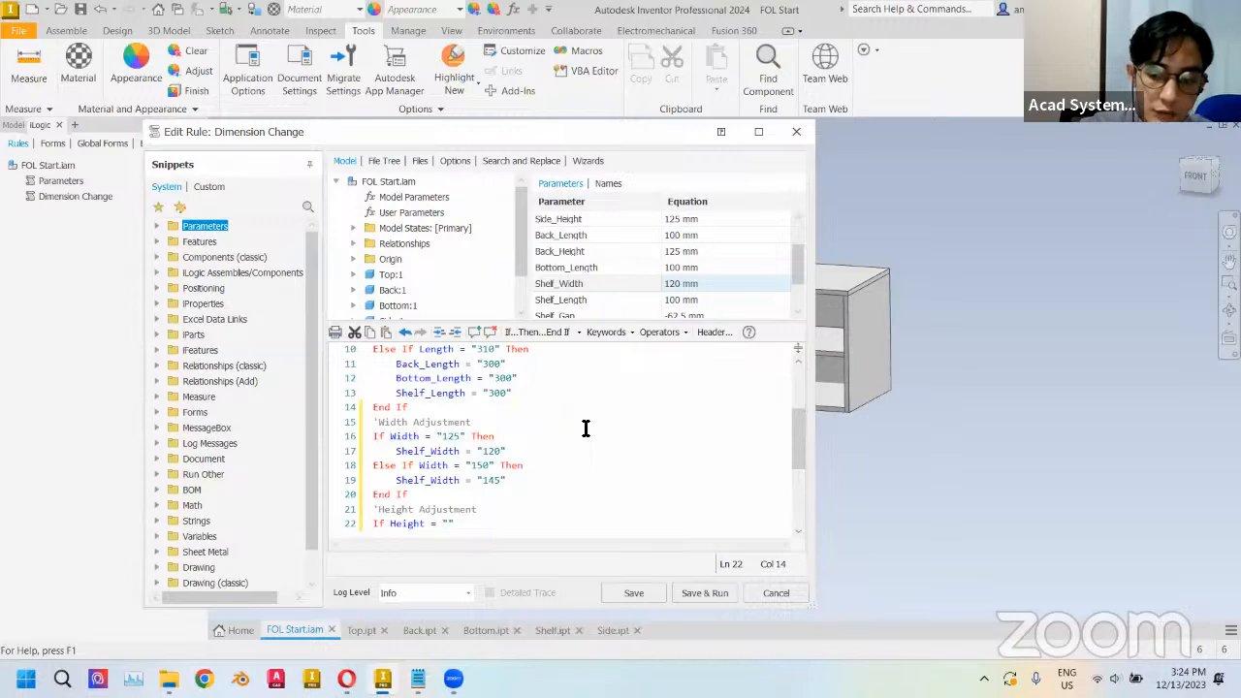
text(137.5)
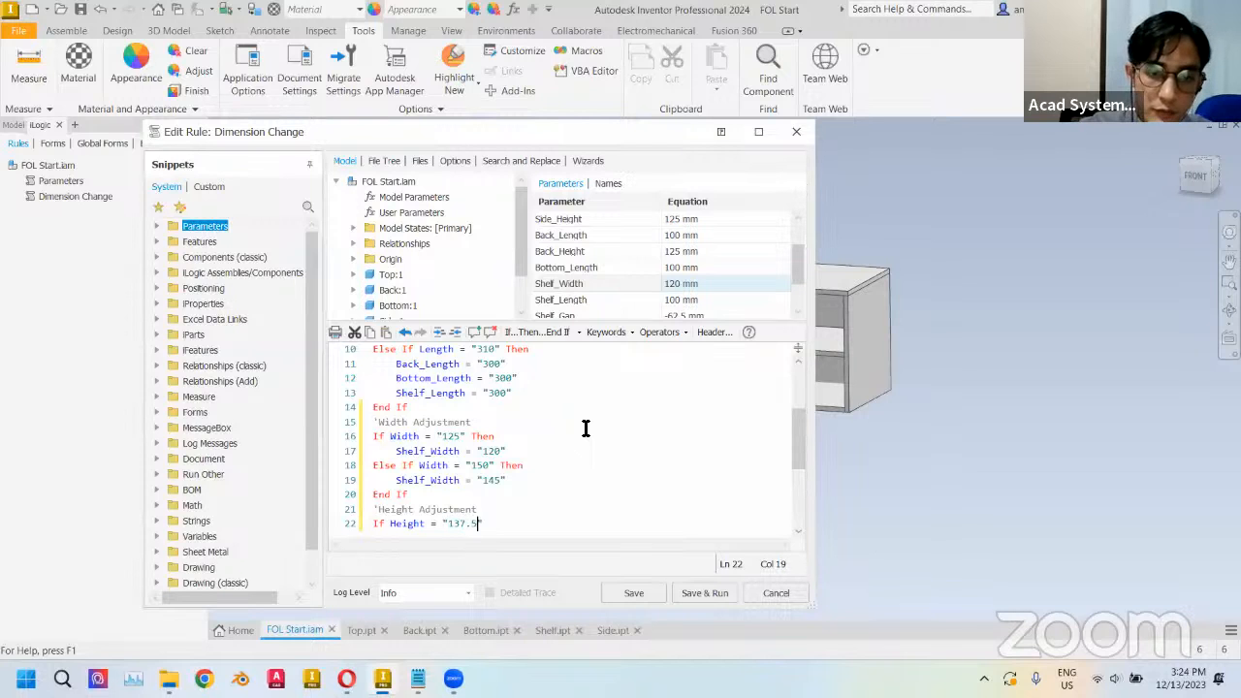
text(" Then)
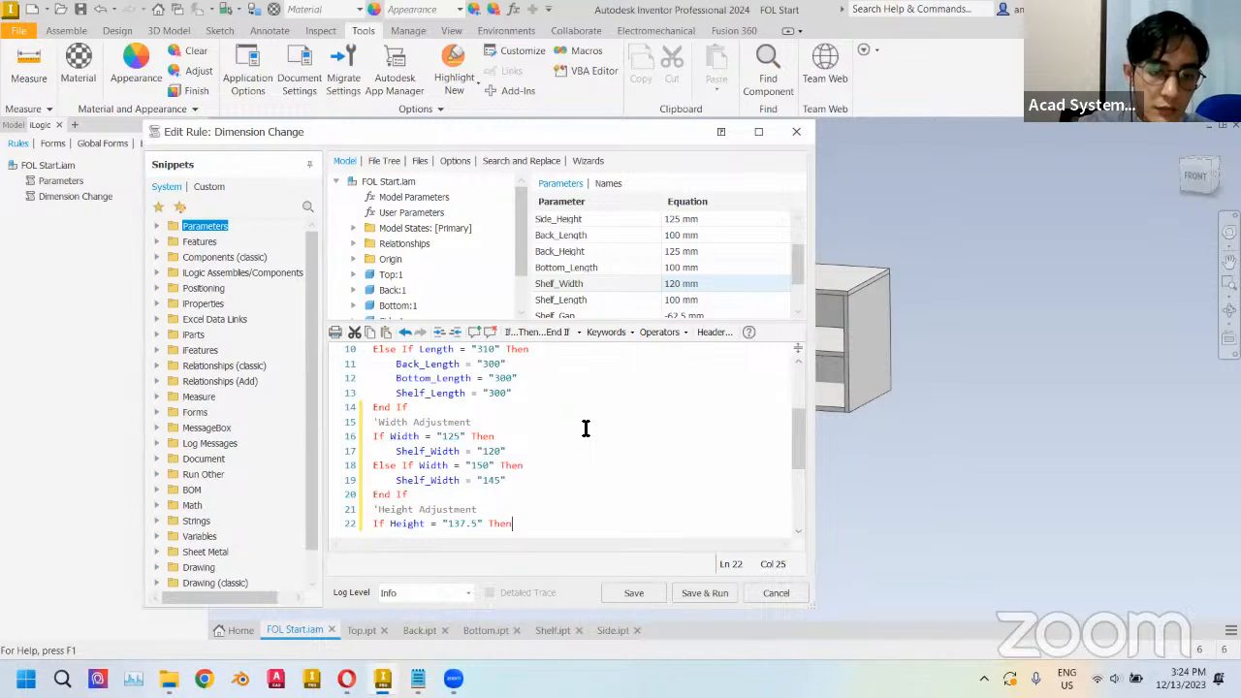
- Insert the Side_Height and Back_Height parameters on separate lines under the Height = "137.5" condition
key(Return)
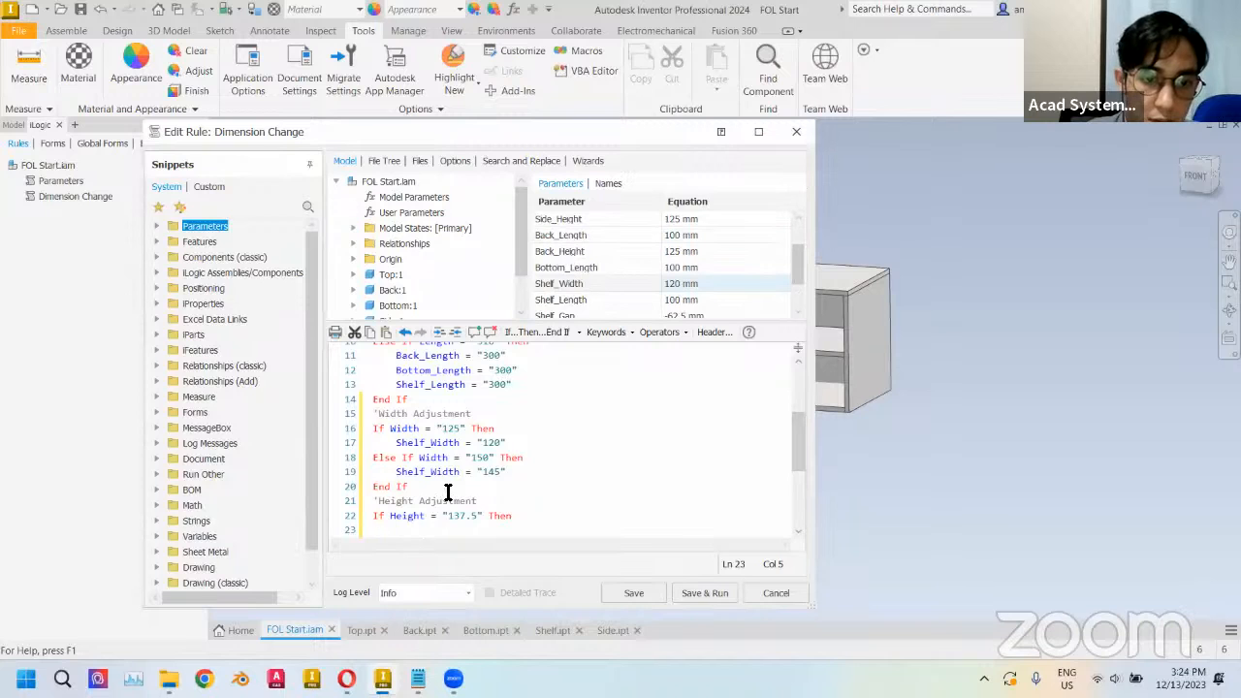
scroll(447, 492, down, 1)
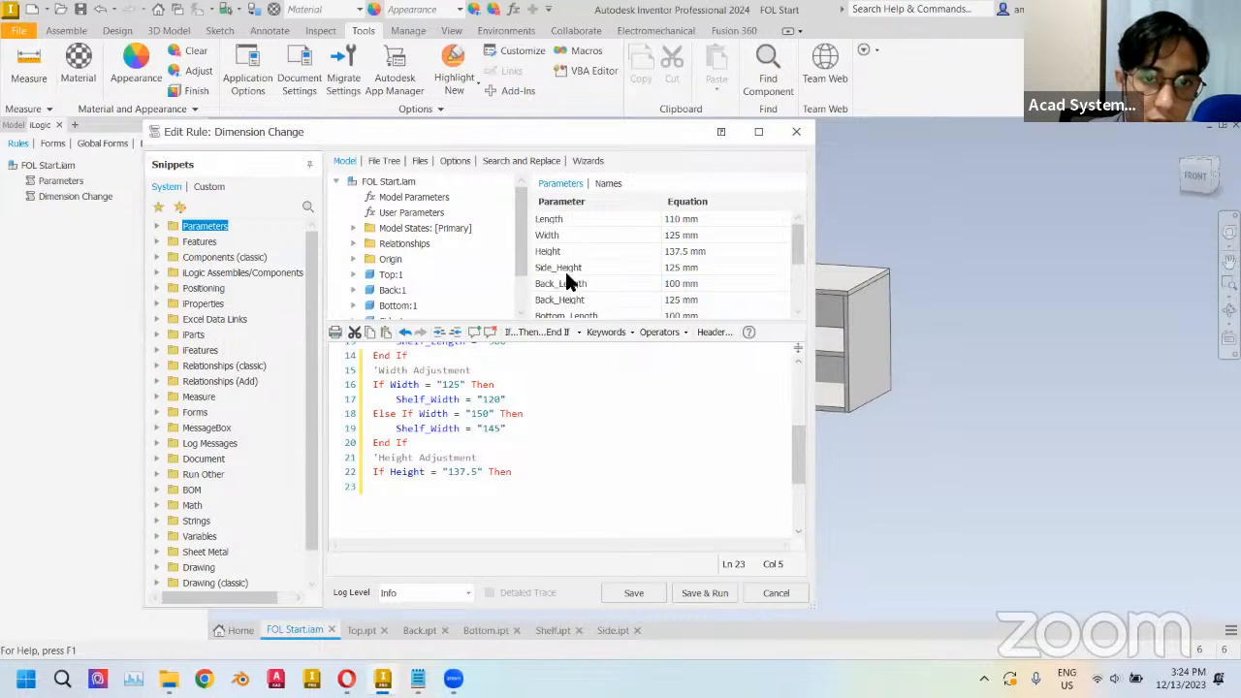
double_click(566, 266)
key(Return)
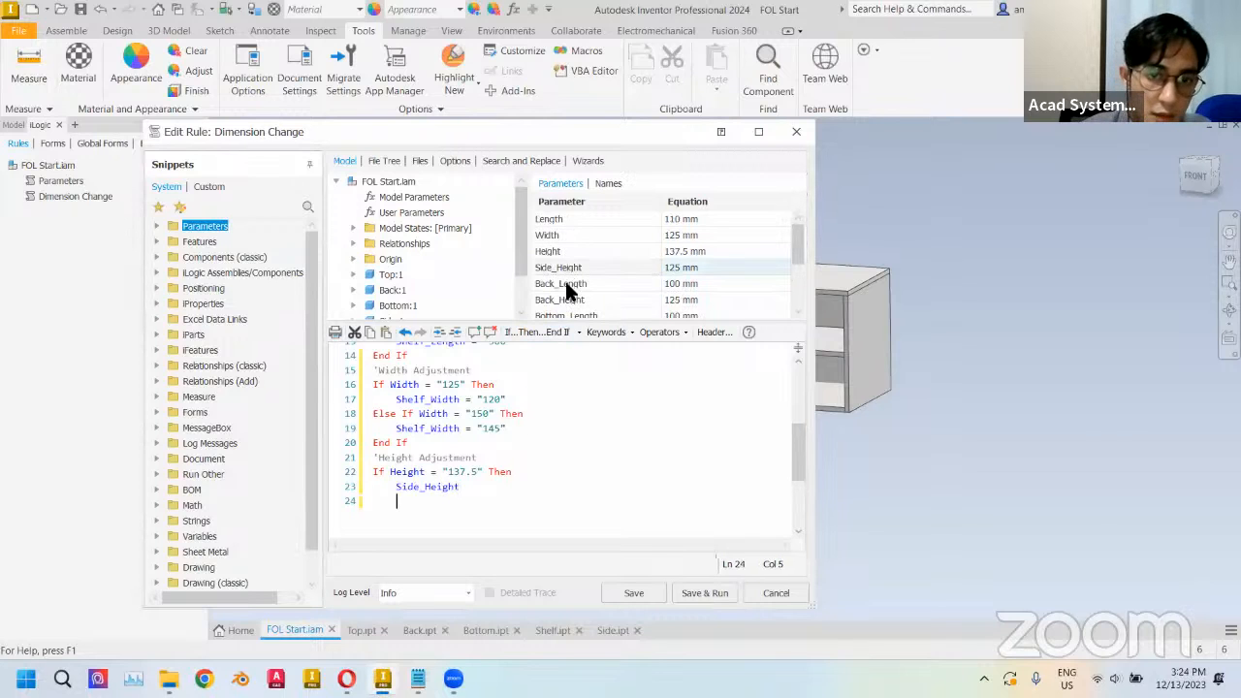
double_click(571, 299)
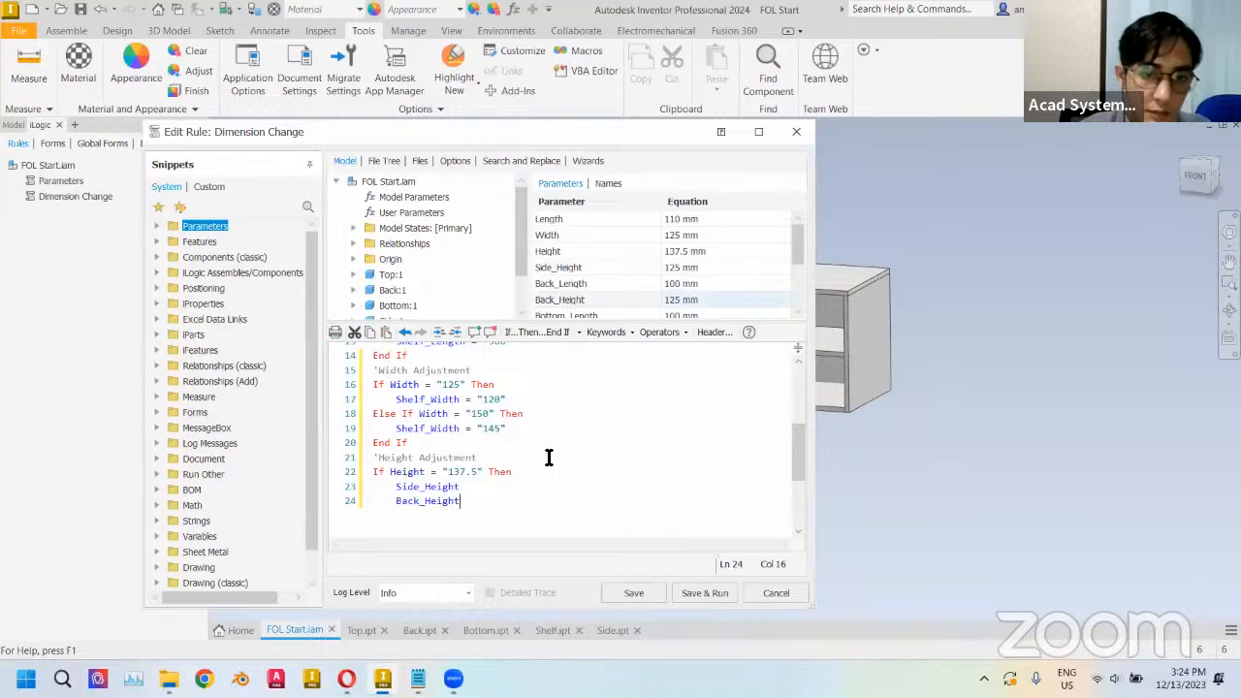
- Assign "125" to Side_Height in the Height = "137.5" branch
click(505, 483)
text(=)
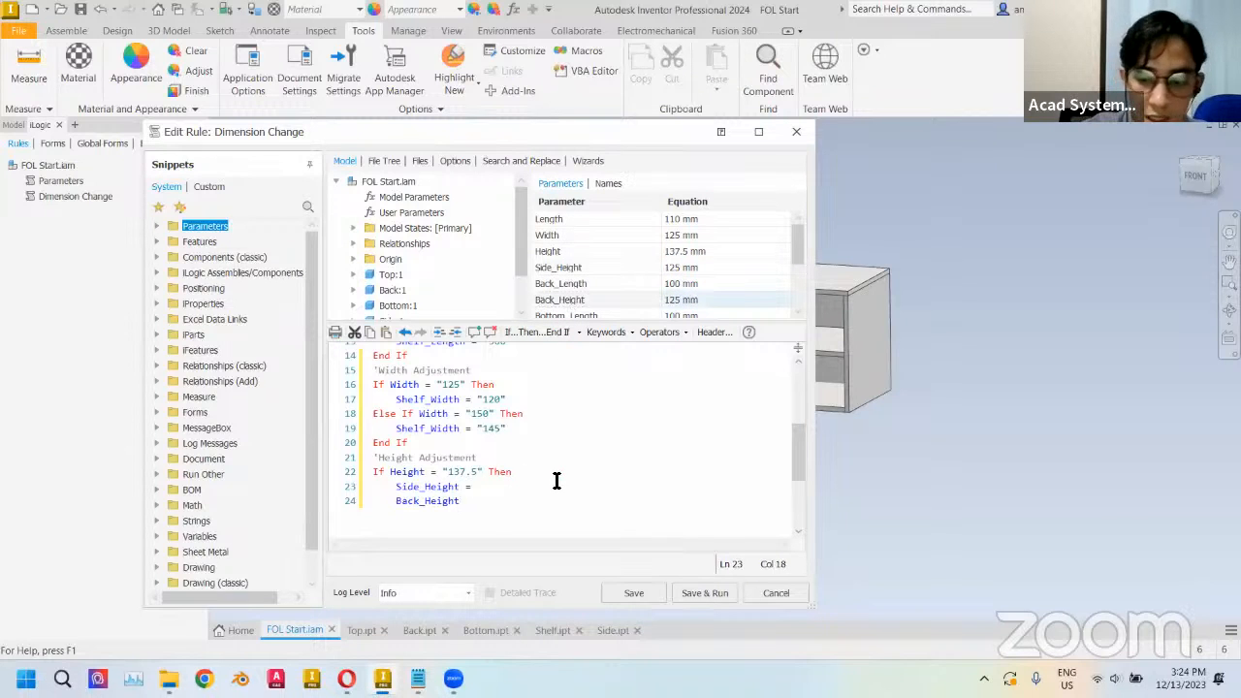
text( ")
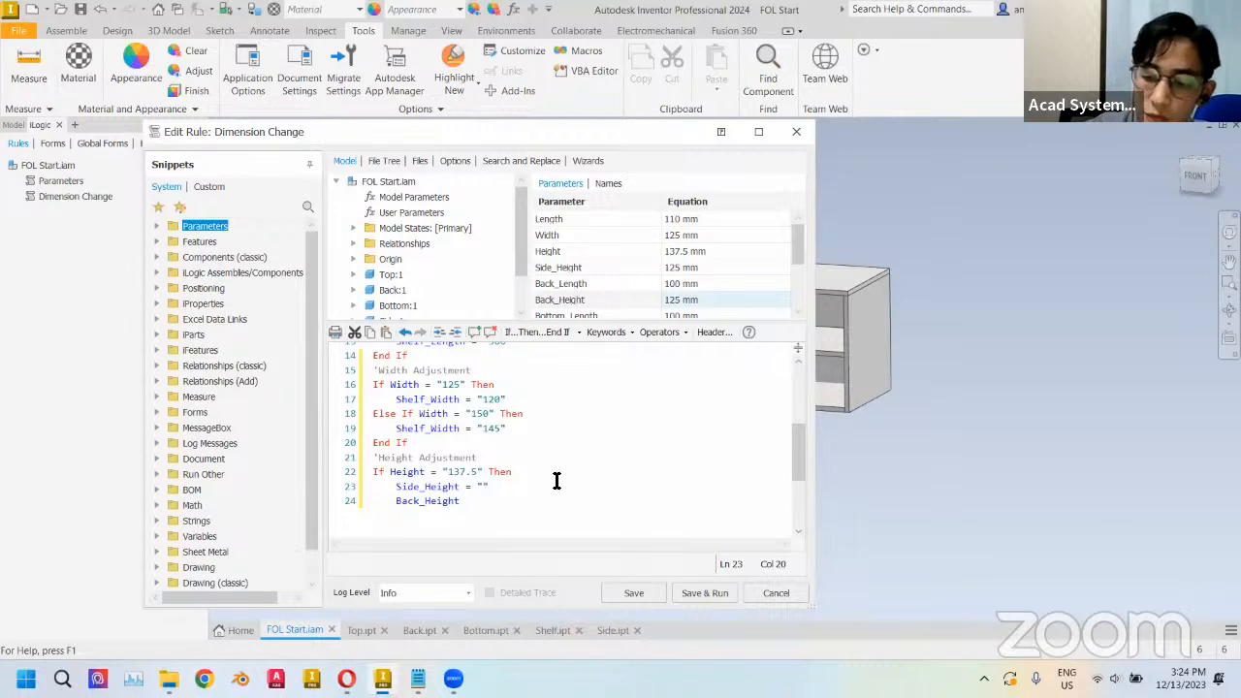
text(125)
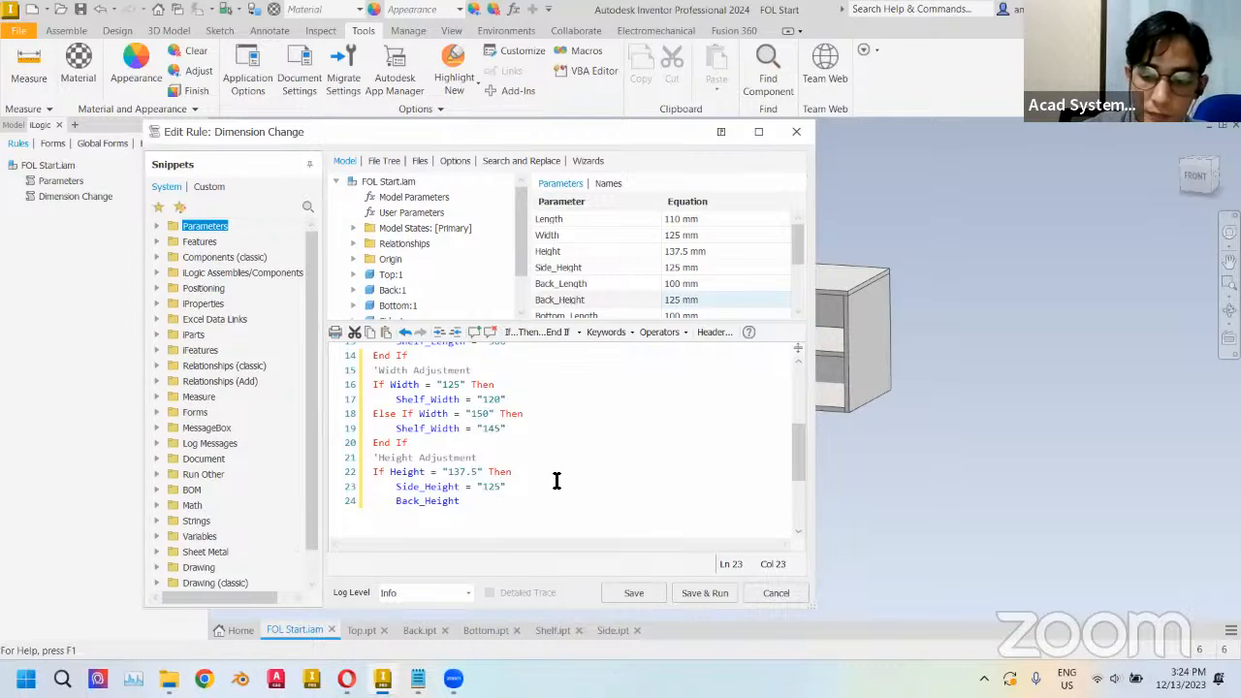
text(")
key(Down)
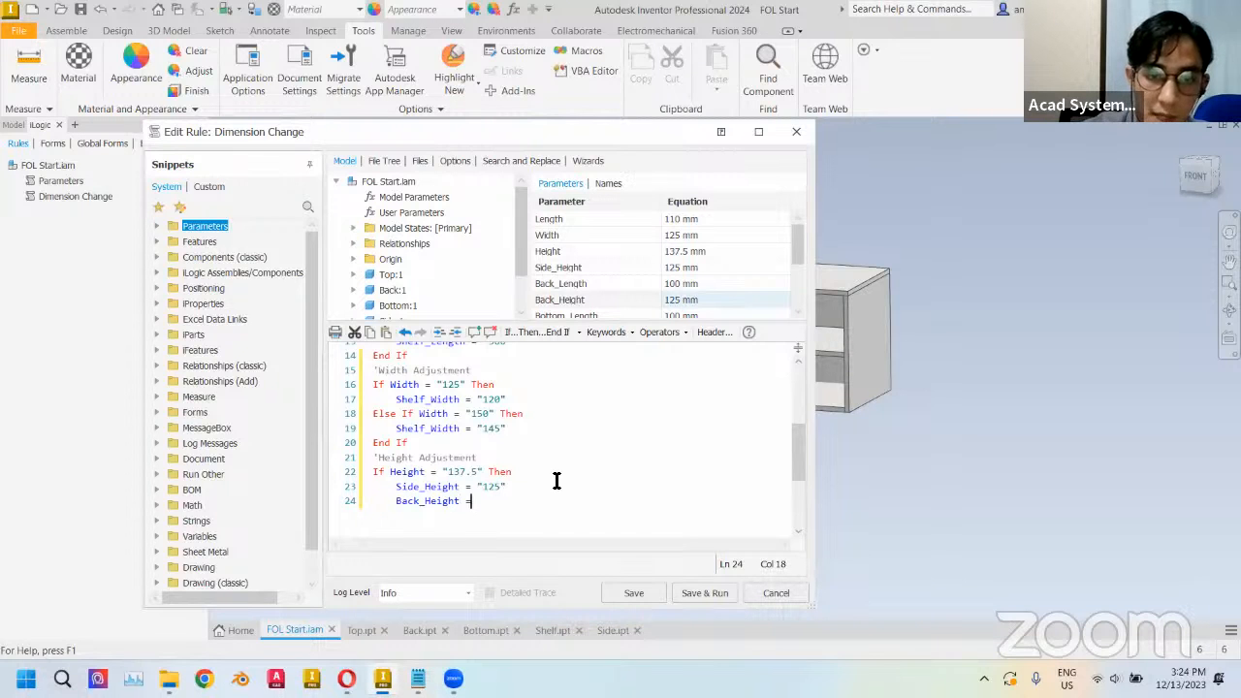
- Assign "120" to Back_Height in the Height = "137.5" branch
text(= "12)
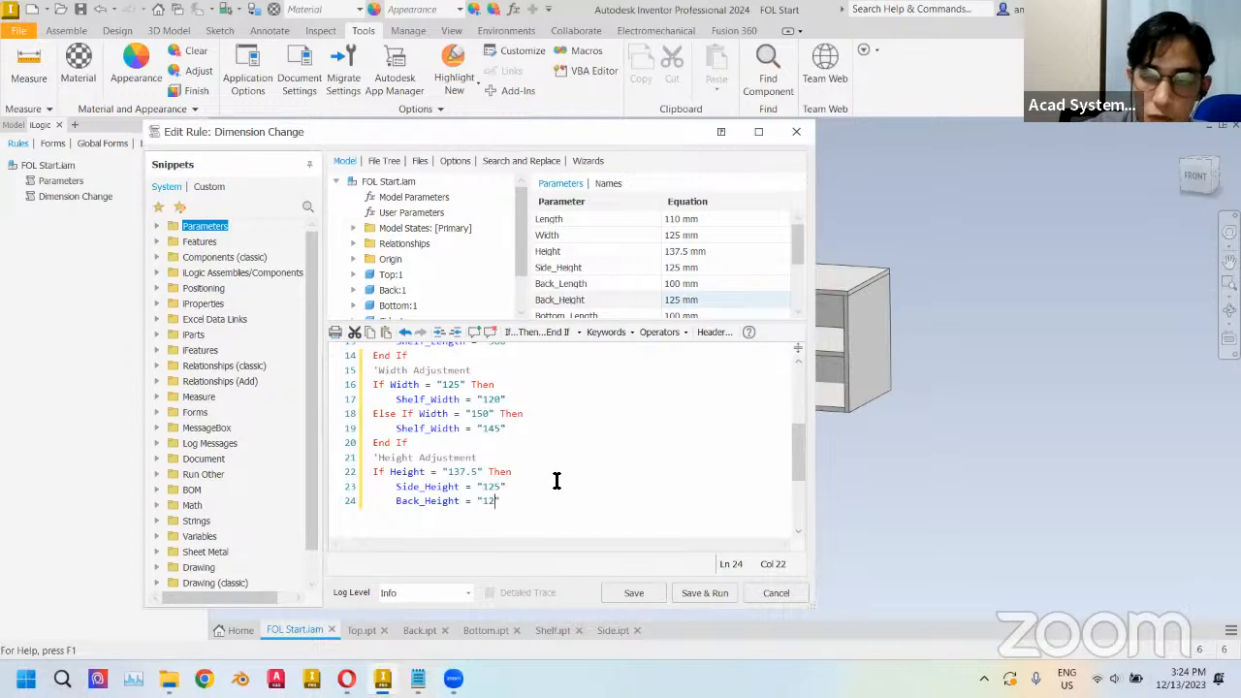
text(0)
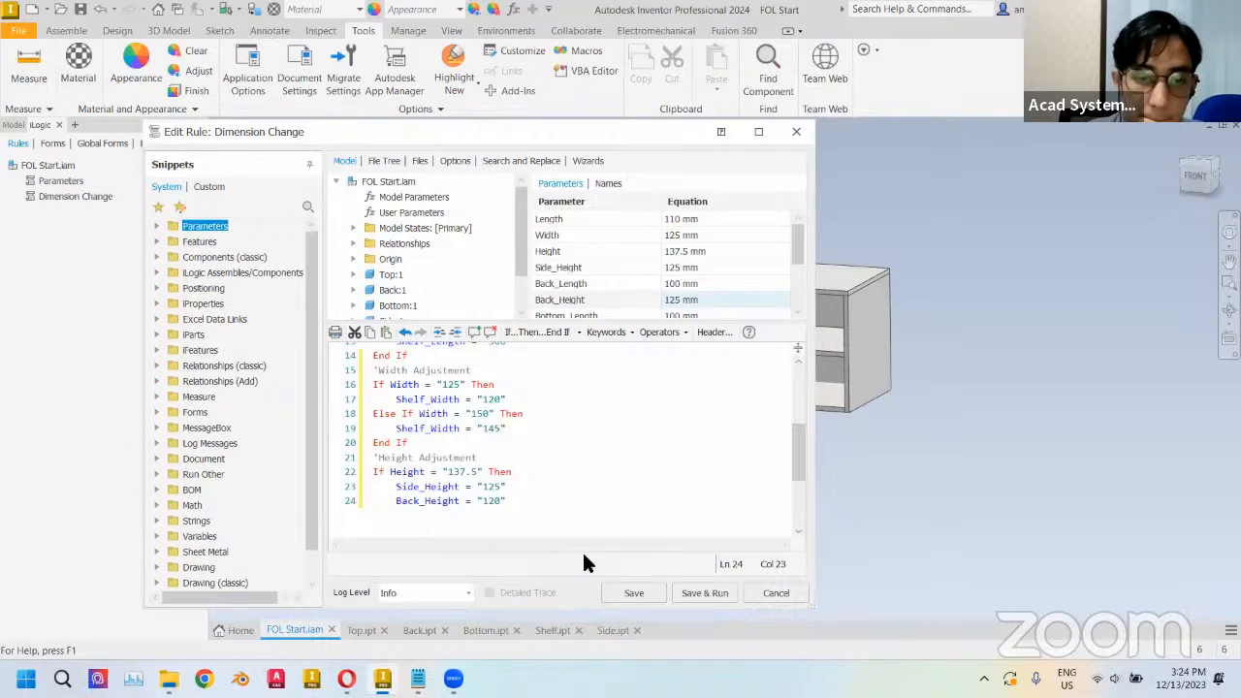
scroll(571, 502, down, 1)
text(")
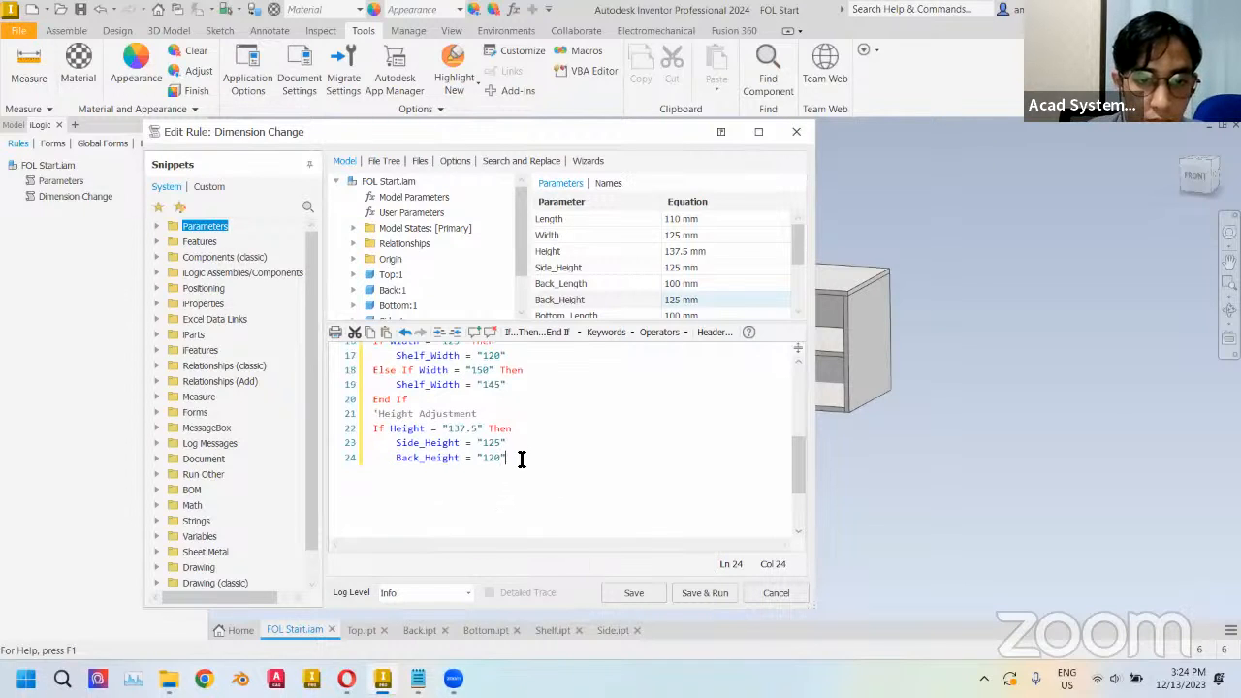
- Add the condition Else If Height = "187.5" Then below the Back_Height line, followed by a new line
key(Return)
text(Else )
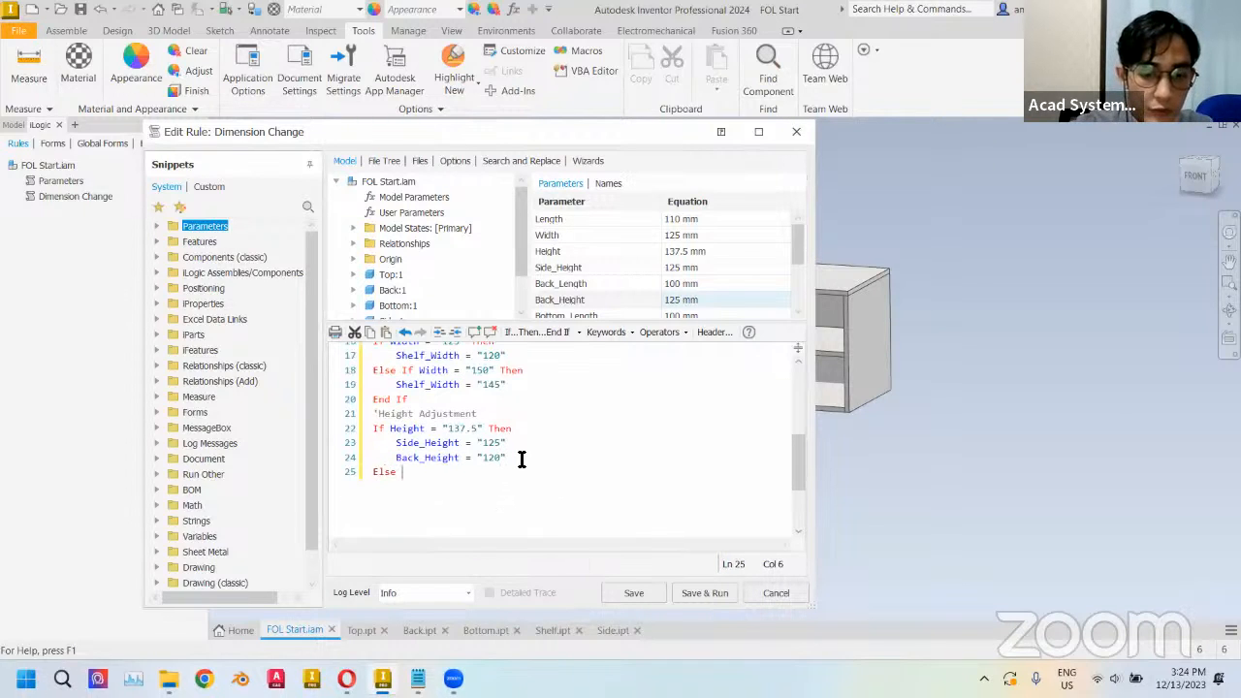
text(If Heigh)
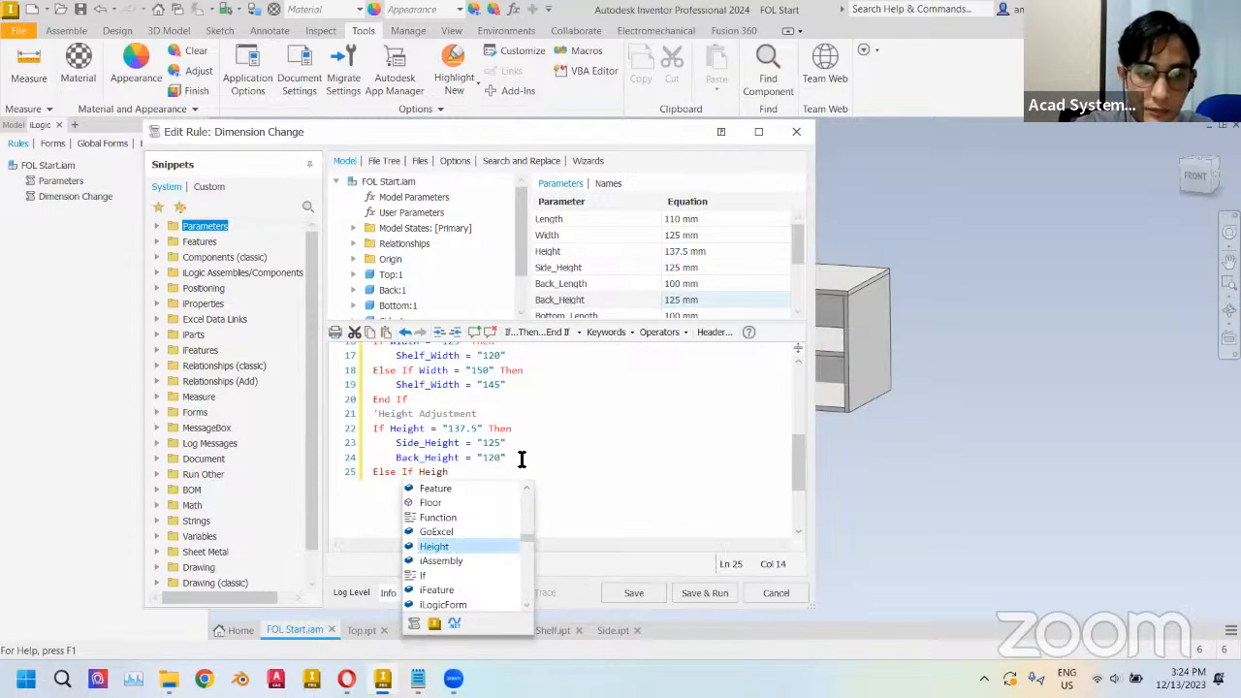
text(t = )
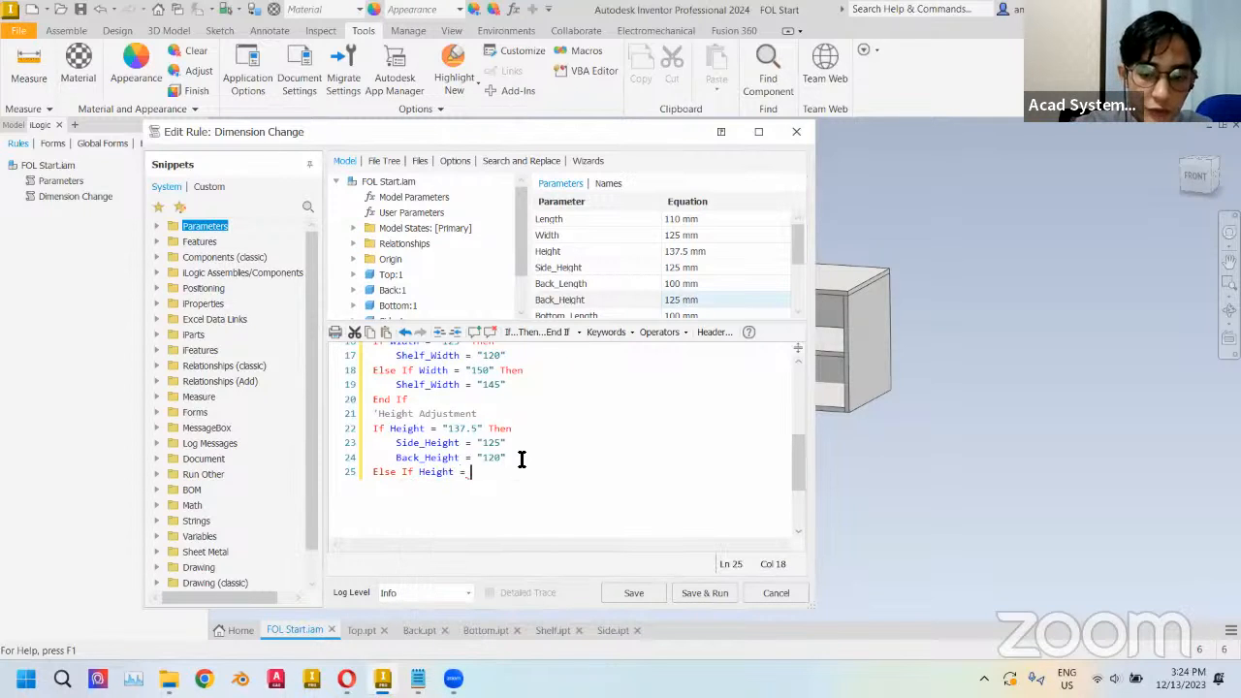
text("187.5" )
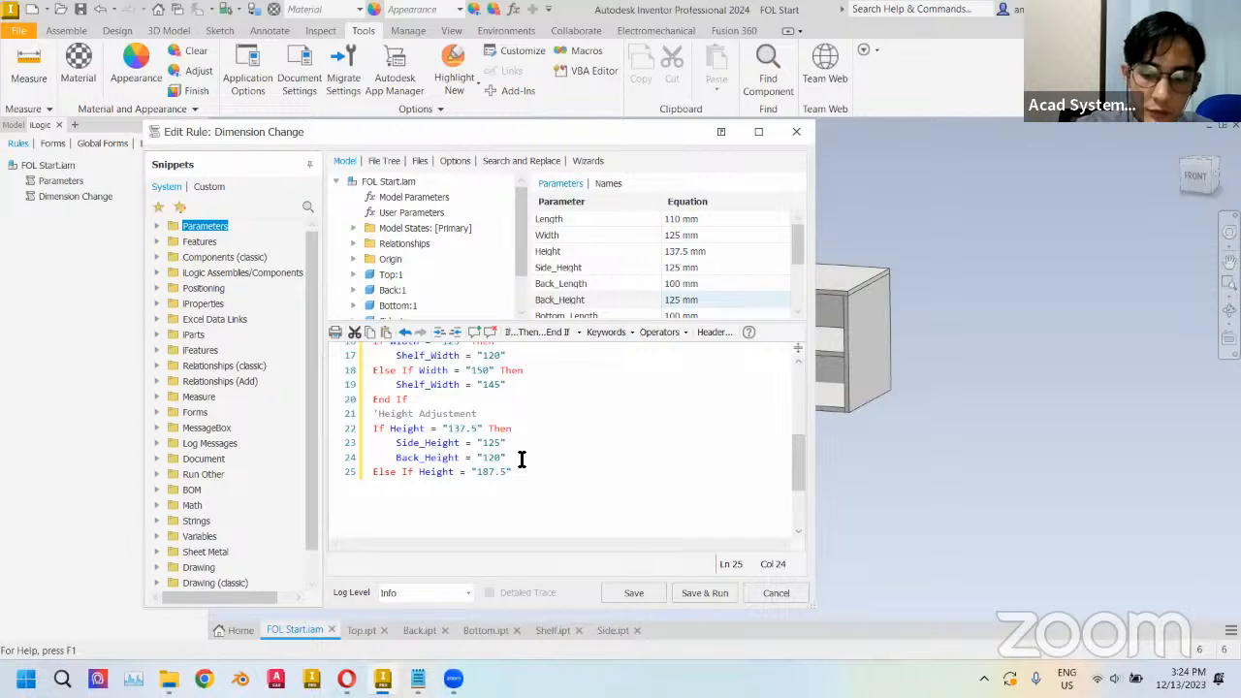
text(Then)
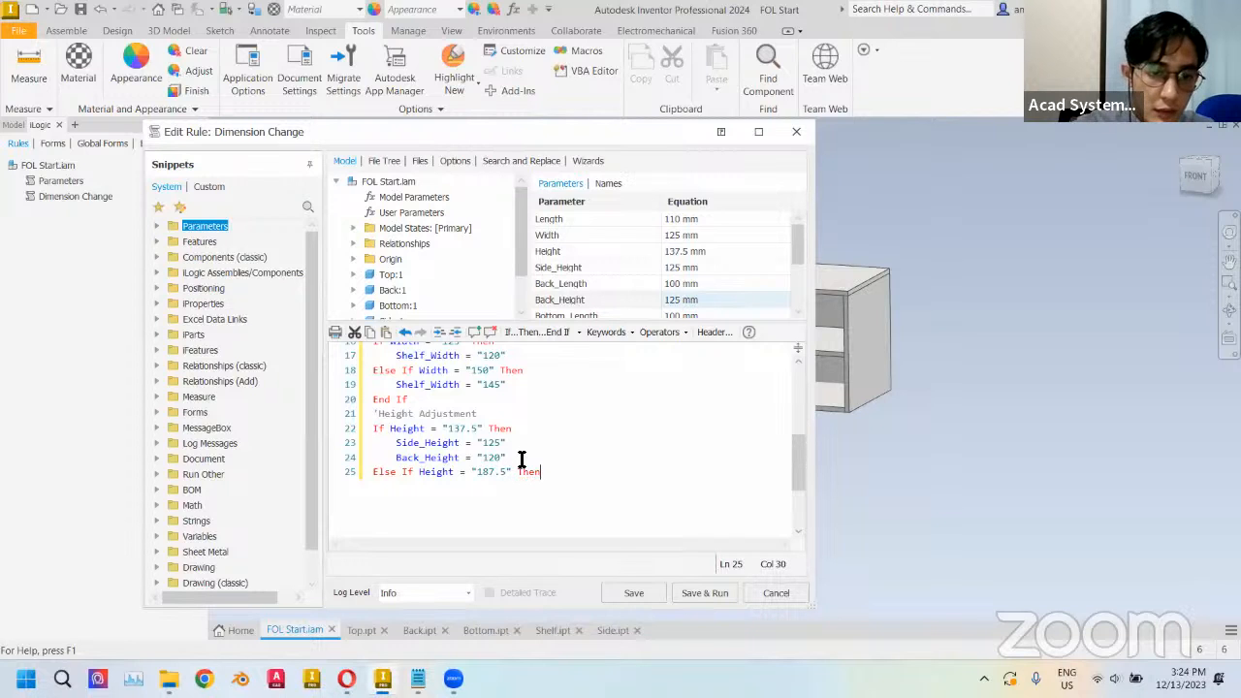
key(Return)
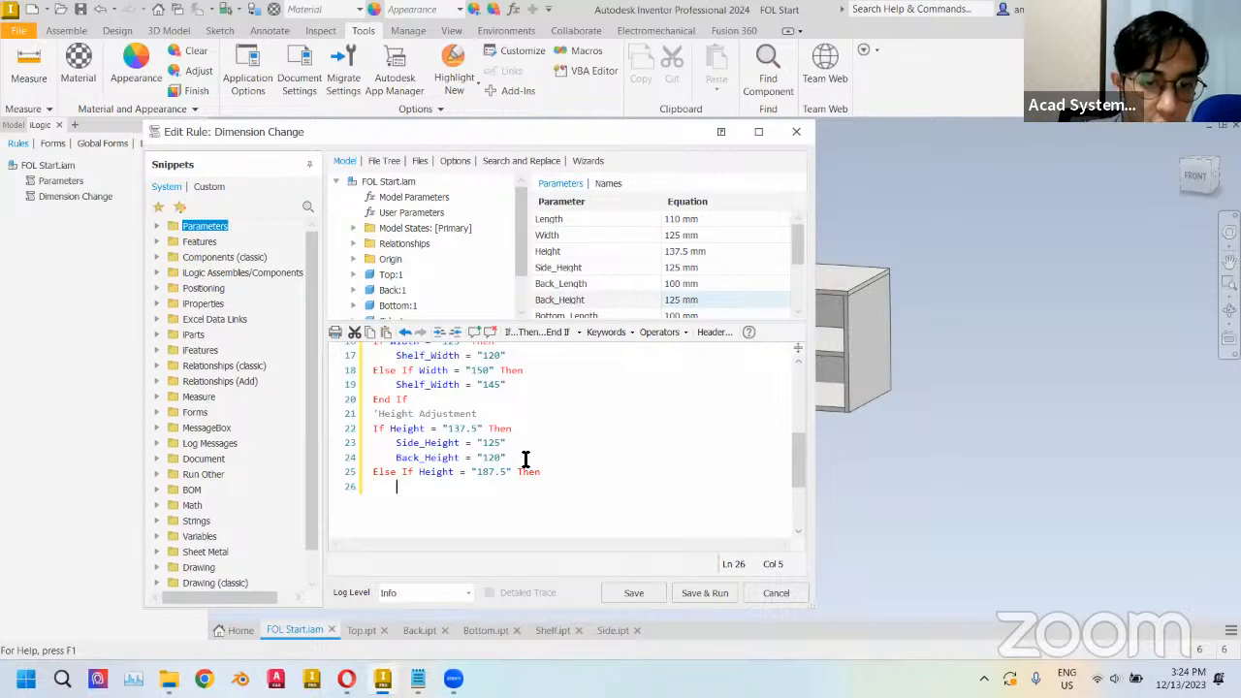
- Copy the Side_Height and Back_Height assignments from the "137.5" branch into the Height = "187.5" branch
drag(521, 459, 401, 444)
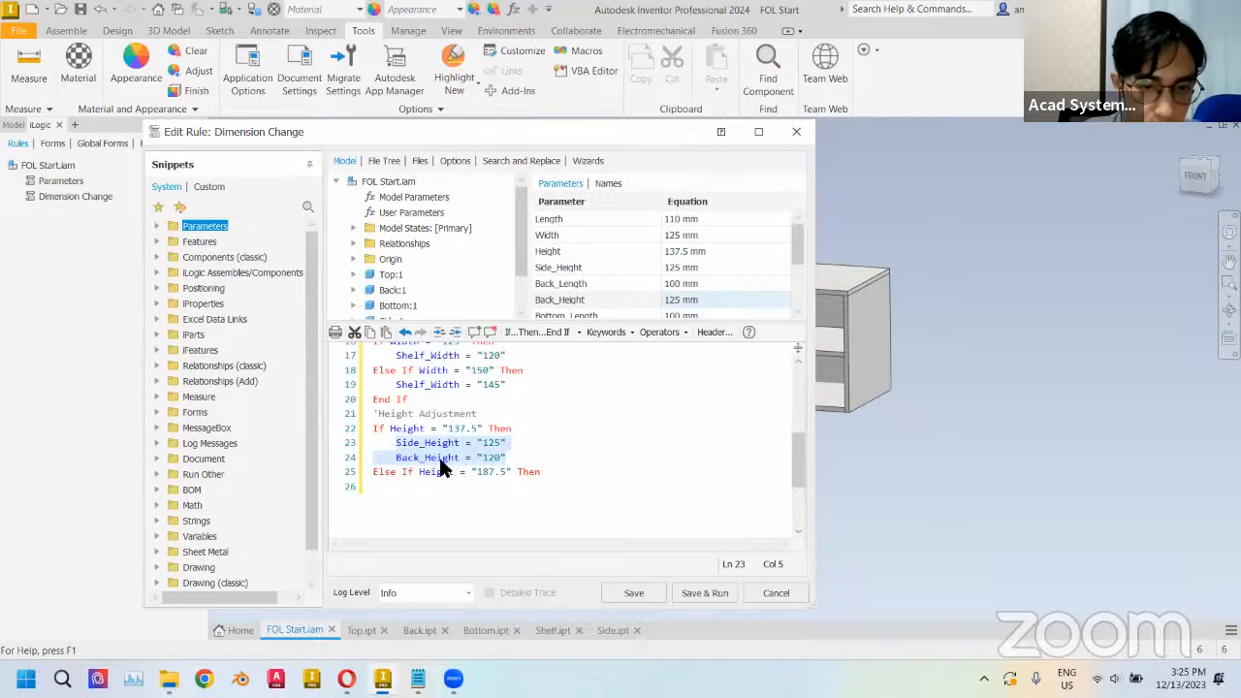
click(437, 500)
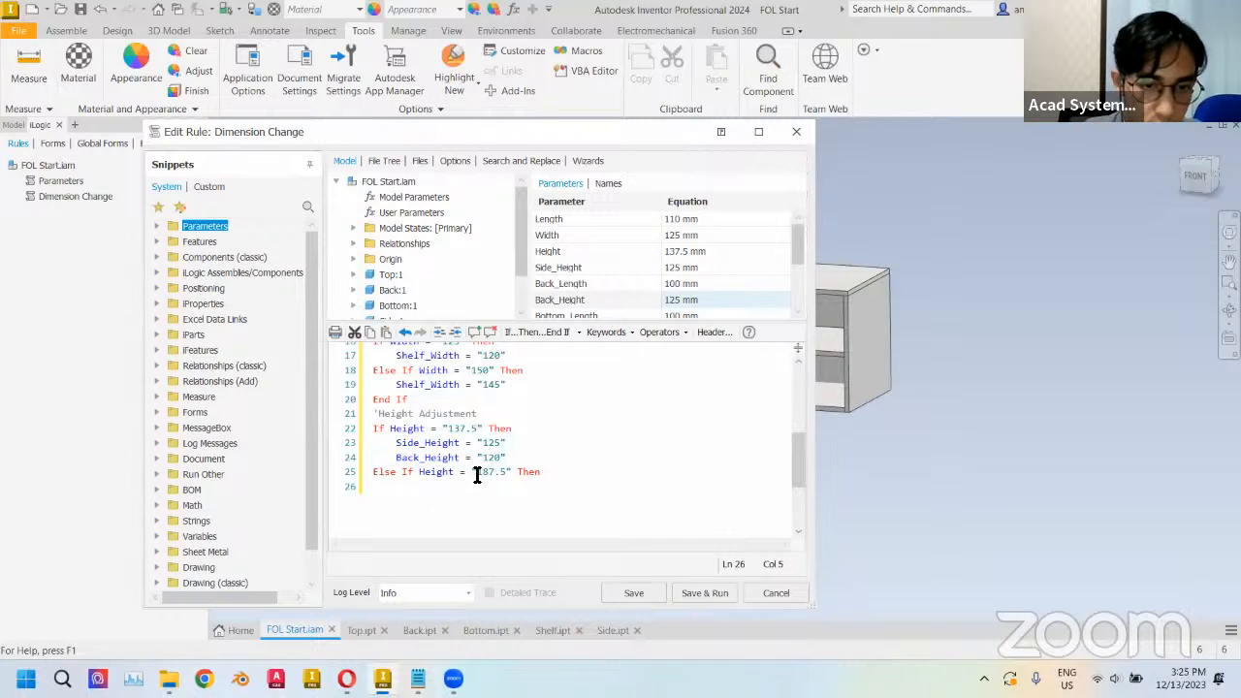
text(Side_Height = "125"     Back_Height = "120")
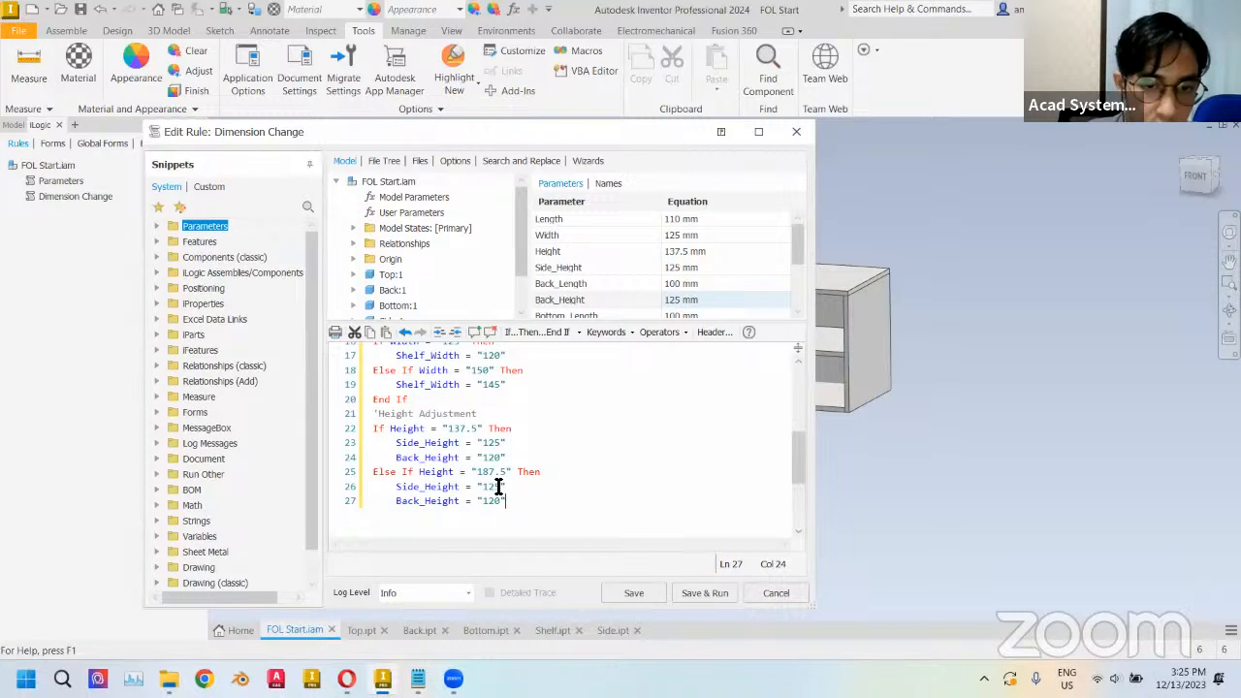
- In the Height = "187.5" branch, change Side_Height to "175" and Back_Height to "170"
click(489, 487)
drag(488, 489, 484, 483)
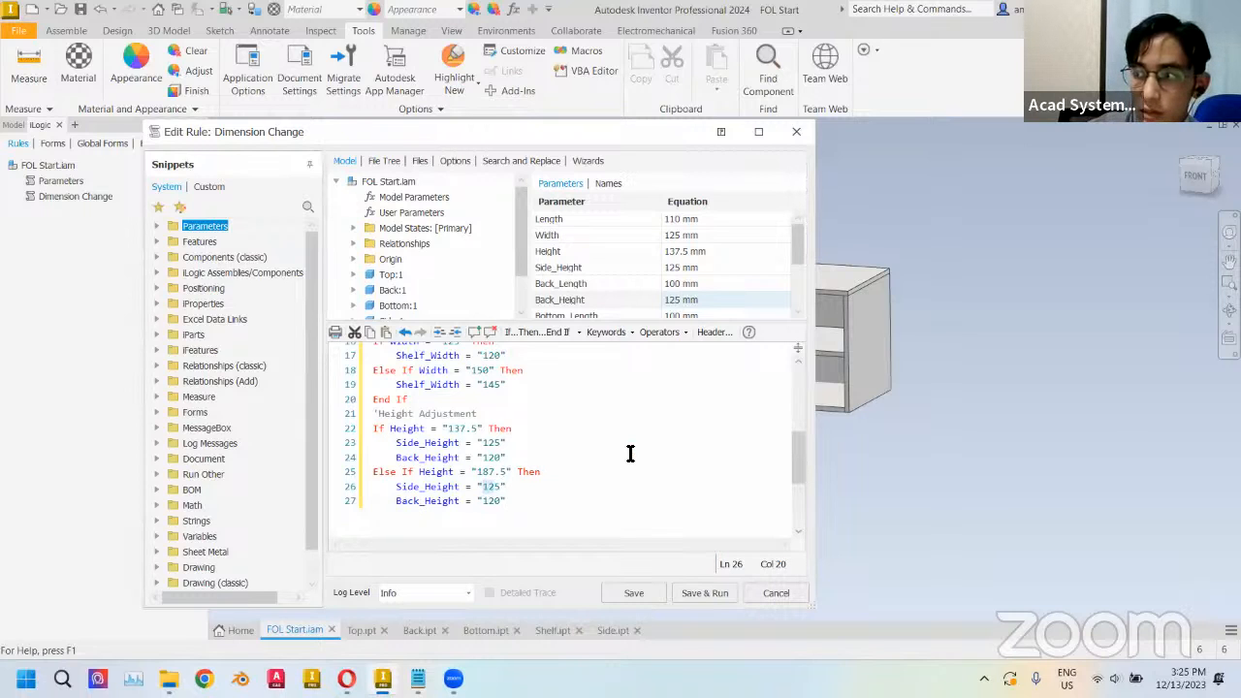
text(17)
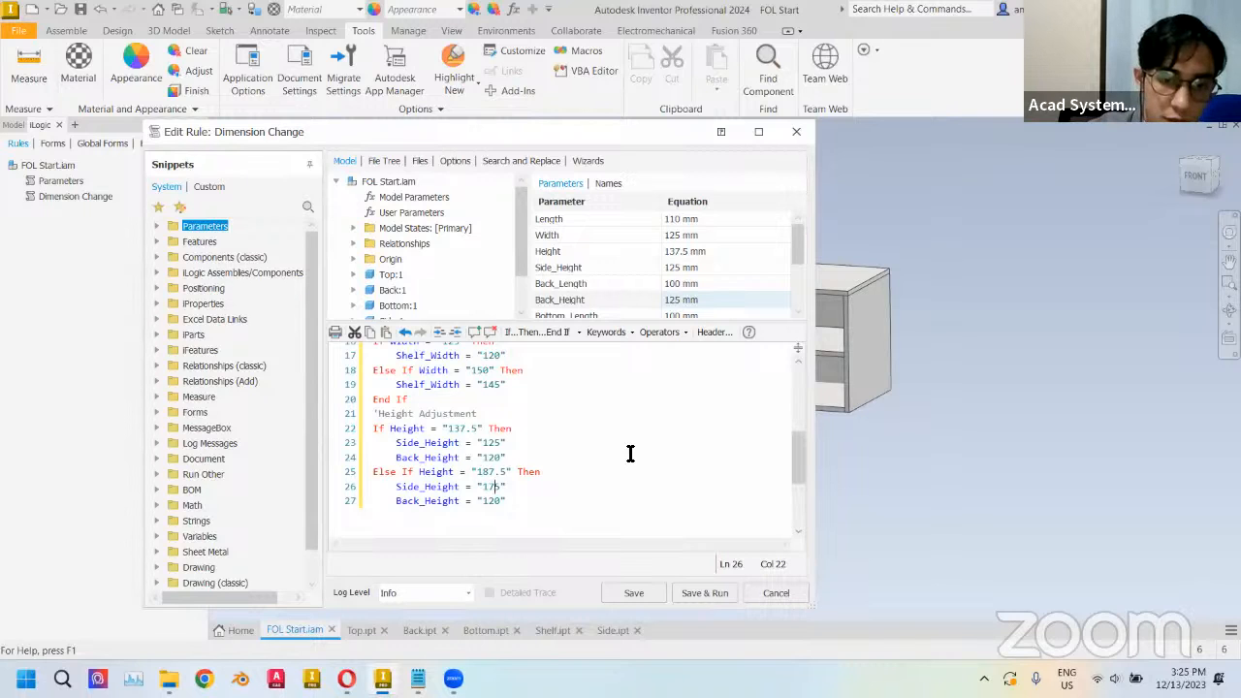
key(BackSpace)
key(BackSpace)
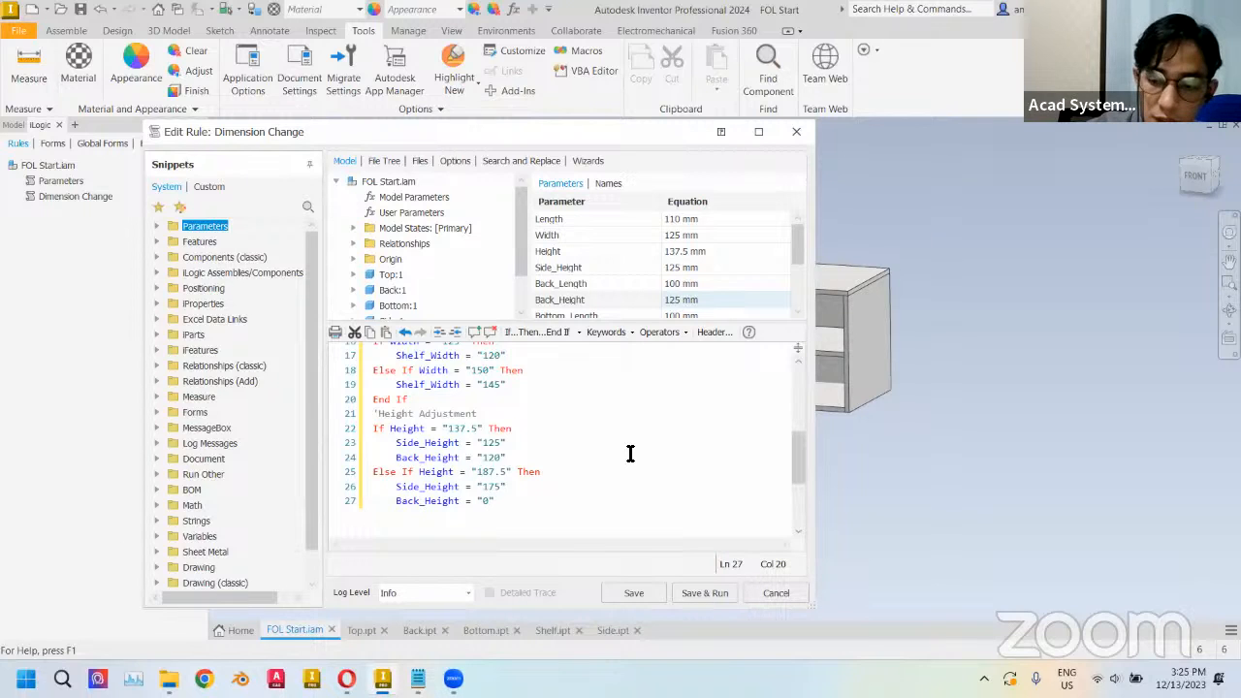
text(17)
- Duplicate the entire Else If Height = "187.5" branch directly below itself
drag(531, 501, 373, 472)
key(ctrl+c)
click(543, 521)
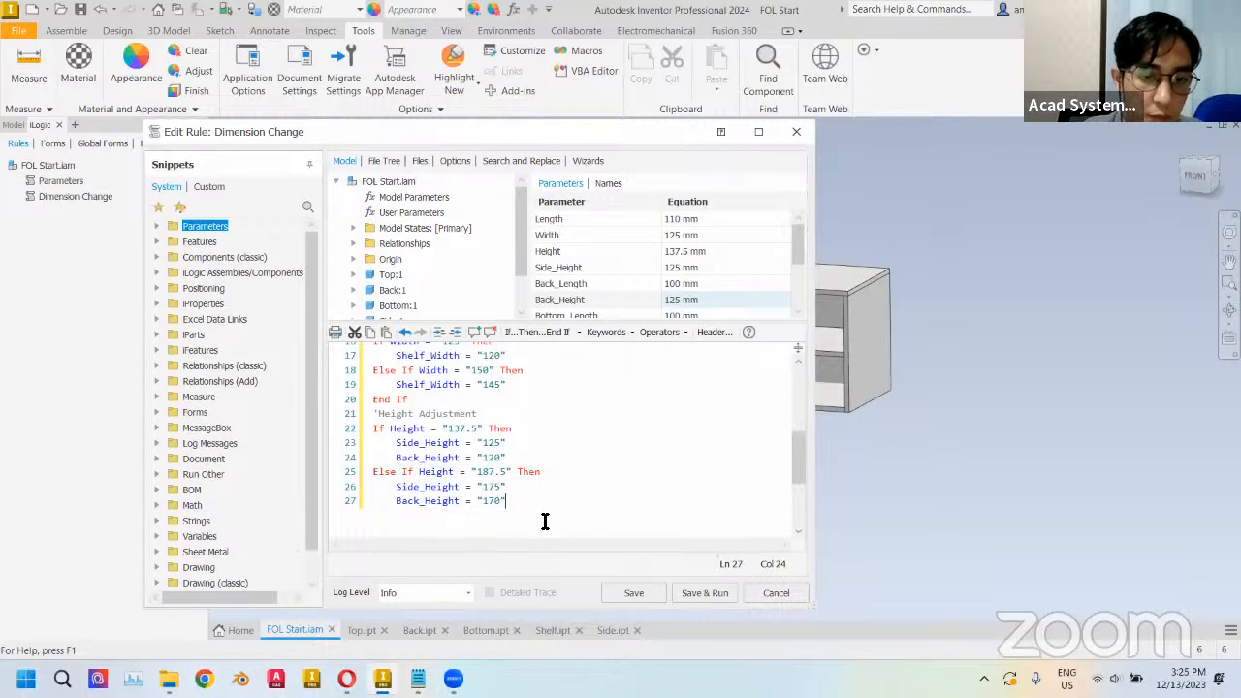
key(Return)
key(ctrl+v)
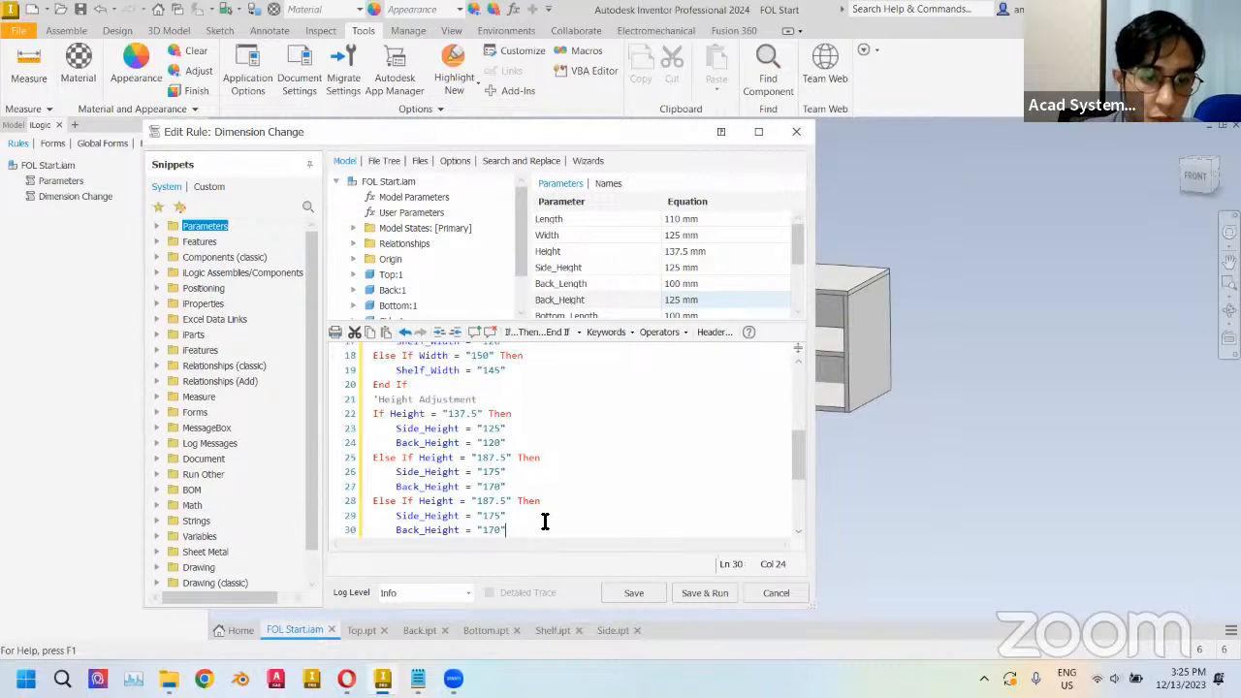
scroll(525, 469, down, 1)
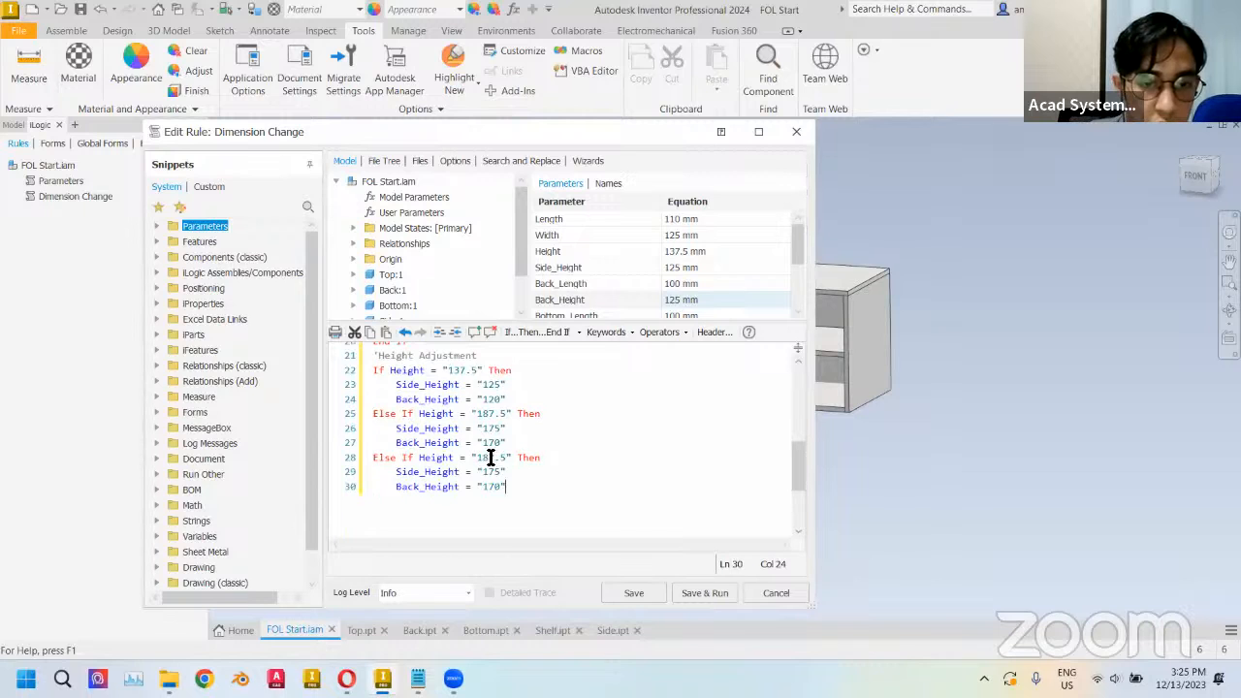
- Change the duplicated branch to Height = "237.5" with Side_Height = "225" and Back_Height = "220"
drag(488, 457, 476, 457)
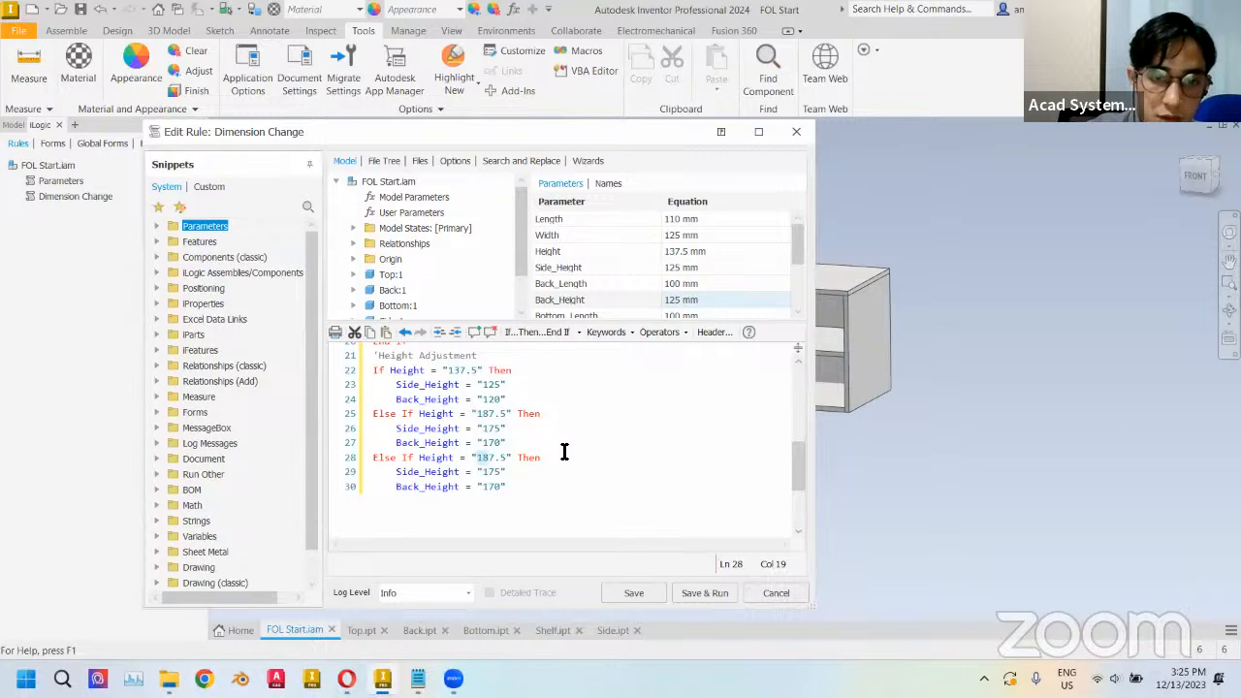
text(23)
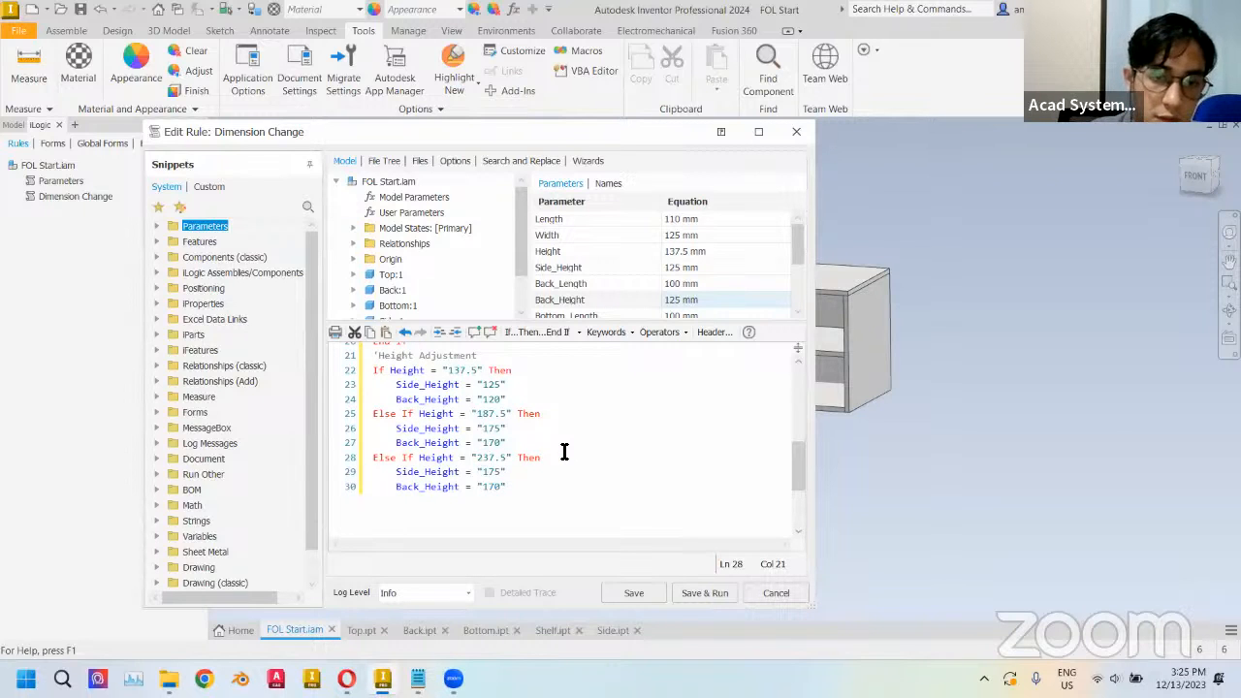
double_click(493, 472)
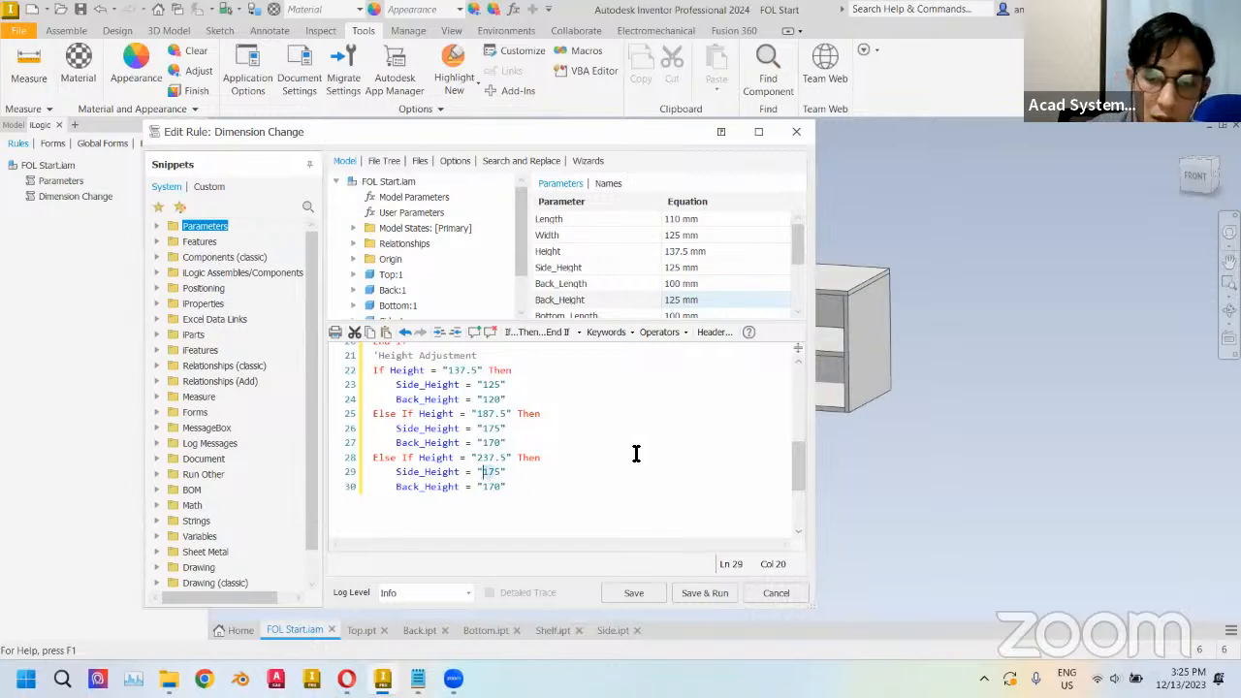
text(225)
double_click(487, 487)
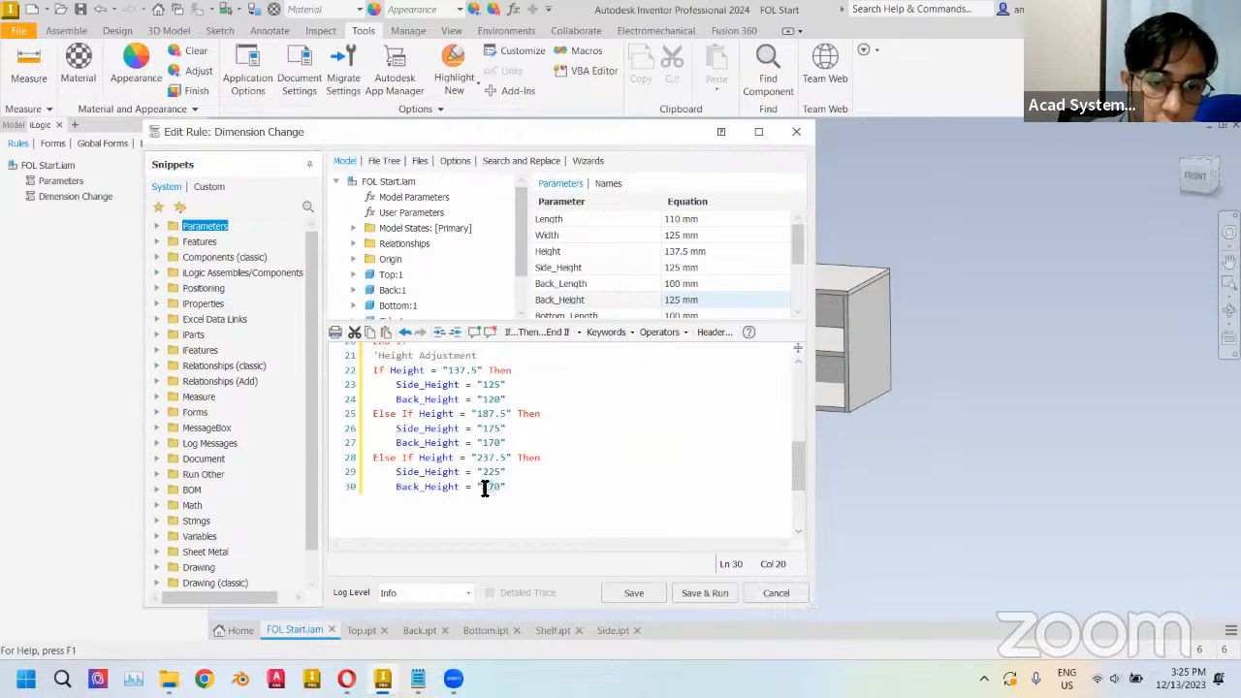
text(22)
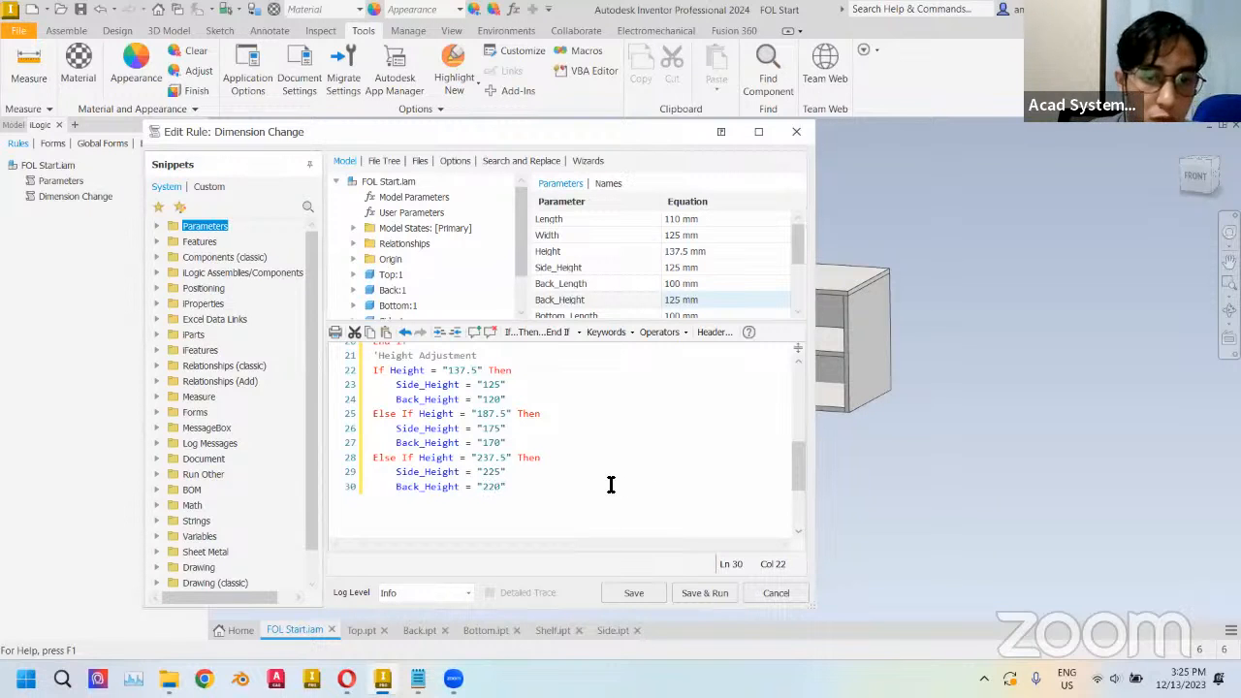
- Close the height adjustment block with an End If line, and save and run the rule
key(Return)
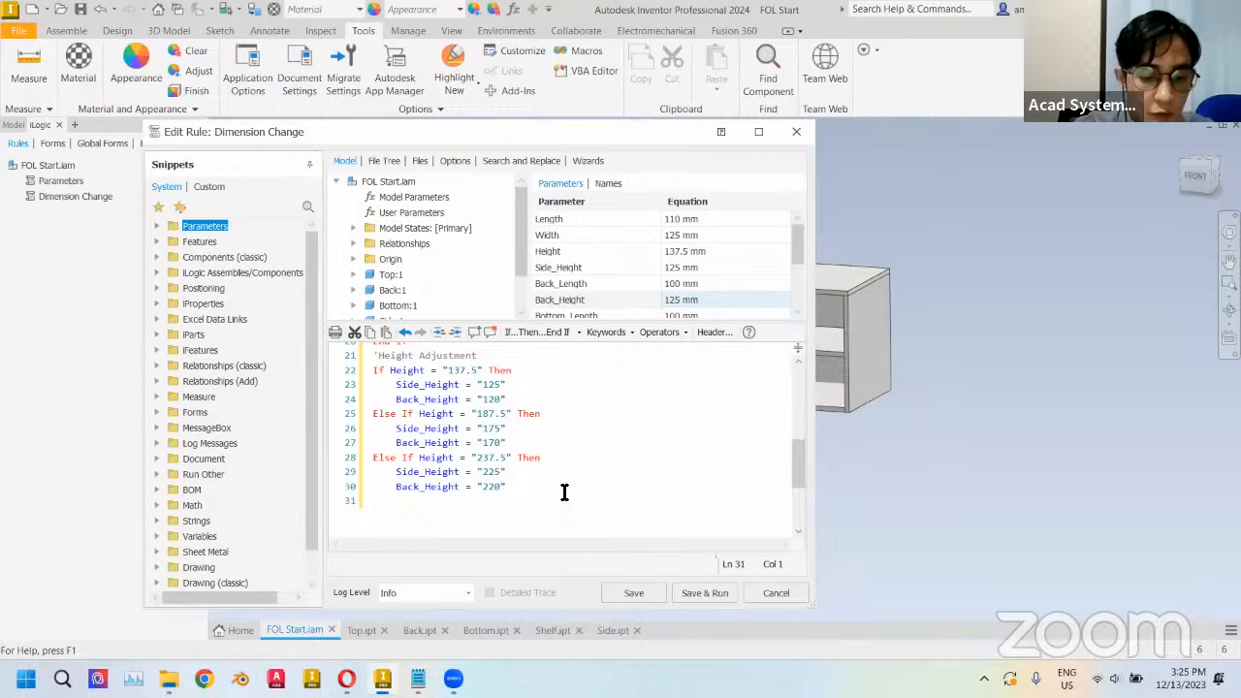
text(End If)
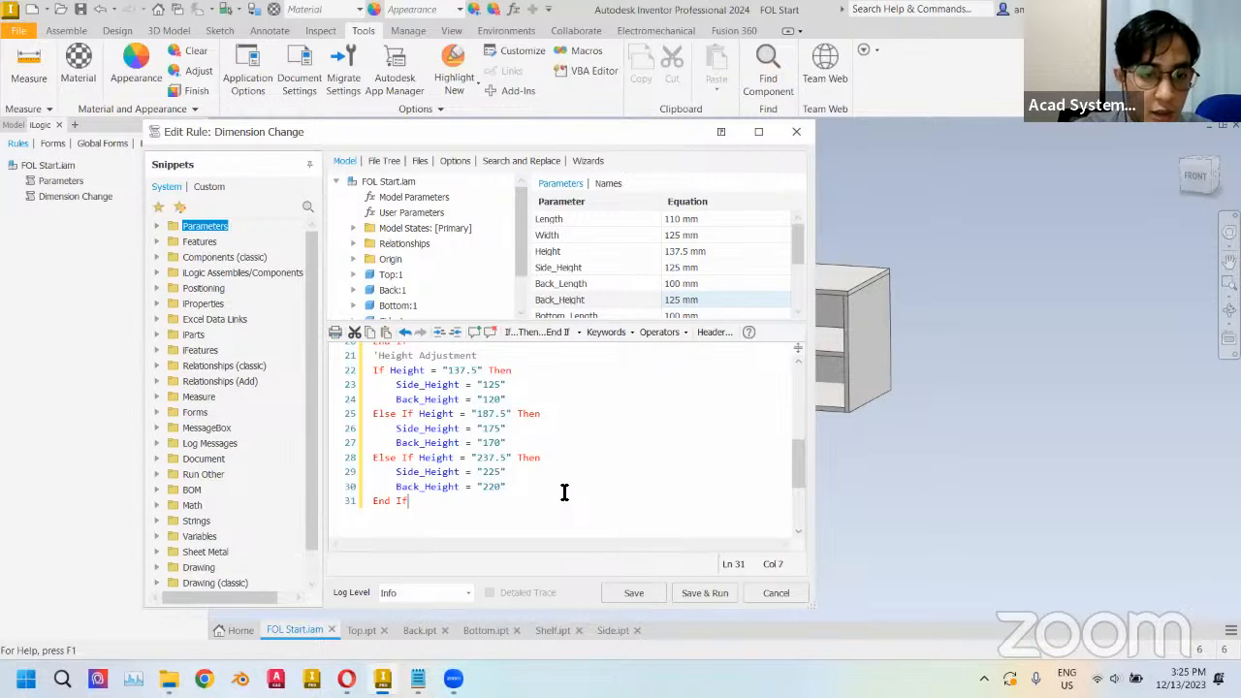
scroll(568, 490, up, 5)
scroll(568, 485, up, 2)
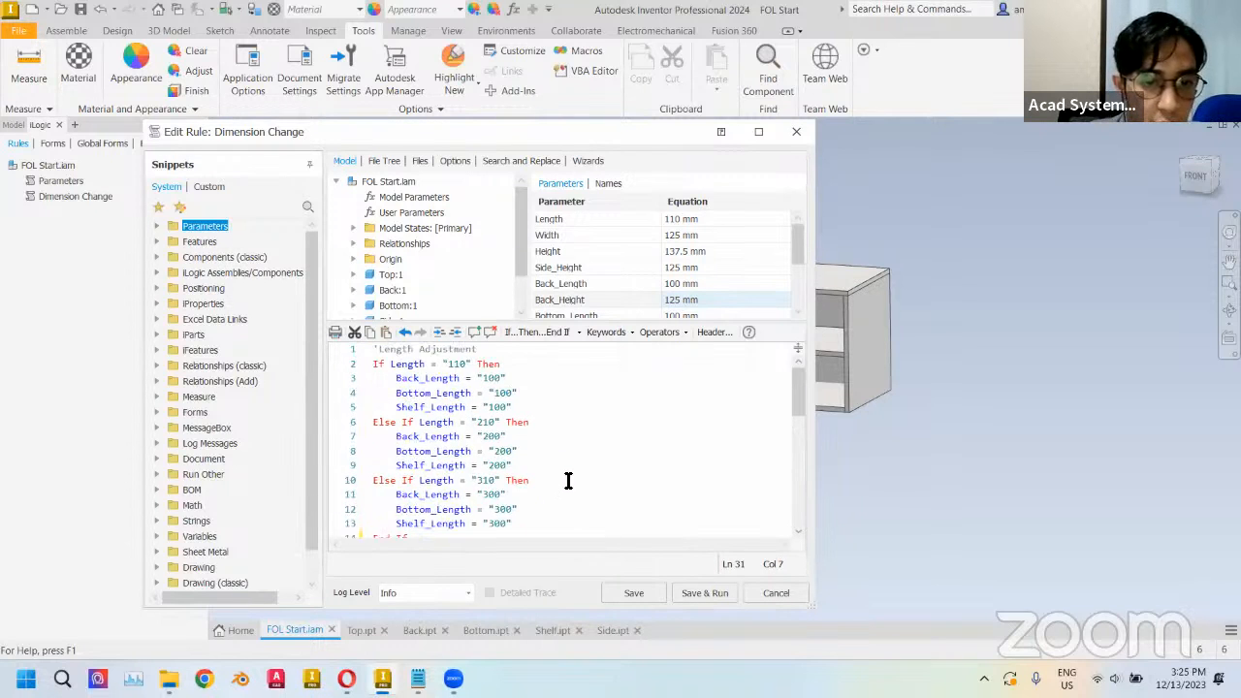
click(705, 593)
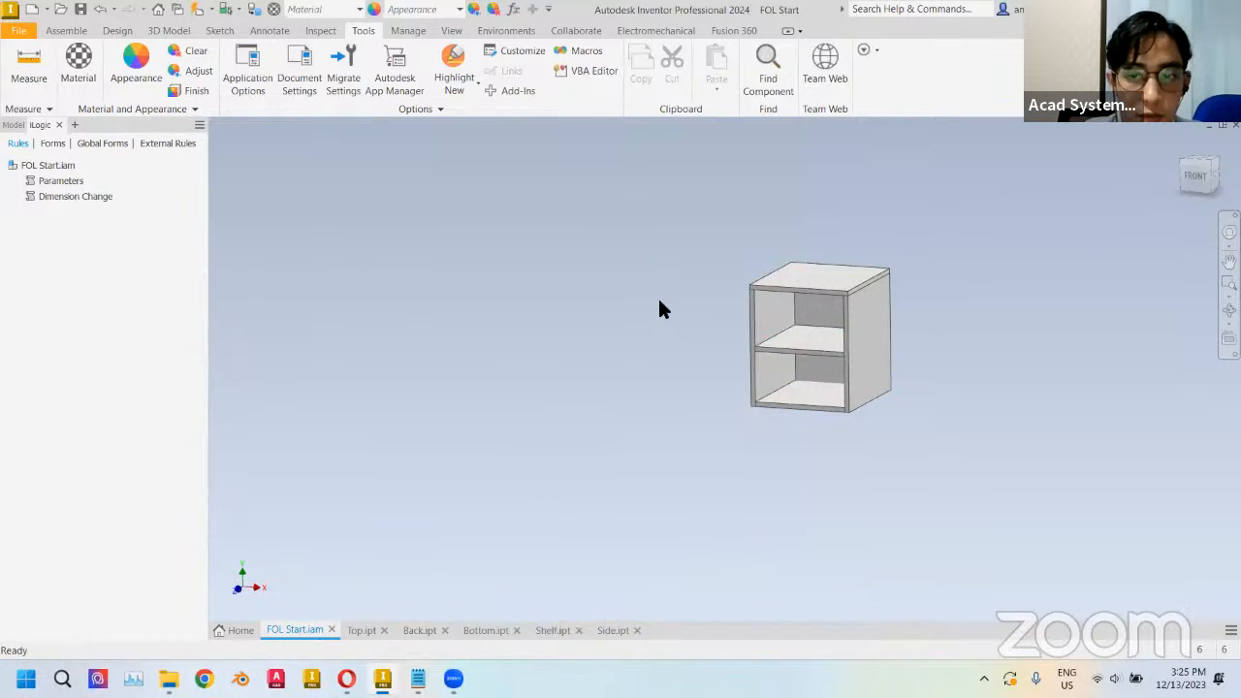
- Test the rule from the assembly's user parameters by setting Length to 210 mm and Width to 150 mm
middle_drag(659, 307, 886, 333)
click(512, 8)
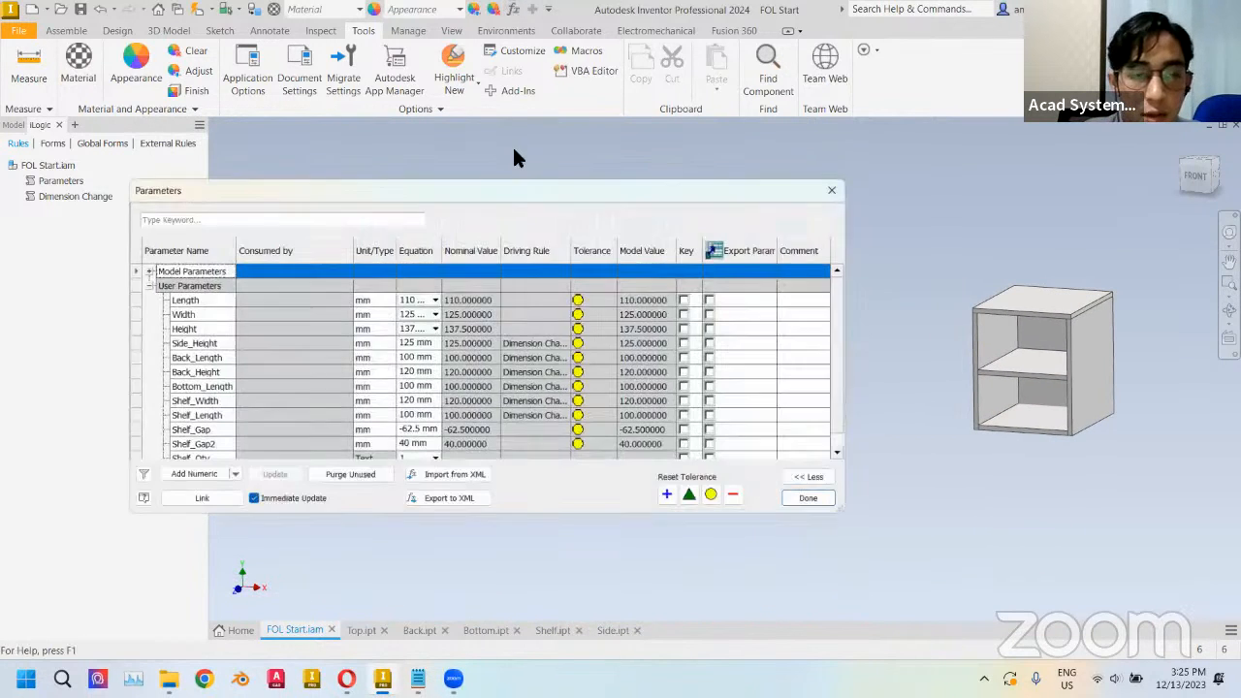
drag(504, 187, 575, 175)
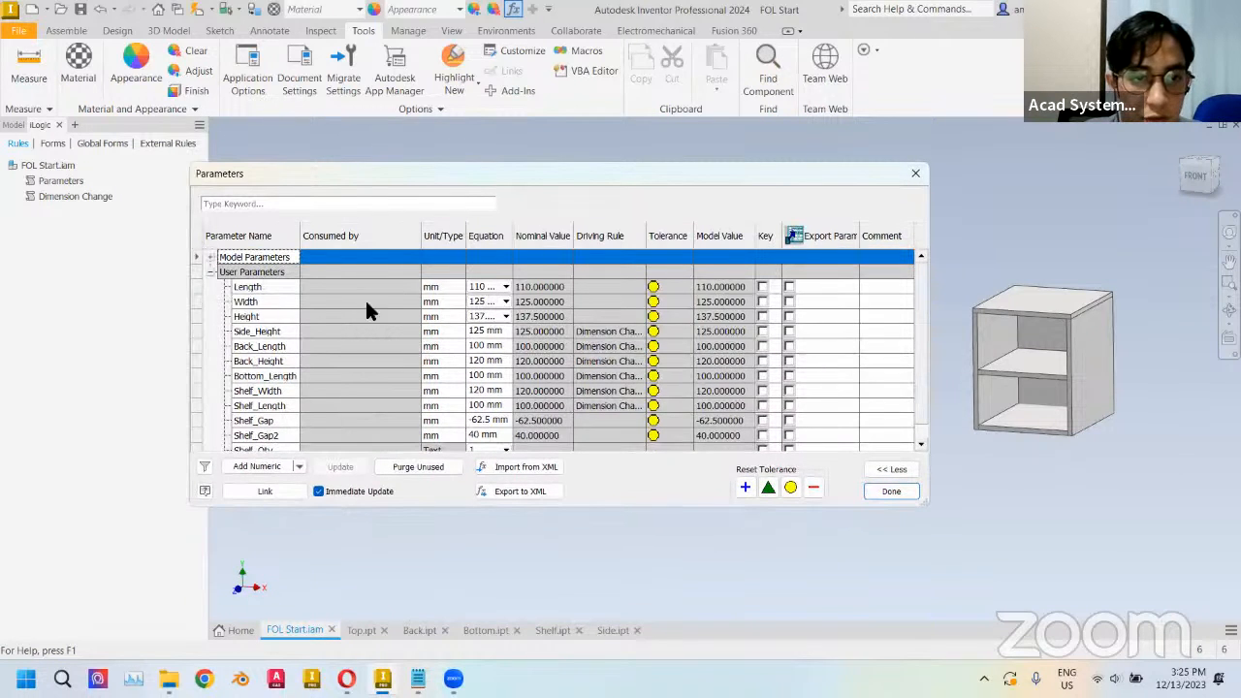
click(493, 284)
click(488, 310)
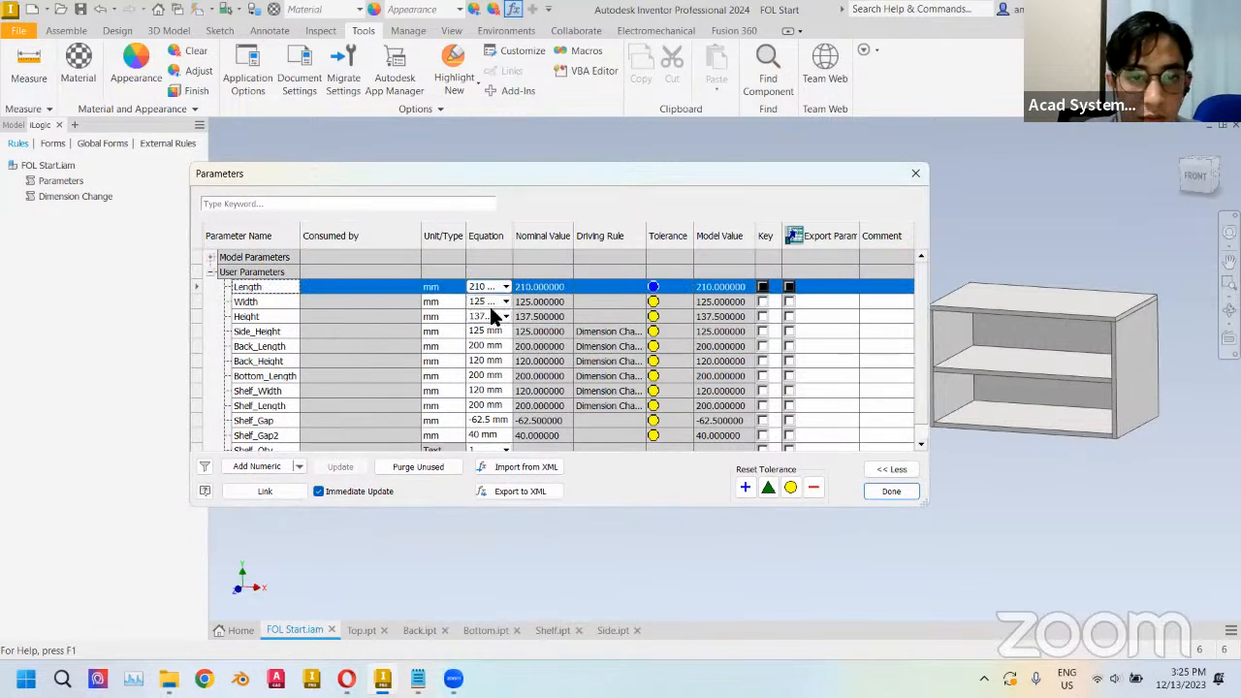
click(490, 304)
click(489, 327)
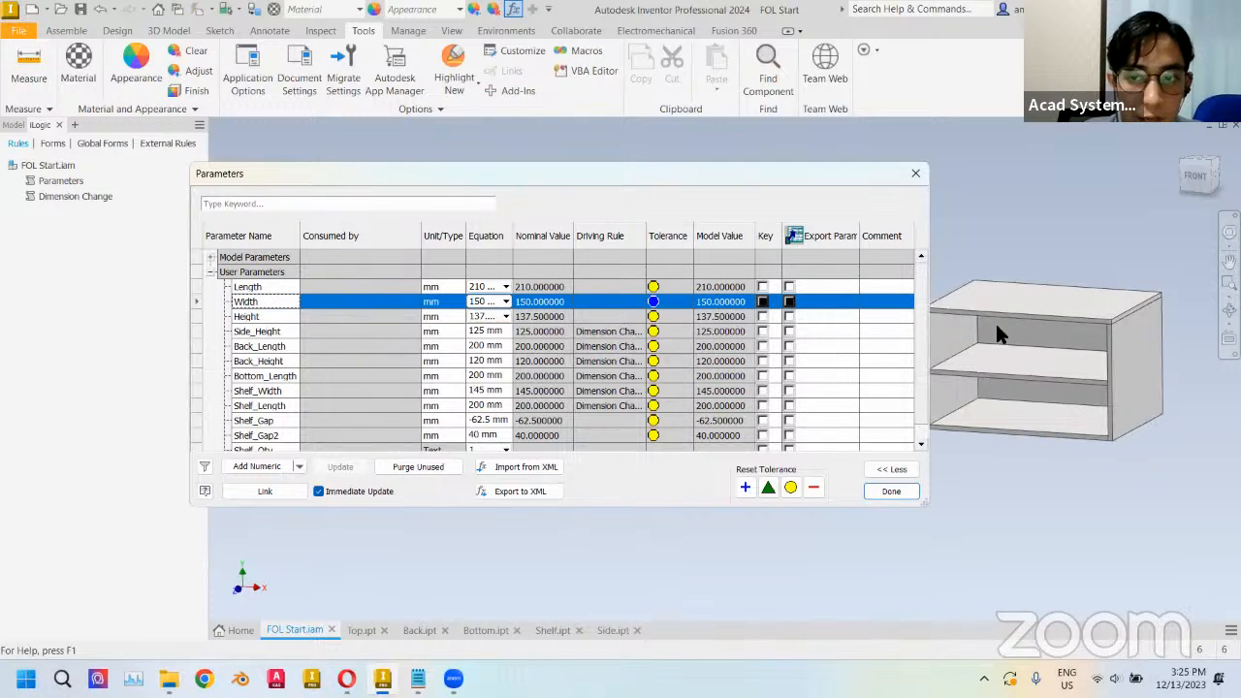
- Test the Height parameter by setting it to 187.5 mm and then to 237.5 mm
click(490, 317)
click(488, 339)
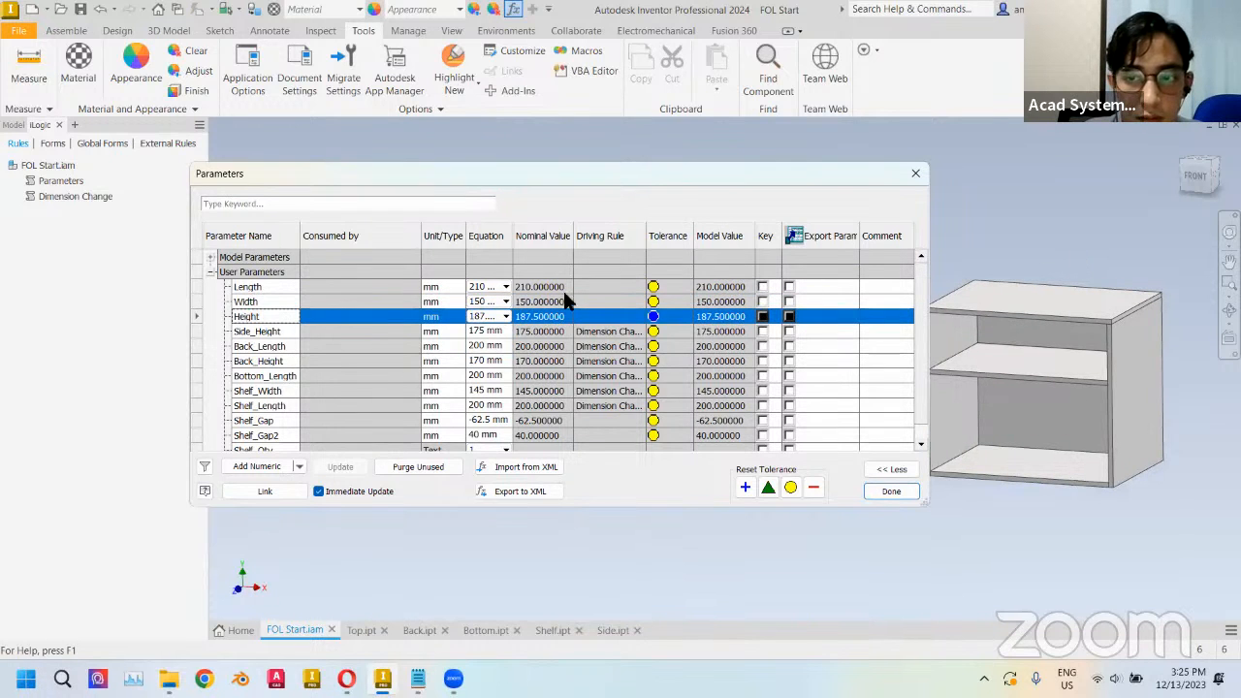
click(502, 316)
click(492, 352)
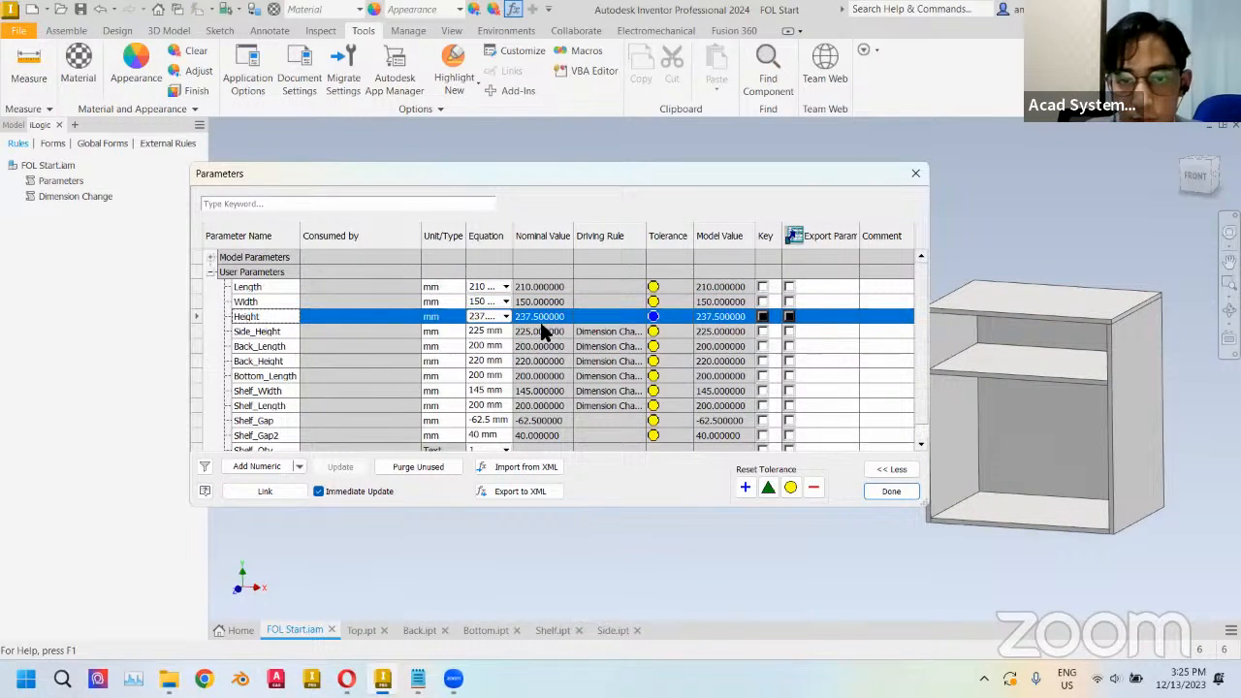
- Set the user parameters to Height 137.5 mm, Width 125 mm and Length 110 mm, and close the parameters list
click(489, 316)
click(491, 331)
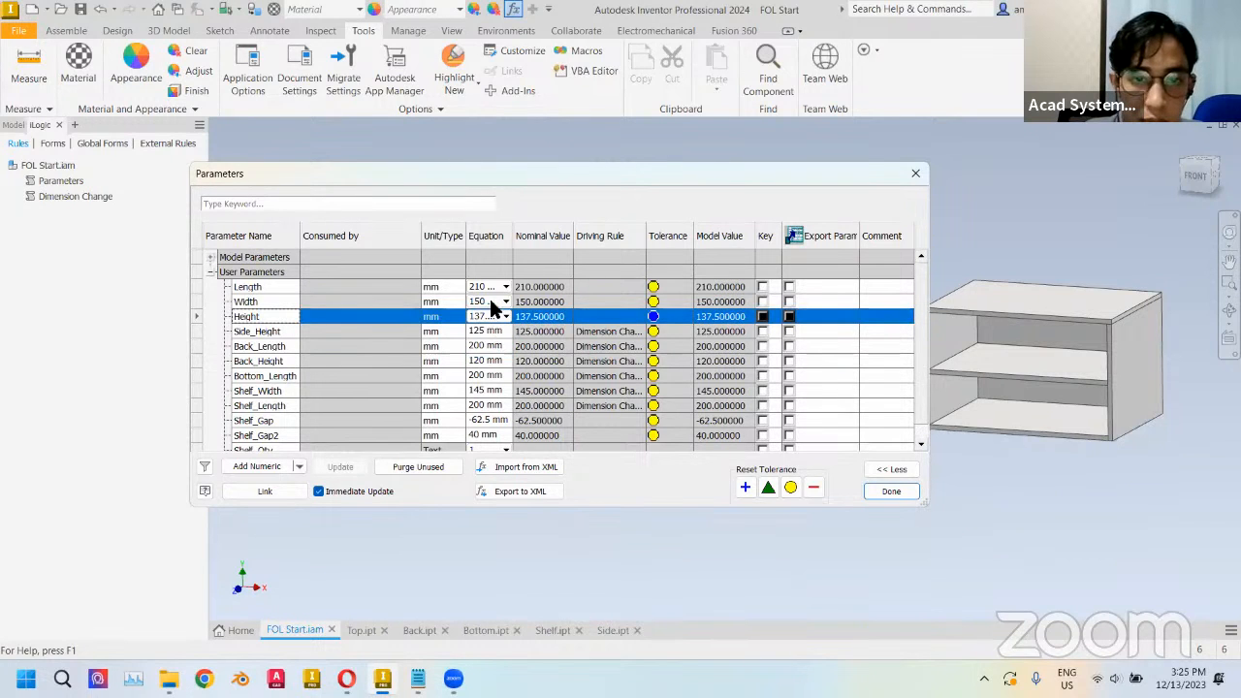
click(490, 301)
click(488, 321)
click(489, 288)
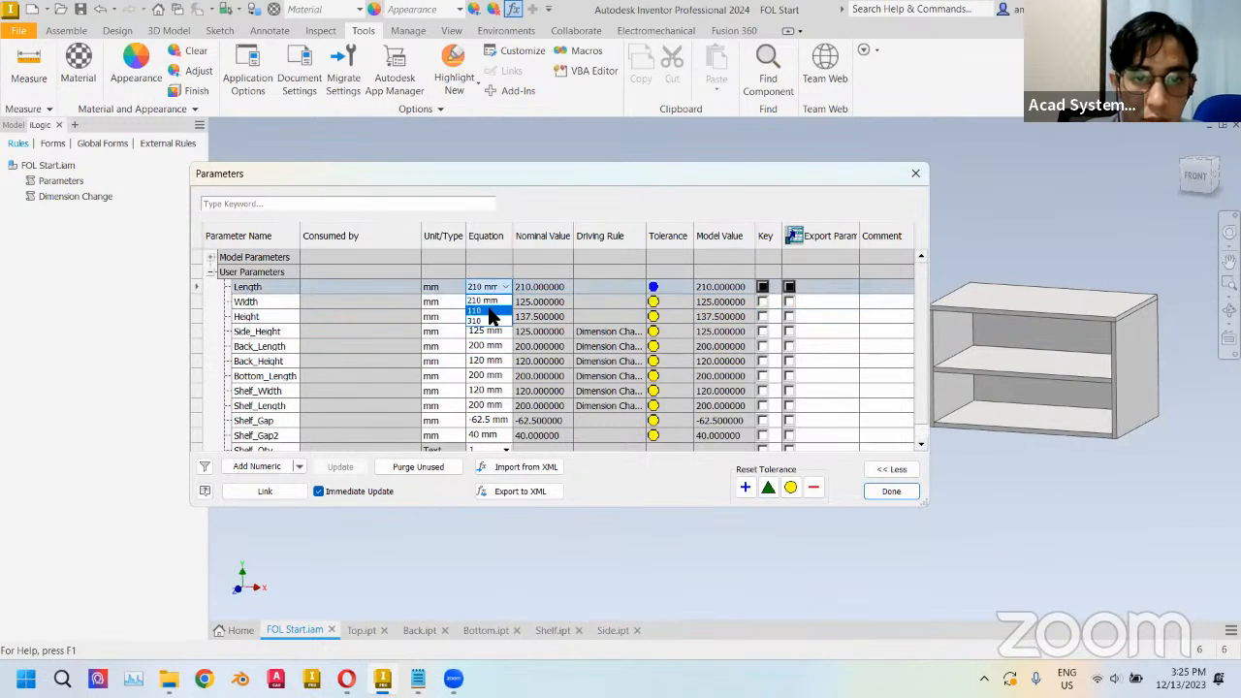
click(490, 310)
click(887, 491)
- Move the unconstrained shelf inside the cabinet to check that it slides freely up and down
middle_drag(862, 372, 585, 349)
scroll(731, 340, down, 4)
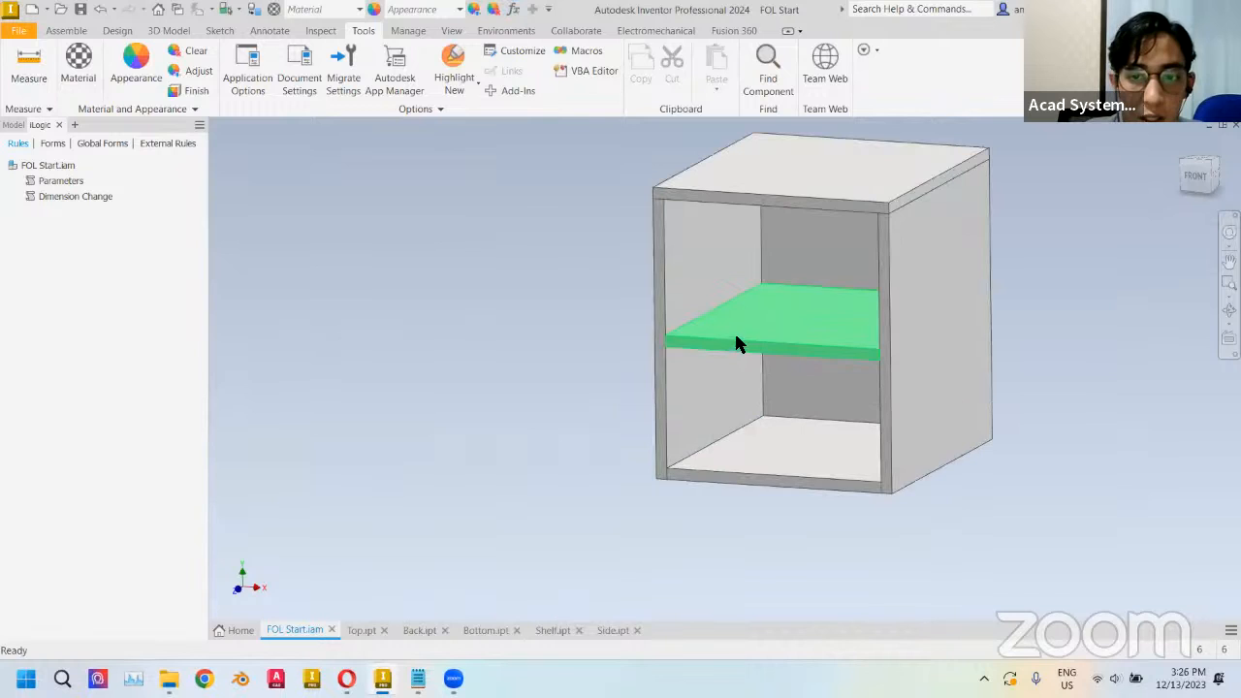
middle_drag(737, 344, 776, 338)
click(14, 126)
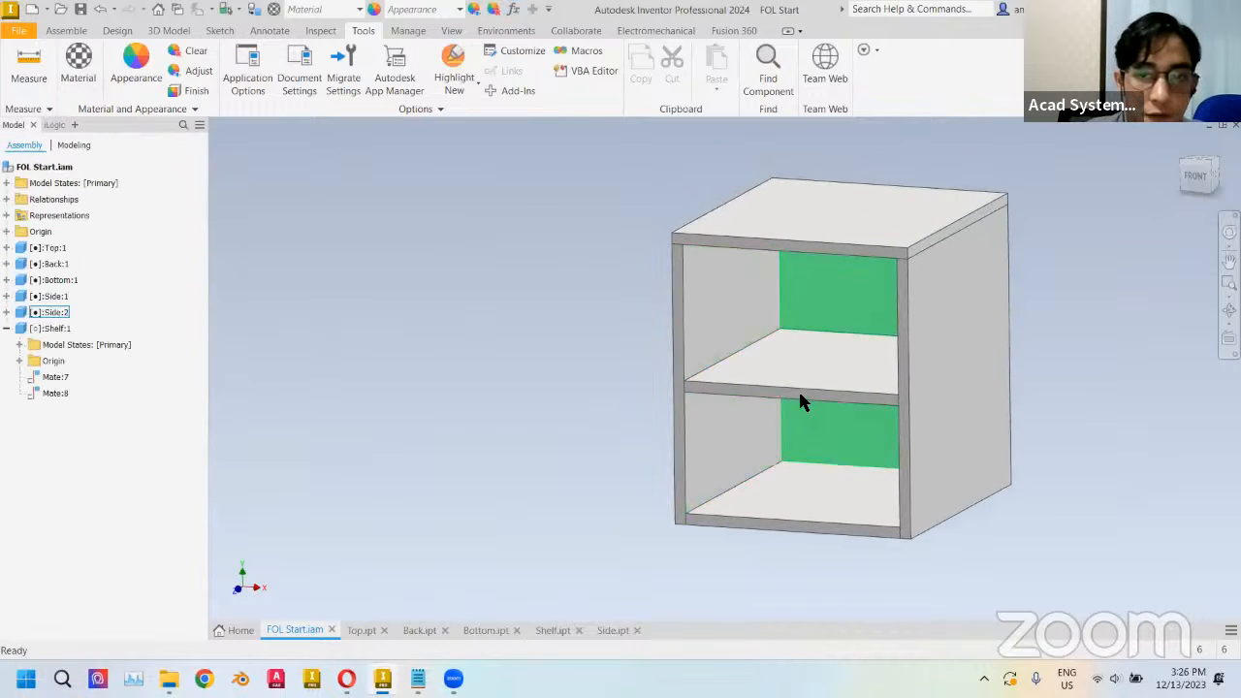
drag(800, 395, 803, 366)
- Start a flush mate constraint between the shelf's top face and the bottom panel's top face
click(66, 31)
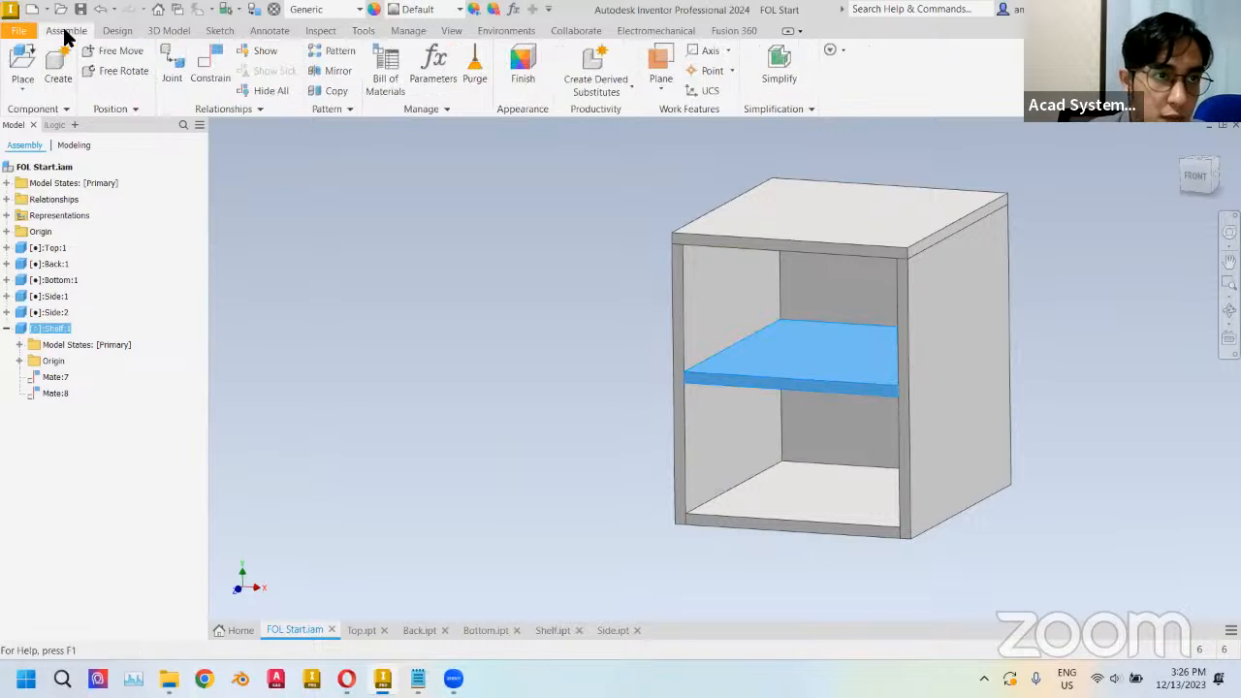
middle_drag(414, 282, 446, 271)
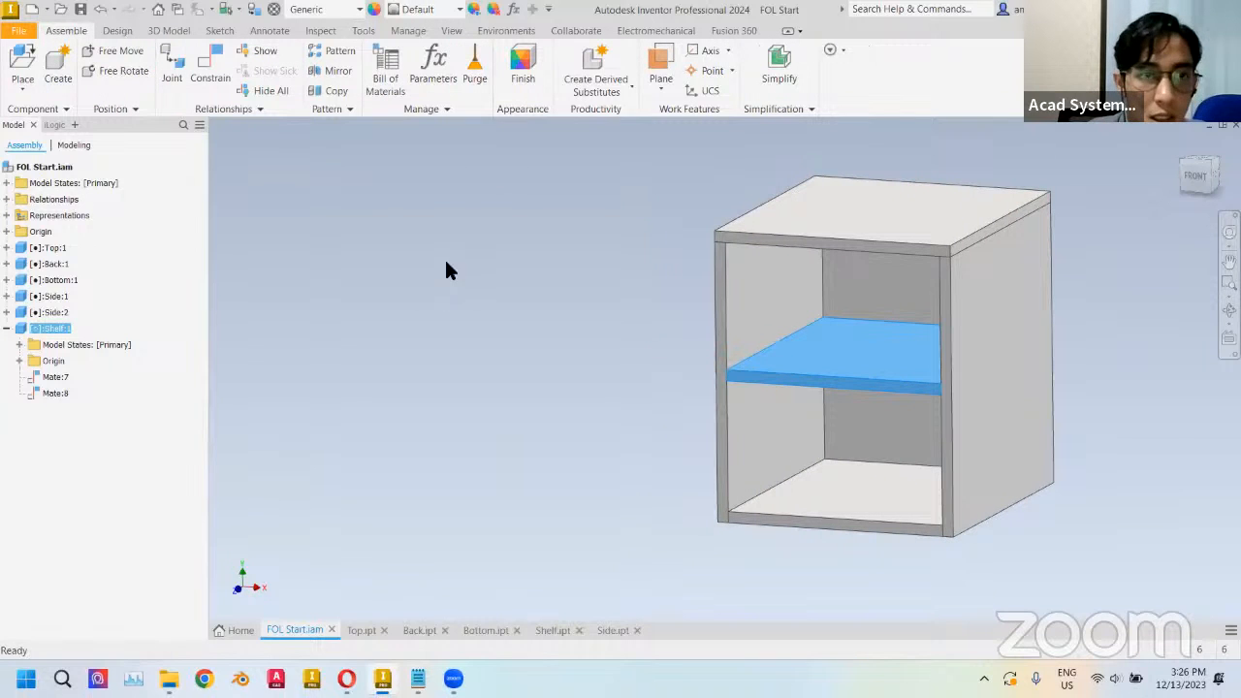
click(378, 264)
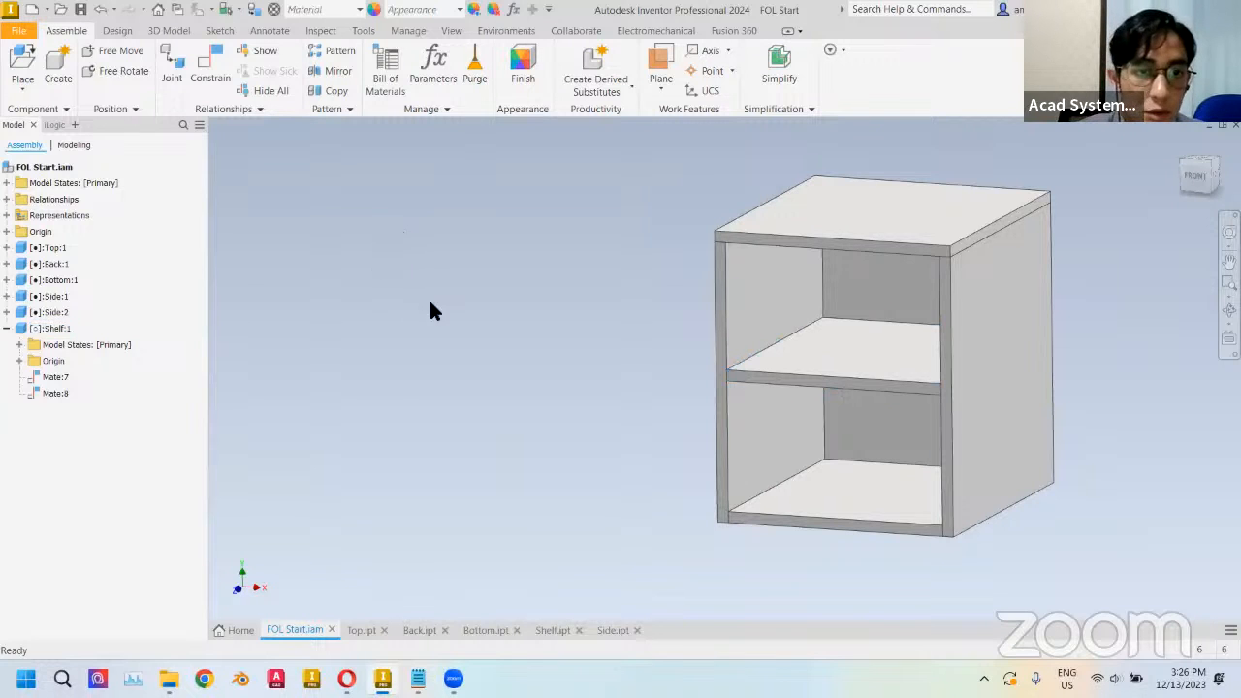
click(212, 64)
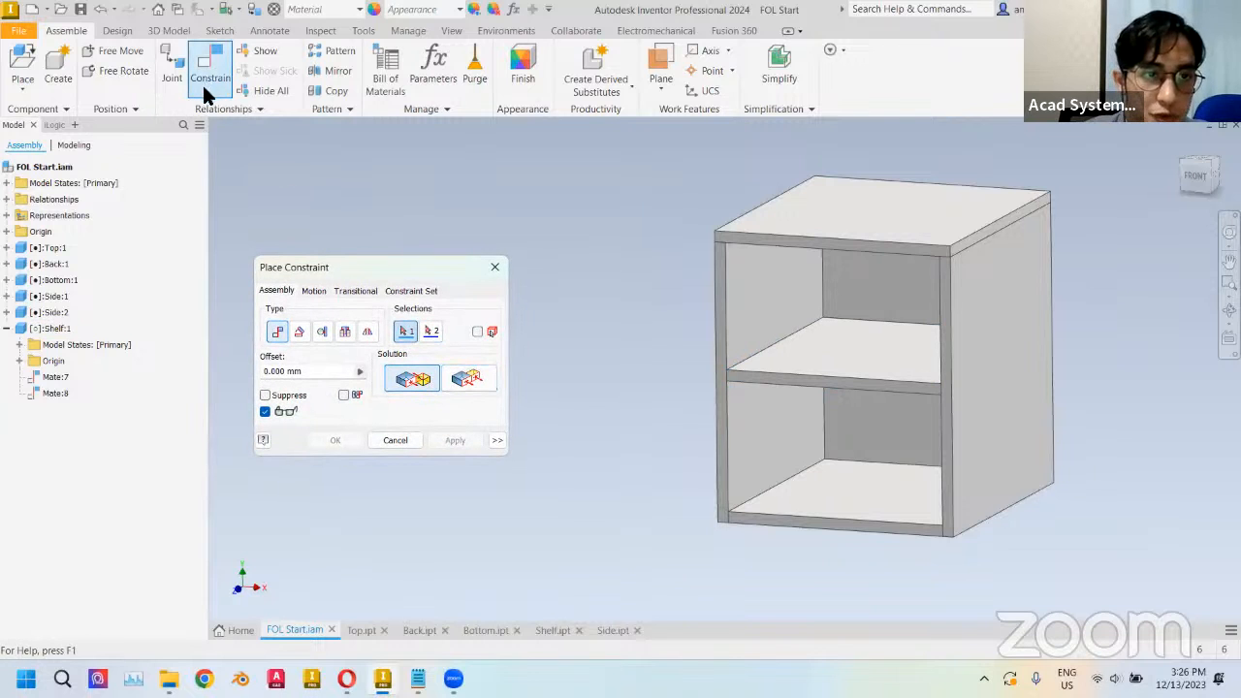
click(471, 377)
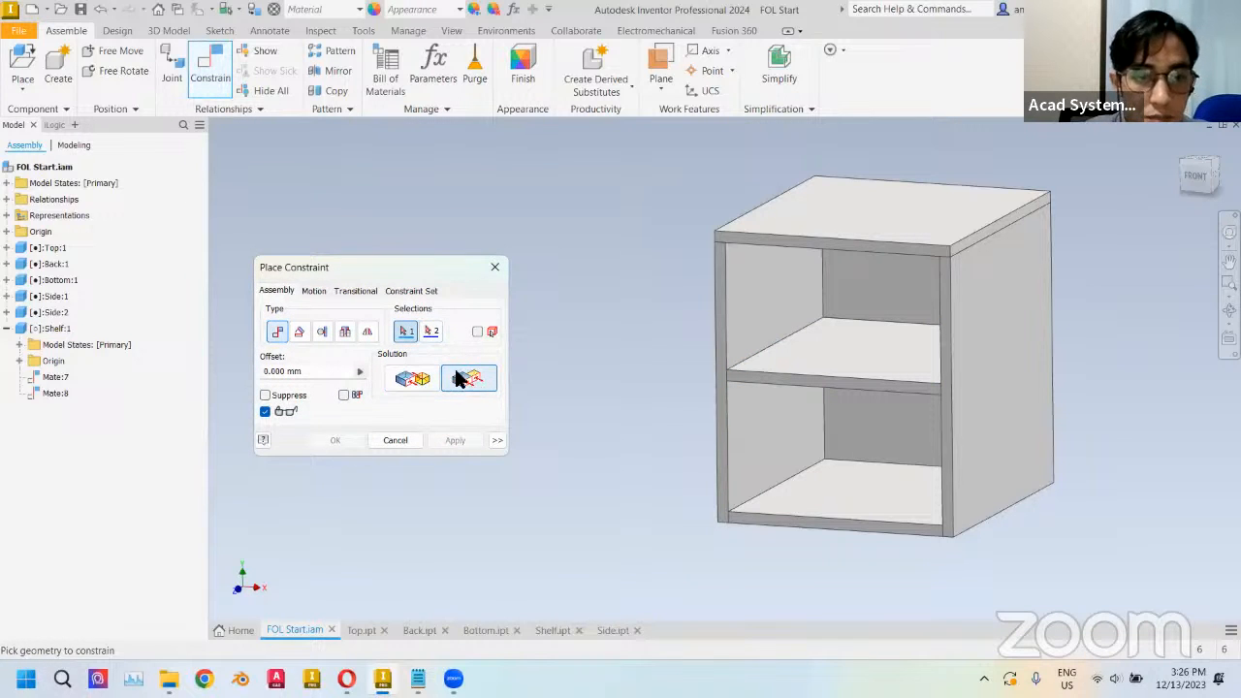
click(839, 356)
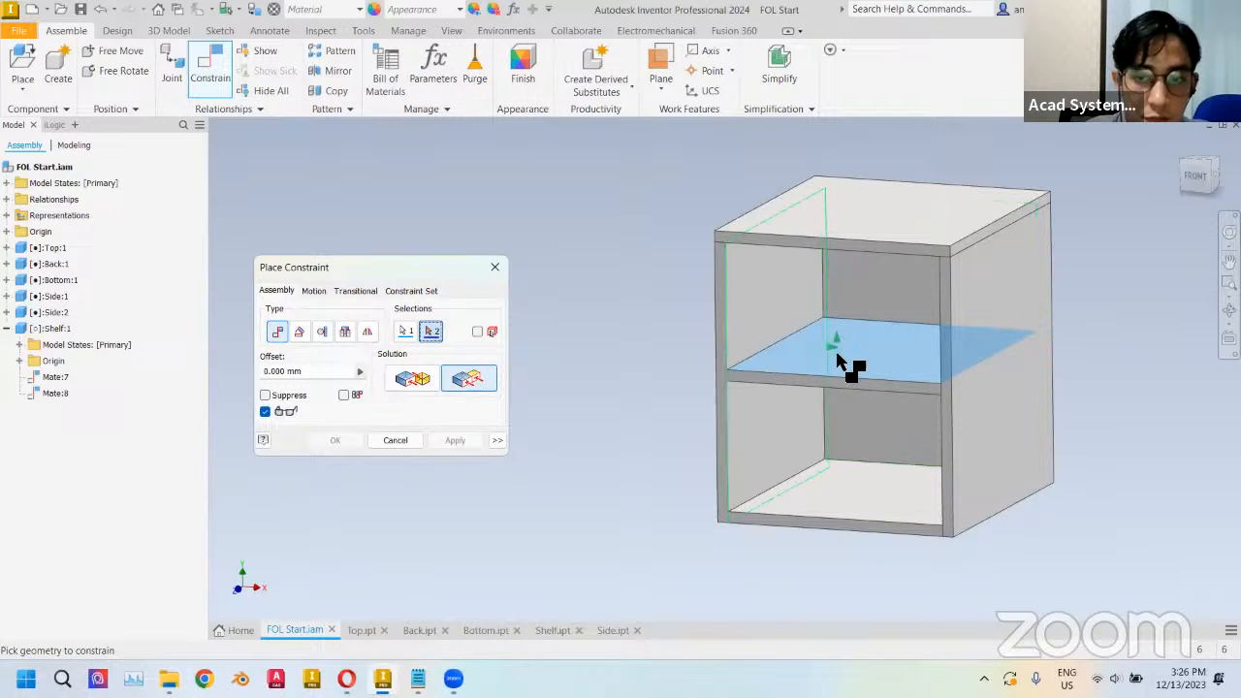
click(841, 504)
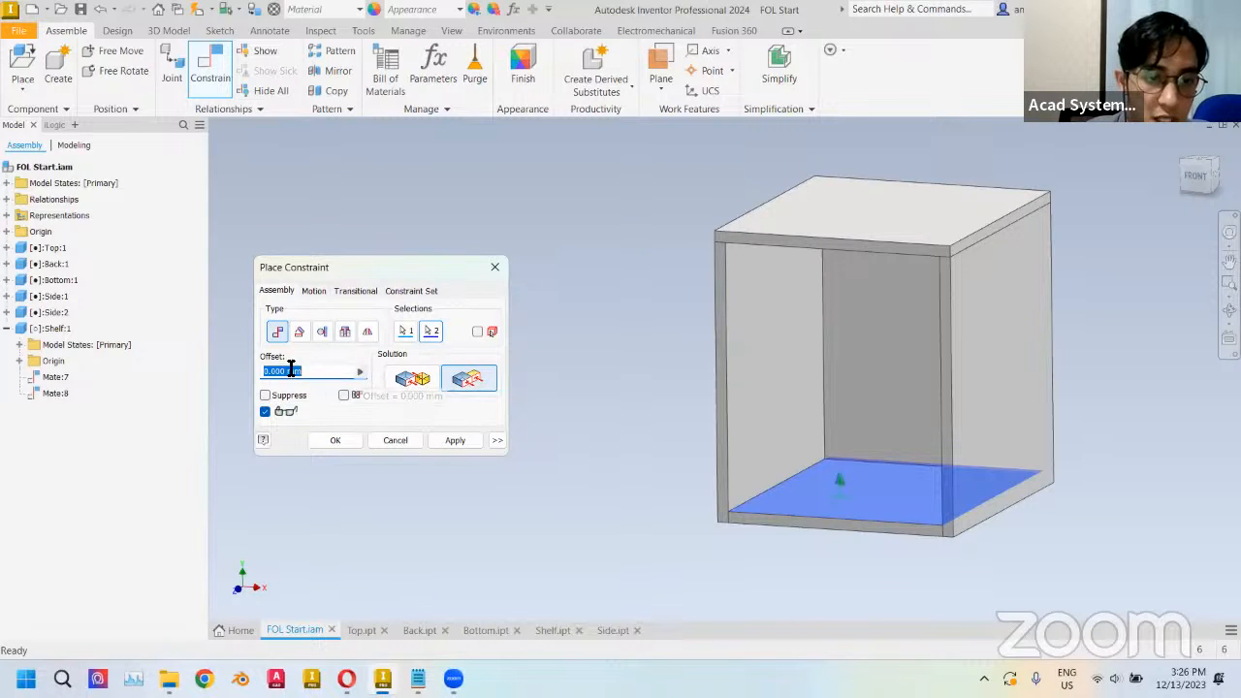
- Link the flush constraint's offset to the Shelf_Gap parameter, apply it and close the constraint dialog
click(358, 374)
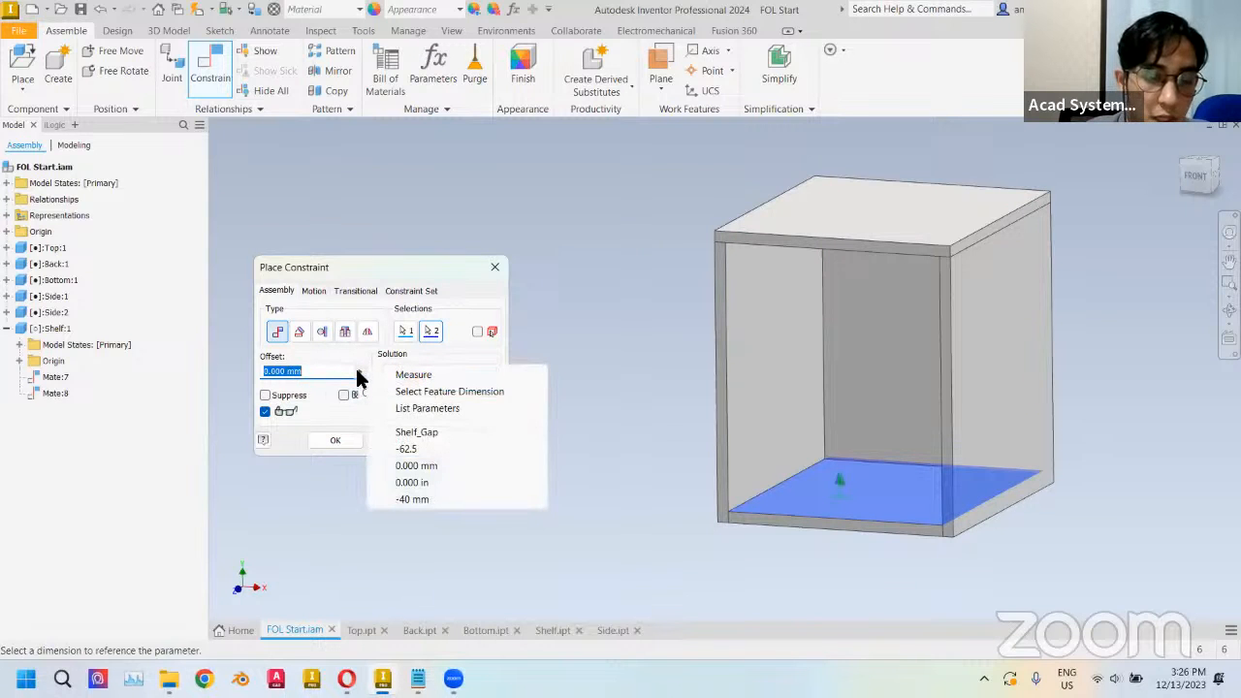
click(425, 407)
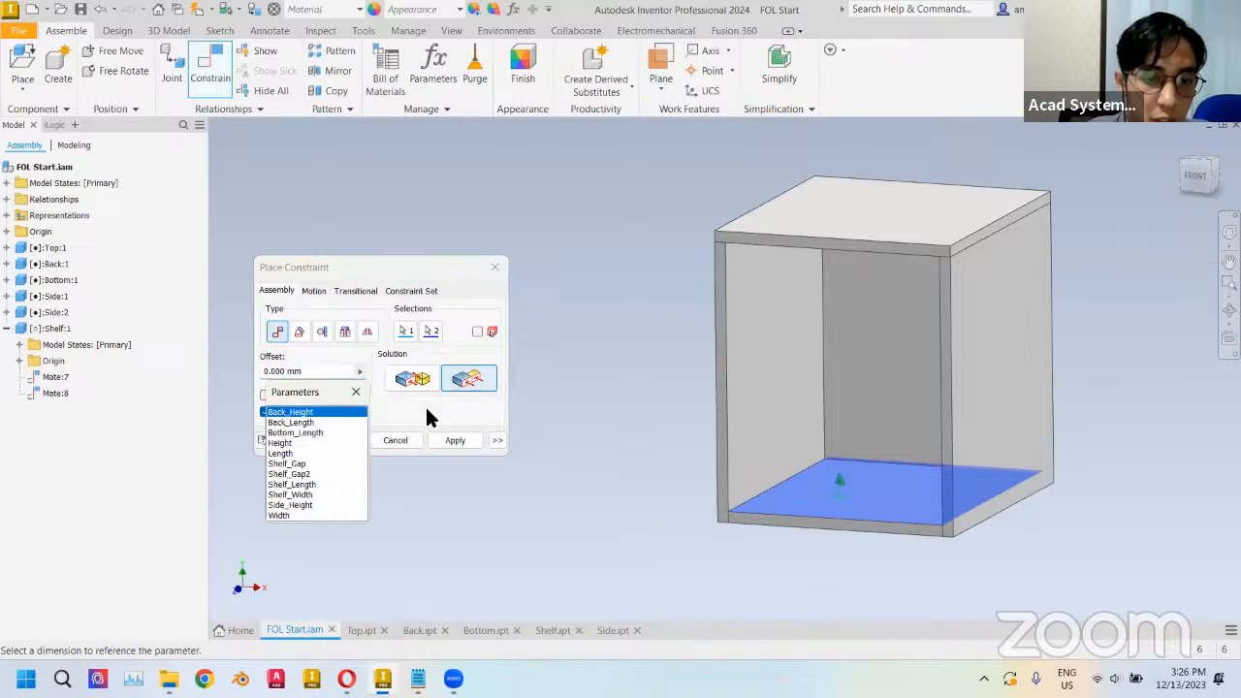
click(299, 465)
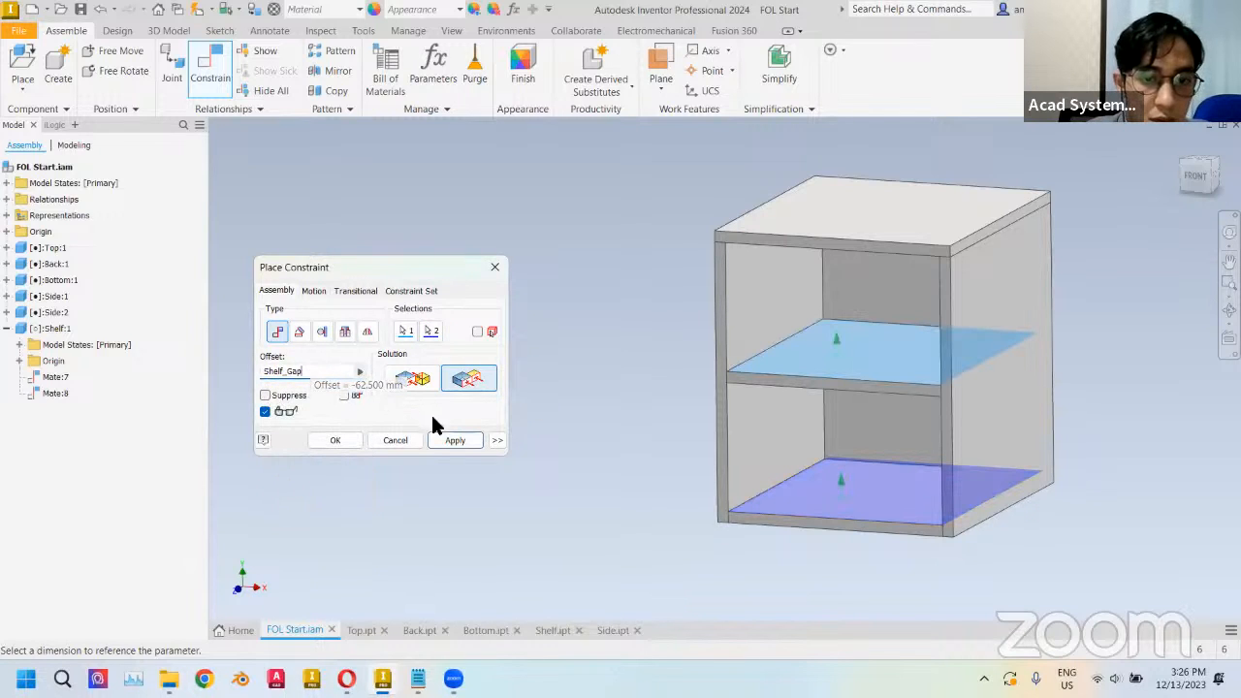
click(455, 441)
click(394, 440)
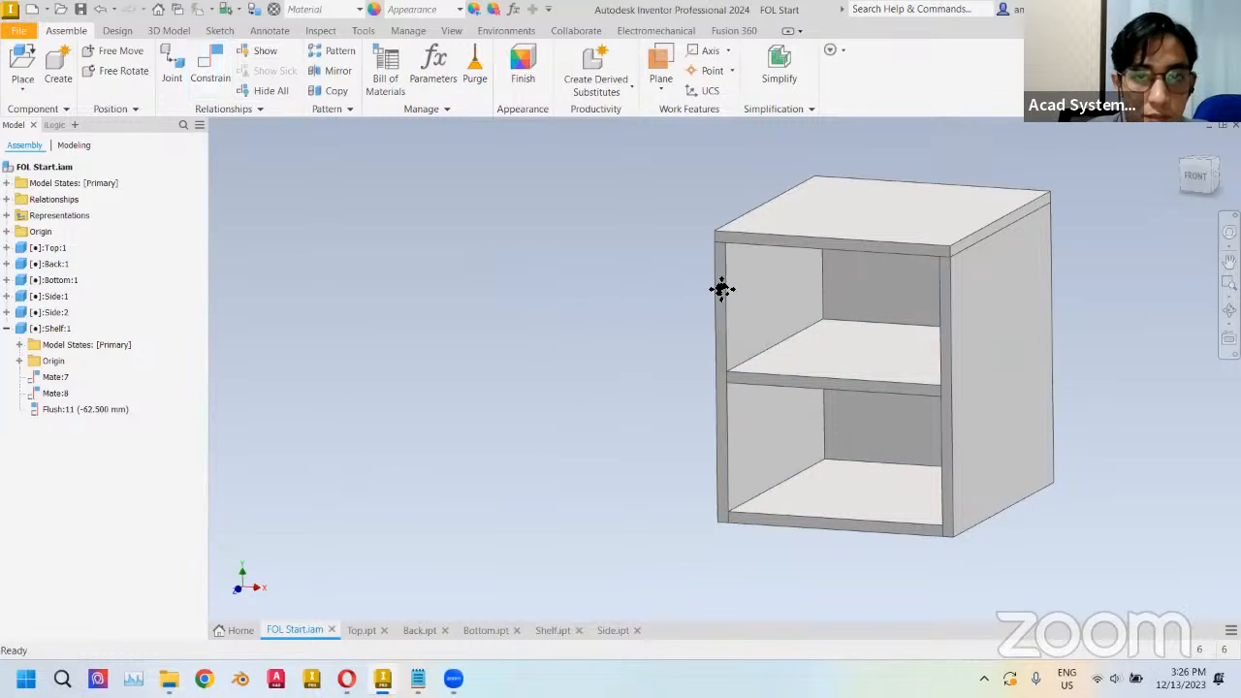
- Test the sign of the shelf offset by setting the Shelf_Gap user parameter to positive 62.5 mm
click(429, 66)
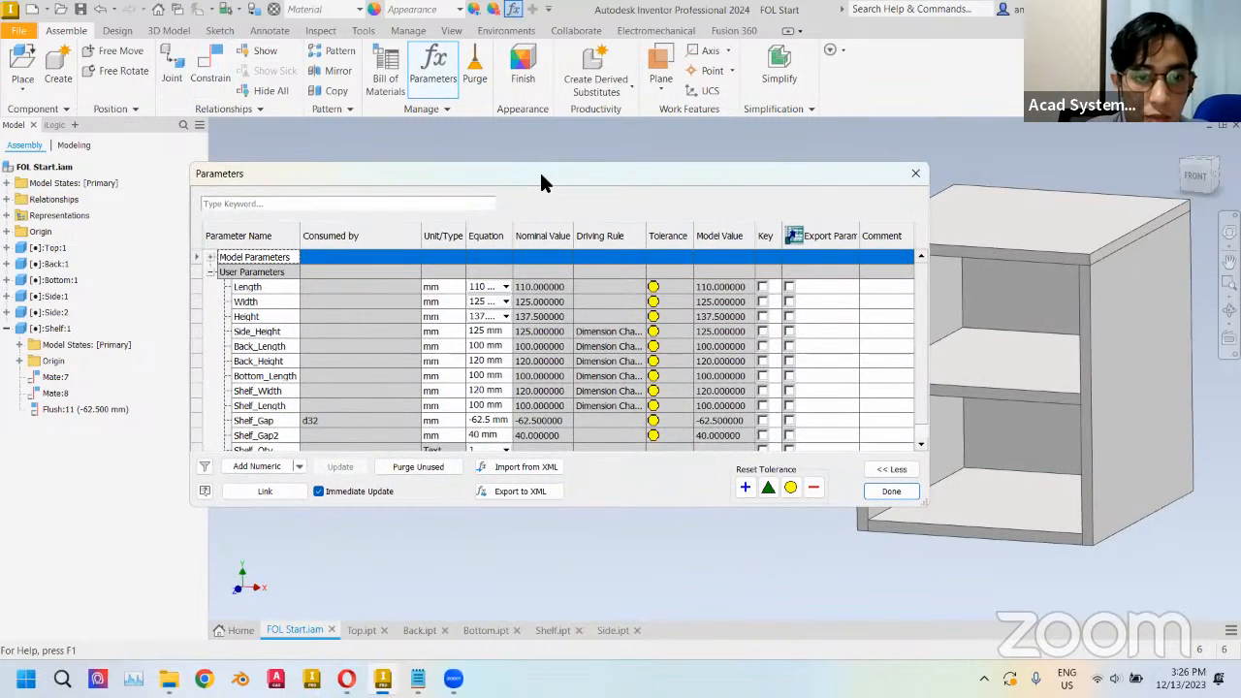
drag(539, 169, 457, 156)
scroll(395, 402, down, 1)
click(398, 394)
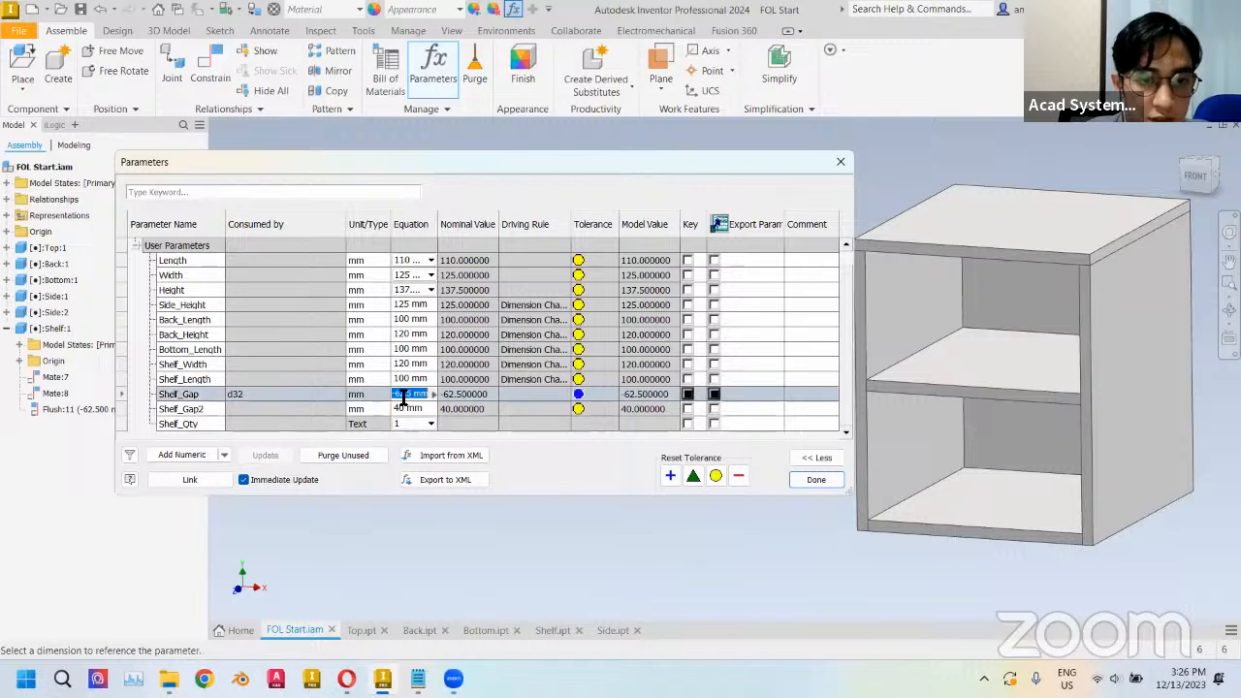
click(398, 394)
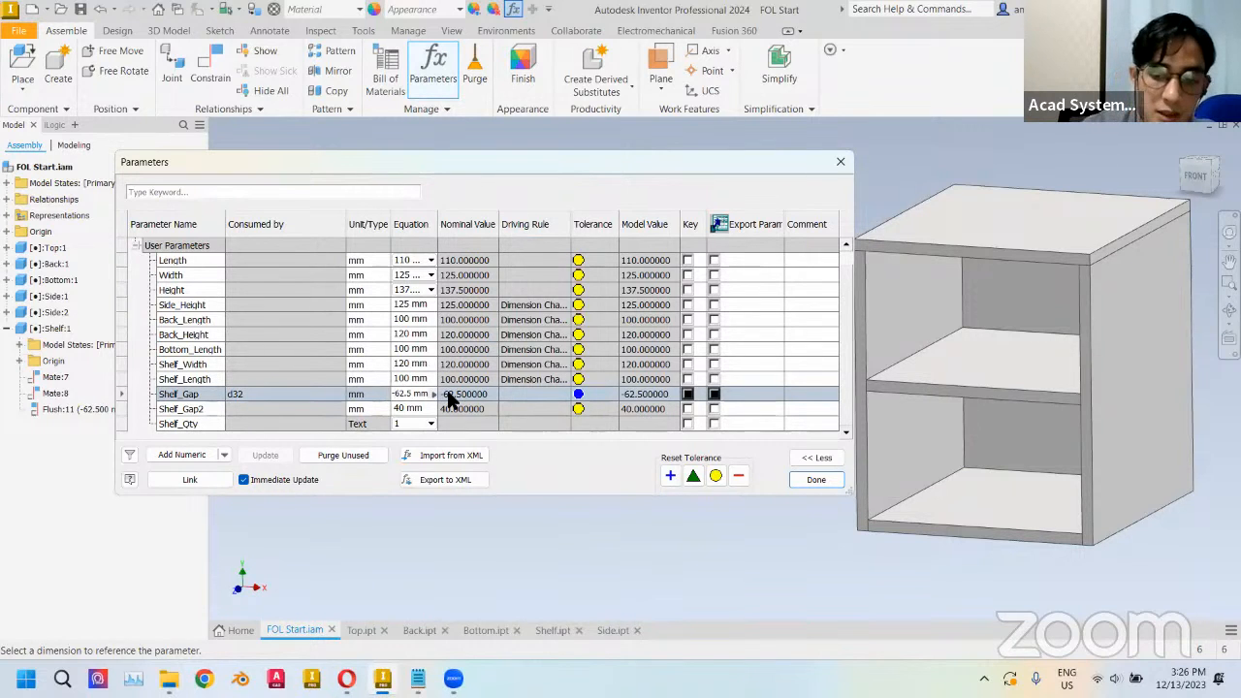
key(Delete)
key(Return)
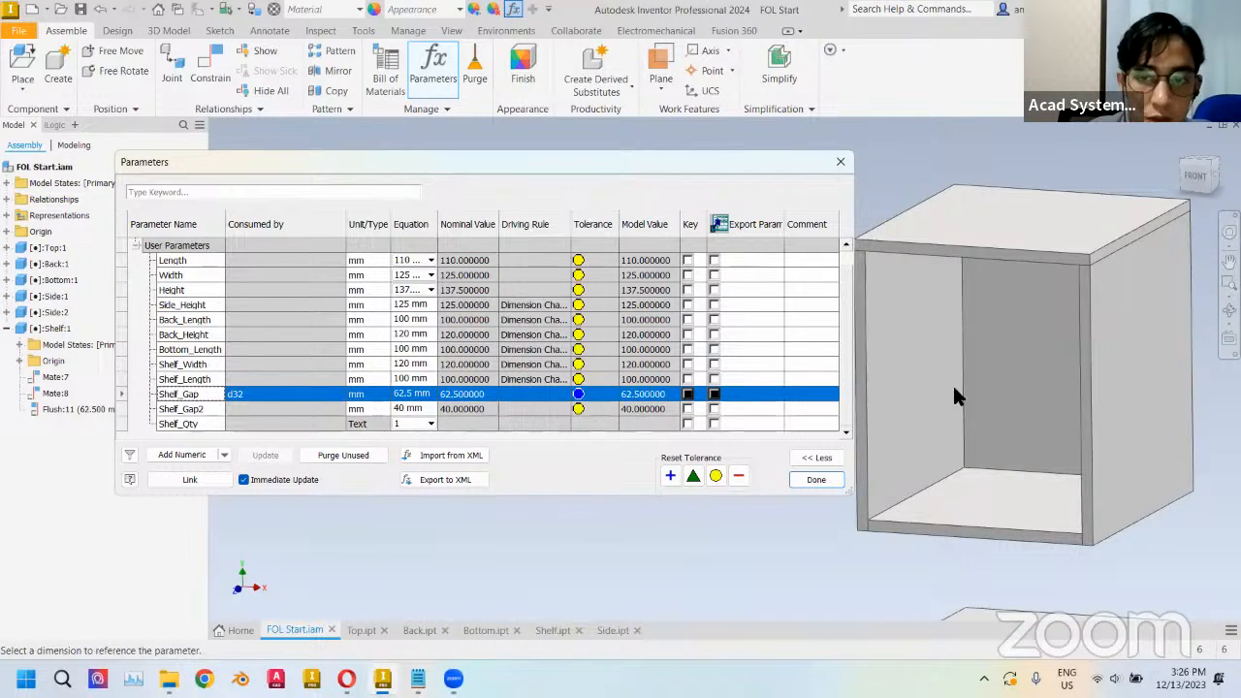
middle_drag(952, 383, 961, 324)
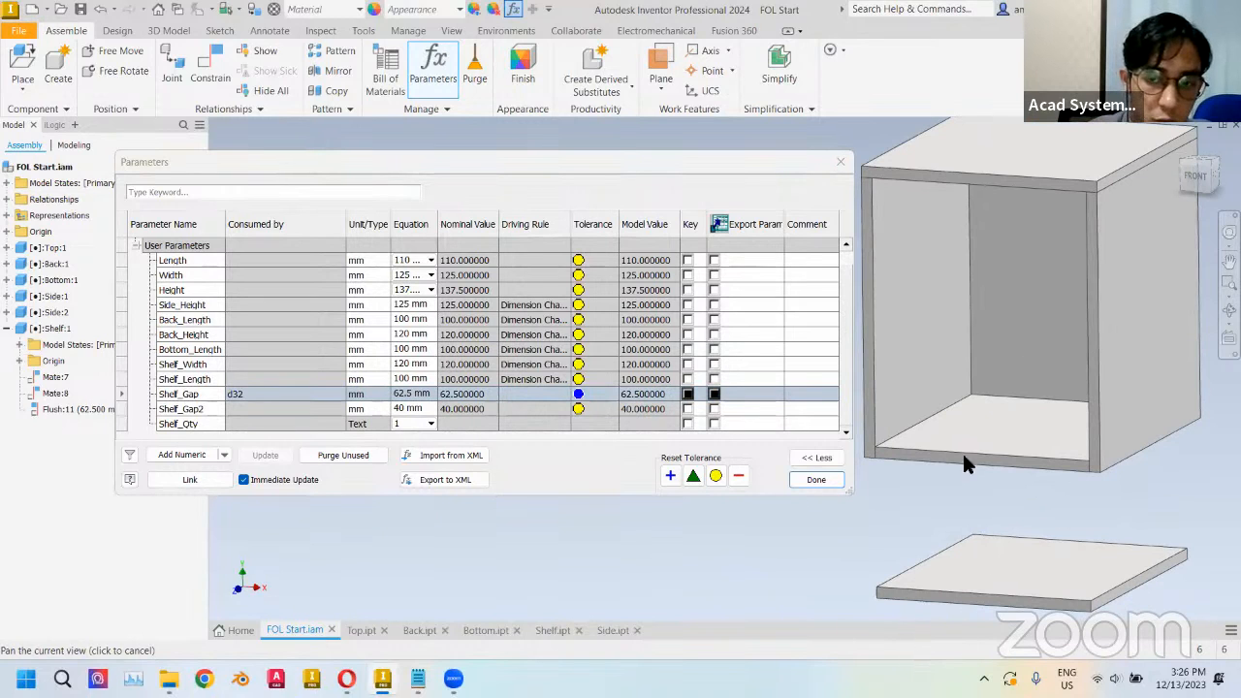
- Set the Shelf_Gap parameter back to -62.5 mm and close the parameters list
click(397, 397)
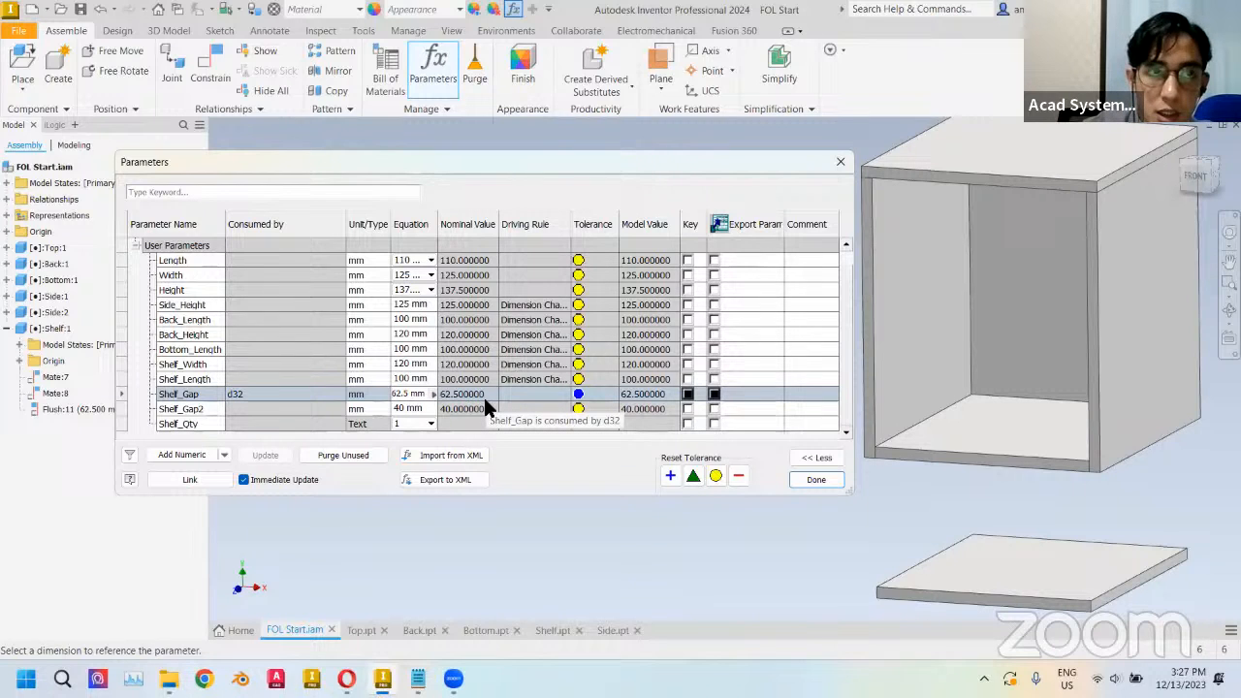
text(-)
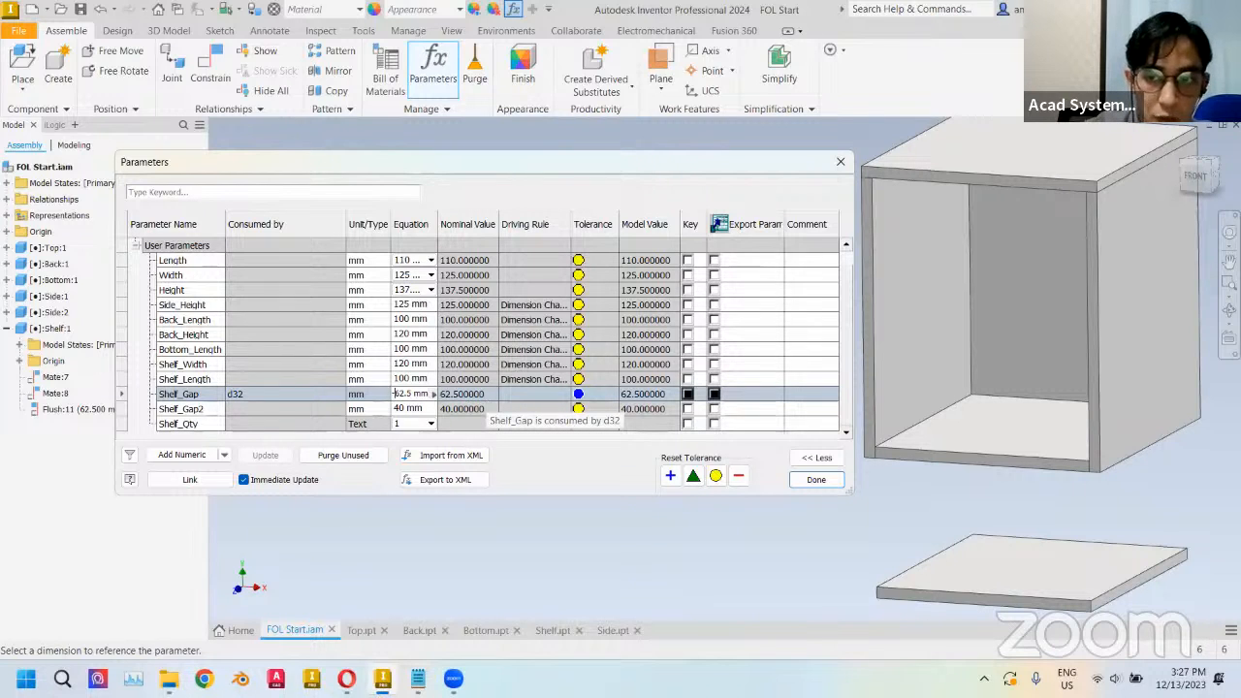
key(Return)
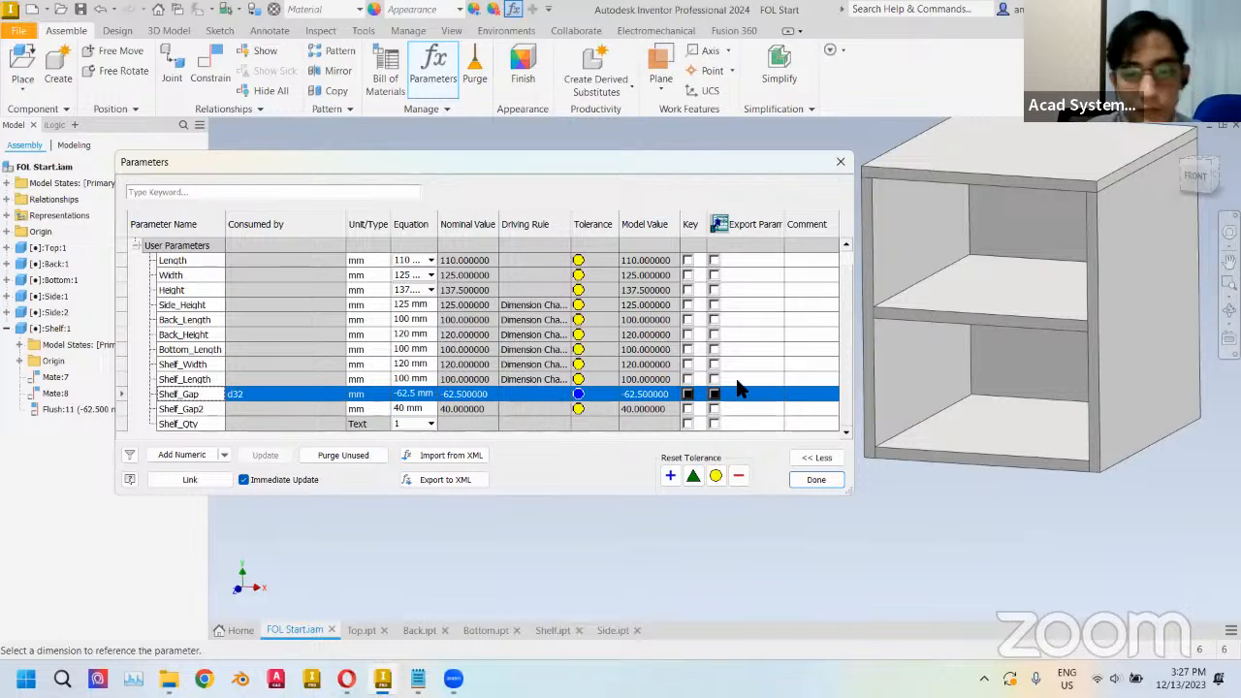
click(816, 479)
- Start a rectangular component pattern of the shelf with its column direction along the cabinet's vertical back edge
middle_drag(809, 416, 748, 459)
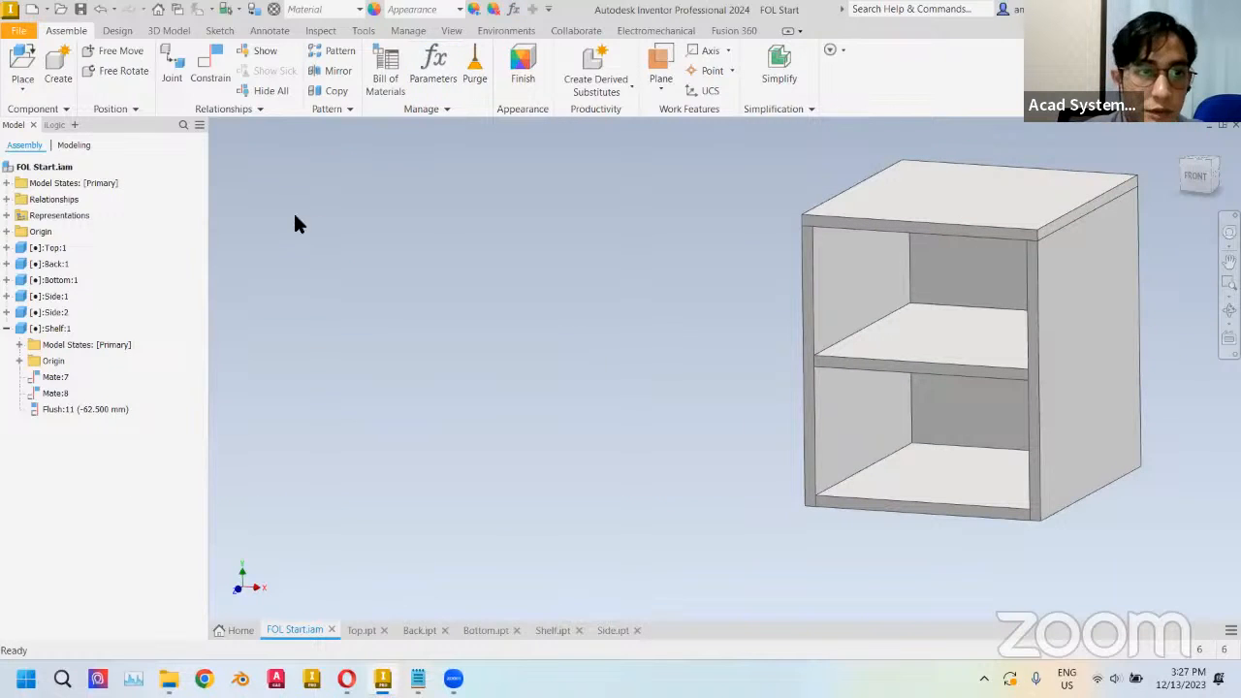
click(338, 60)
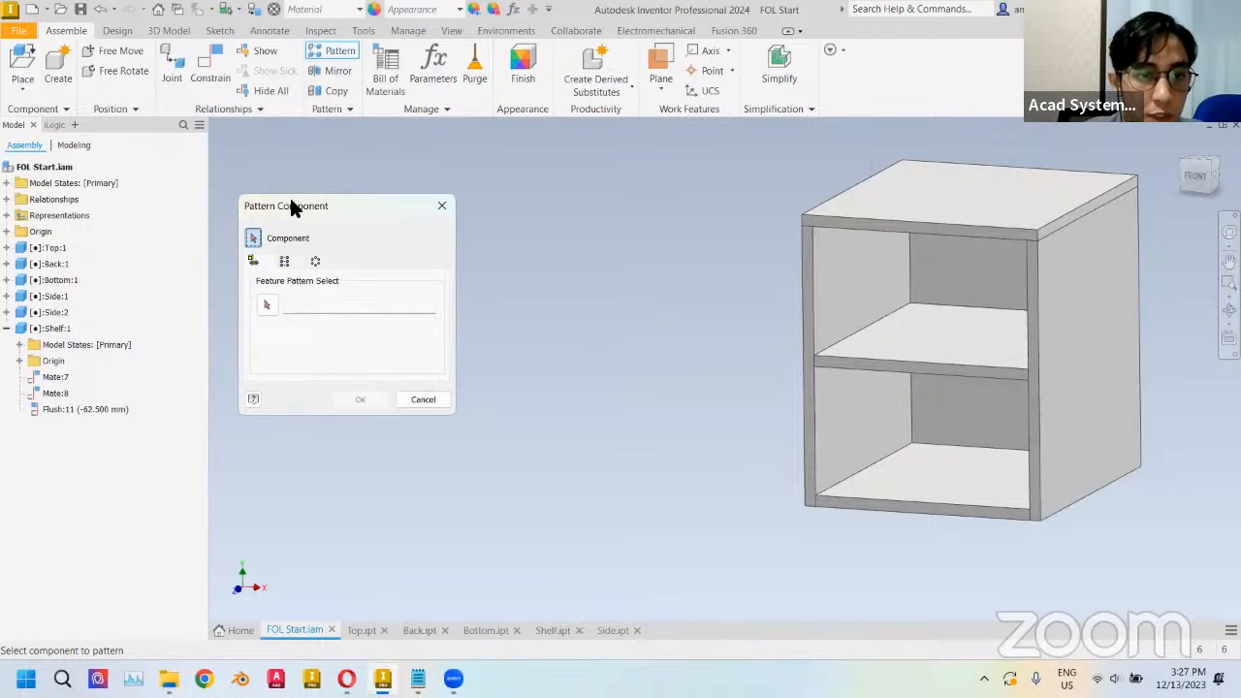
click(285, 261)
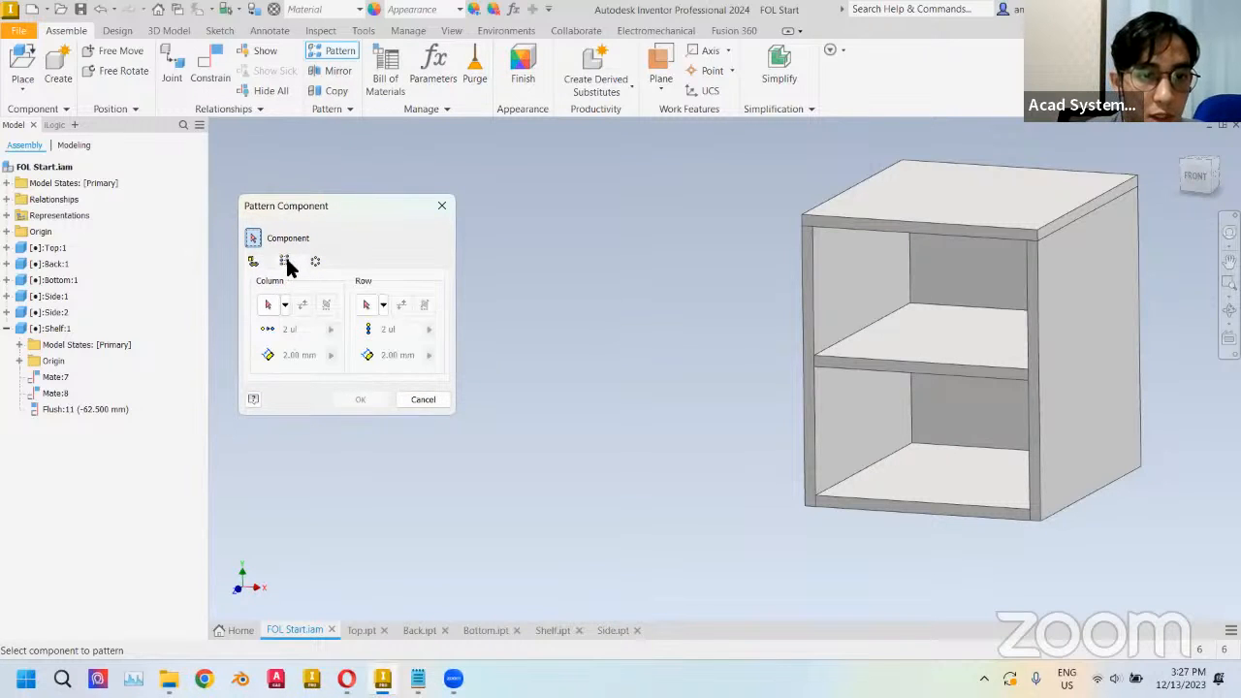
click(947, 339)
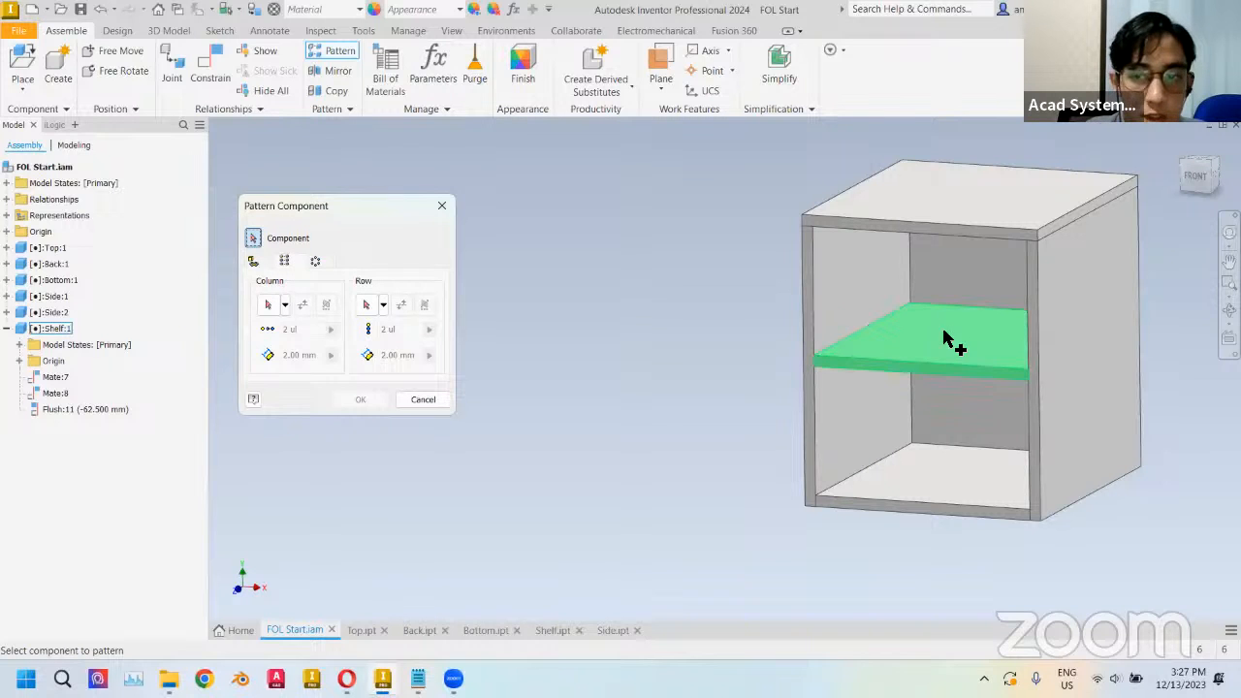
click(938, 339)
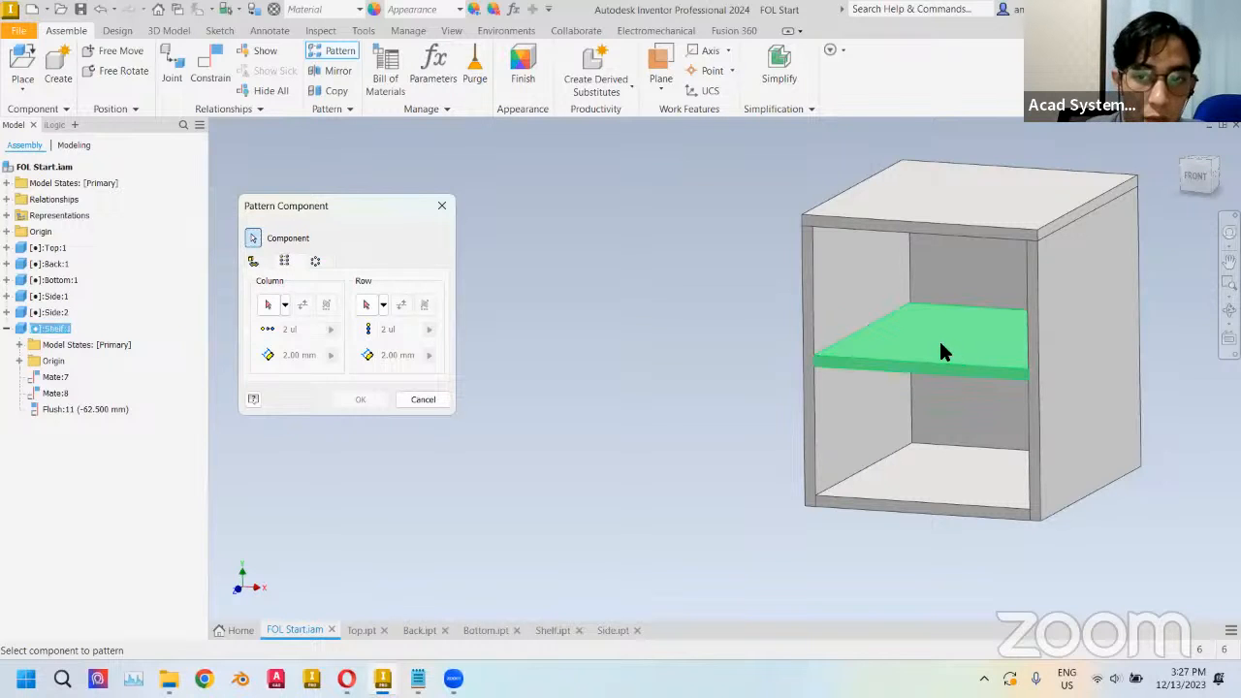
click(269, 304)
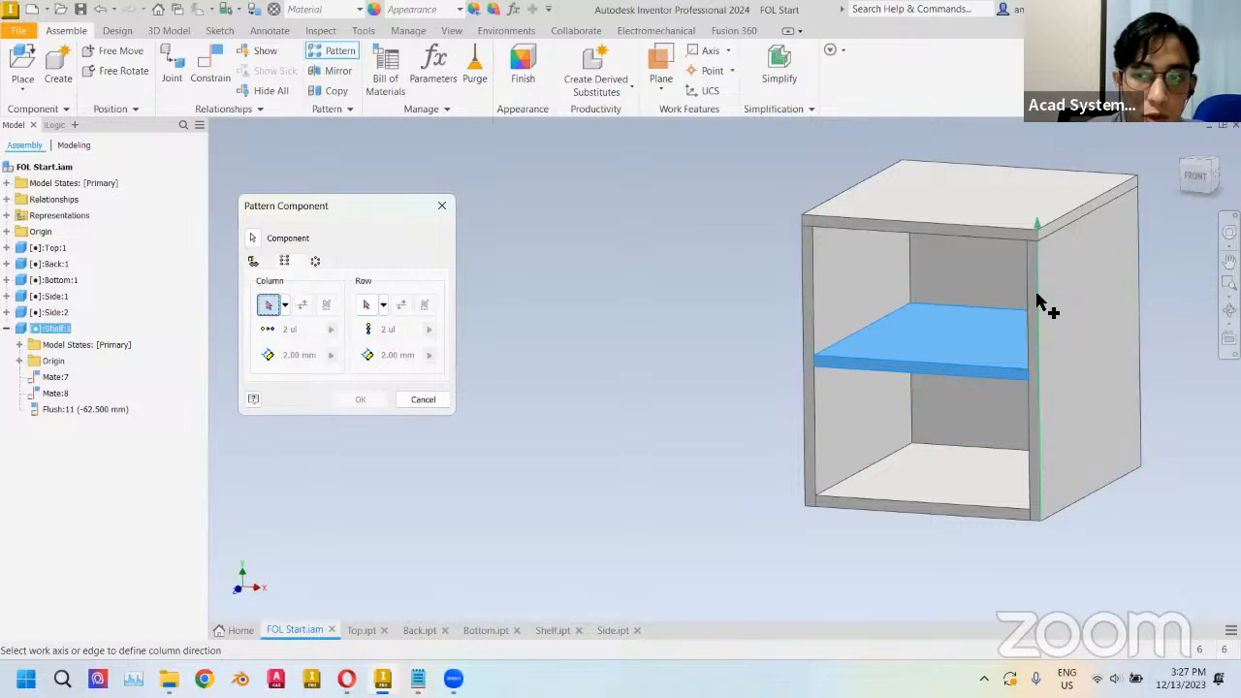
click(908, 263)
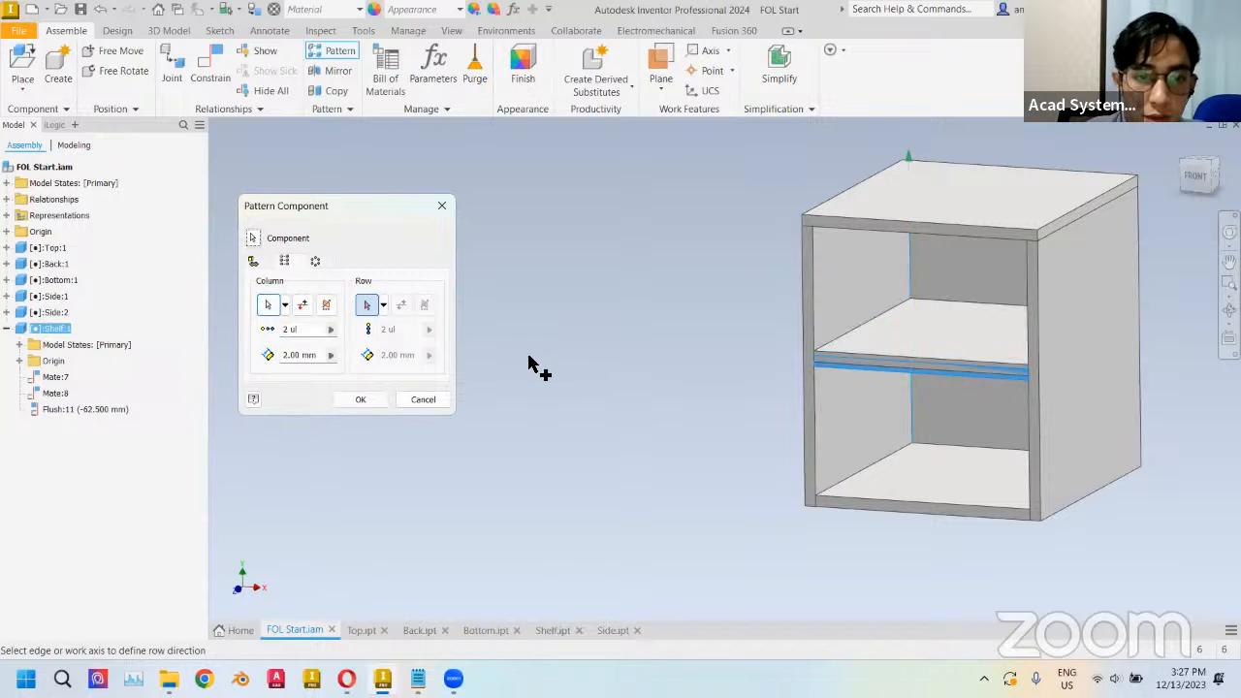
- Link the column spacing of the two-instance shelf pattern to the Shelf_Gap2 parameter and create the pattern
click(330, 355)
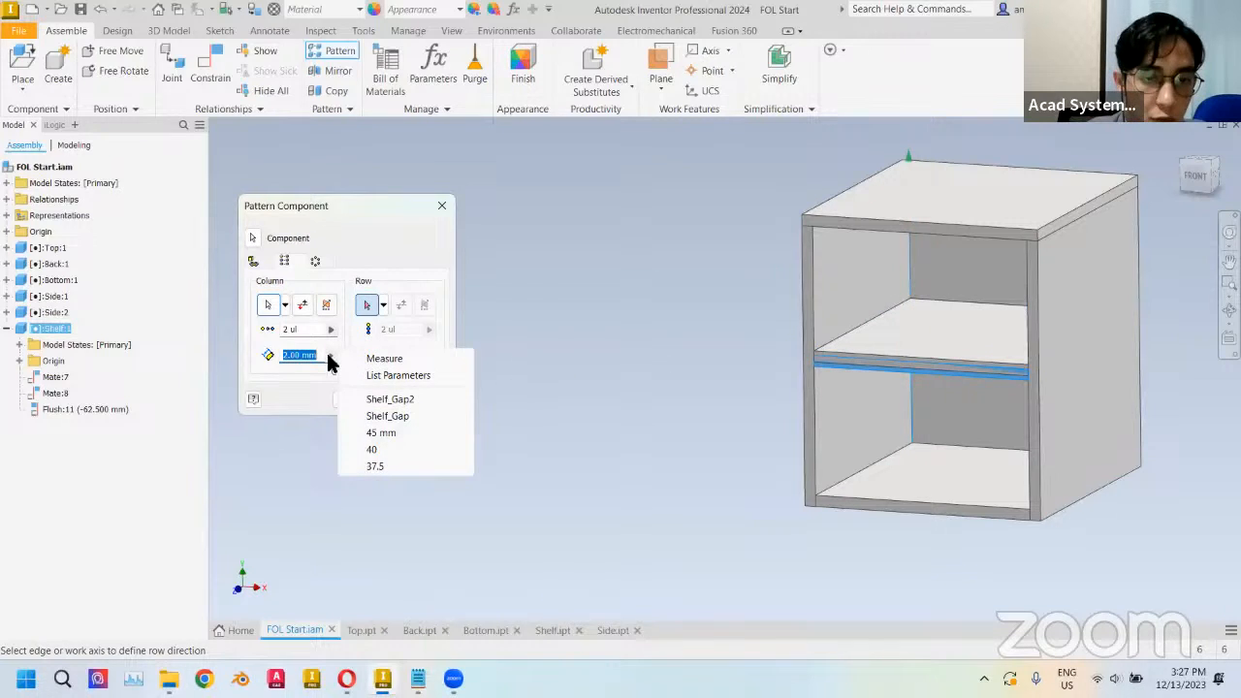
click(386, 376)
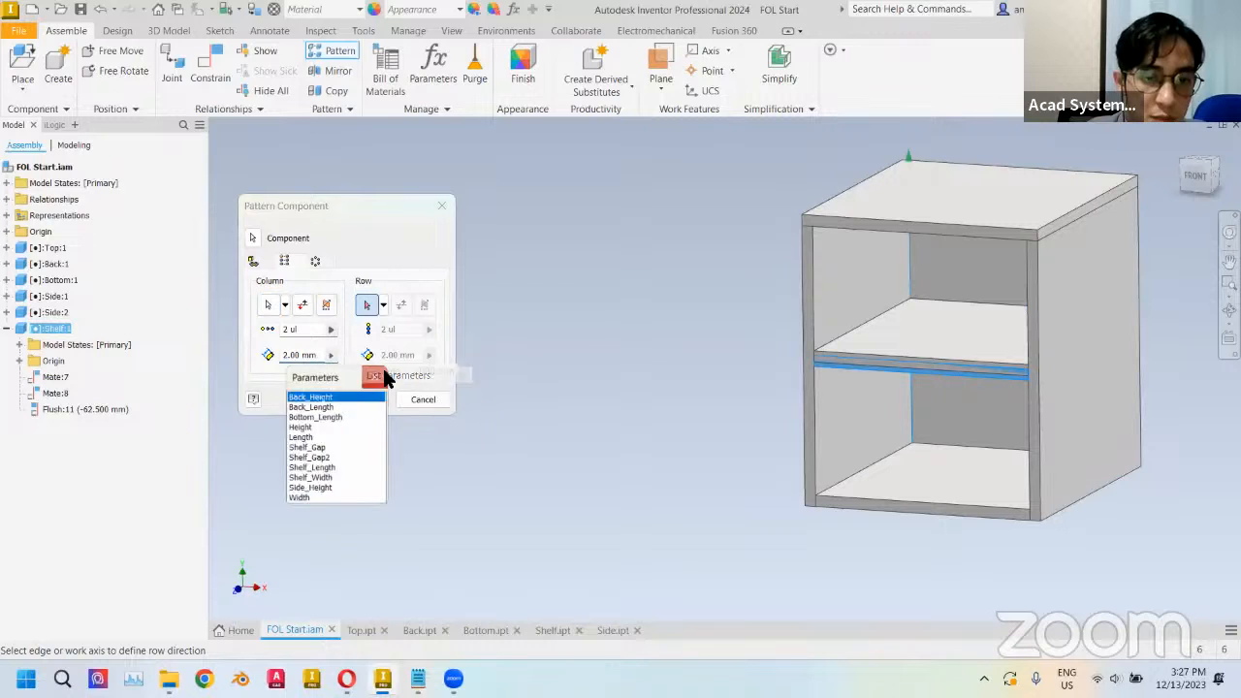
click(313, 458)
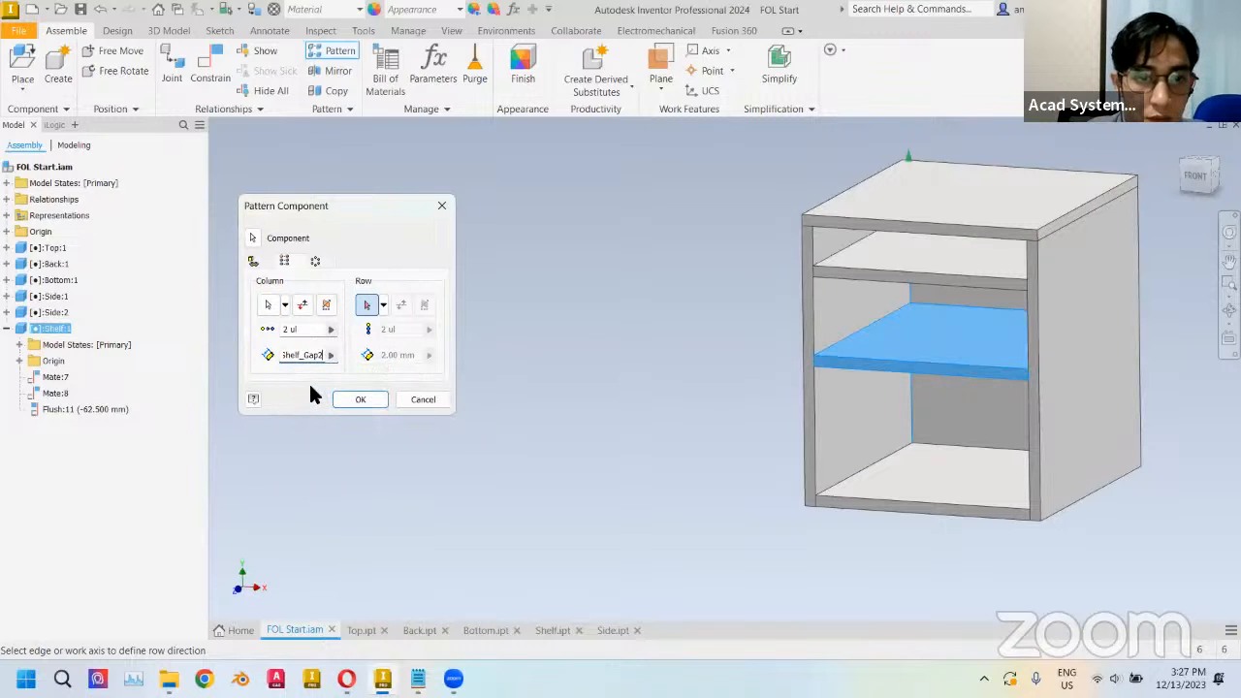
click(360, 398)
- Check the parameters list for the model parameters consumed by the shelf's flush constraint and the component pattern
middle_drag(673, 271, 717, 286)
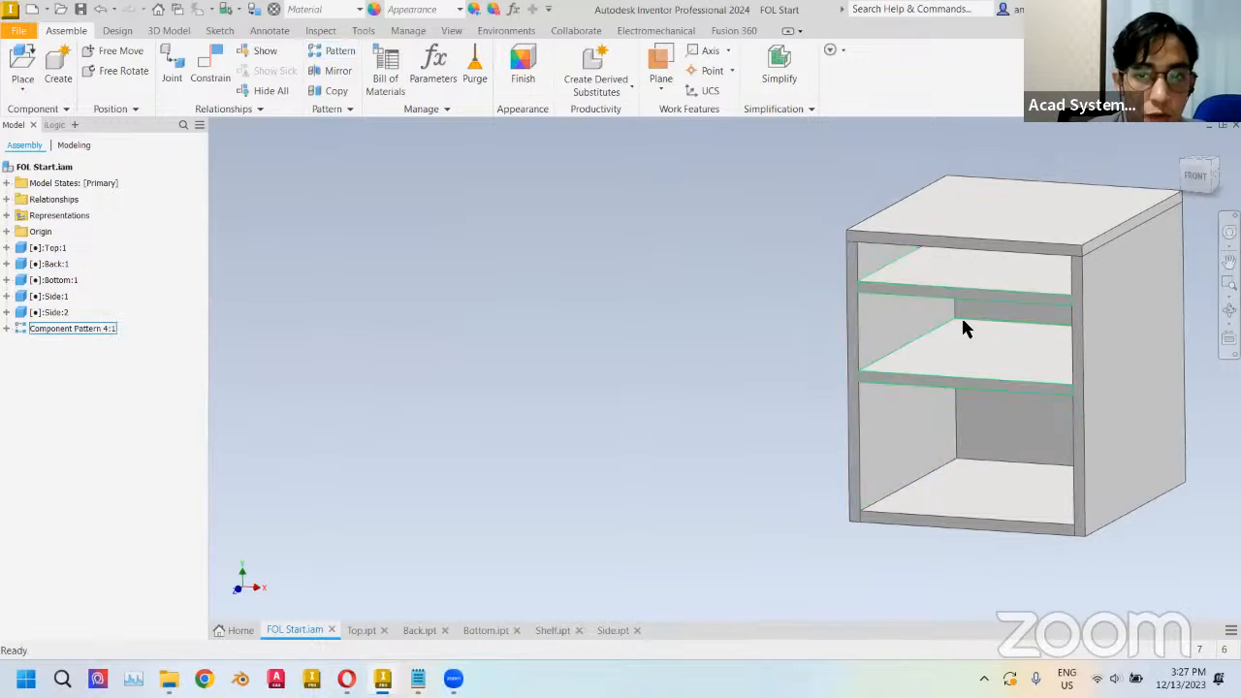
click(429, 63)
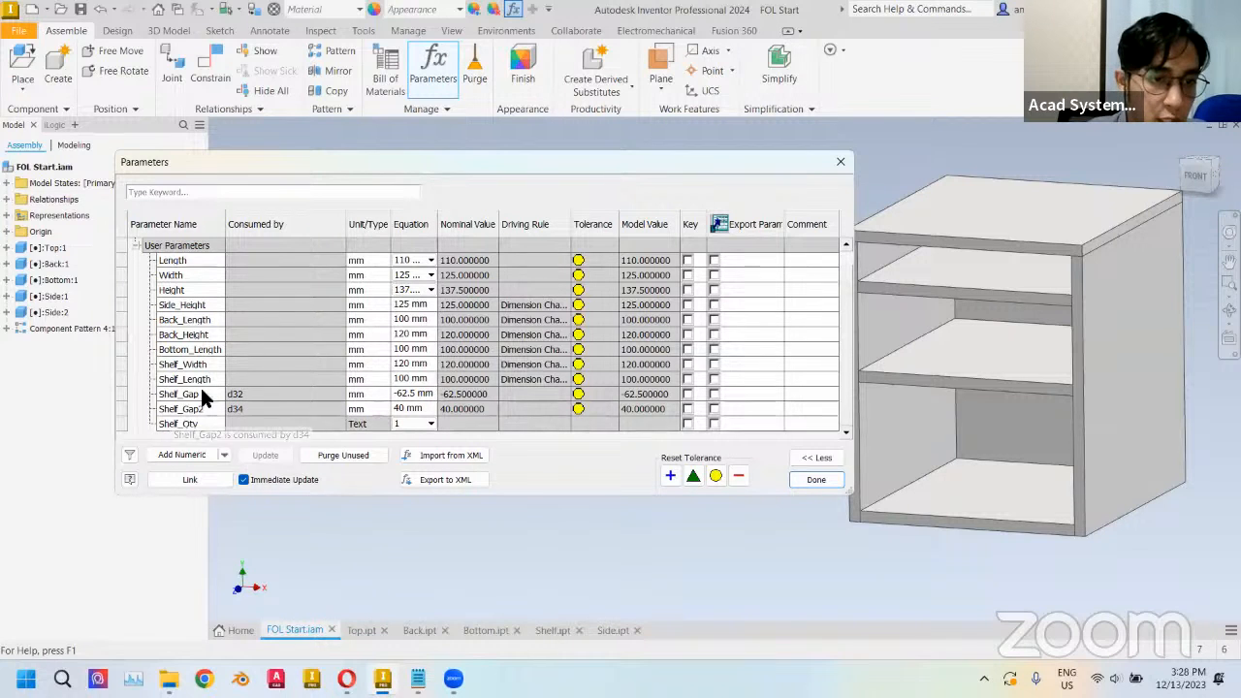
scroll(194, 393, up, 1)
click(124, 245)
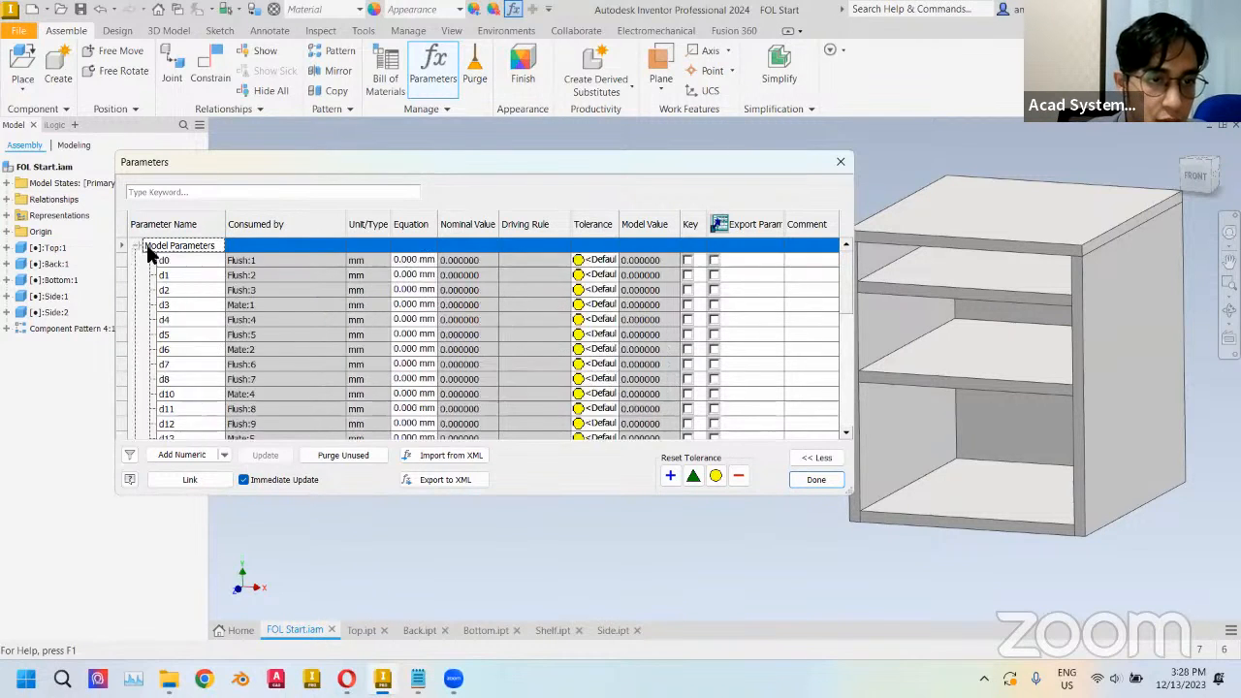
scroll(298, 290, down, 5)
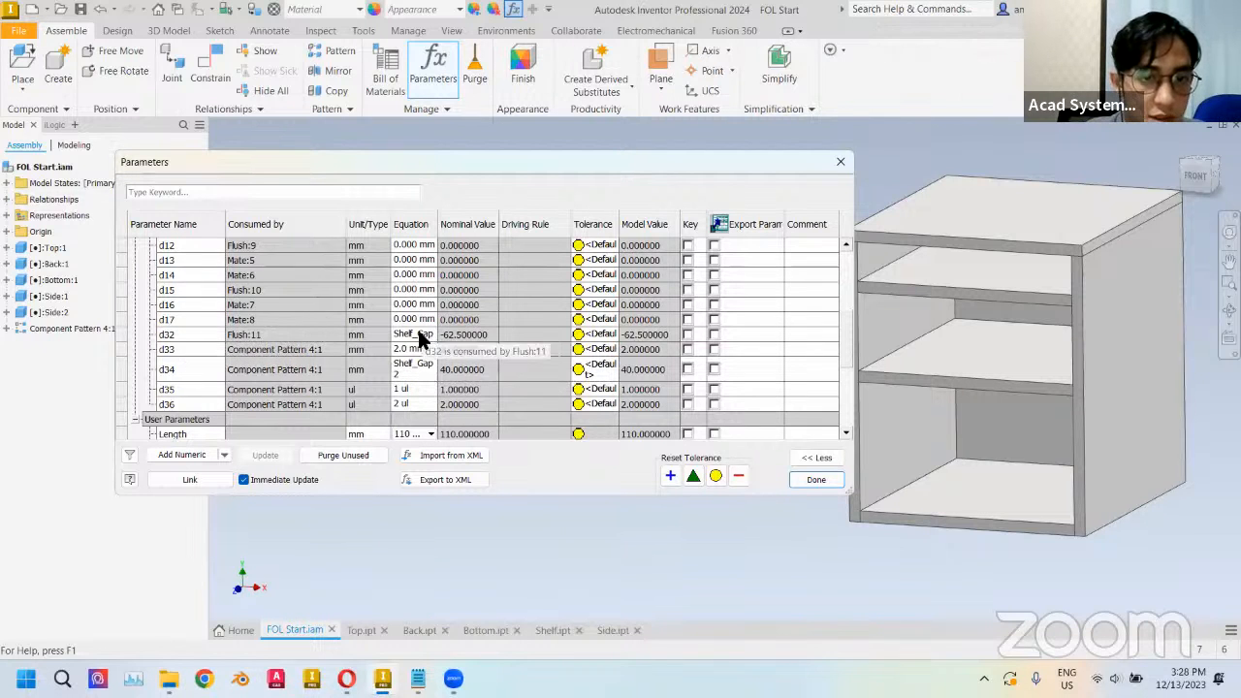
click(807, 481)
- Add a new iLogic rule named "Shelf Quantity" to the assembly and place its editor clear of the cabinet
middle_drag(817, 327, 678, 348)
click(53, 125)
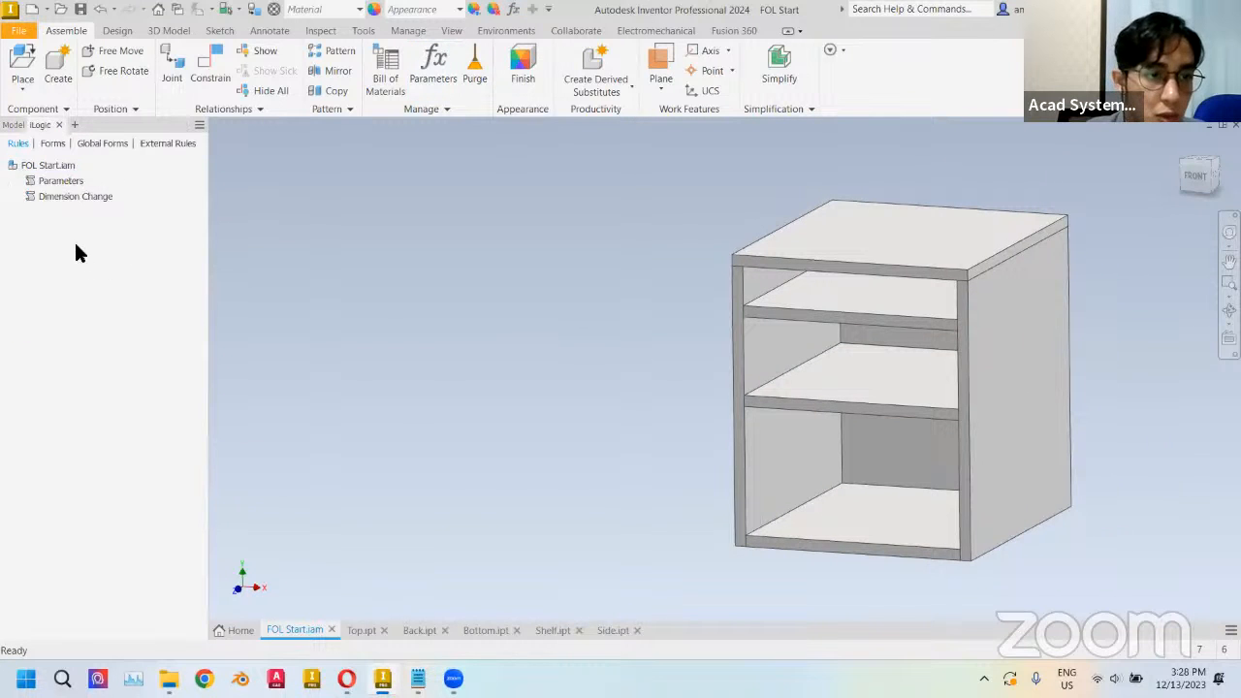
right_click(77, 246)
click(104, 254)
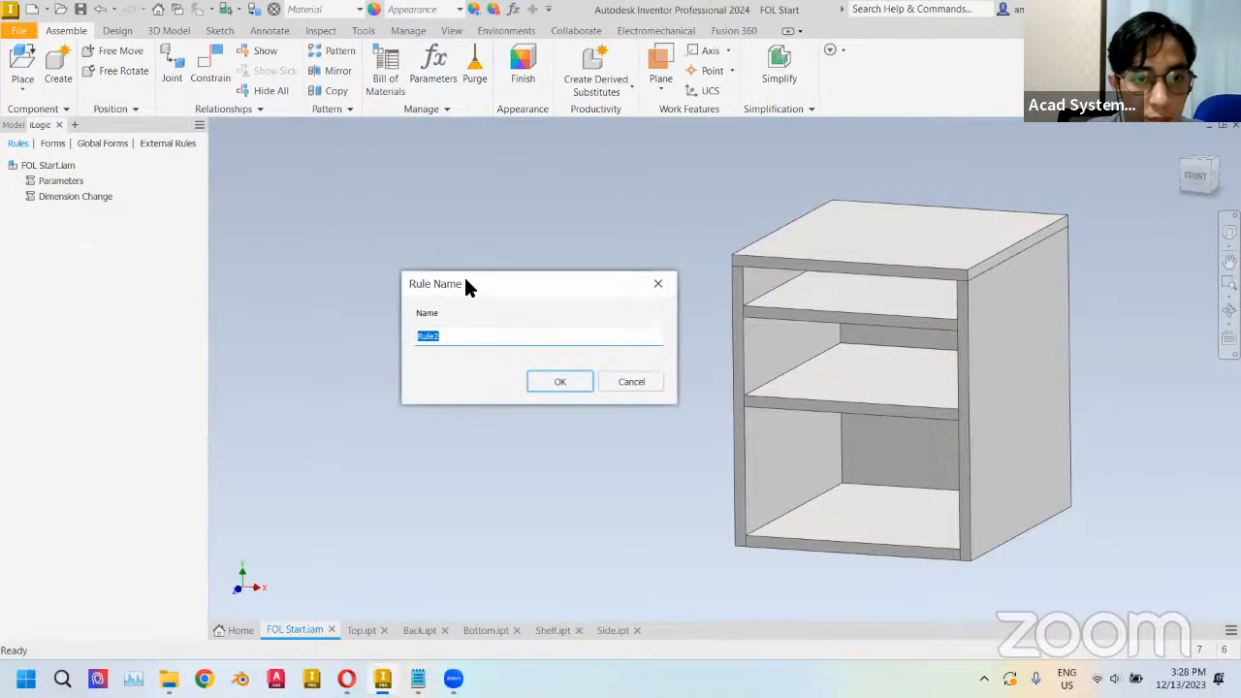
drag(465, 284, 448, 302)
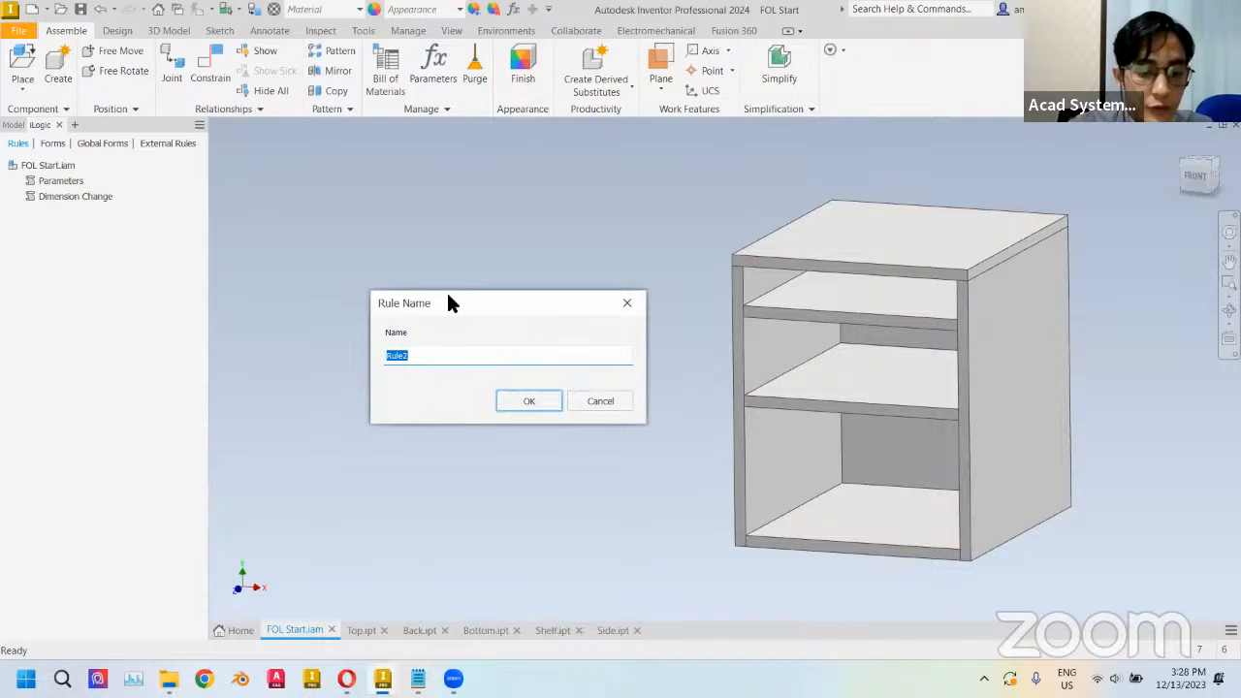
text(Shelf Quantity)
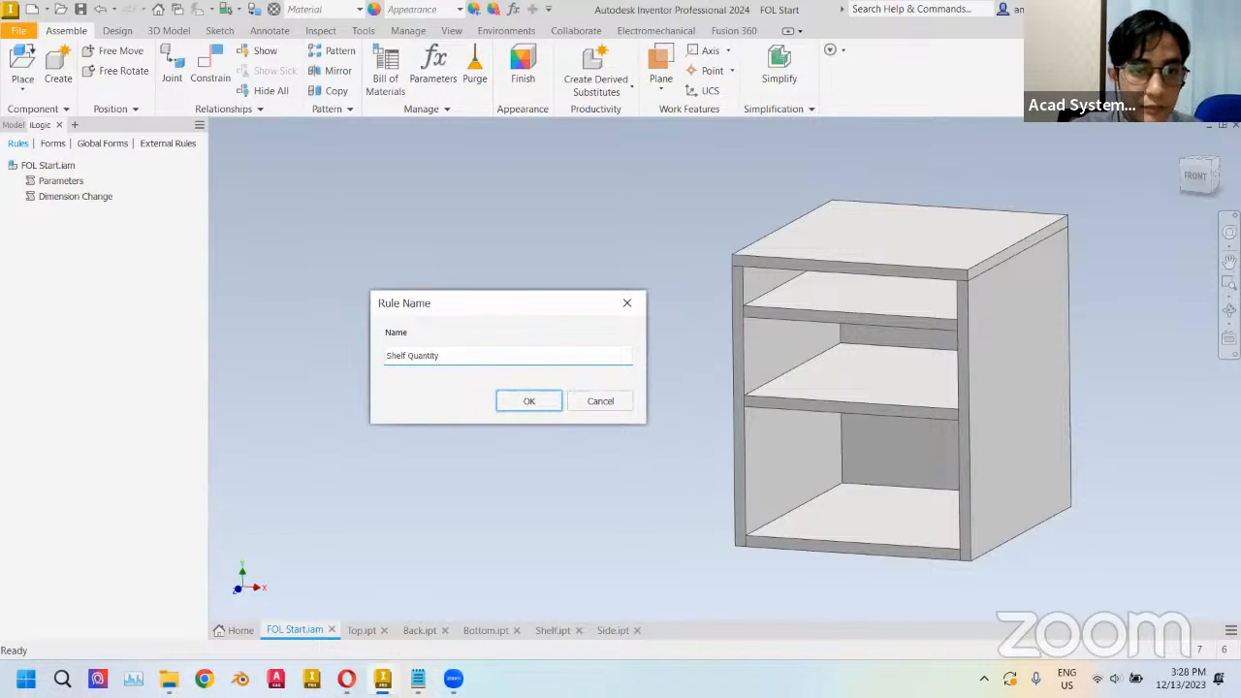
key(Return)
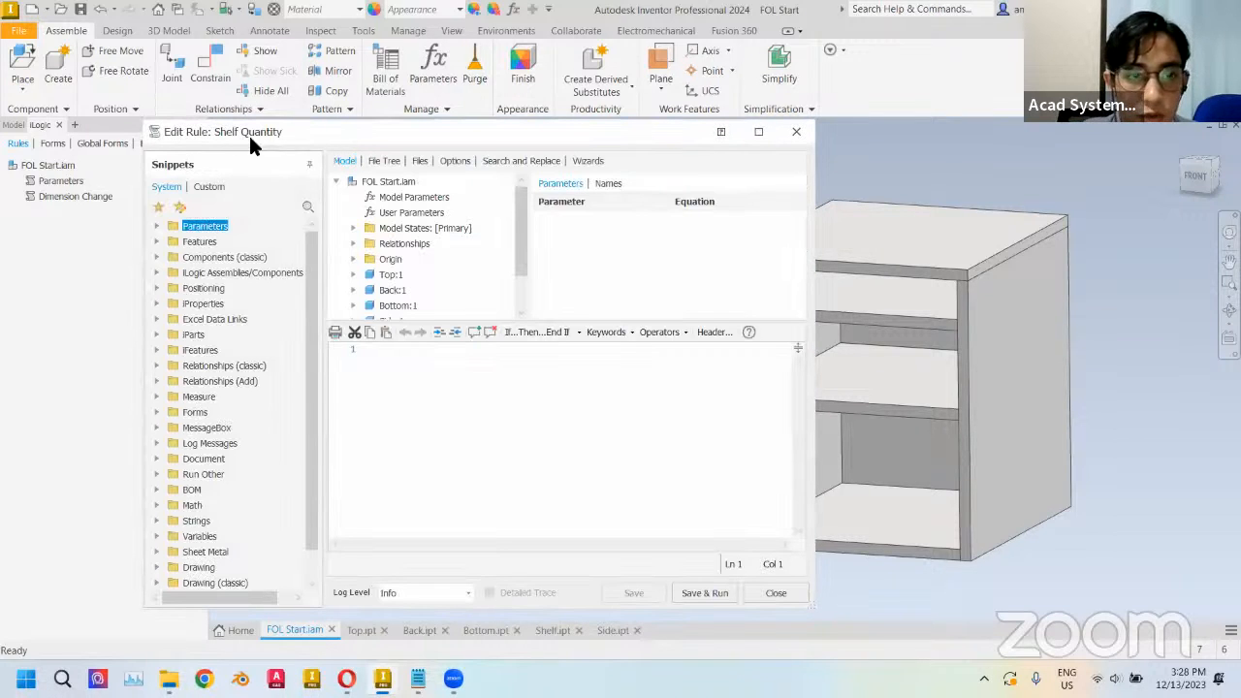
drag(248, 133, 141, 134)
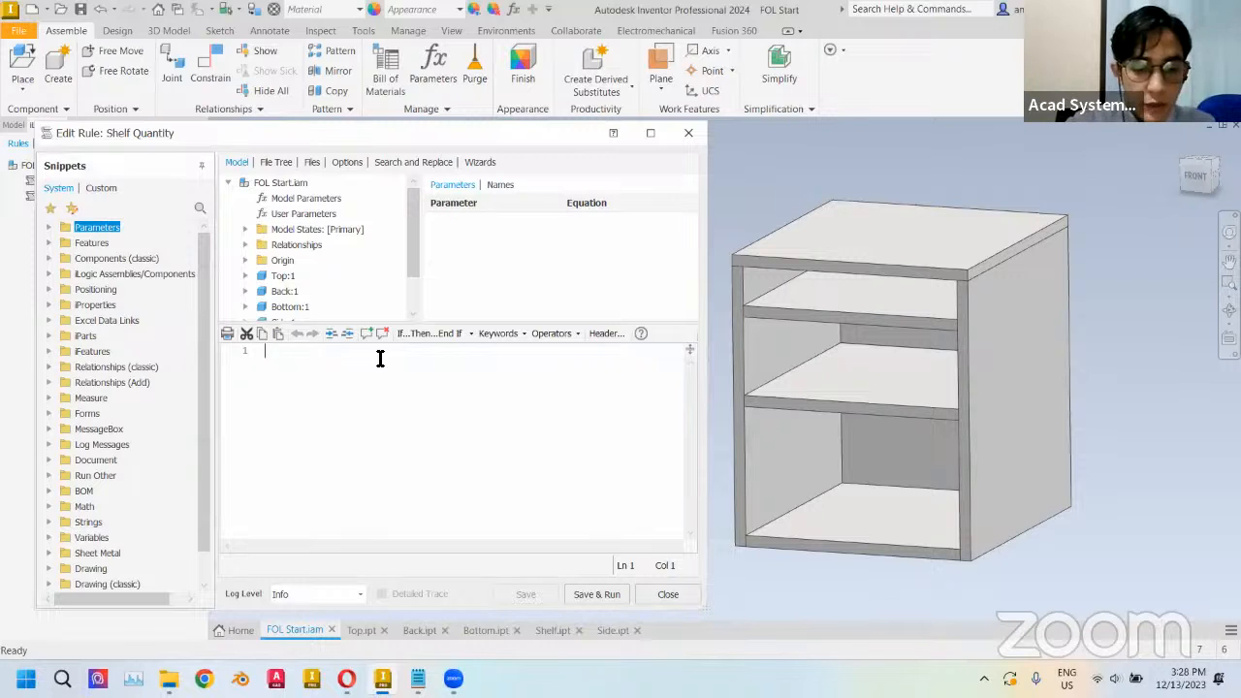
- Start the rule with the line Select Case Shelf_Qty, inserting the Shelf_Qty name from the user parameters
text(Select)
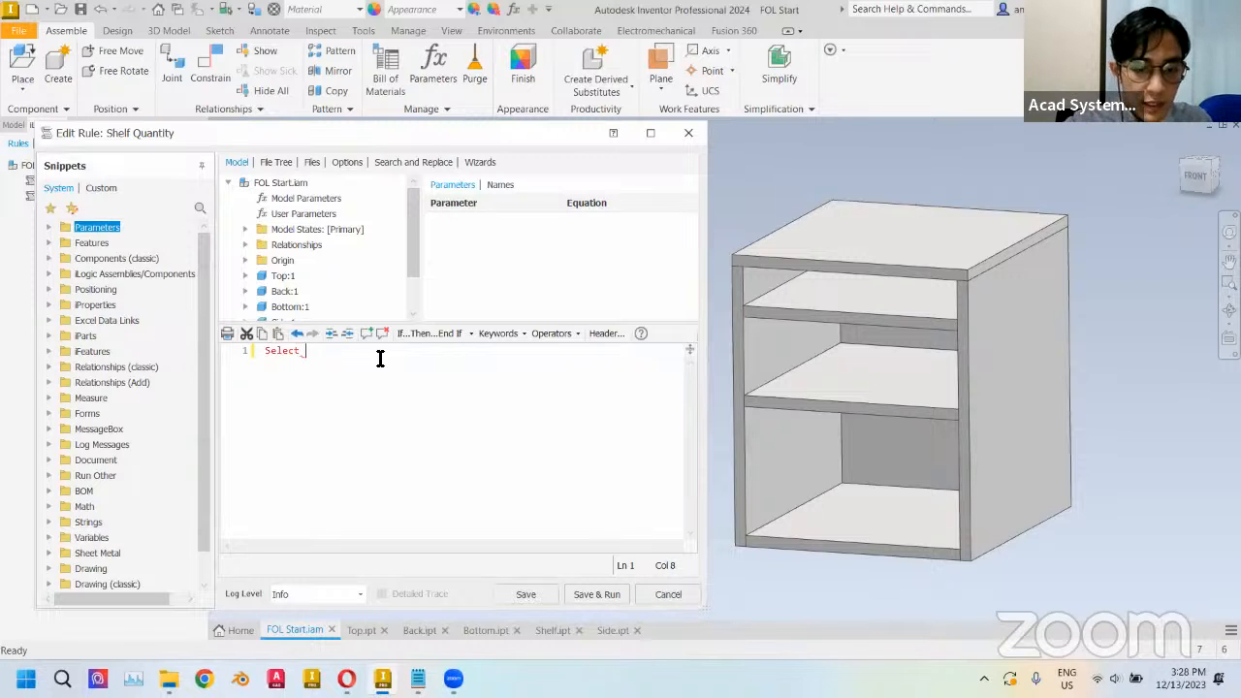
text( Case ")
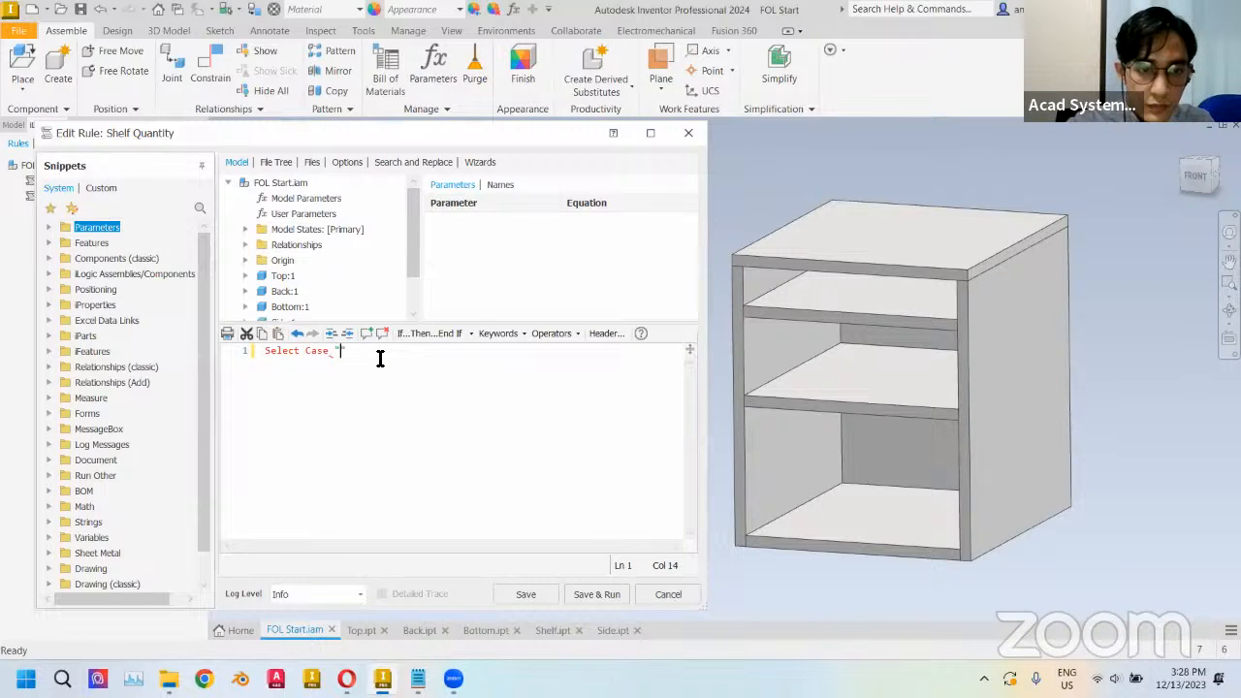
click(324, 210)
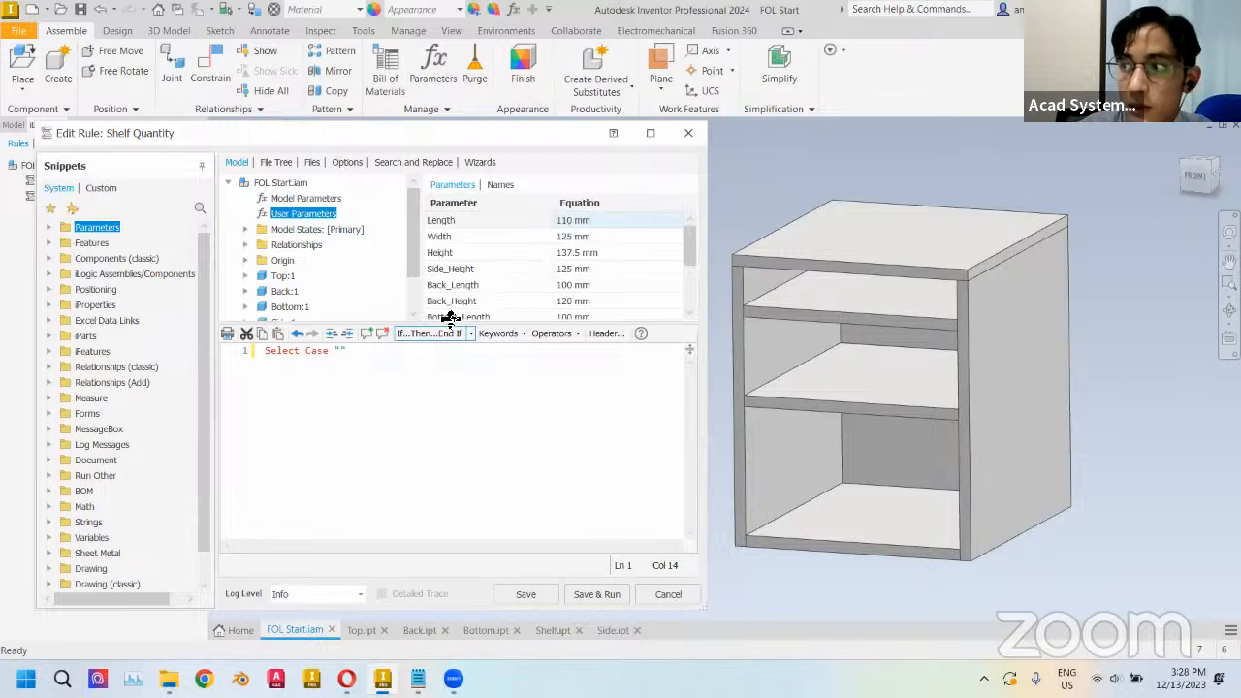
click(334, 352)
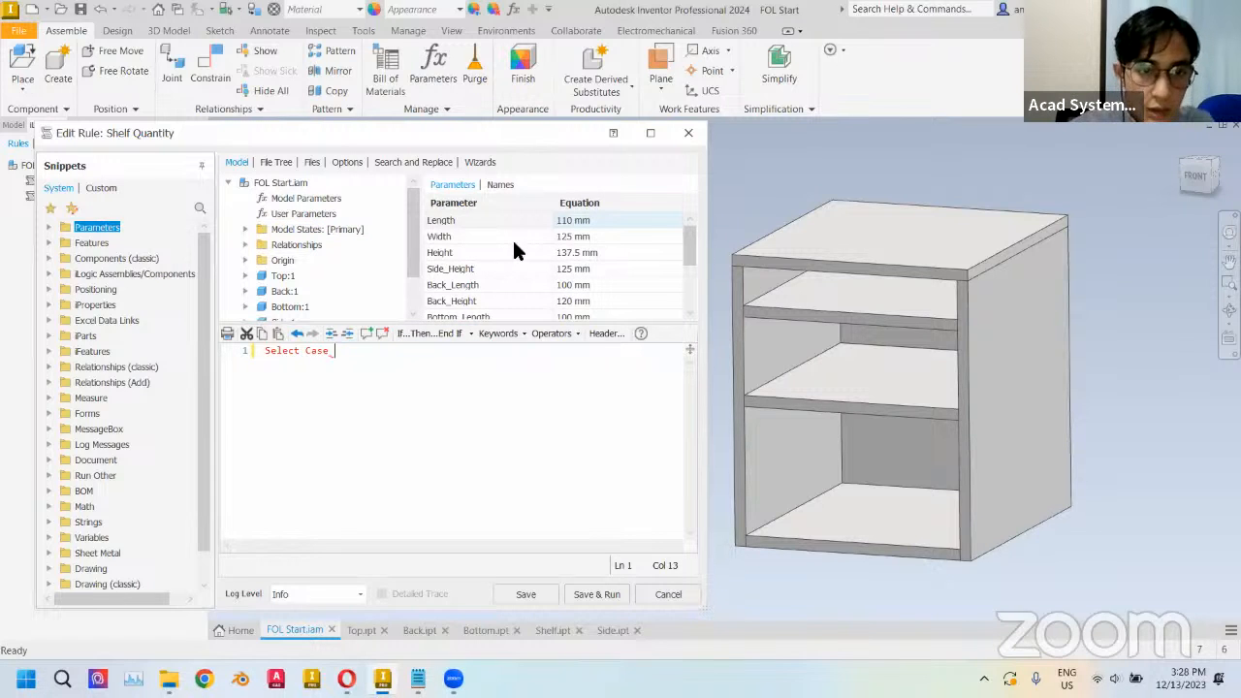
scroll(513, 238, down, 2)
double_click(448, 301)
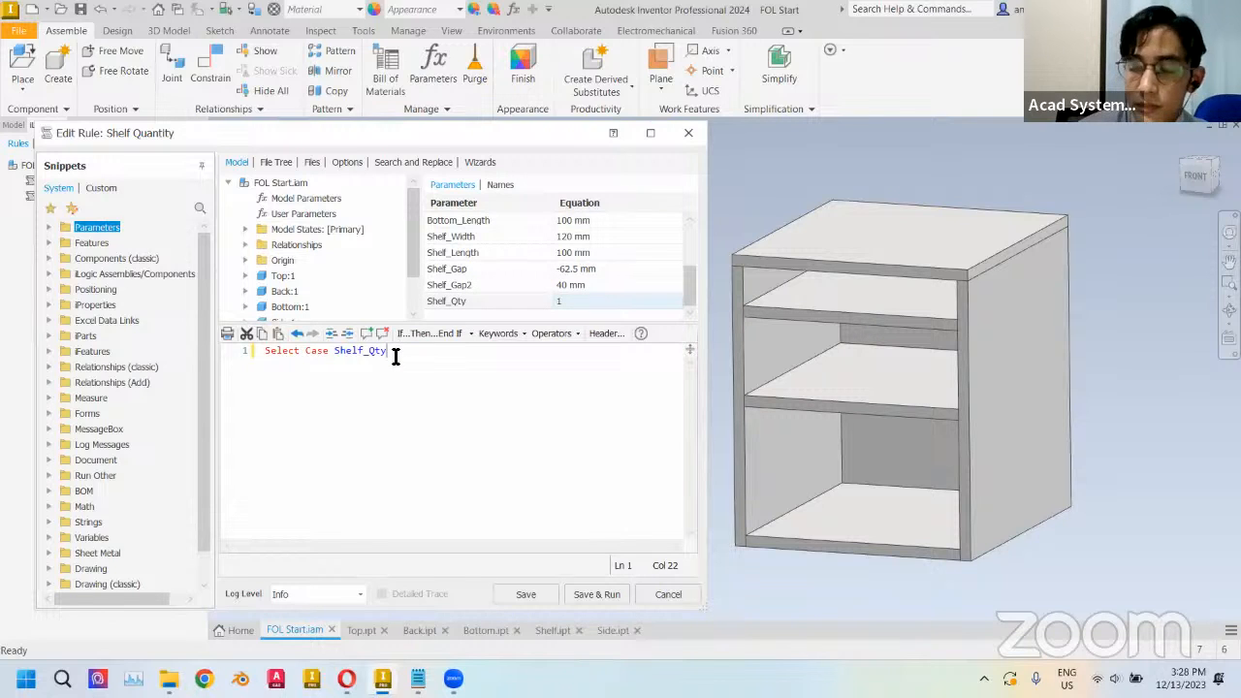
key(Return)
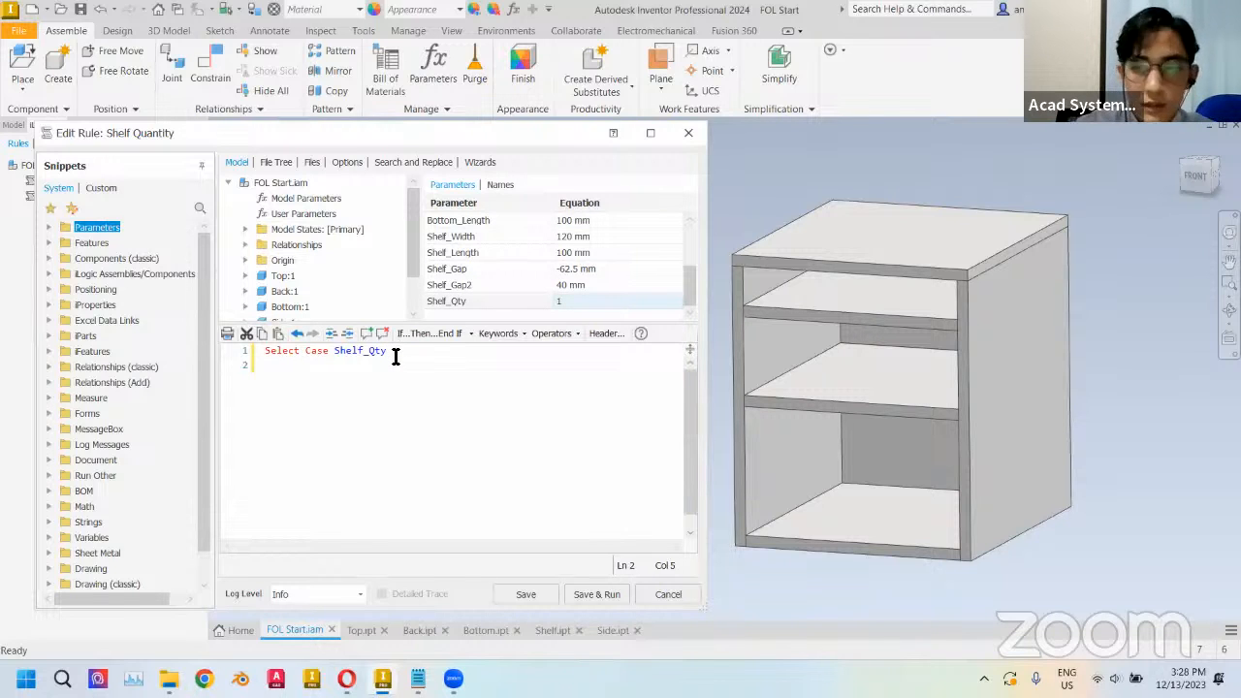
- Add a Case "1" branch containing the line d36 "1", inserting the pattern count parameter d36 from the model parameters
text(C)
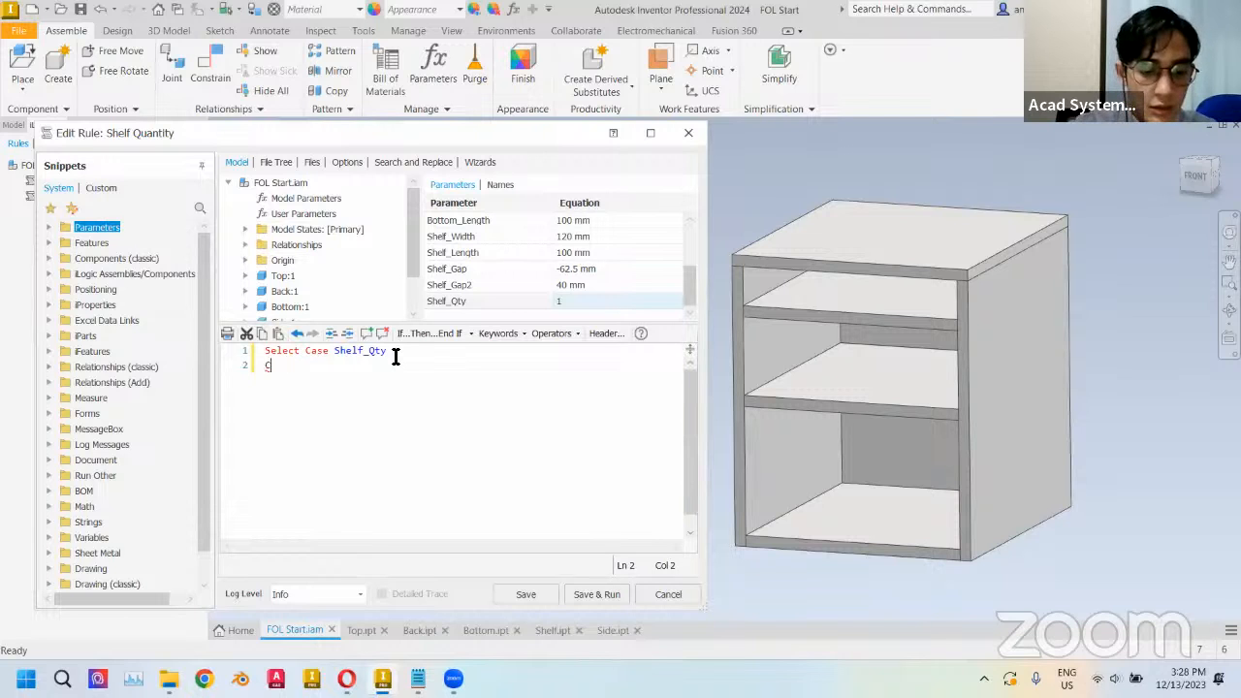
text(ase "1)
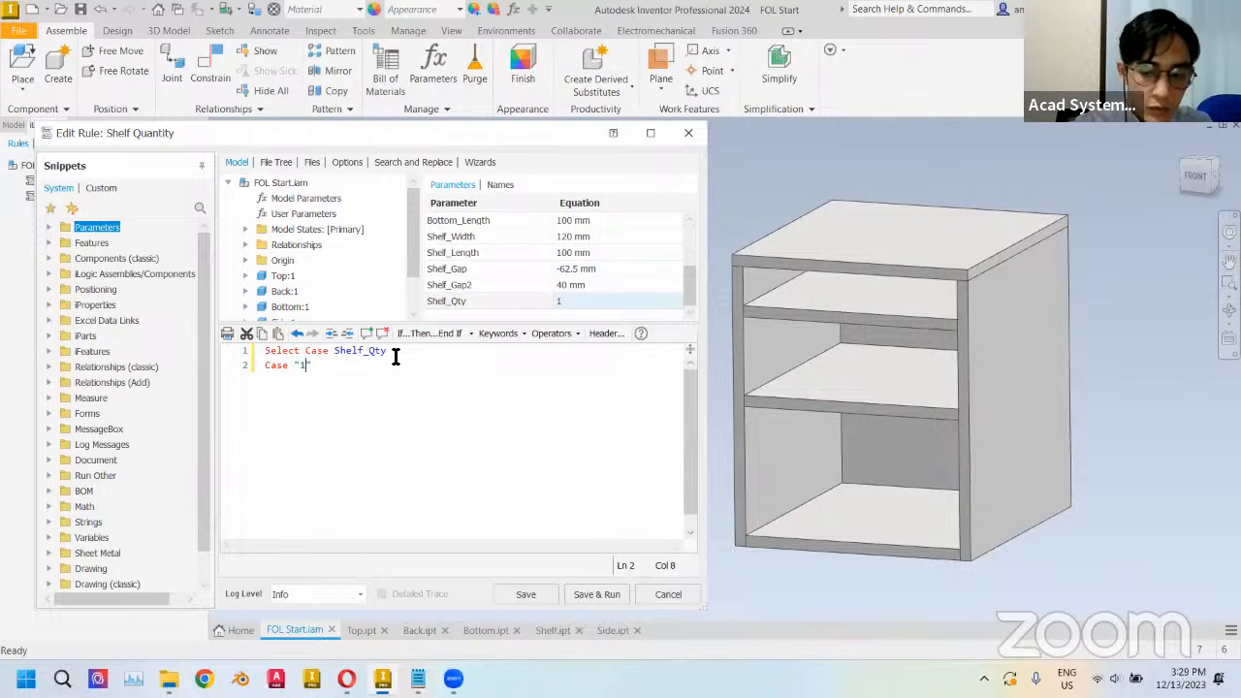
key(Return)
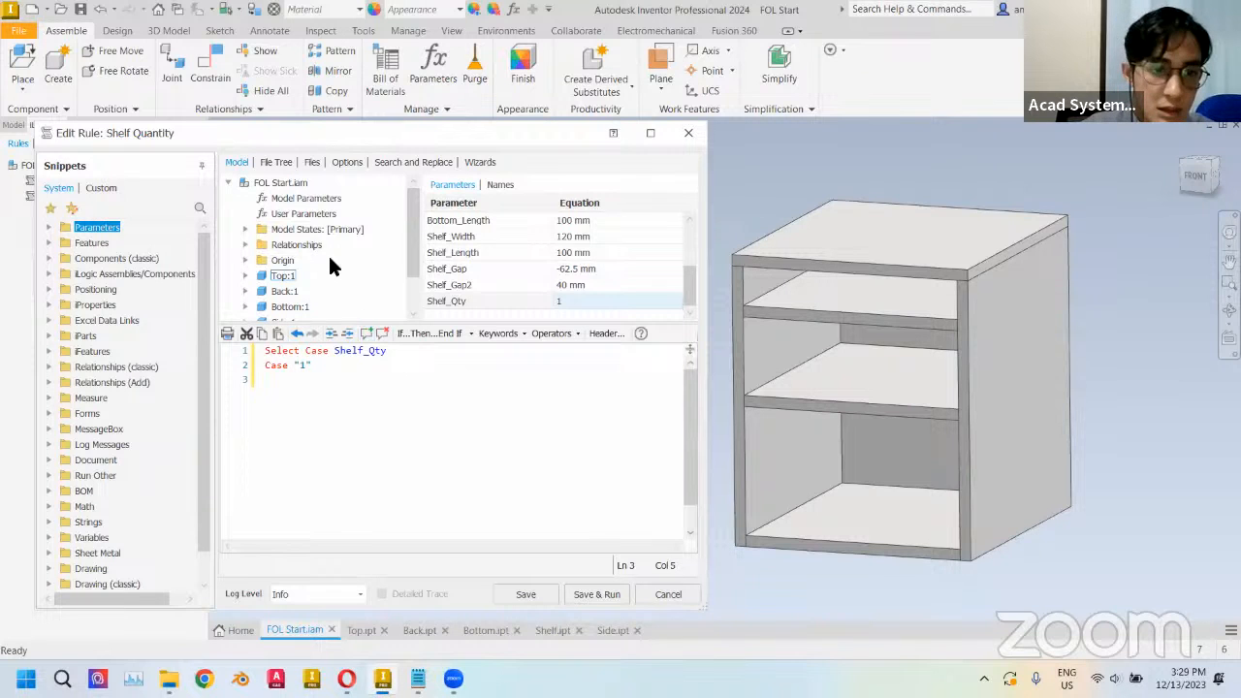
click(305, 214)
click(306, 199)
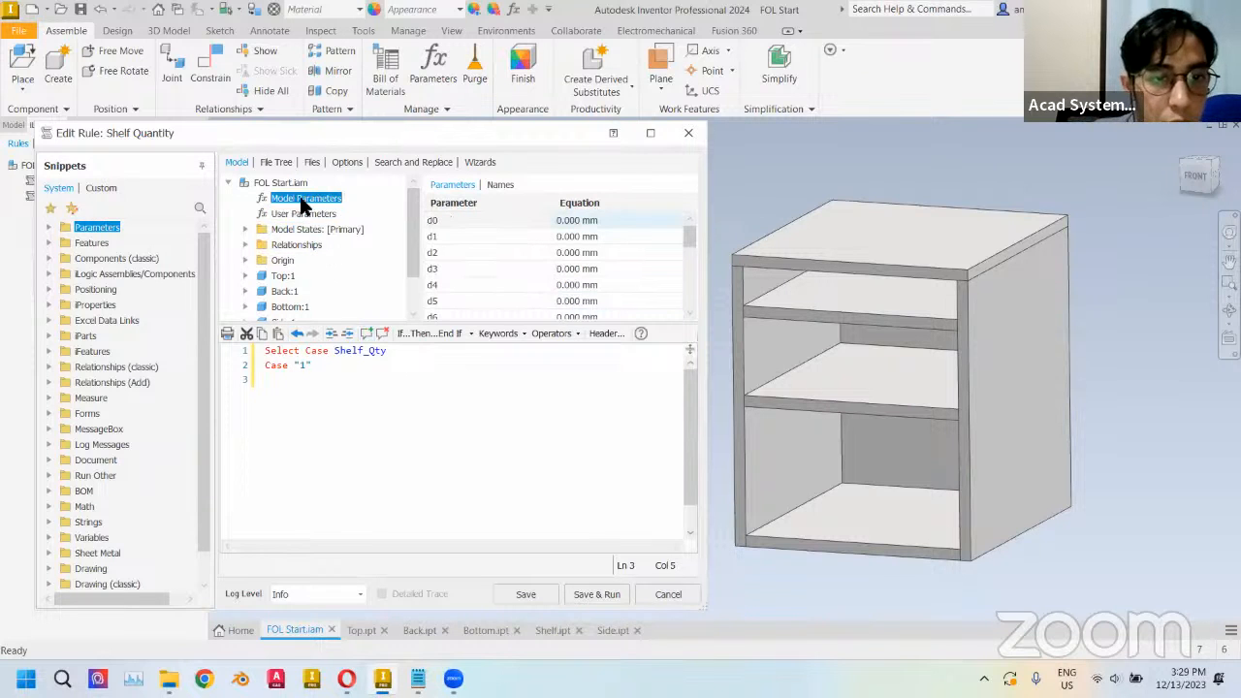
scroll(654, 276, down, 5)
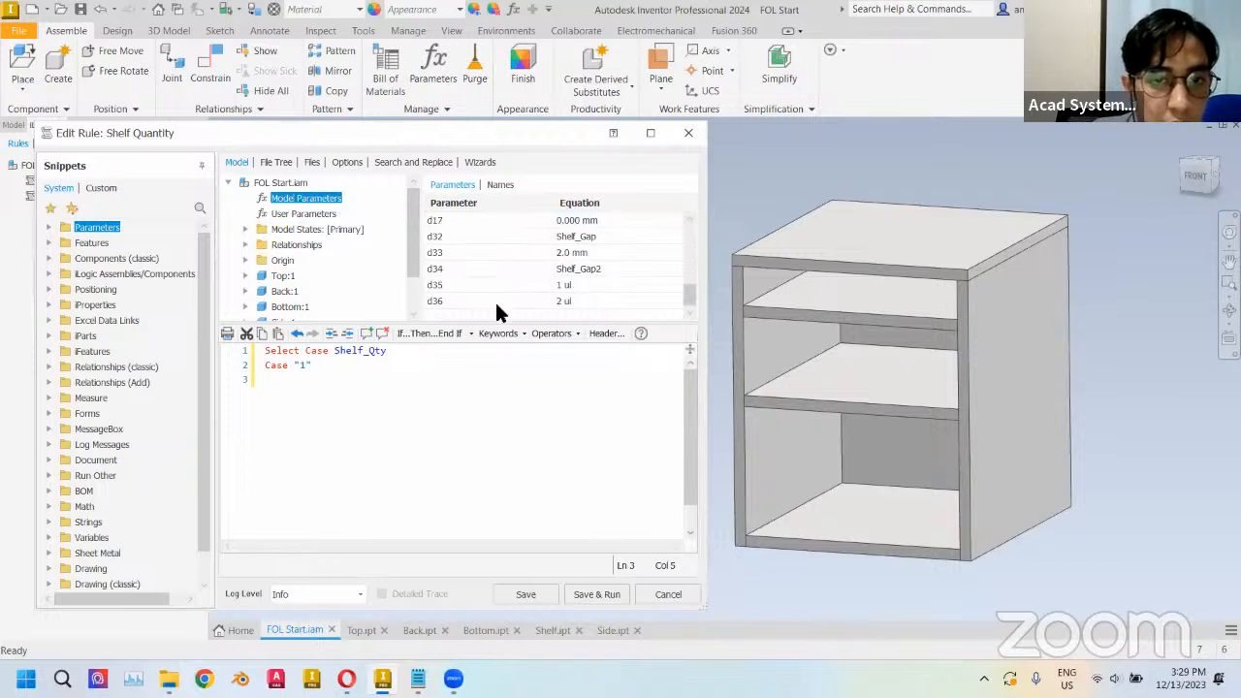
double_click(442, 302)
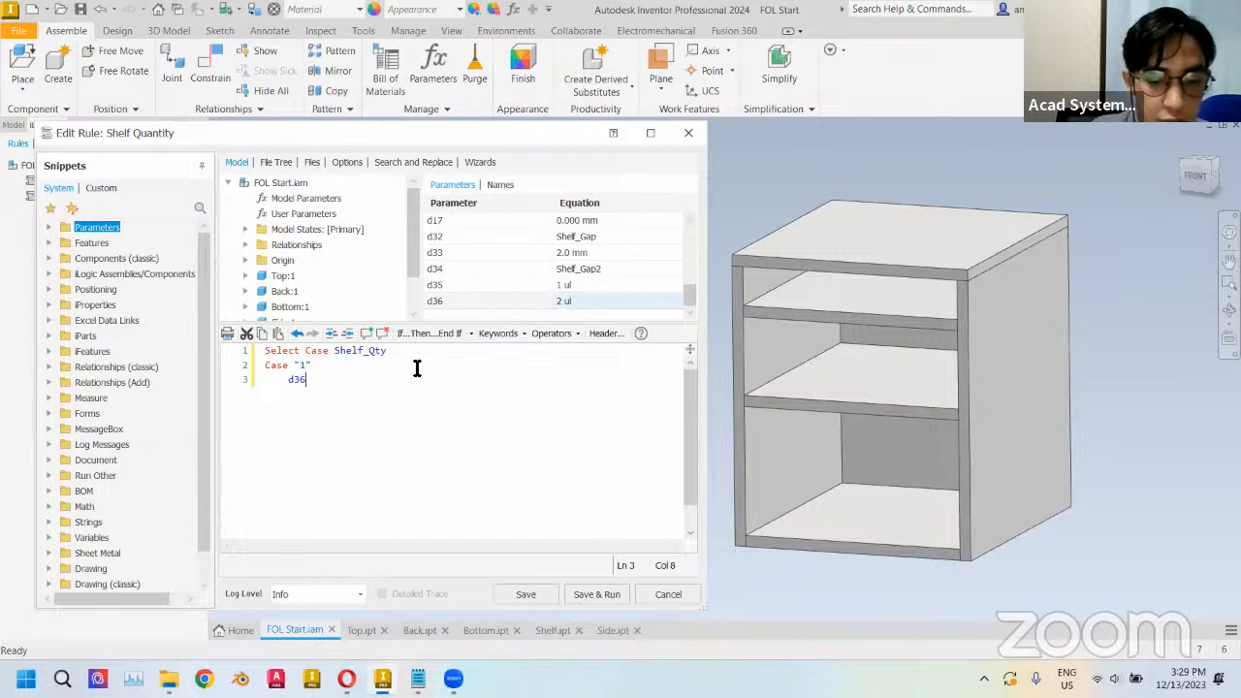
text(=)
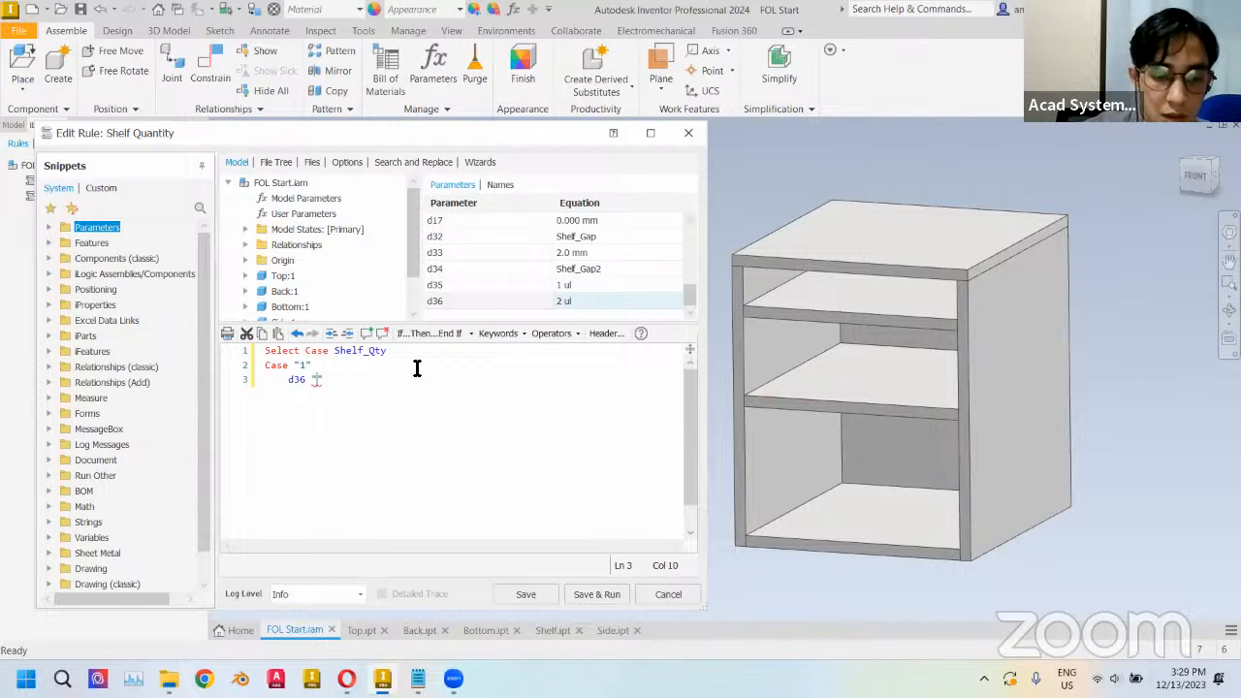
text(1)
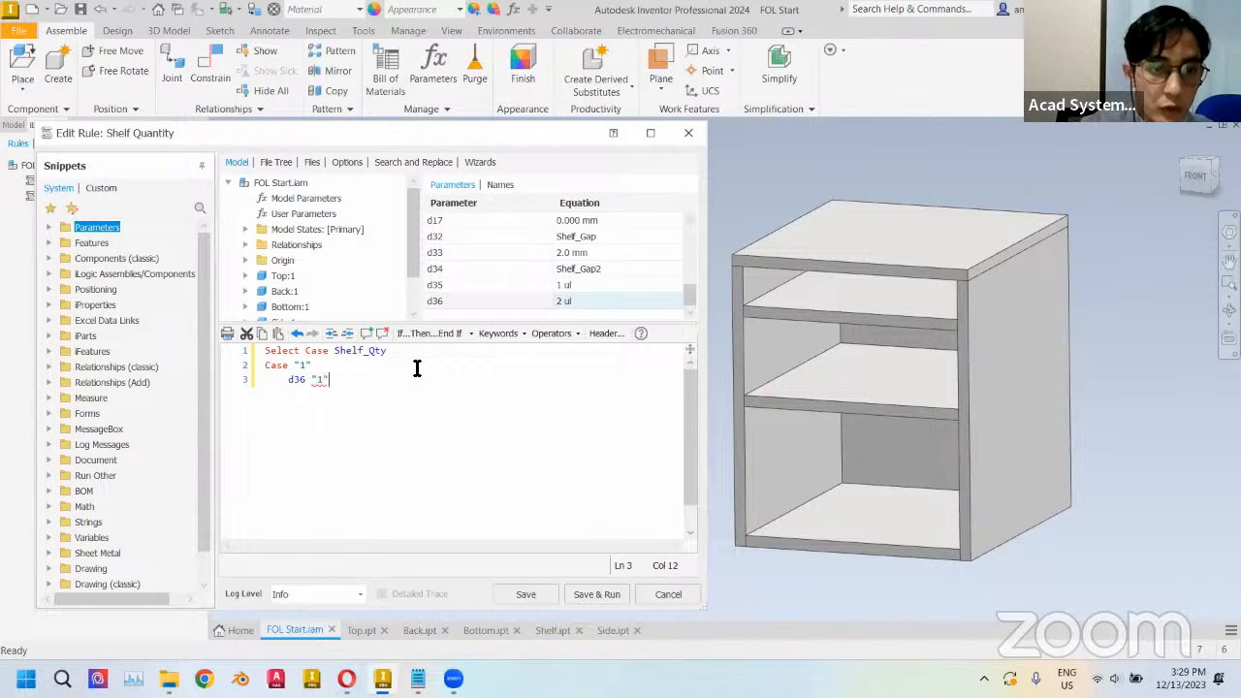
key(Return)
- Add the condition If Height = "137.5" Then inside the Case "1" branch
text(If)
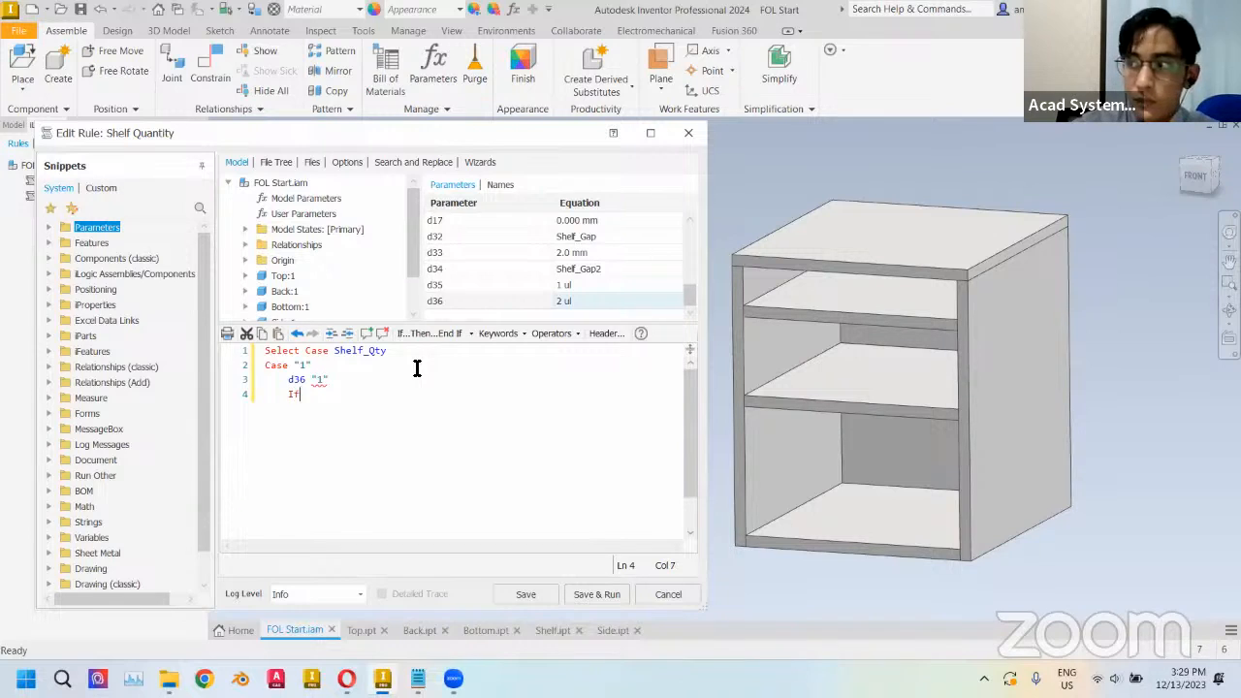
text( Heigh)
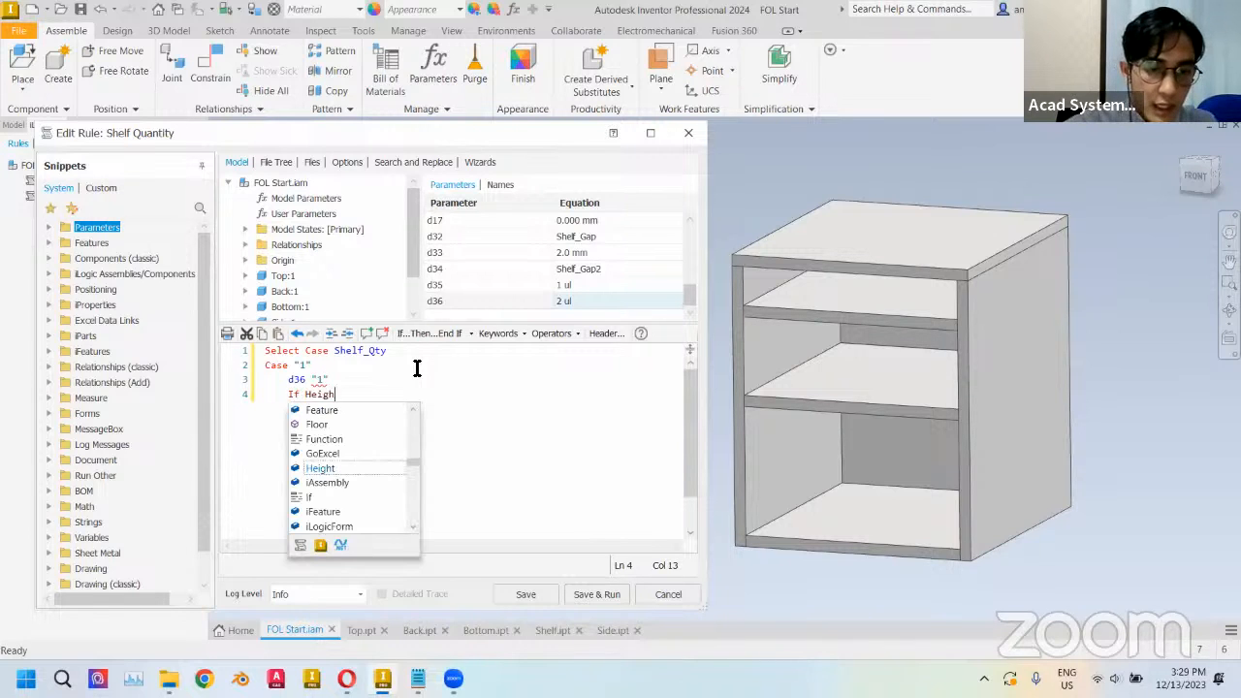
text(t = "13)
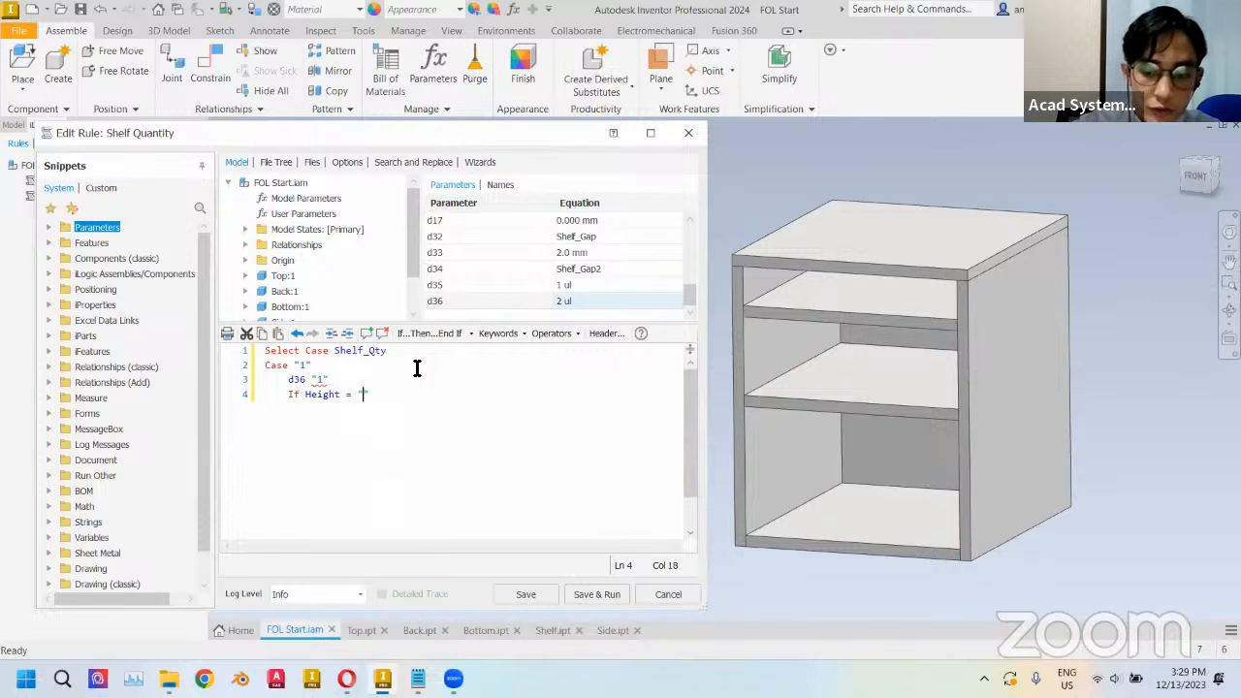
text(7.5)
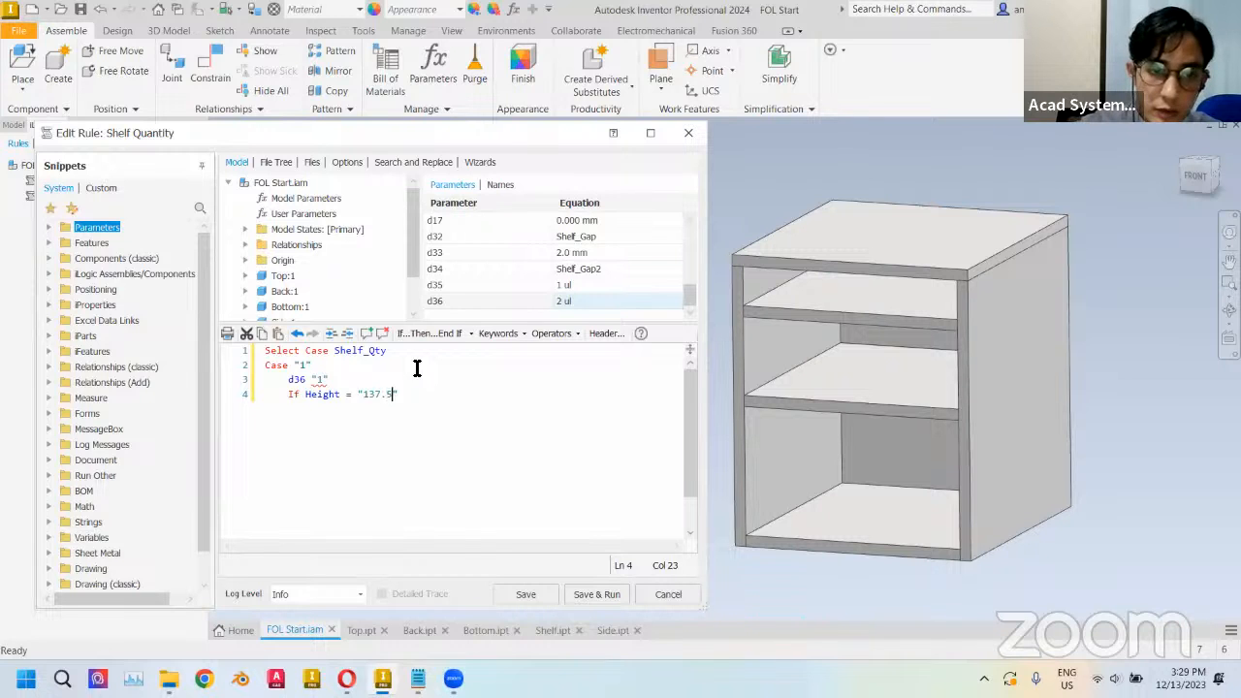
key(Return)
key(BackSpace)
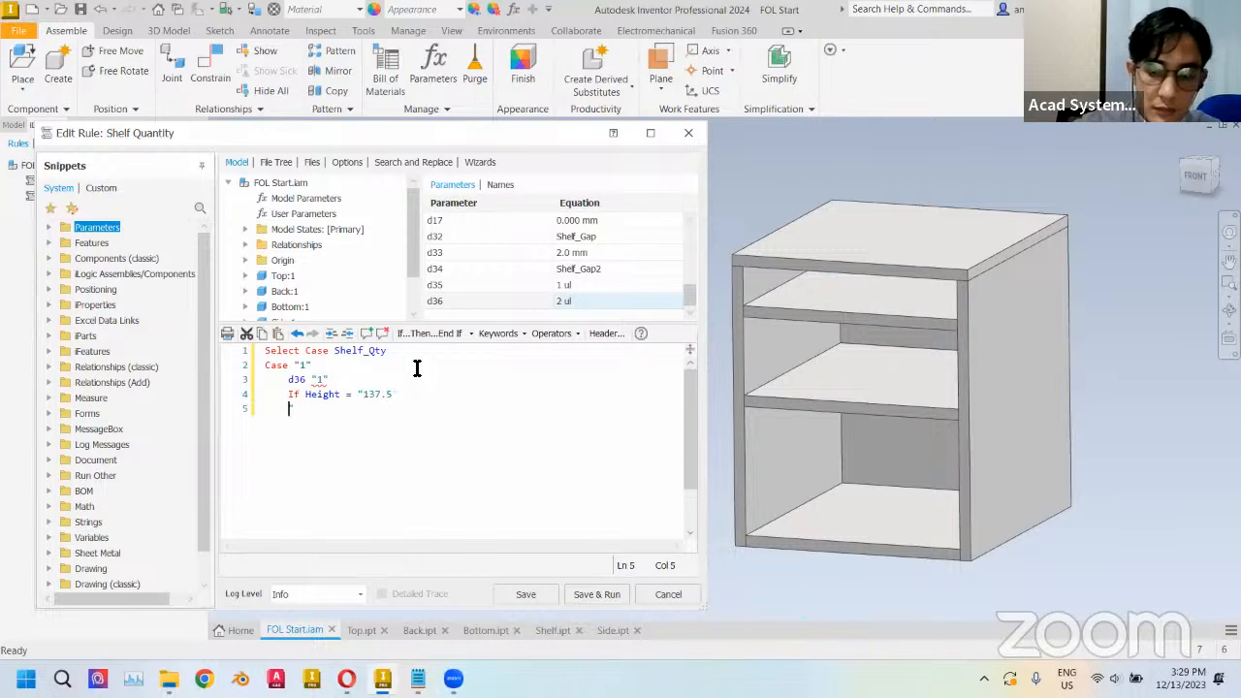
key(BackSpace)
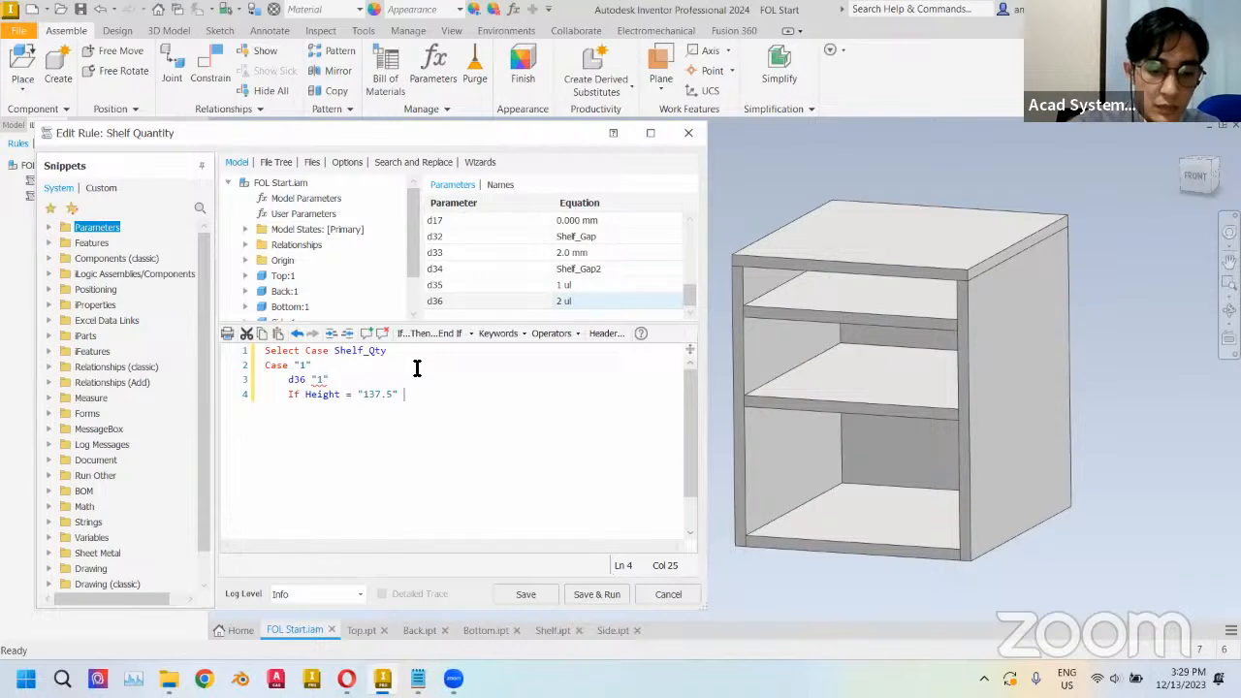
text(Then)
key(Return)
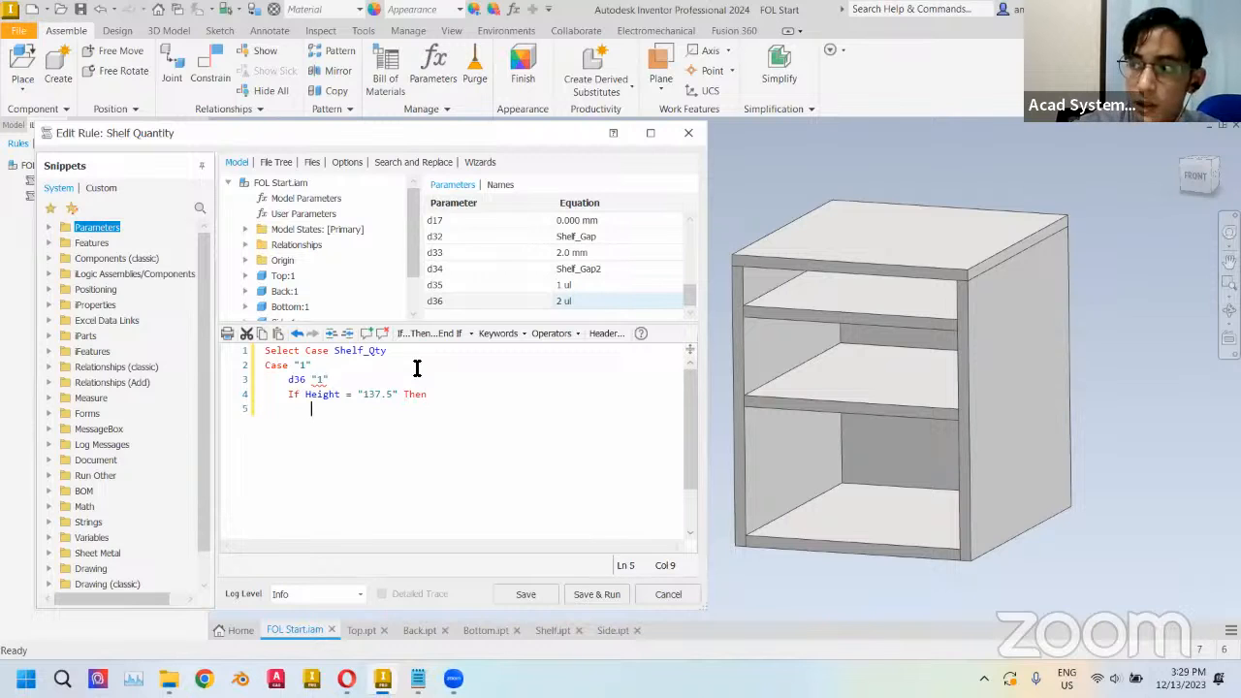
- Set Shelf_Gap = "-62.5" under the height condition, inserting the Shelf_Gap name from the user parameters
click(327, 213)
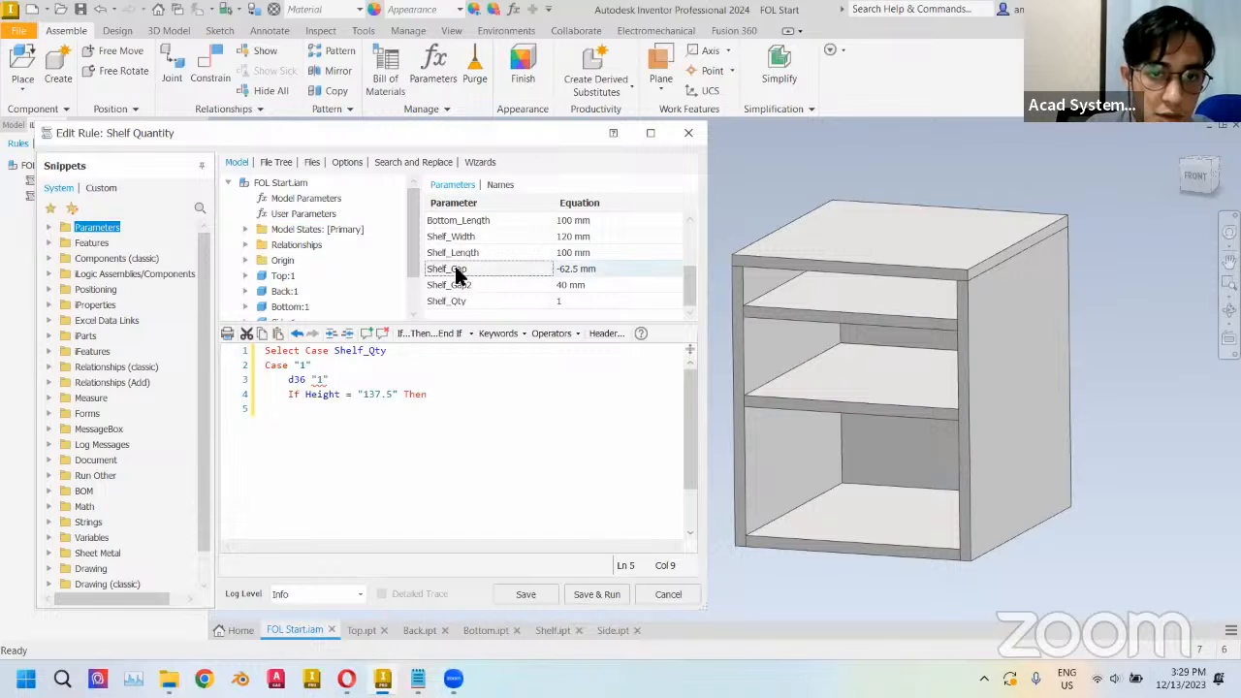
double_click(465, 270)
text(= )
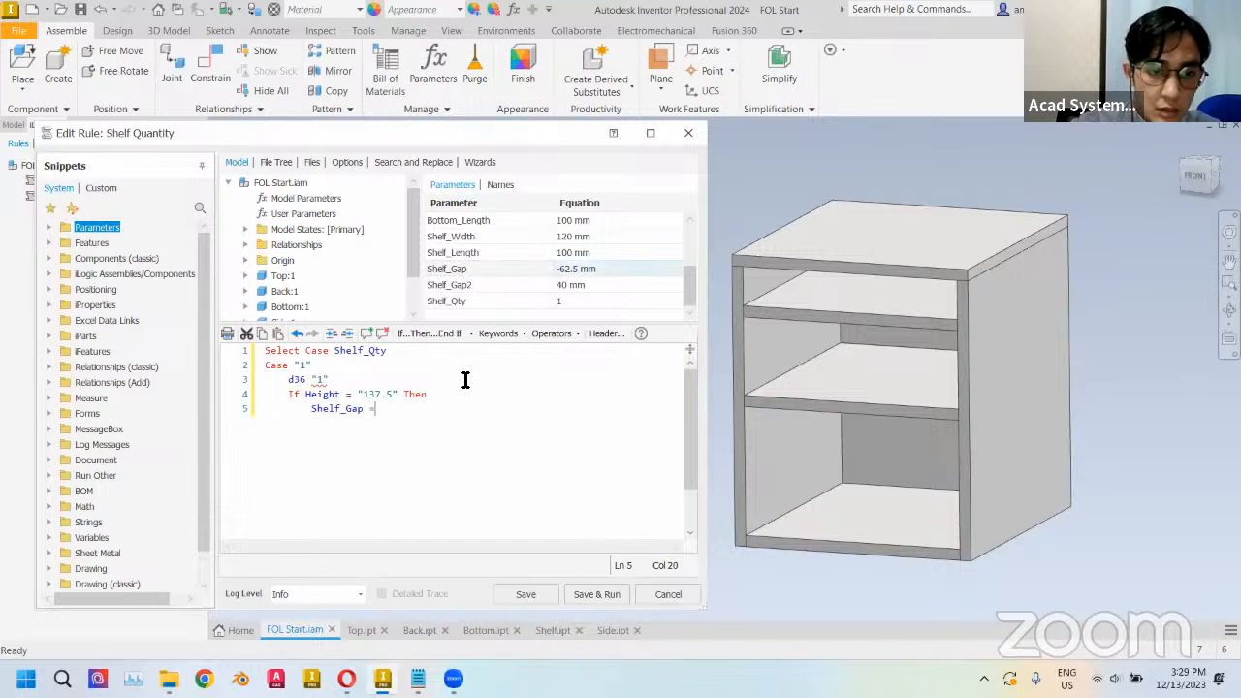
text("-62.5)
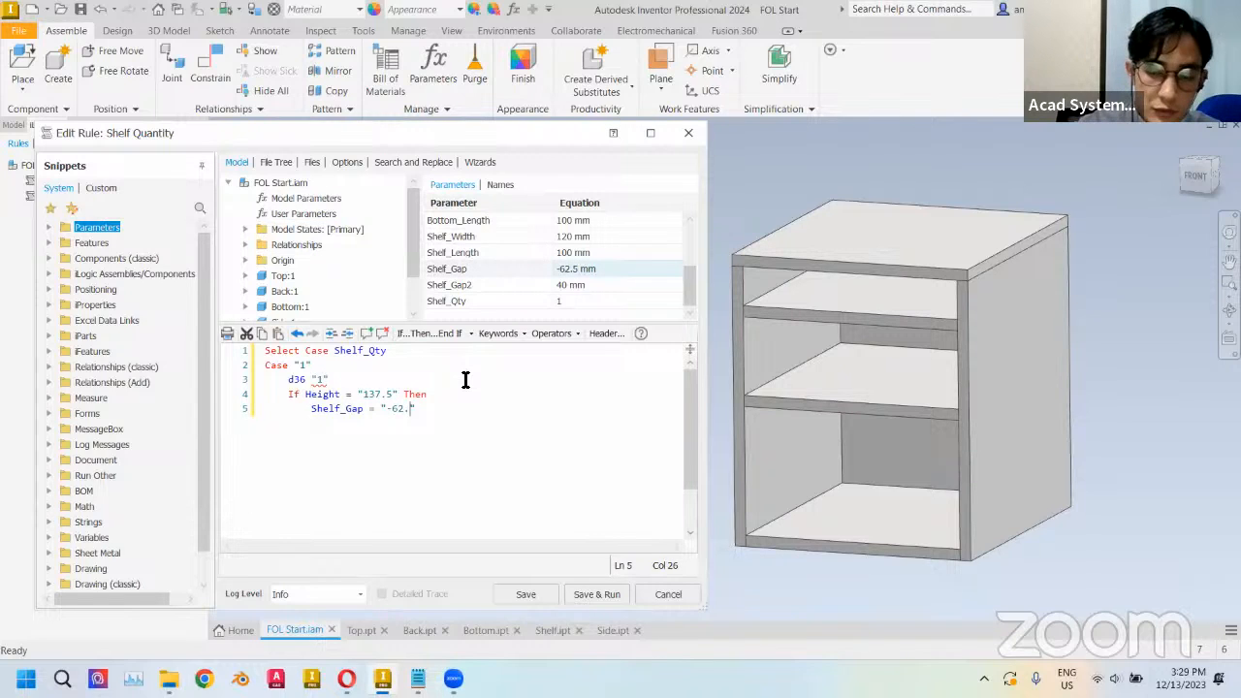
key(Return)
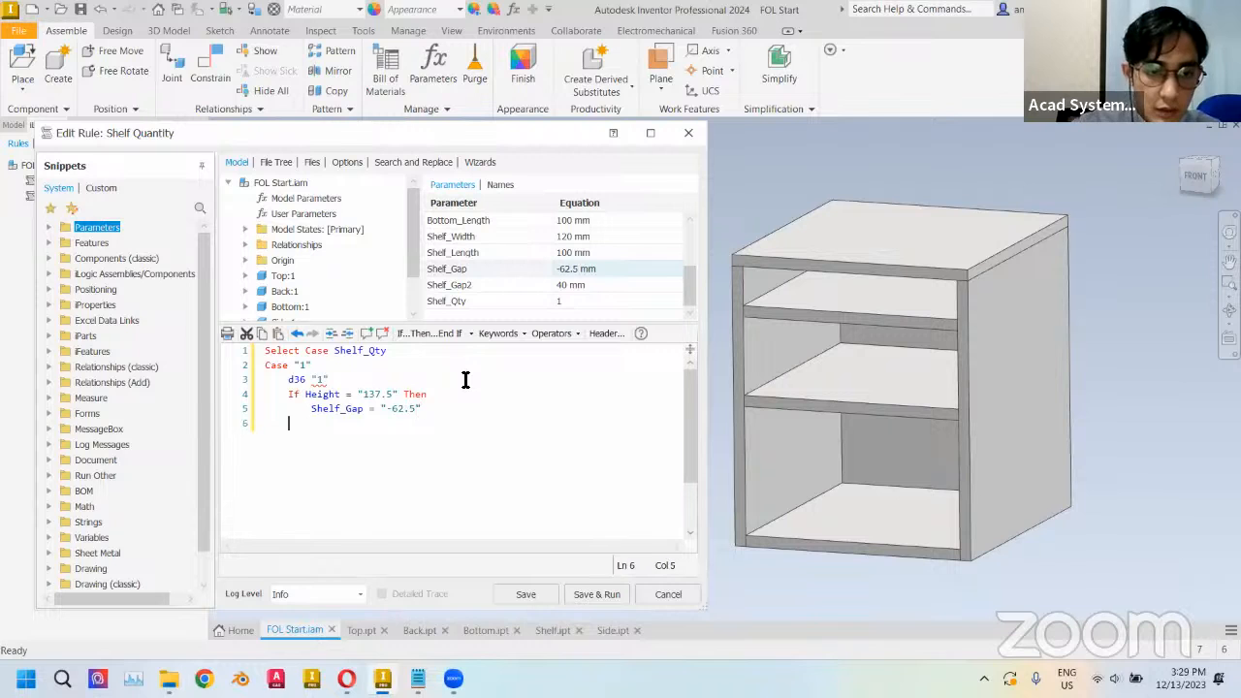
- Add the condition Else If Height = "187.5" Then inside the Case "1" branch
text(Else If)
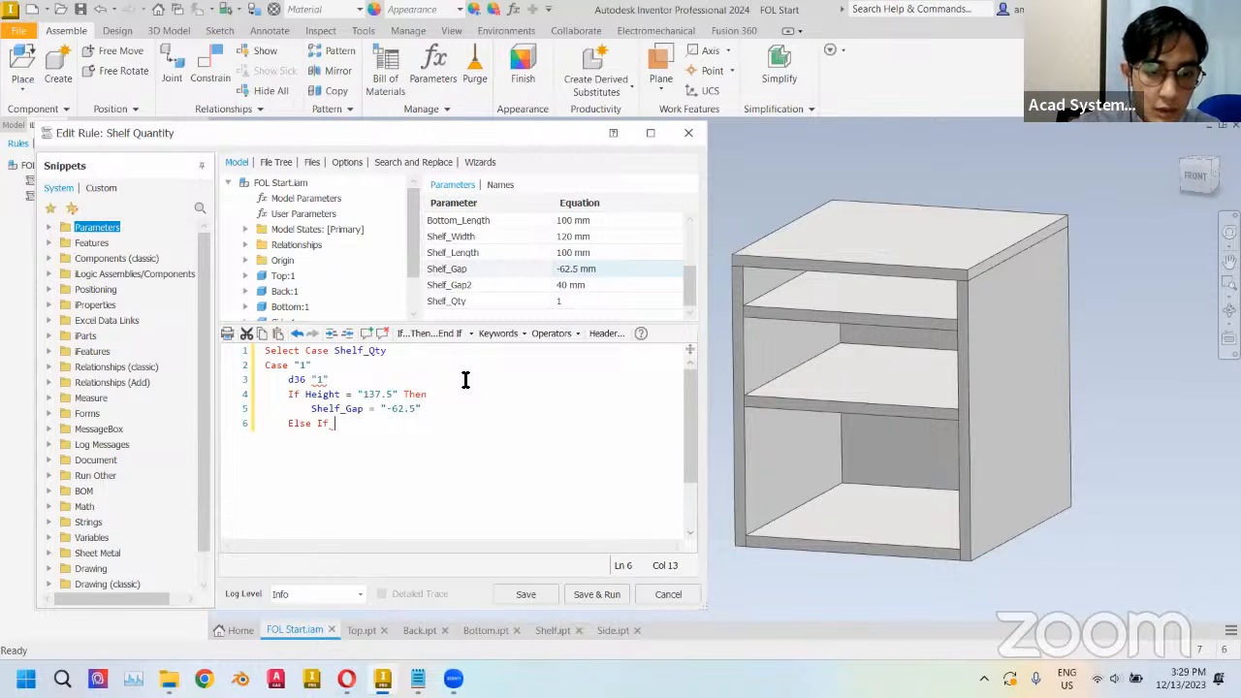
text( Height)
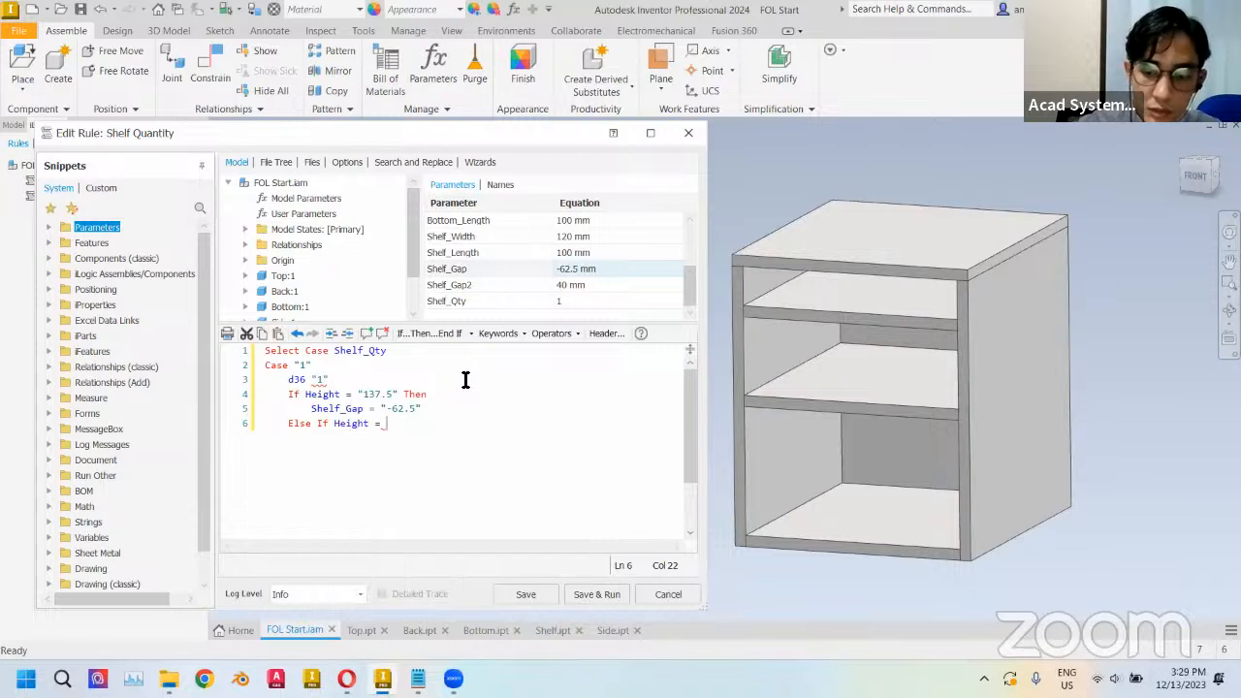
text( = "1)
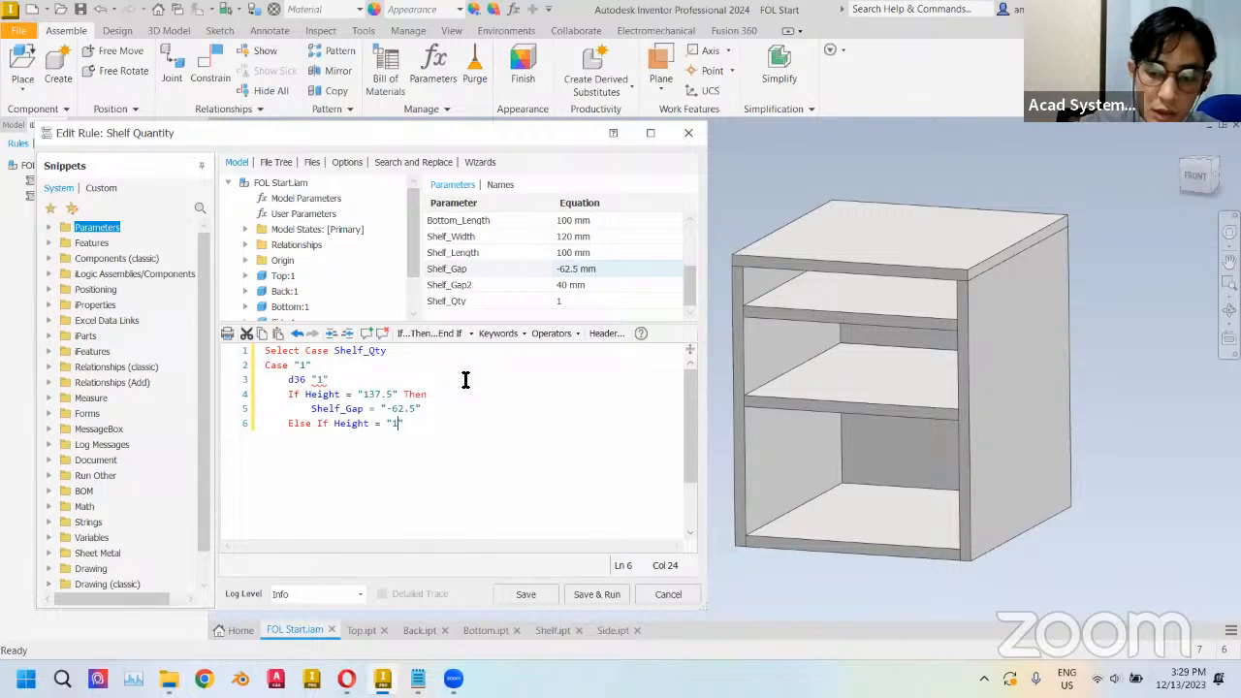
text(87.5" T)
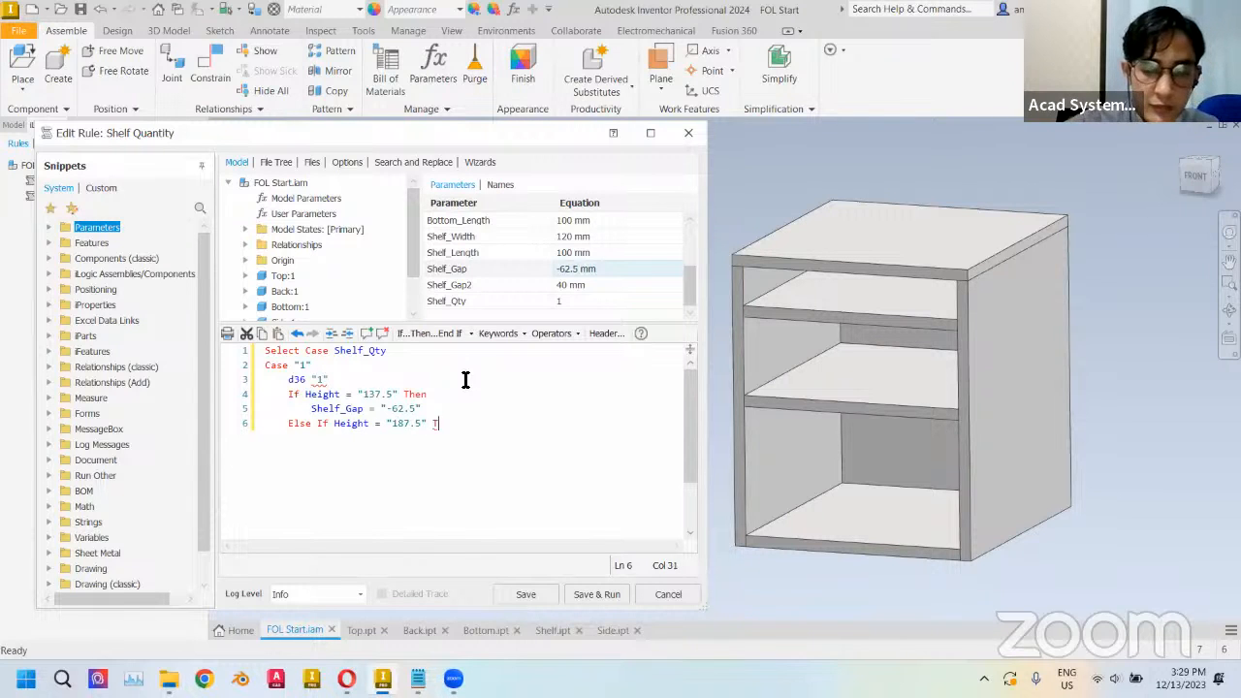
text(hen)
key(Return)
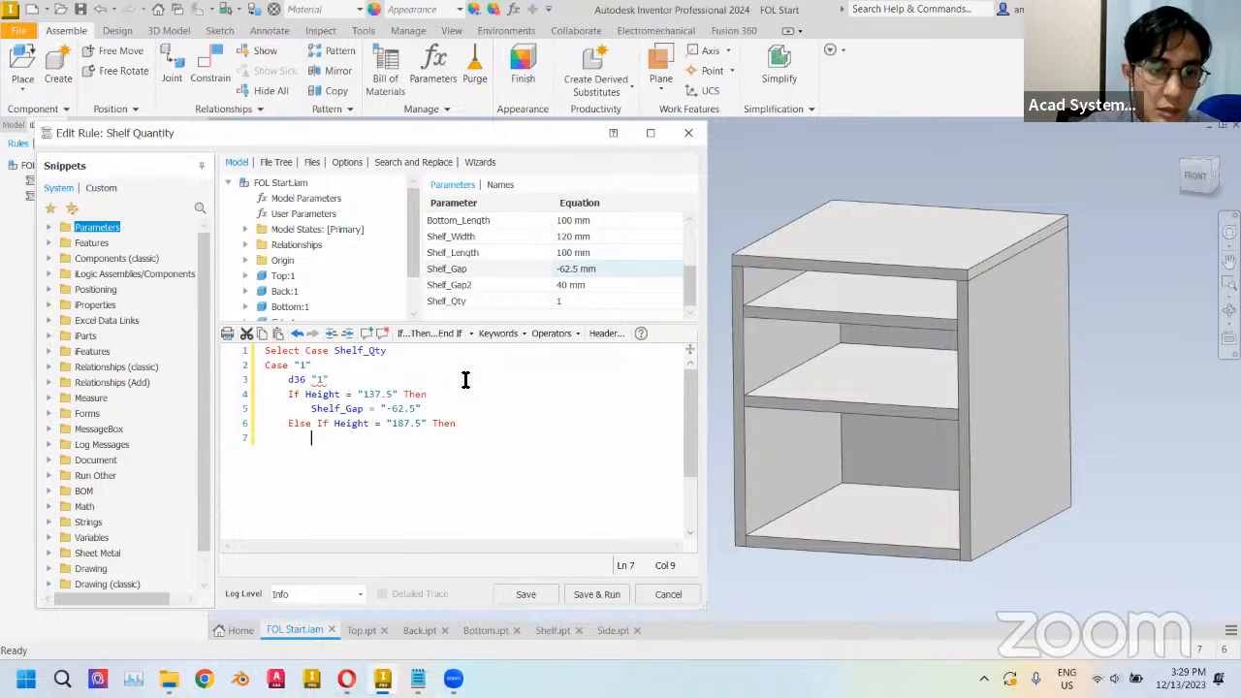
- Set Shelf_Gap = "-92.5" under the 187.5 height condition, inserting the Shelf_Gap name from the user parameters
double_click(465, 268)
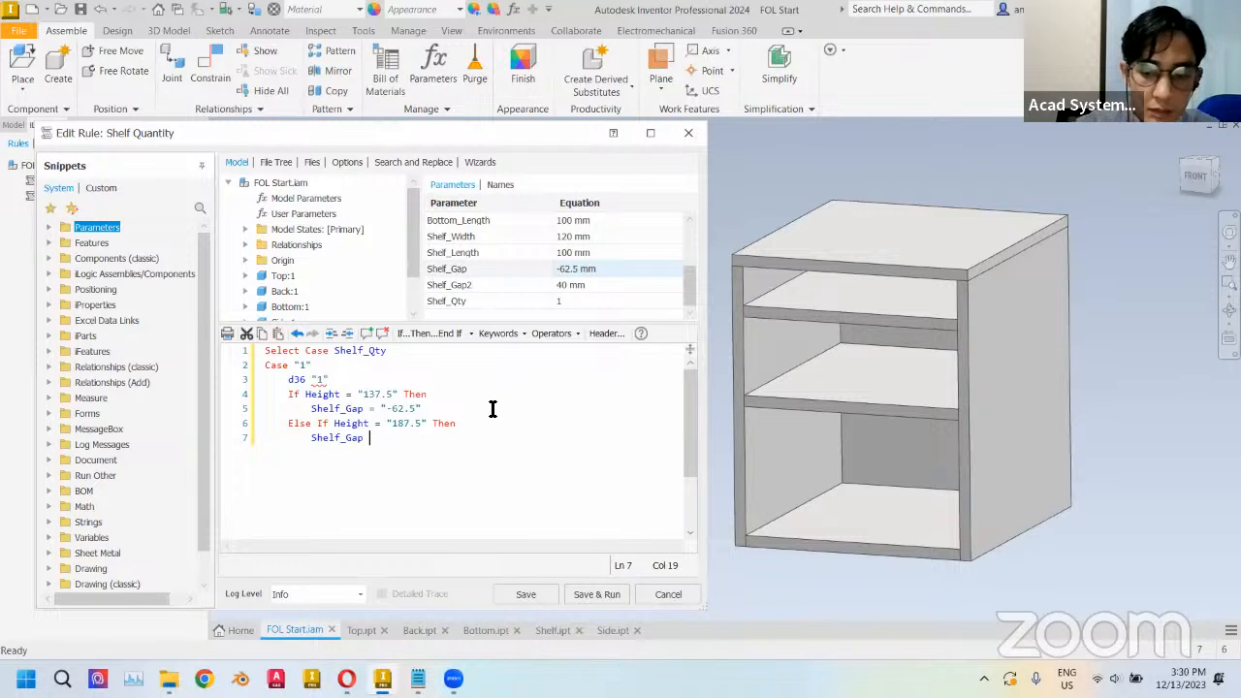
text(= ")
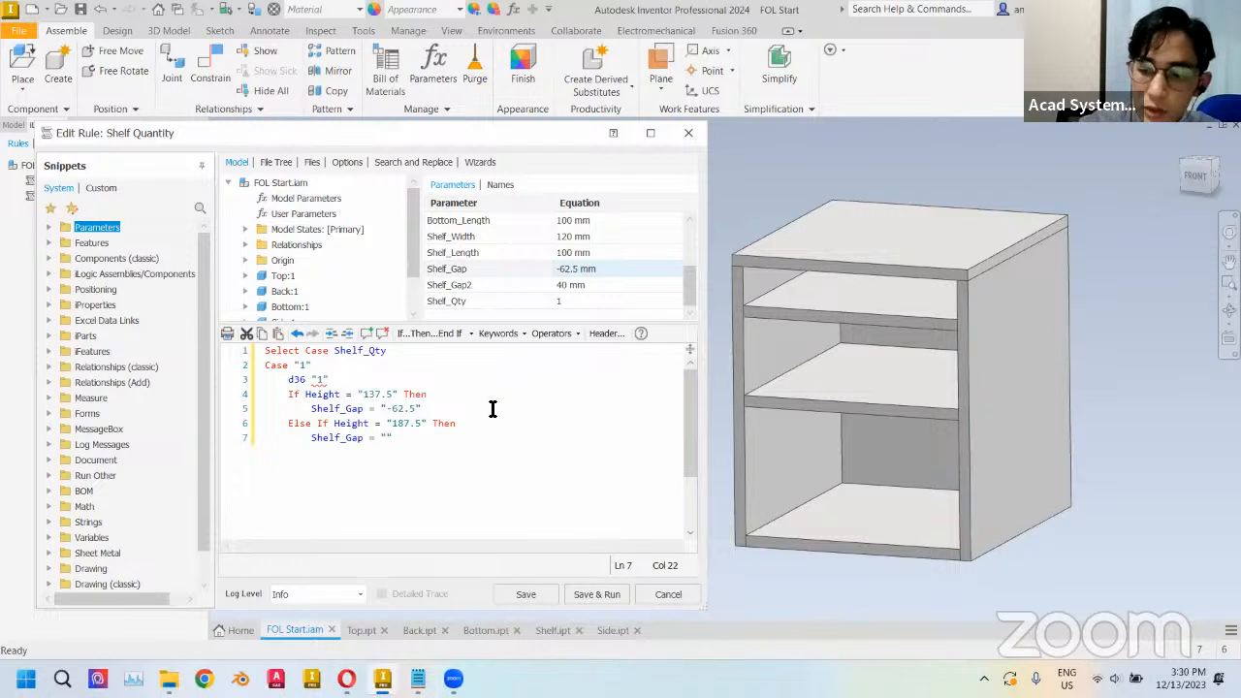
text(-)
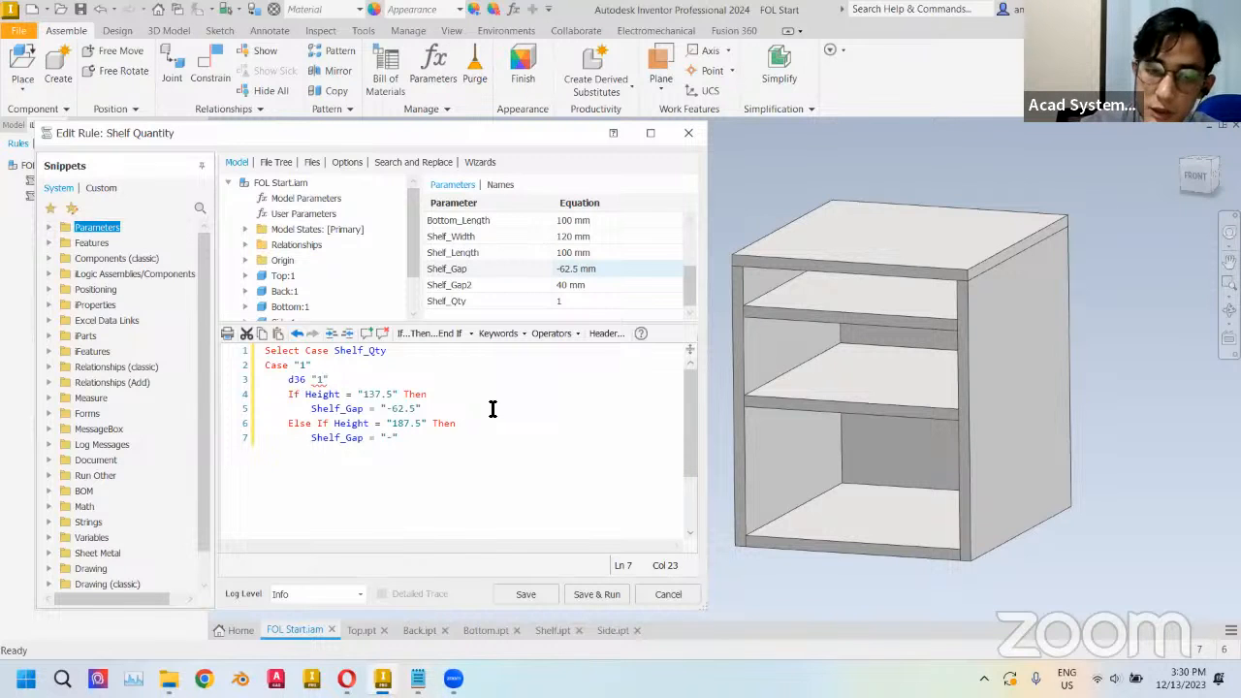
text(92.5)
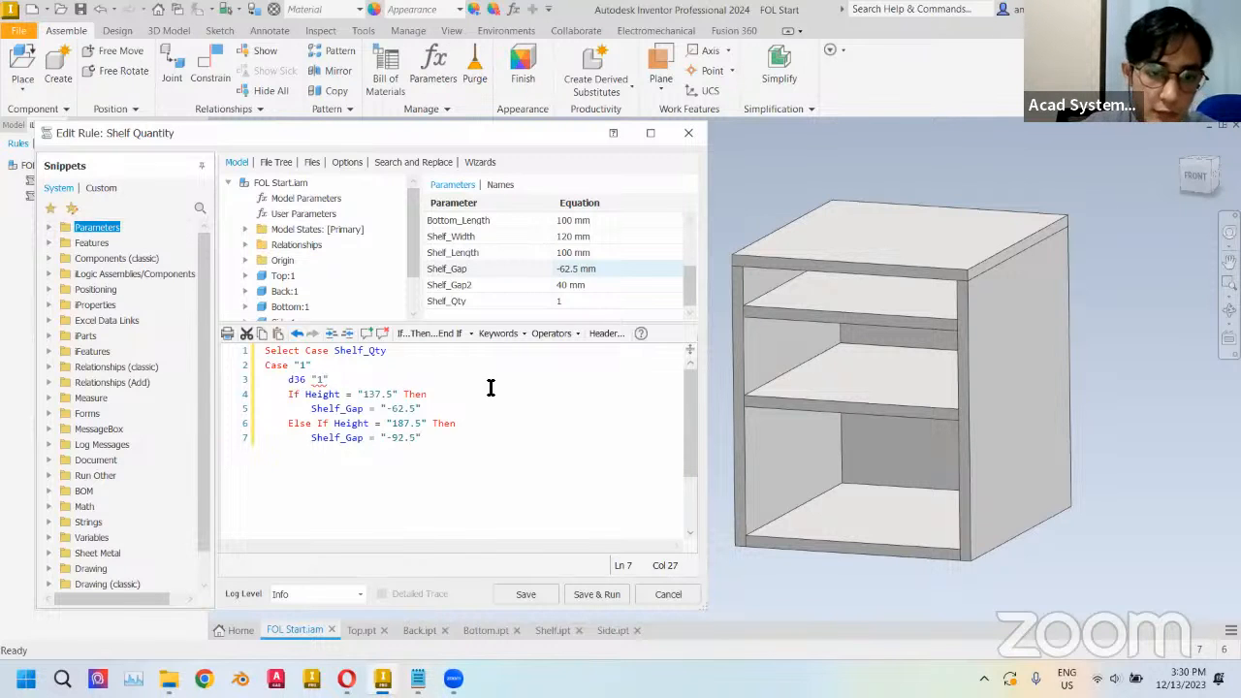
text(")
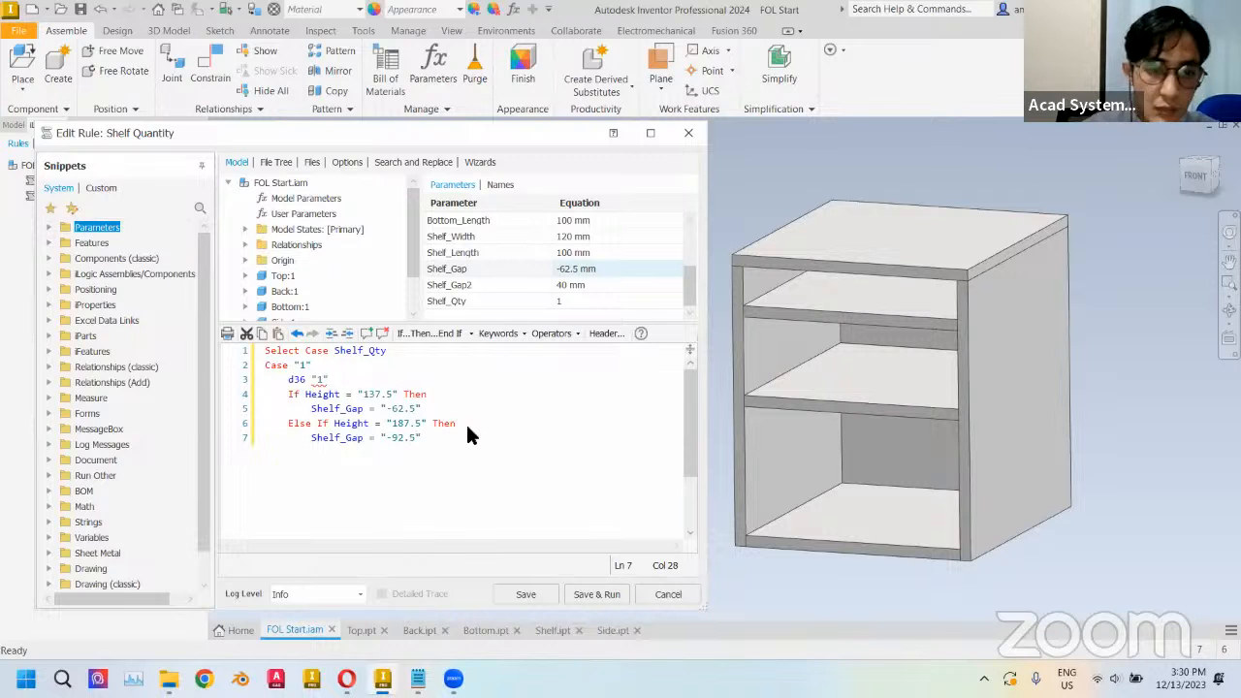
- Duplicate the 187.5 Else If branch with its Shelf_Gap line below itself and change the copy's height to "237.5"
drag(422, 438, 296, 436)
key(ctrl+c)
click(439, 444)
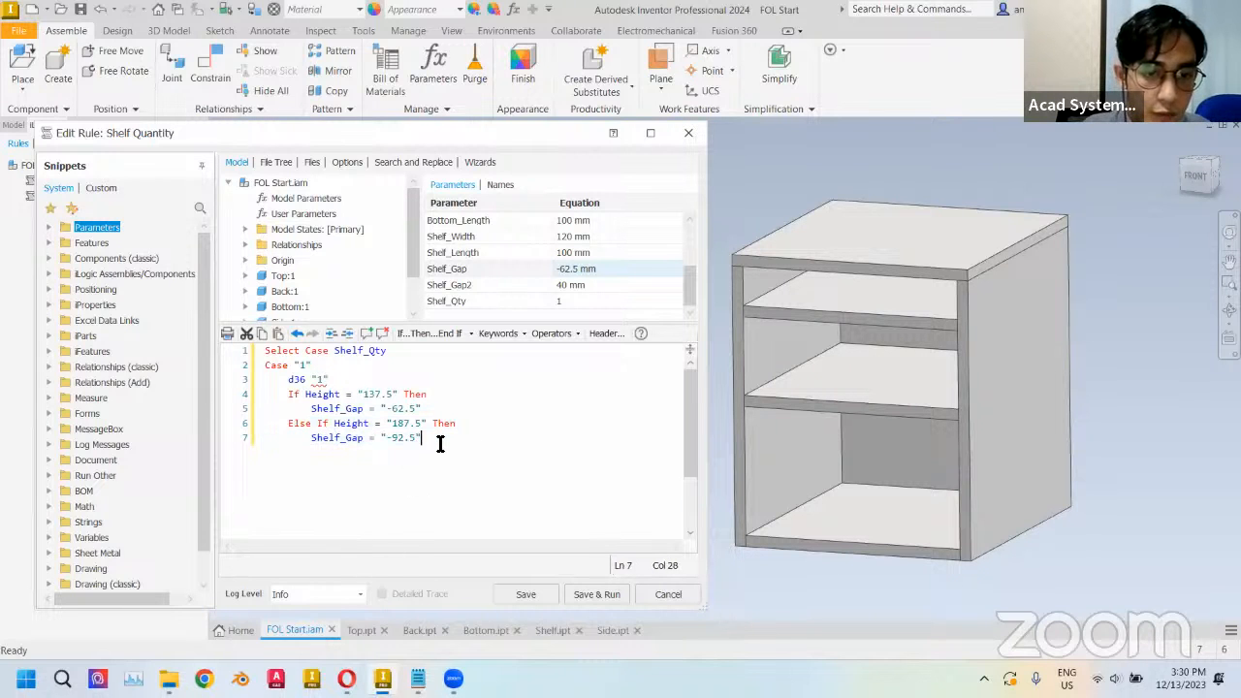
key(Return)
key(ctrl+v)
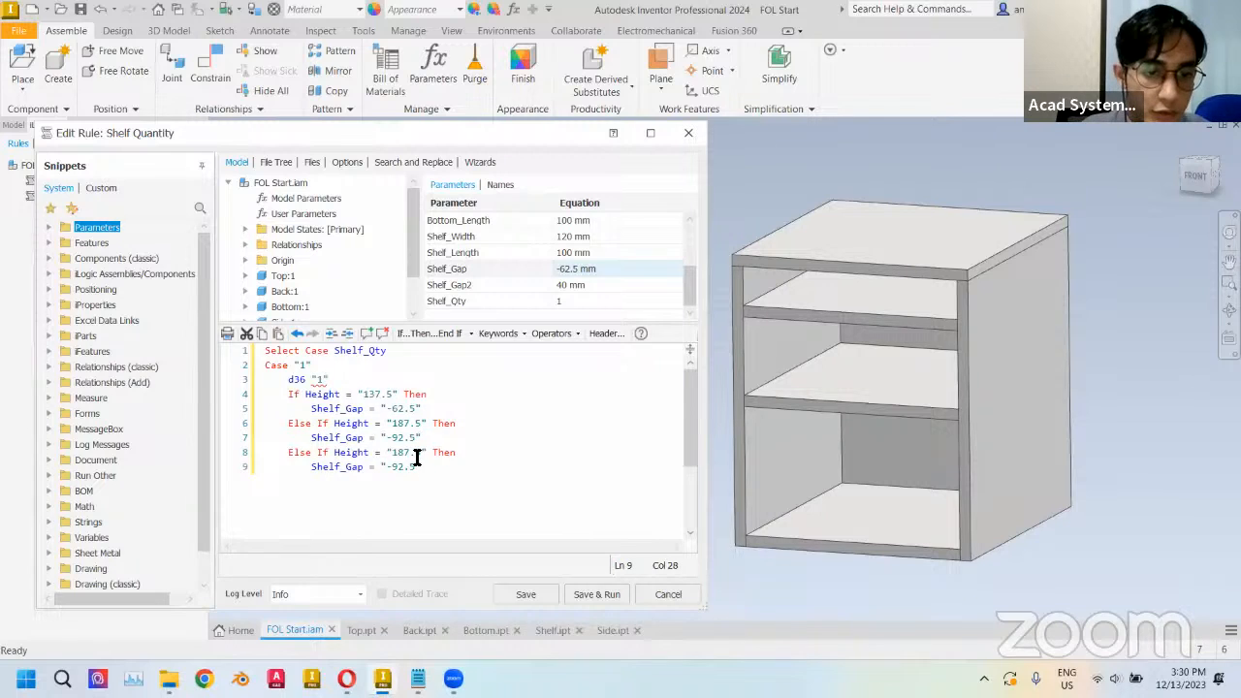
click(392, 451)
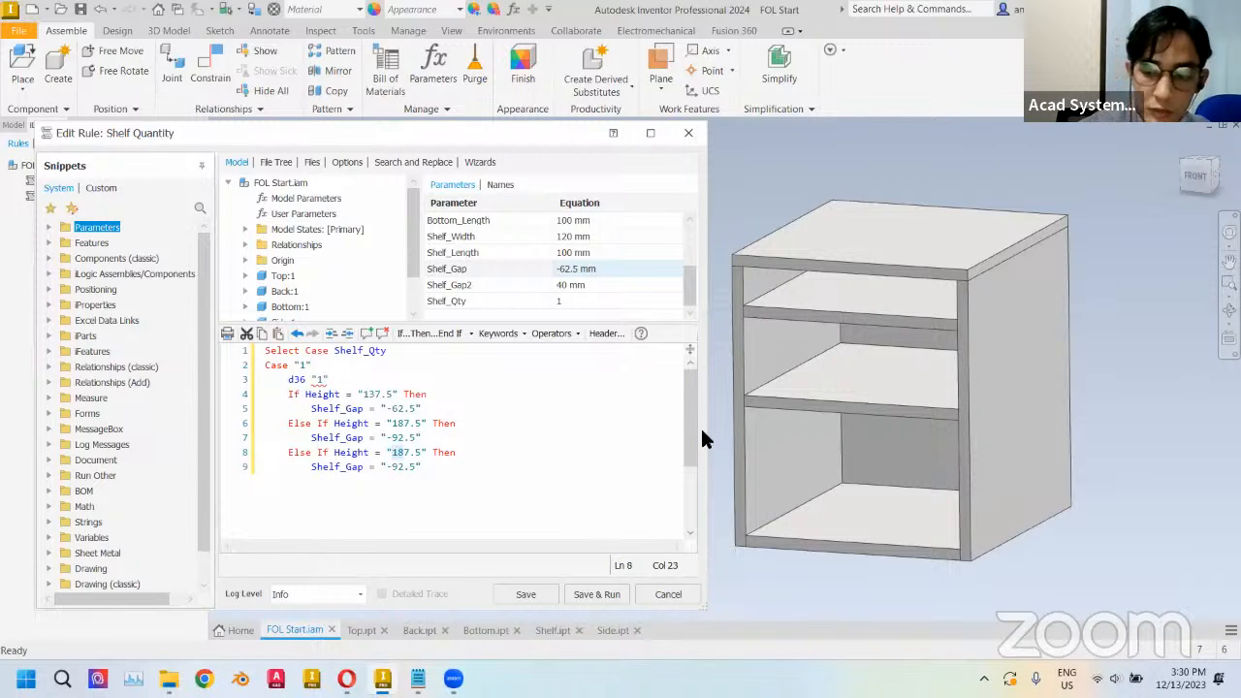
text(23)
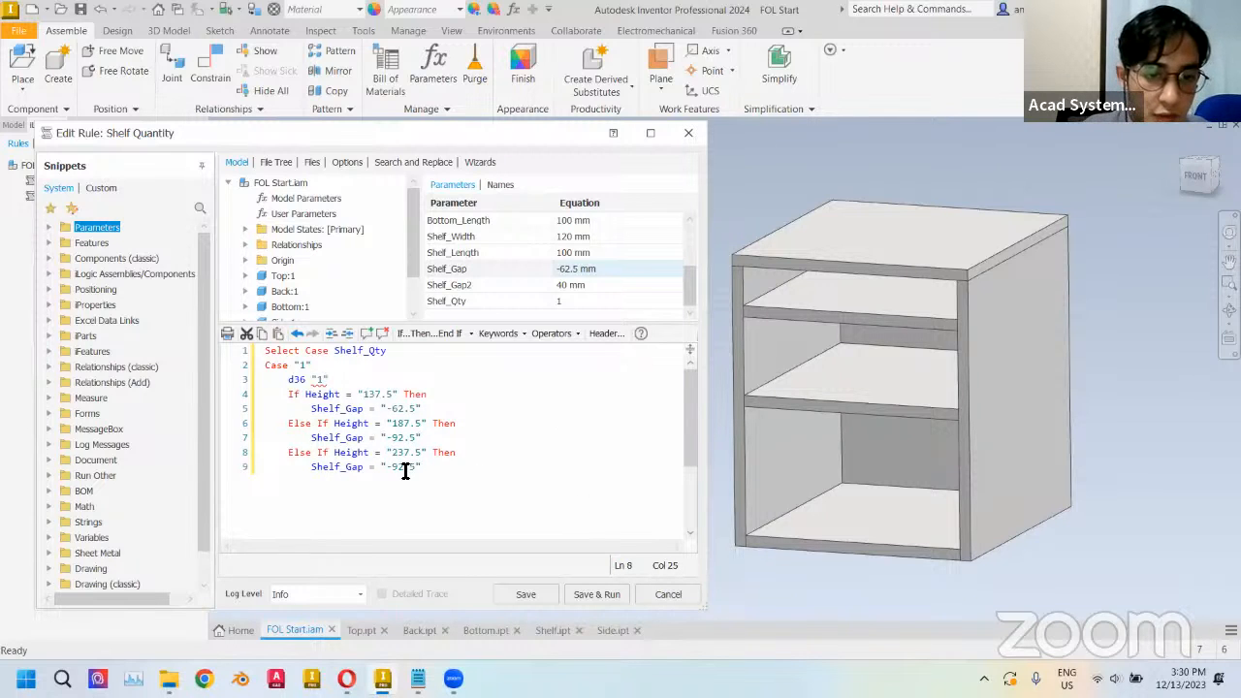
- Set Shelf_Gap to "-122.5" under the 237.5 height condition and close the conditions with End If
drag(398, 467, 391, 467)
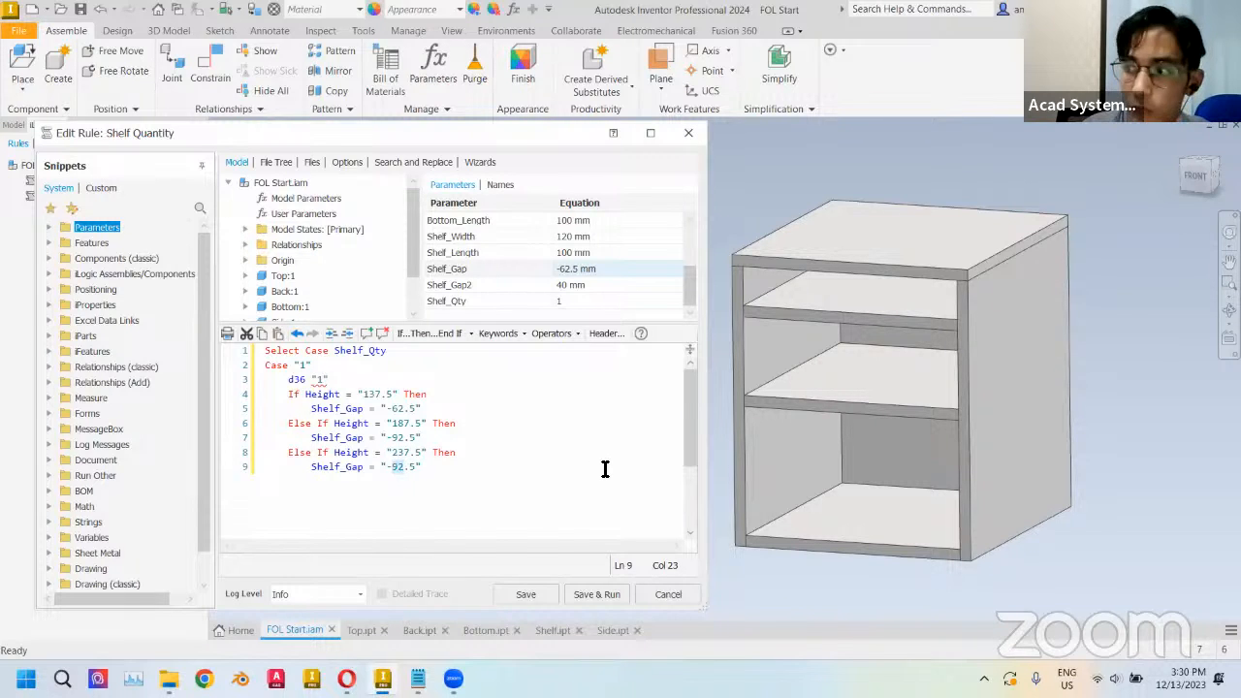
text(12)
key(End)
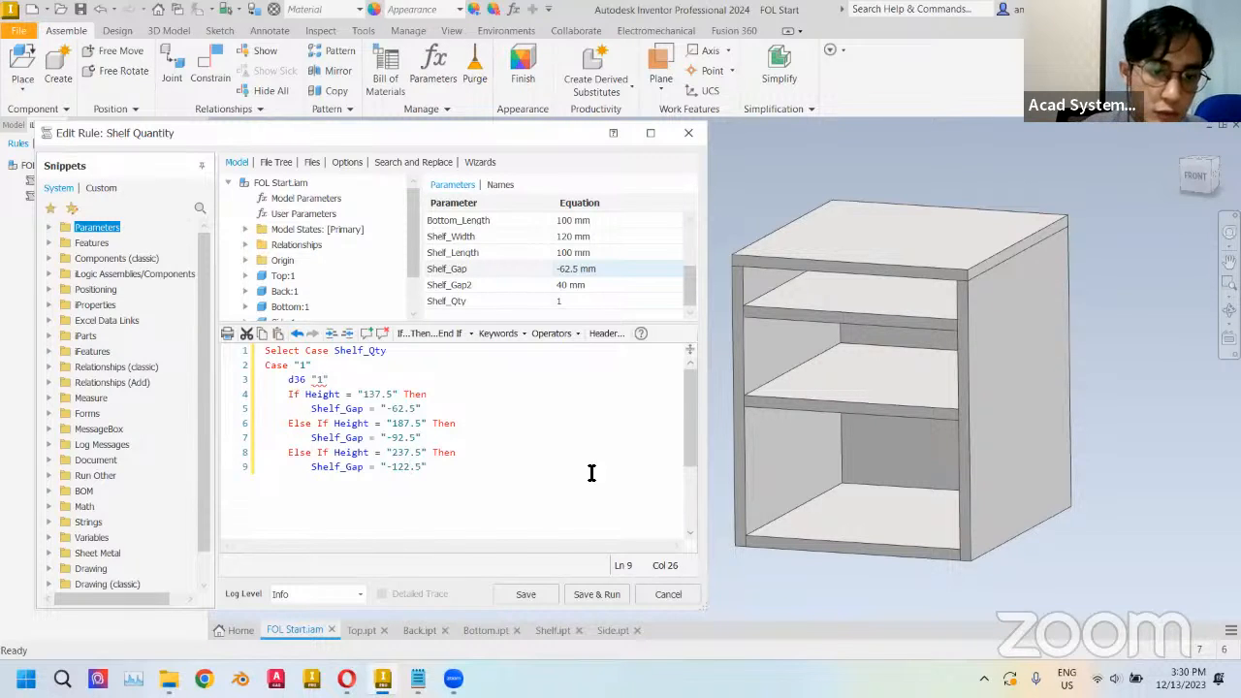
key(Return)
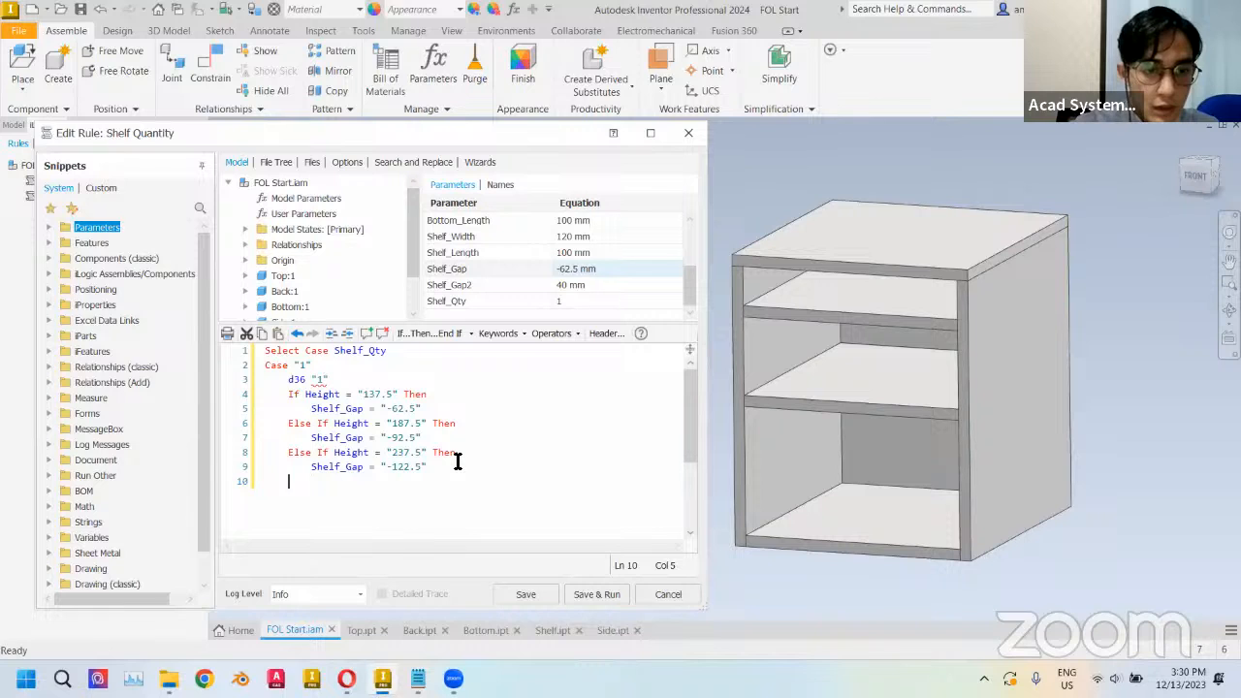
text(End If)
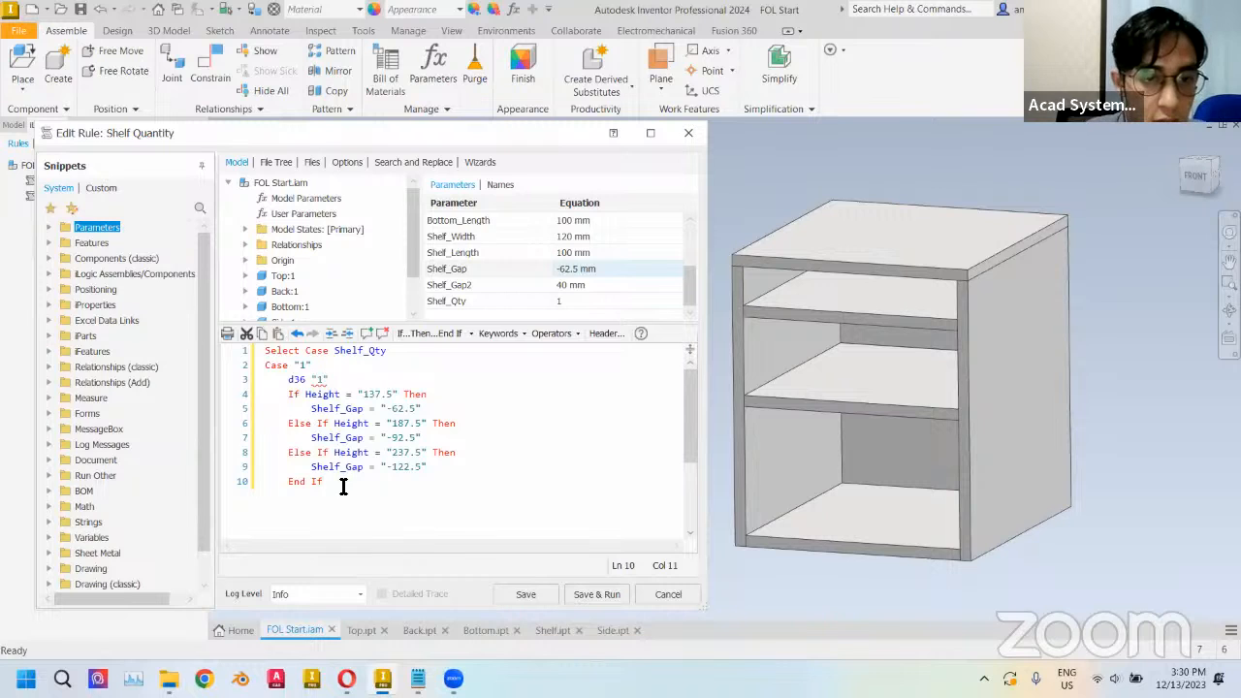
- Duplicate the whole Case "1" block, from its Case line through End If, directly below itself
drag(342, 483, 266, 366)
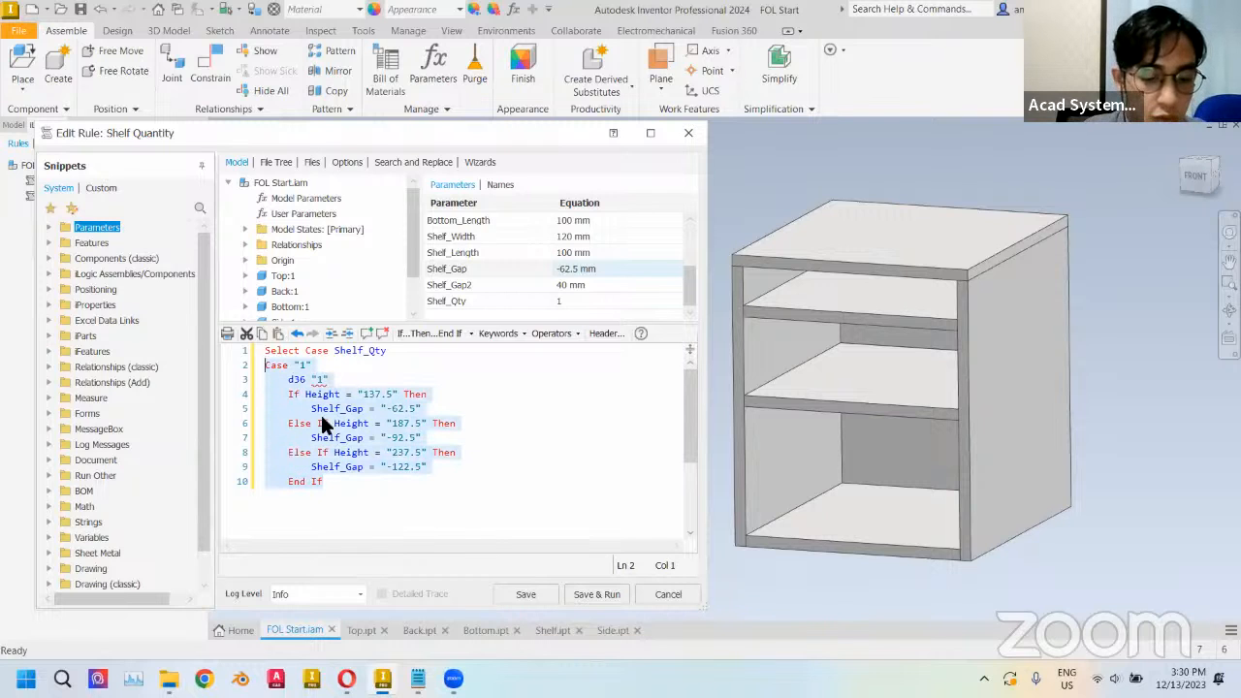
key(ctrl+c)
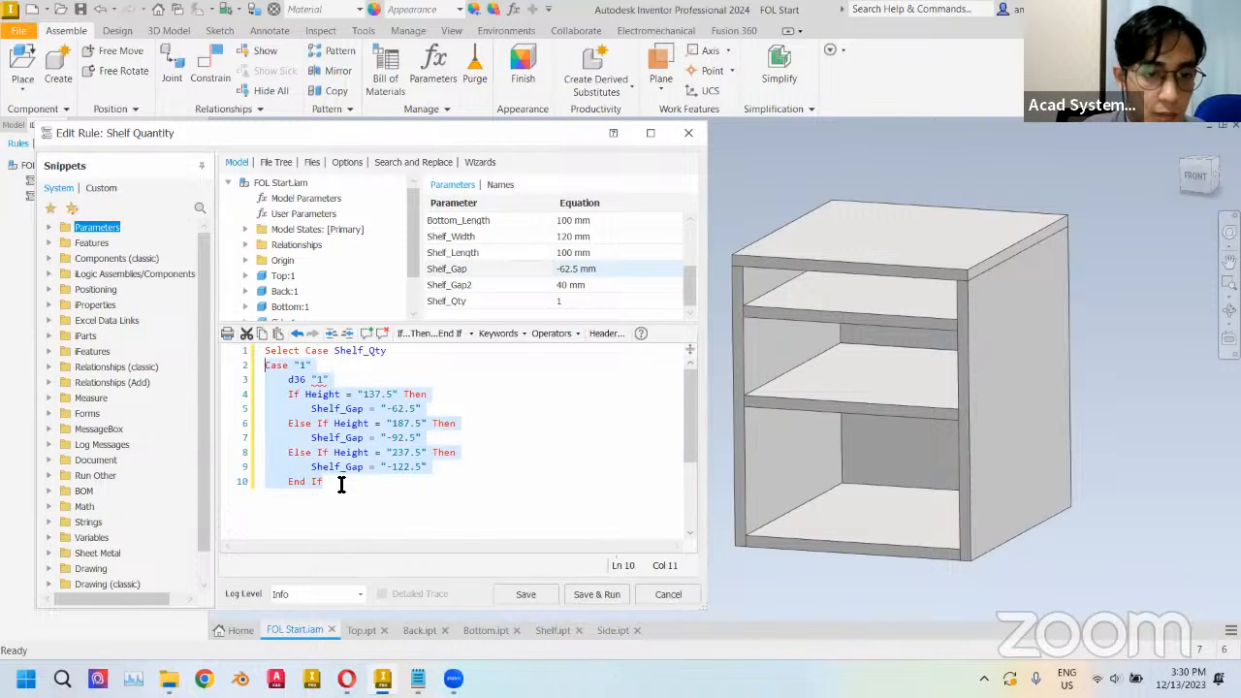
click(340, 482)
key(Return)
key(ctrl+v)
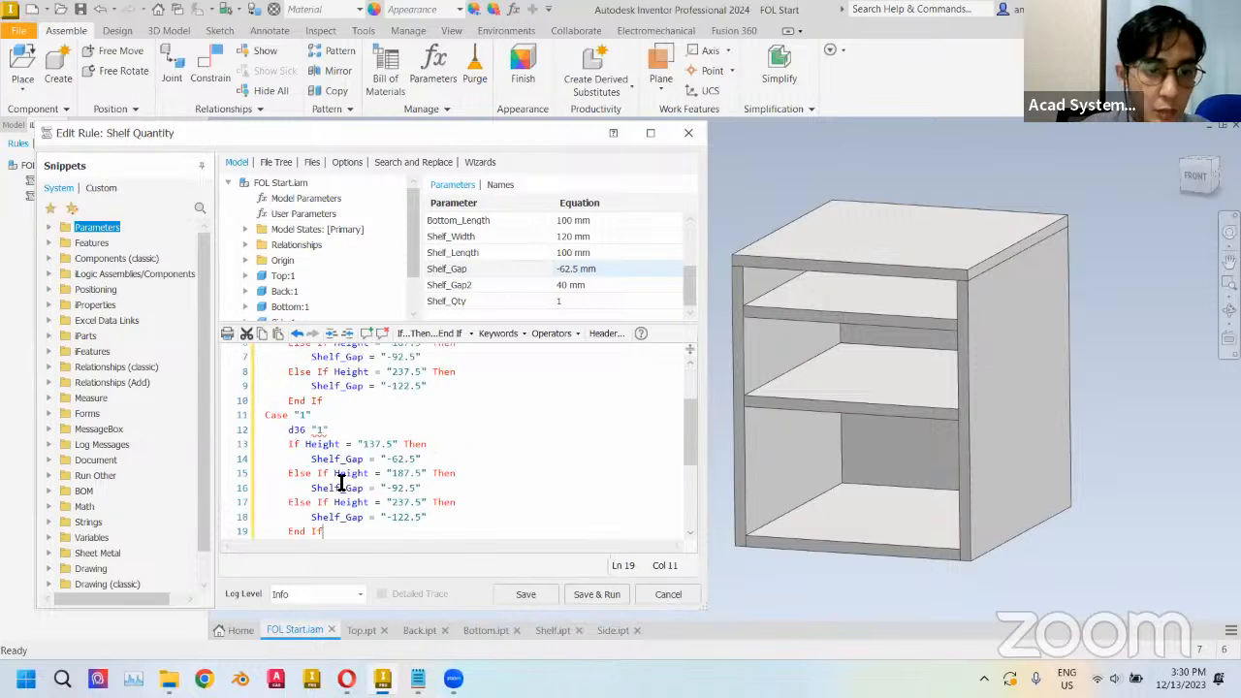
- Change the duplicated block to Case "2" and its d36 value to "2"
click(307, 415)
key(BackSpace)
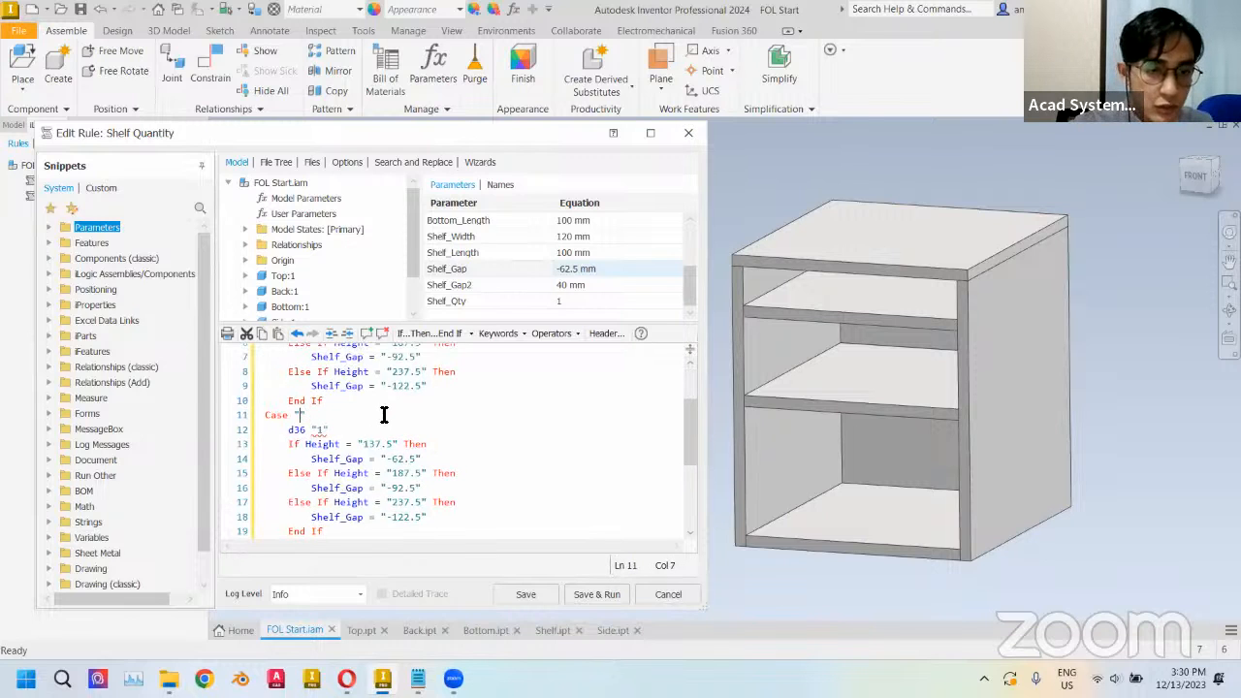
text(2)
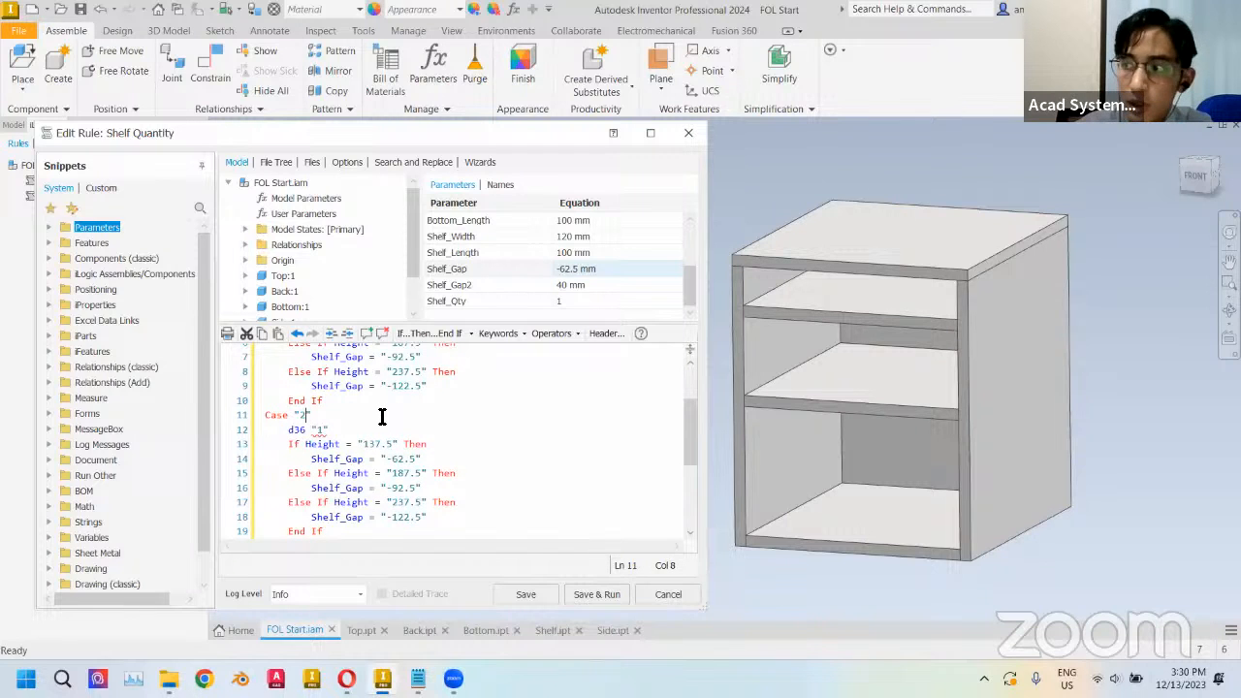
click(324, 430)
text(2)
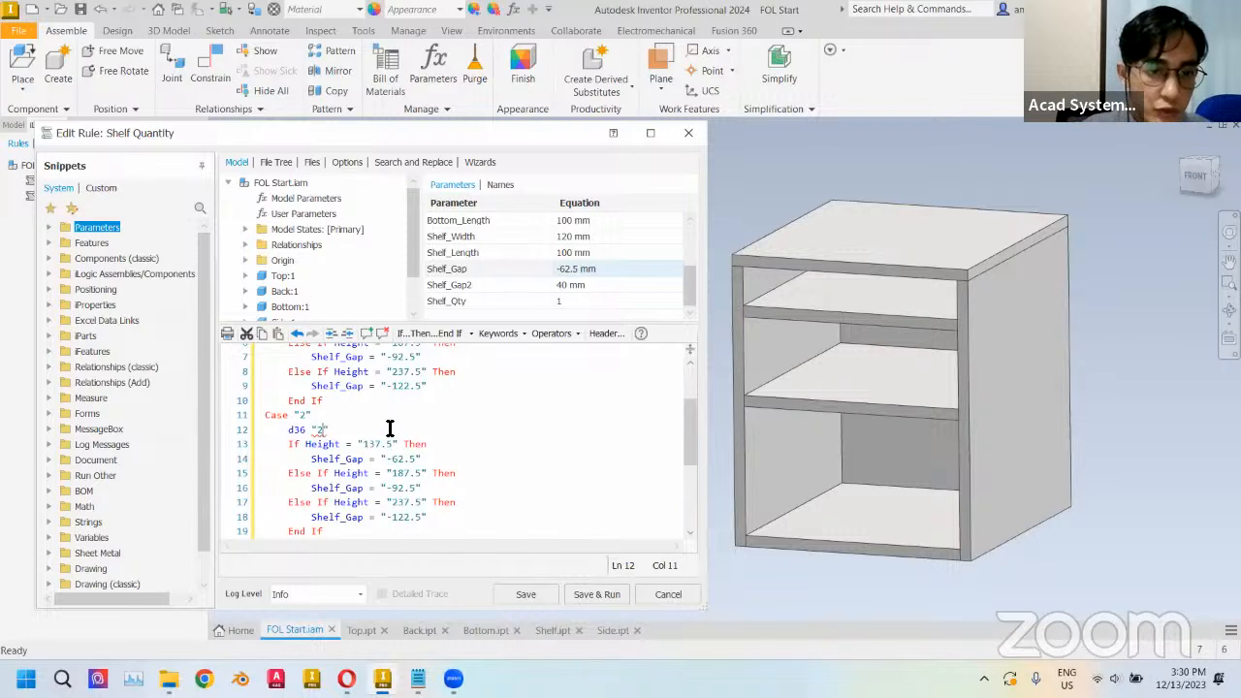
- Add Shelf_Gap2 = "40" below the Shelf_Gap line of the 137.5 condition in Case "2", inserting the name from the user parameters
scroll(387, 427, down, 1)
click(441, 414)
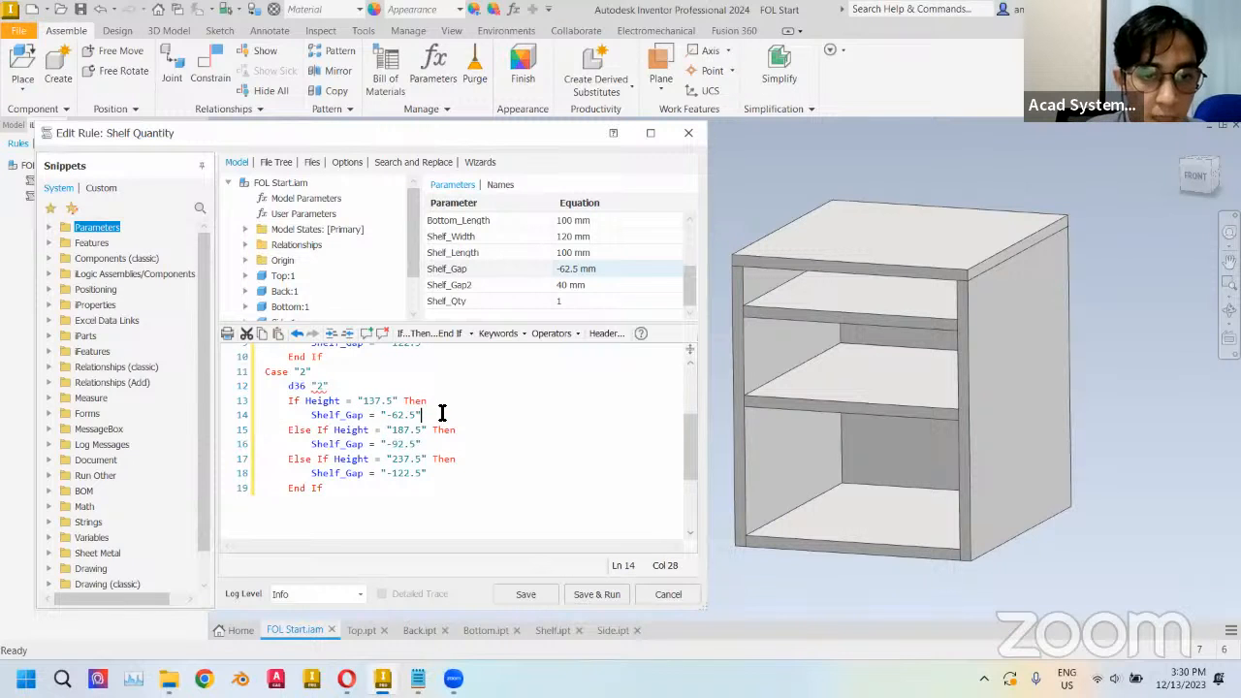
key(Return)
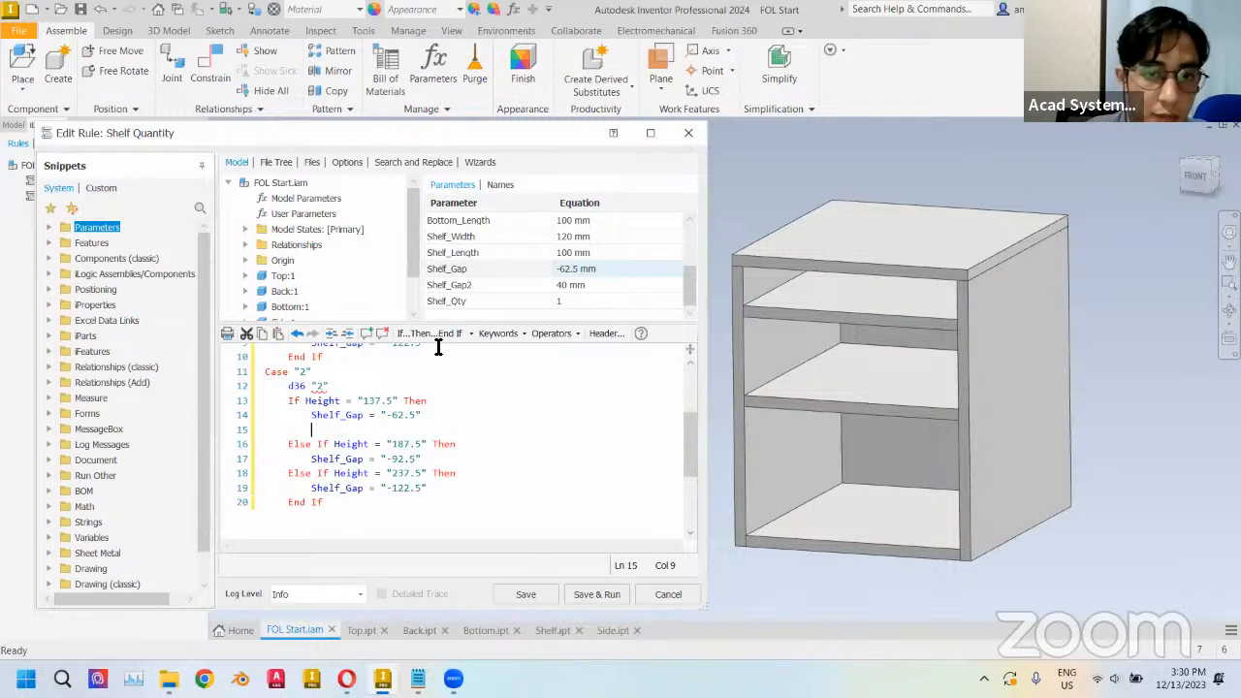
double_click(448, 284)
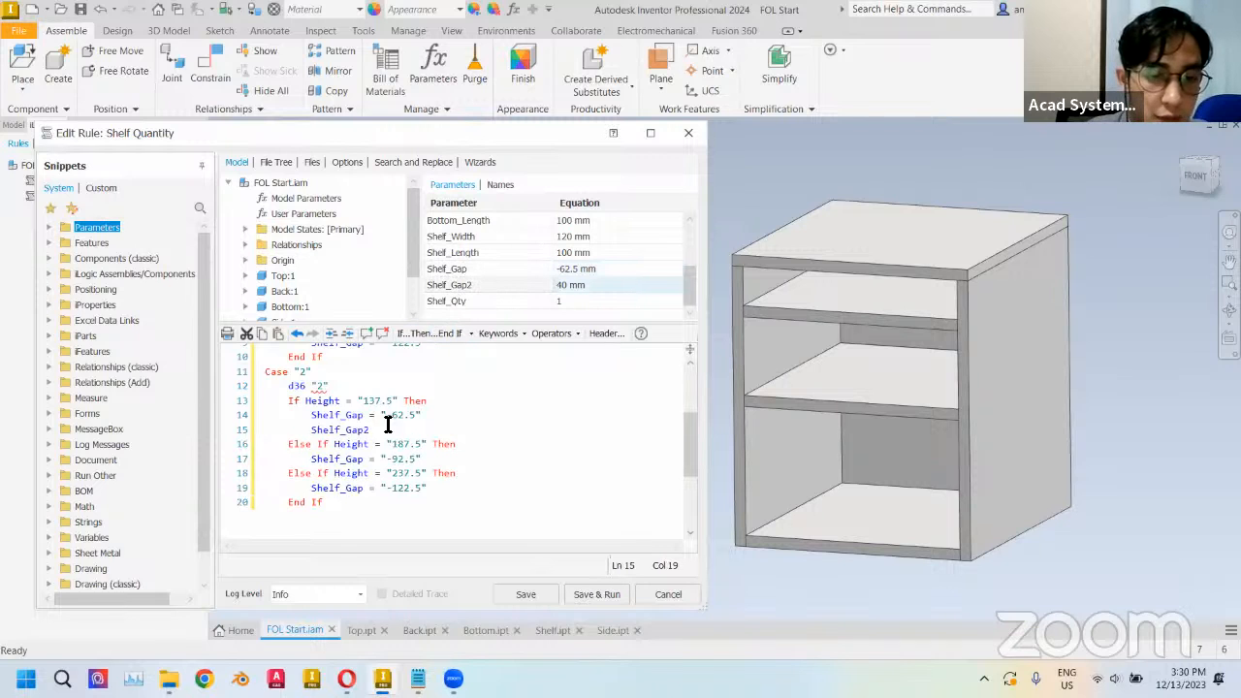
text(=)
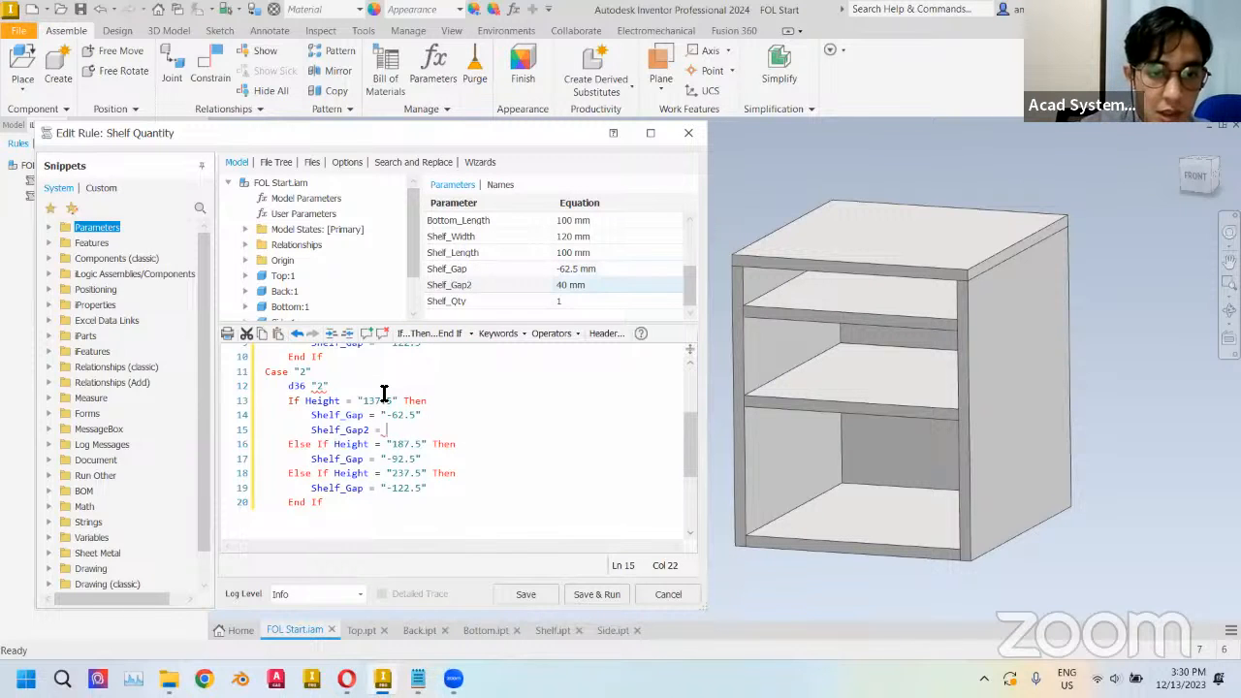
text( "40)
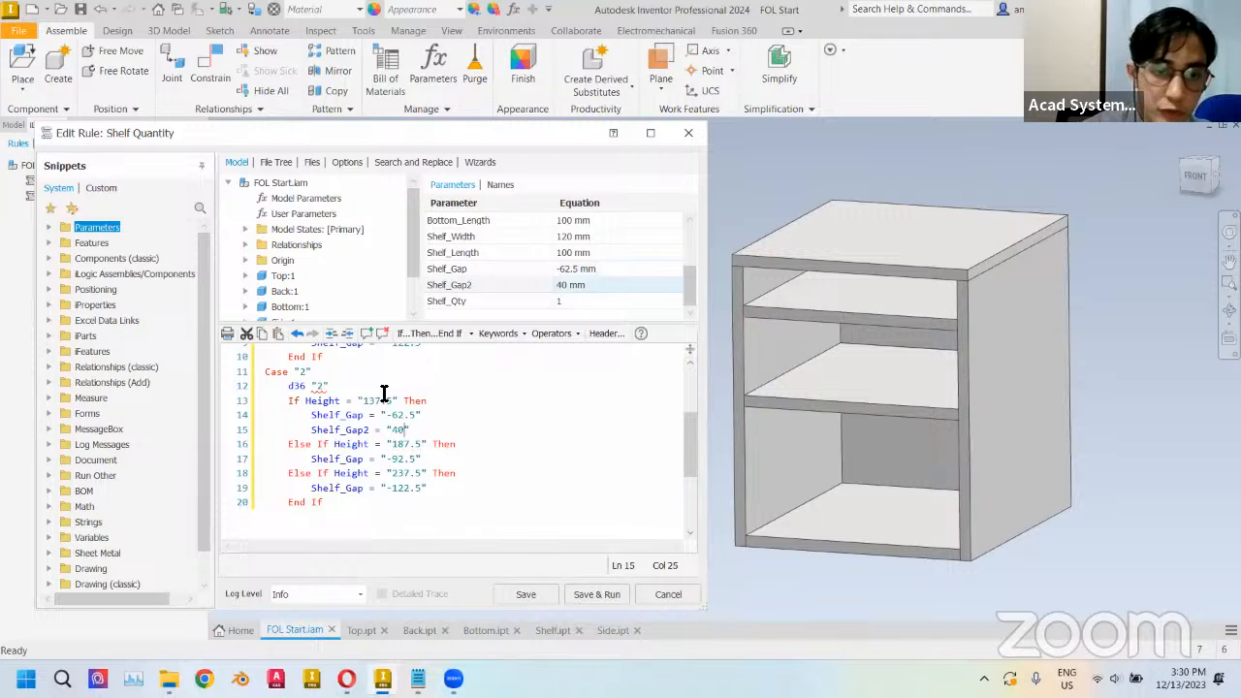
- Copy the Shelf_Gap2 = "40" line below the Shelf_Gap lines of the 187.5 and 237.5 conditions in Case "2"
drag(414, 430, 312, 436)
key(ctrl+c)
click(425, 458)
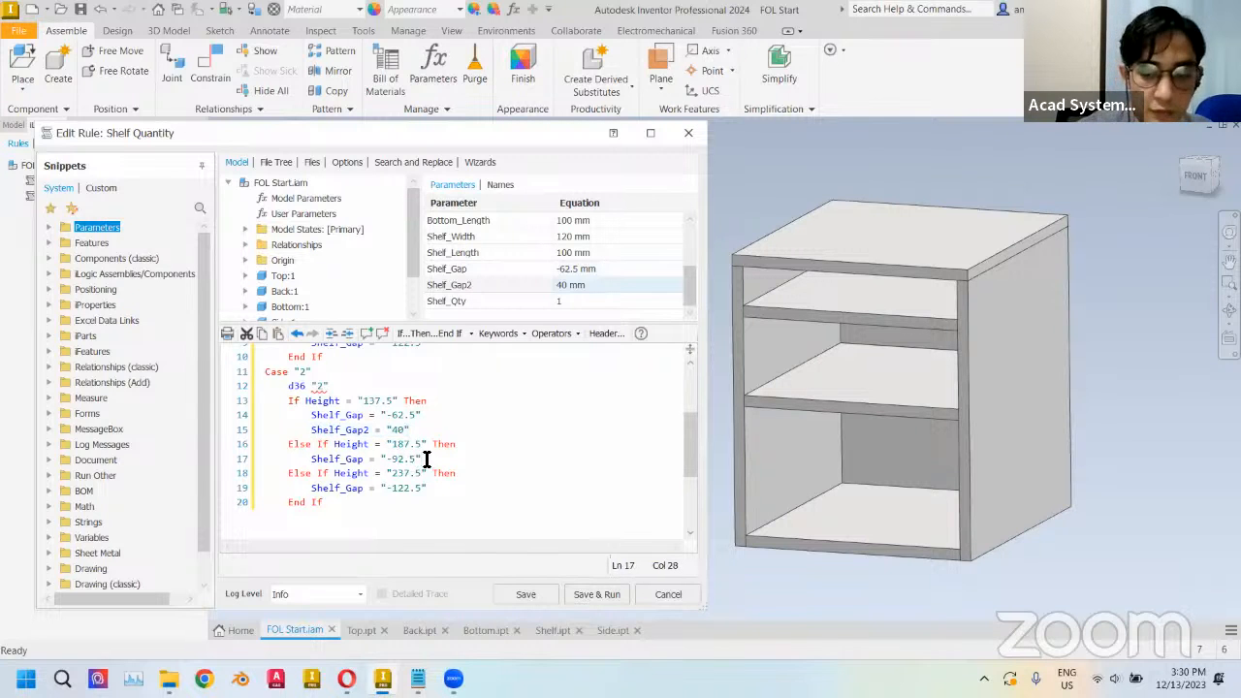
key(Return)
key(ctrl+v)
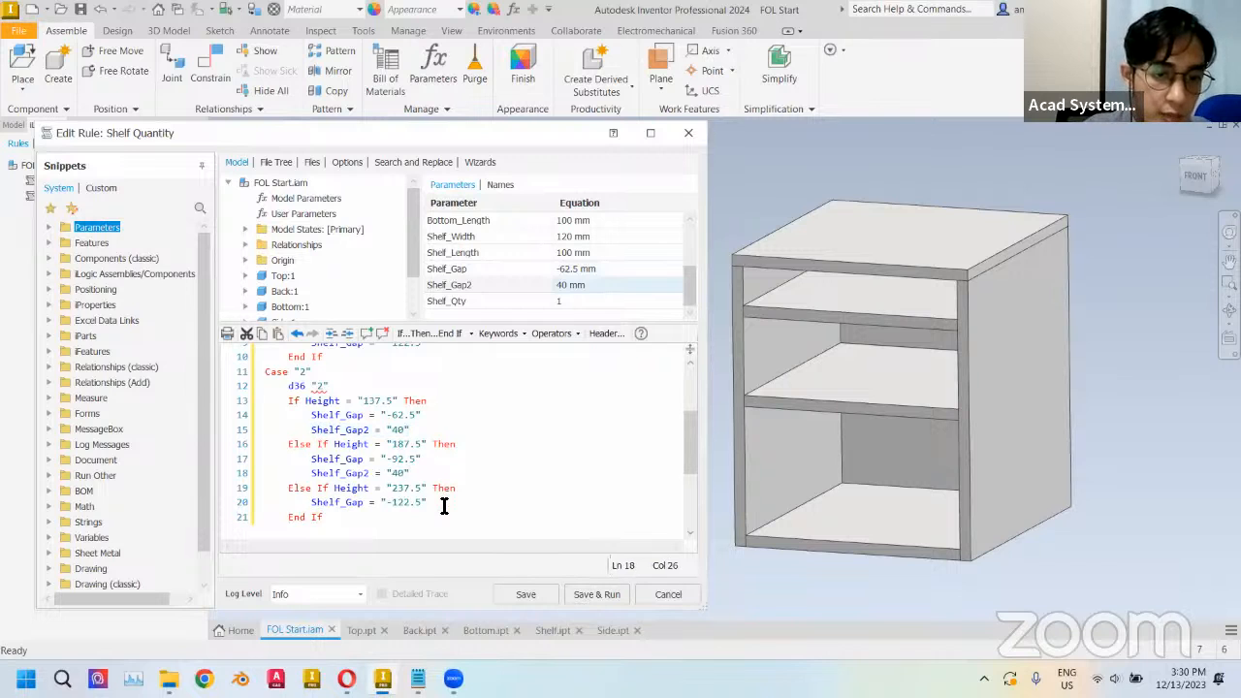
click(444, 502)
key(Return)
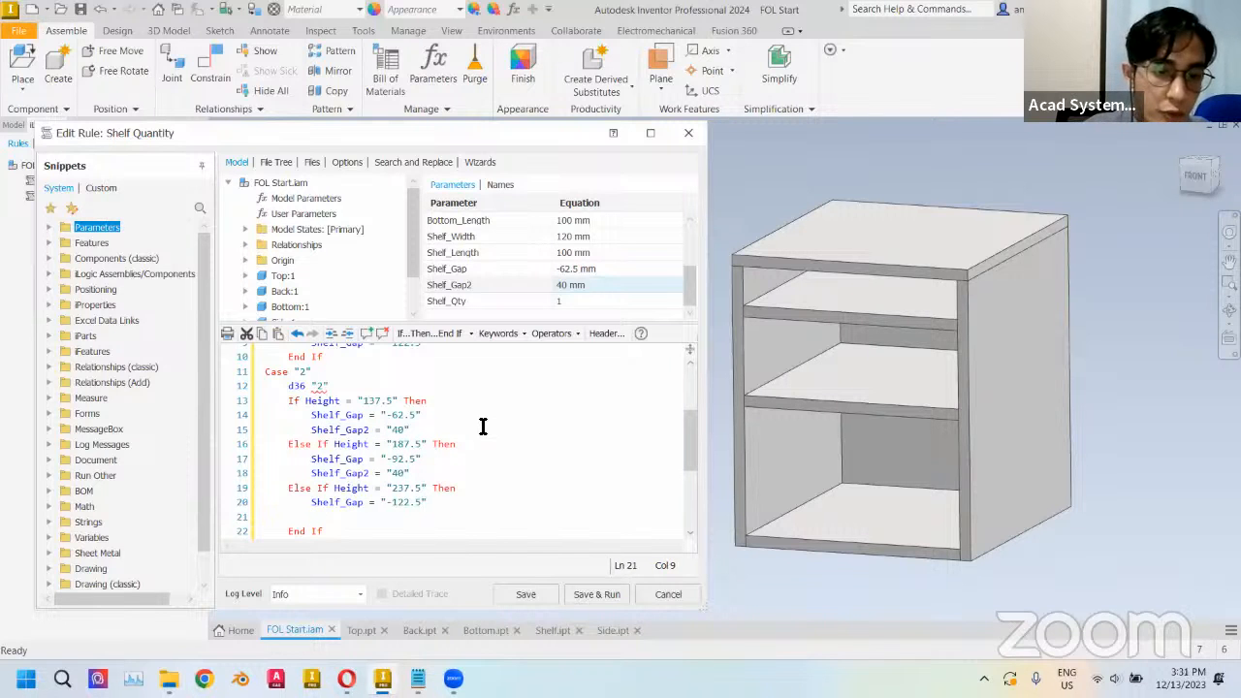
key(ctrl+v)
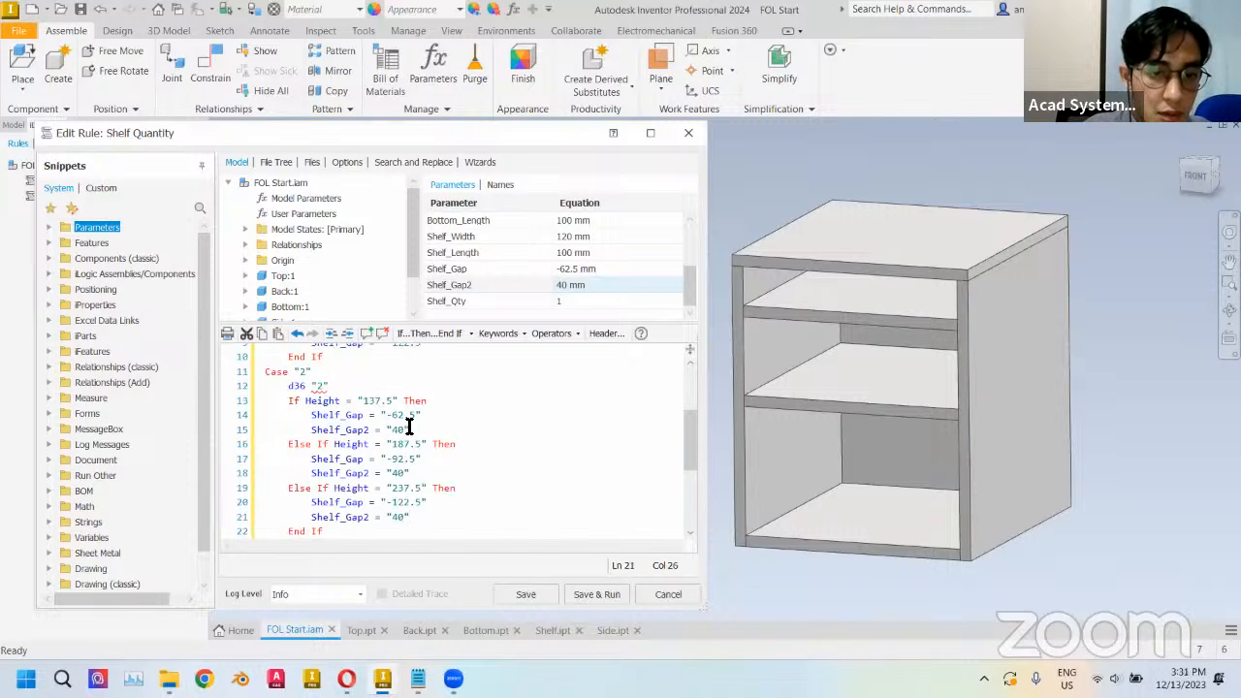
- Set Shelf_Gap to "-40" in the 137.5 condition of Case "2"
click(405, 430)
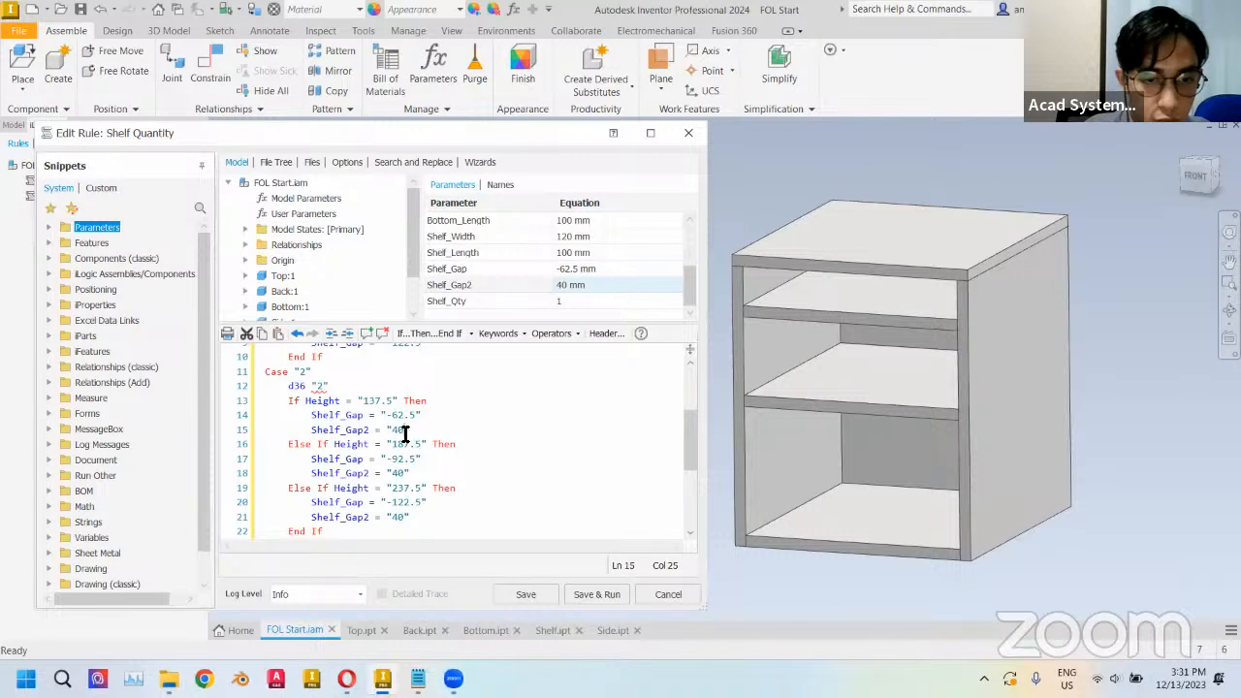
drag(405, 434, 392, 433)
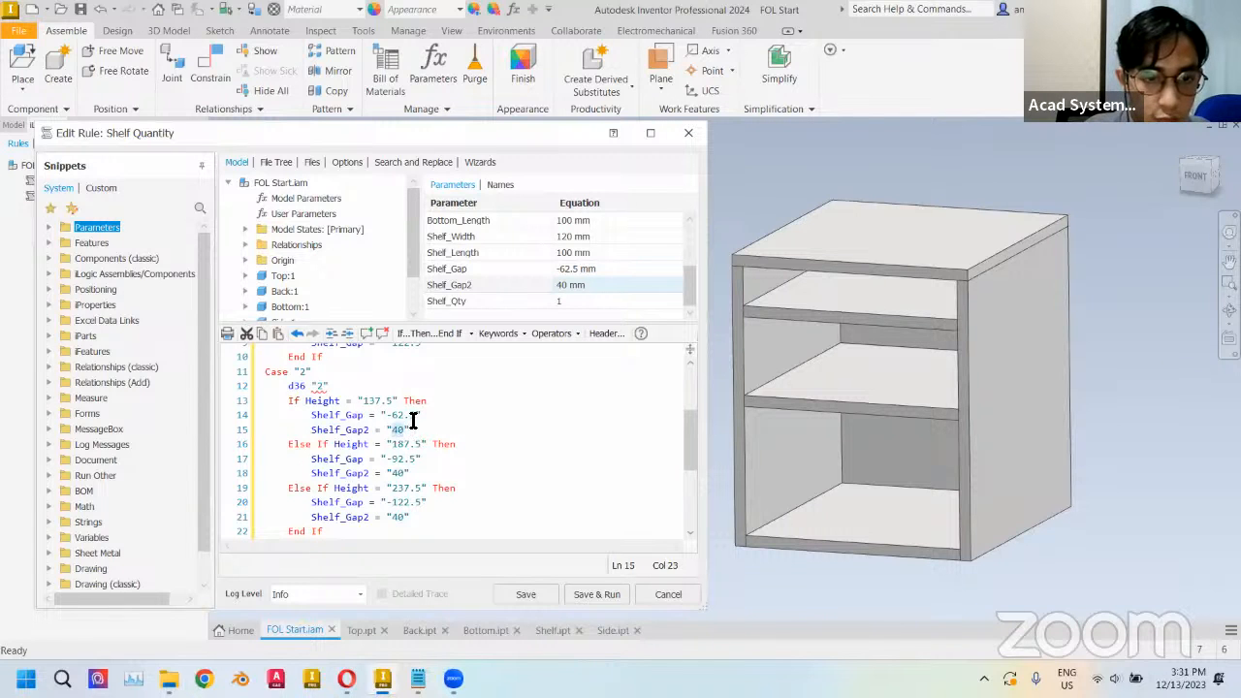
drag(416, 417, 392, 419)
text(40)
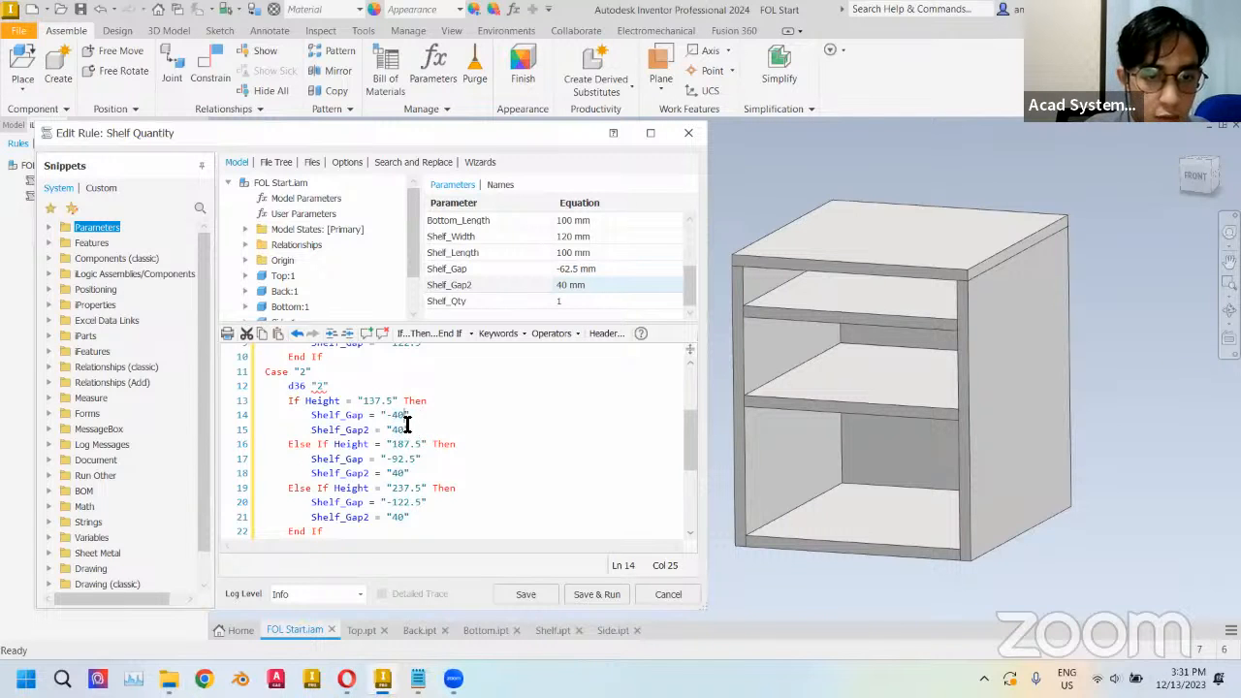
click(390, 420)
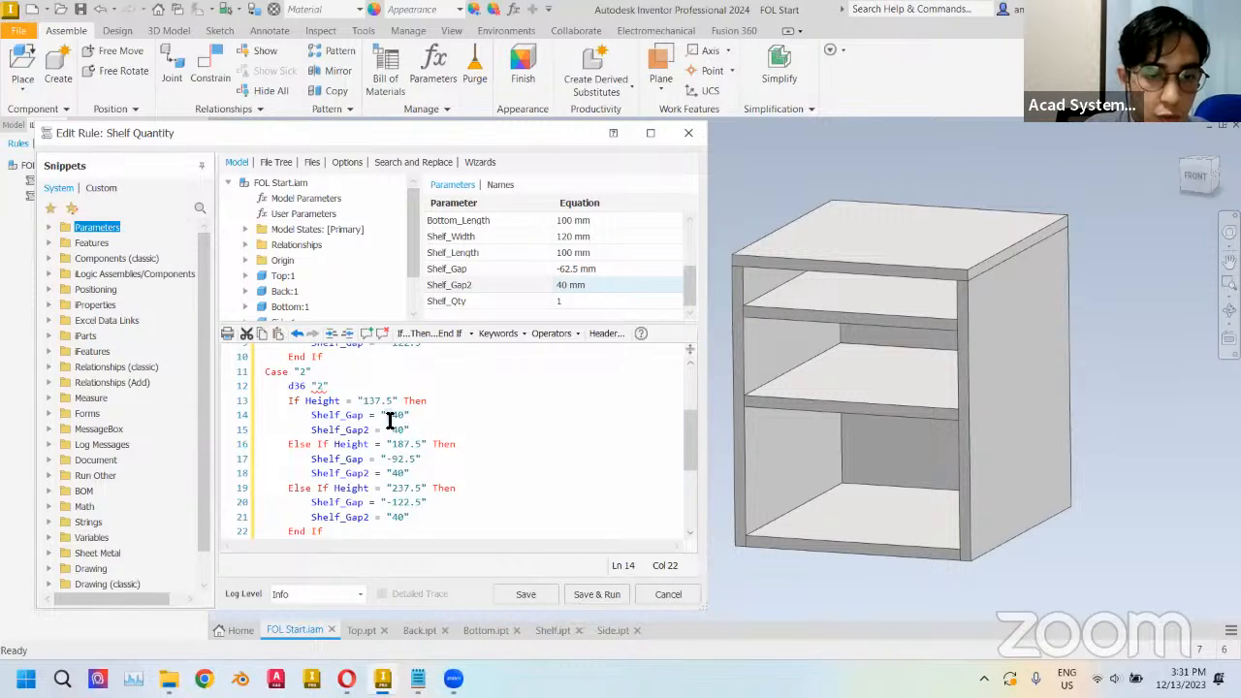
click(429, 432)
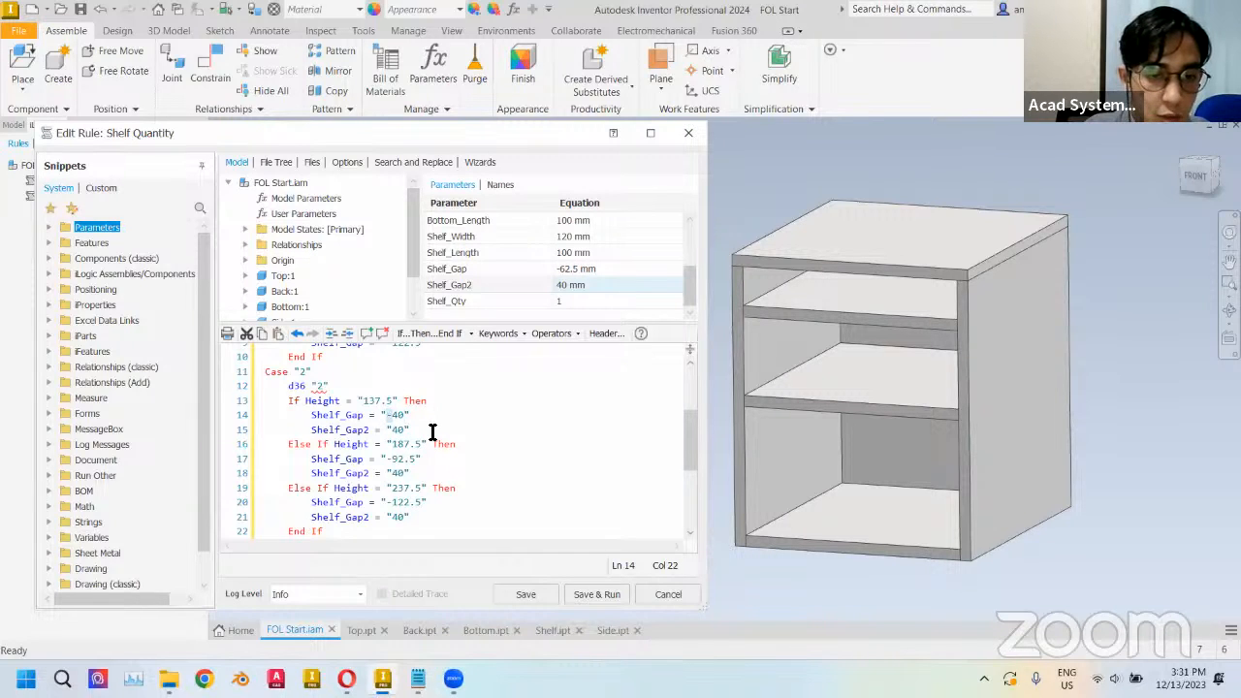
- In the 187.5 condition of Case "2", set Shelf_Gap2 to "56.67" and Shelf_Gap to "-56.67"
click(397, 474)
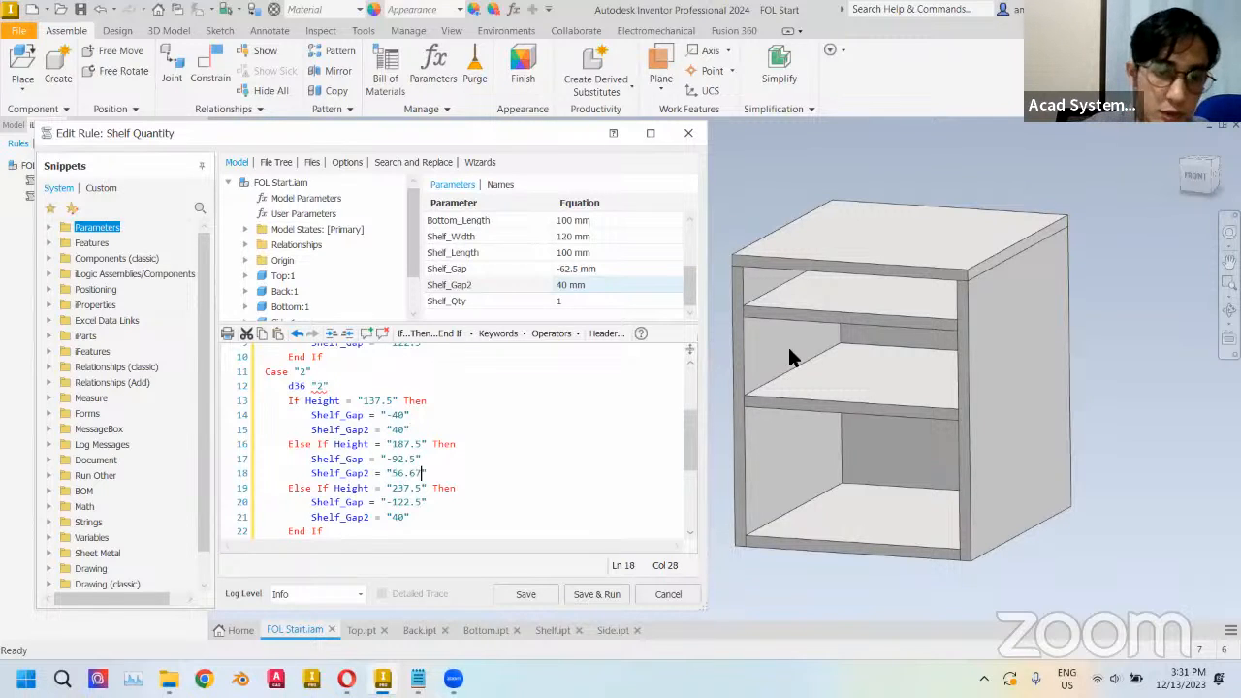
drag(417, 472, 393, 462)
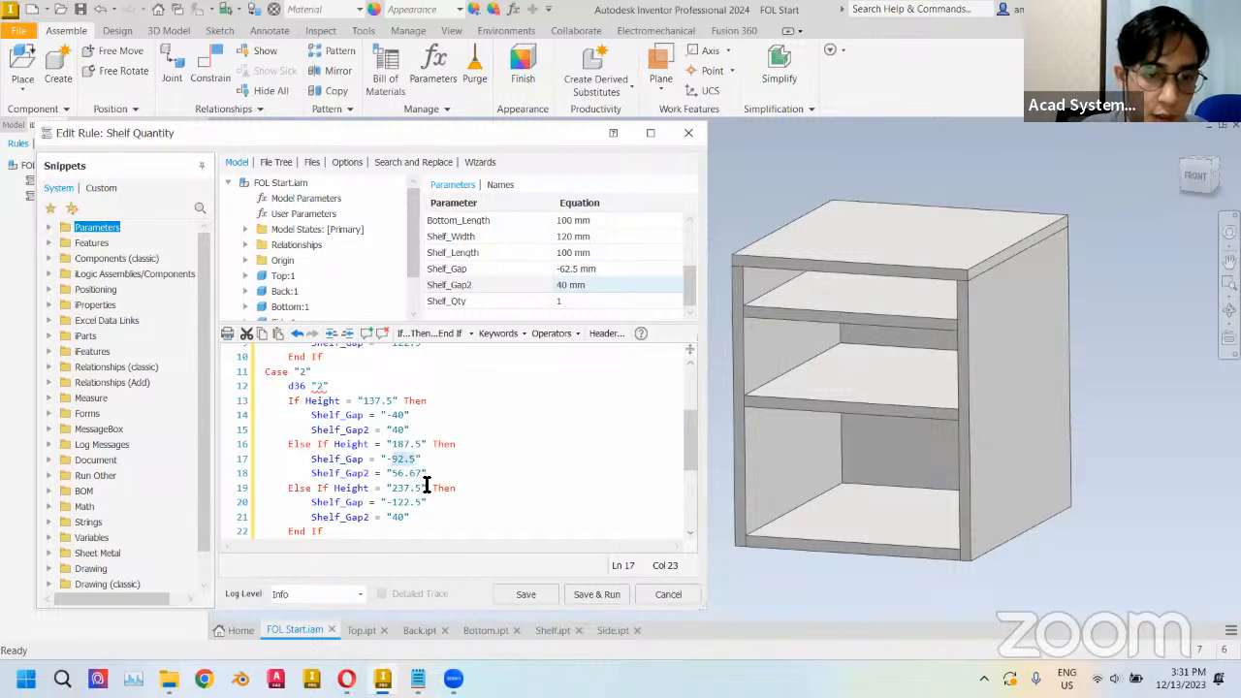
text(56.67)
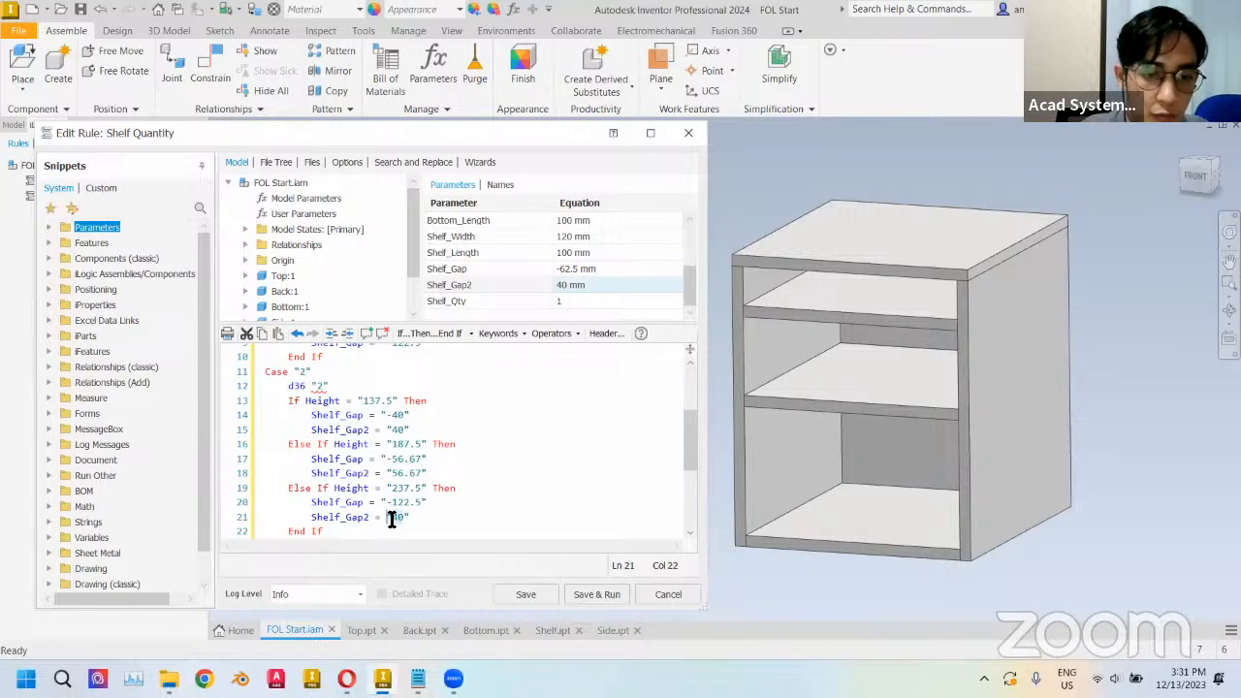
- In the 237.5 condition of Case "2", set Shelf_Gap2 to "73.33" and Shelf_Gap to "-73.33"
double_click(401, 519)
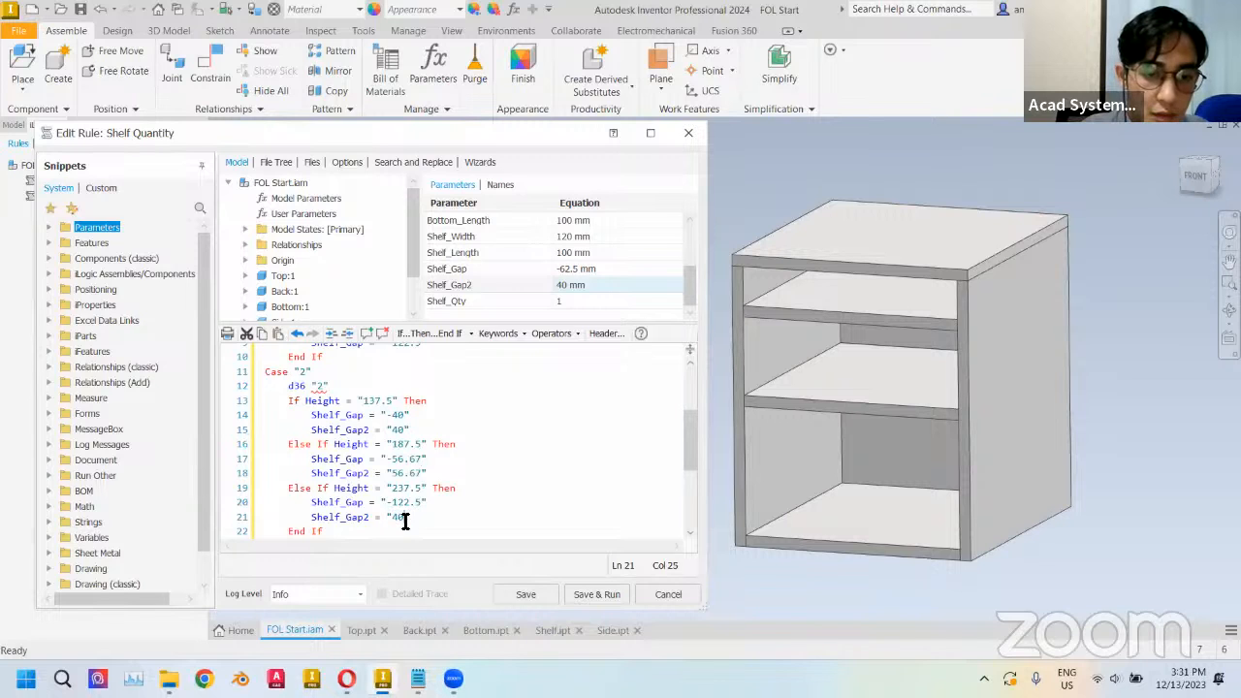
drag(404, 520, 413, 515)
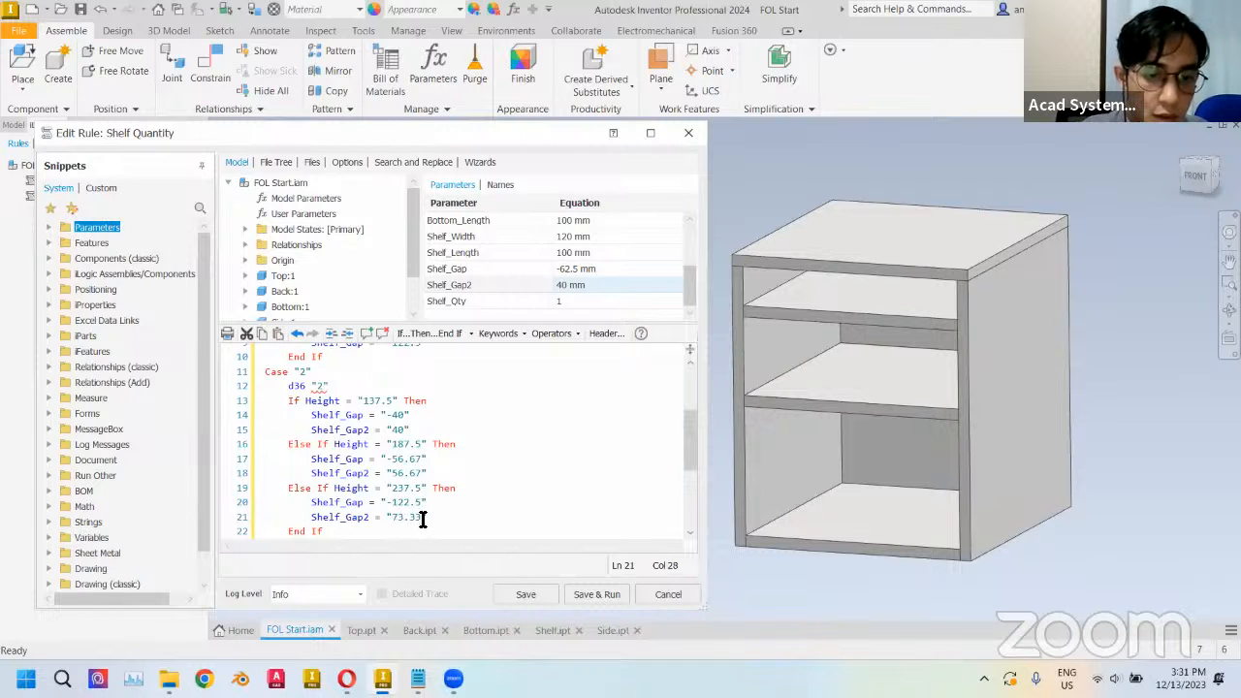
drag(424, 502, 398, 504)
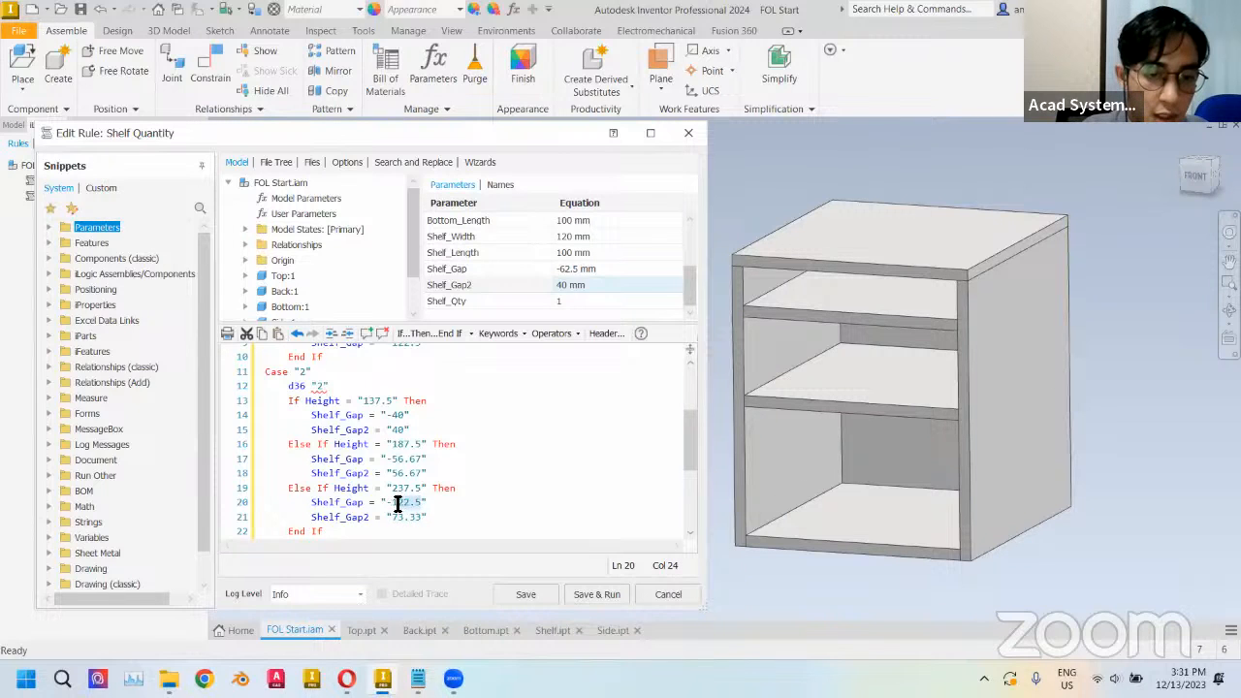
text(73.33)
- Close the rule with an End Select line below the last End If of Case "2"
click(437, 531)
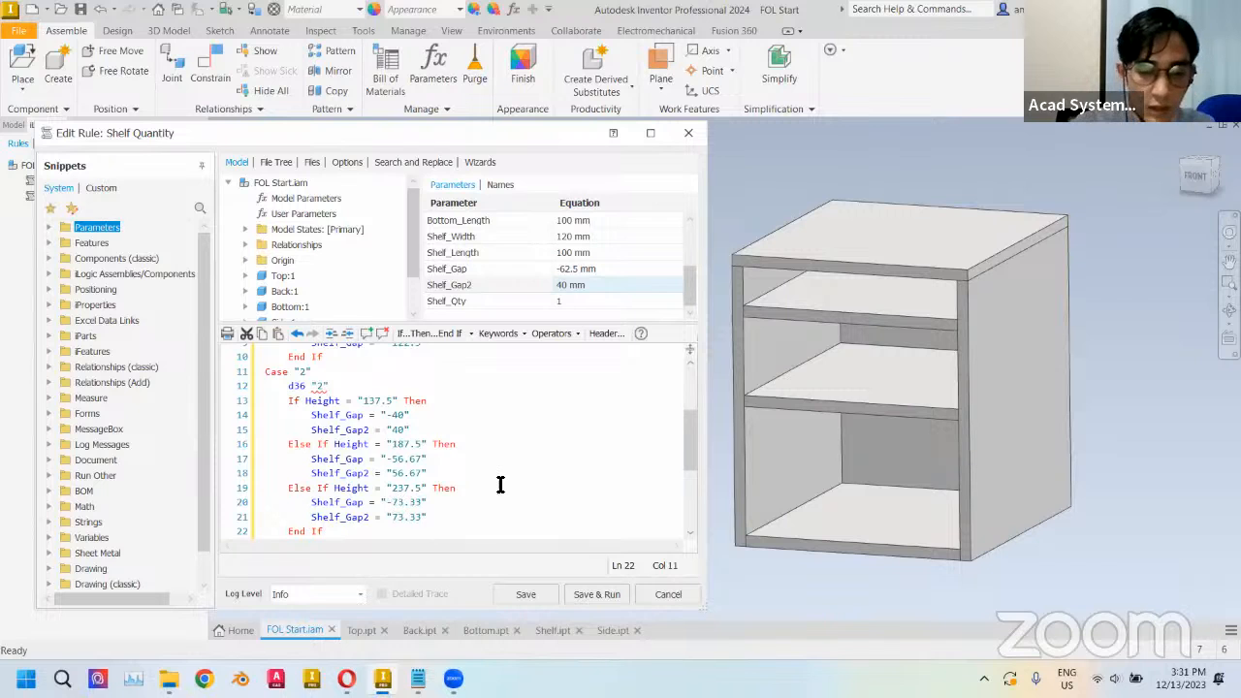
key(Return)
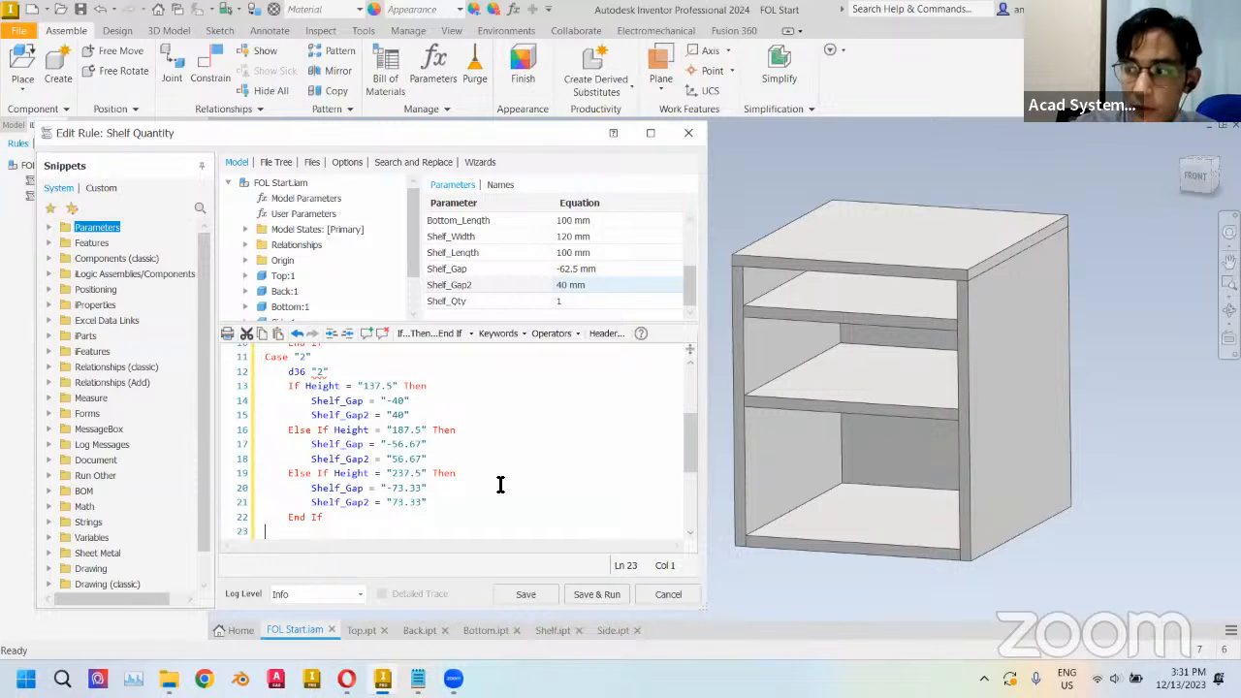
text(End Select)
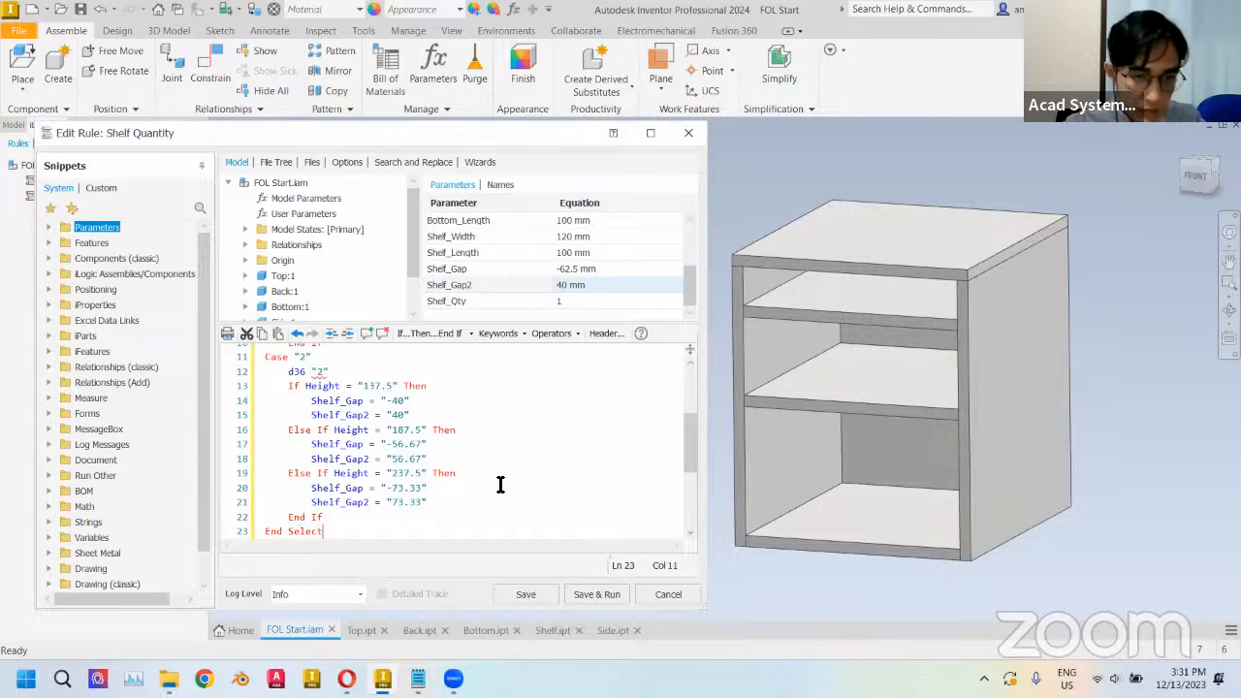
- Try to save and run the Shelf Quantity rule, and inspect the code lines that the compiler reports
scroll(500, 484, up, 4)
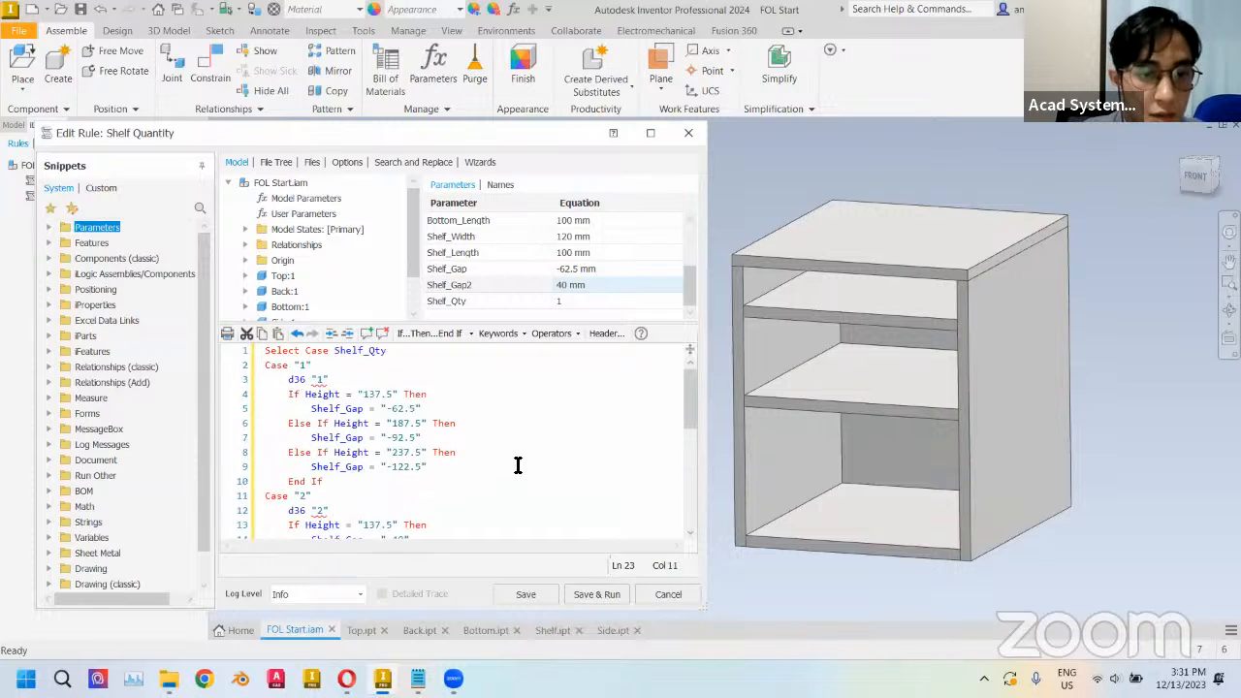
click(596, 594)
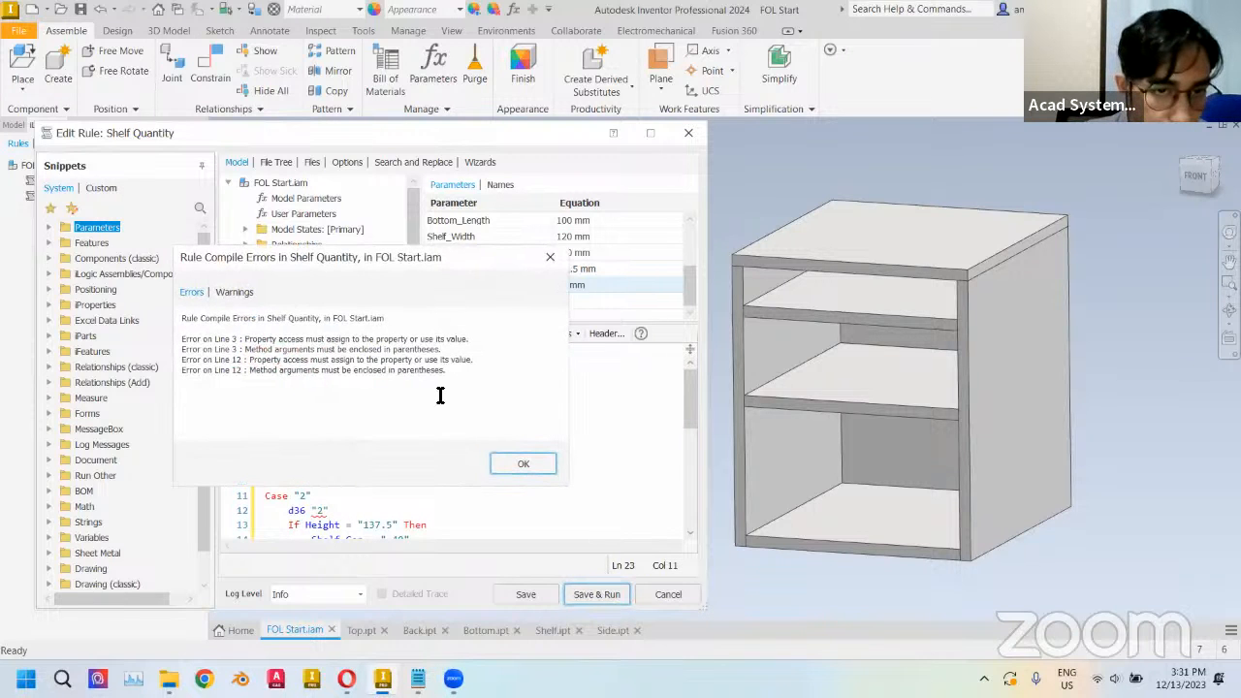
click(495, 462)
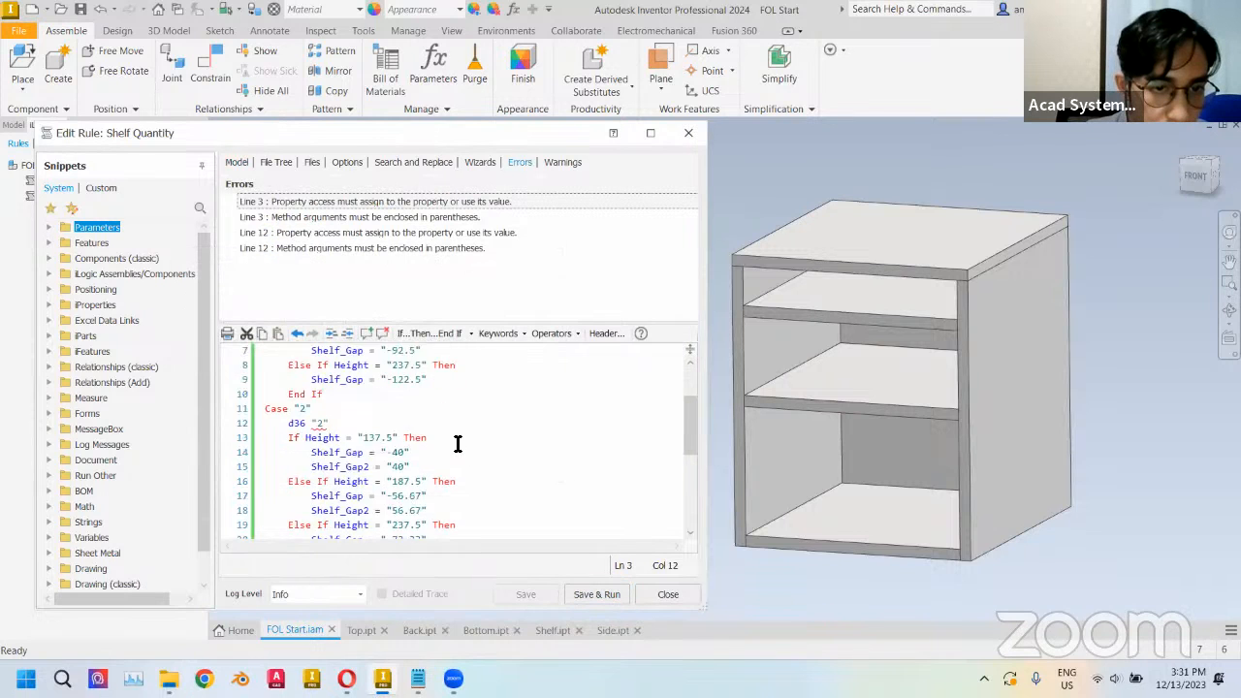
scroll(442, 440, up, 5)
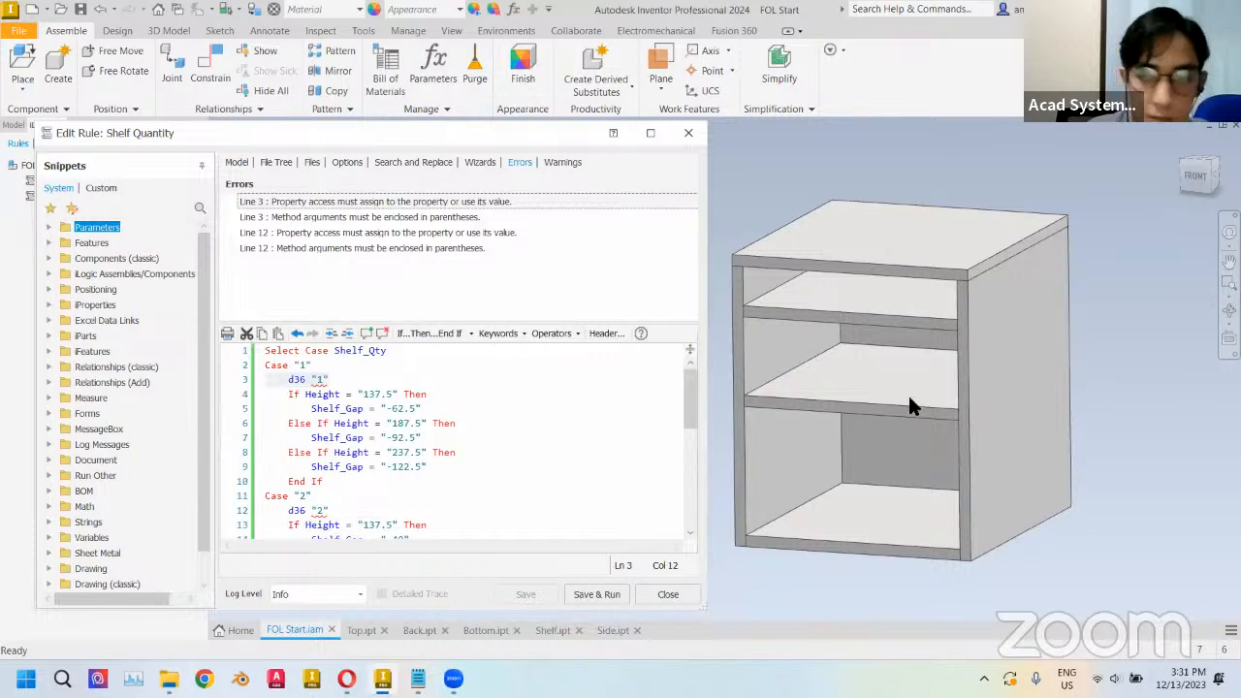
- Replace the entire Shelf Quantity rule code with the prepared version copied from Notepad, and check both Case blocks
key(alt+Tab)
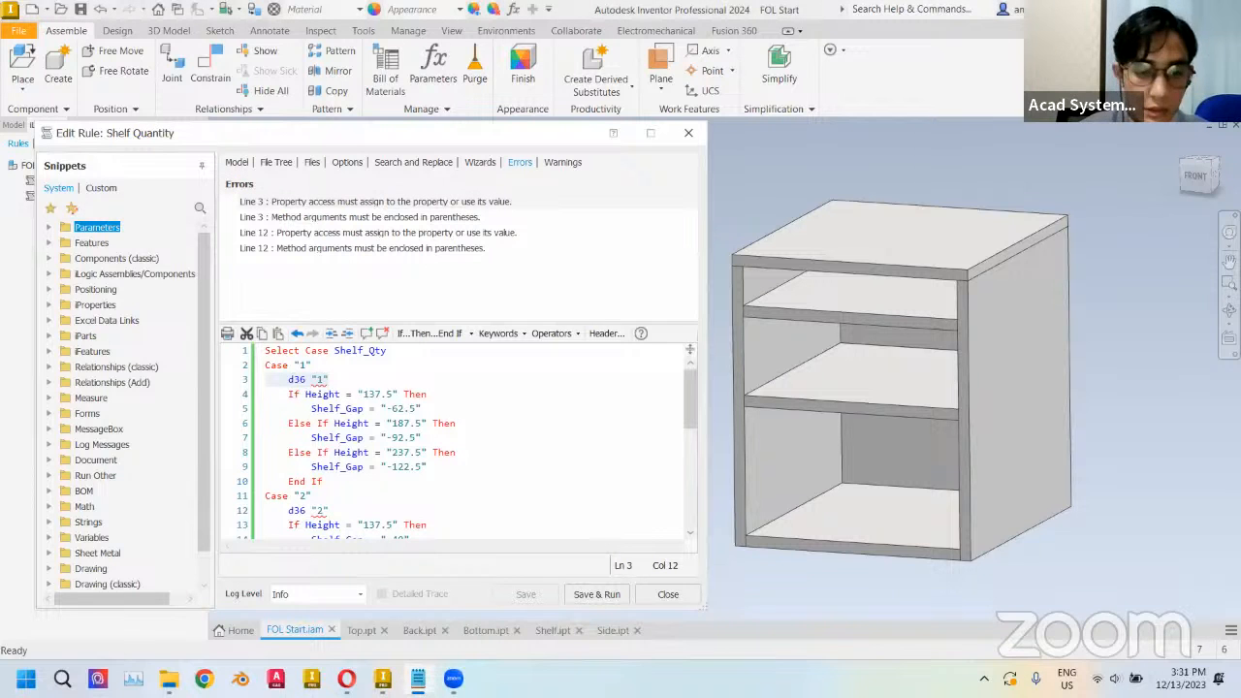
key(alt+Tab)
key(ctrl+a)
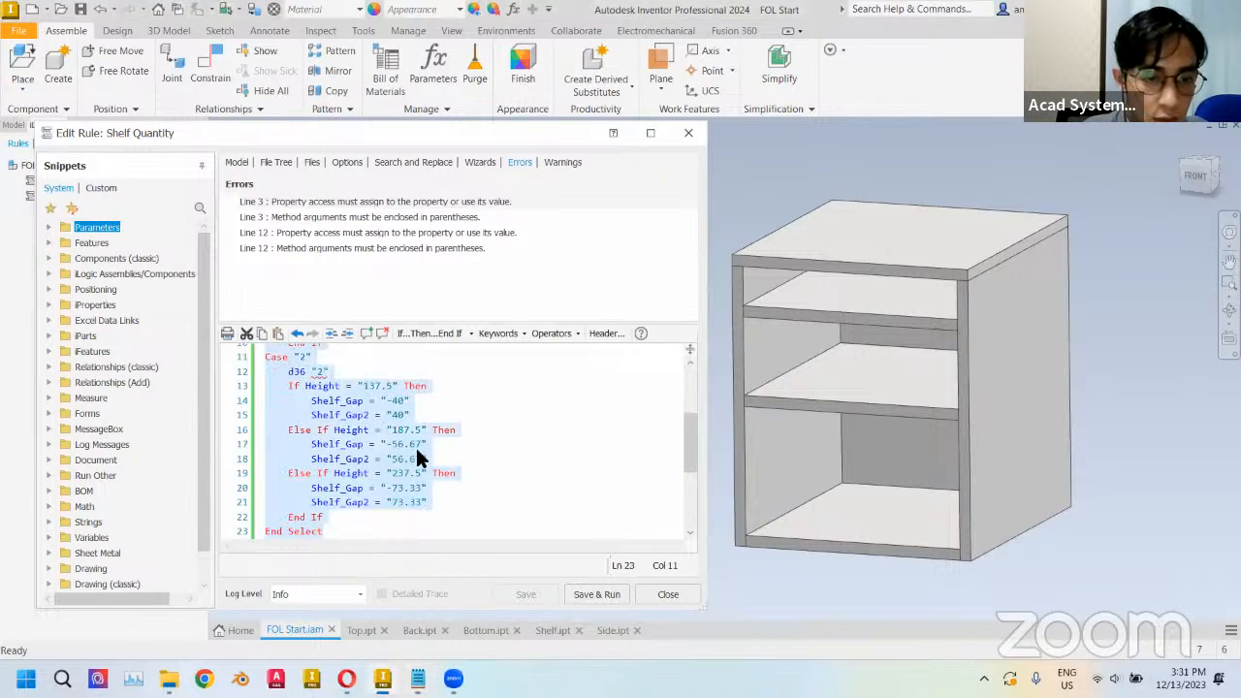
key(ctrl+v)
scroll(374, 446, up, 6)
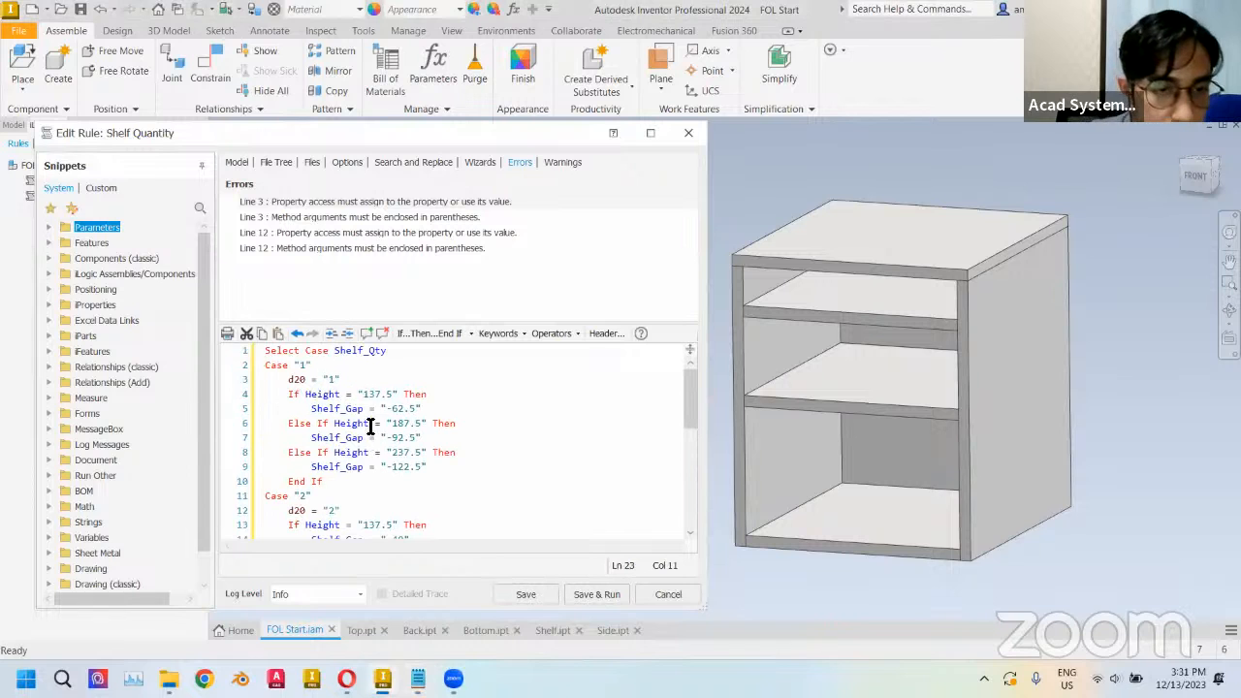
scroll(379, 429, down, 4)
scroll(379, 429, up, 4)
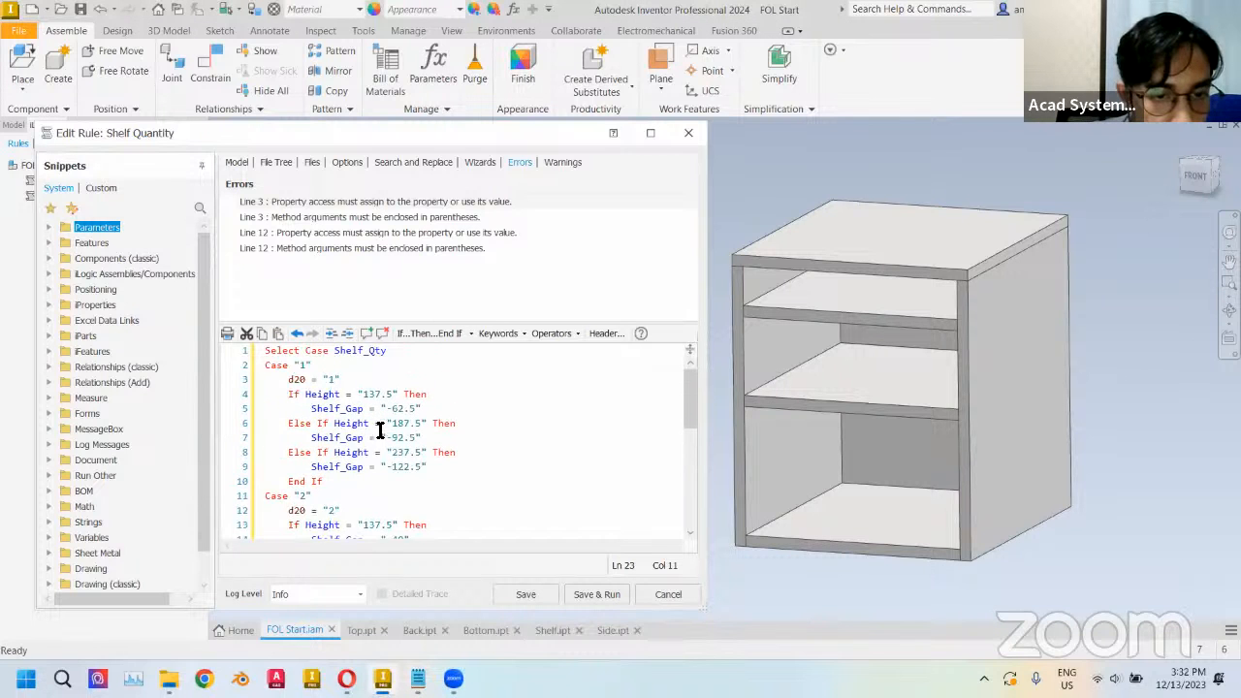
- Replace d20 with d36 in both the Case "1" and Case "2" blocks, inserting the name from the model parameters
double_click(300, 379)
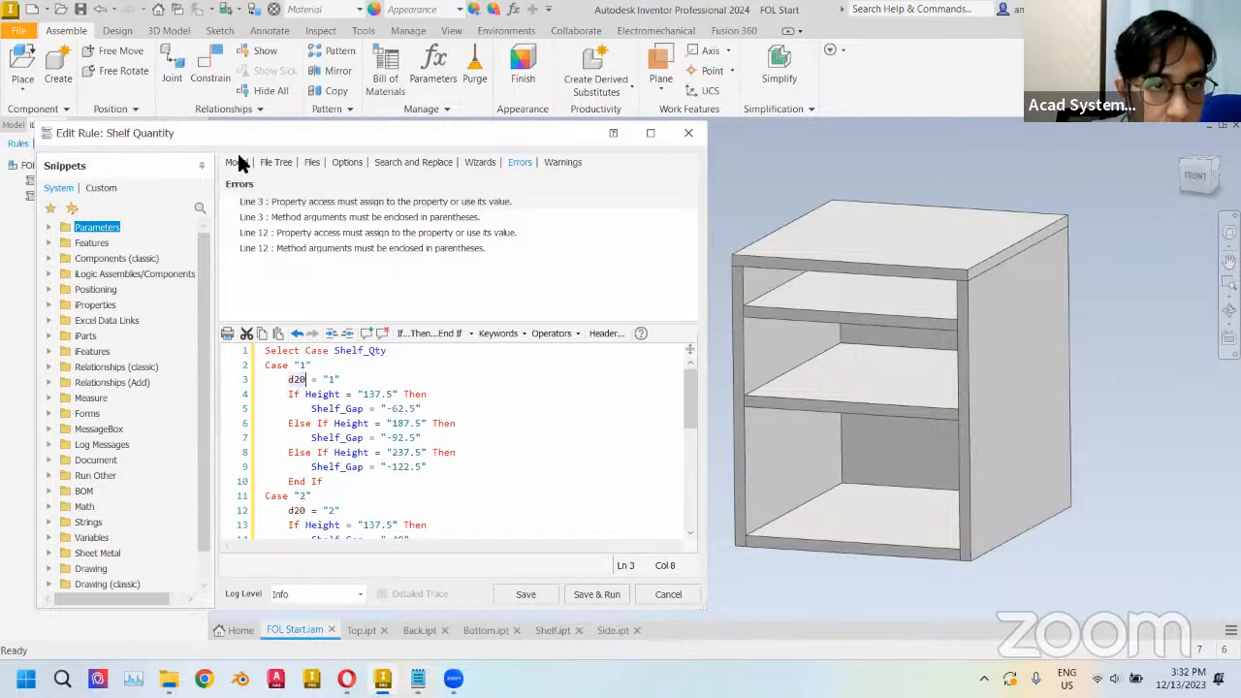
click(330, 198)
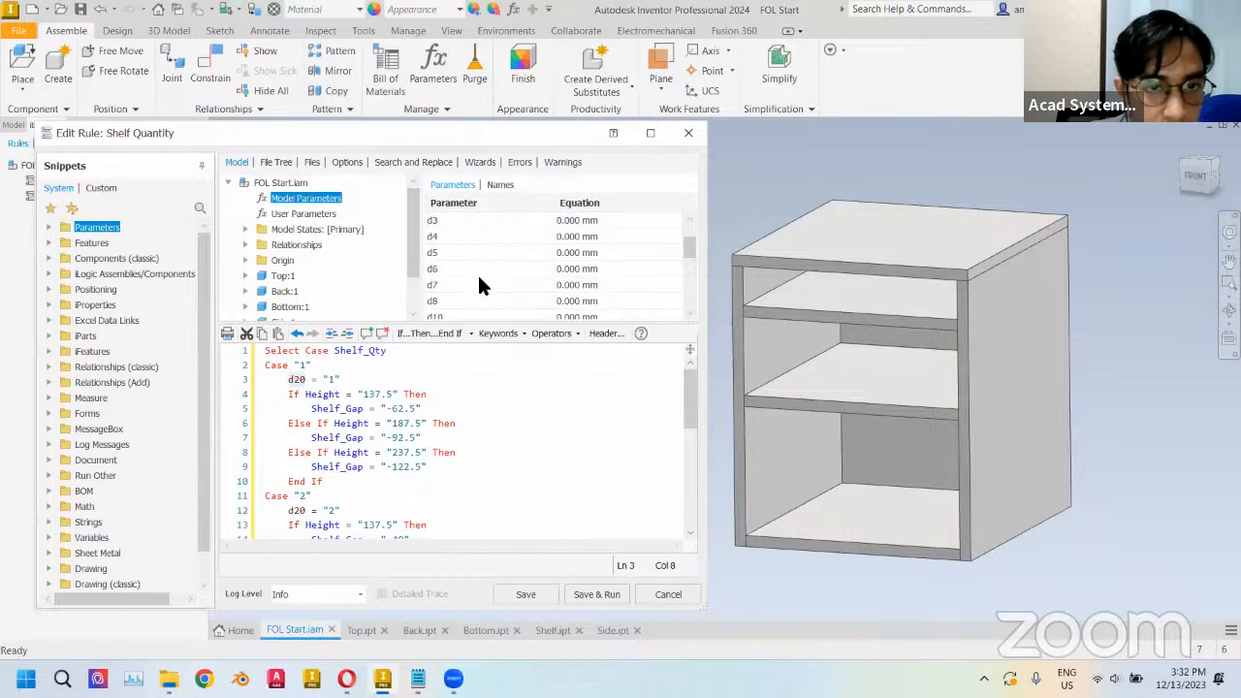
scroll(477, 272, down, 5)
click(440, 300)
double_click(440, 300)
double_click(296, 510)
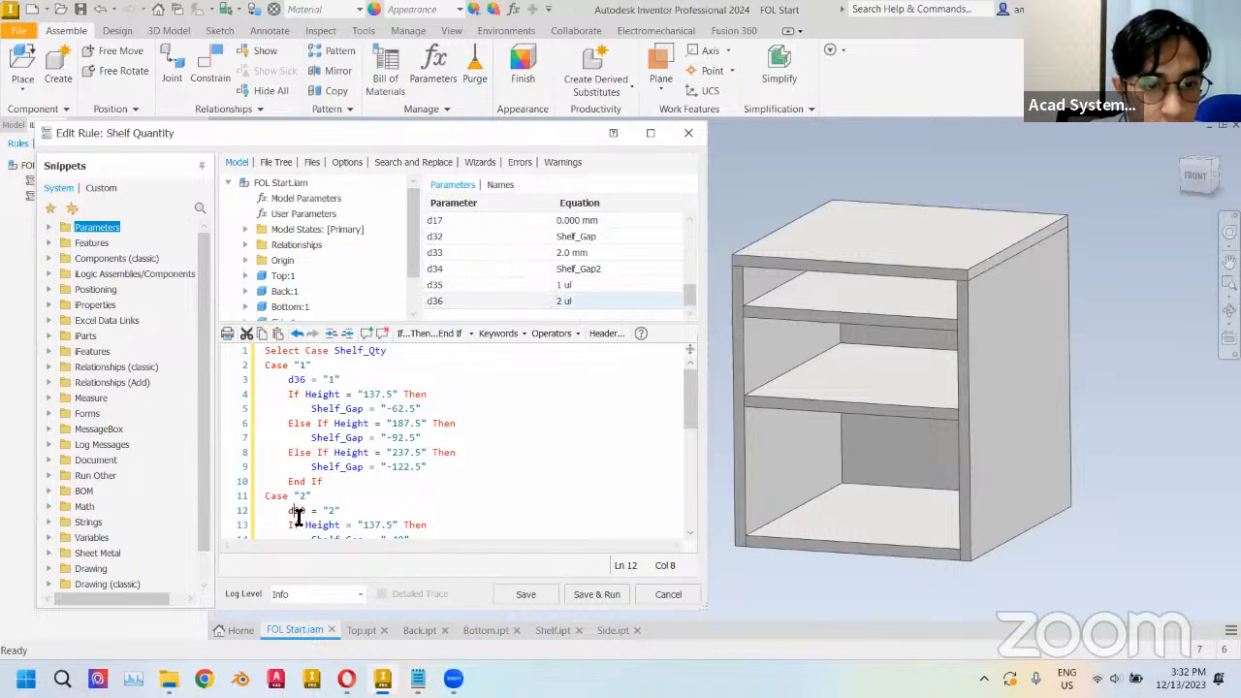
double_click(440, 301)
- Review the corrected code, save and run the Shelf Quantity rule, and update the assembly
scroll(481, 422, down, 4)
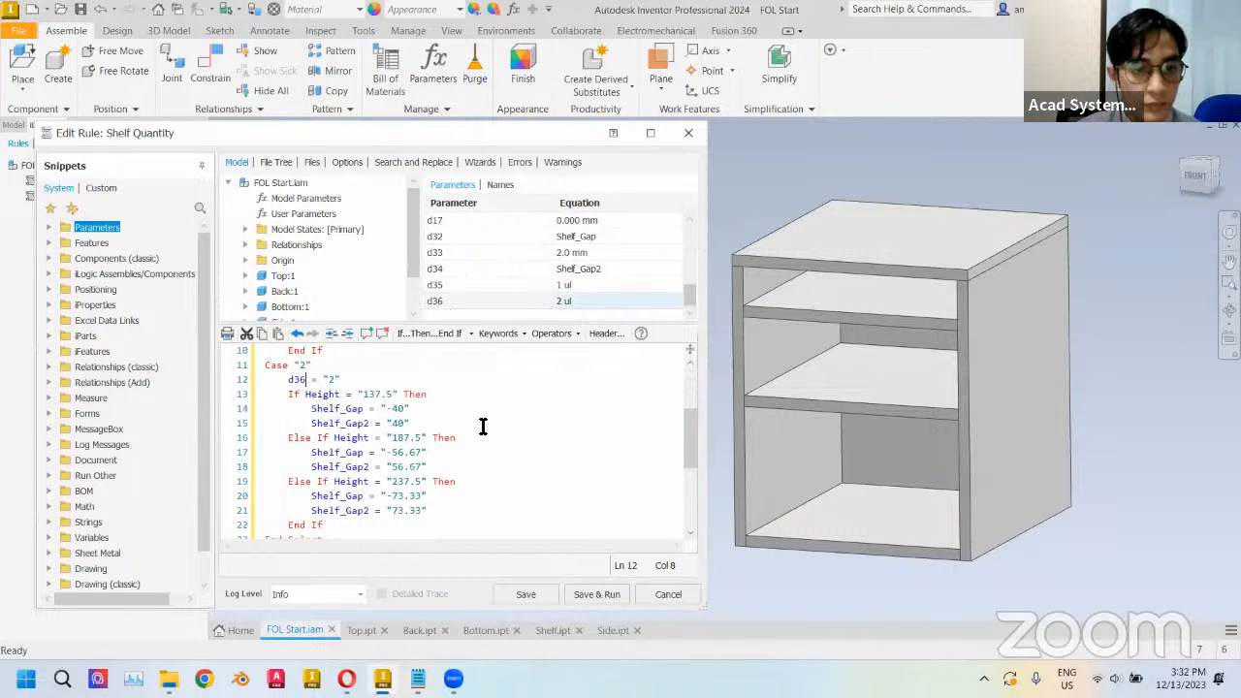
scroll(480, 428, up, 1)
scroll(480, 427, up, 3)
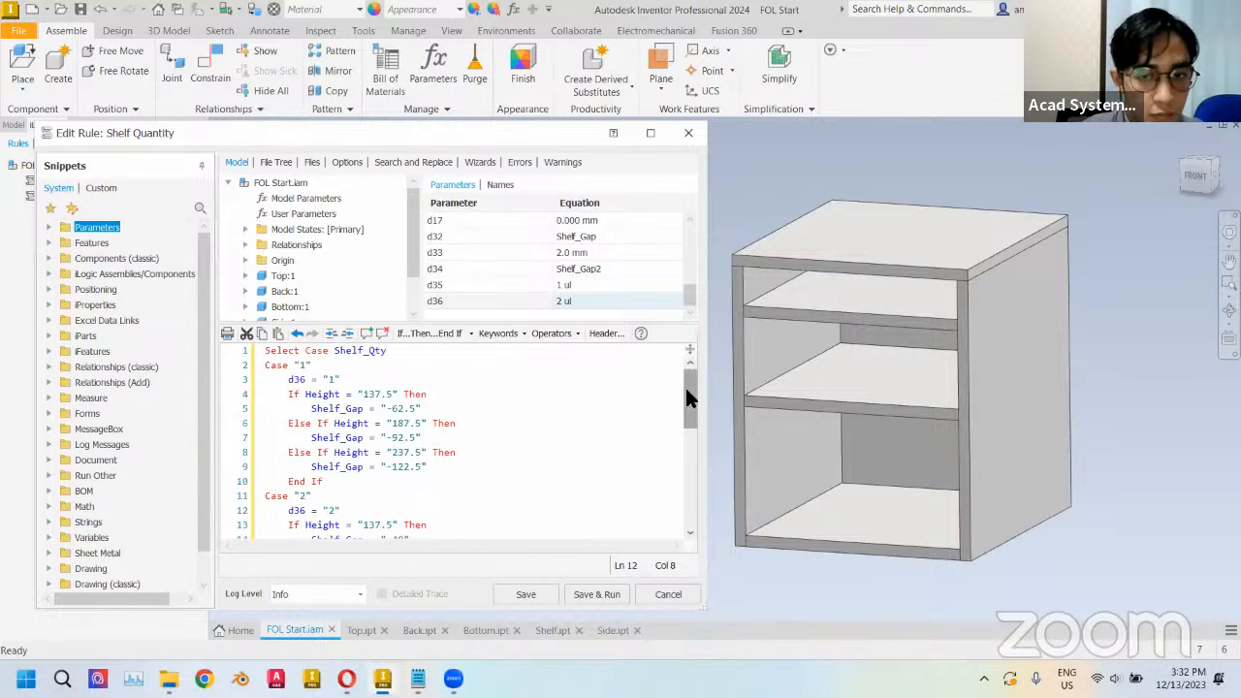
drag(685, 397, 689, 371)
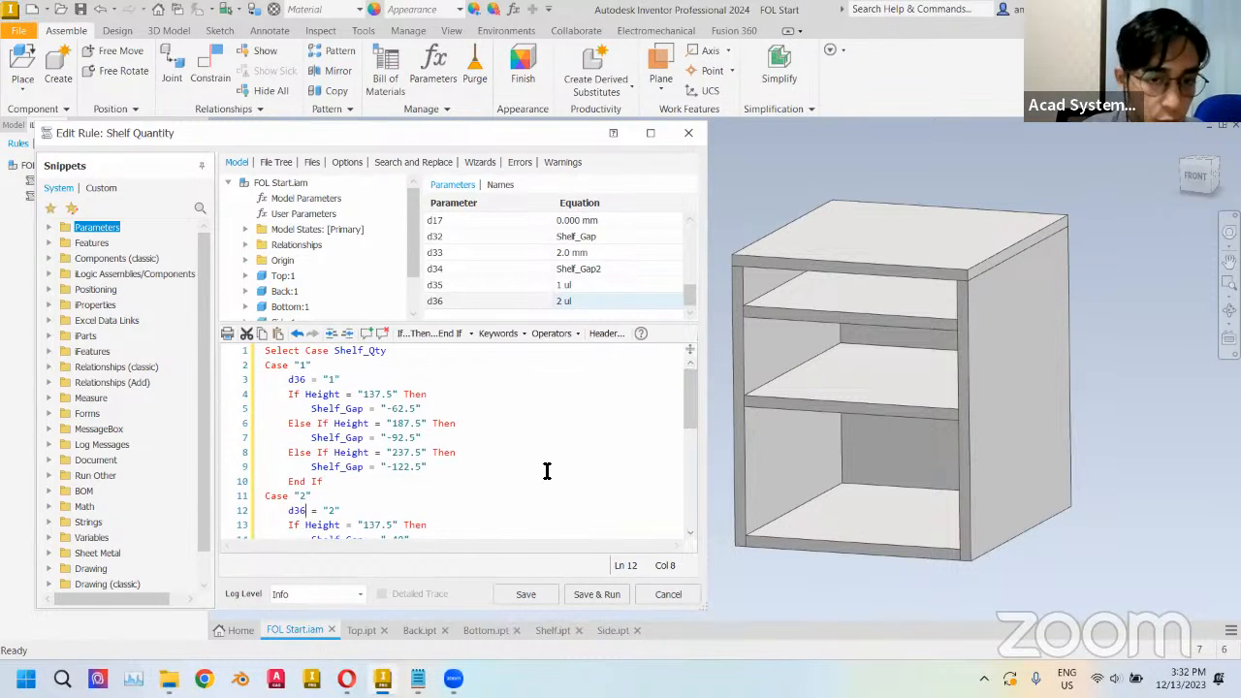
scroll(554, 435, down, 1)
scroll(554, 435, up, 1)
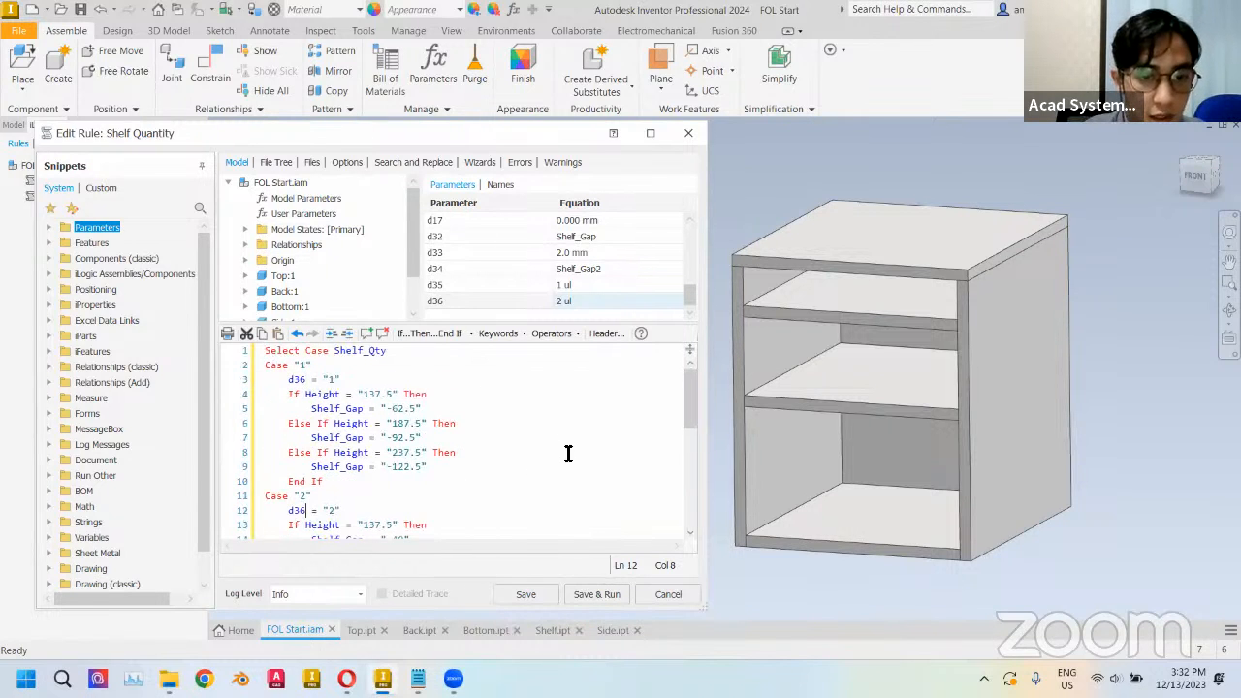
click(600, 592)
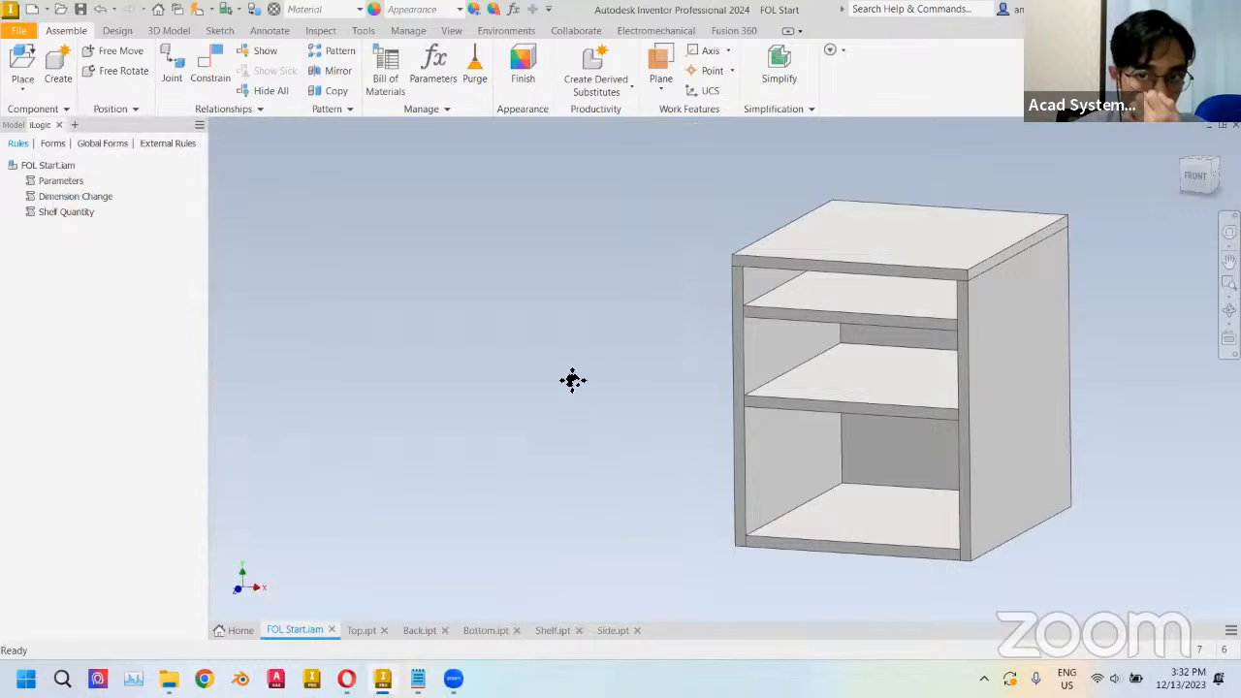
middle_drag(571, 380, 627, 384)
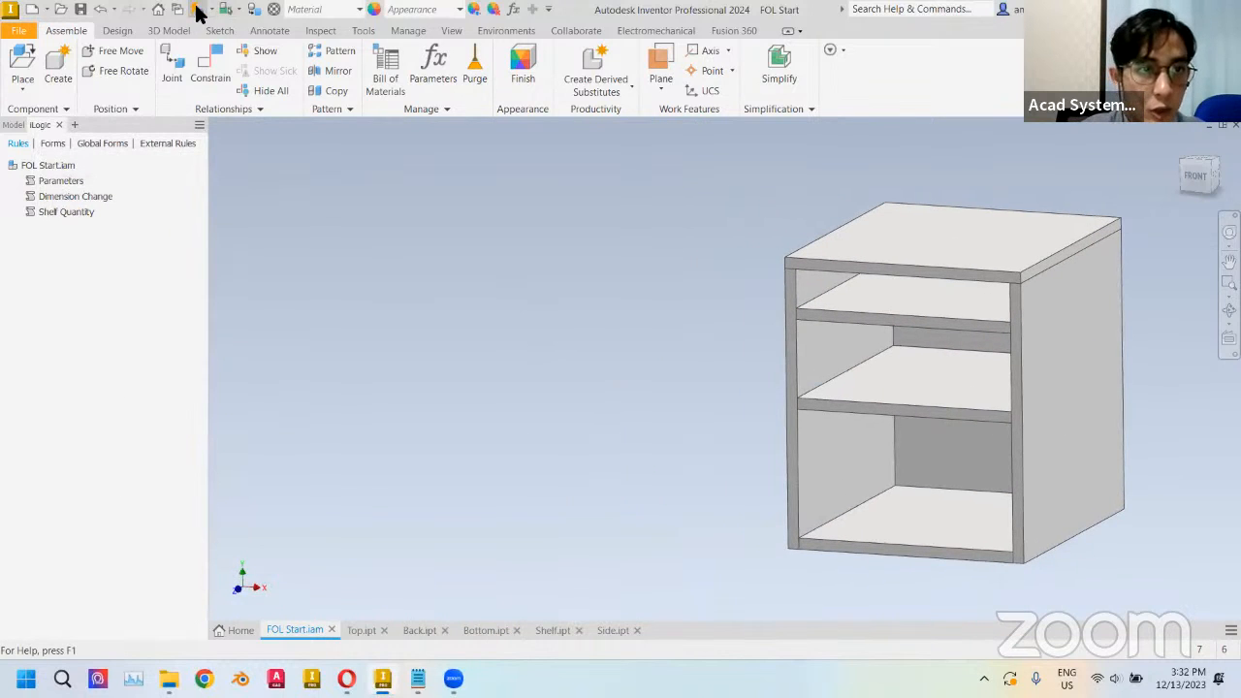
click(198, 10)
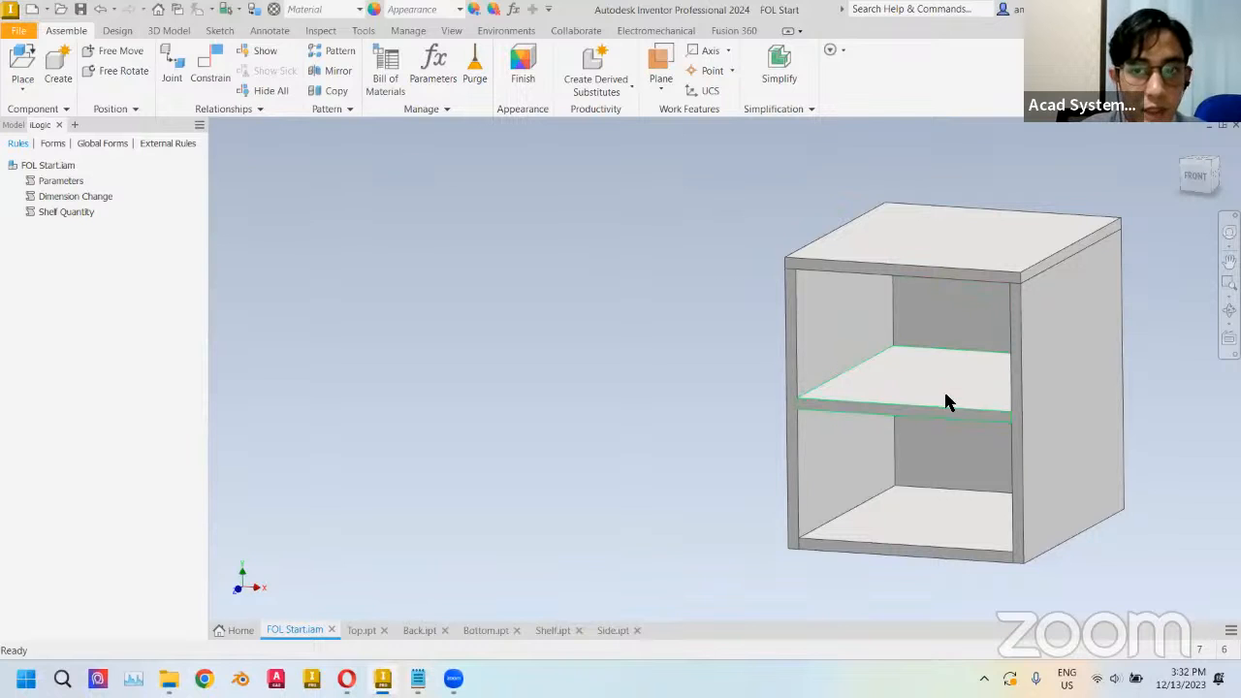
- Set the Height user parameter to 187.5 mm and check how the shelf assembly follows
click(514, 10)
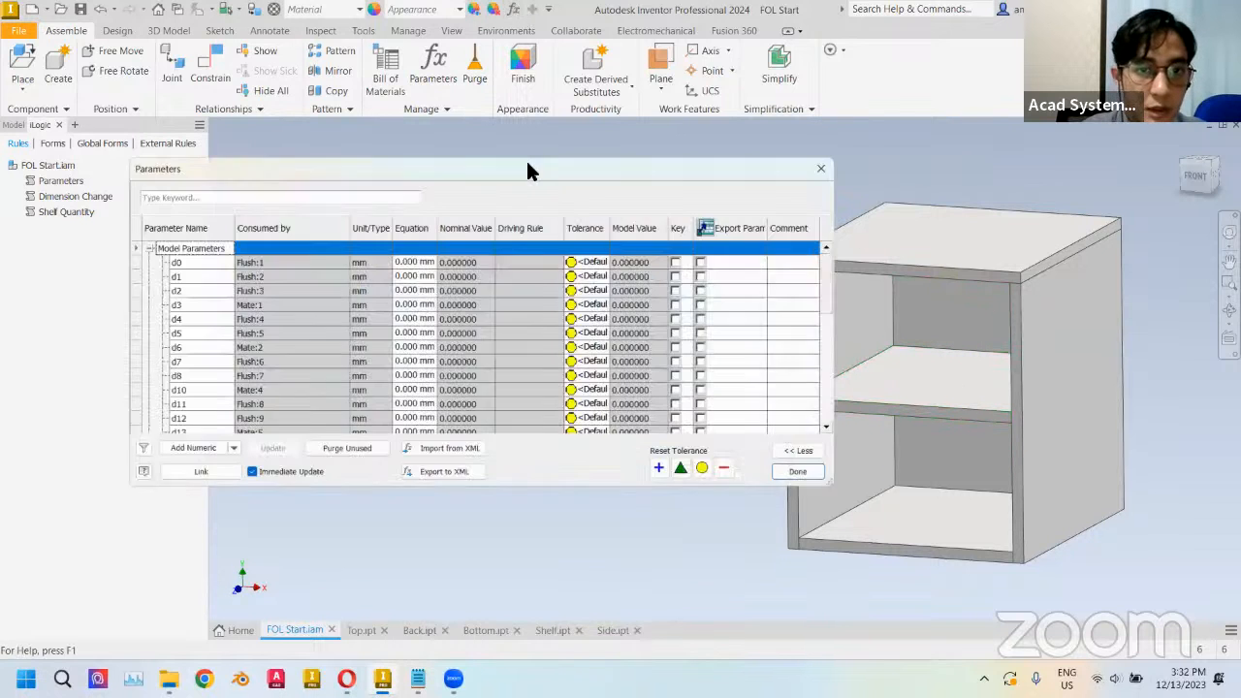
drag(528, 170, 429, 159)
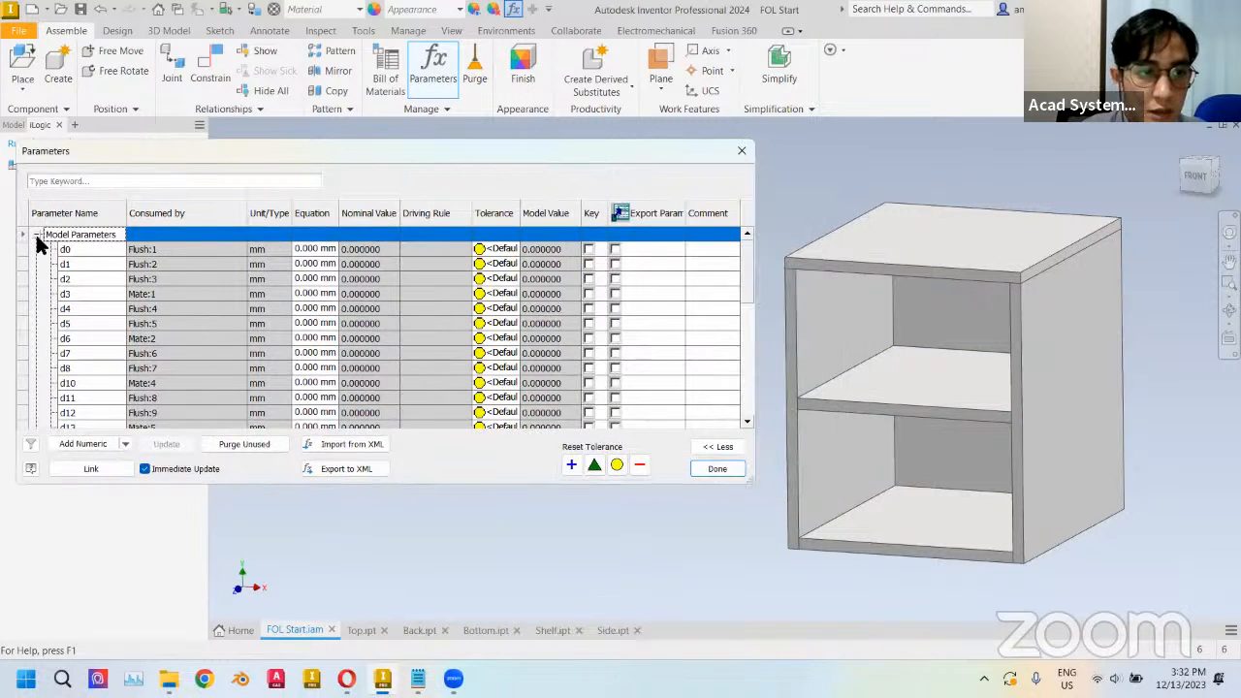
click(36, 235)
click(330, 294)
click(316, 318)
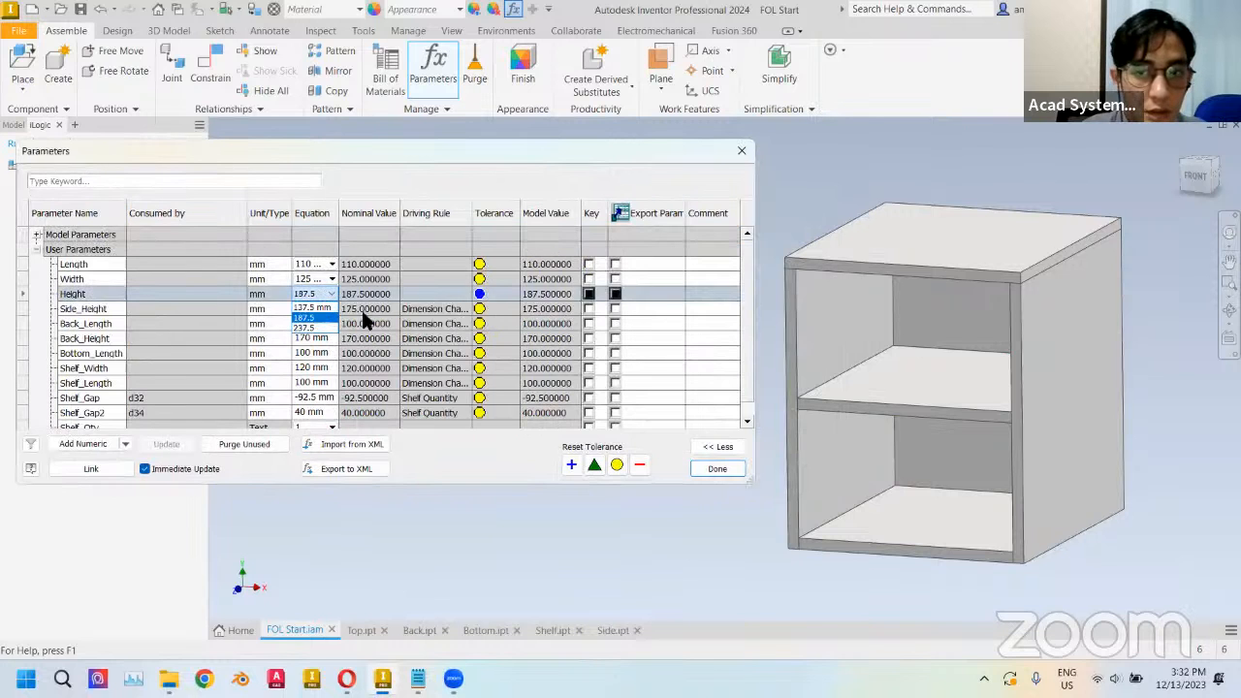
scroll(902, 338, down, 4)
scroll(899, 334, up, 5)
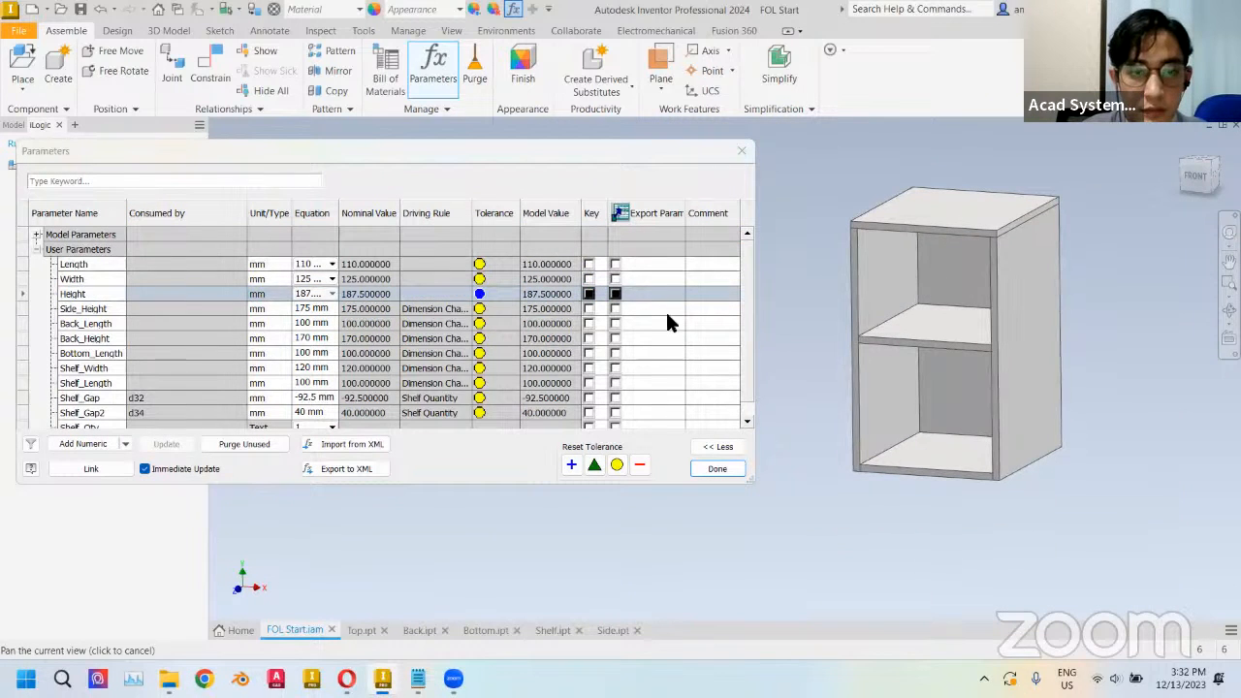
- Set the Height user parameter to 237.5 mm and go to the Shelf_Qty parameter
click(316, 294)
click(318, 328)
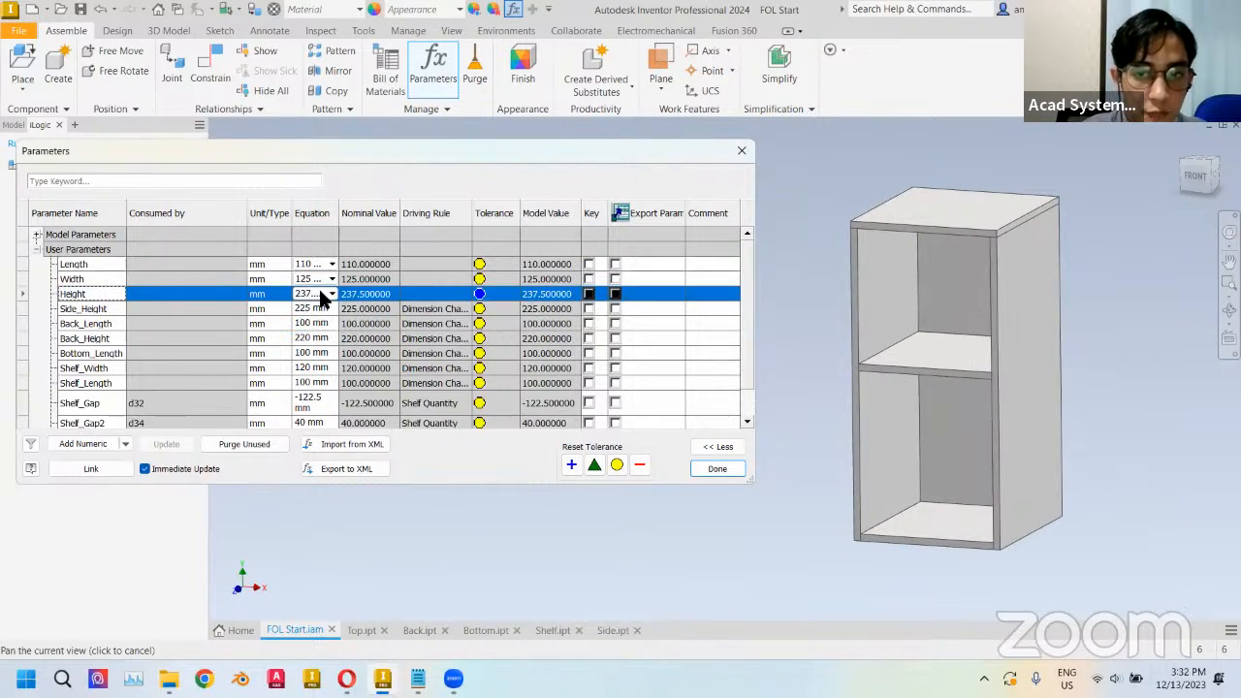
click(320, 295)
click(320, 307)
scroll(334, 374, down, 1)
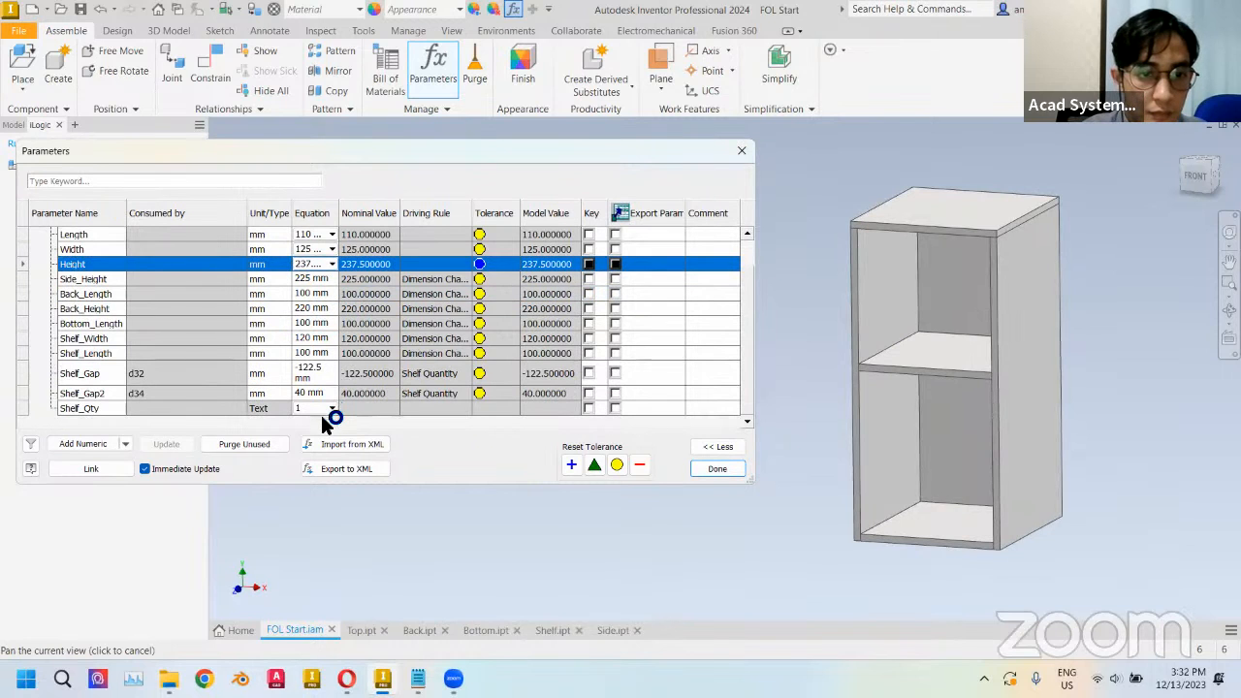
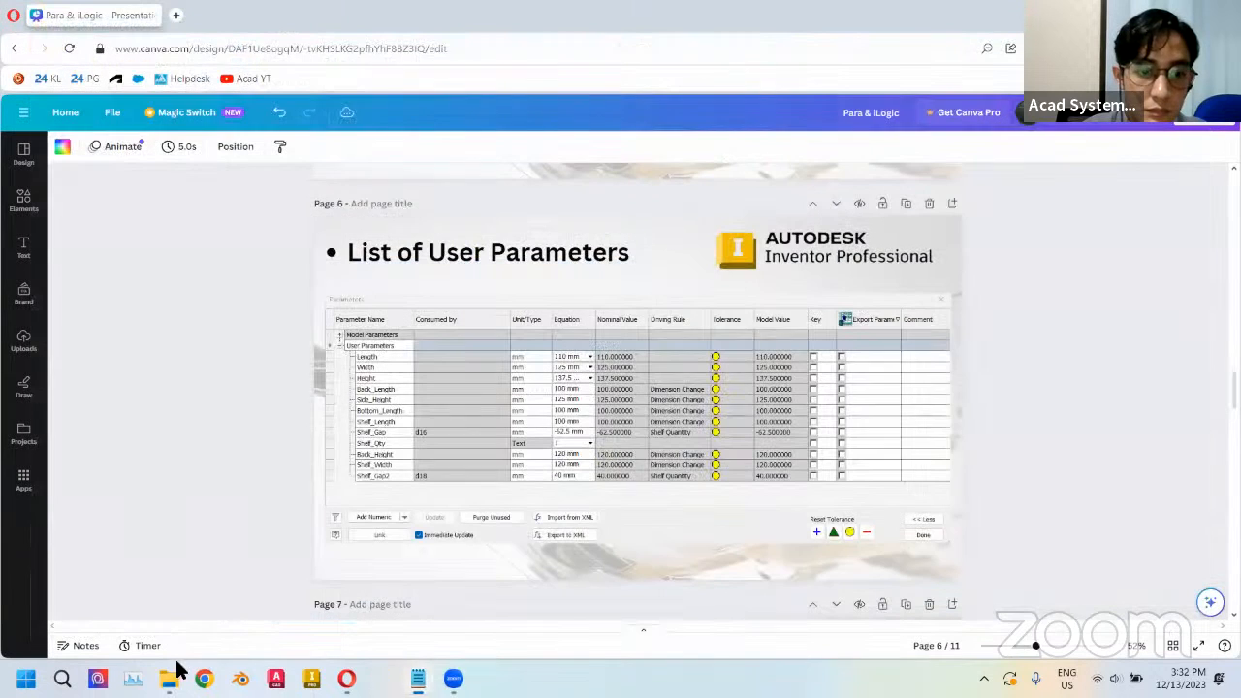
- Relaunch Inventor Professional 2024 and look for the shelf assembly in the FOL folder using File Explorer
click(311, 679)
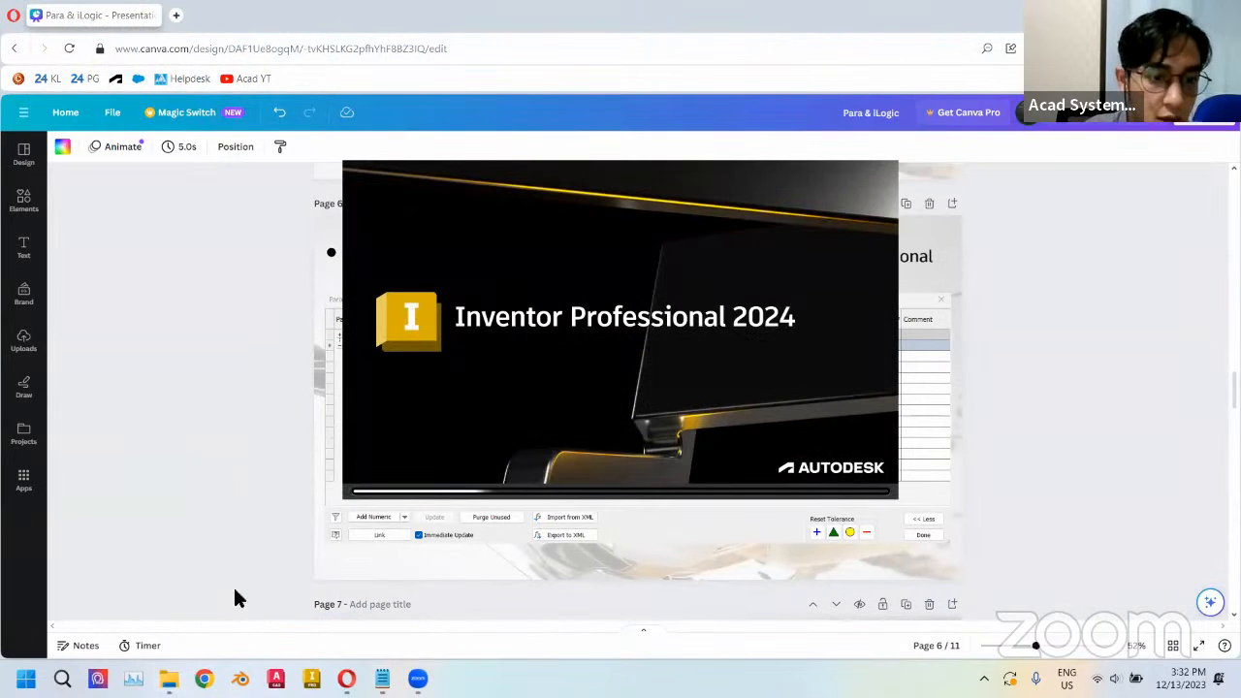
click(169, 678)
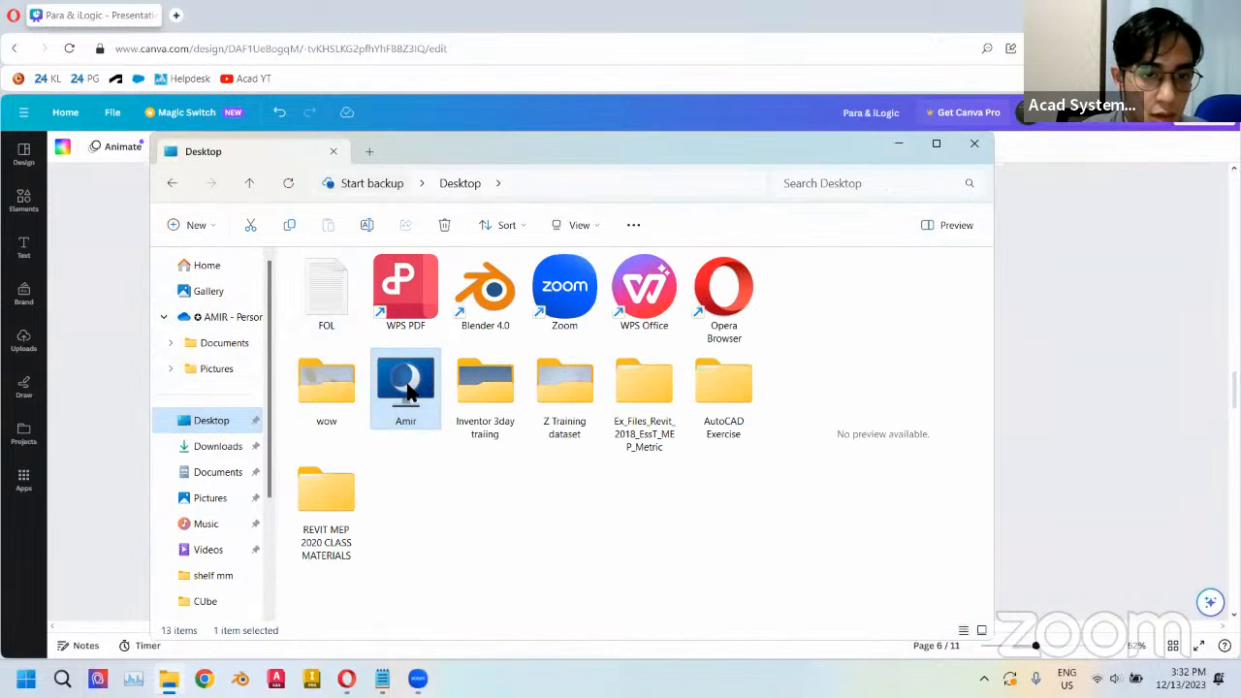
double_click(408, 384)
click(374, 294)
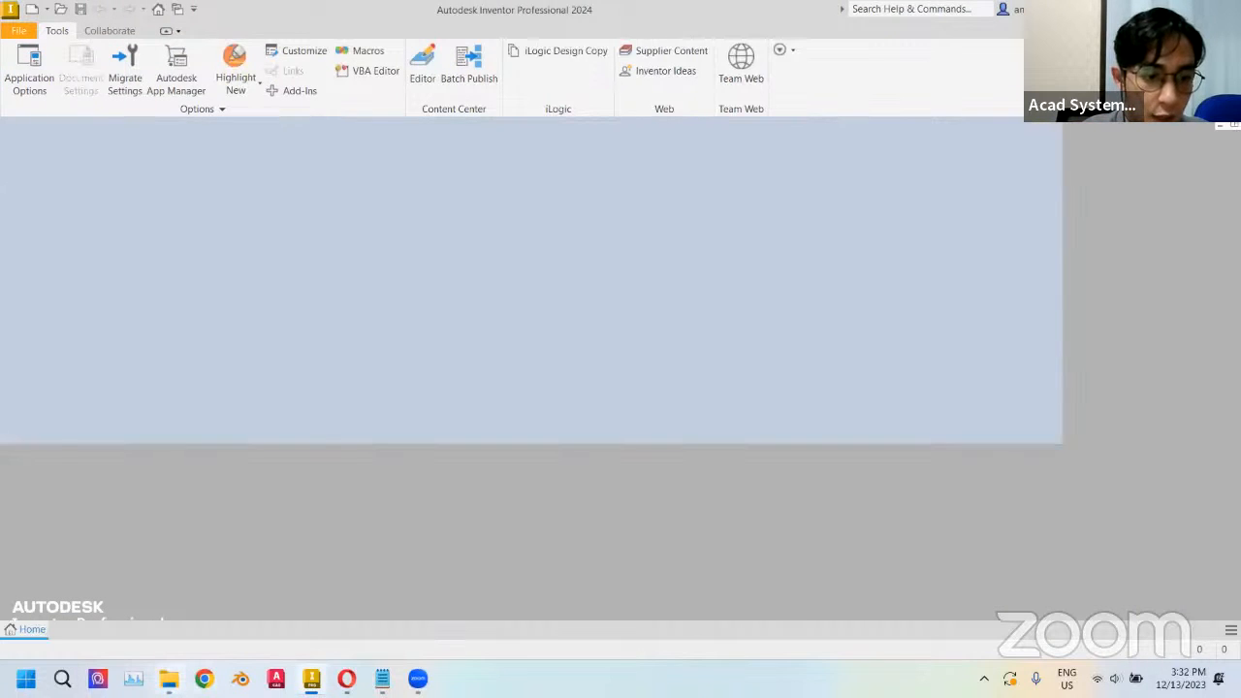
click(169, 679)
double_click(556, 301)
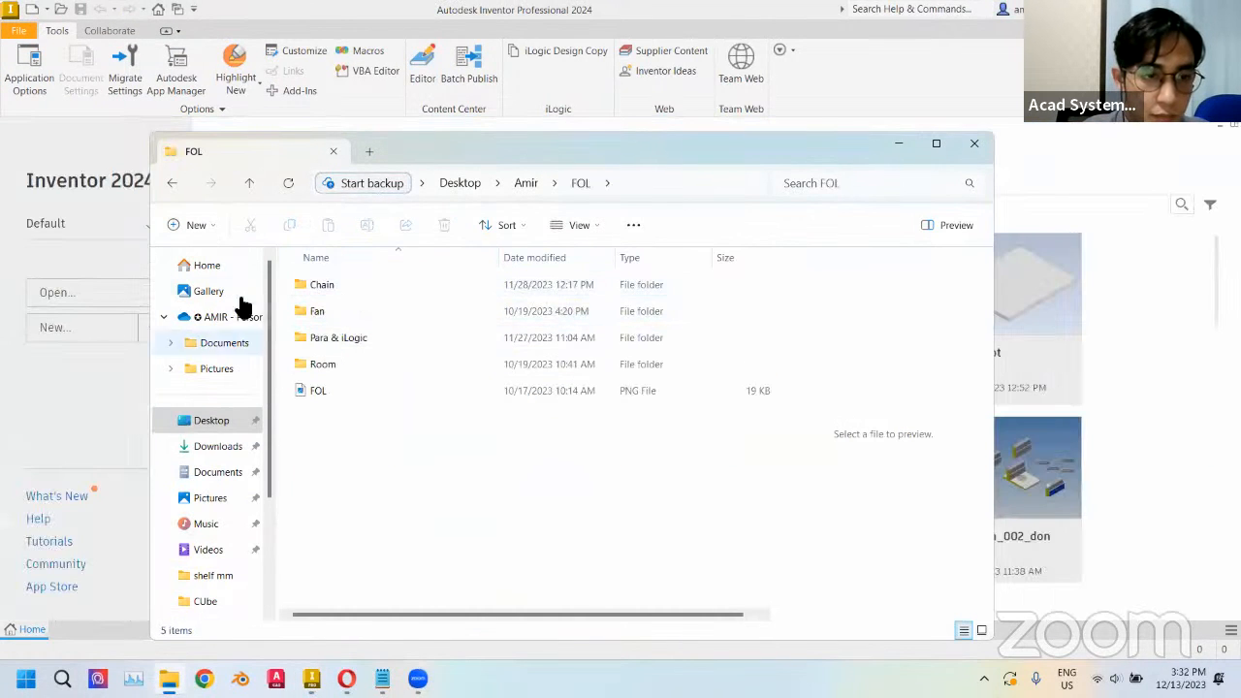
- Open the Shelf change assembly in Inventor from the Desktop folder wow > Ilogic > CUbe
click(240, 417)
double_click(326, 383)
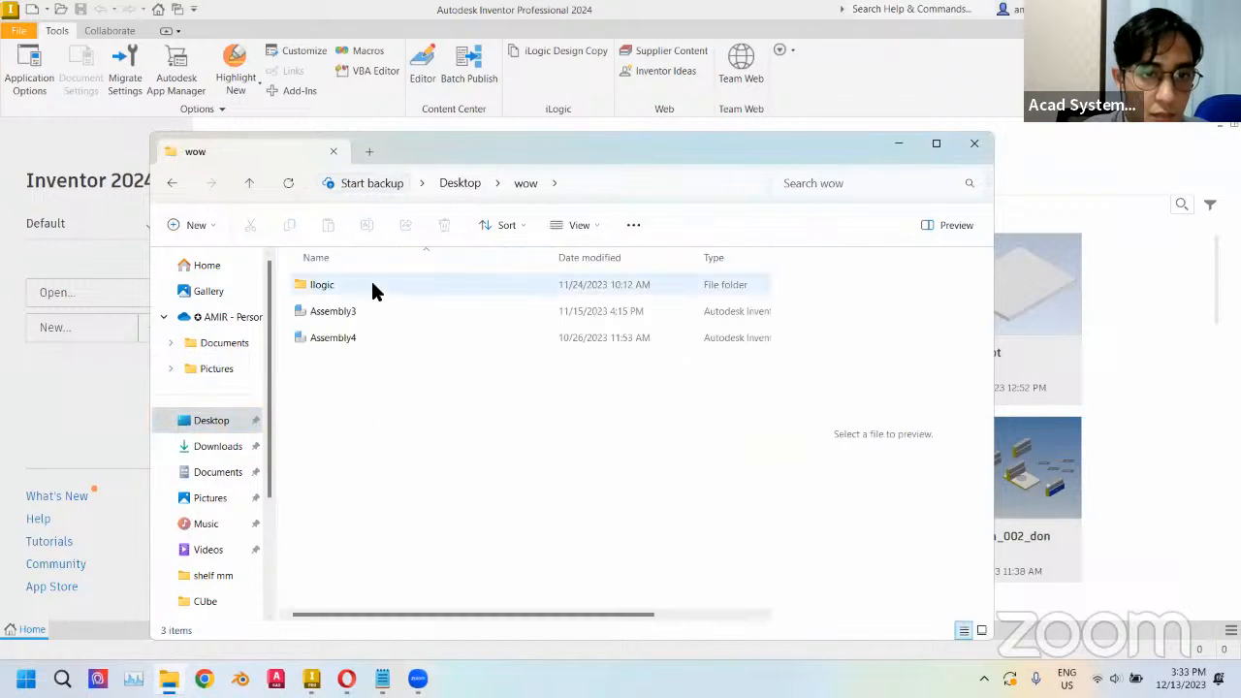
double_click(369, 281)
double_click(362, 282)
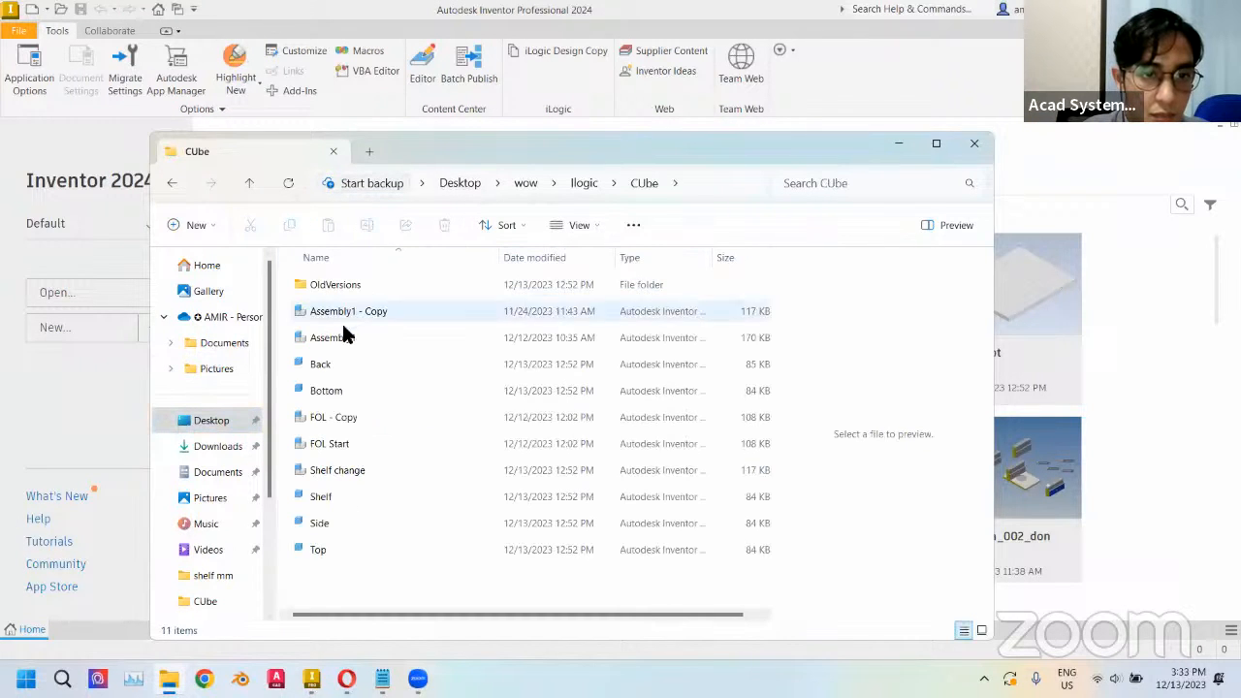
double_click(327, 469)
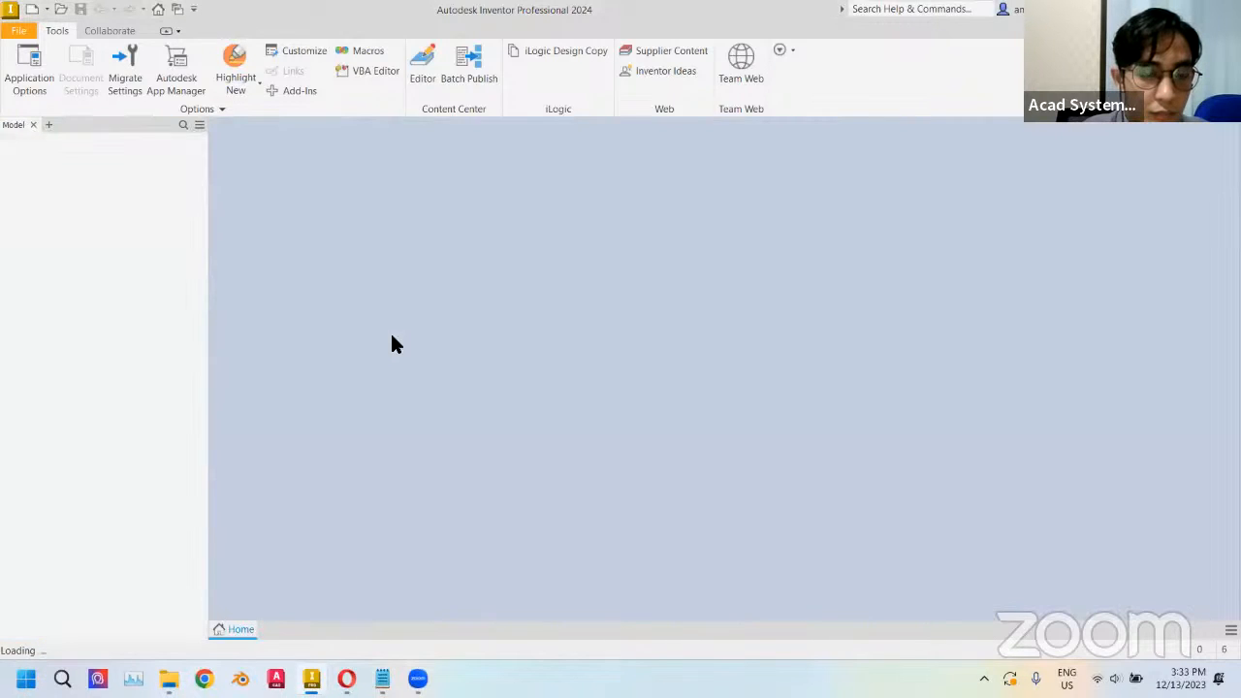
click(535, 365)
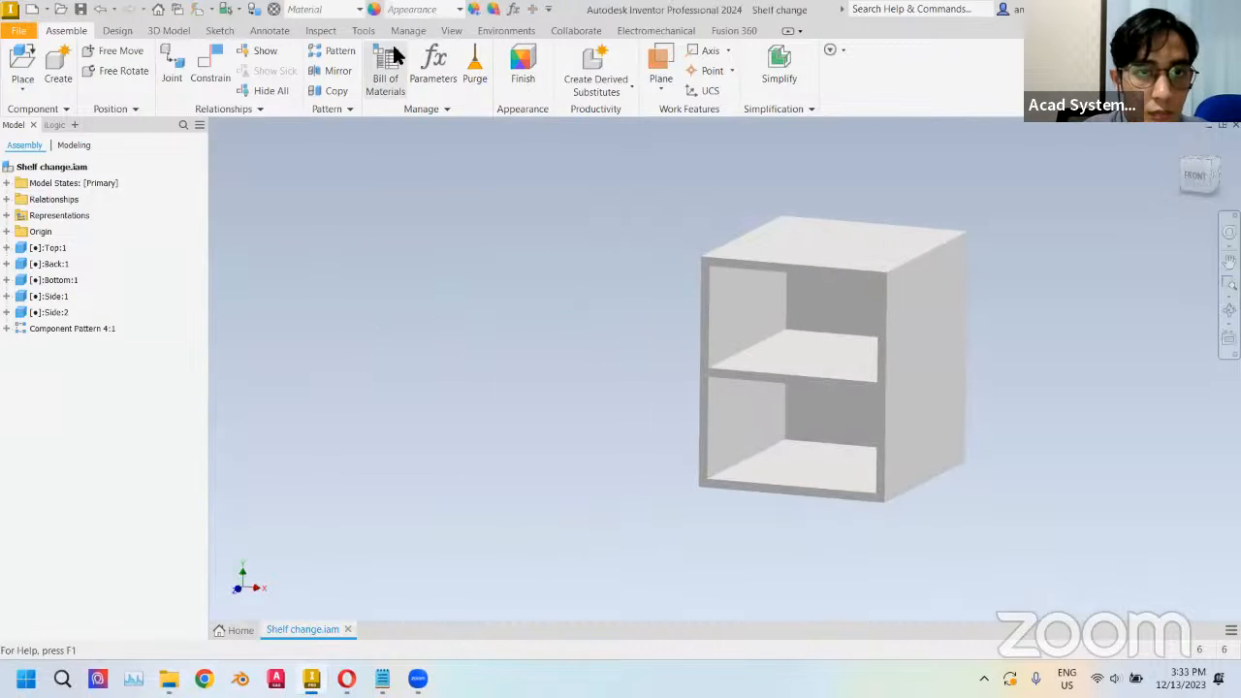
- Display the Shelf change assembly in the Shaded with Edges visual style
click(452, 30)
click(315, 75)
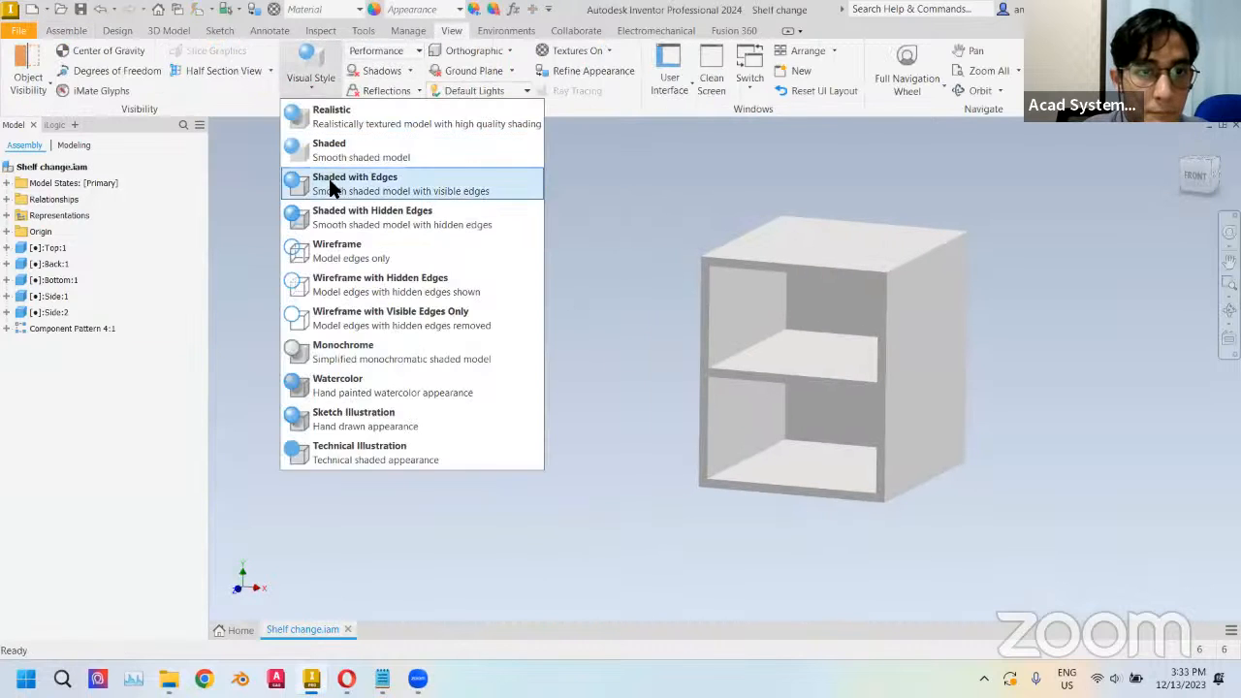
click(325, 181)
- Set the Shelf_Qty user parameter to 2 and close the parameters
click(66, 30)
click(513, 8)
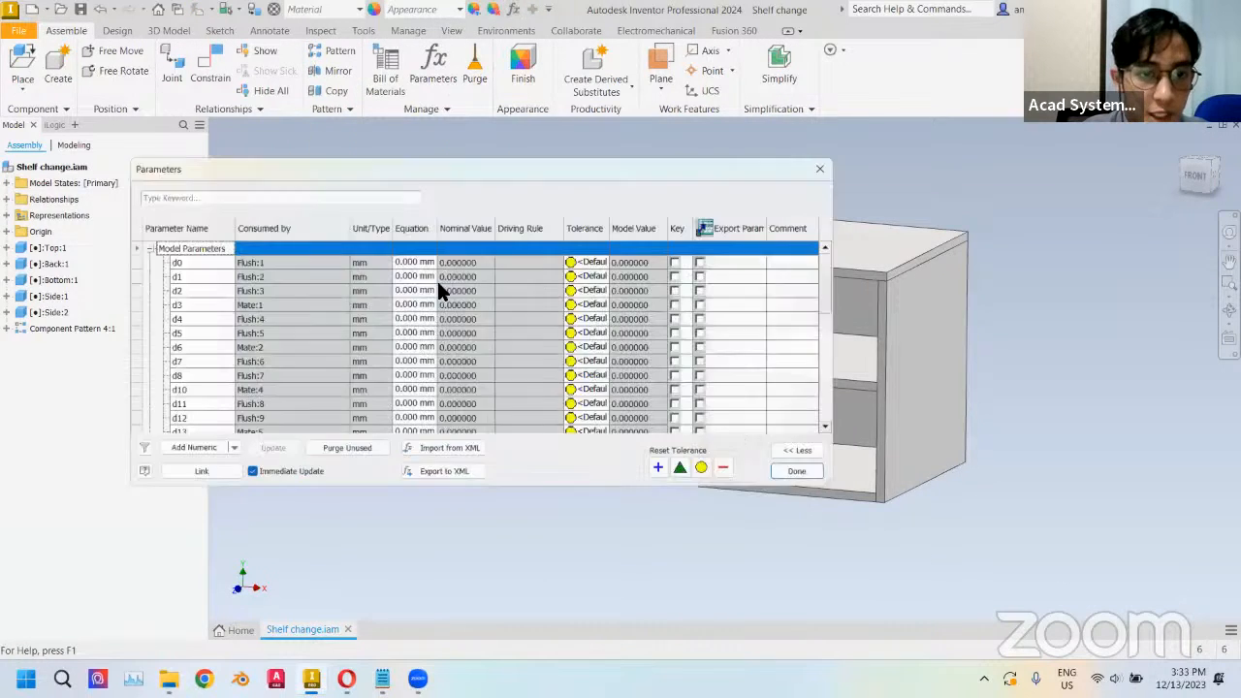
click(32, 246)
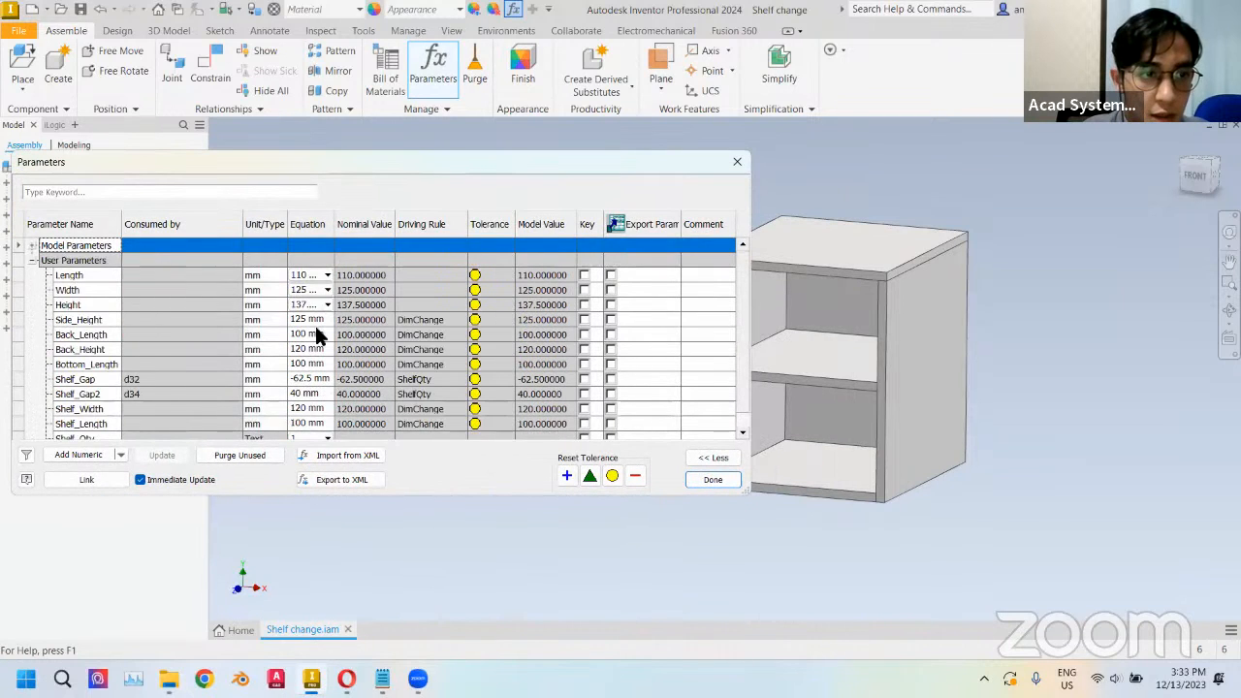
scroll(317, 335, down, 1)
click(313, 424)
click(312, 447)
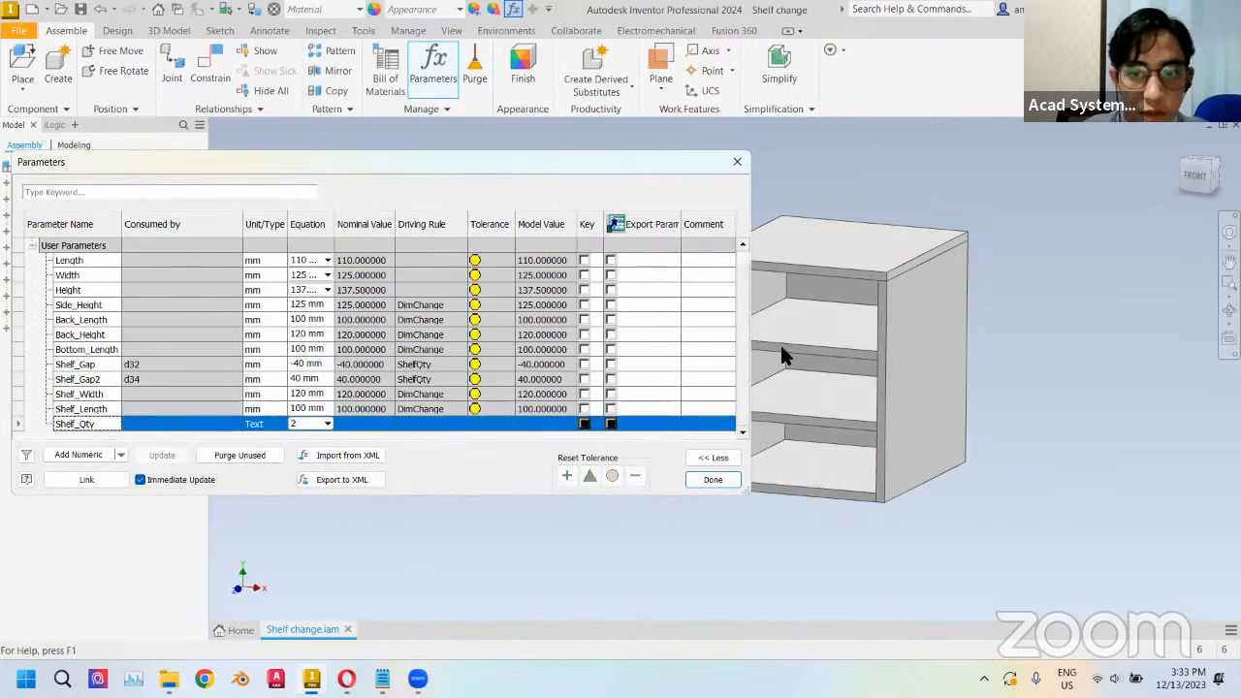
click(710, 480)
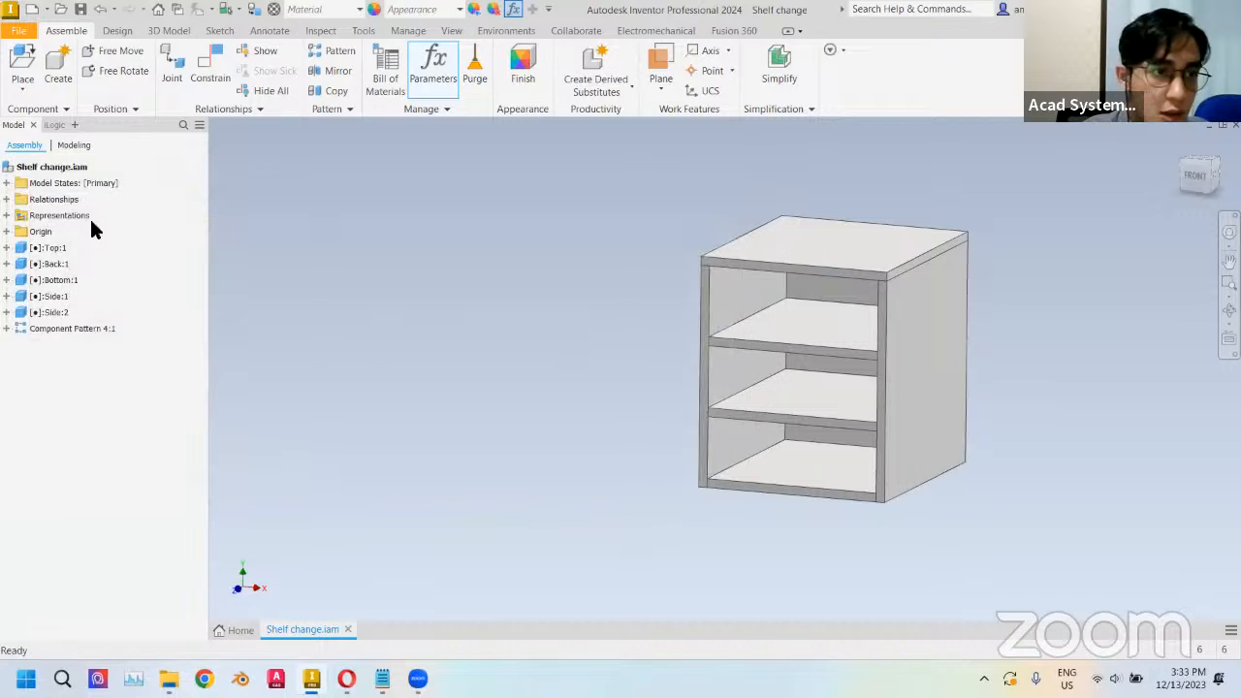
- Delete the existing Configurator form from the assembly's iLogic forms
click(43, 126)
click(21, 144)
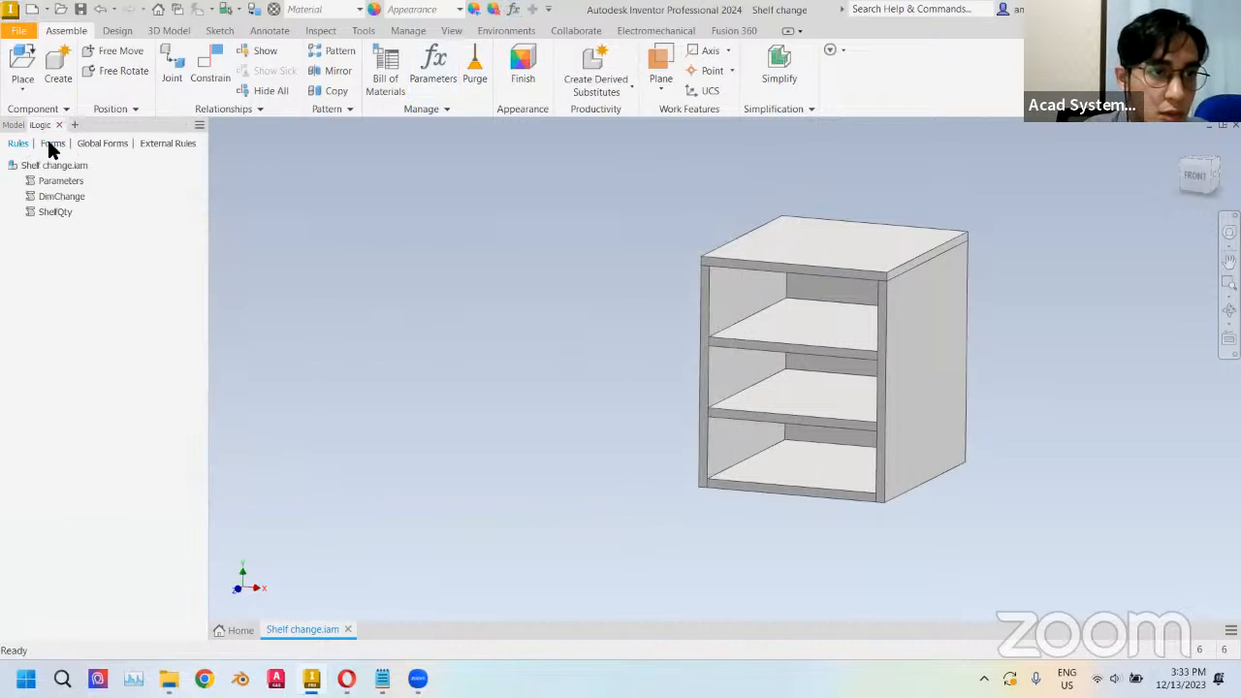
click(50, 143)
right_click(60, 169)
click(91, 205)
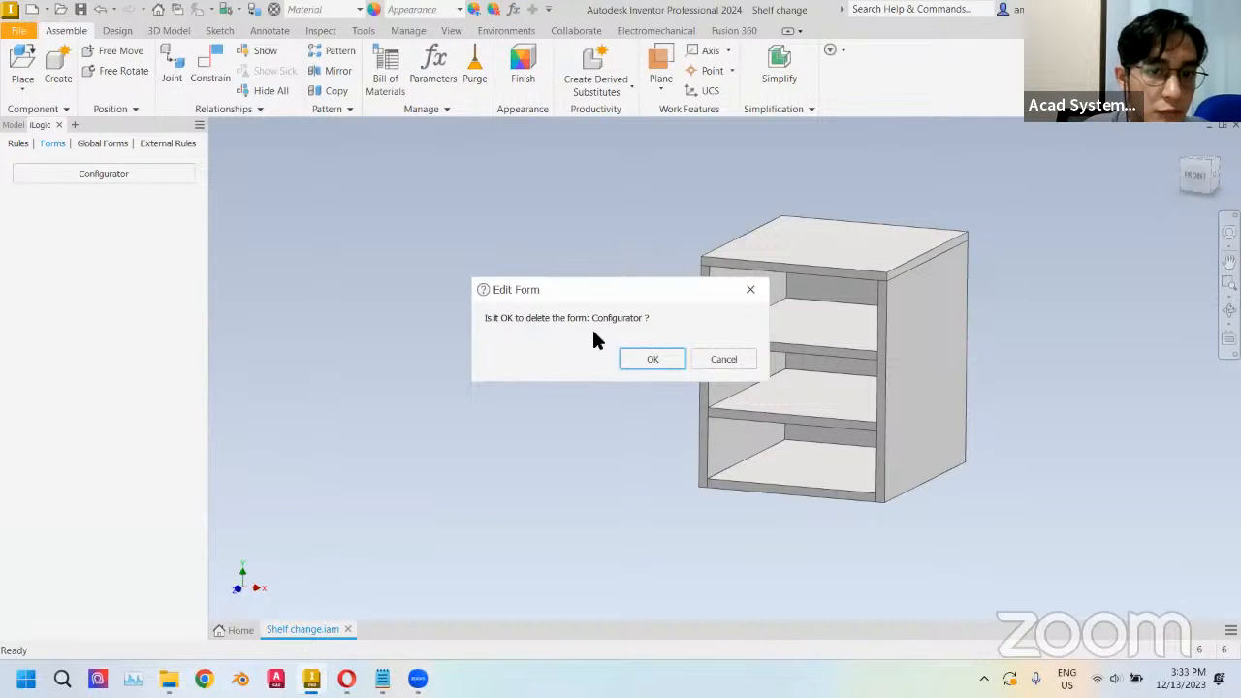
click(649, 358)
- Add a new iLogic form to the Shelf change assembly and move its editor aside
right_click(85, 188)
click(22, 146)
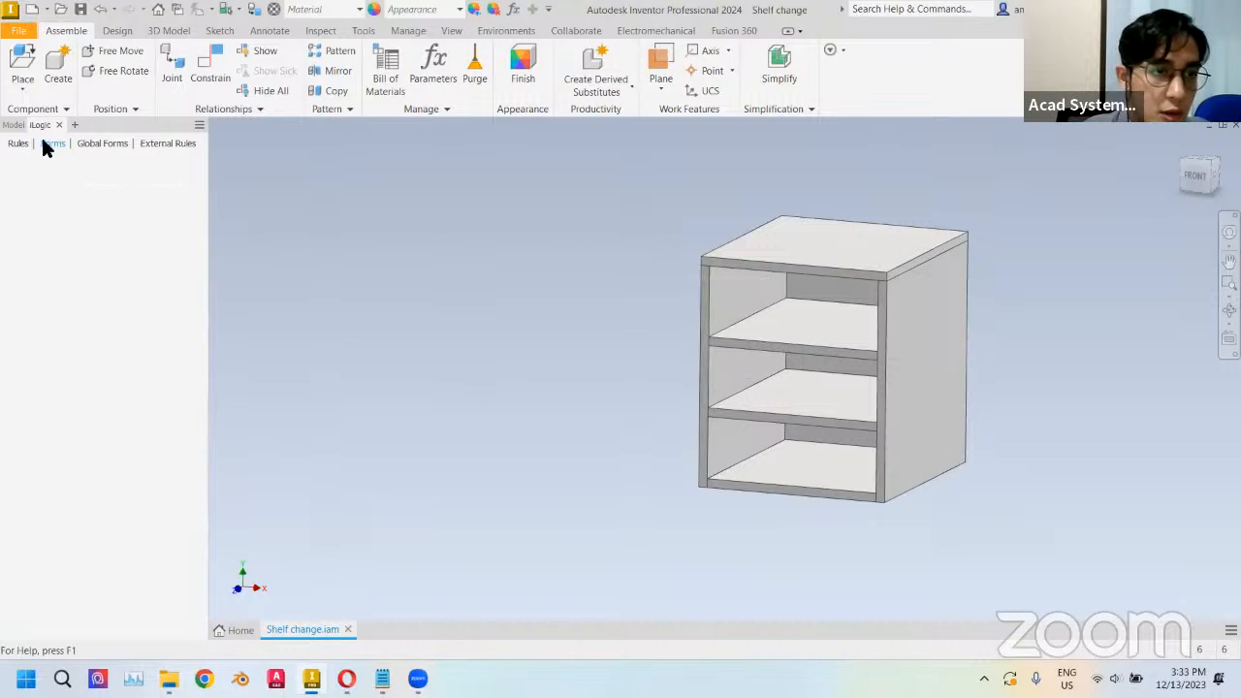
click(52, 143)
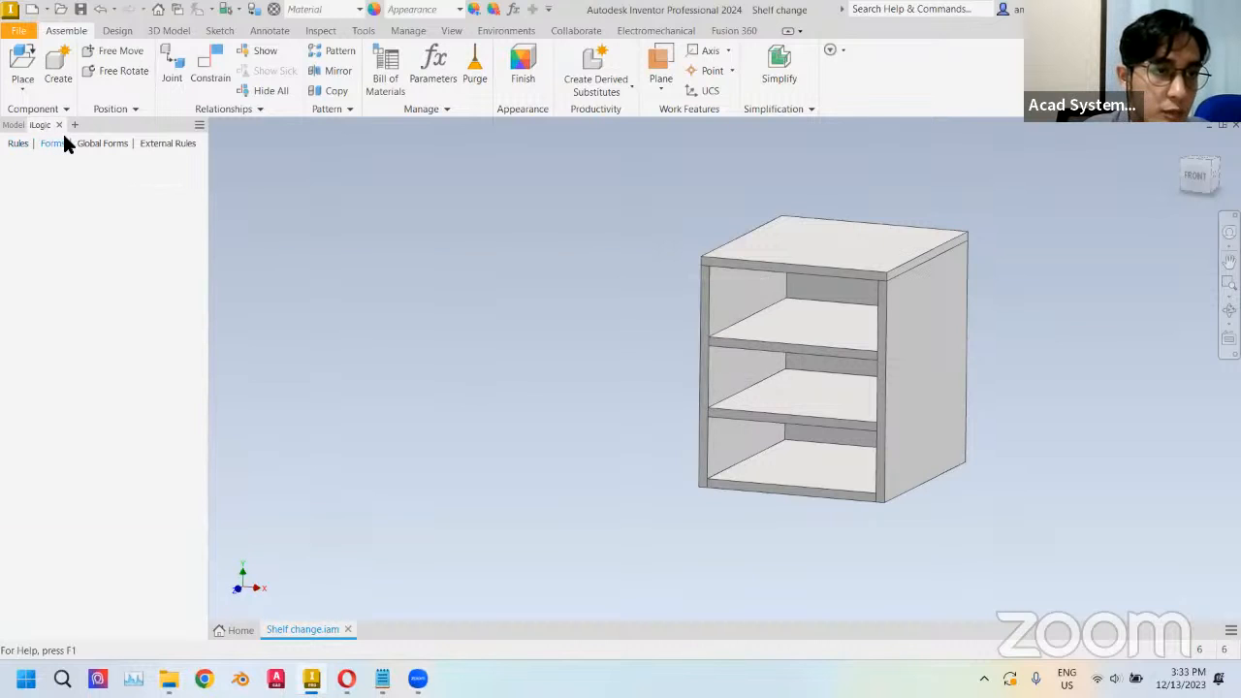
right_click(54, 181)
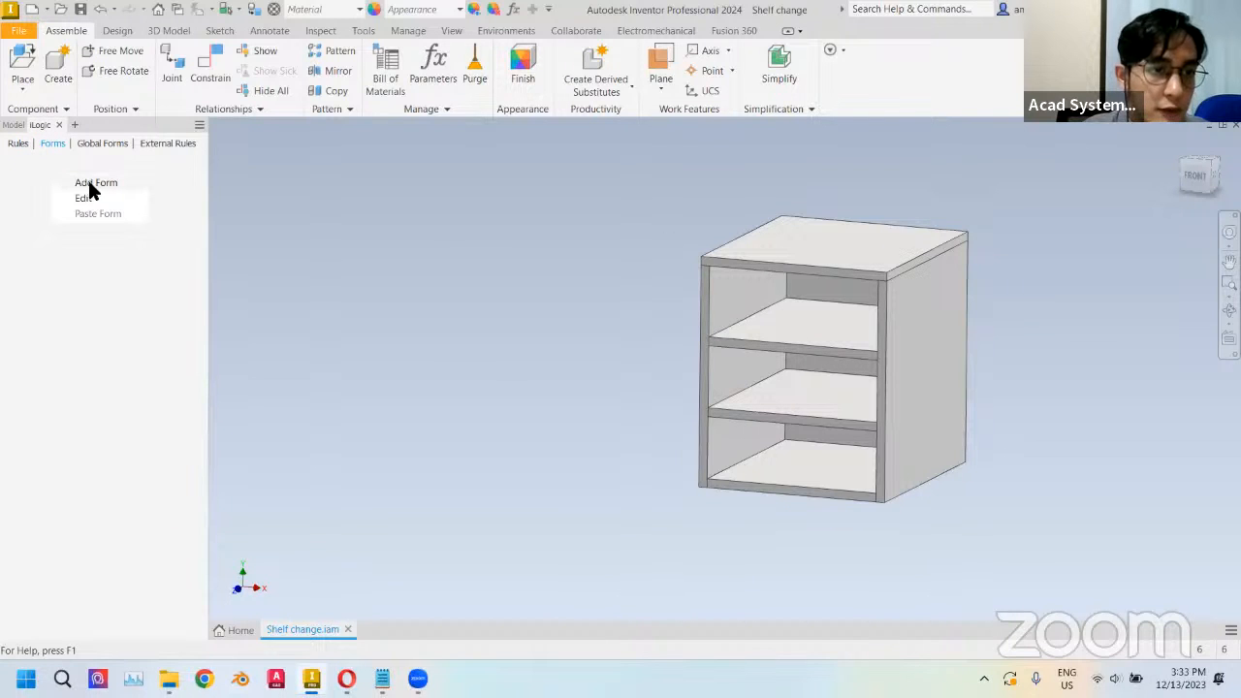
click(92, 184)
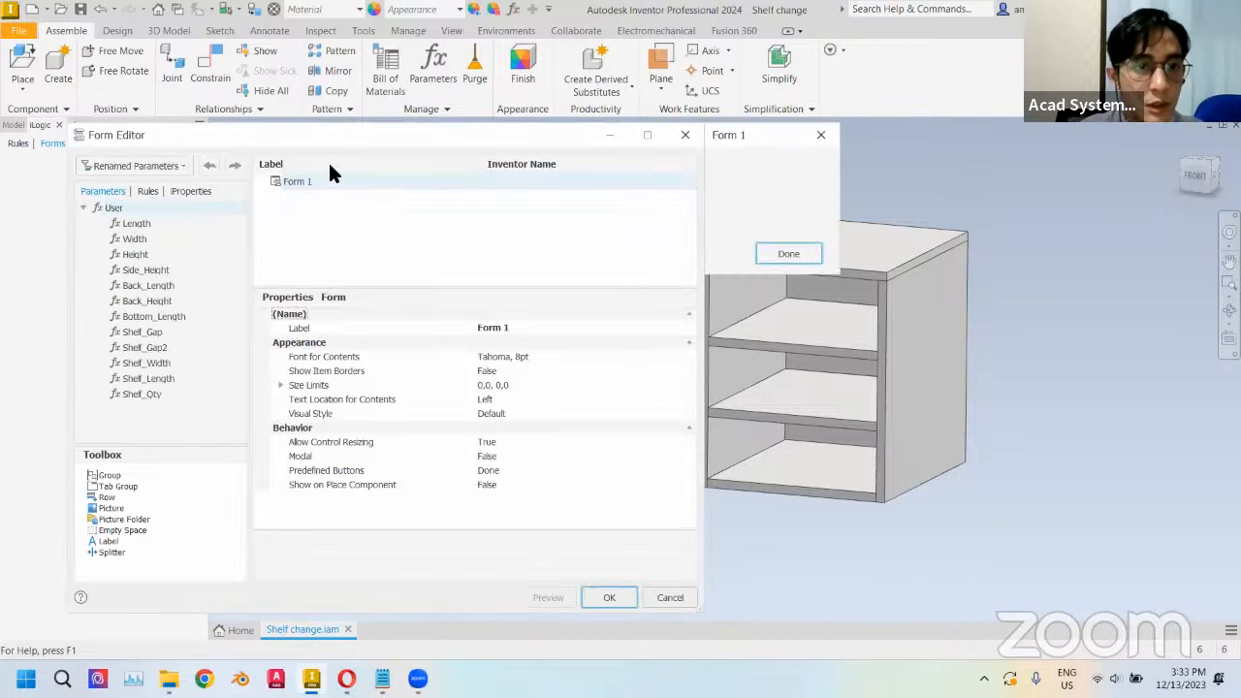
drag(329, 143, 307, 142)
- Add the Length, Width, Height and Shelf_Qty user parameters to the new form
click(118, 225)
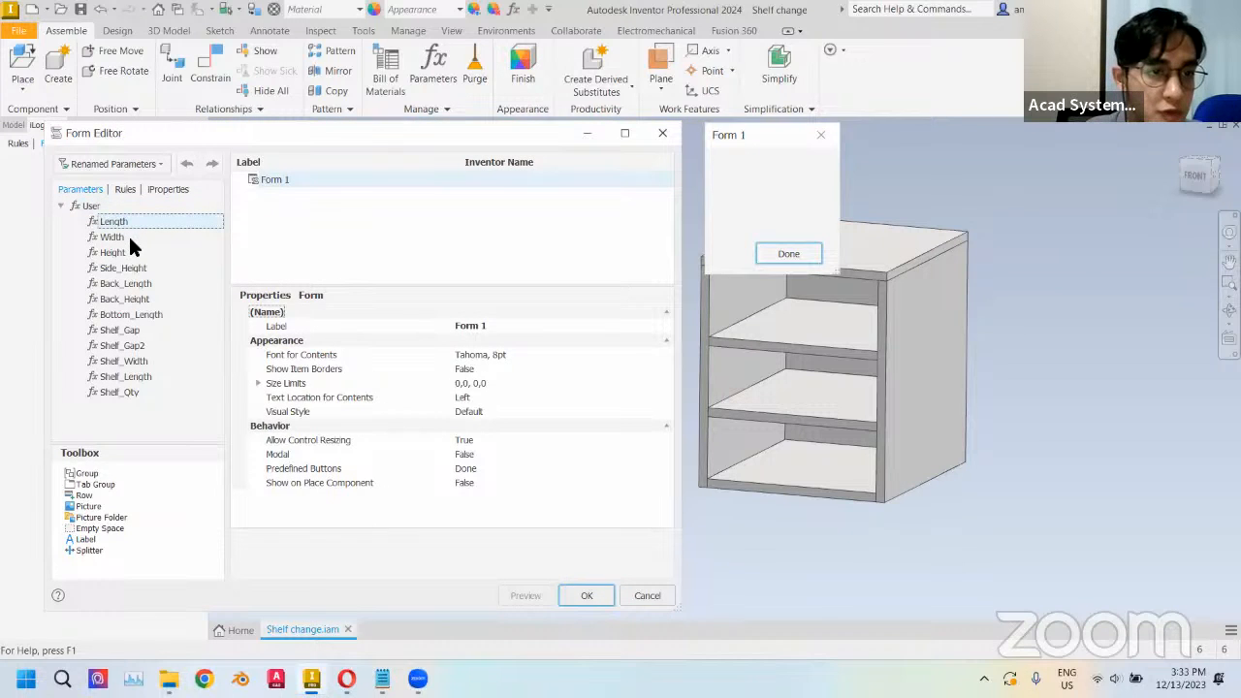
ctrl+click(119, 235)
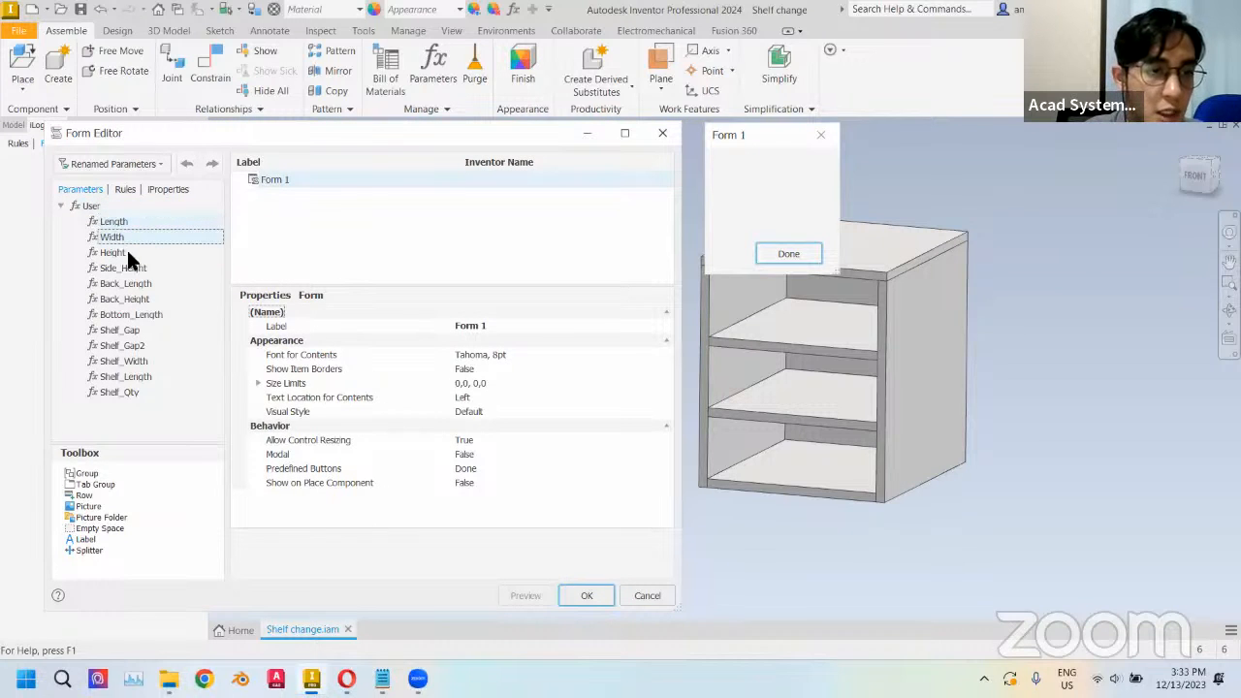
ctrl+click(127, 252)
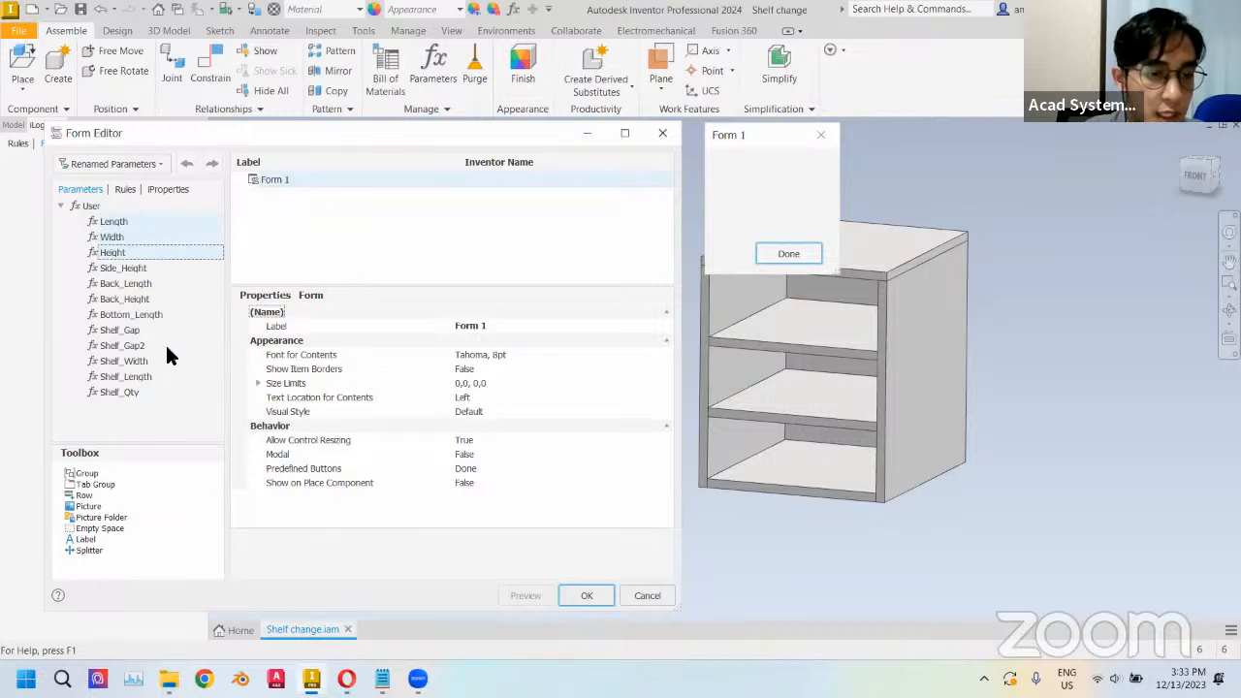
ctrl+click(124, 392)
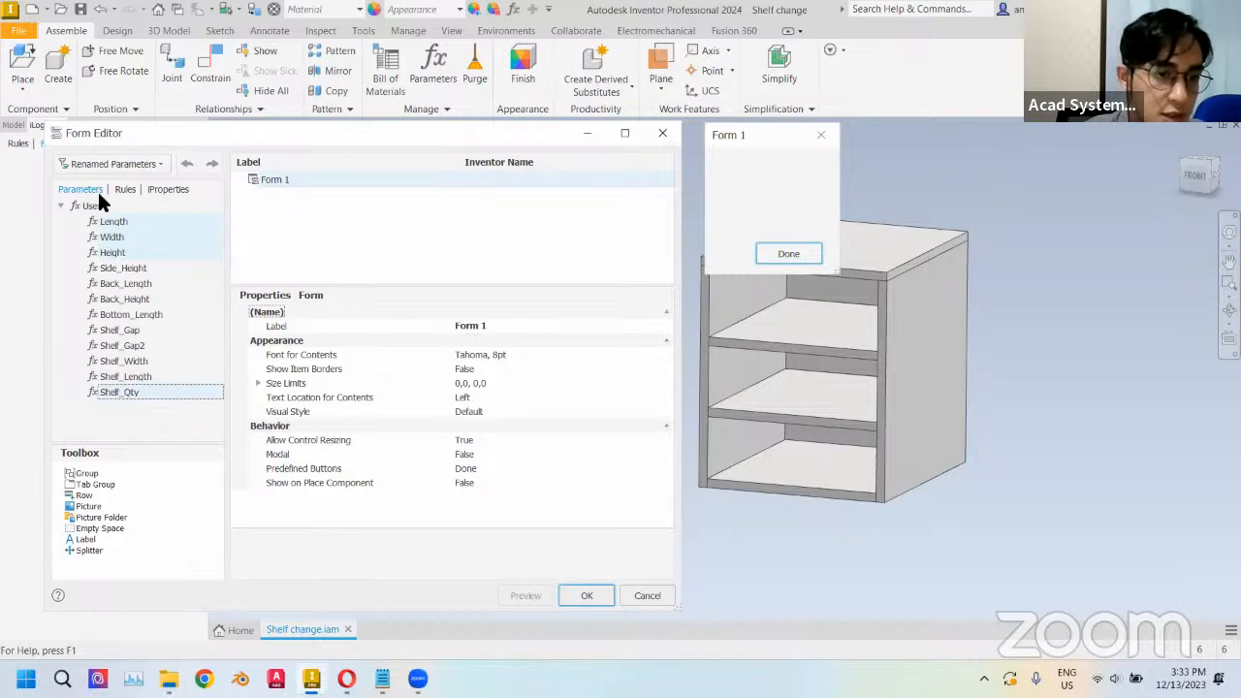
drag(105, 223, 100, 254)
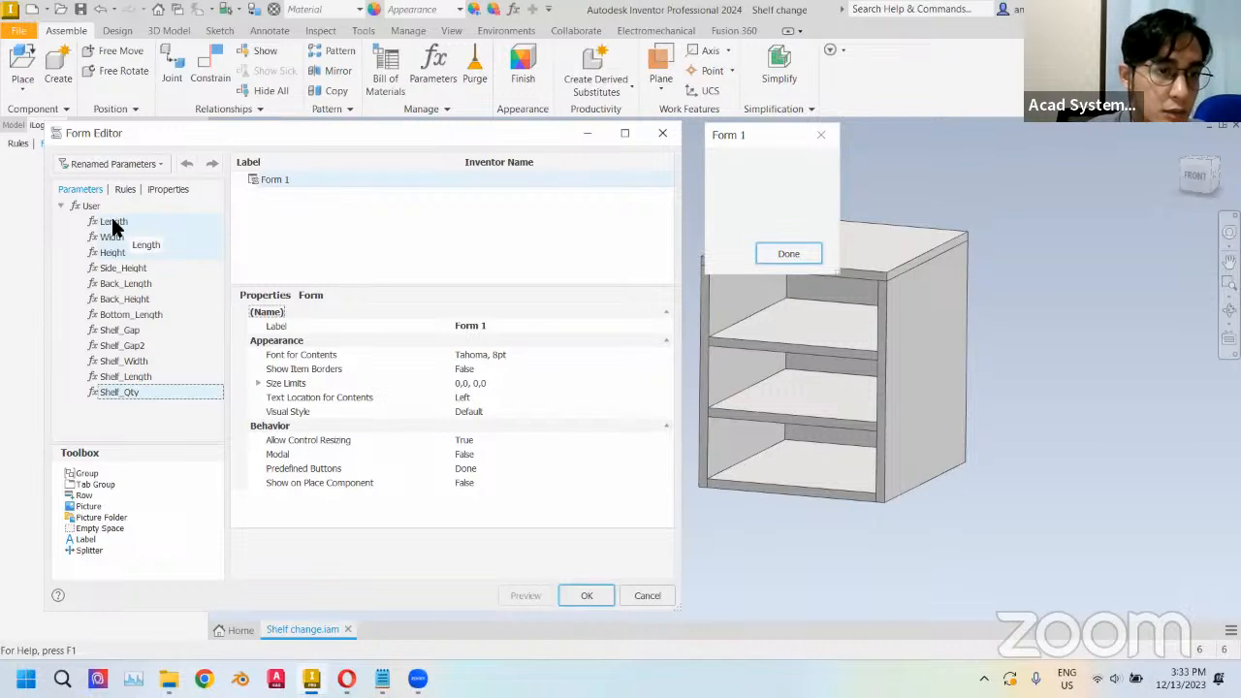
drag(113, 226, 370, 226)
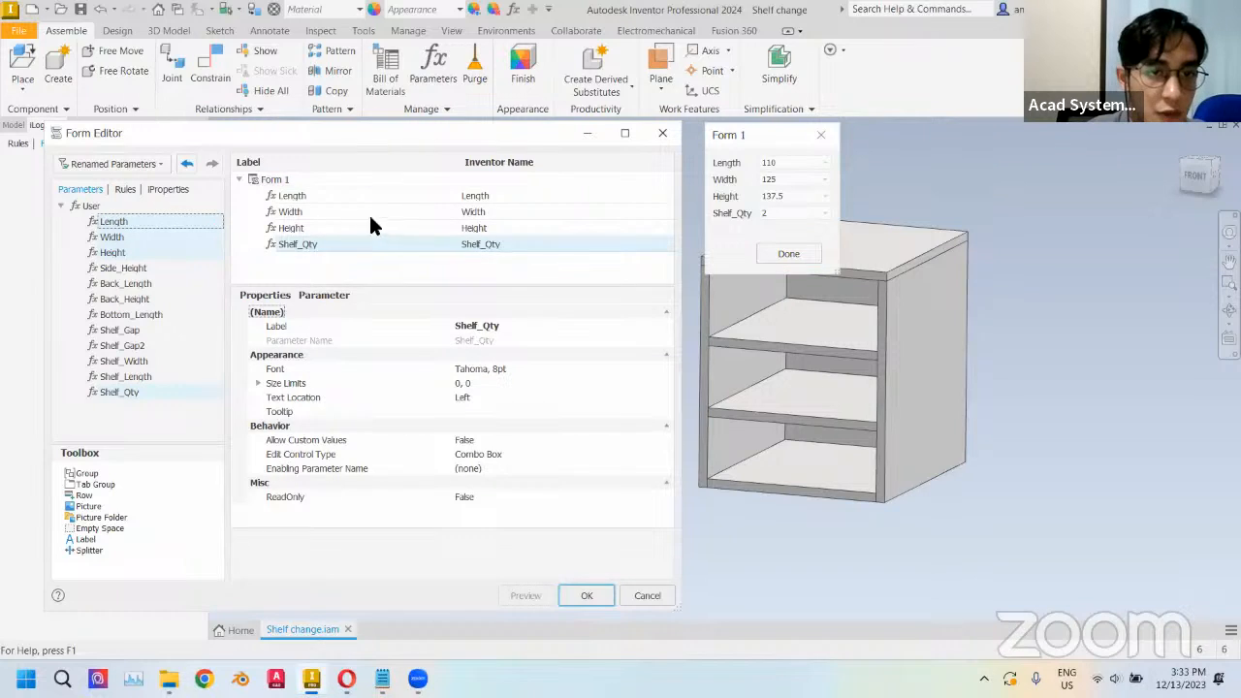
- Rename the new form's label as Configurator
click(275, 179)
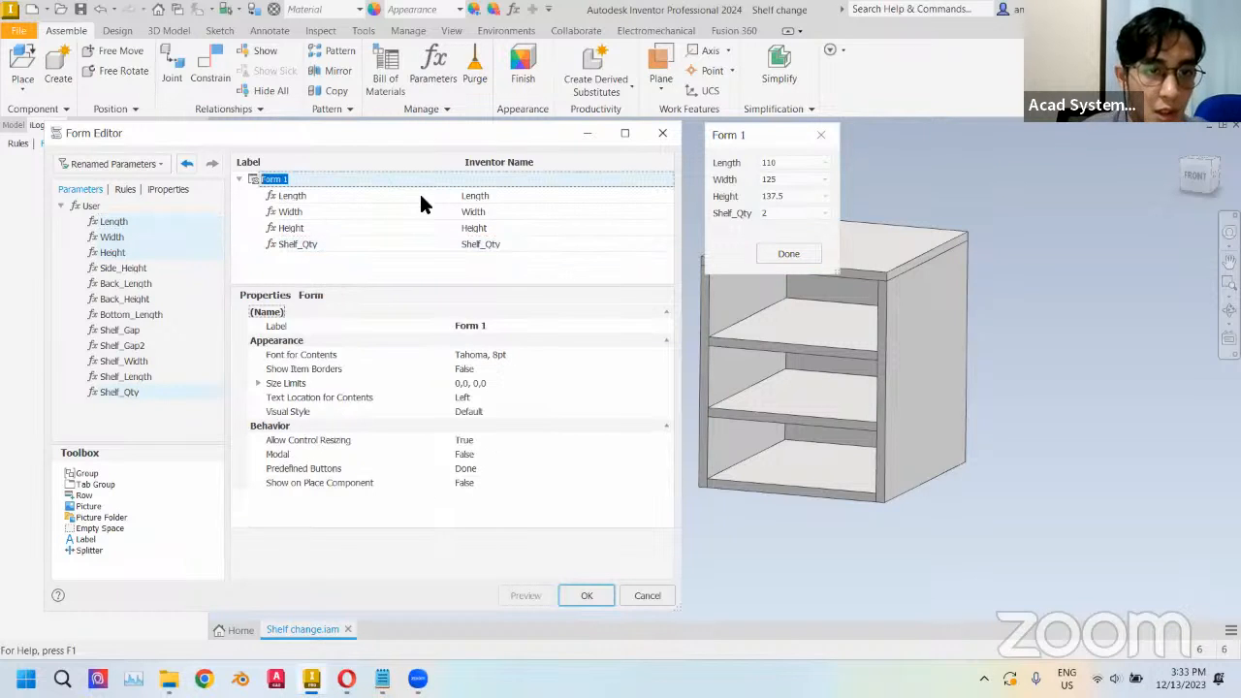
text(Con)
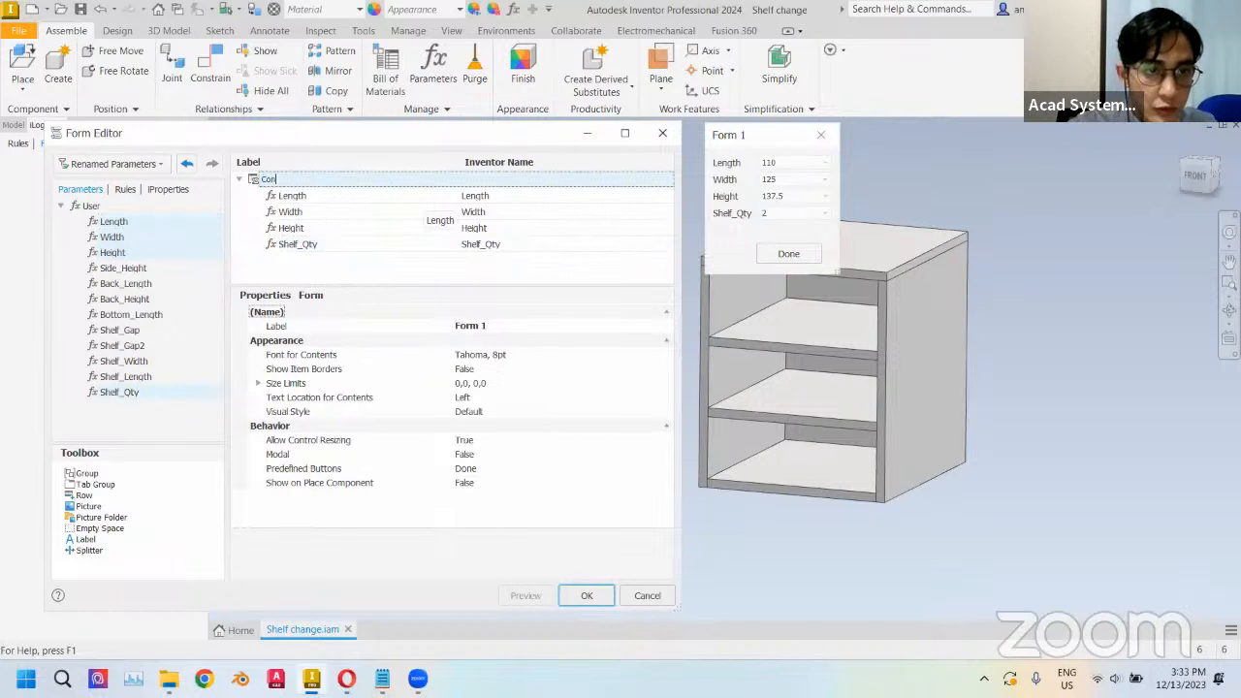
text(figurator)
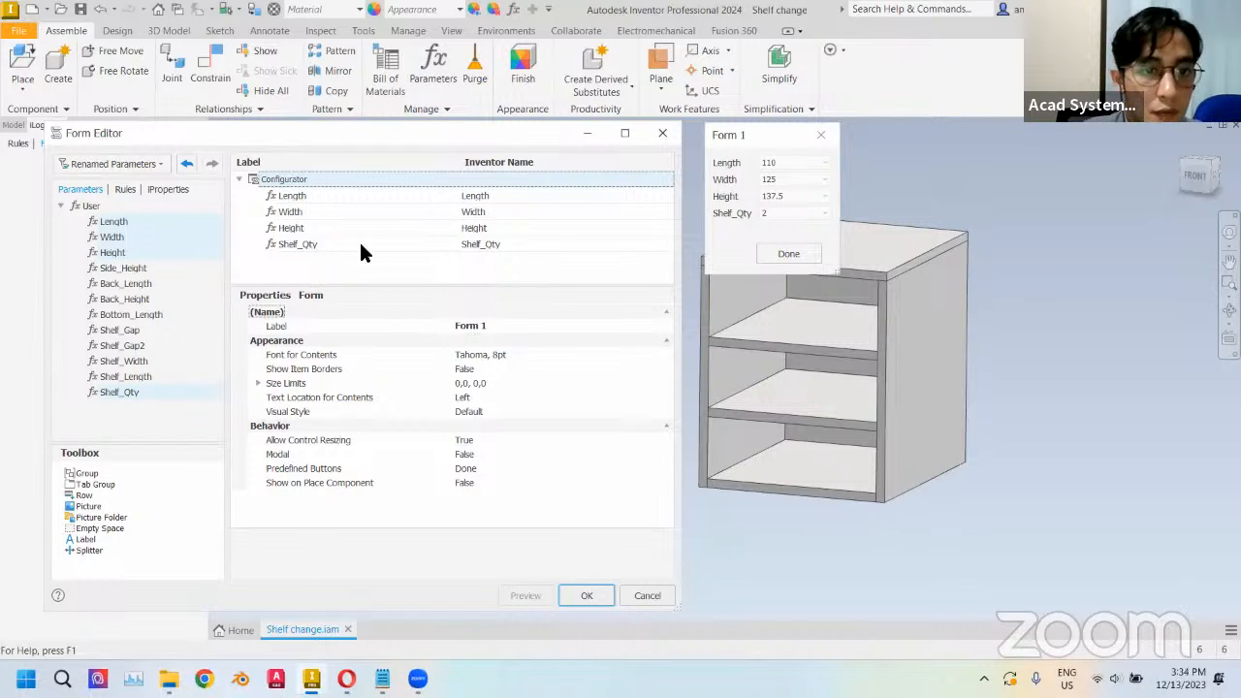
- Rename the Shelf_Qty parameter's label in the Configurator form as Shelf Quantity
click(325, 244)
drag(318, 245, 300, 247)
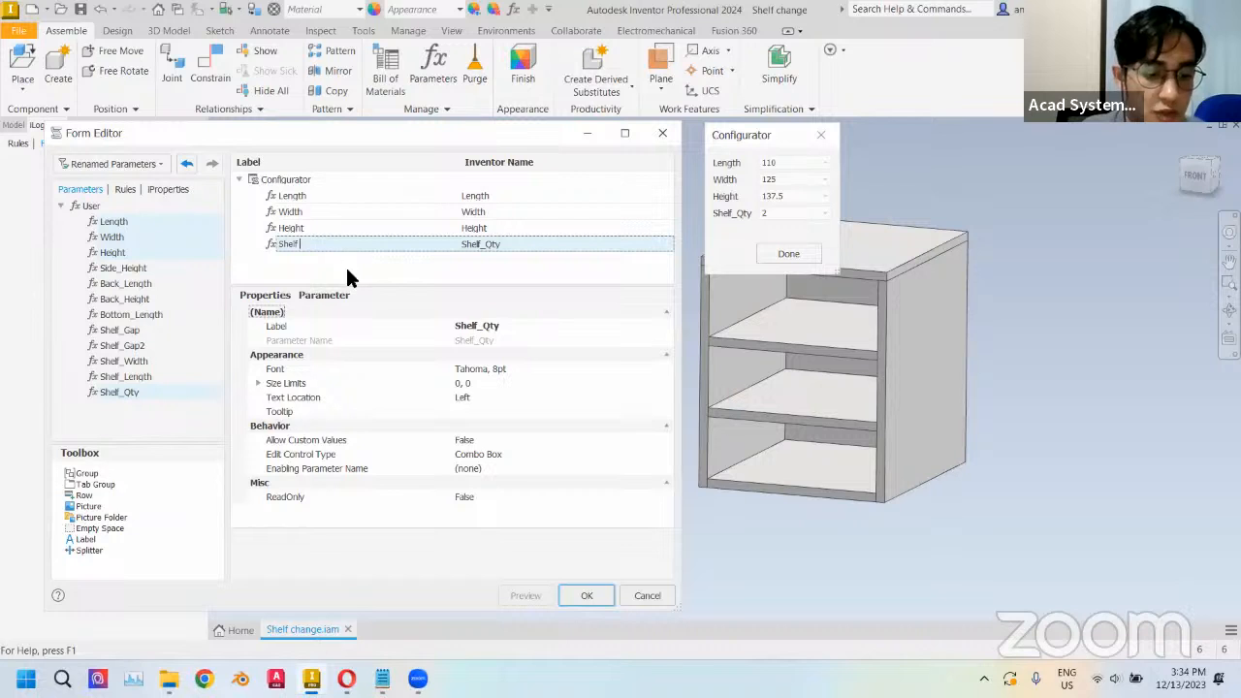
text(Quantity)
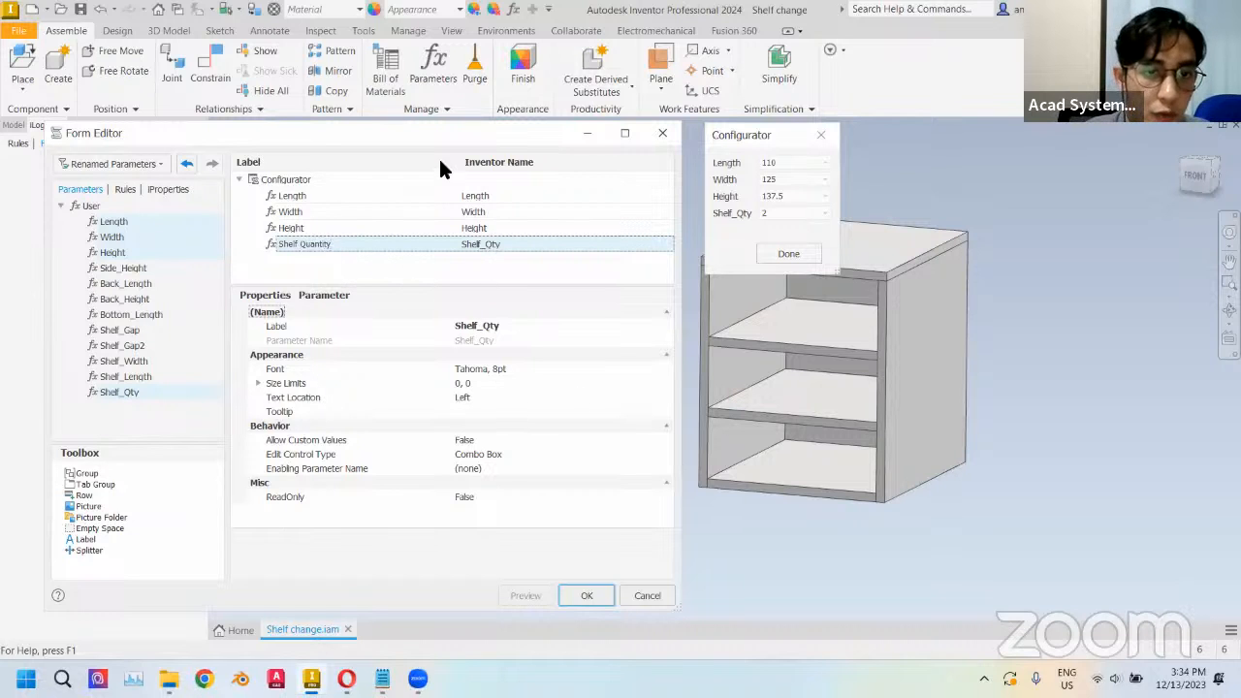
- Set the edit control type of the Length and Width parameters in the form to Radio Group
click(416, 195)
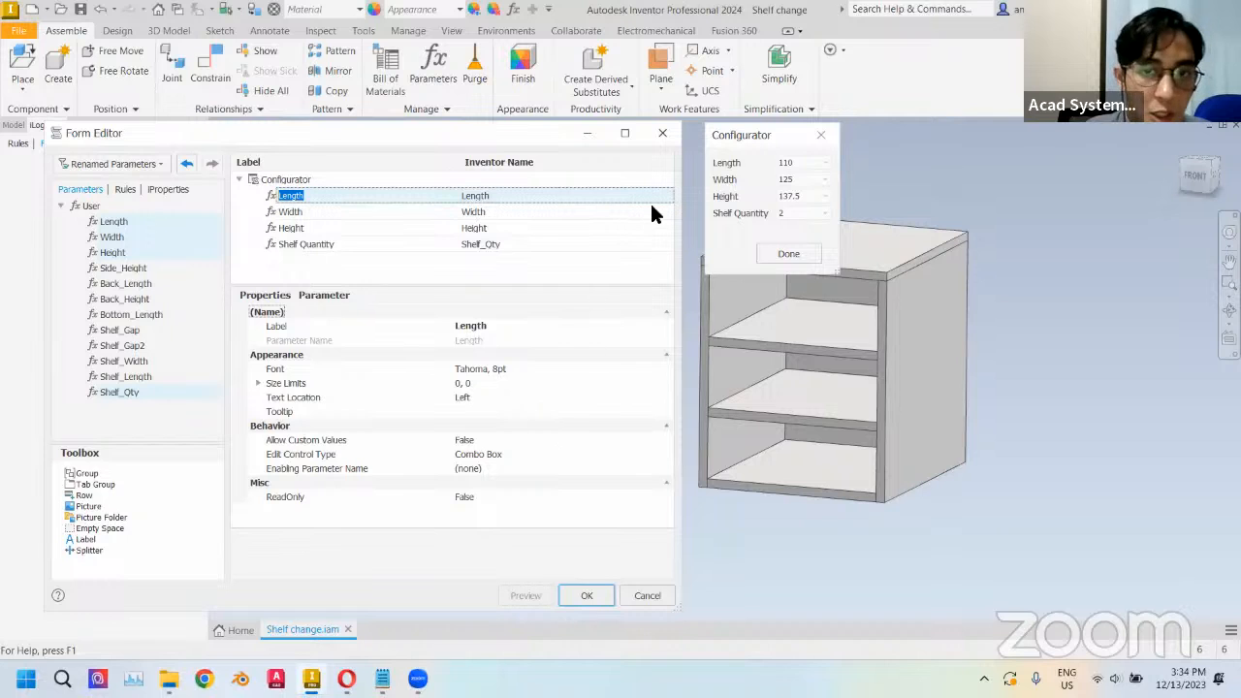
click(667, 454)
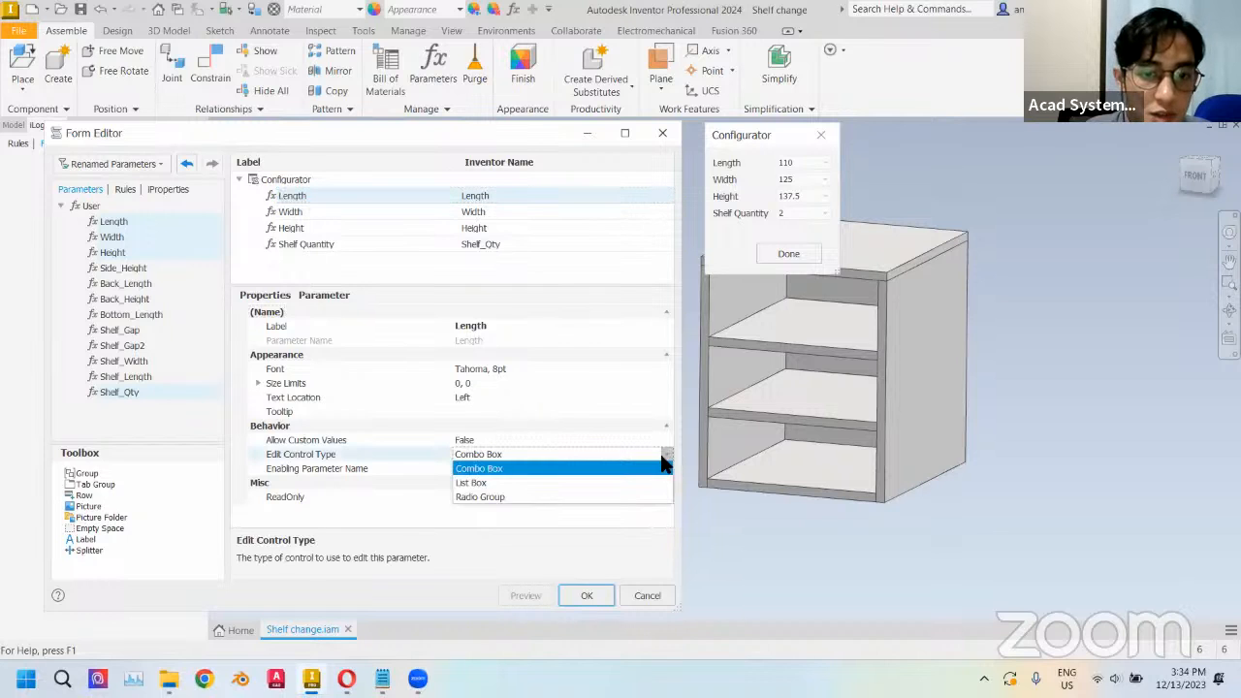
click(496, 496)
click(664, 213)
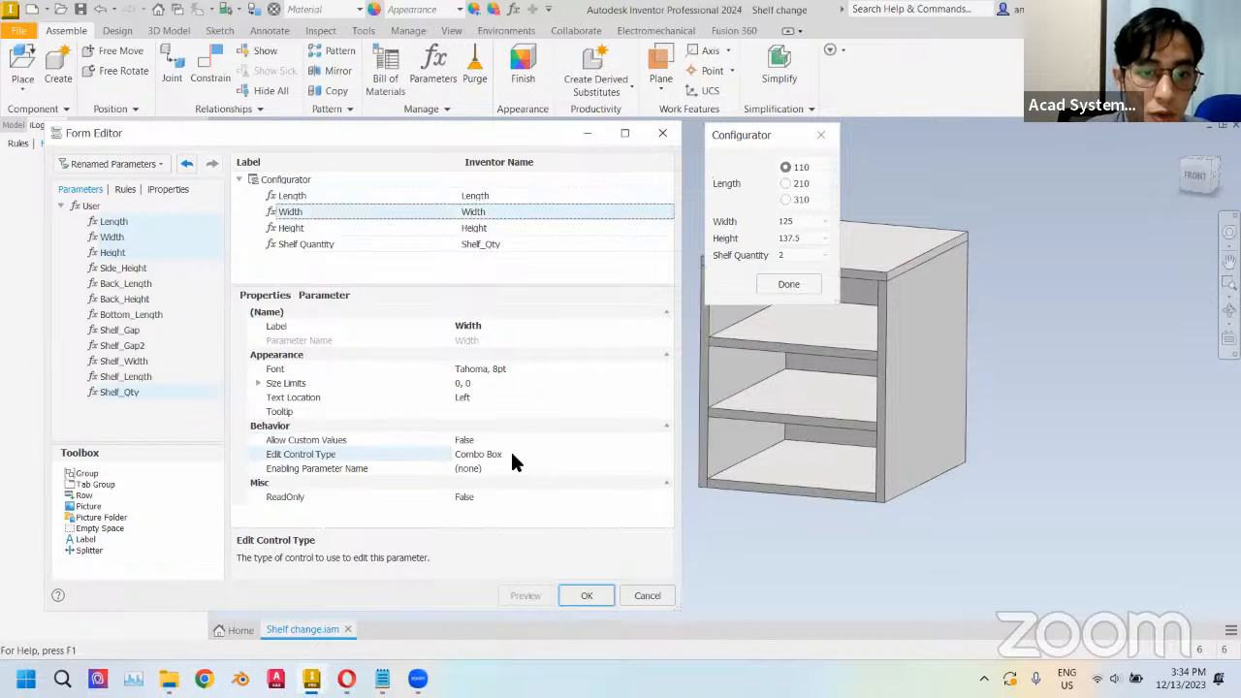
click(575, 456)
click(663, 454)
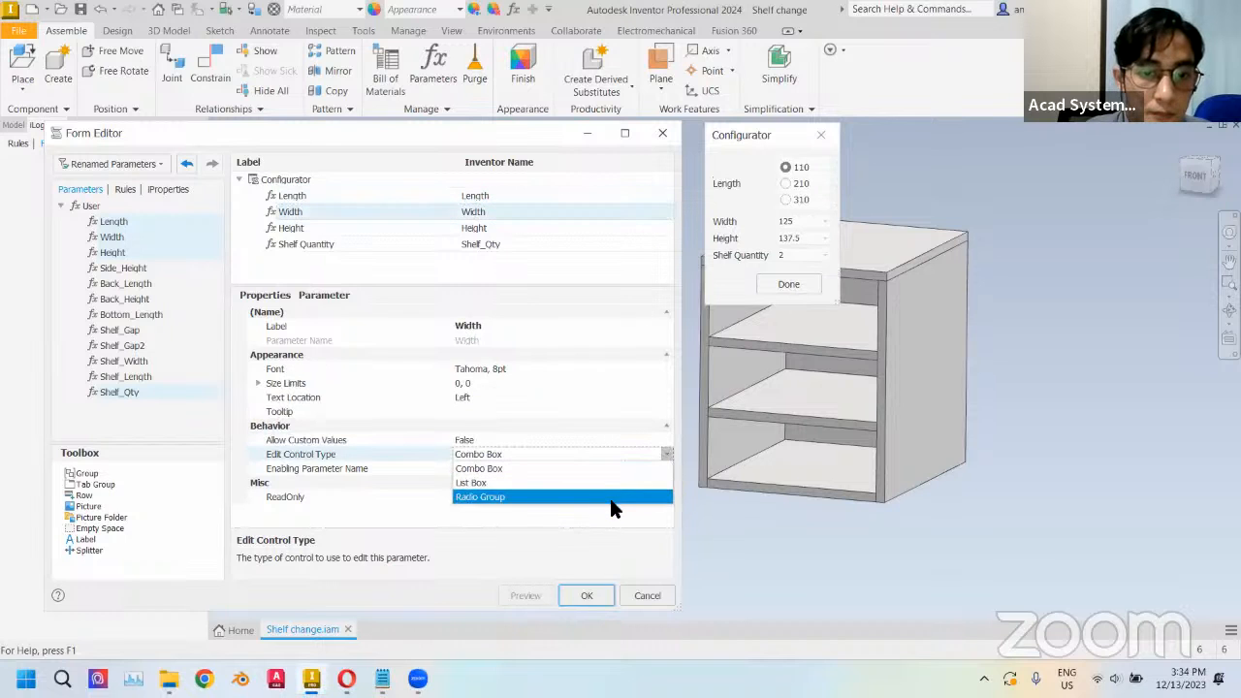
click(609, 498)
- Set the edit control type of the Height and Shelf Quantity parameters to Radio Group and accept the form
click(664, 222)
click(663, 454)
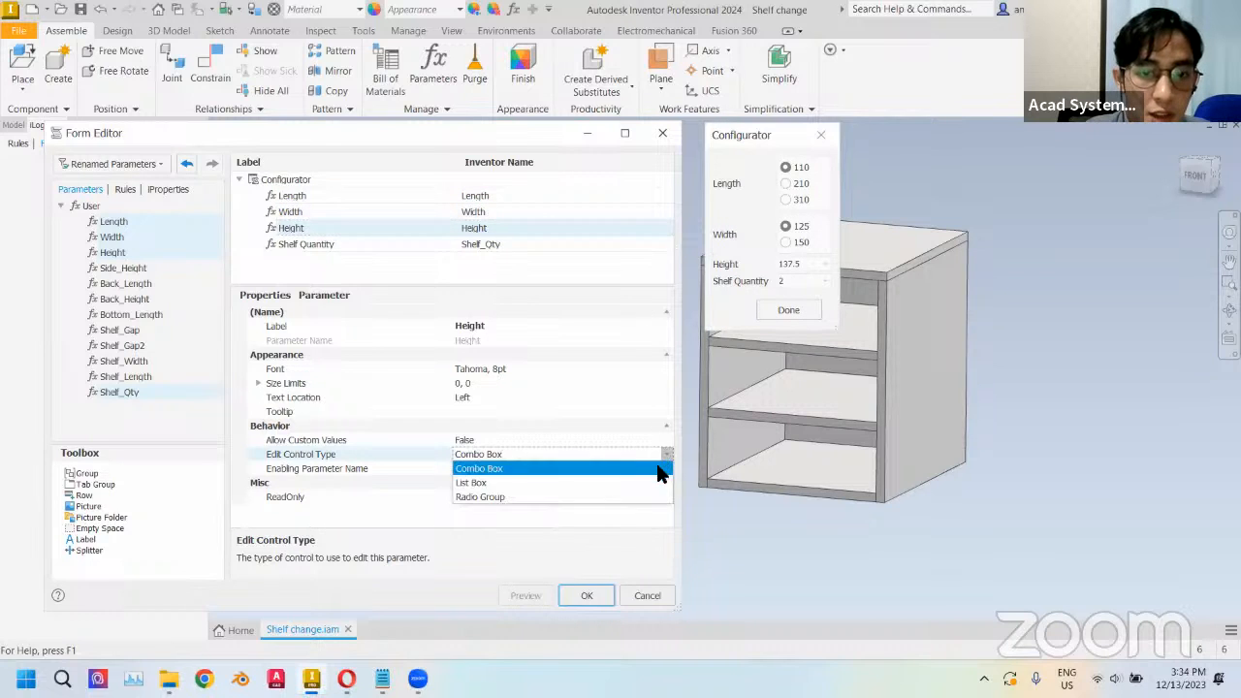
click(656, 498)
click(659, 244)
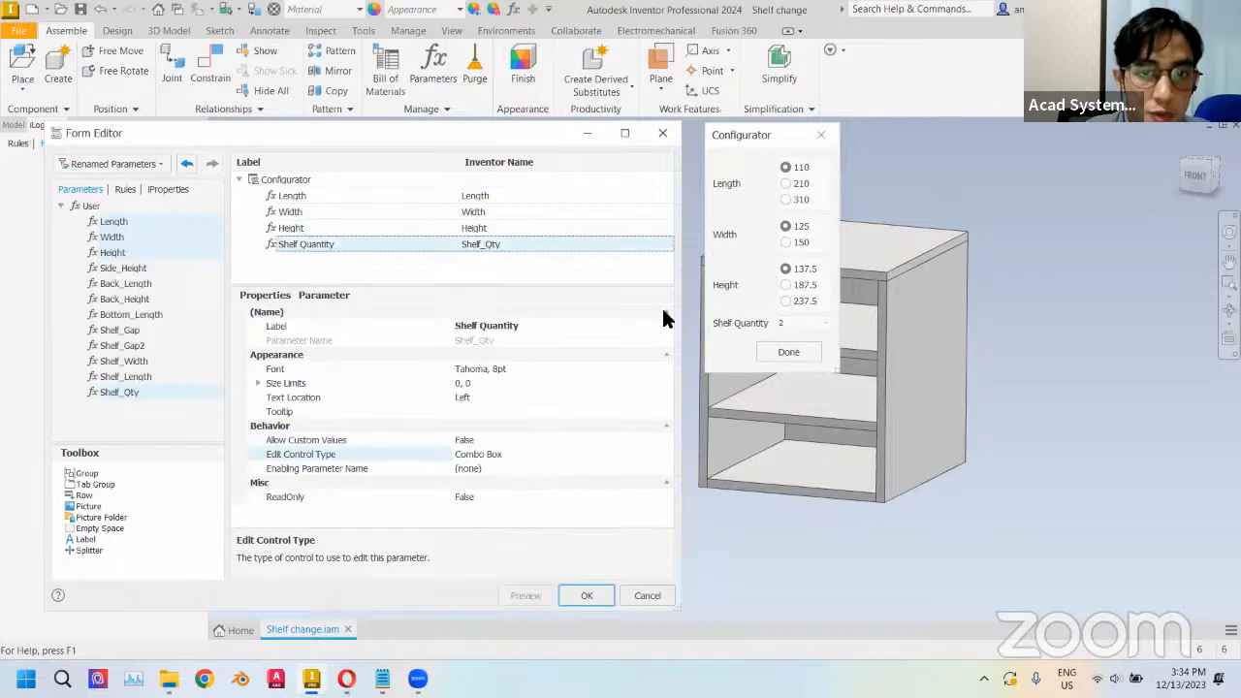
click(663, 455)
click(643, 498)
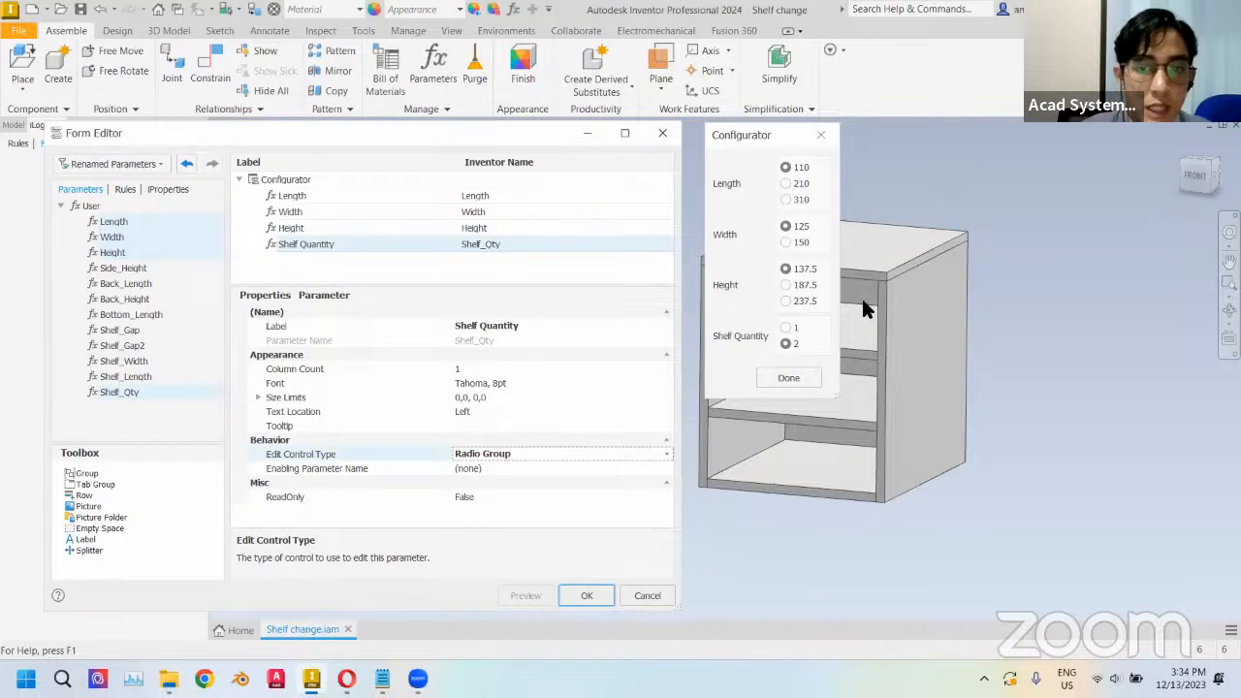
click(581, 595)
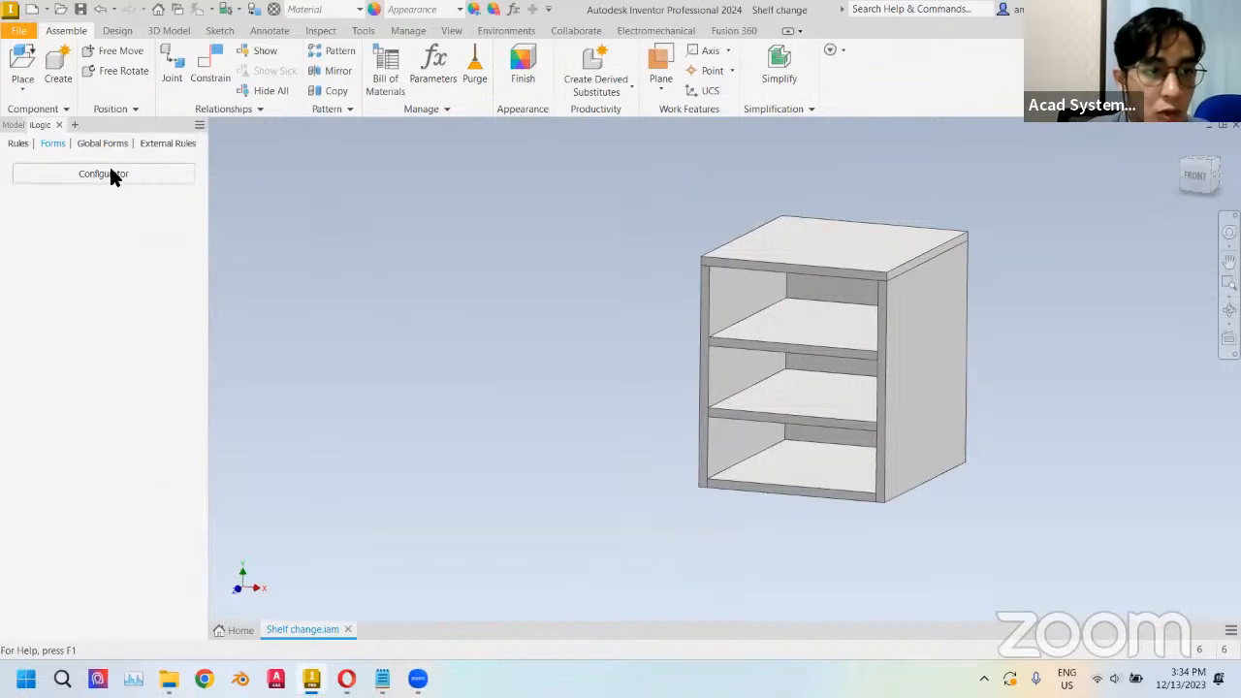
- Use the Configurator form to set Length 310, Width 150, Height 187.5 and Shelf Quantity 1
click(109, 174)
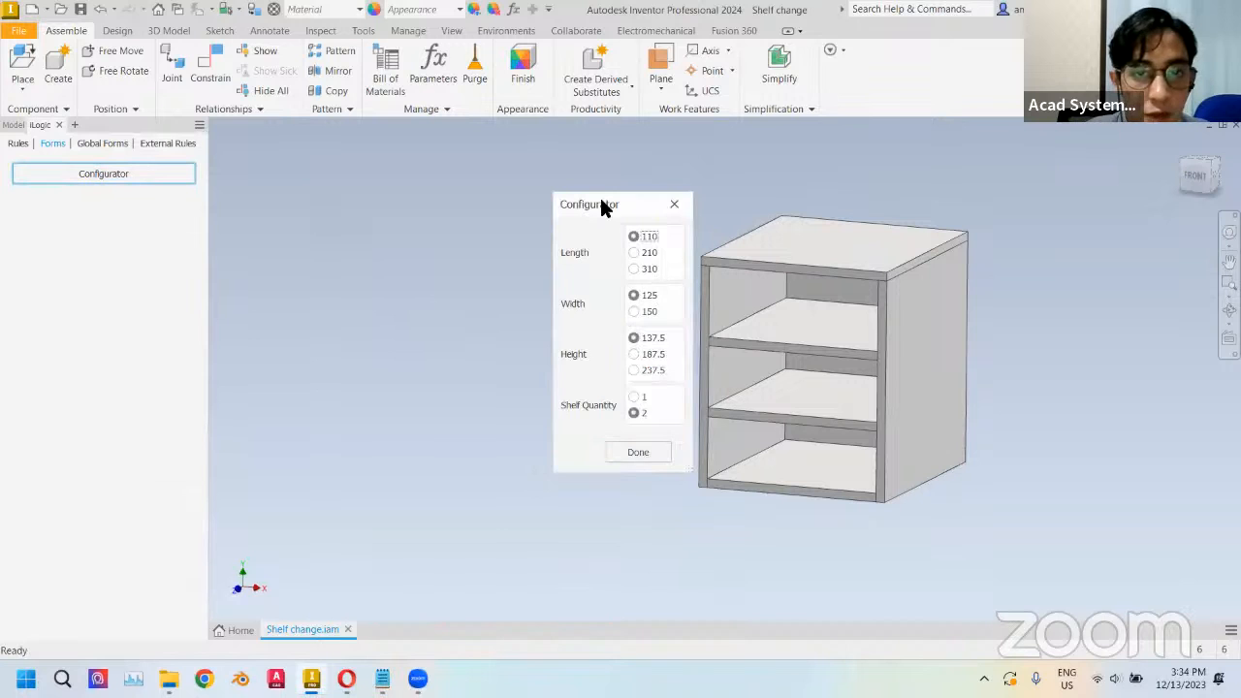
drag(601, 209, 336, 217)
click(369, 260)
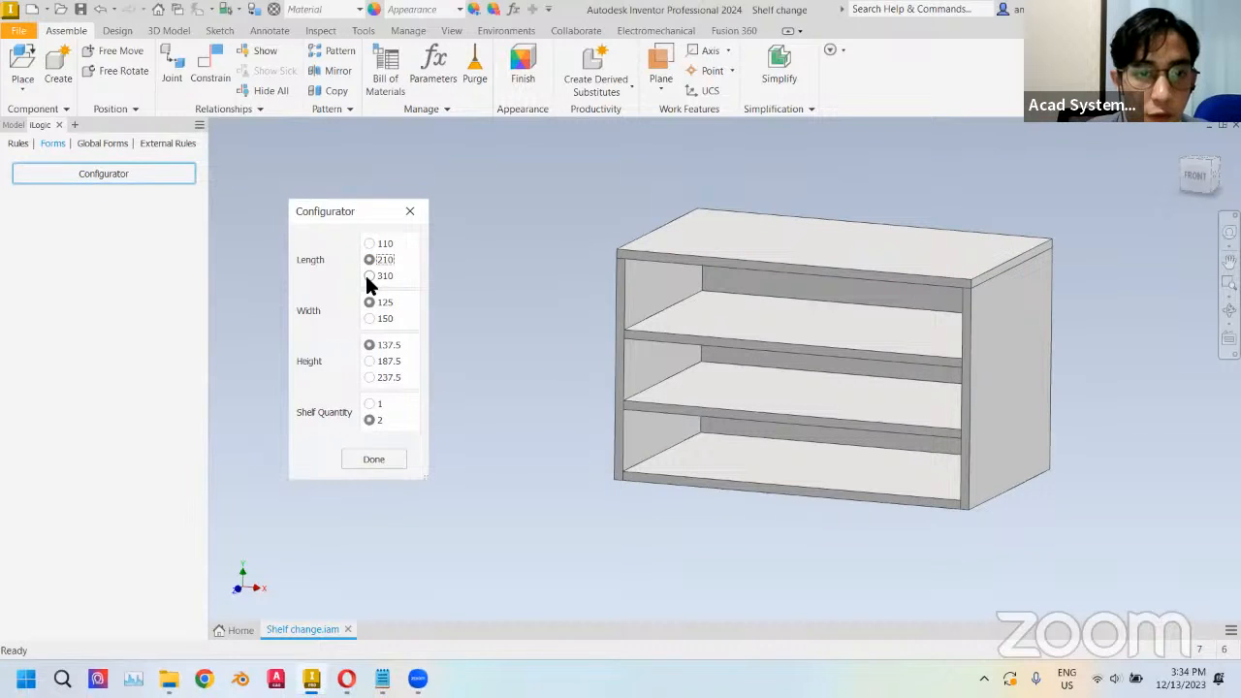
click(369, 276)
click(369, 318)
click(369, 360)
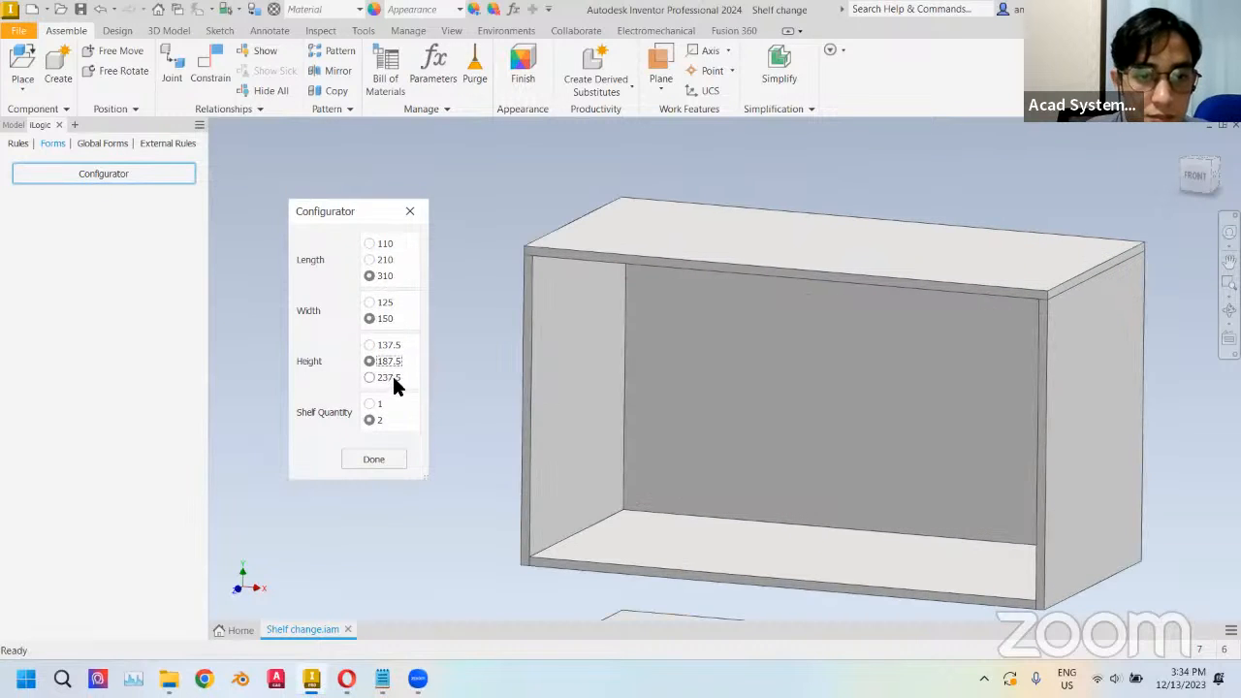
click(377, 454)
- Examine the shelf's placement, the gap values in the ShelfQty rule, and the Shelf_Gap and Shelf_Gap2 user parameters
scroll(552, 381, down, 1)
scroll(553, 381, up, 4)
middle_drag(608, 351, 642, 270)
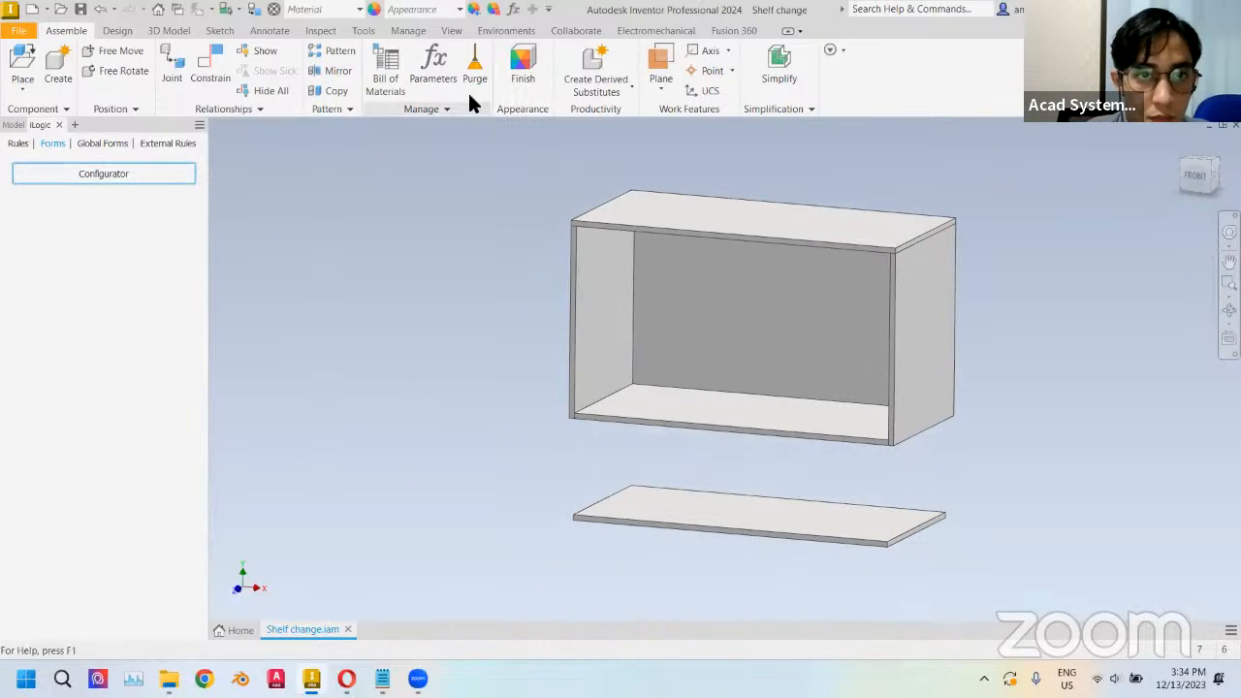
middle_drag(333, 270, 393, 298)
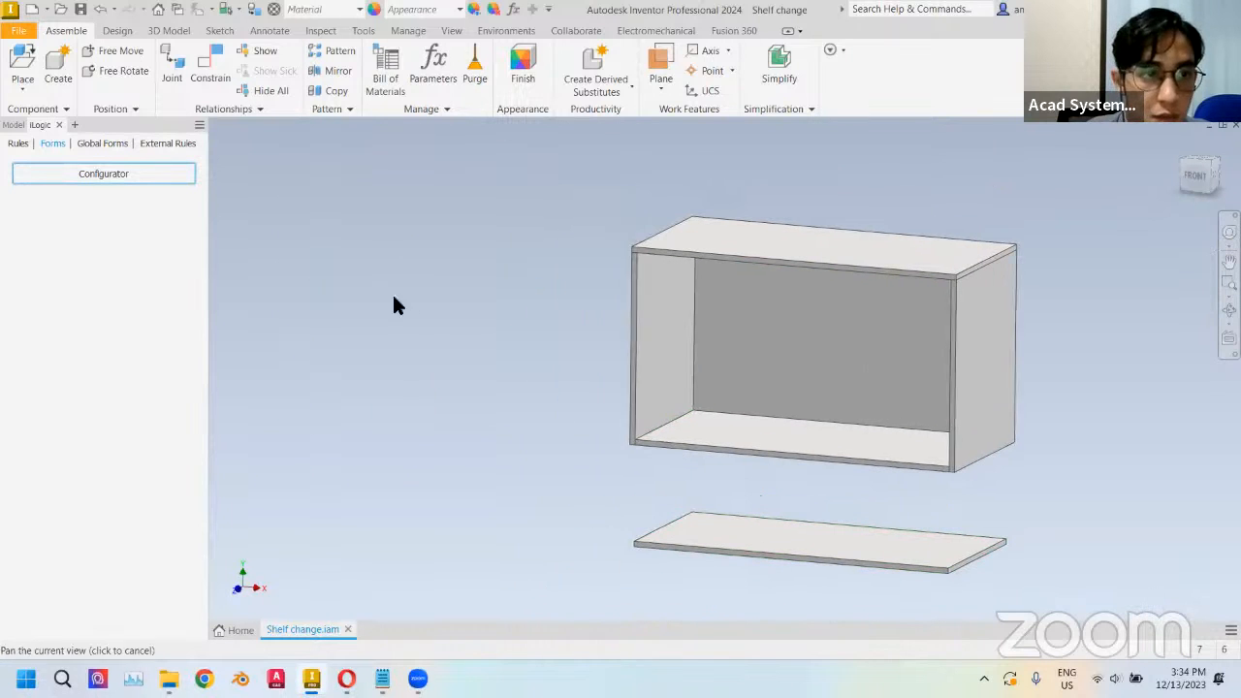
click(17, 142)
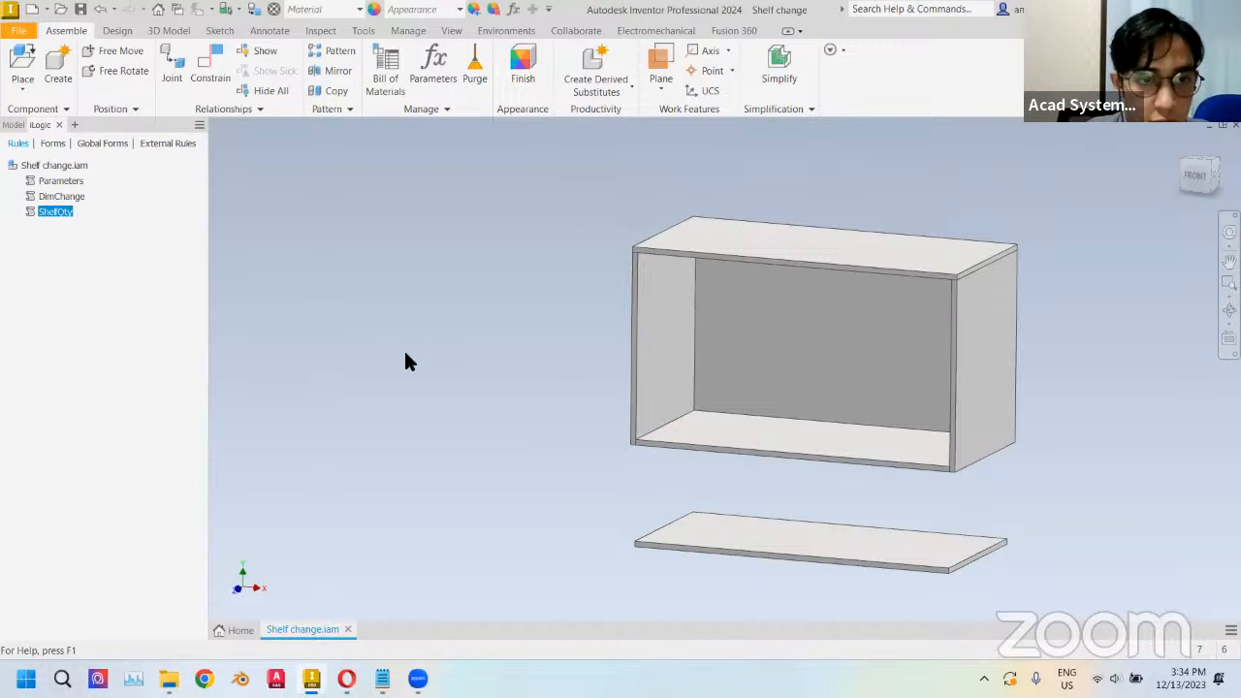
scroll(553, 430, down, 6)
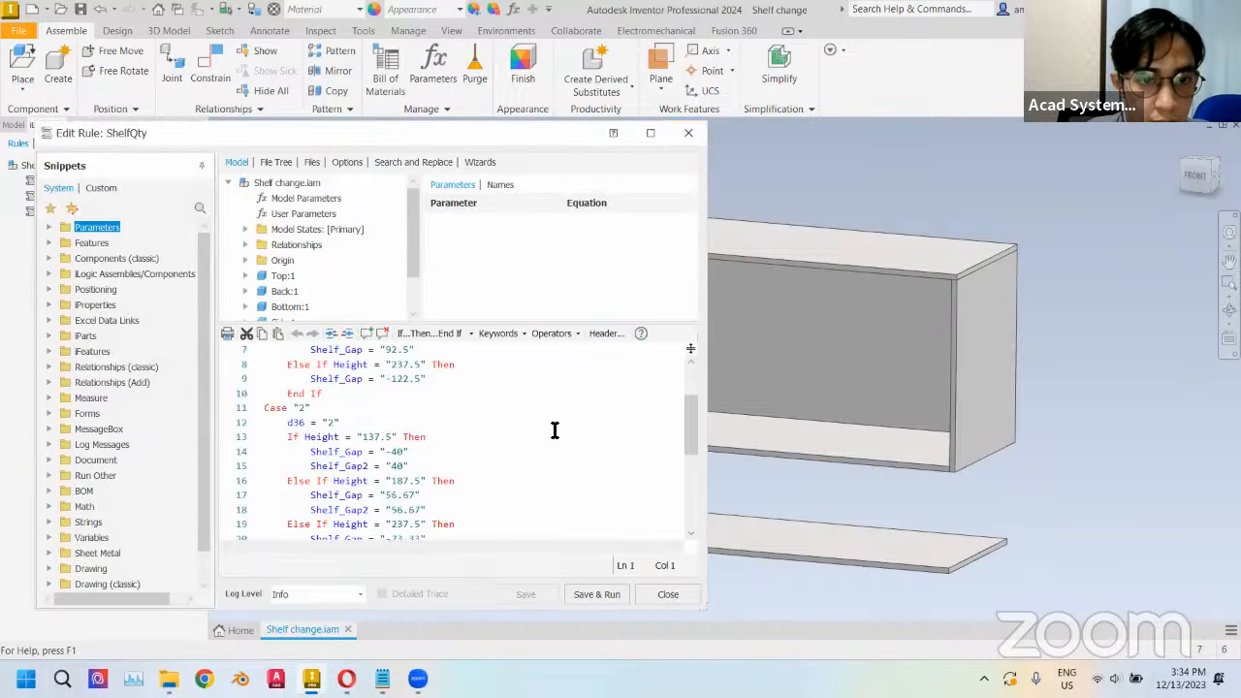
click(686, 135)
click(432, 66)
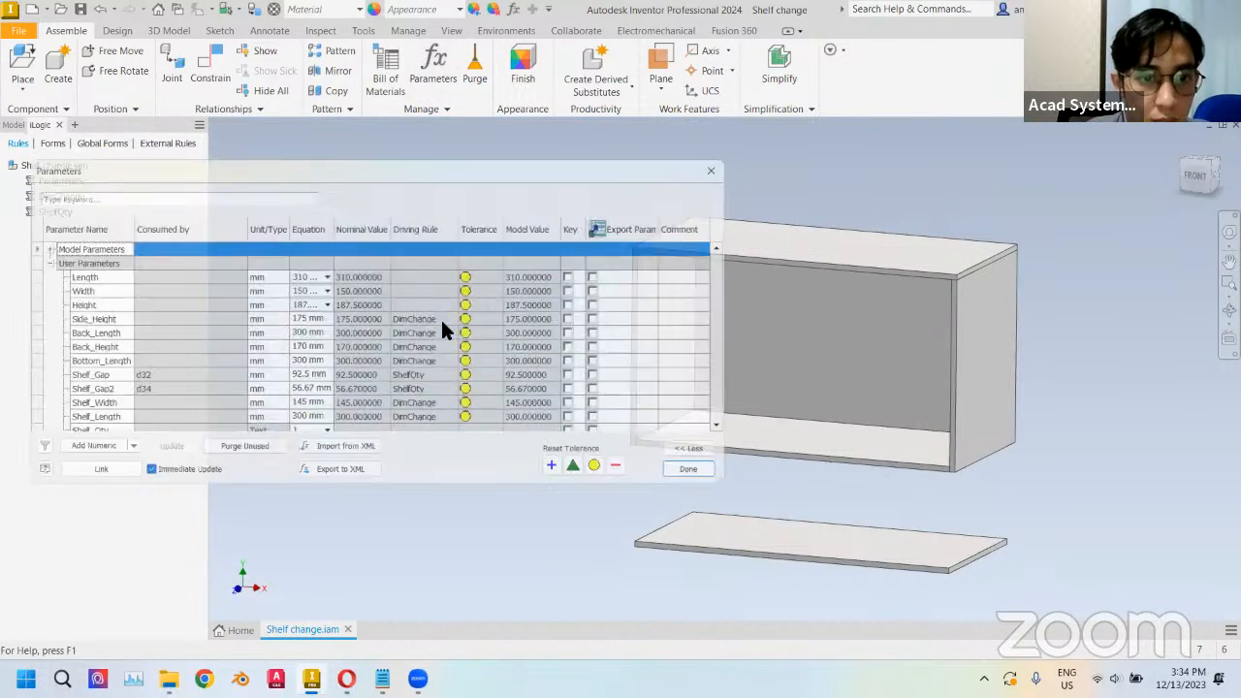
click(291, 378)
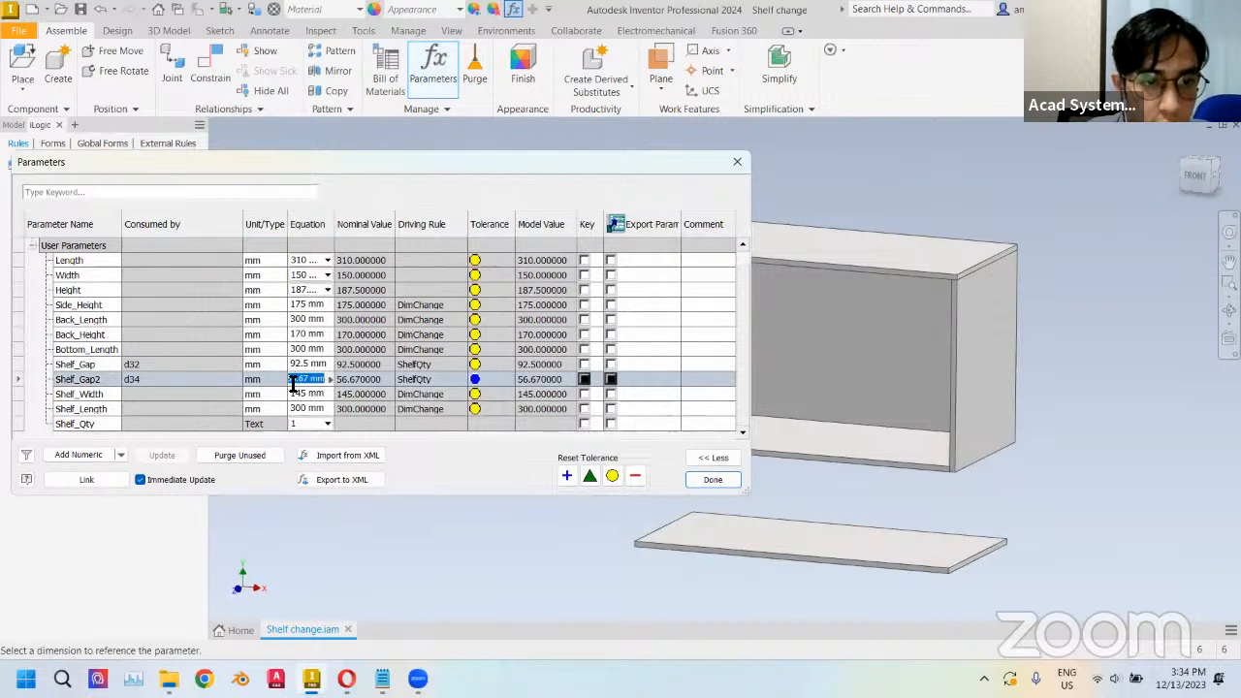
click(735, 164)
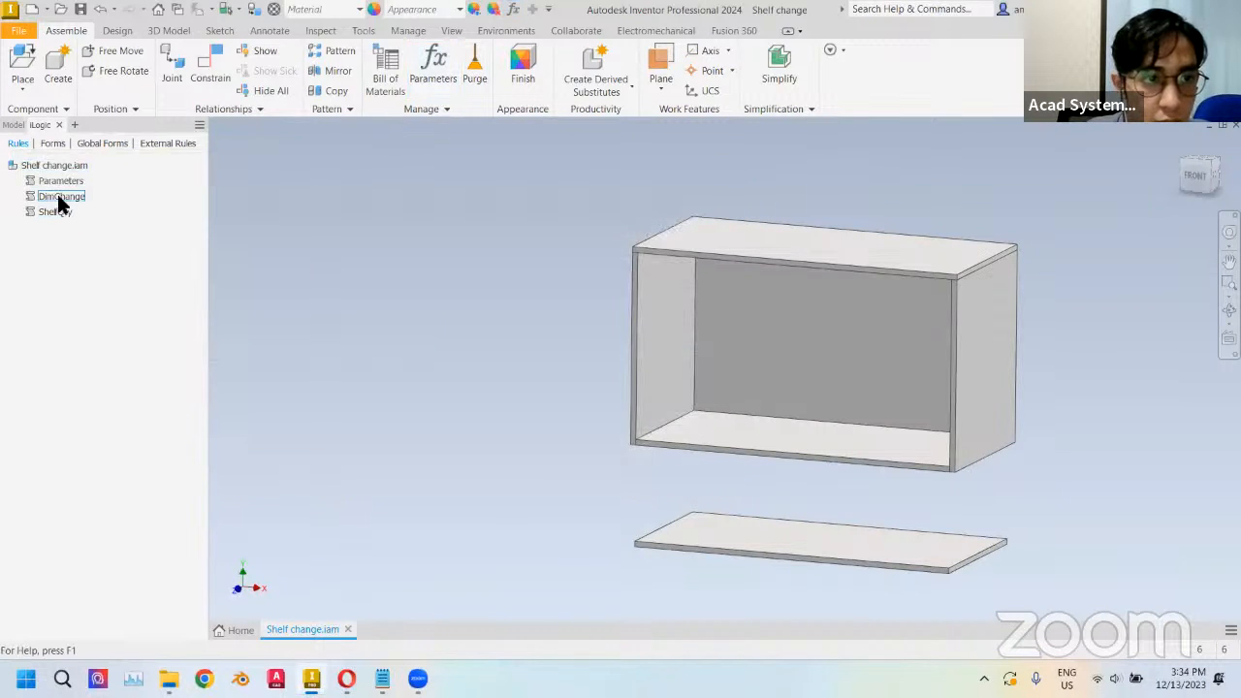
- In Case 2 of the ShelfQty rule, set Shelf_Gap to 40 for height 137.5 and 73.33 for height 237.5, and run it
click(52, 211)
double_click(51, 209)
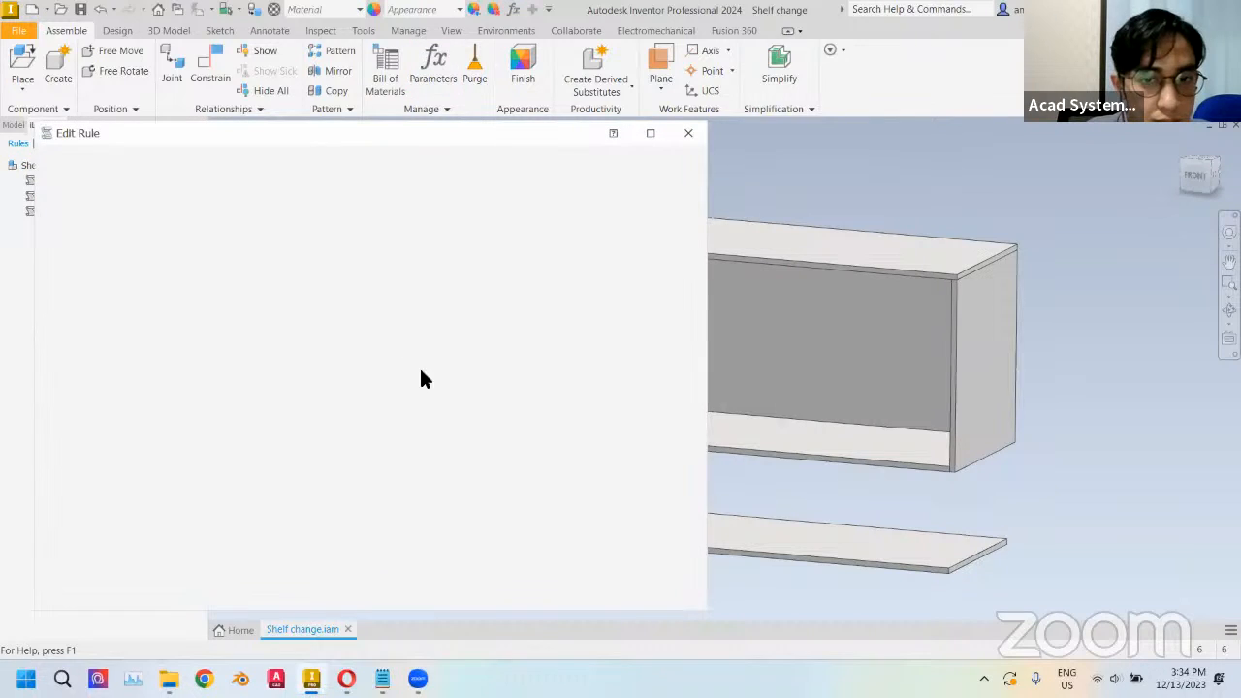
scroll(402, 492, up, 3)
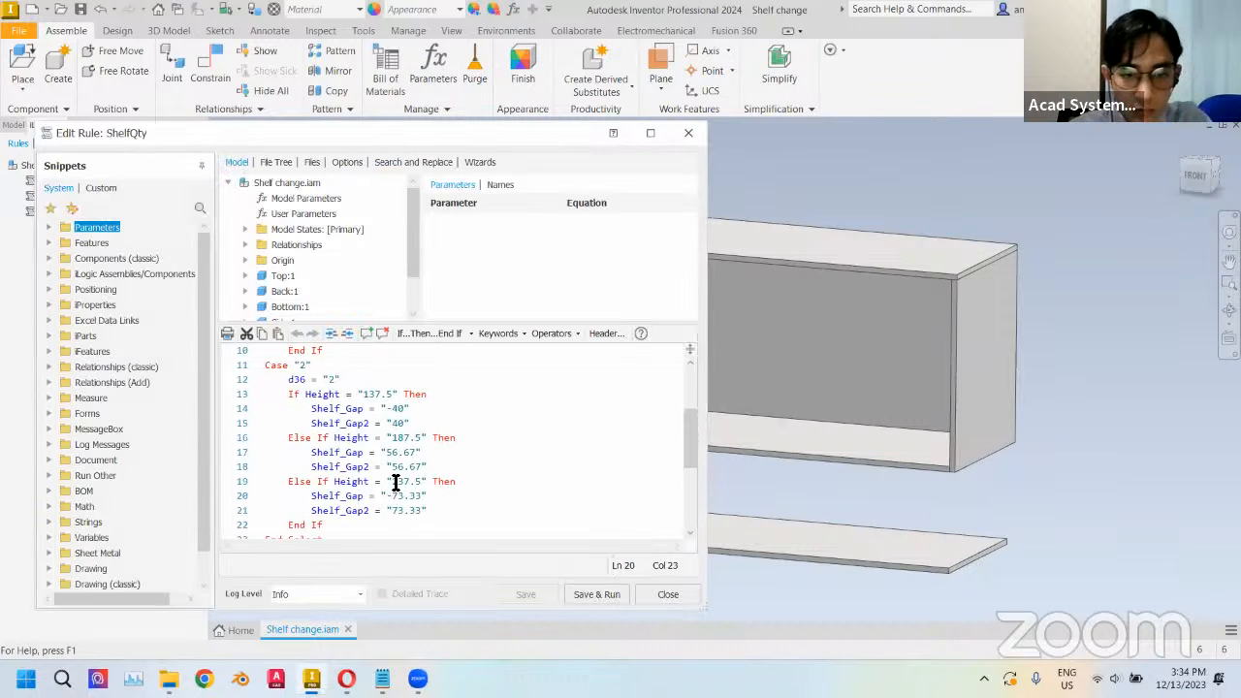
key(BackSpace)
scroll(394, 455, up, 1)
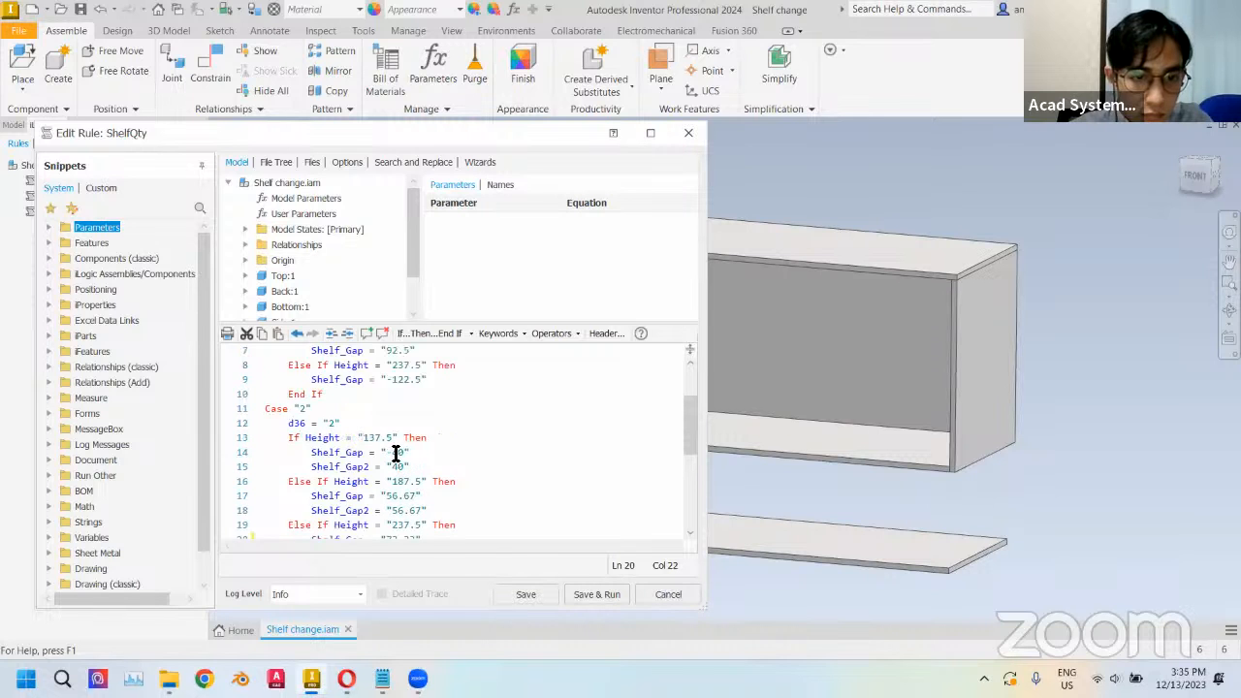
key(BackSpace)
scroll(401, 465, down, 1)
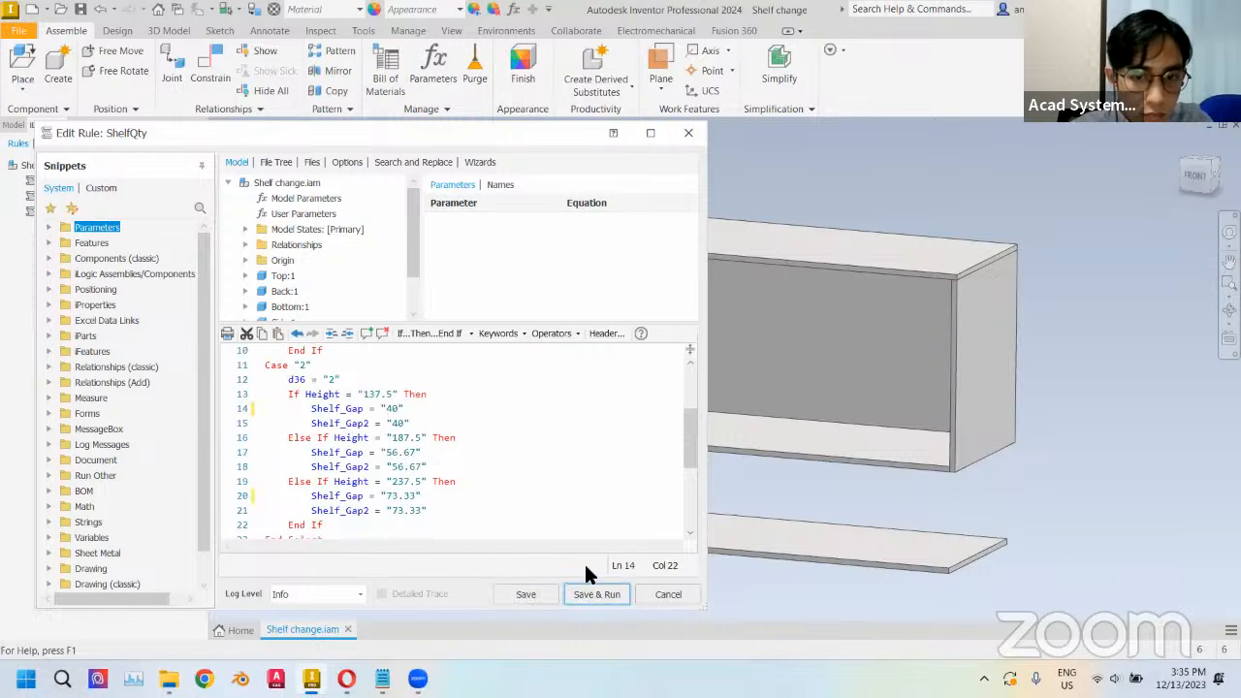
click(596, 594)
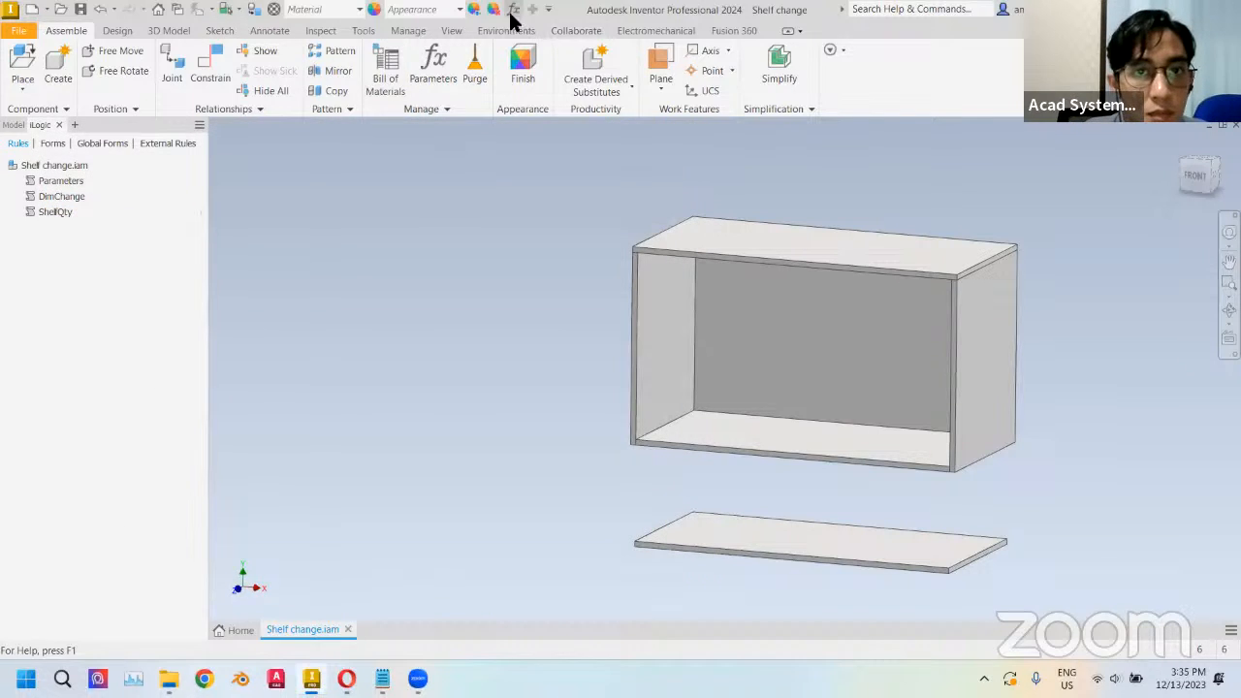
- Set the Shelf_Qty user parameter to 2 and inspect the shelf position in the assembly
click(433, 89)
scroll(366, 364, down, 1)
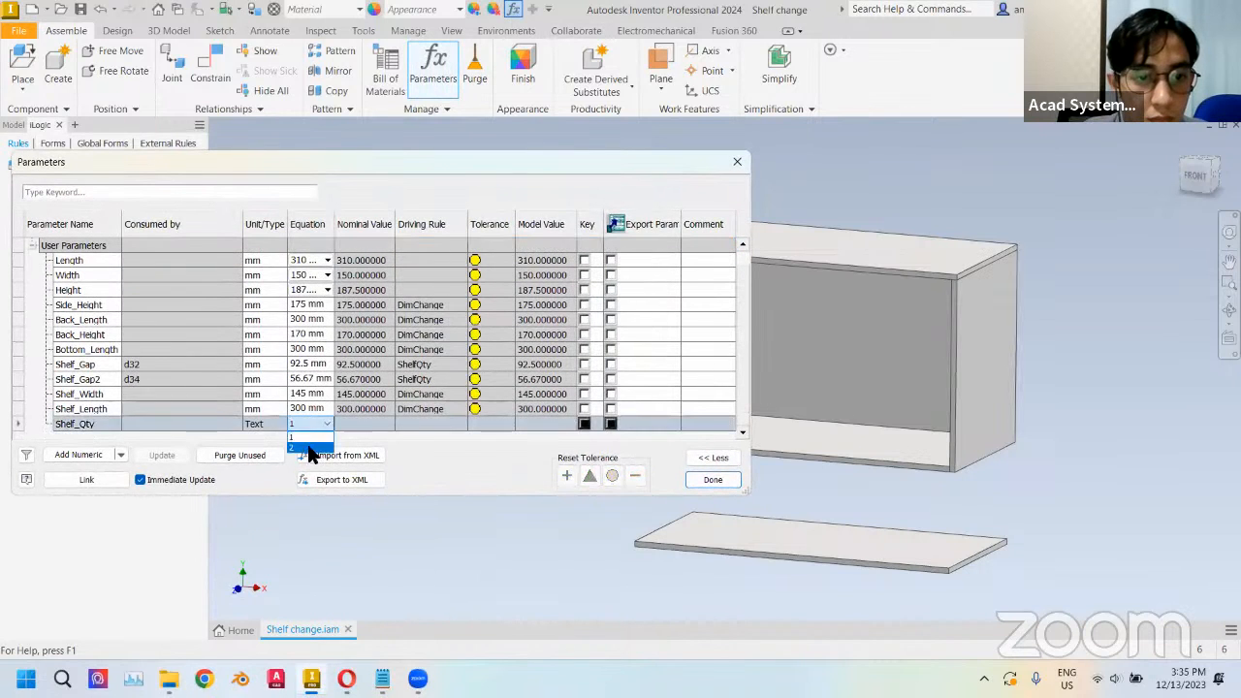
click(331, 422)
click(708, 481)
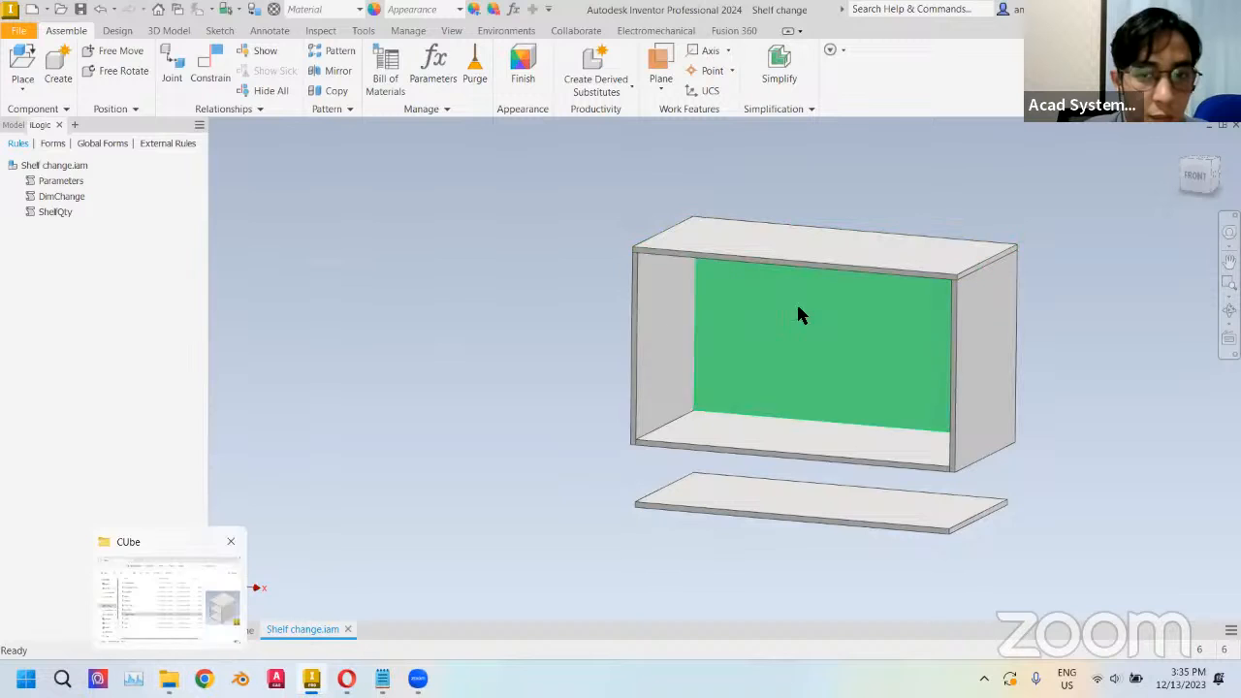
middle_drag(709, 350, 627, 374)
scroll(656, 271, up, 6)
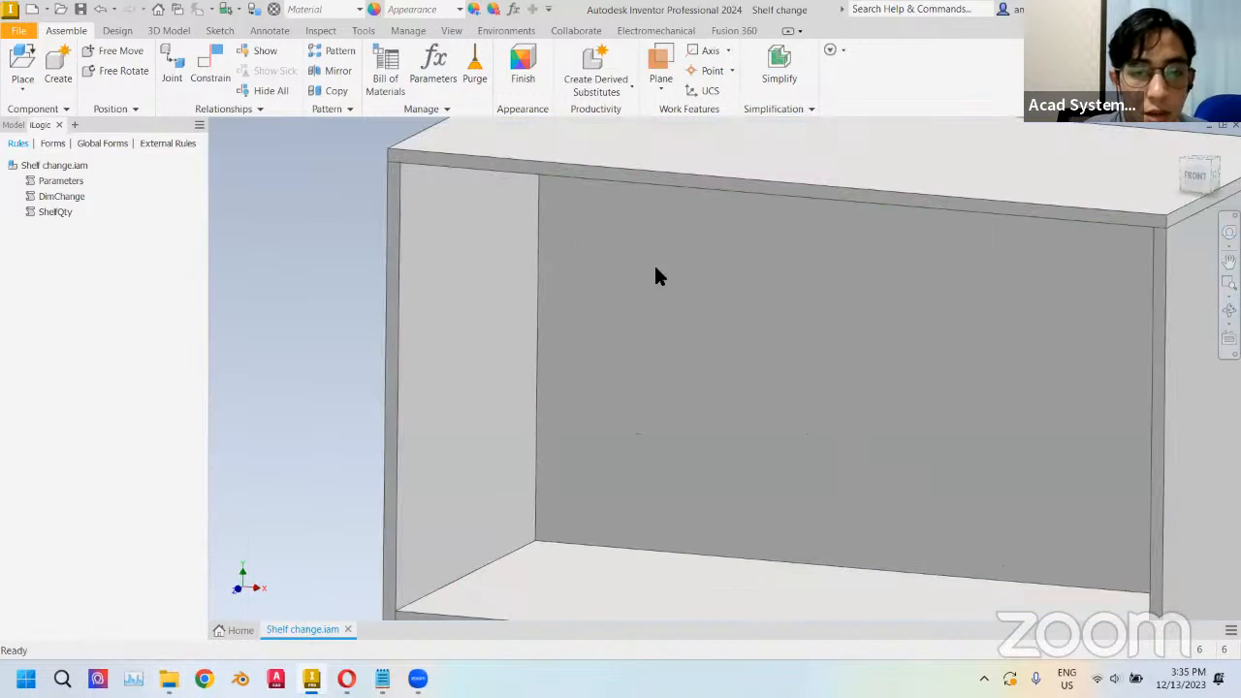
scroll(665, 317, down, 5)
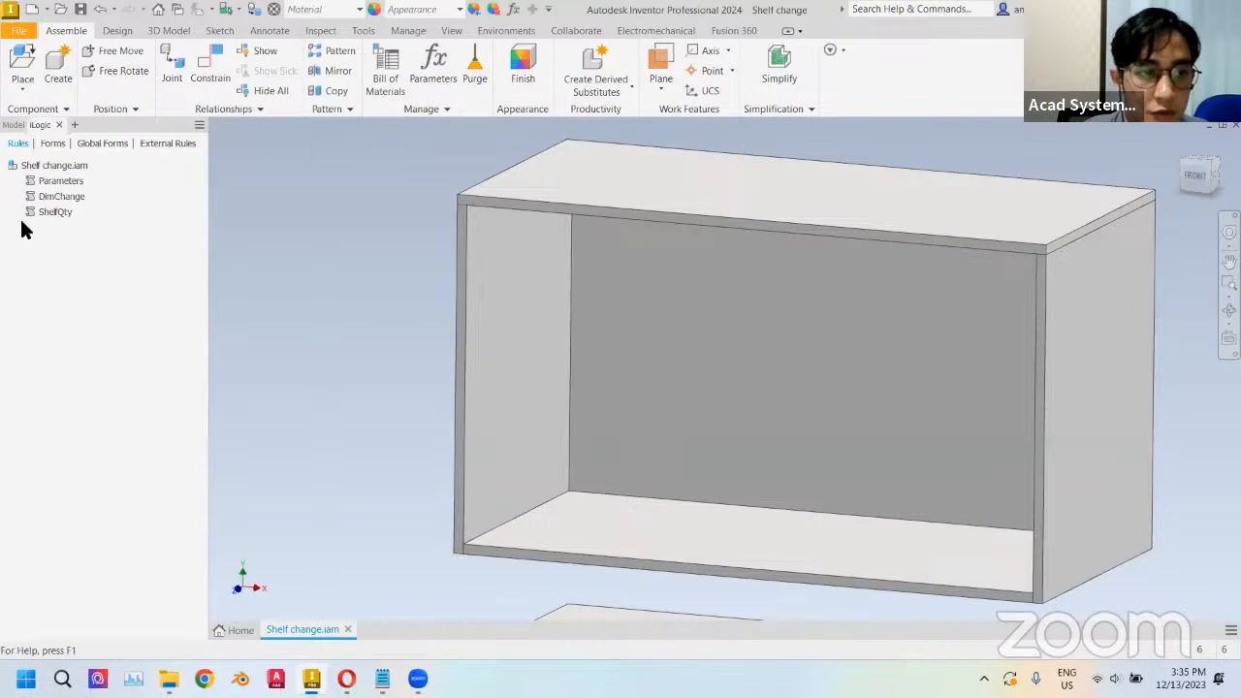
- Switch to the Para & iLogic presentation in Canva and review the slides from the user parameters list to the Form Editor
click(13, 125)
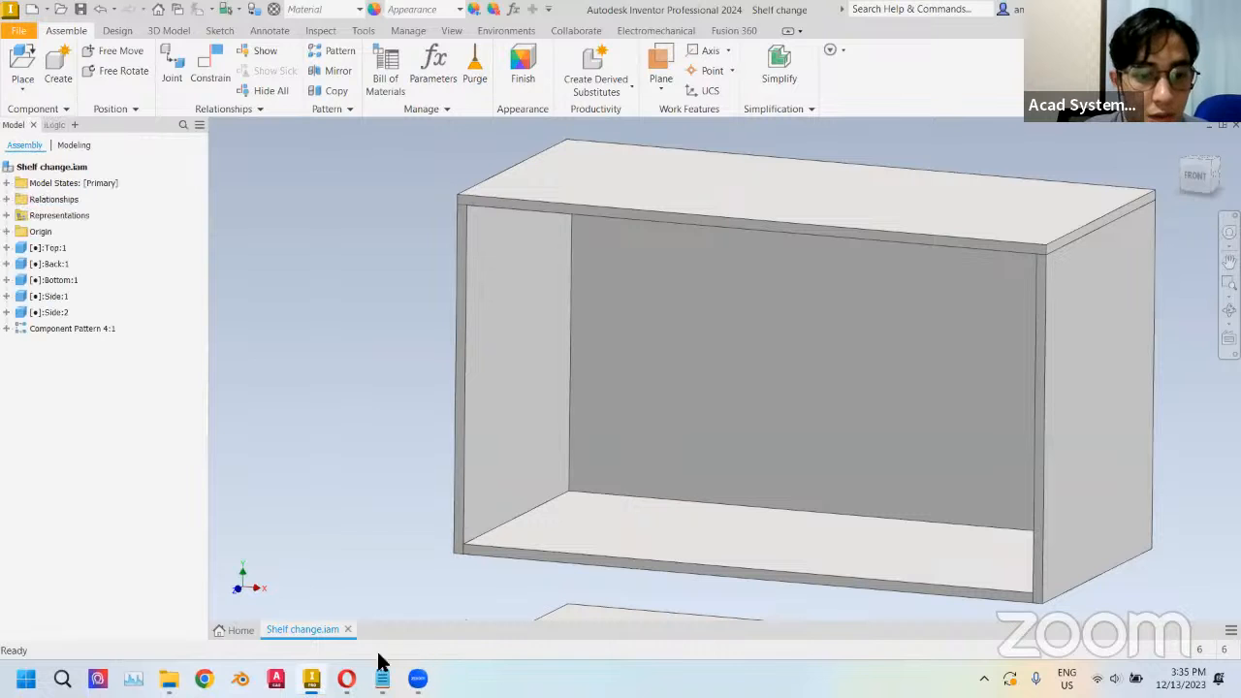
mouse_move(346, 679)
click(416, 613)
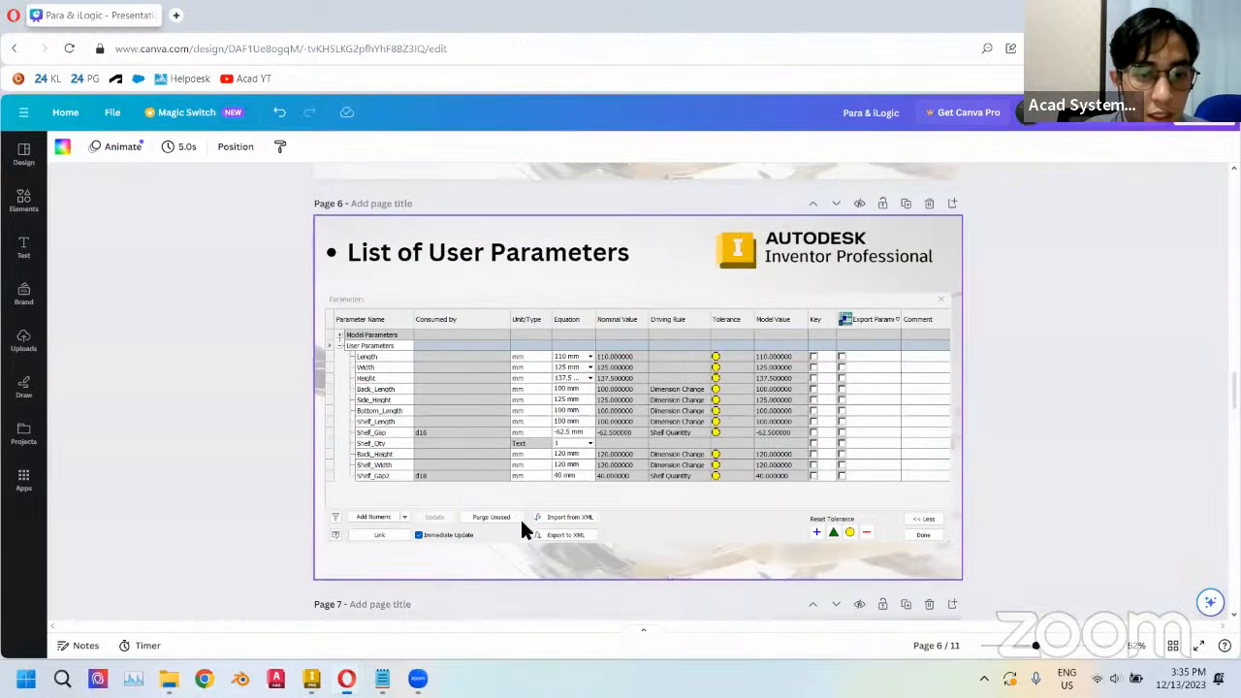
scroll(1106, 418, down, 20)
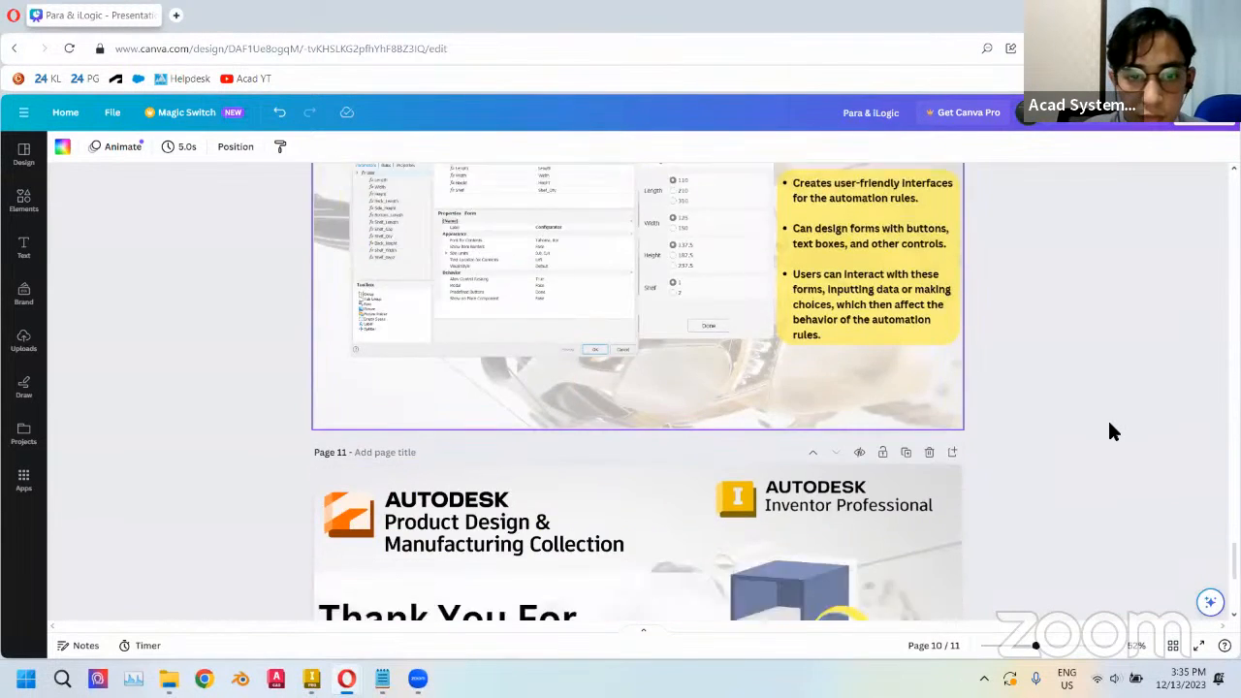
scroll(1100, 426, up, 5)
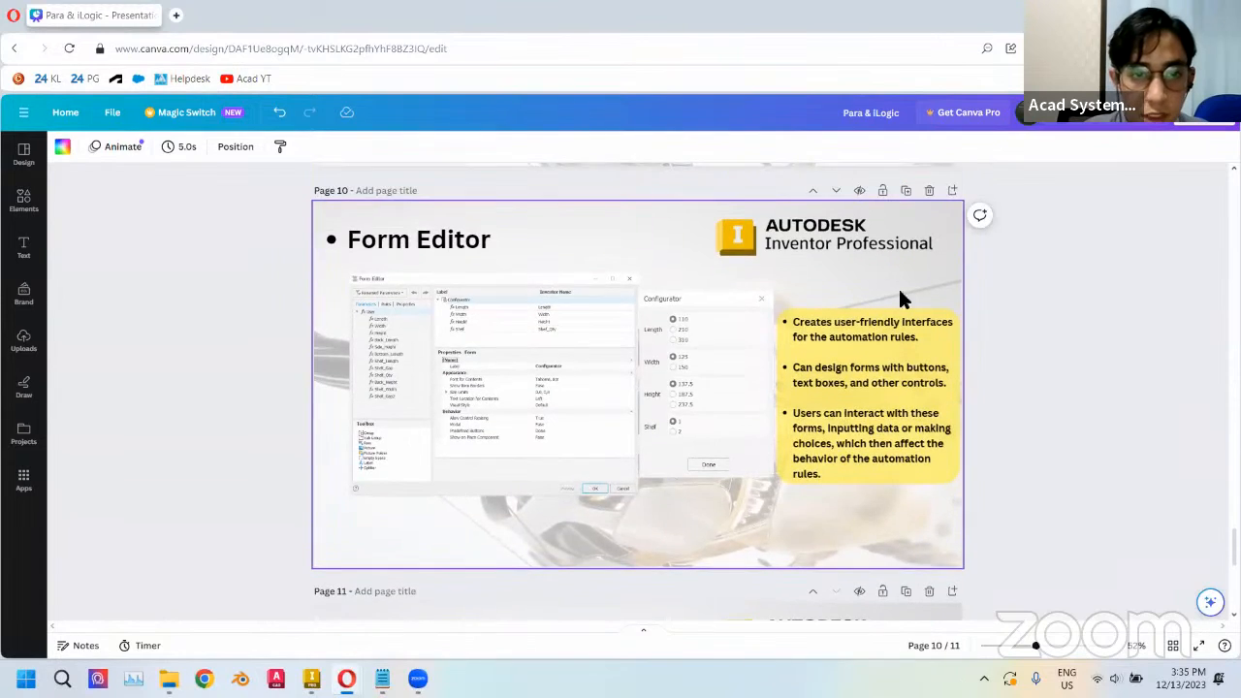
scroll(647, 373, up, 4)
scroll(553, 393, up, 8)
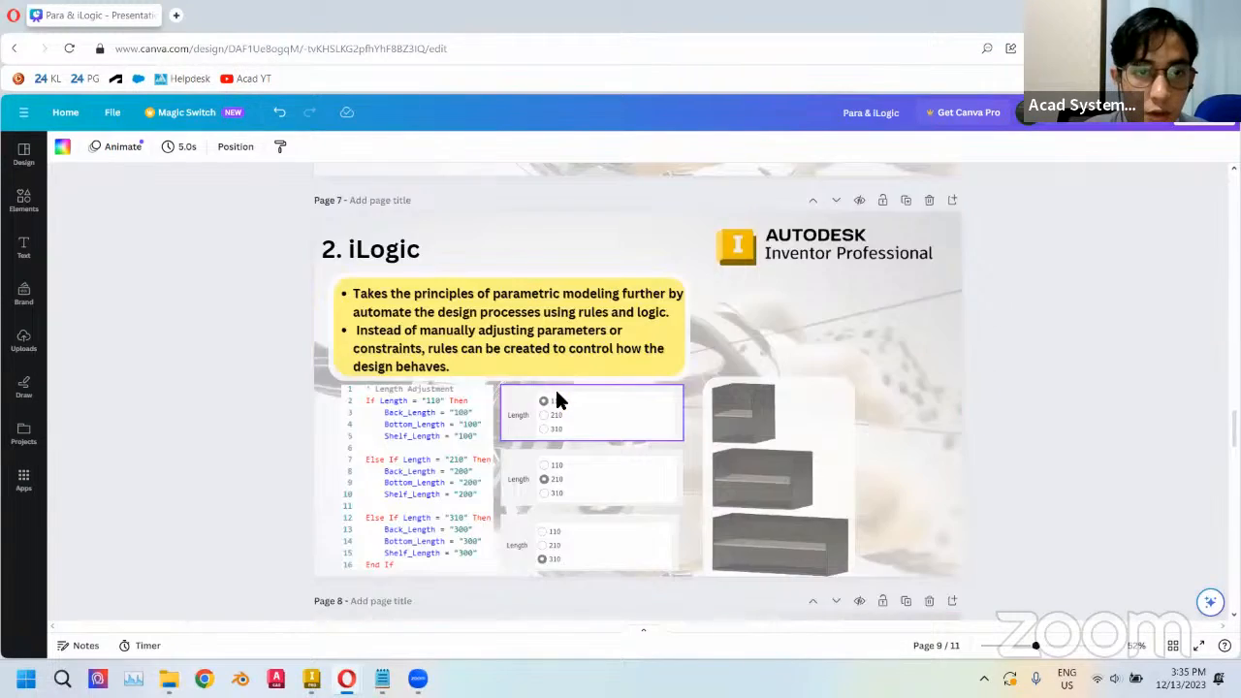
scroll(556, 399, up, 5)
scroll(555, 399, down, 7)
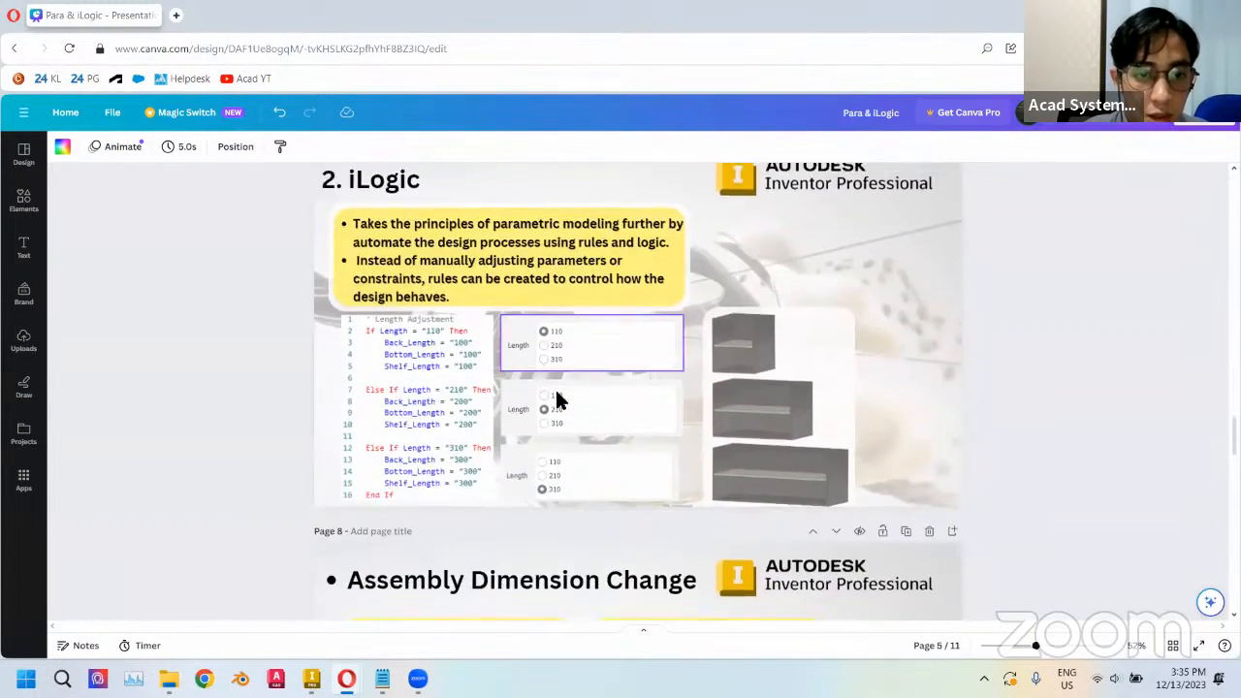
scroll(560, 376, down, 12)
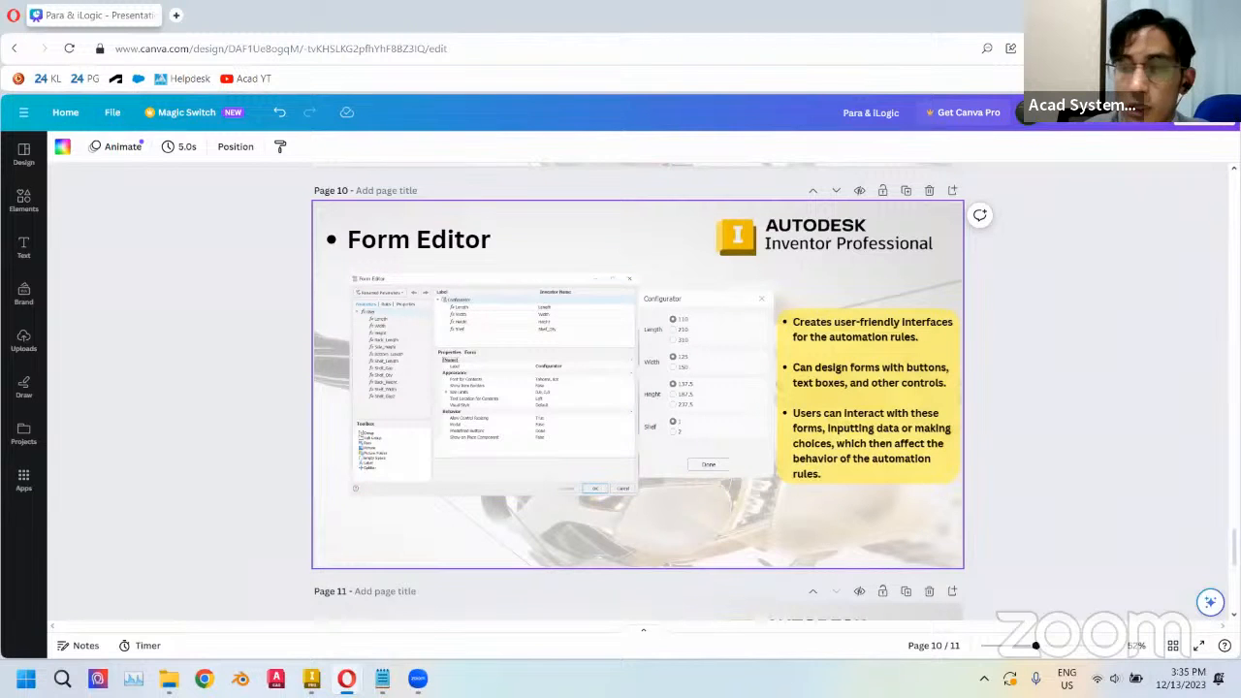
- Switch to the Acad Systems website and look through the homepage's Autodesk promotions and upcoming free online lessons
key(alt+Tab)
click(150, 6)
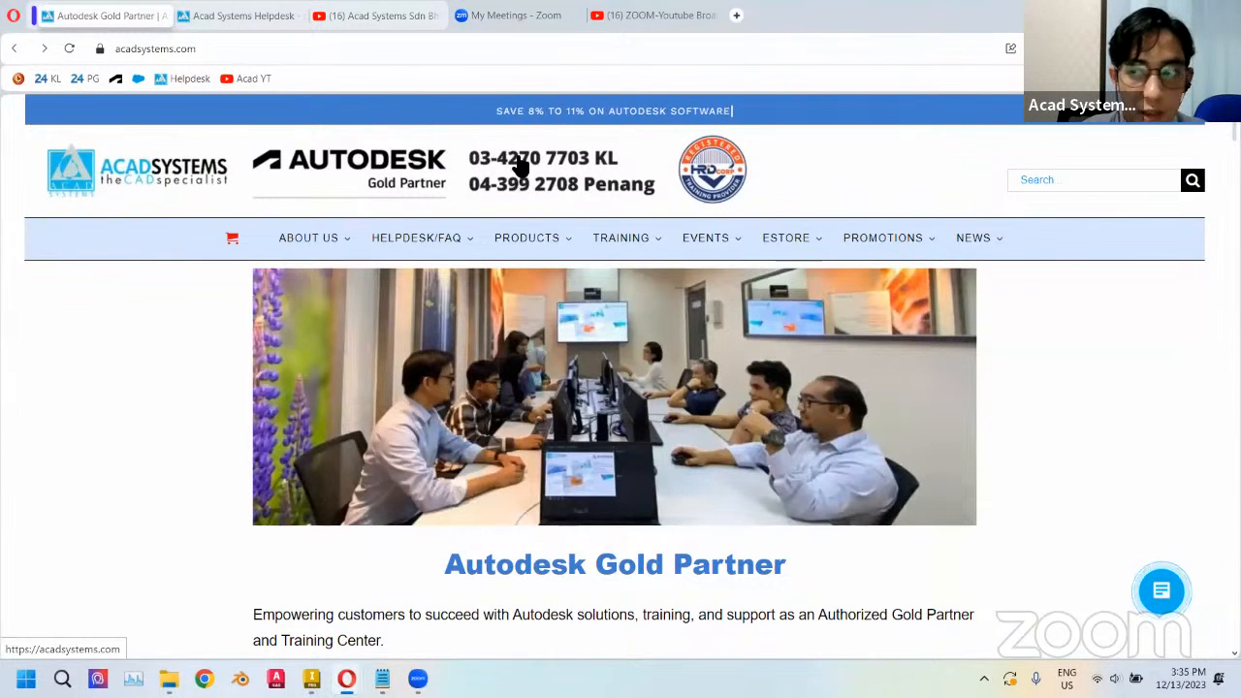
scroll(377, 300, down, 5)
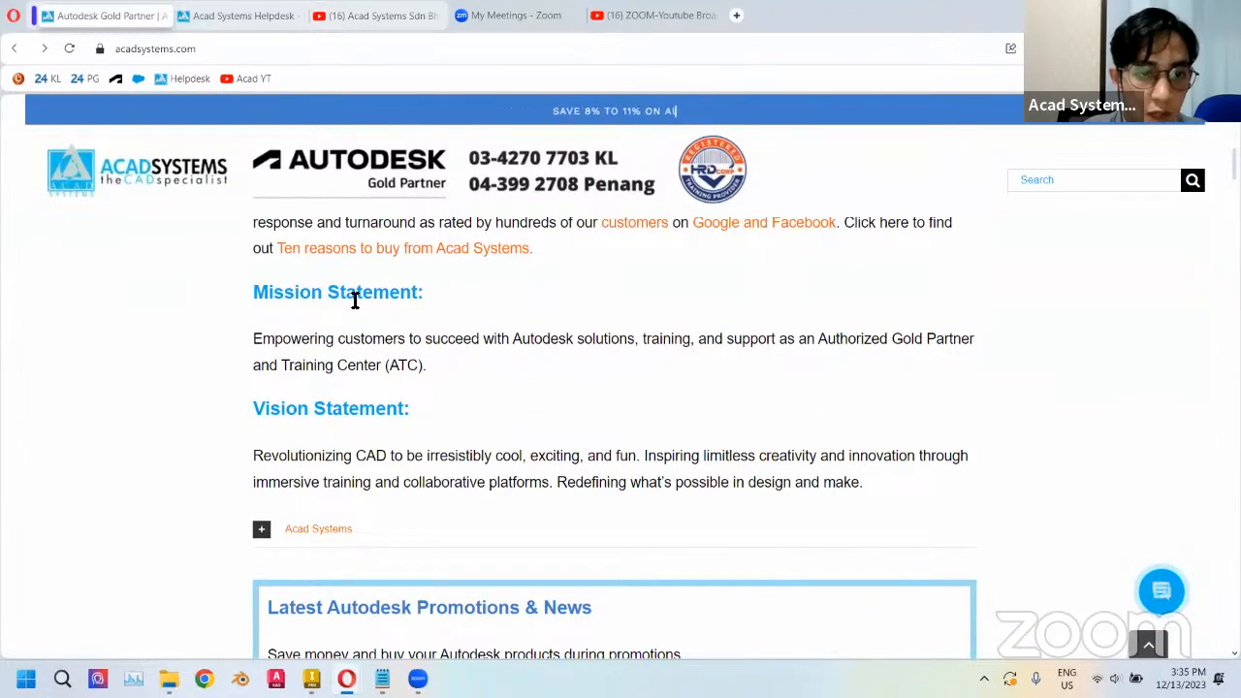
scroll(354, 311, down, 5)
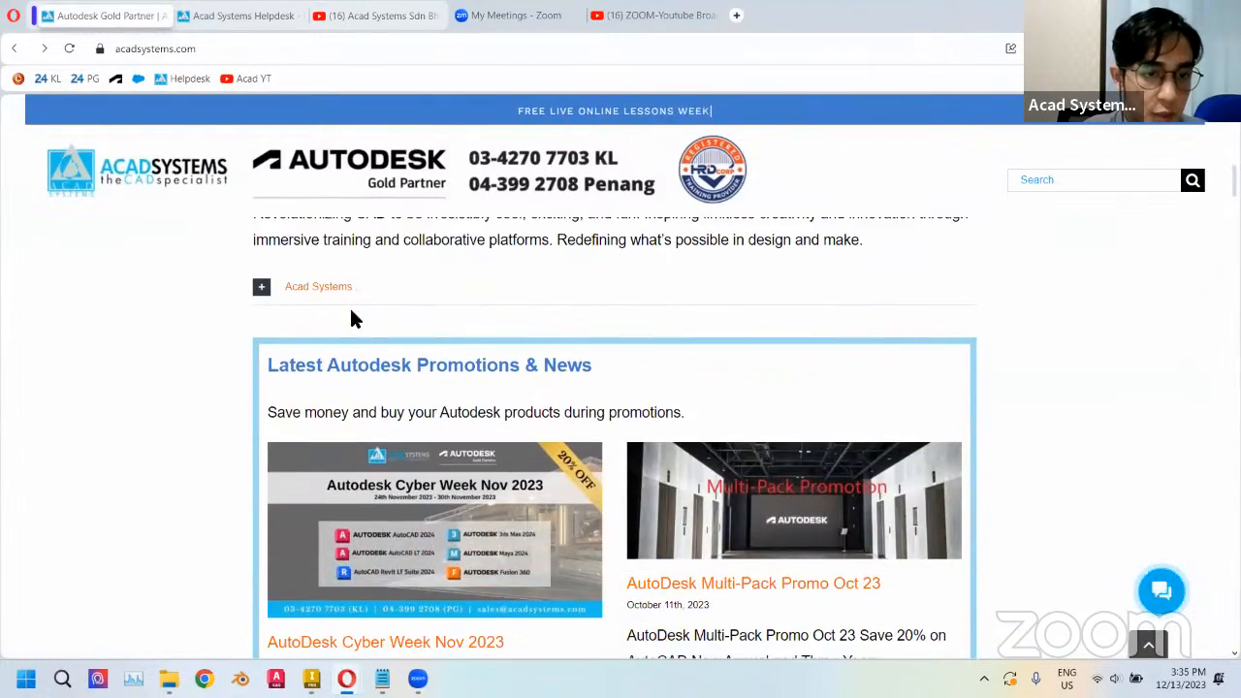
scroll(249, 320, down, 12)
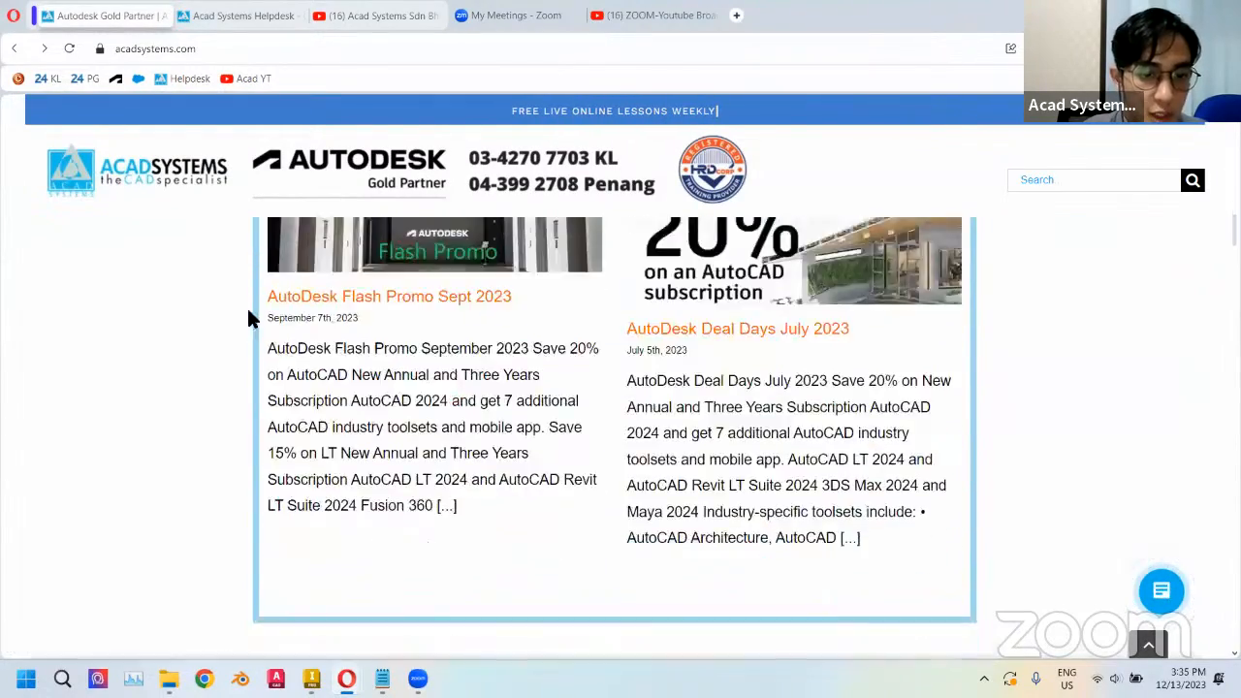
scroll(246, 308, down, 8)
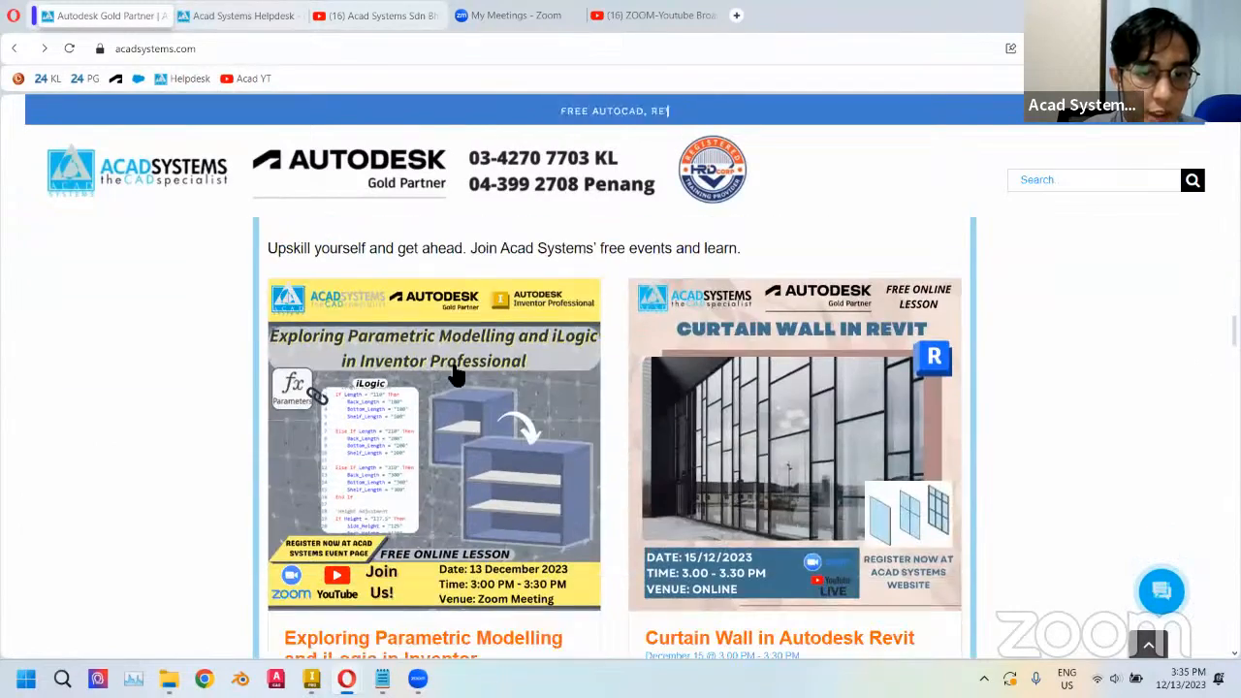
scroll(718, 384, down, 7)
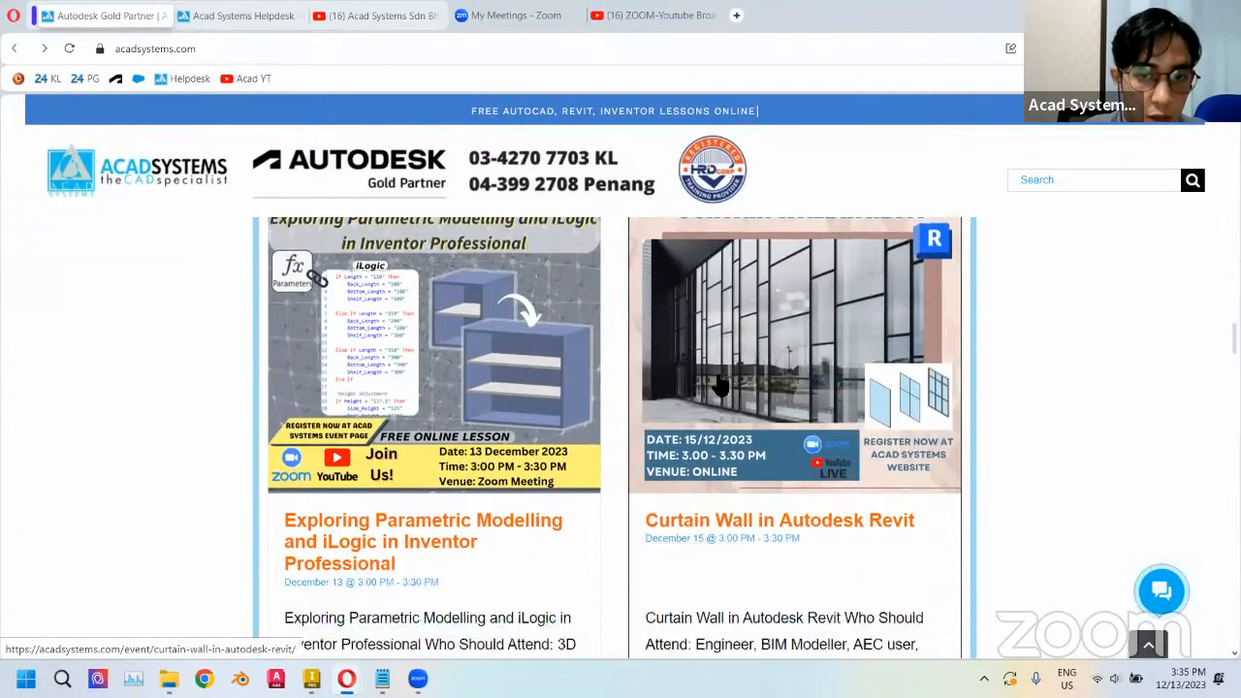
scroll(512, 474, down, 2)
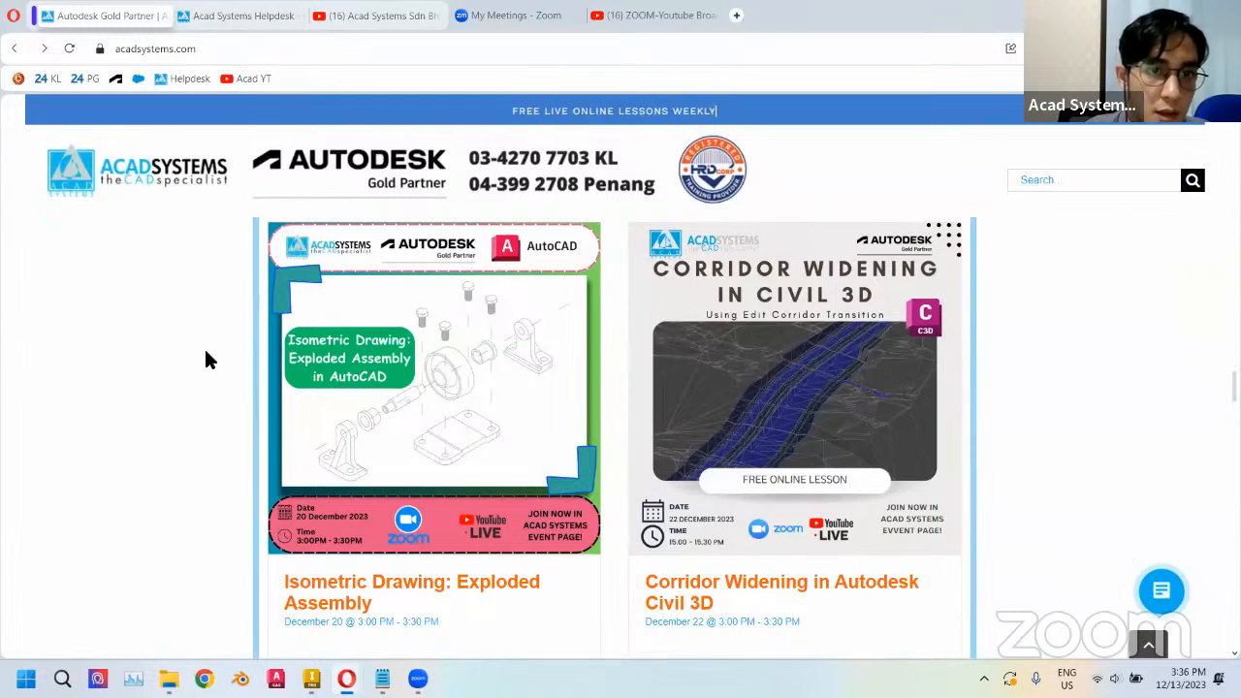
scroll(217, 419, up, 15)
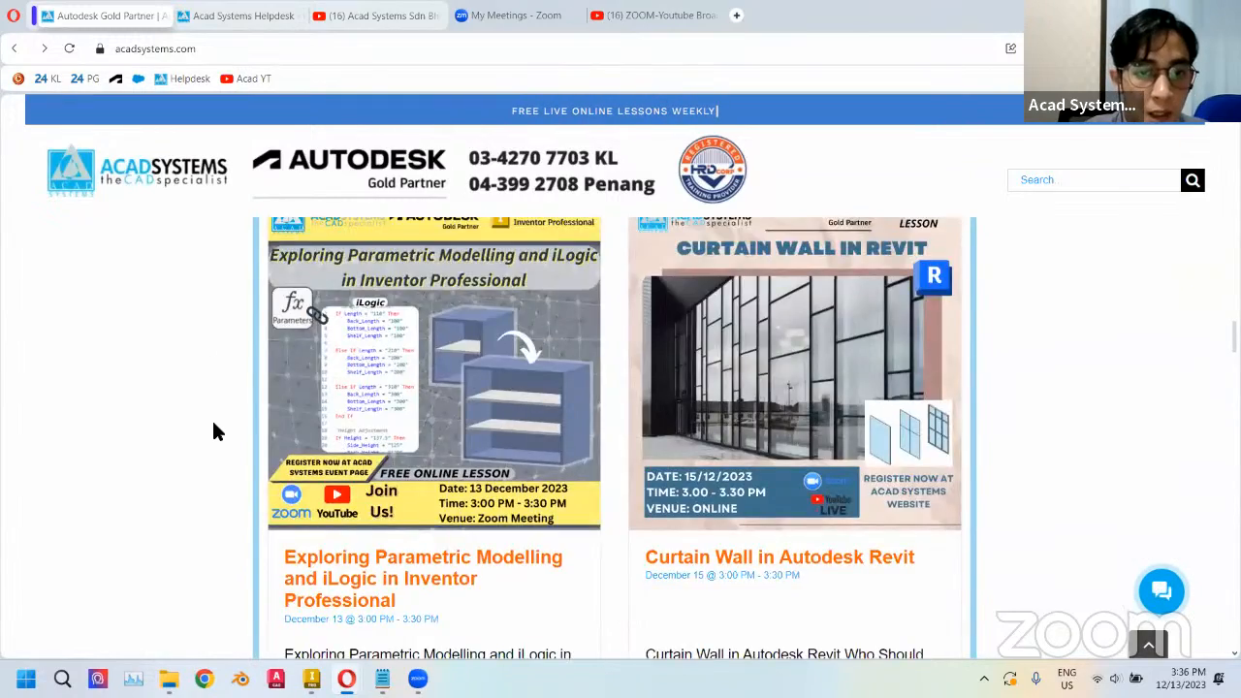
scroll(223, 436, up, 5)
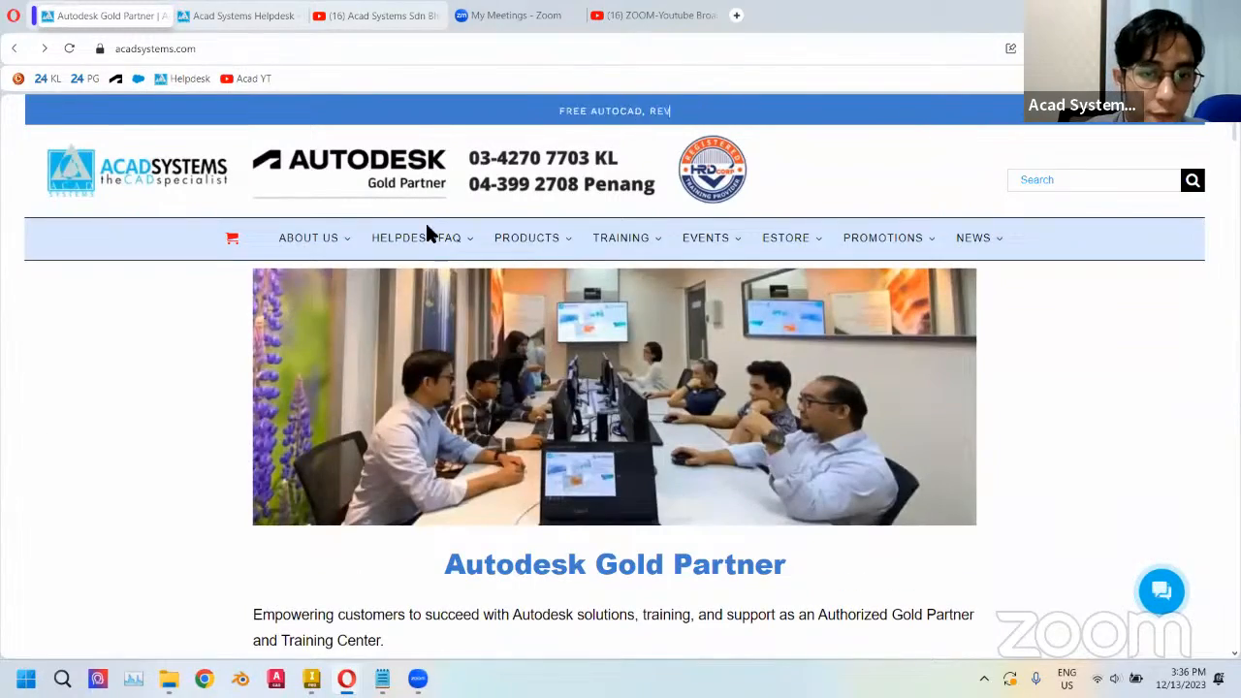
- Open the Acad Systems Helpdesk page and view its sign-in and guest ticket options
mouse_move(429, 238)
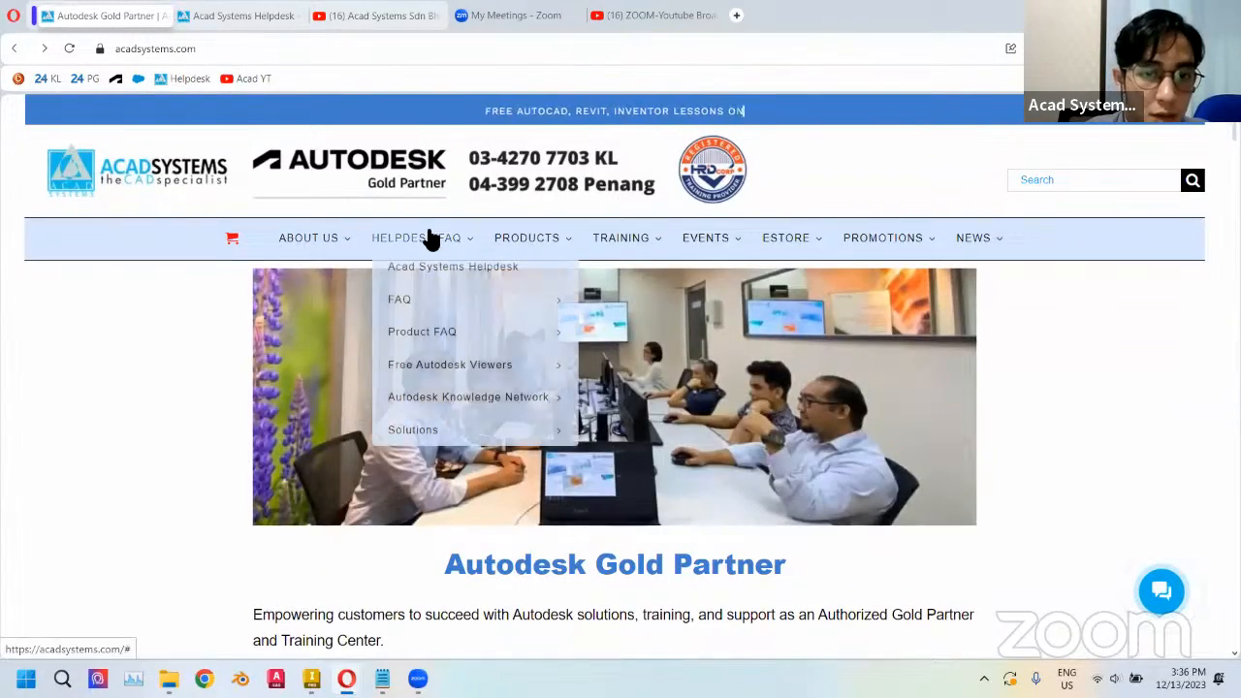
click(458, 274)
scroll(514, 544, down, 2)
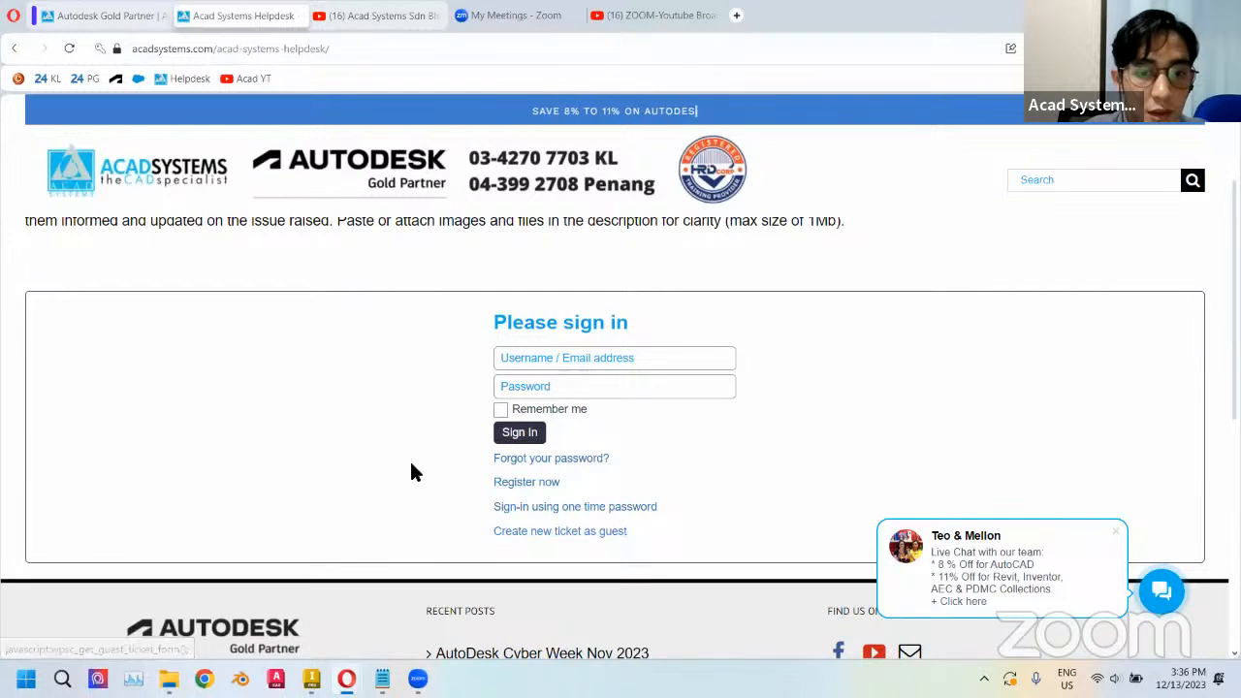
scroll(413, 452, down, 2)
scroll(413, 447, up, 3)
- View the Acad Systems YouTube channel's latest videos and browse its created playlists
click(373, 16)
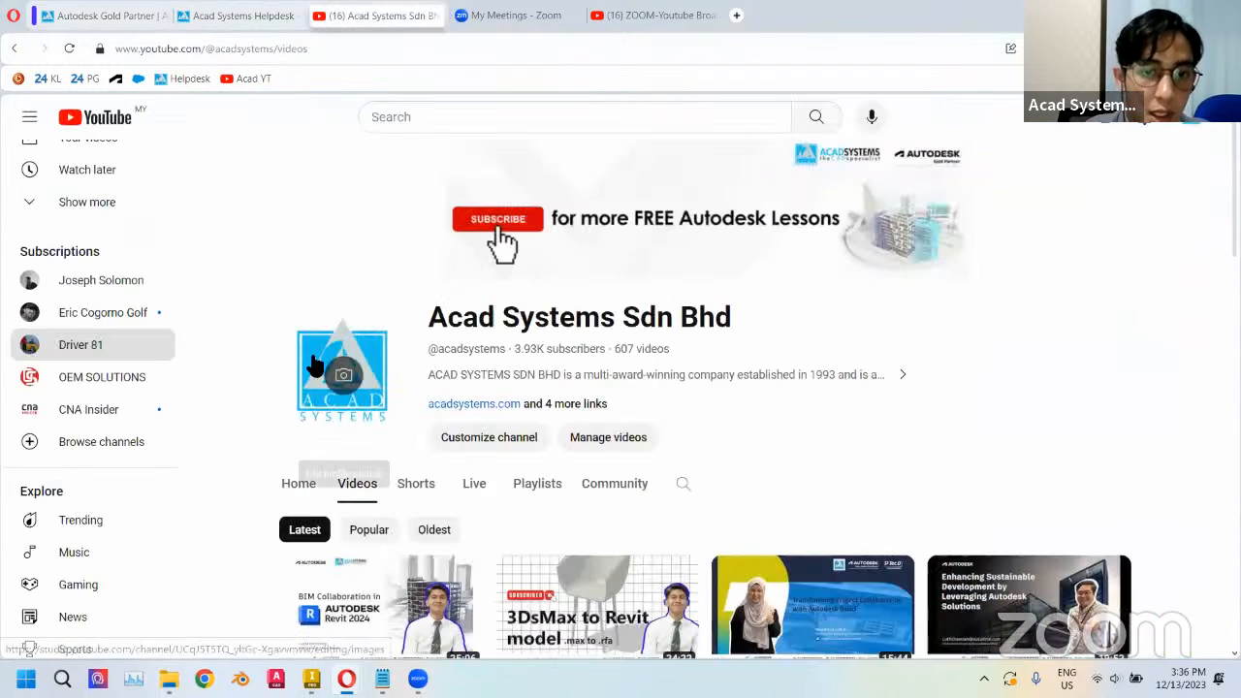
scroll(258, 424, down, 2)
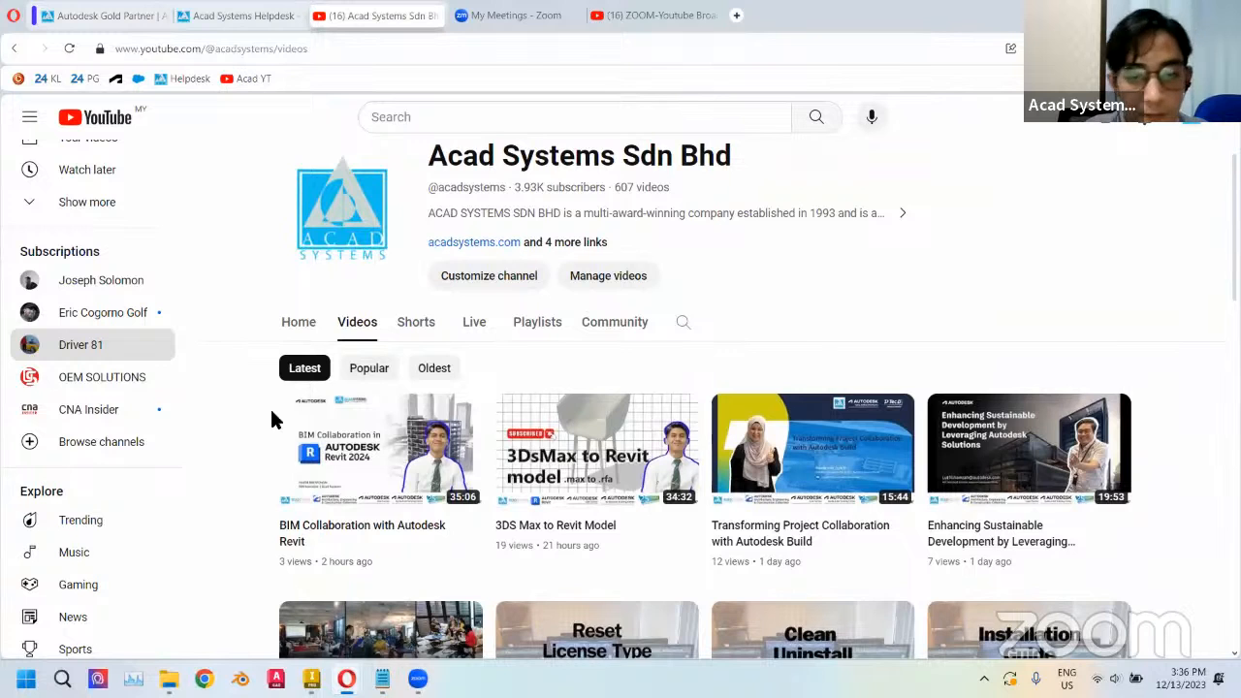
scroll(272, 419, down, 2)
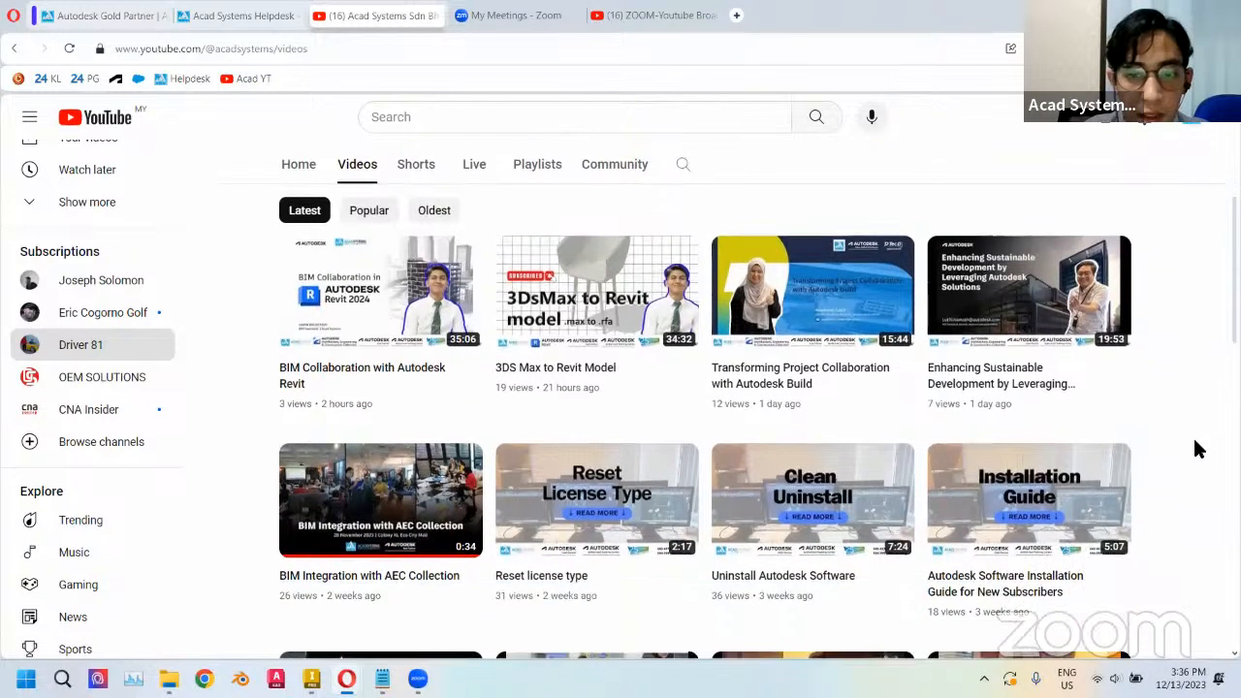
scroll(930, 344, up, 1)
click(526, 244)
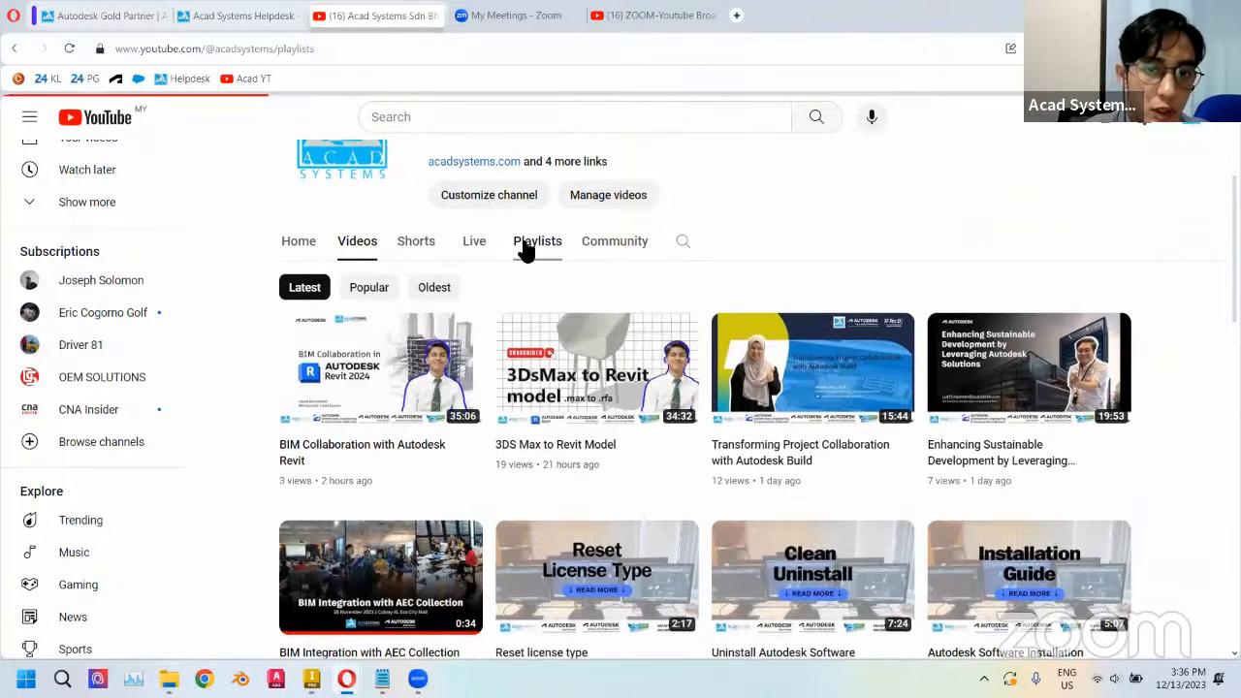
scroll(255, 291, down, 4)
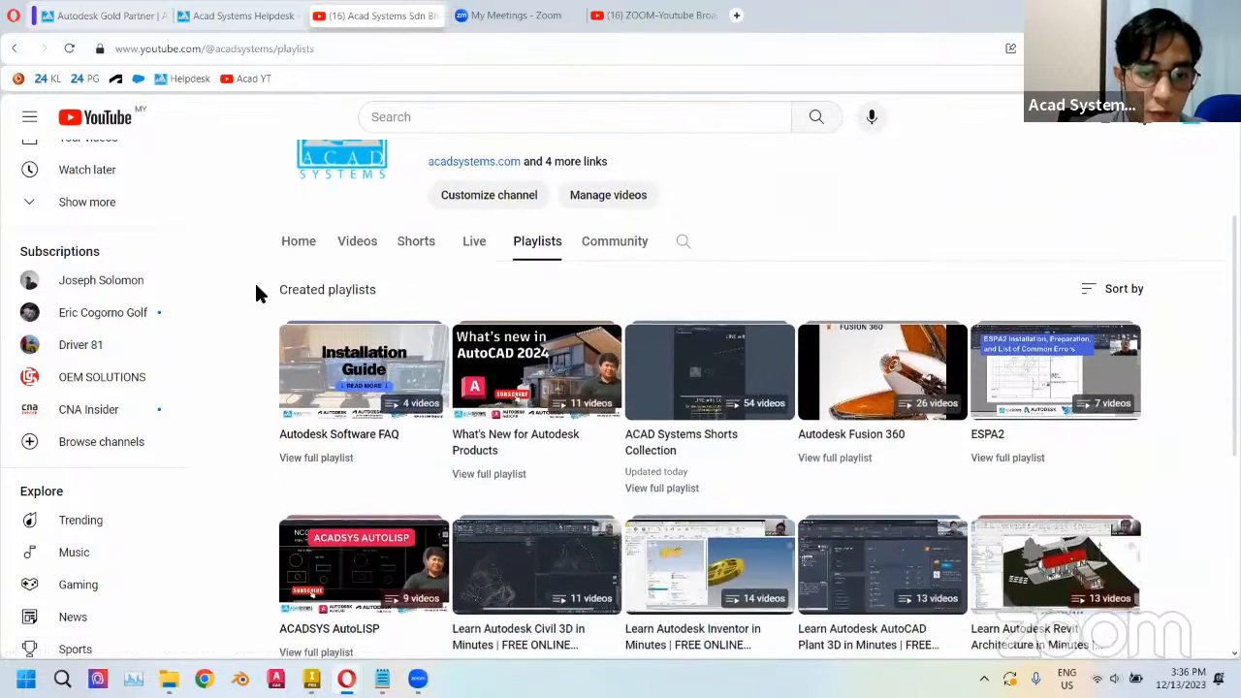
scroll(241, 318, down, 1)
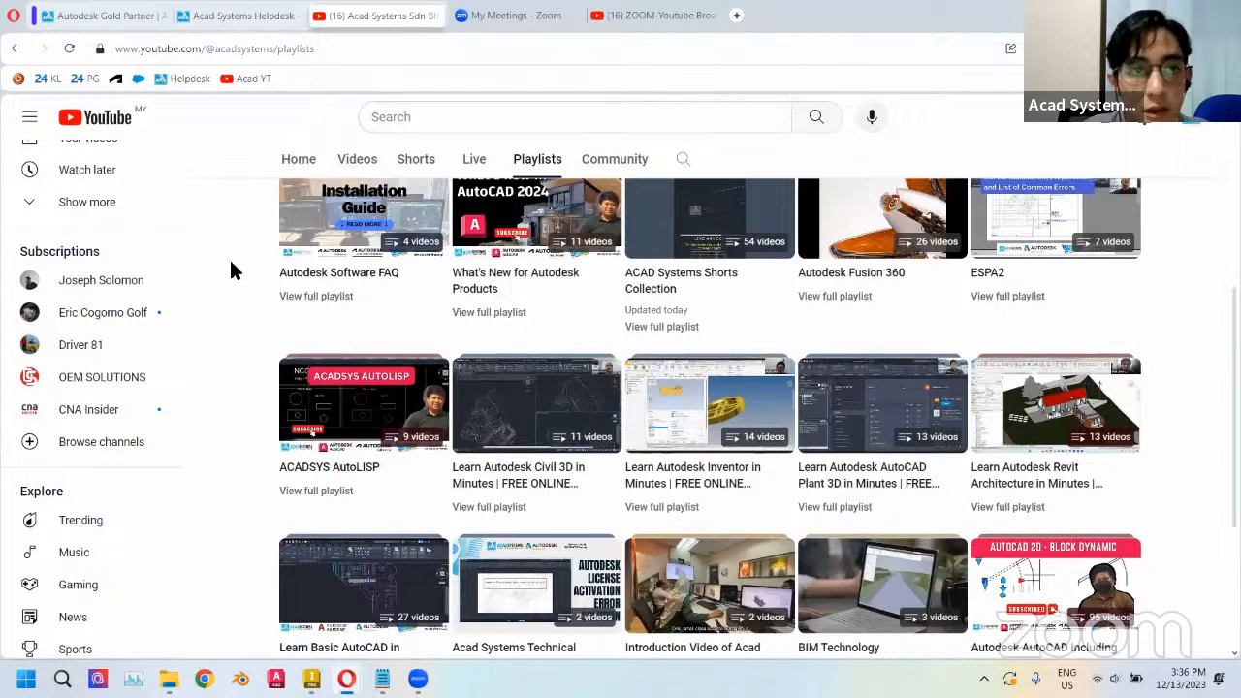
- Switch back to the Para & iLogic presentation window
mouse_move(418, 678)
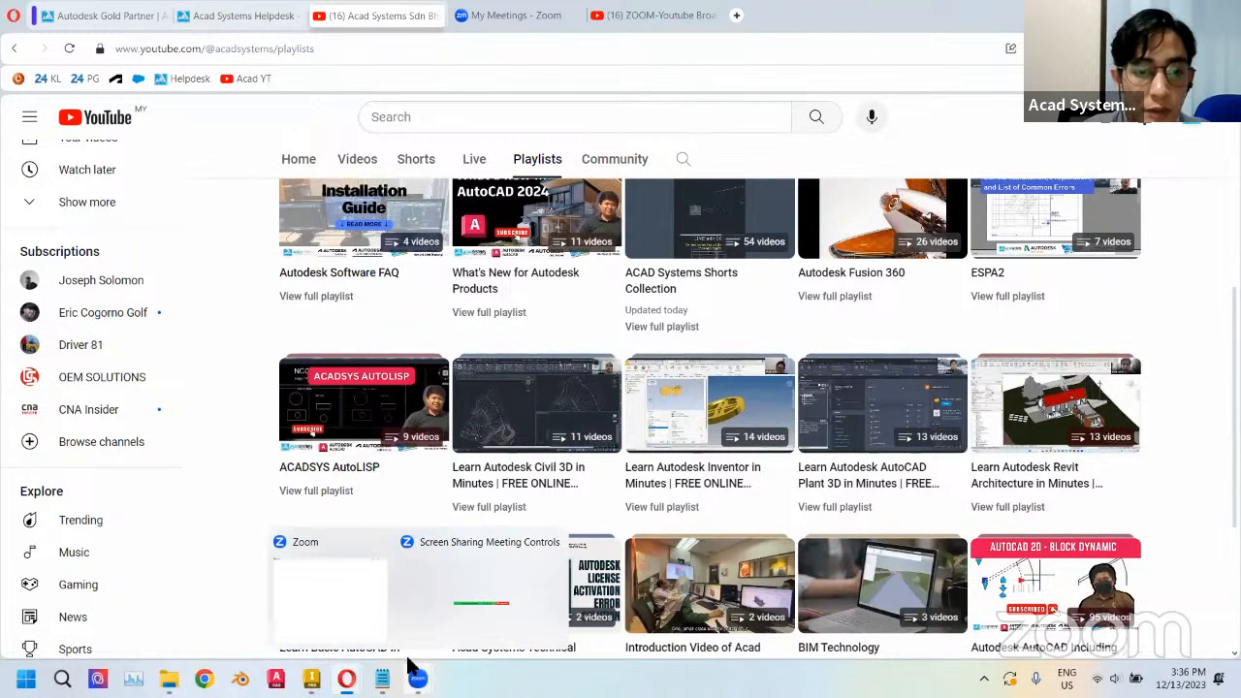
mouse_move(346, 676)
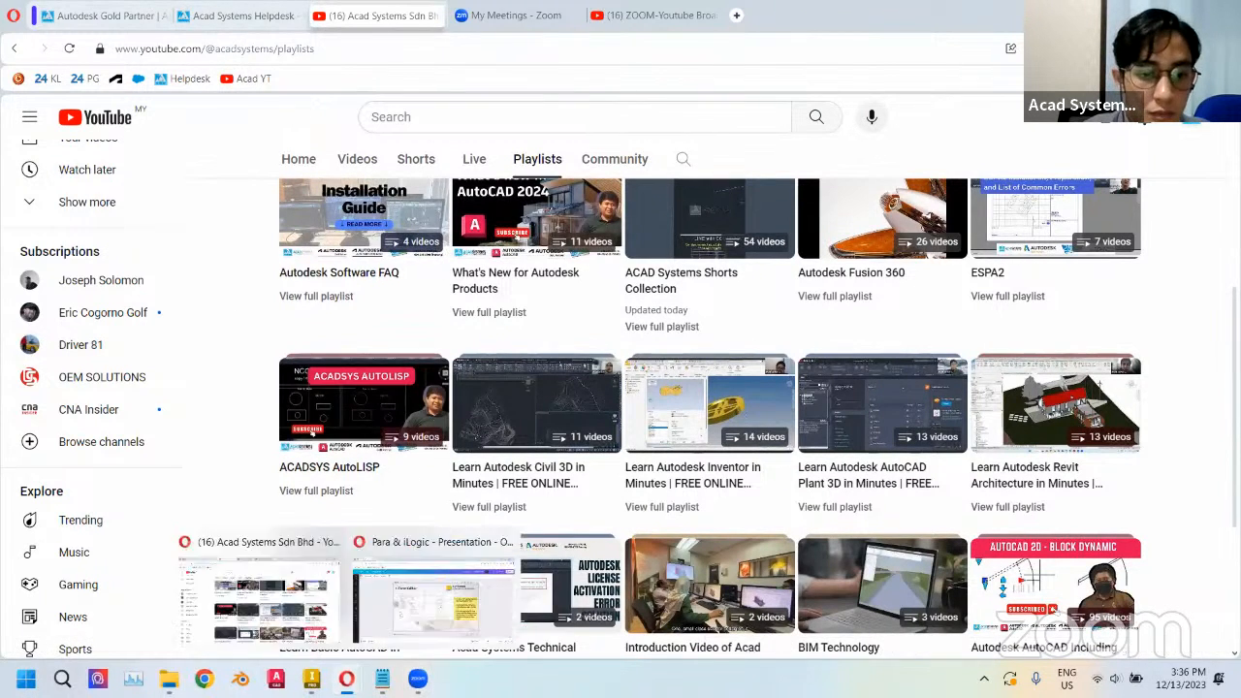